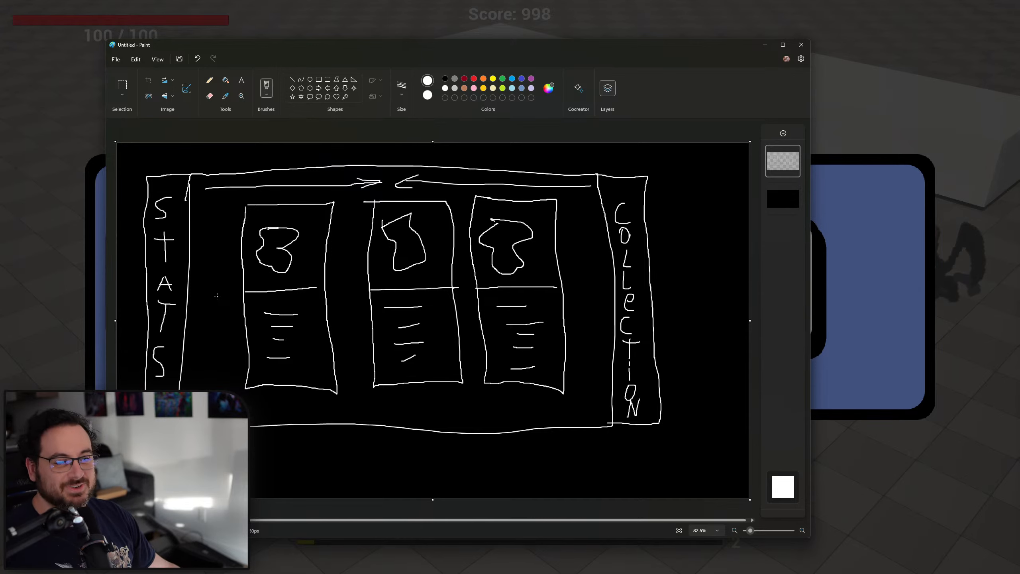
Minimize the Paint sketch, stop the running game preview and bring the level editor out of full-screen view.
left_click(765, 44)
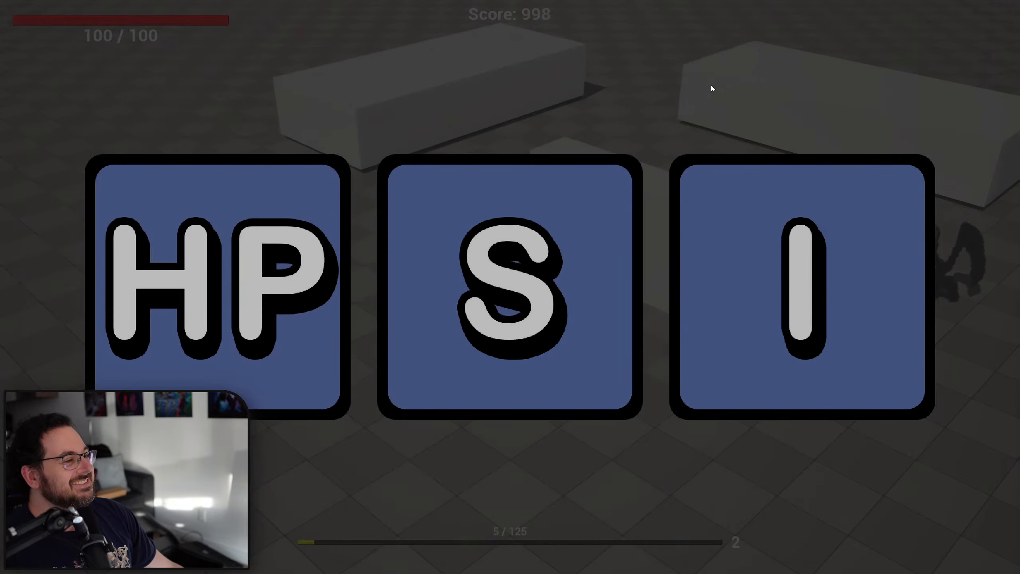
key("Escape")
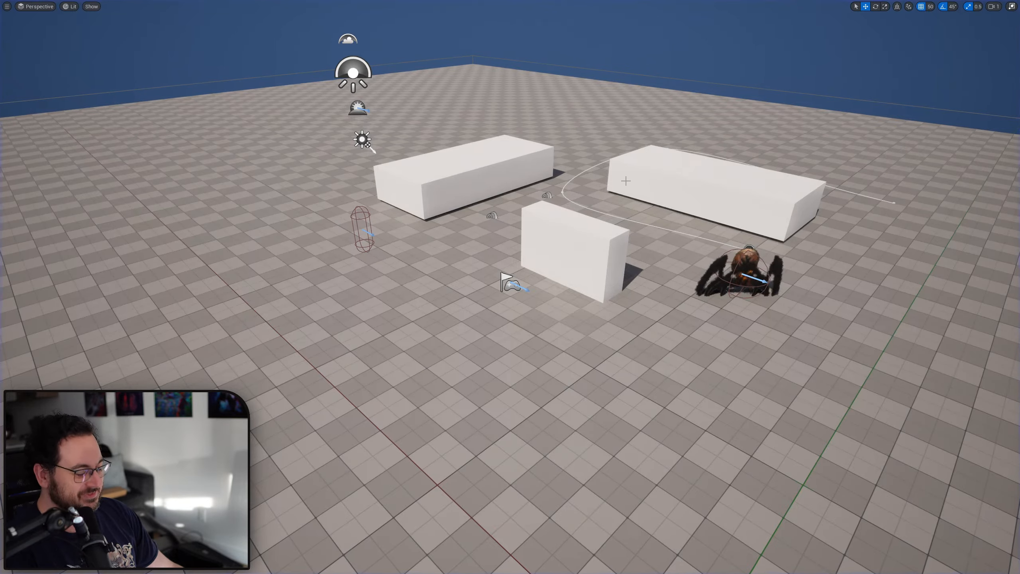
key("F11")
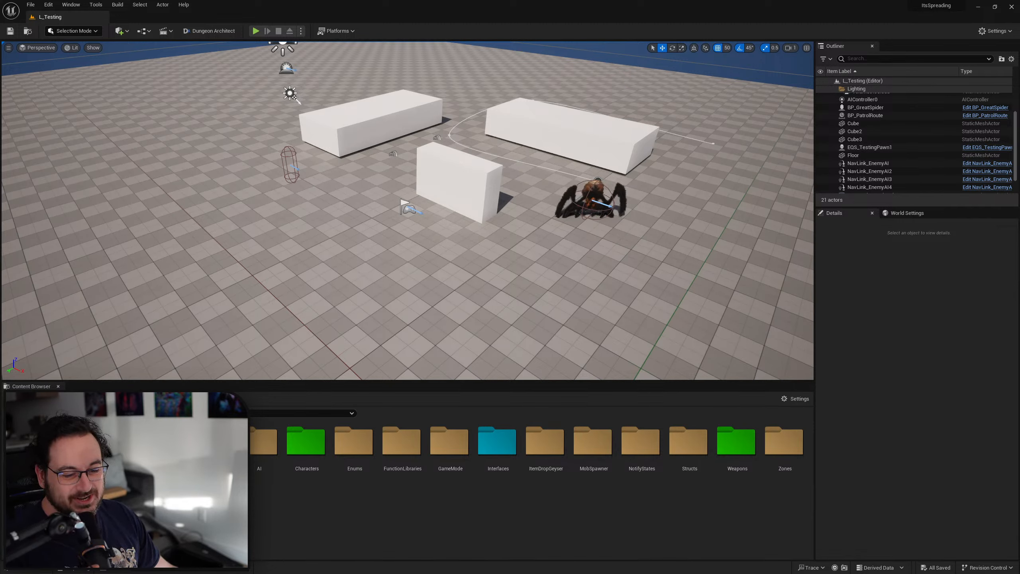
Open the WB_AbilityChoiceHUD widget blueprint from the UI folder and show its event graph.
left_click(61, 522)
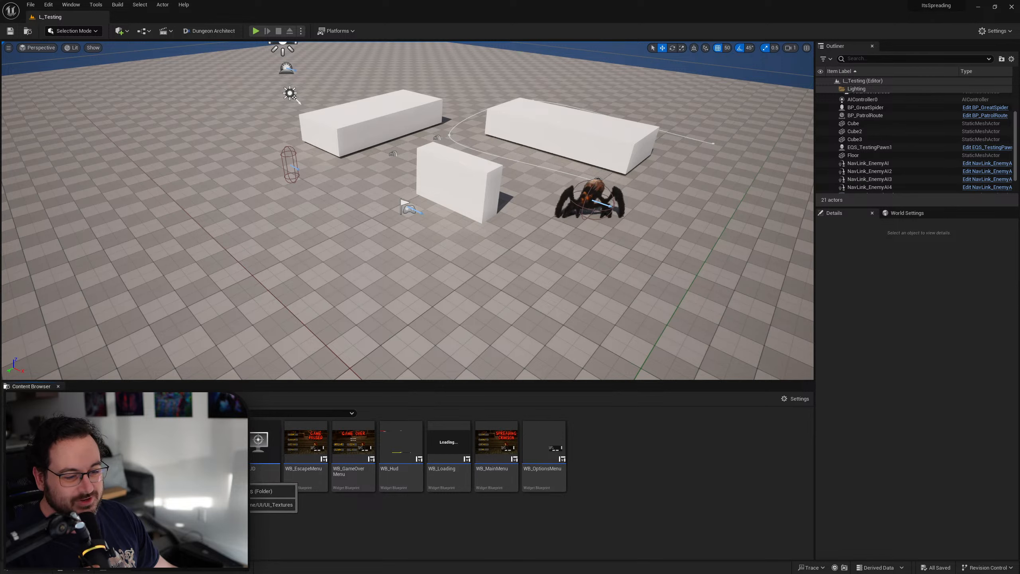
double_click(179, 476)
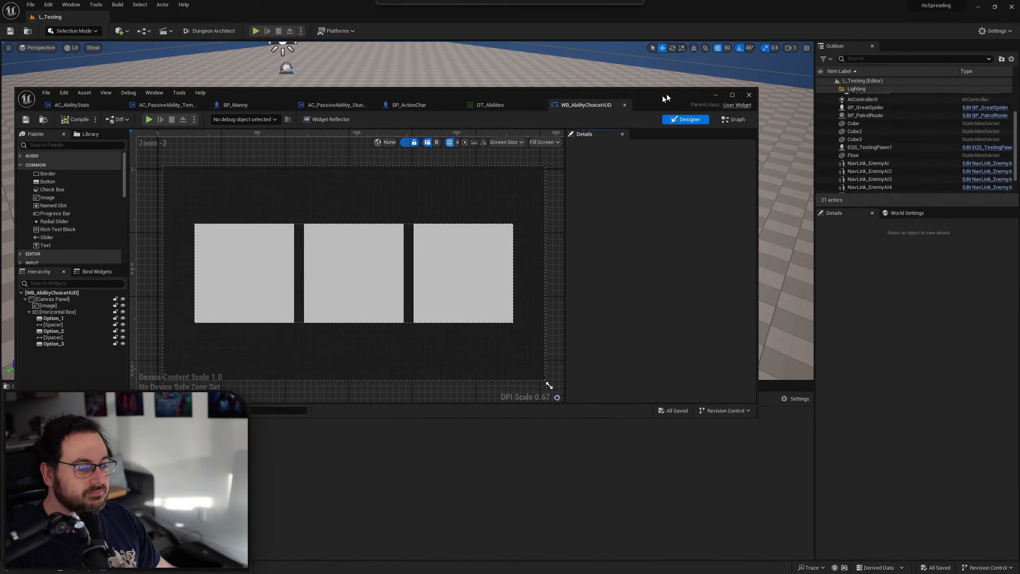
left_click(848, 114)
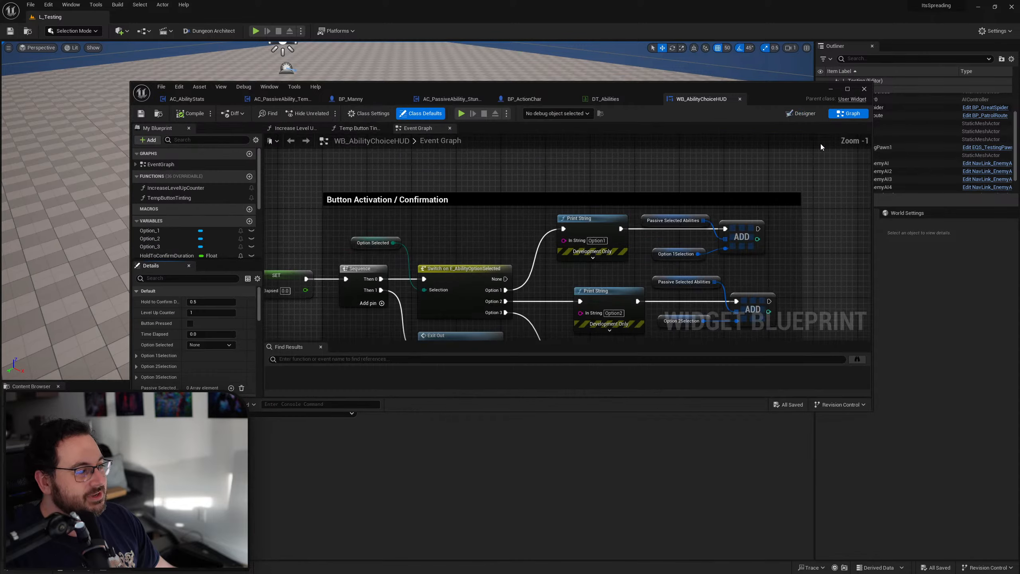
Examine the timer, button selection, release, confirmation and exit-out node groups in the WB_AbilityChoiceHUD event graph.
scroll(574, 275, "down", 5)
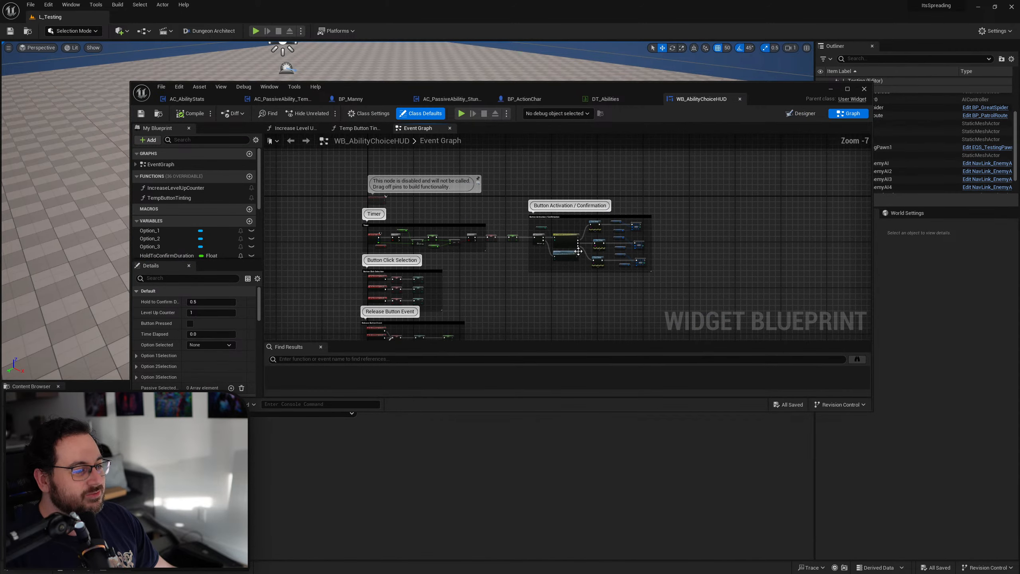
right_click_drag(572, 232, 537, 185)
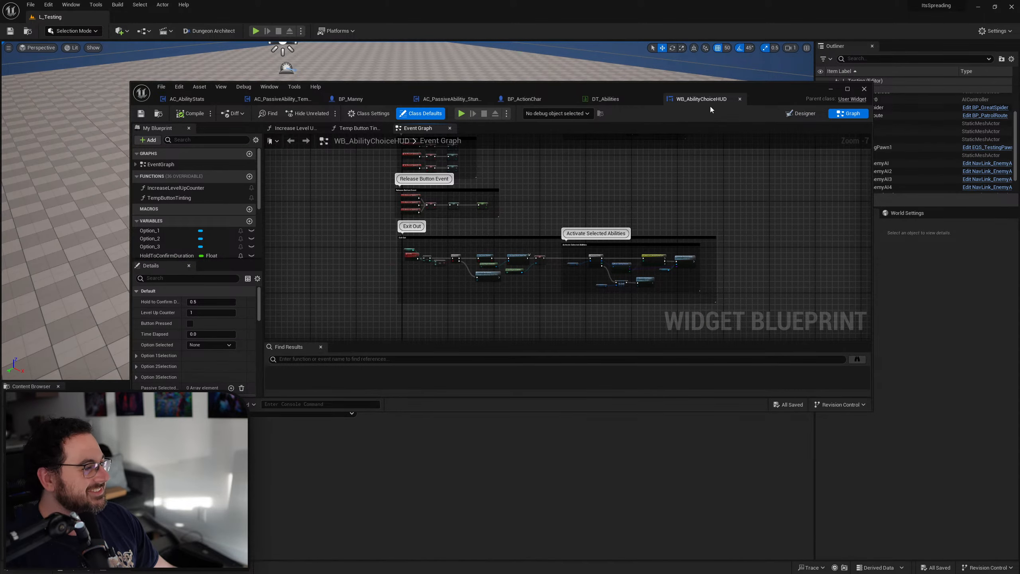
double_click(769, 92)
scroll(524, 285, "up", 2)
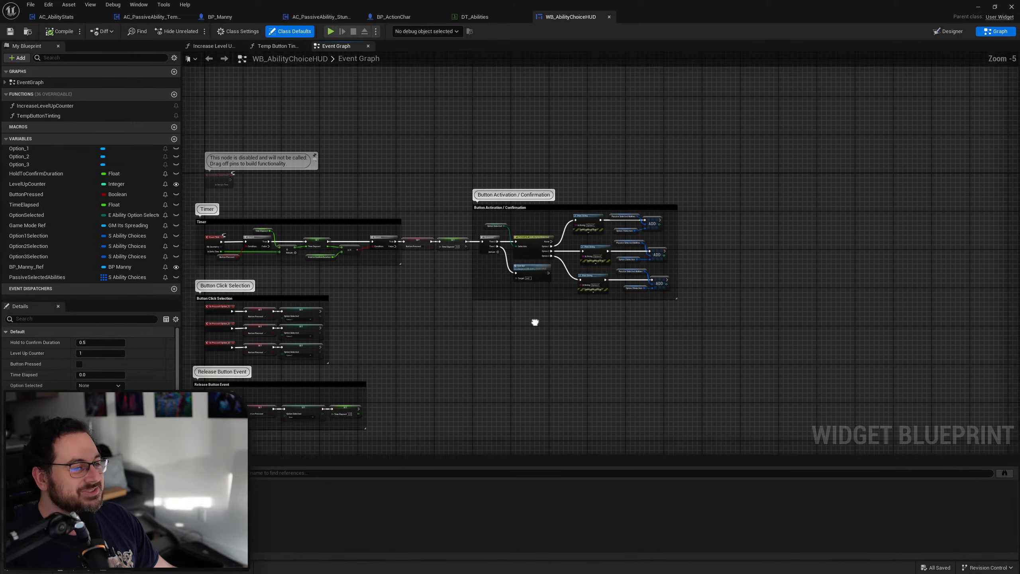
right_click_drag(544, 326, 518, 133)
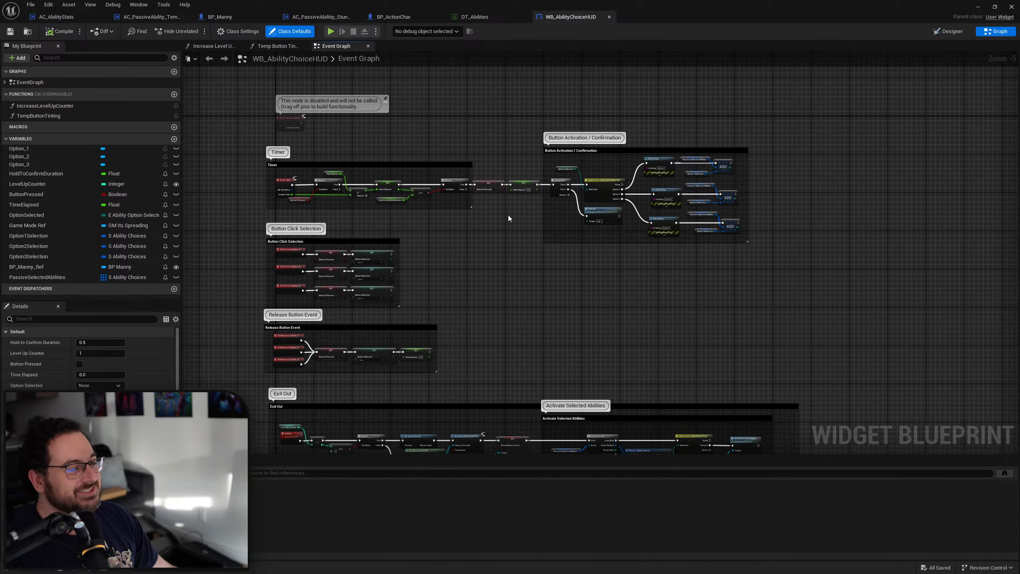
scroll(501, 225, "up", 3)
right_click_drag(501, 225, 576, 137)
right_click_drag(547, 282, 635, 111)
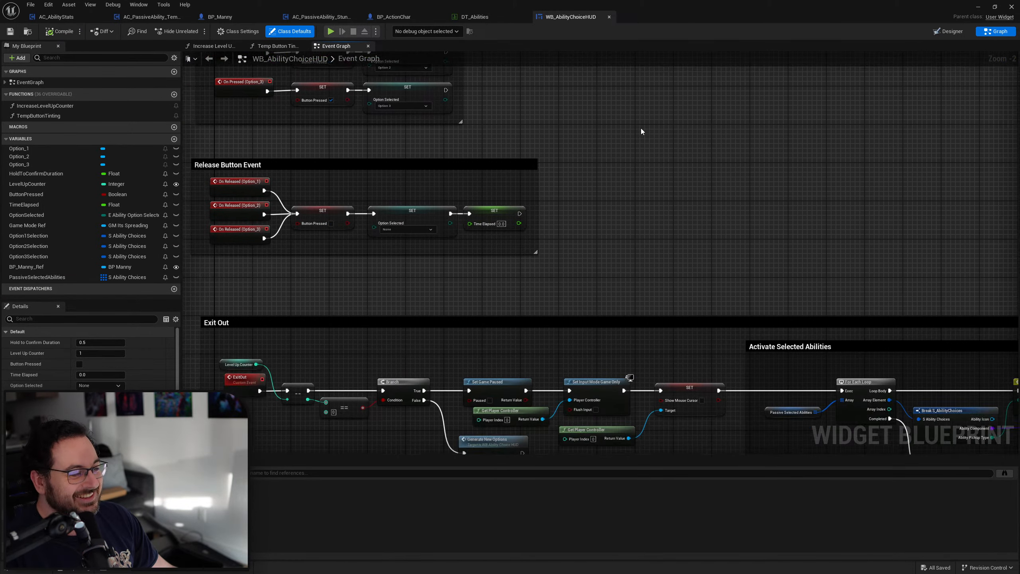
right_click_drag(692, 239, 663, 258)
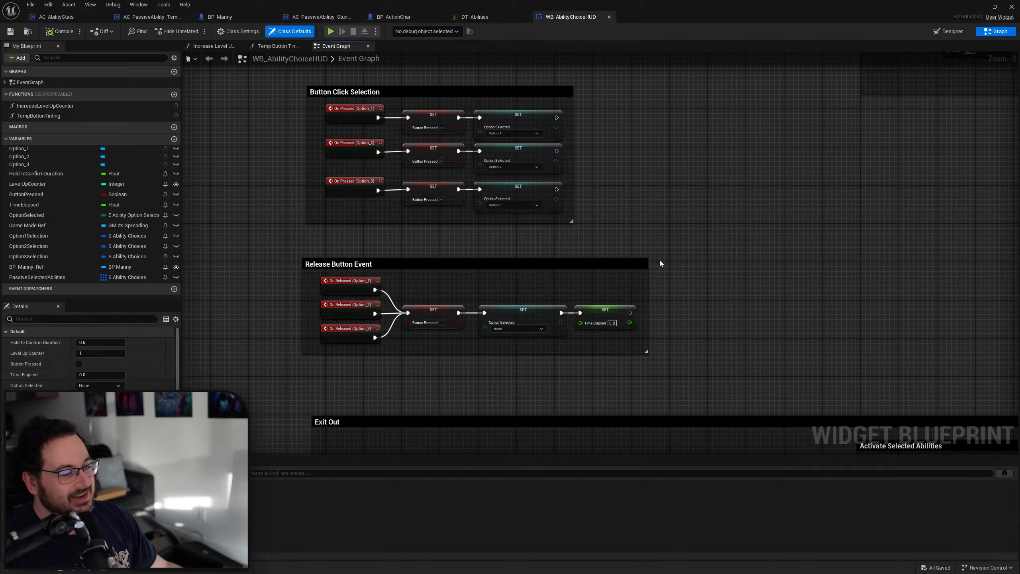
right_click_drag(653, 191, 641, 255)
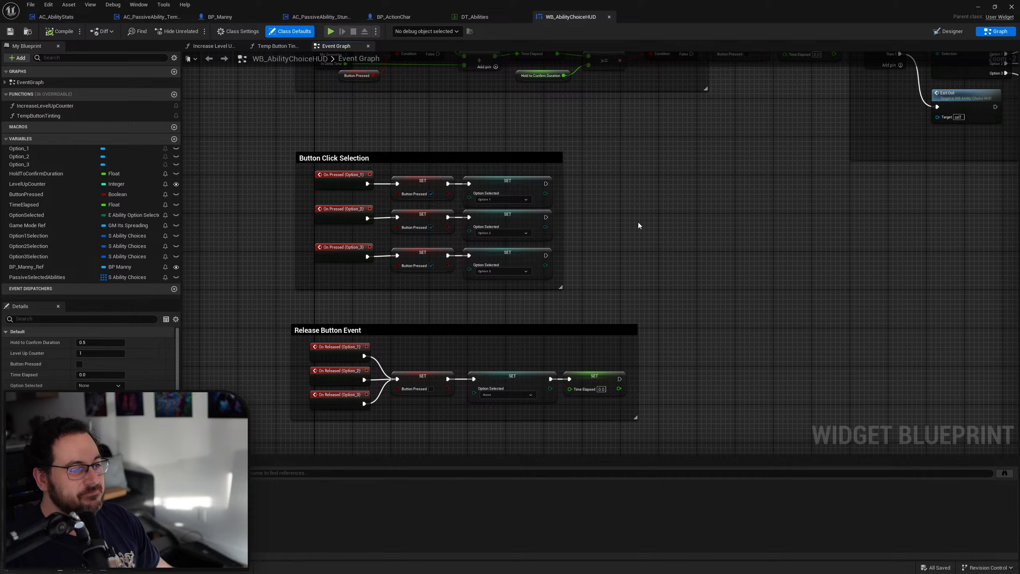
right_click_drag(637, 221, 500, 368)
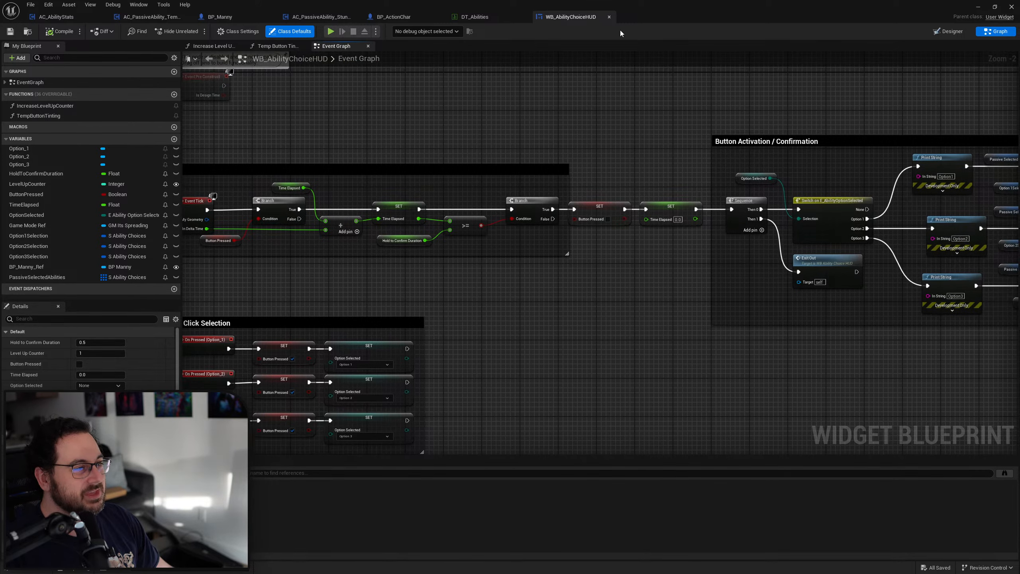
Open the source location of a pickup icon texture and open TempPickupIcon.psd from that AbilityIcons folder in Affinity Photo.
left_click_drag(625, 17, 573, 40)
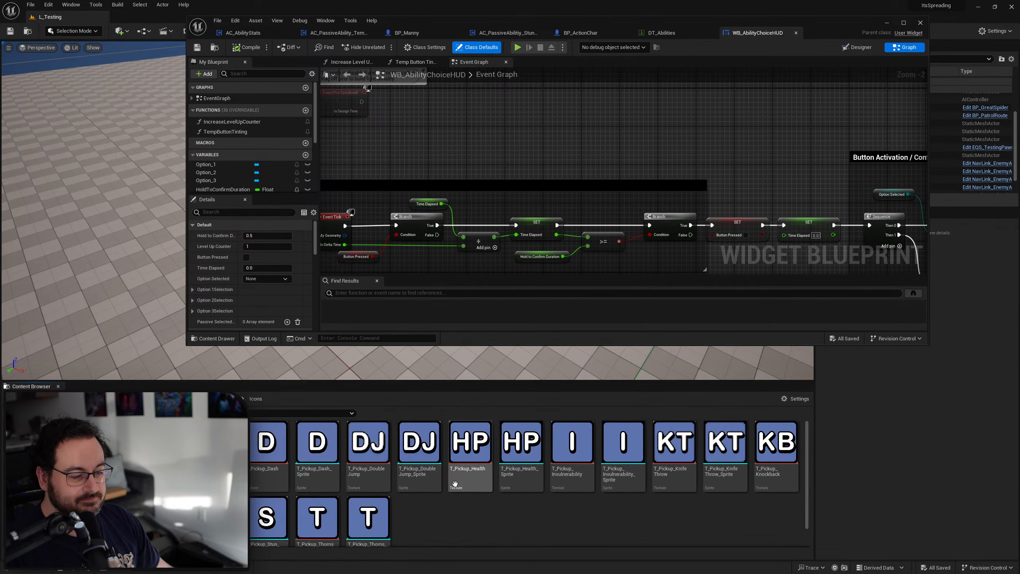
scroll(314, 481, "down", 1)
scroll(314, 481, "up", 1)
right_click(158, 470)
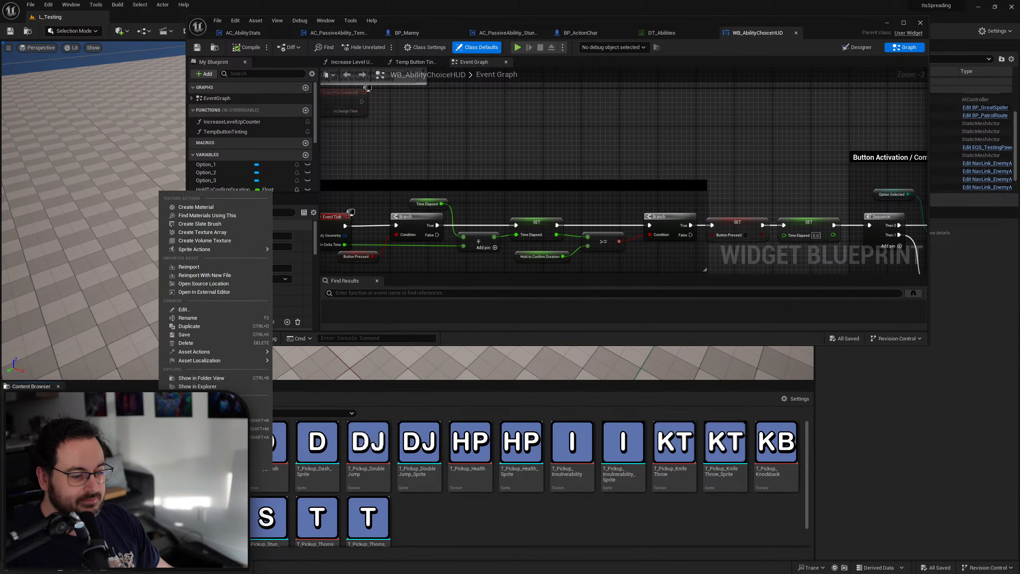
left_click(203, 283)
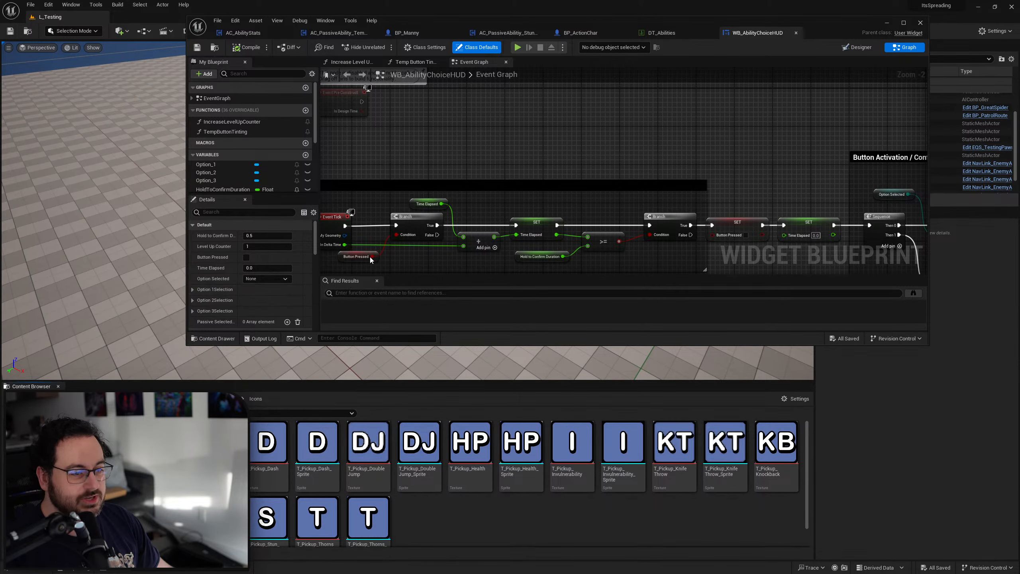
left_click_drag(740, 144, 727, 135)
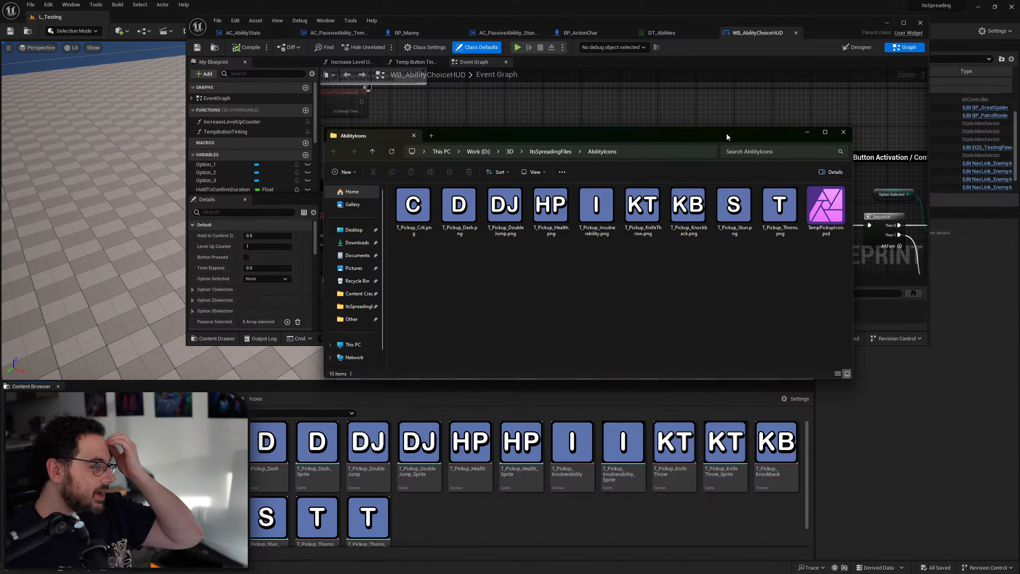
left_click(827, 212)
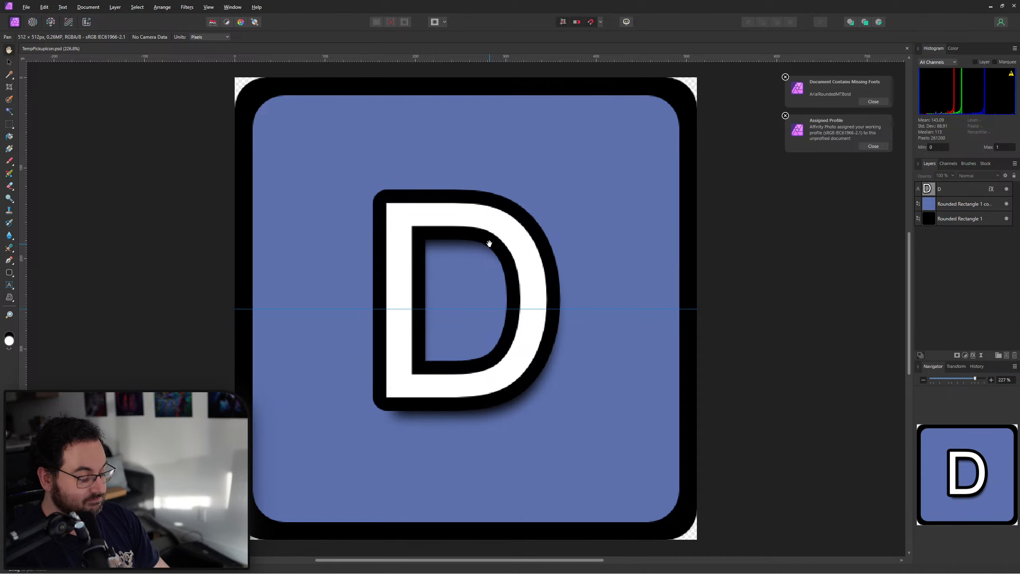
Try resizing the icon document to 1024 by 1024 px with linked proportions, and undo the resize.
key("ctrl+alt+i")
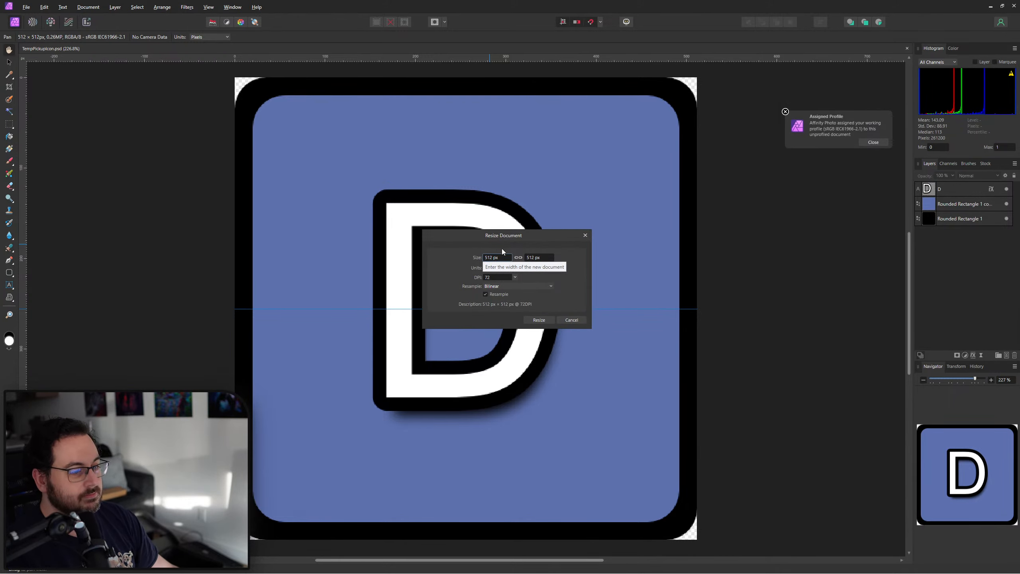
left_click(530, 258)
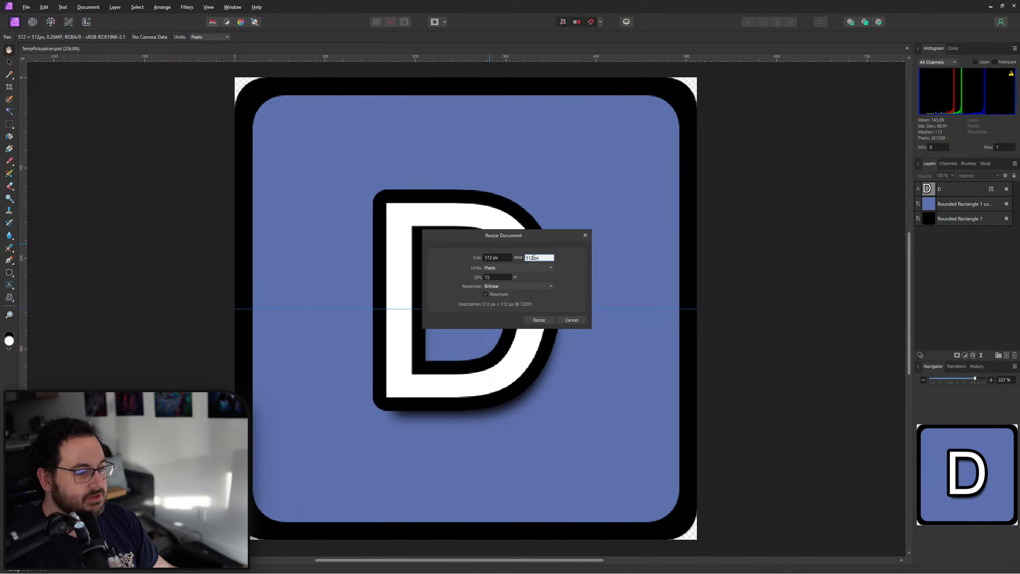
type("1024")
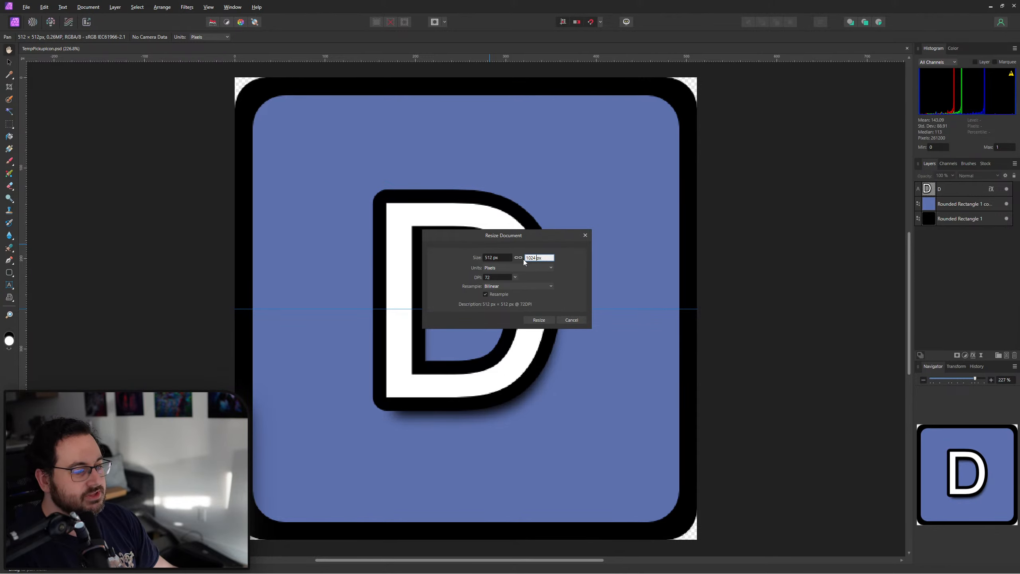
left_click(539, 320)
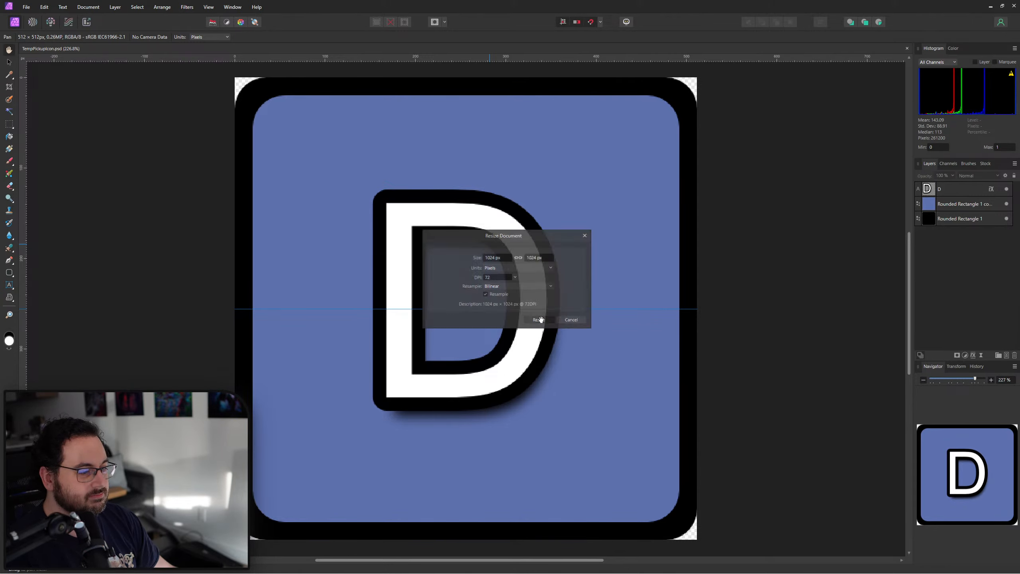
key("ctrl+z")
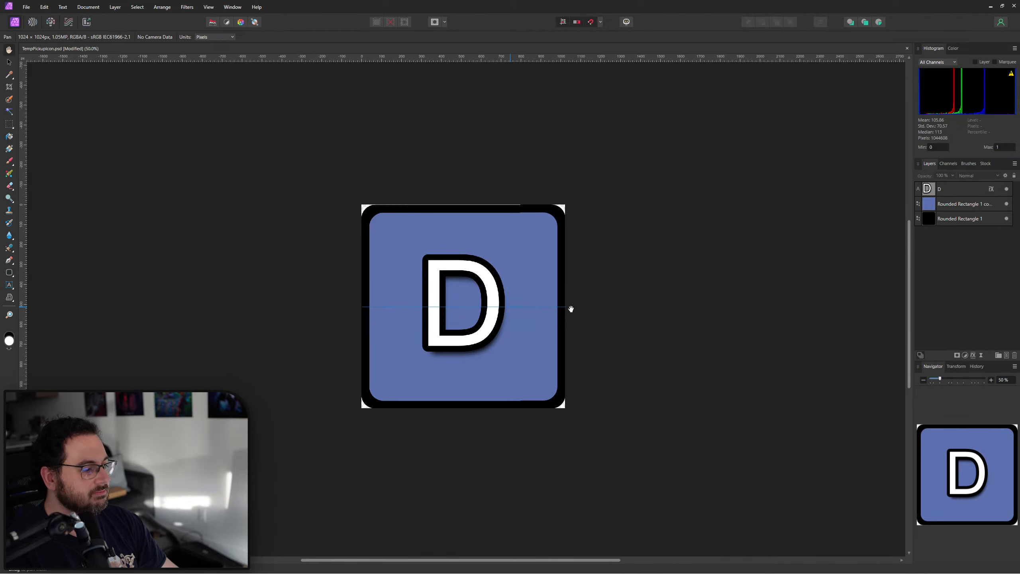
Try resizing the document to 512 by 1024 px with unlinked proportions, and undo the stretched result.
key("ctrl+plus")
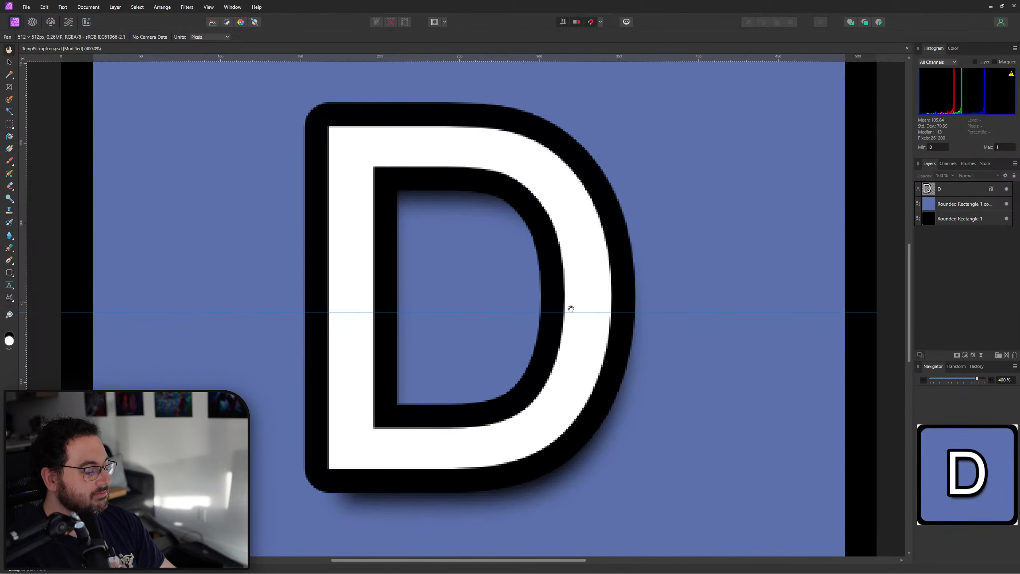
key("ctrl+minus")
key("ctrl+minus")
key("ctrl+alt+i")
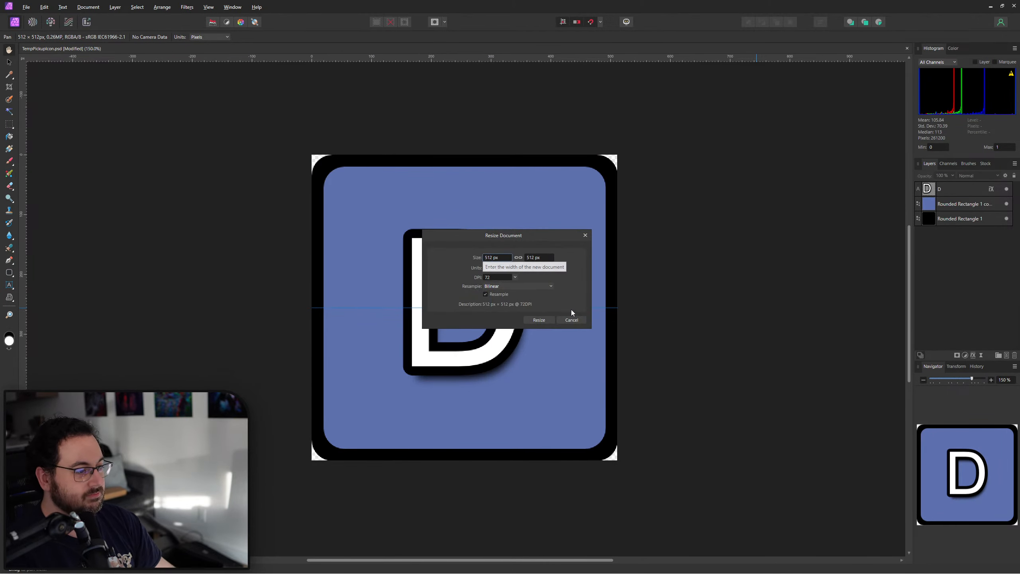
left_click(533, 258)
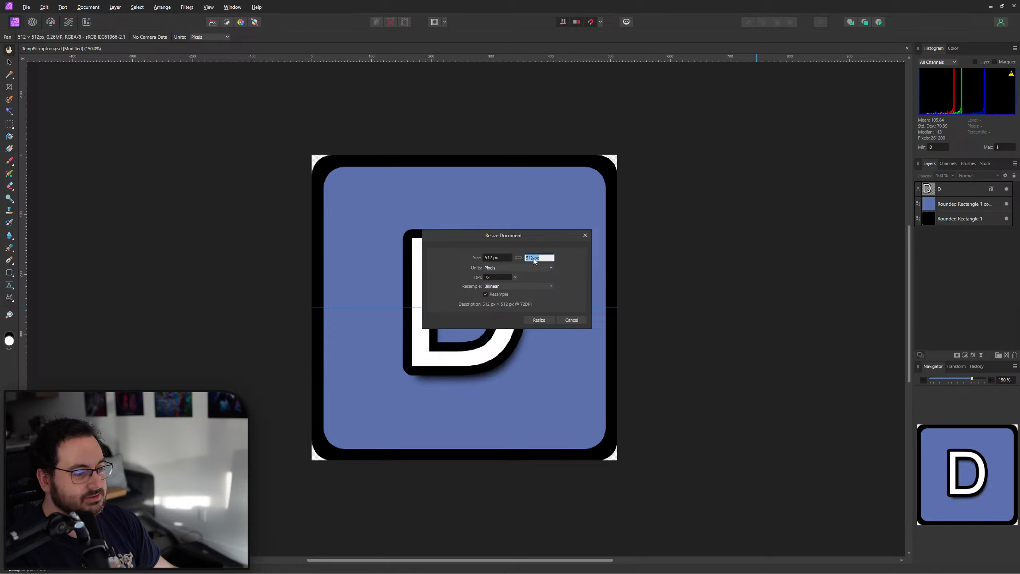
left_click(488, 257)
left_click(493, 257)
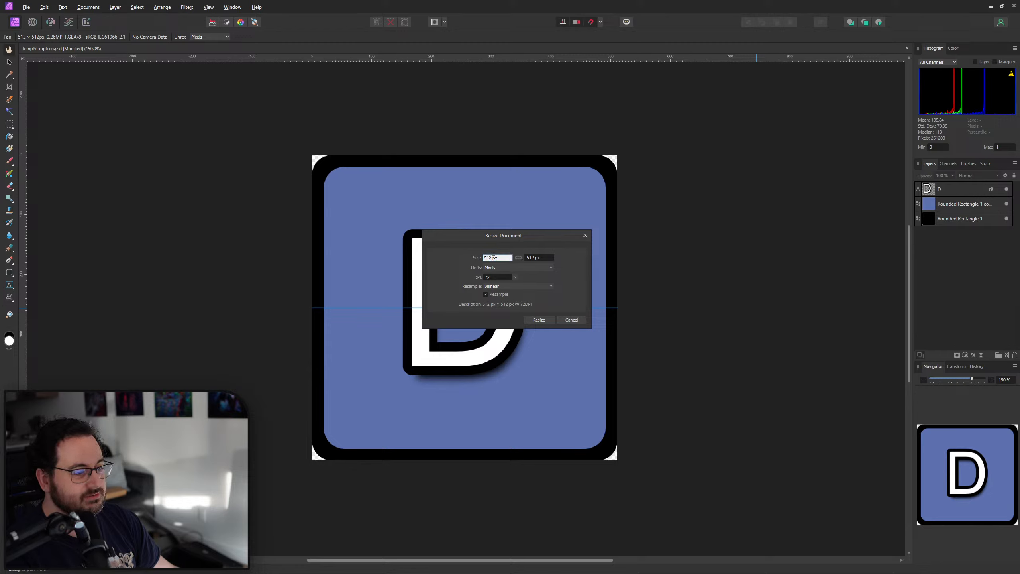
left_click(536, 259)
left_click_drag(533, 258, 527, 258)
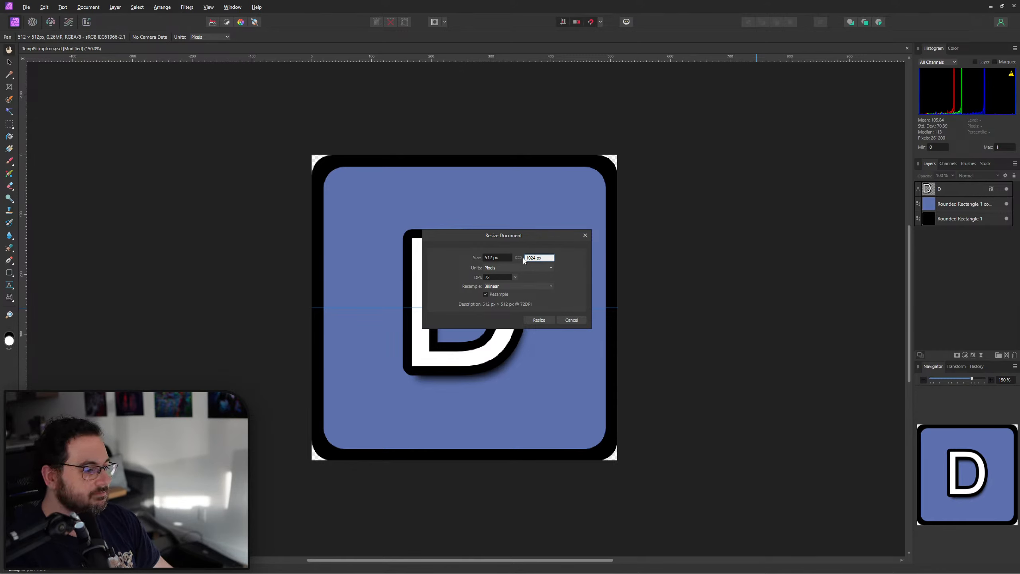
key("Tab")
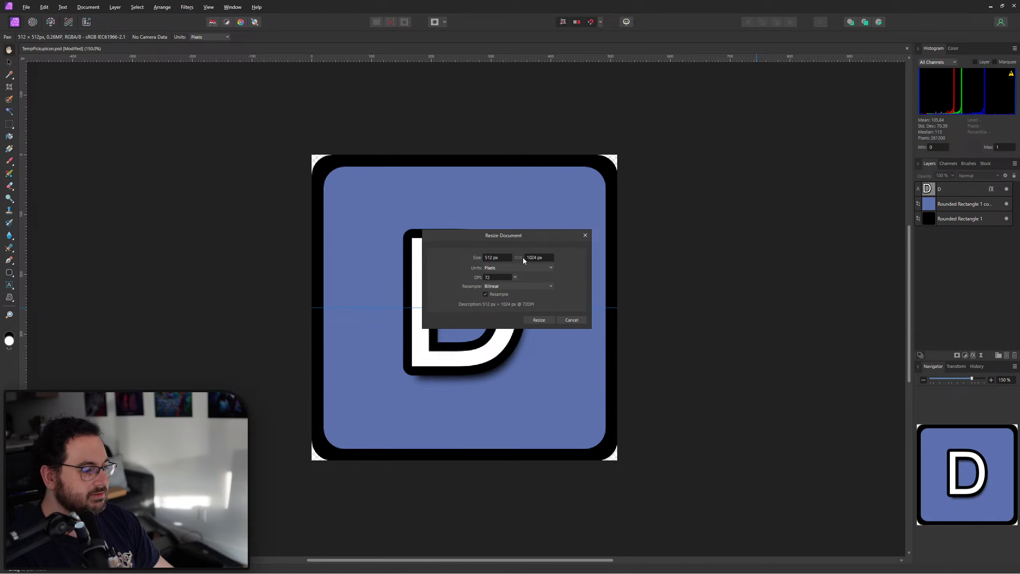
left_click(539, 323)
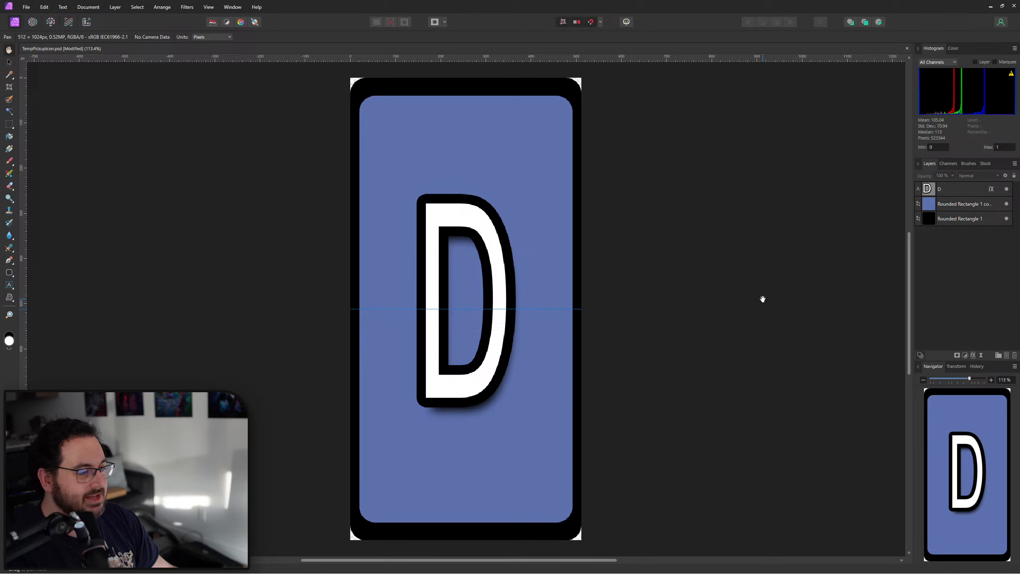
key("ctrl+z")
Resize the canvas to 512 by 1024 px, anchored at its top-left corner.
key("ctrl+alt+c")
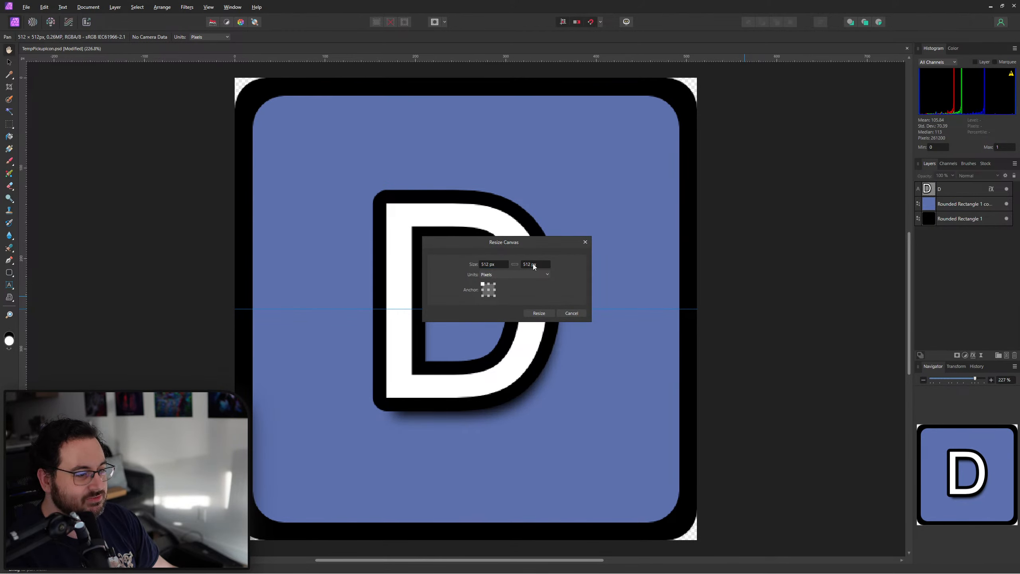
type("1024")
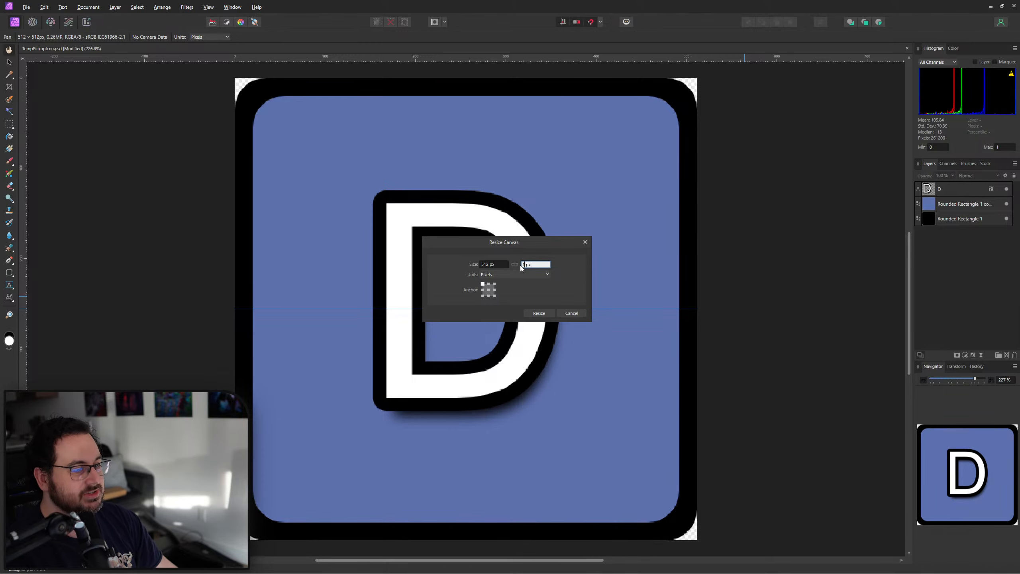
key("Tab")
left_click(542, 313)
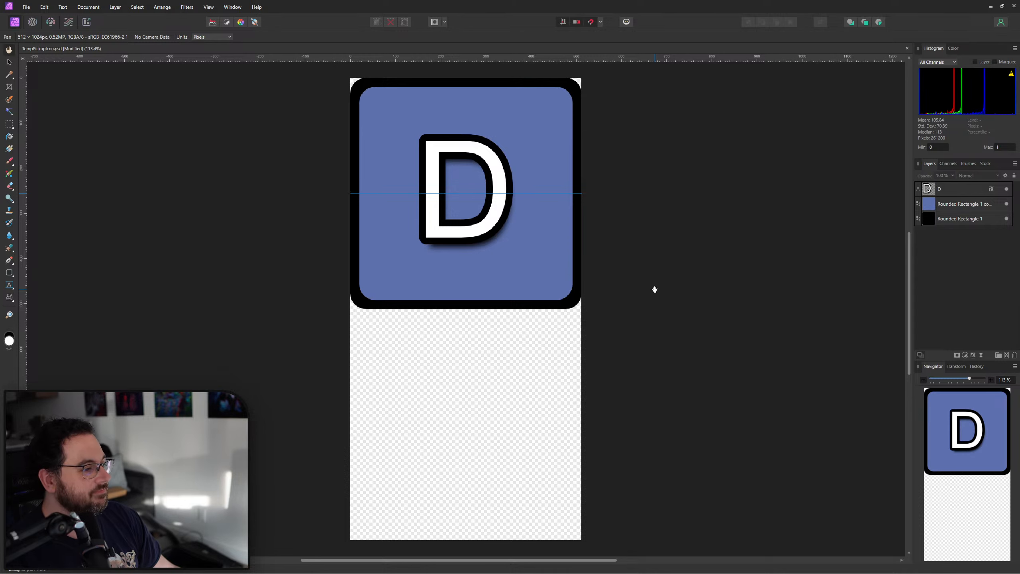
Stretch the black outer rectangle to the canvas's lower edge and extend the blue inner rectangle down, leaving an even black border.
left_click(951, 220)
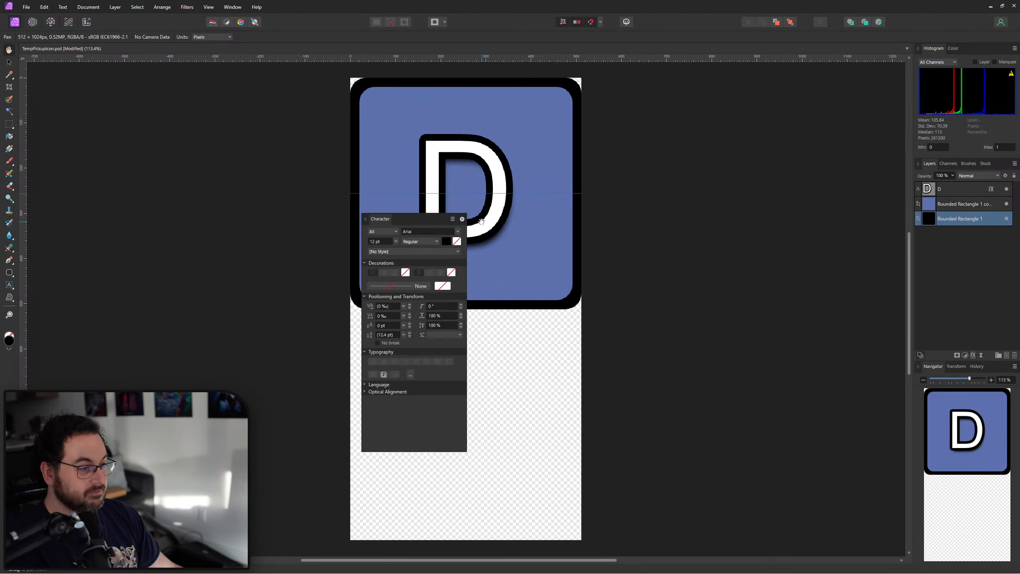
left_click(462, 219)
key("v")
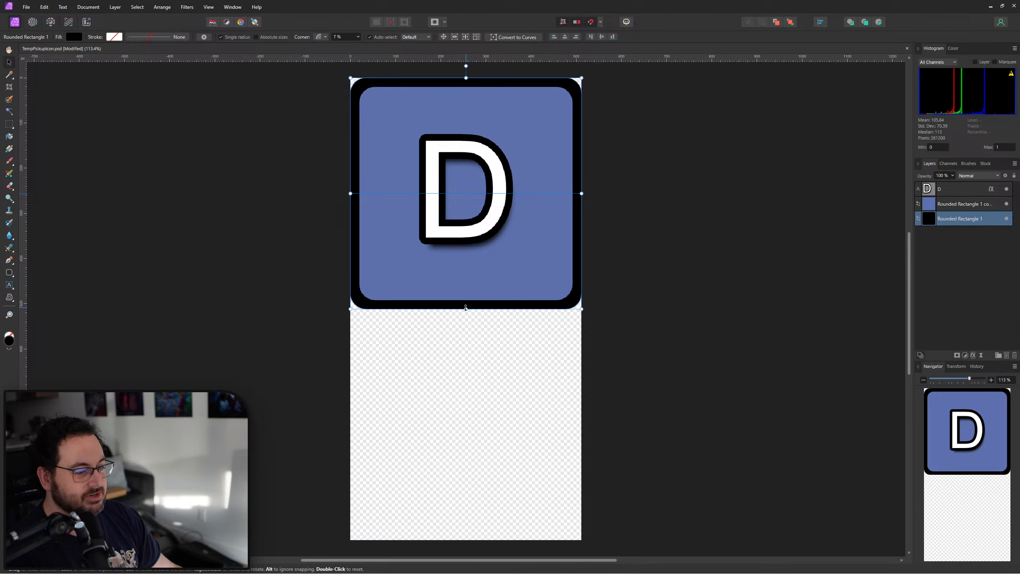
left_click_drag(466, 308, 460, 540)
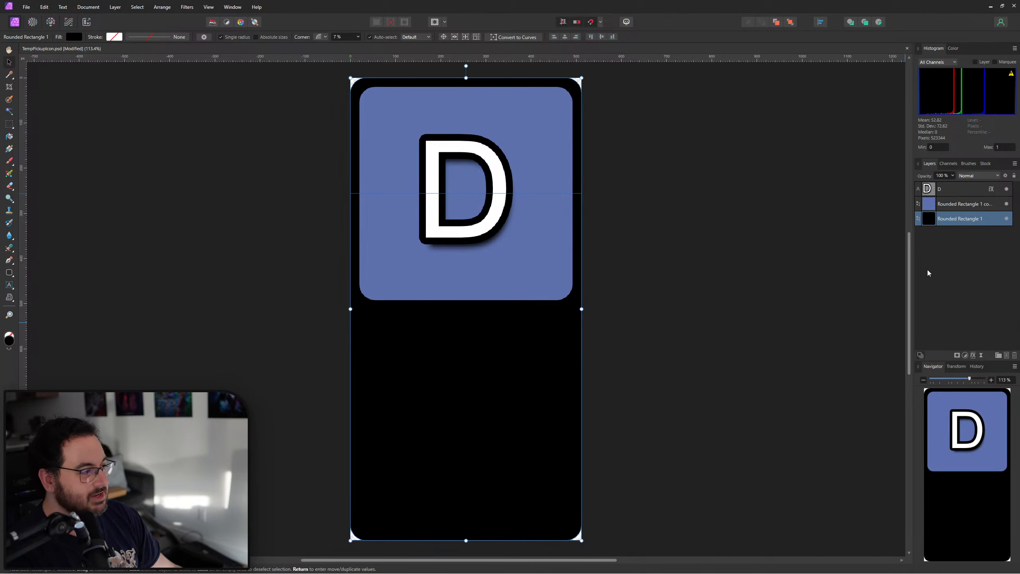
left_click(968, 210)
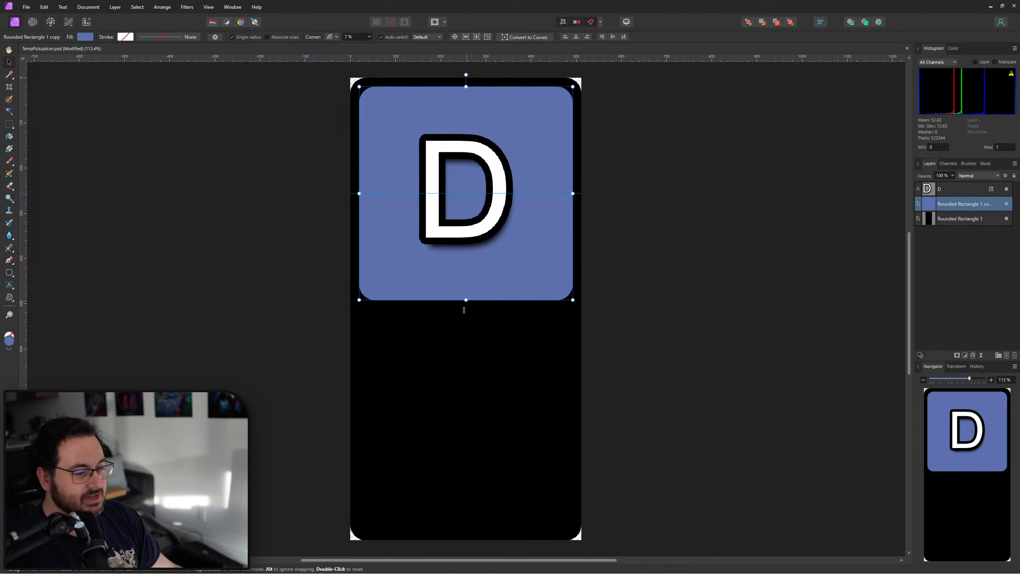
left_click_drag(465, 300, 458, 532)
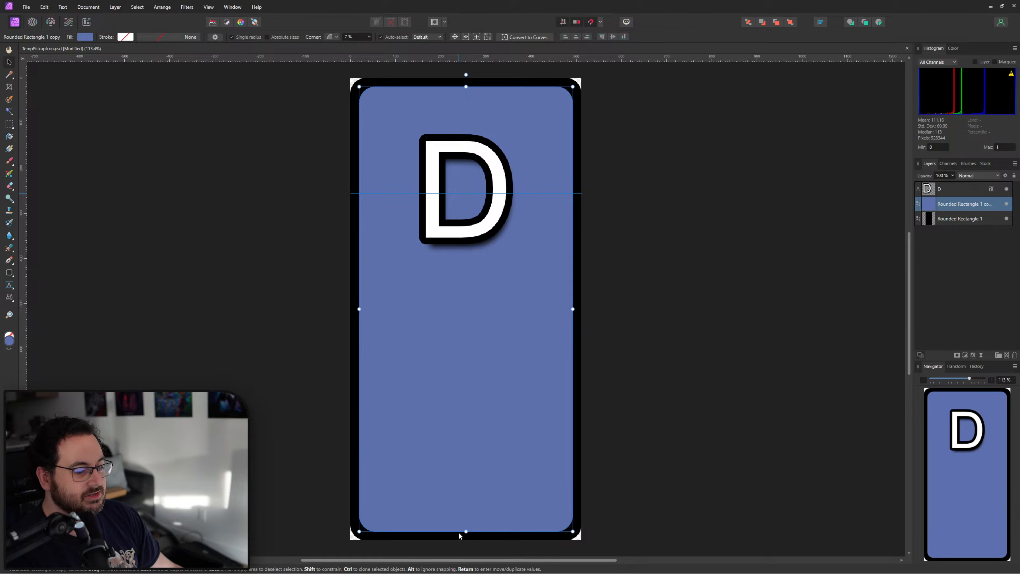
left_click(709, 316)
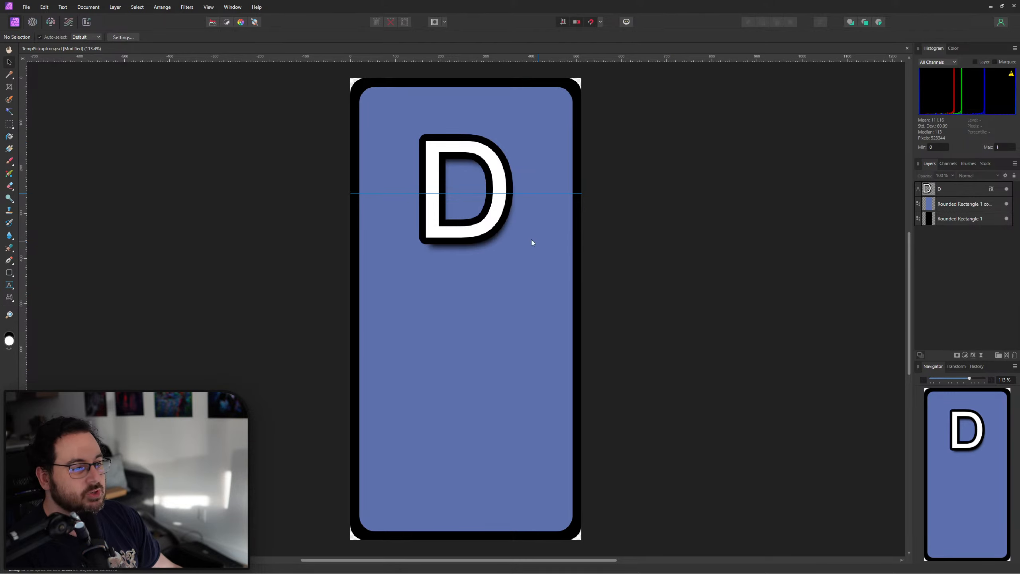
Add a horizontal guide at the card's mid-height and fill a thin strip across it with black on a new pixel layer.
left_click_drag(204, 59, 220, 310)
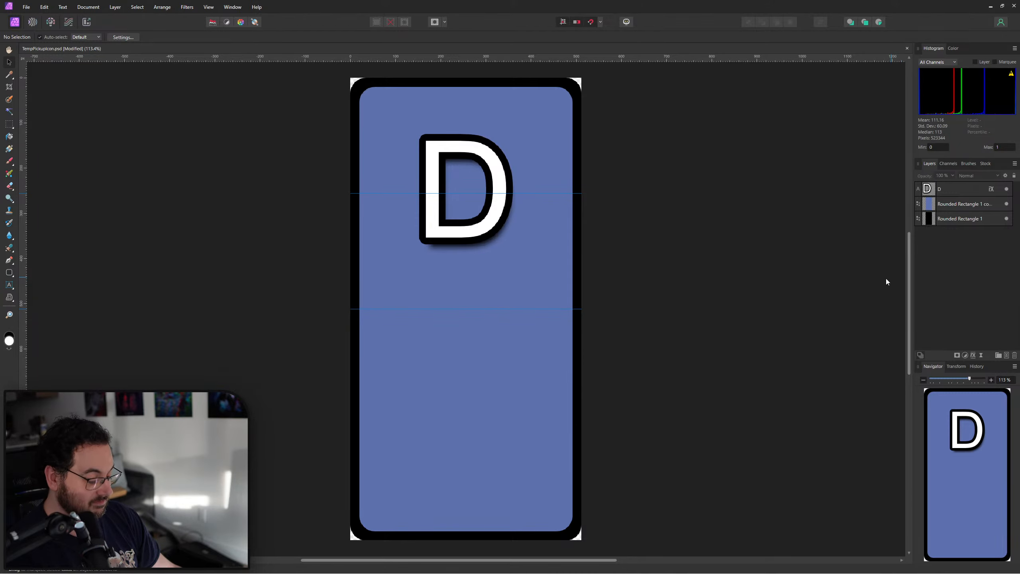
key("m")
left_click_drag(357, 304, 576, 314)
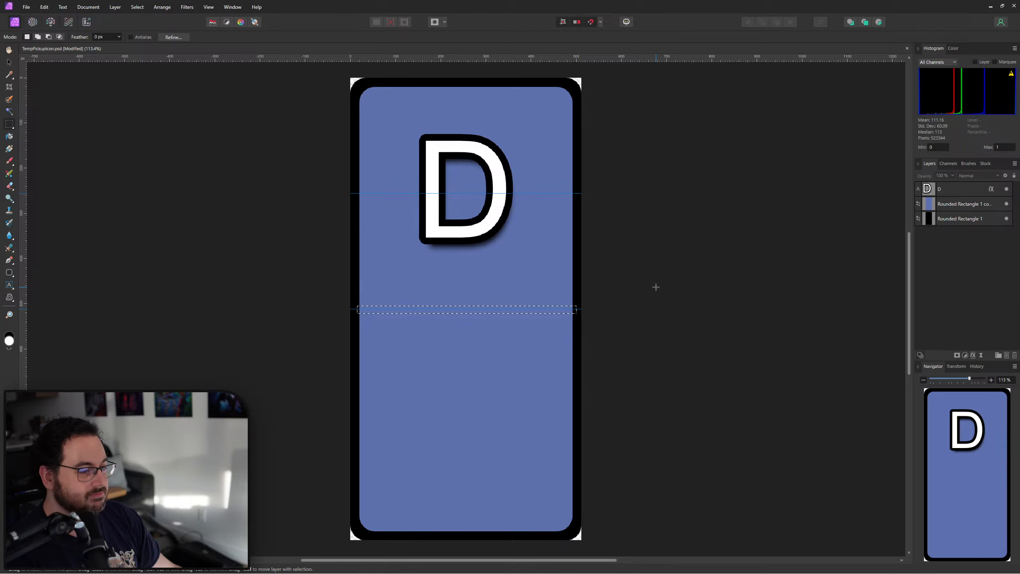
left_click(1006, 355)
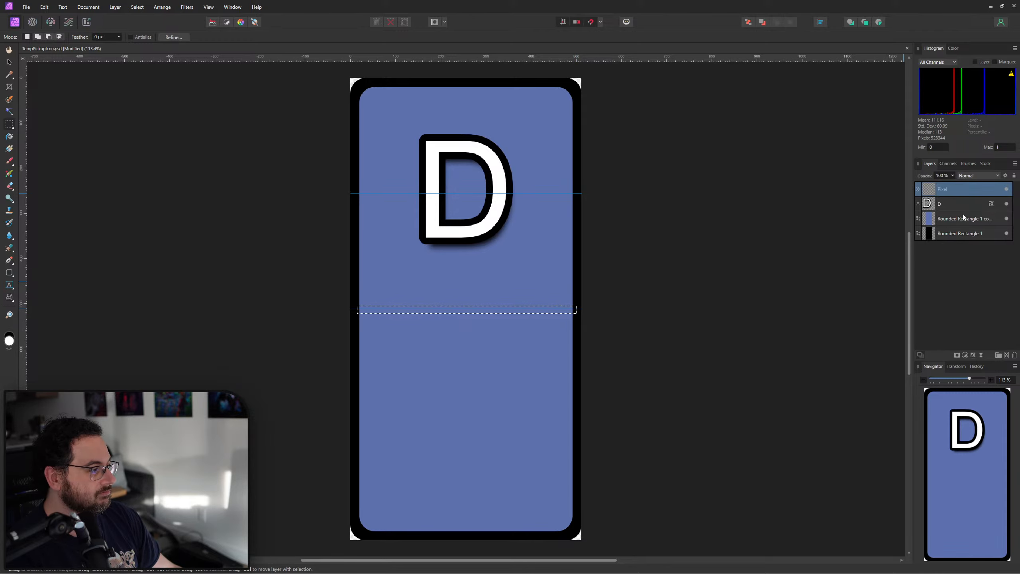
key("alt+BackSpace")
key("ctrl+BackSpace")
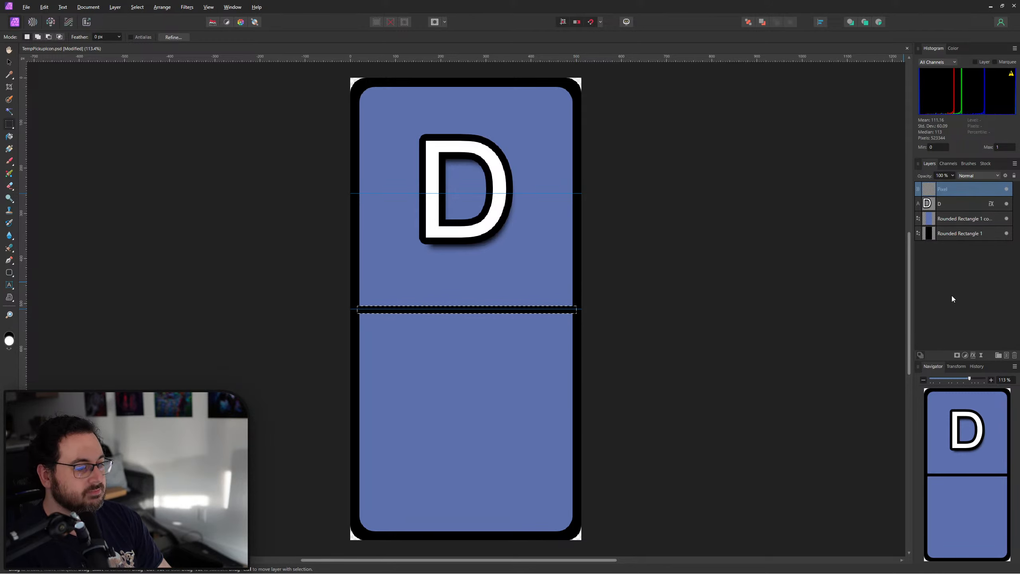
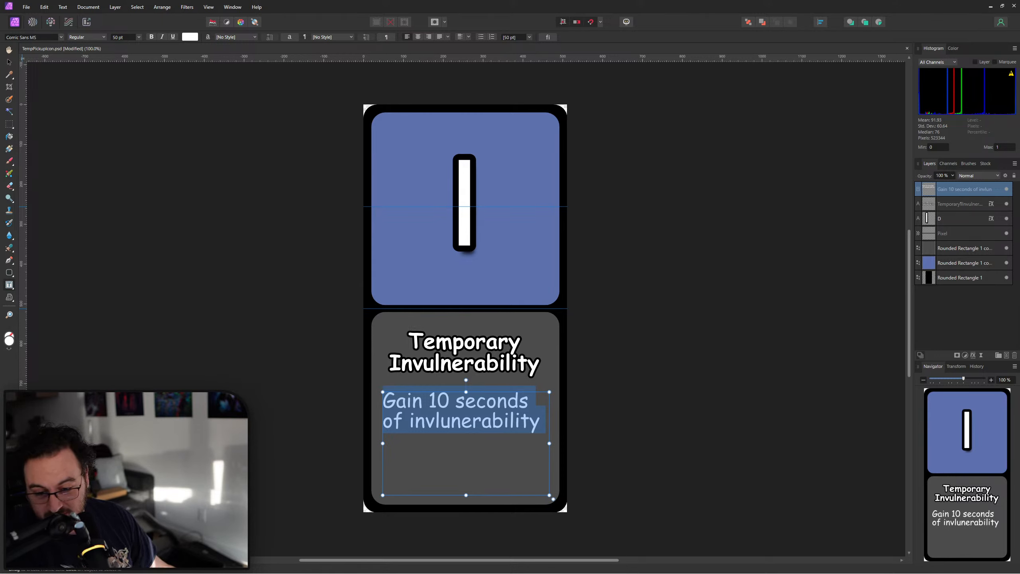
Examine the WB_AbilityChoiceHUD widget's designer layout in Unreal Editor and the card screen sketch in Paint, ending back in Affinity Photo.
key("alt+Tab")
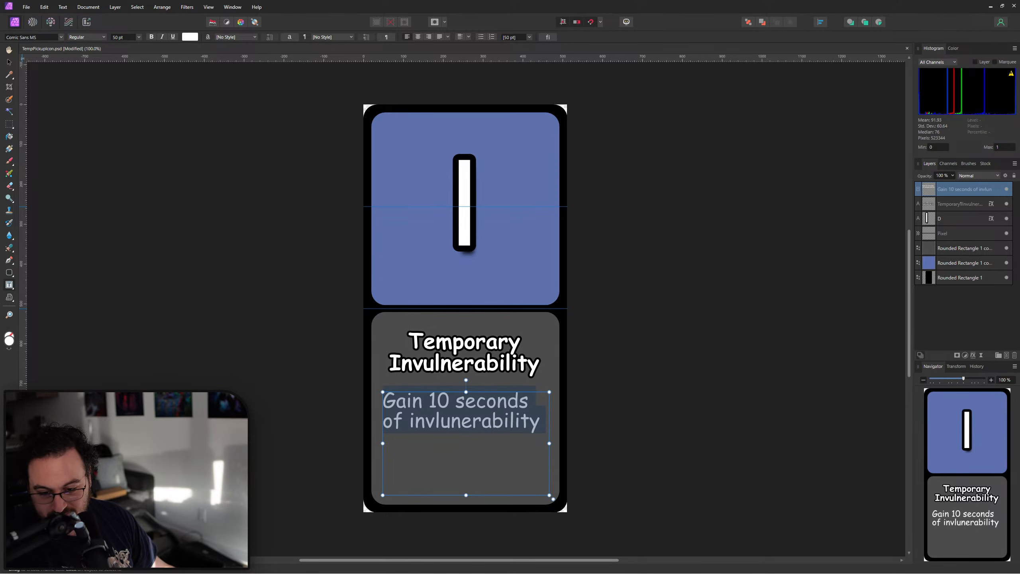
key("alt+Tab")
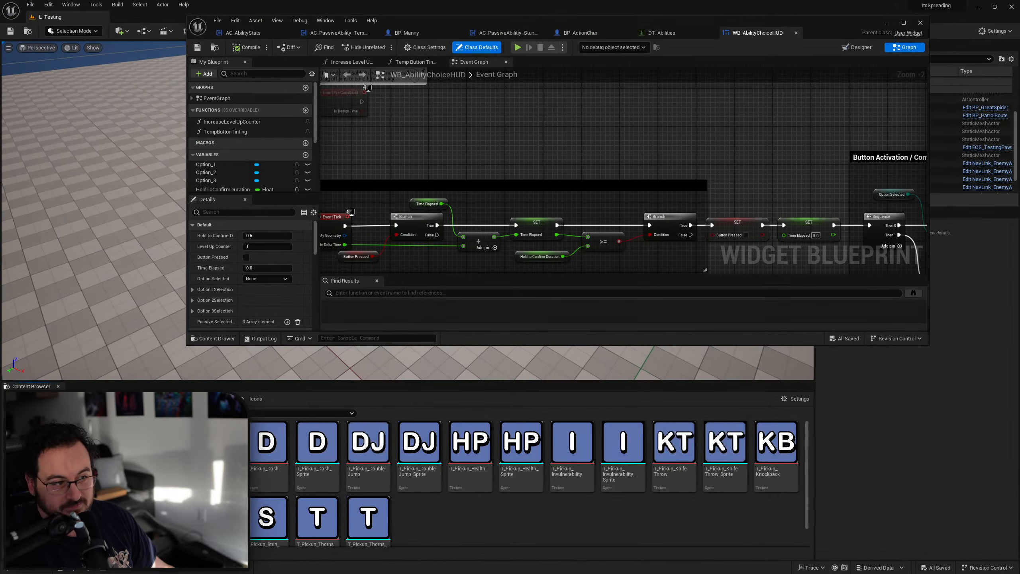
left_click(856, 47)
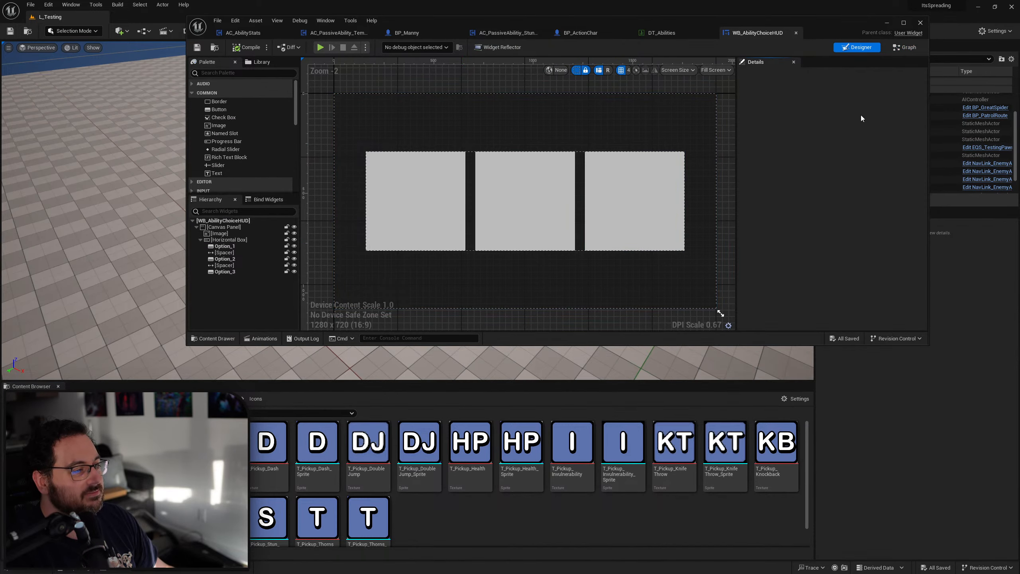
left_click(905, 48)
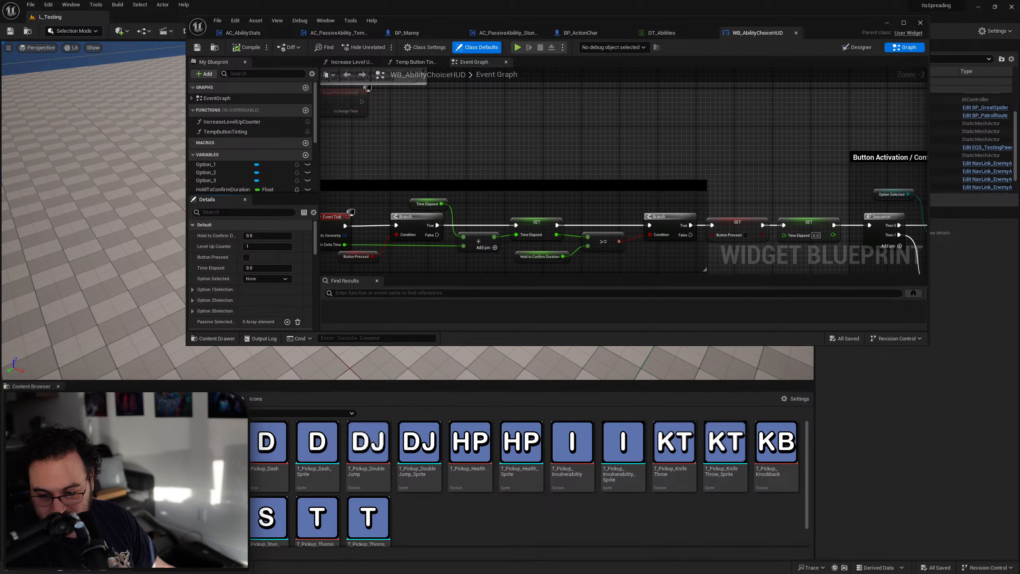
key("alt+Tab")
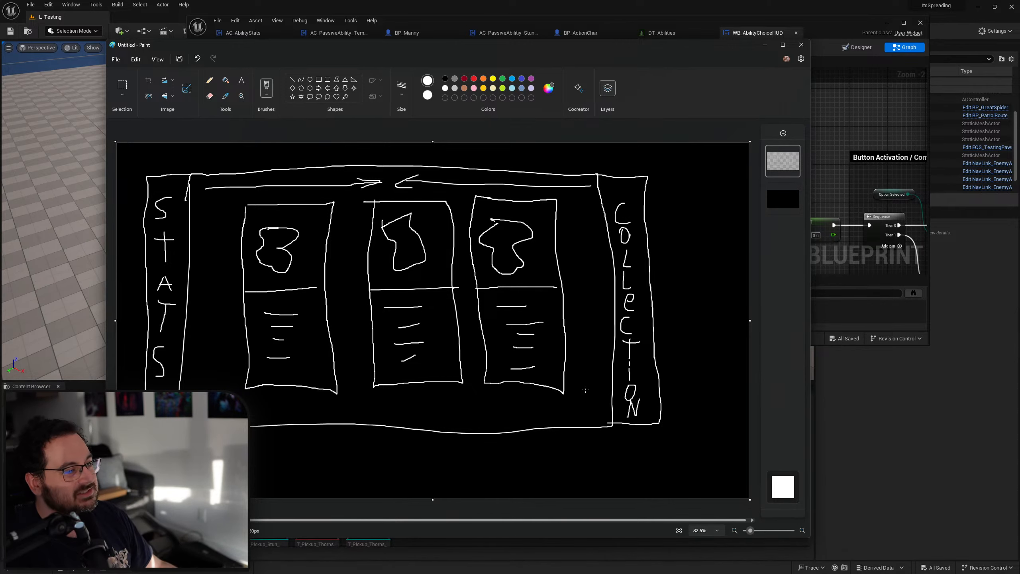
left_click(765, 45)
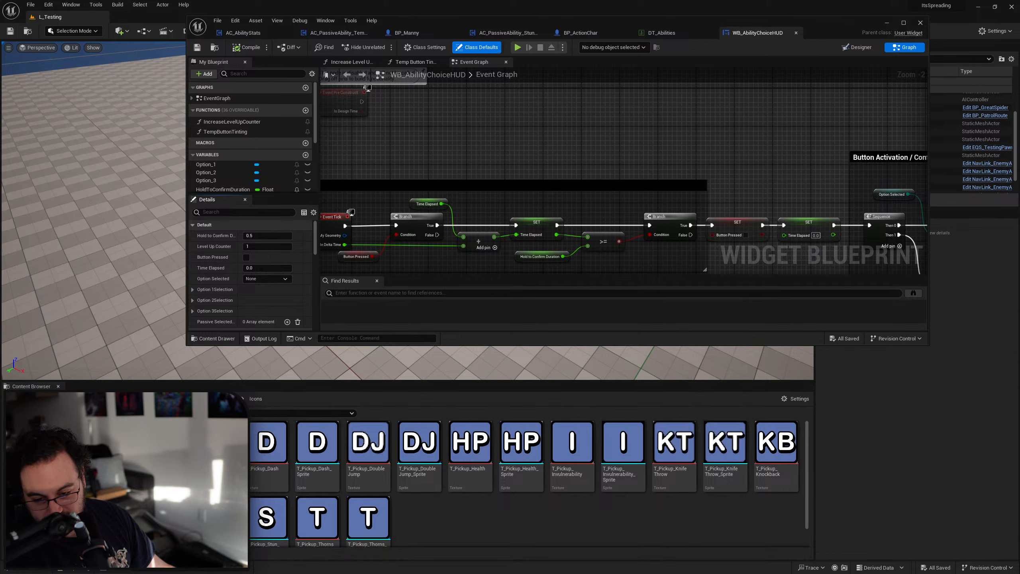
key("alt+Tab")
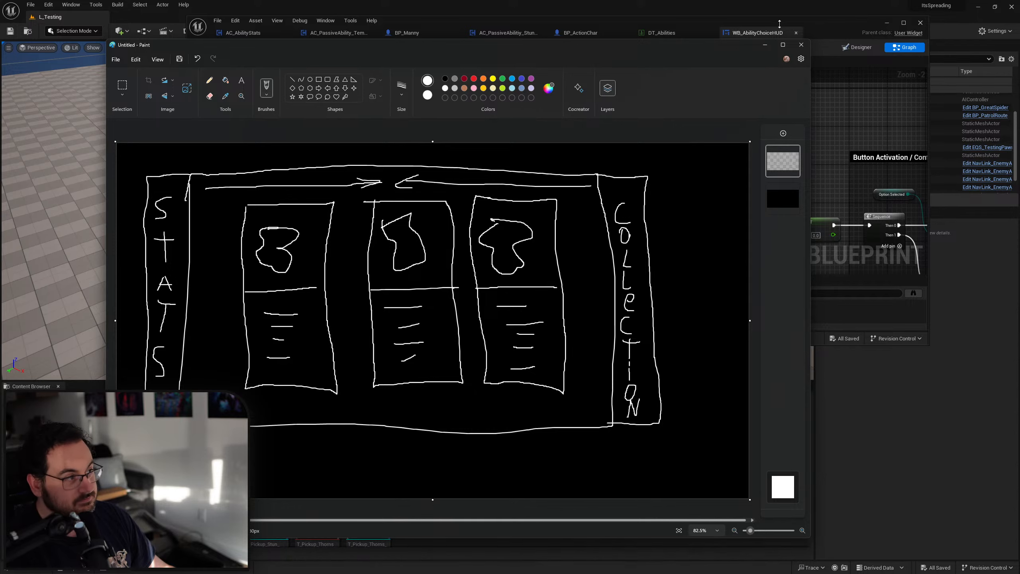
left_click(764, 44)
key("alt+Tab")
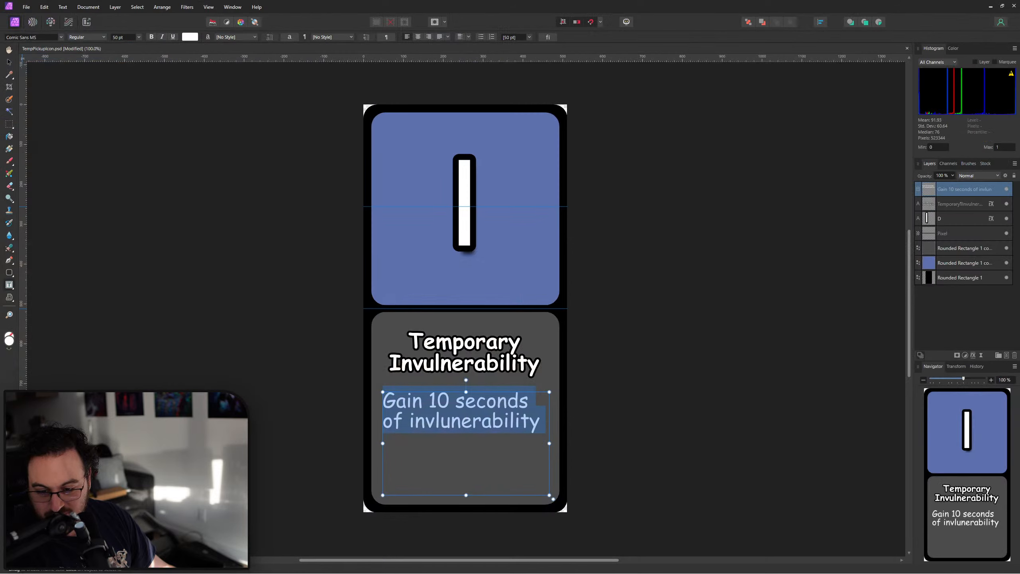
Change the card description's duration to 5 seconds and correct the spelling of "invulnerability".
left_click(447, 404)
left_click_drag(430, 401, 444, 401)
type("5")
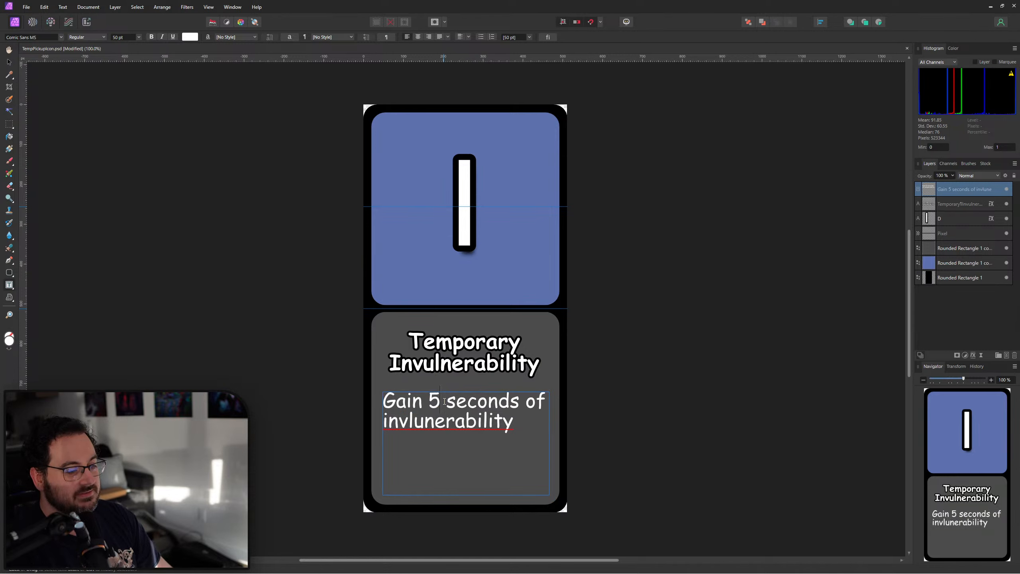
key("Left")
key("Left")
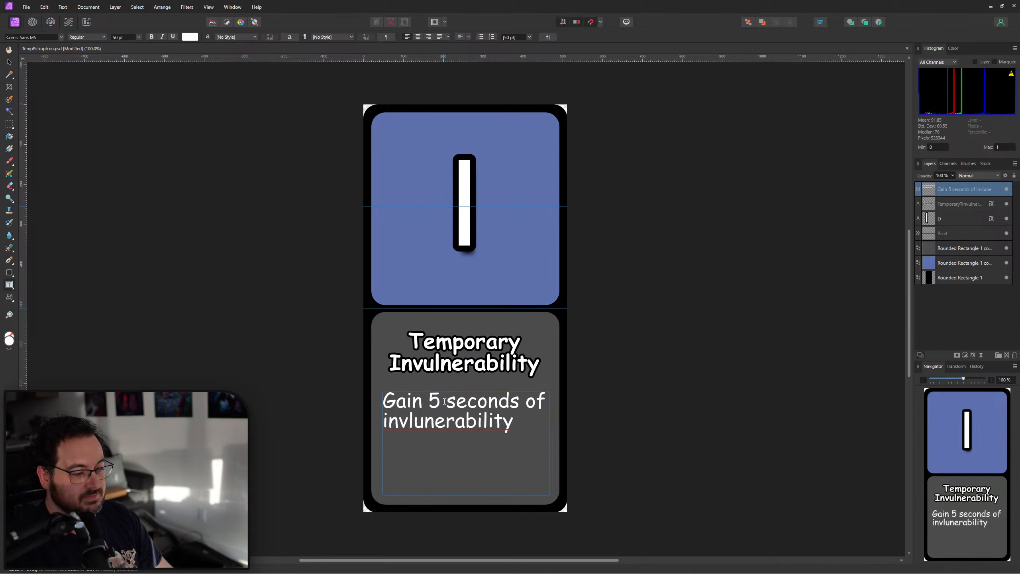
key("BackSpace")
key("Right")
type("l")
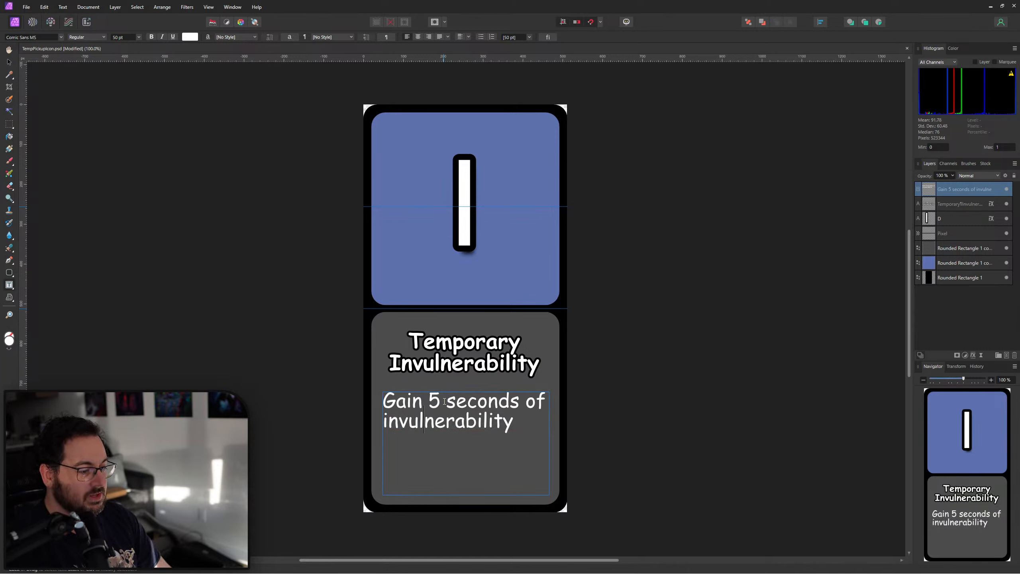
Append "every 60 seconds" to the end of the card description.
key("End")
type("every 60 se")
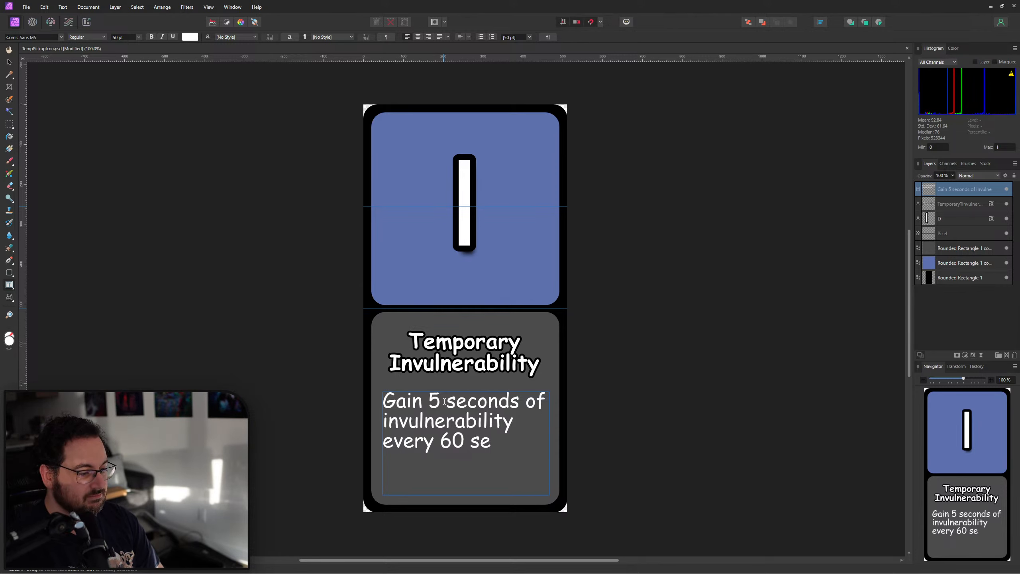
key("ctrl+a")
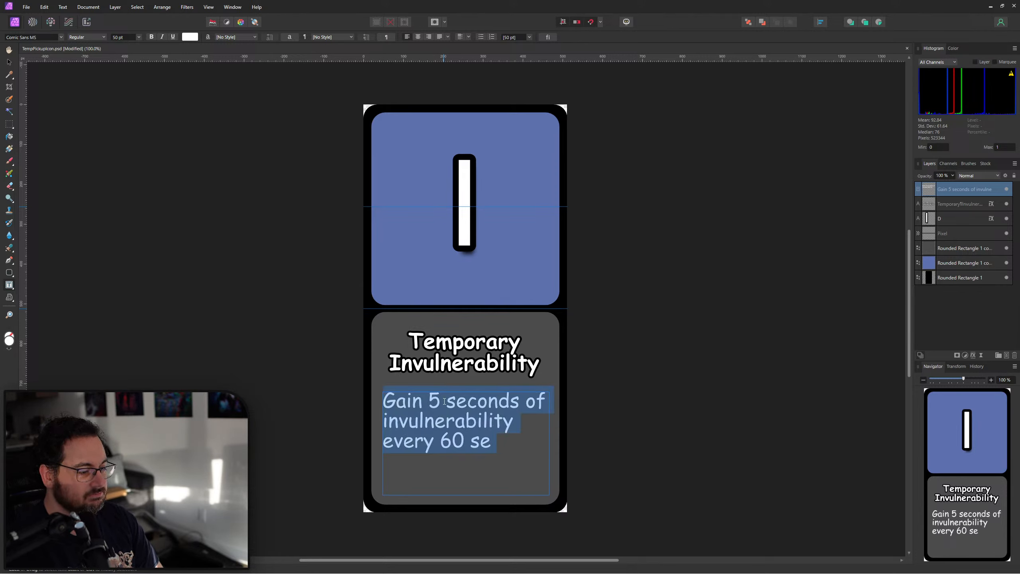
key("End")
type("conds")
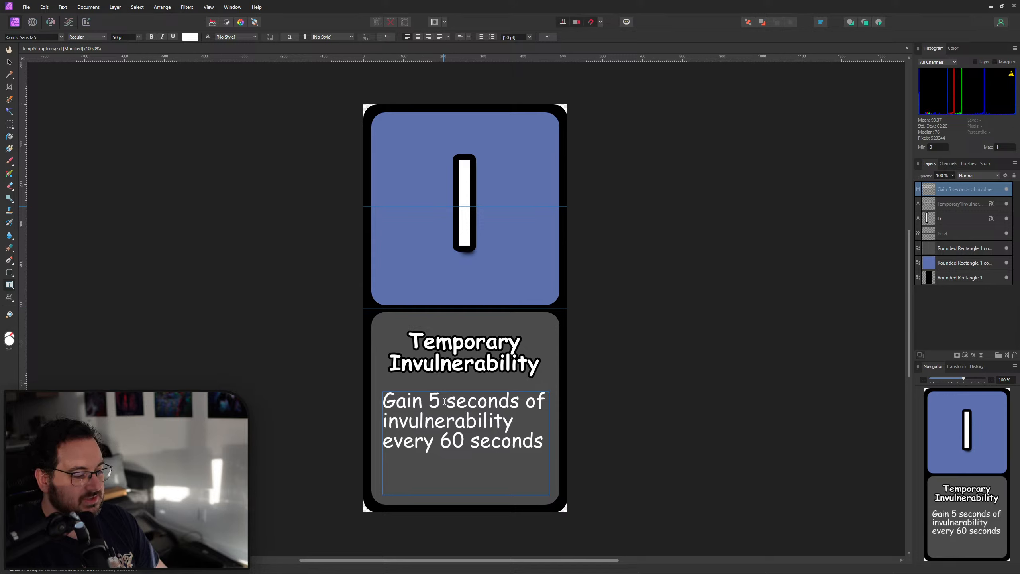
Replace the whole card description with "Every 60 seconds gain 5 seconds of invulnerability." and deselect the text.
key("ctrl+a")
type("E")
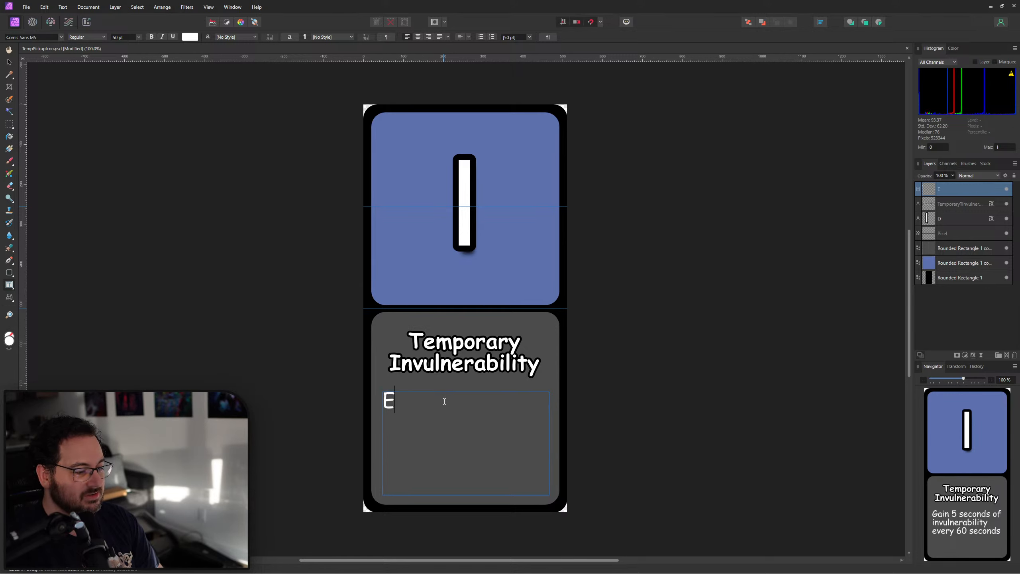
type("very 60 seco")
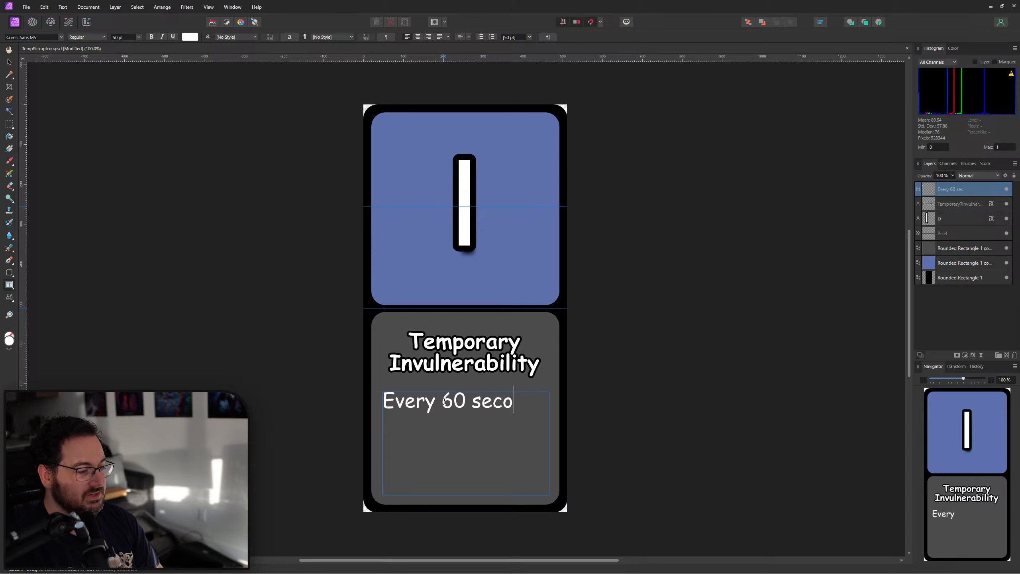
type("nds gain ")
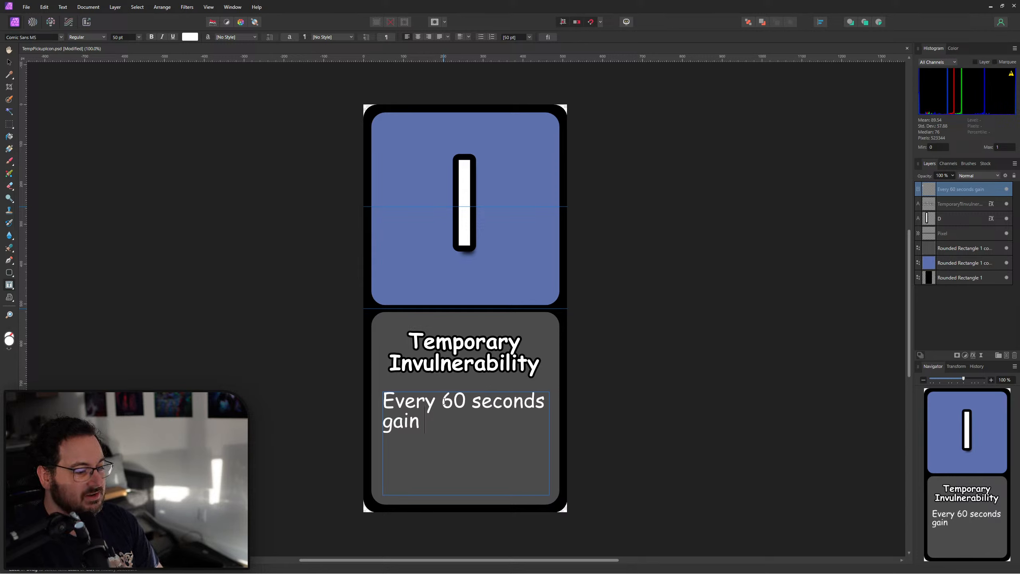
type("5 seconds of")
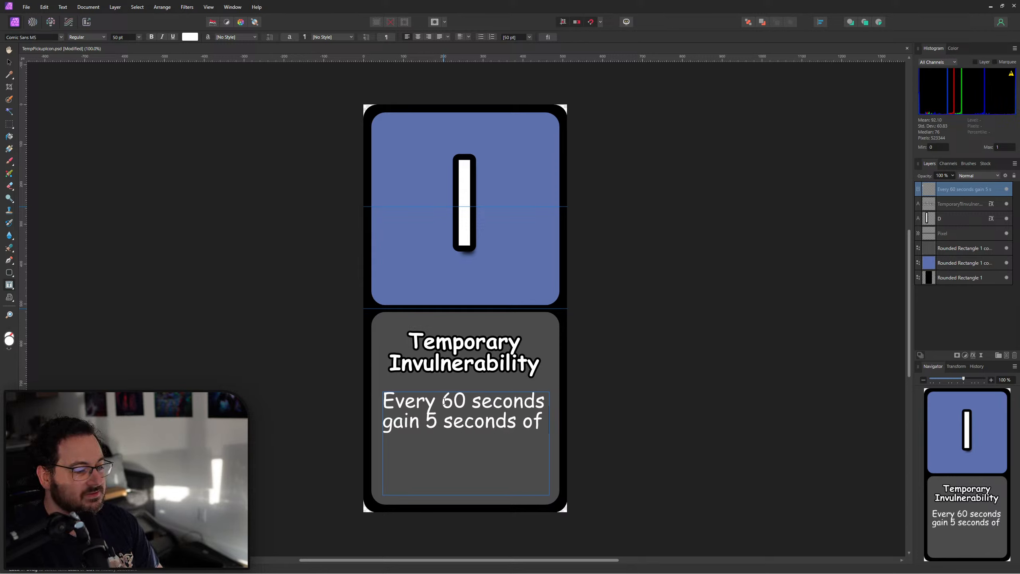
type(" invulnerability")
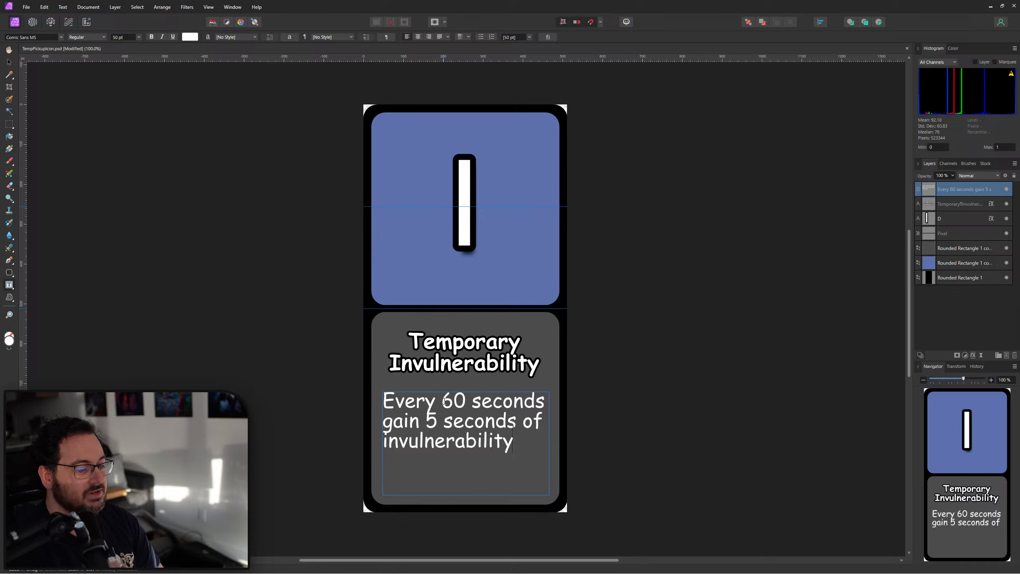
type(".")
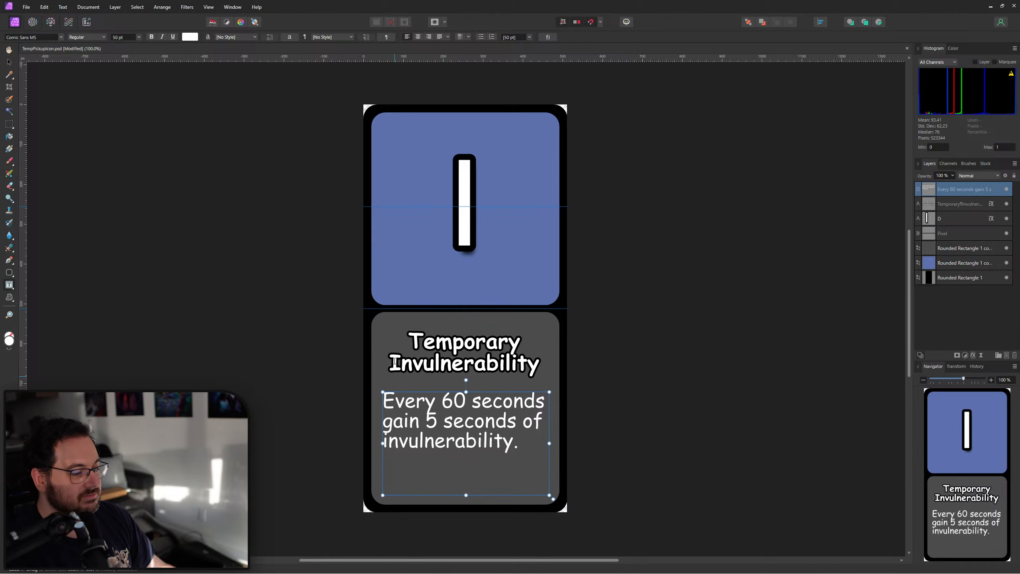
left_click(9, 63)
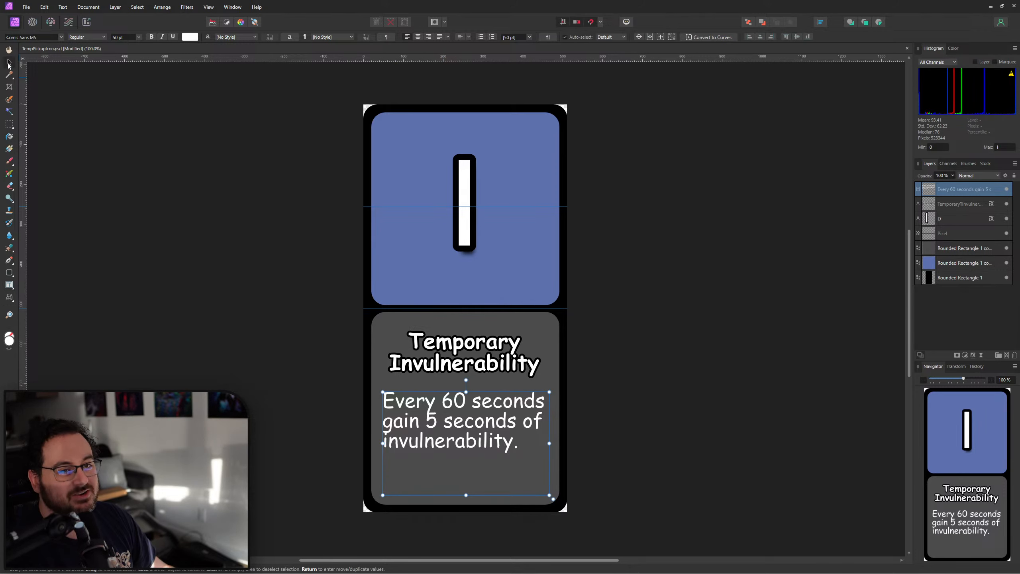
left_click(629, 407)
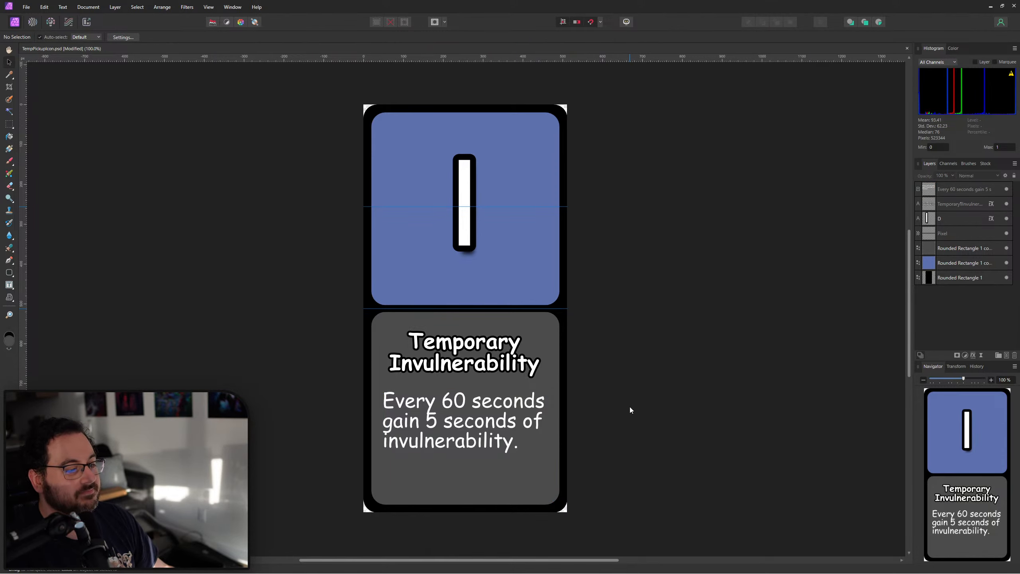
Start a PNG export of the 512 by 1024 px card, targeting the D:\3D\ItsSpreadingFiles\AbilityIcons folder.
scroll(636, 380, "down", 3, "ctrl")
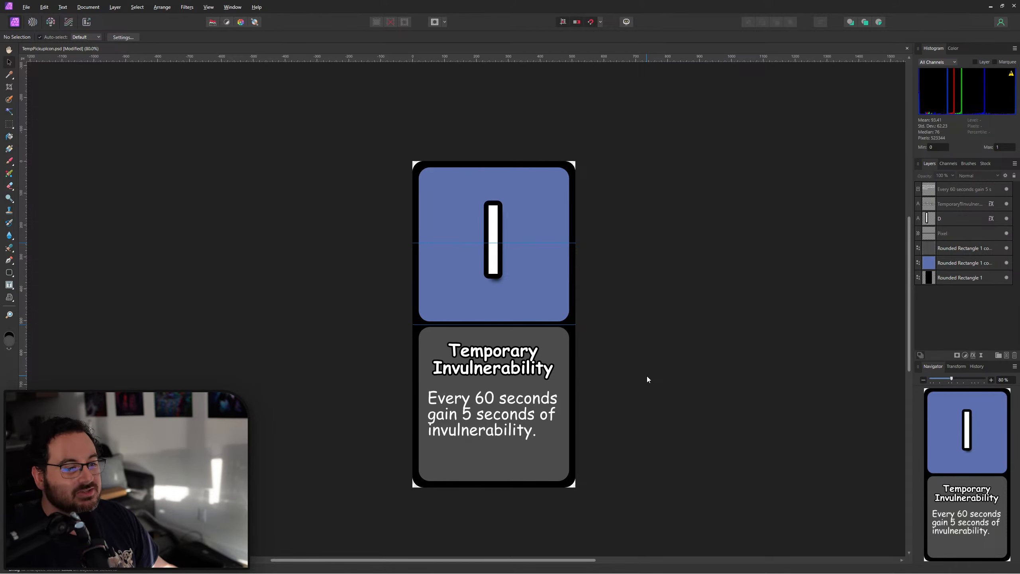
key("ctrl+alt+shift+w")
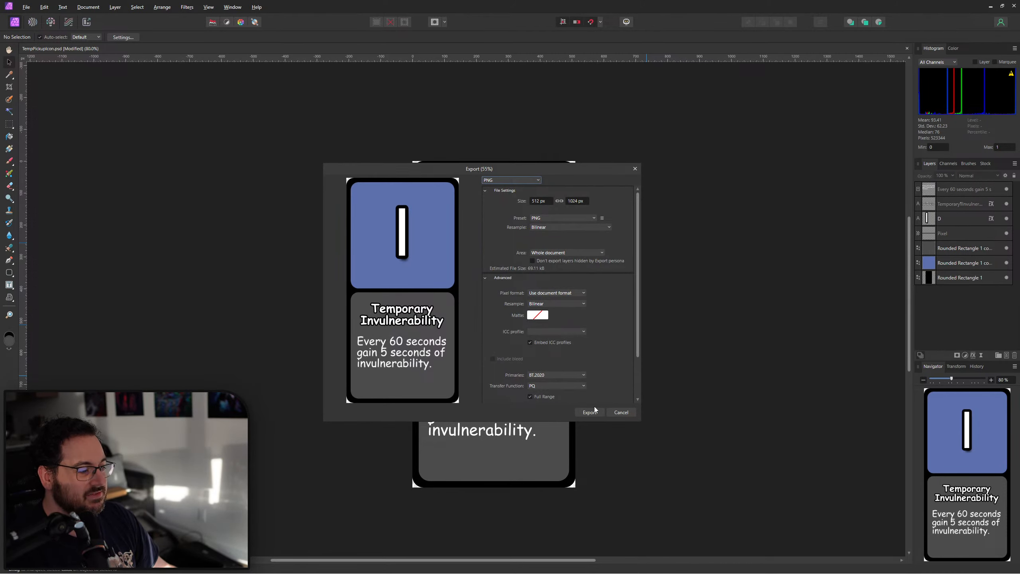
left_click(594, 410)
left_click(491, 139)
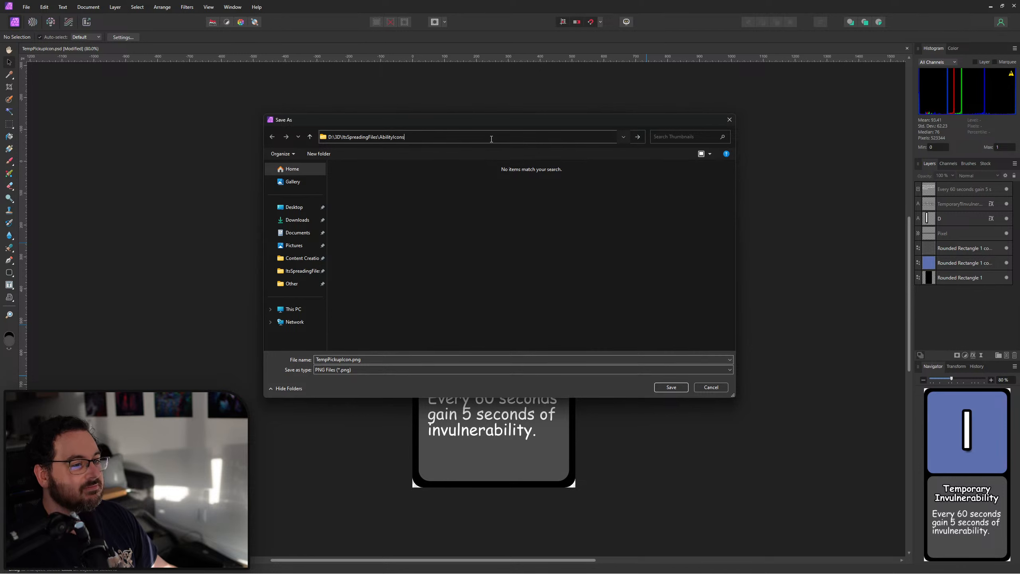
key("Return")
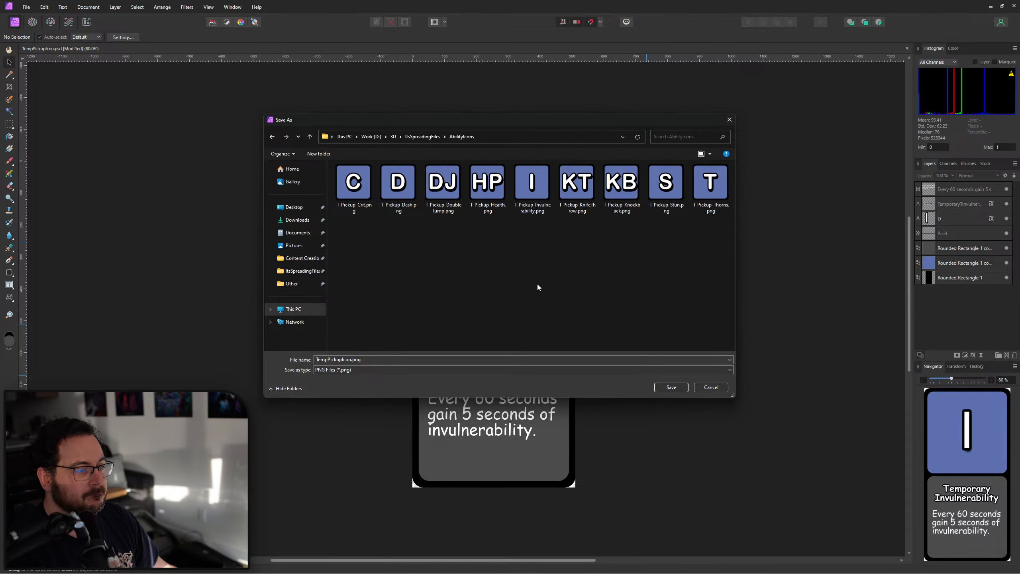
Name the exported card T_Passive_TempInvulnerability.png, basing it on the existing invulnerability icon's file name, and save it.
double_click(353, 359)
left_click(531, 185)
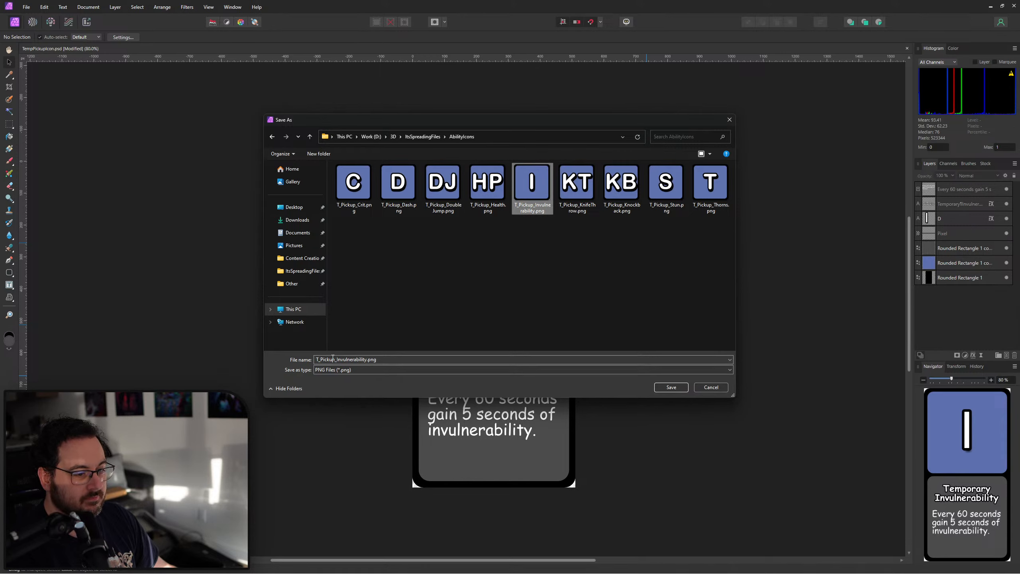
double_click(335, 360)
left_click(323, 359)
left_click_drag(321, 359, 335, 360)
type("Passive_")
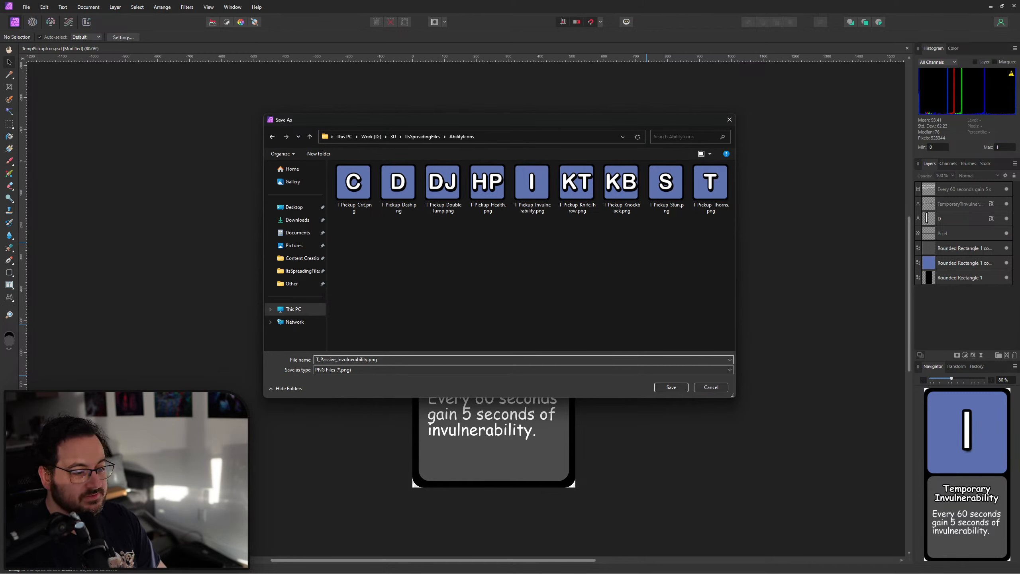
type("Temp")
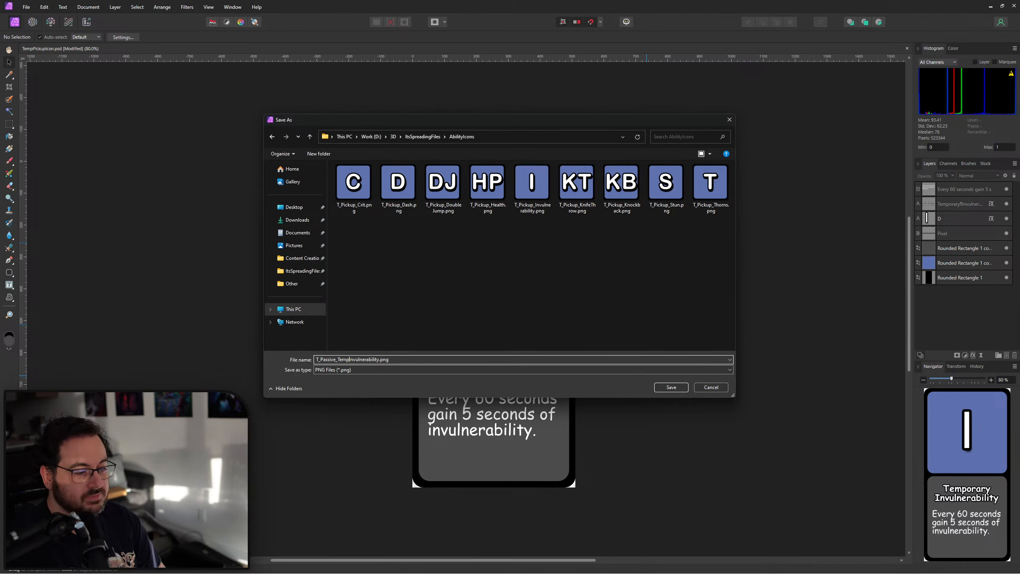
key("Return")
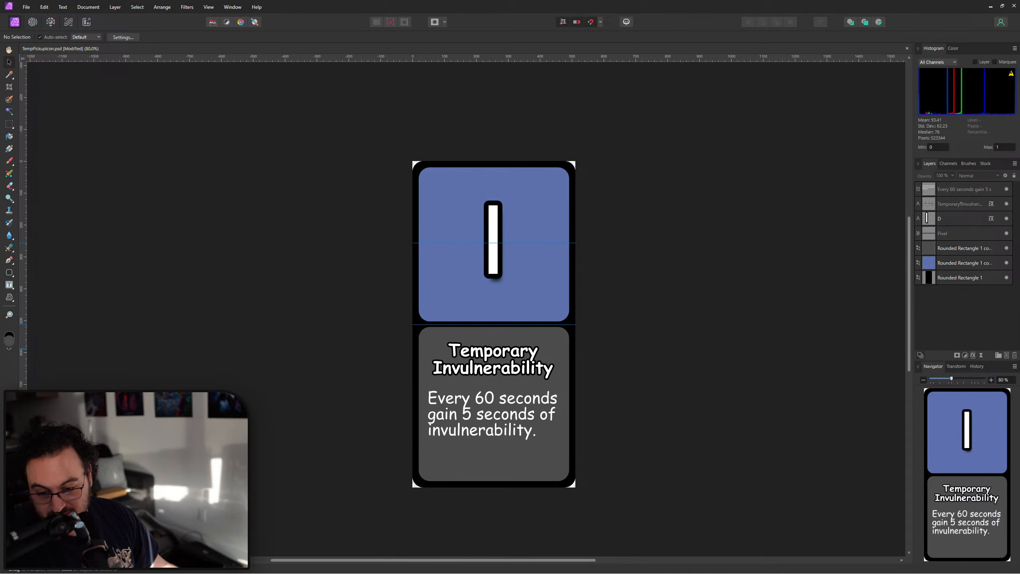
Switch to Unreal Editor and open the AC_PassiveAbility_TemporaryInvlunerability blueprint in a maximized editor window.
key("alt+Tab")
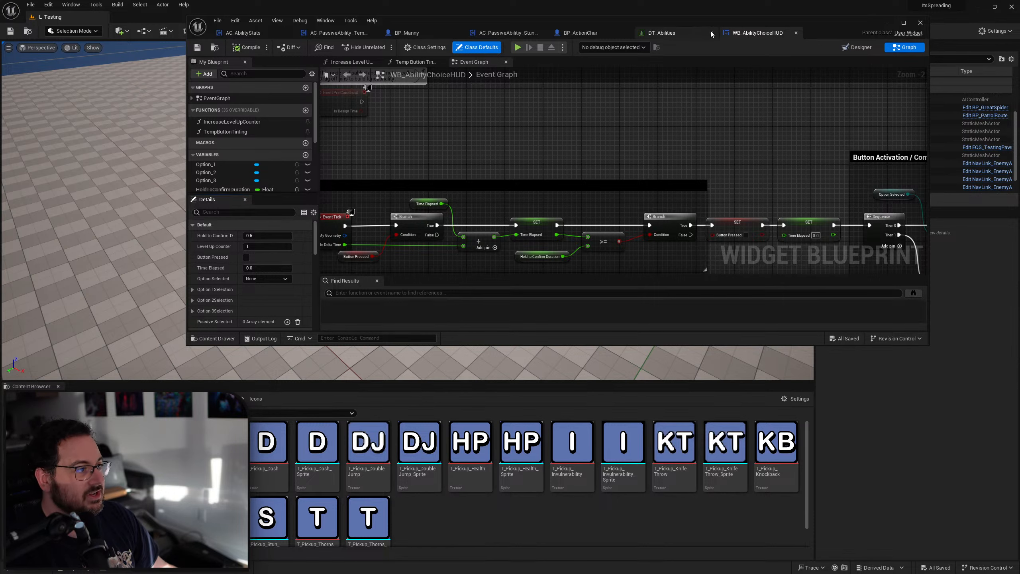
left_click_drag(684, 21, 604, 156)
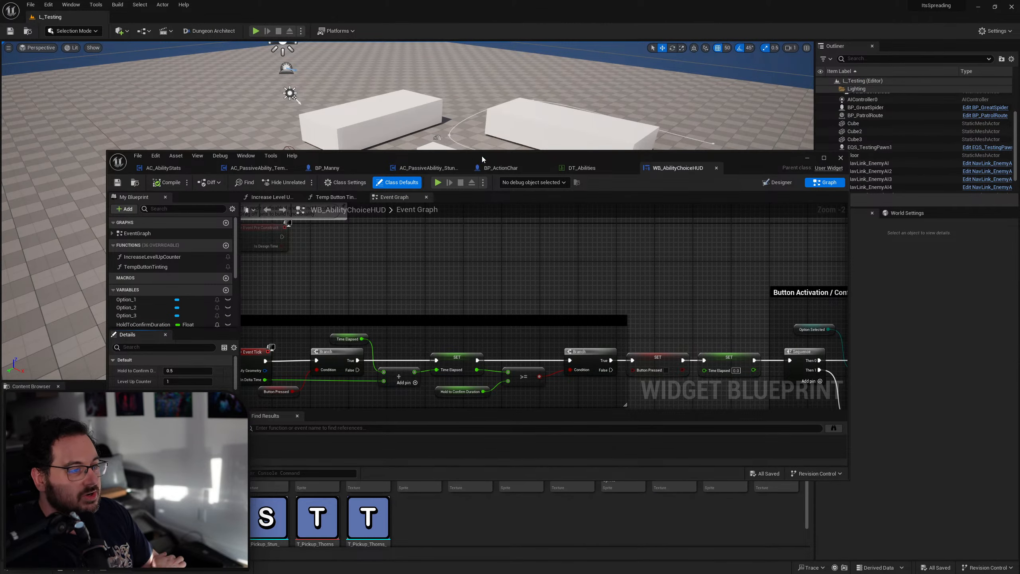
left_click(438, 171)
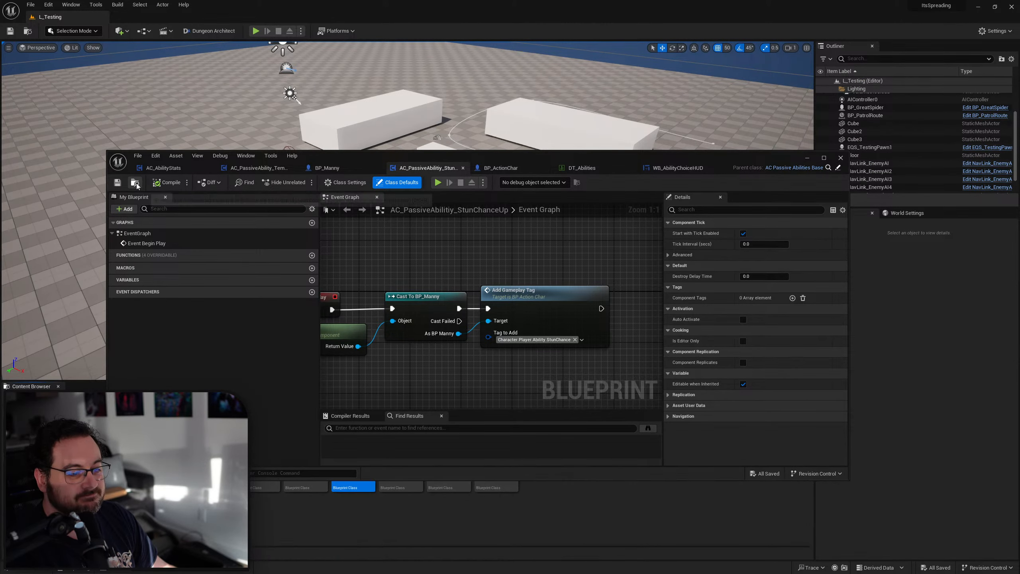
left_click_drag(615, 159, 598, 52)
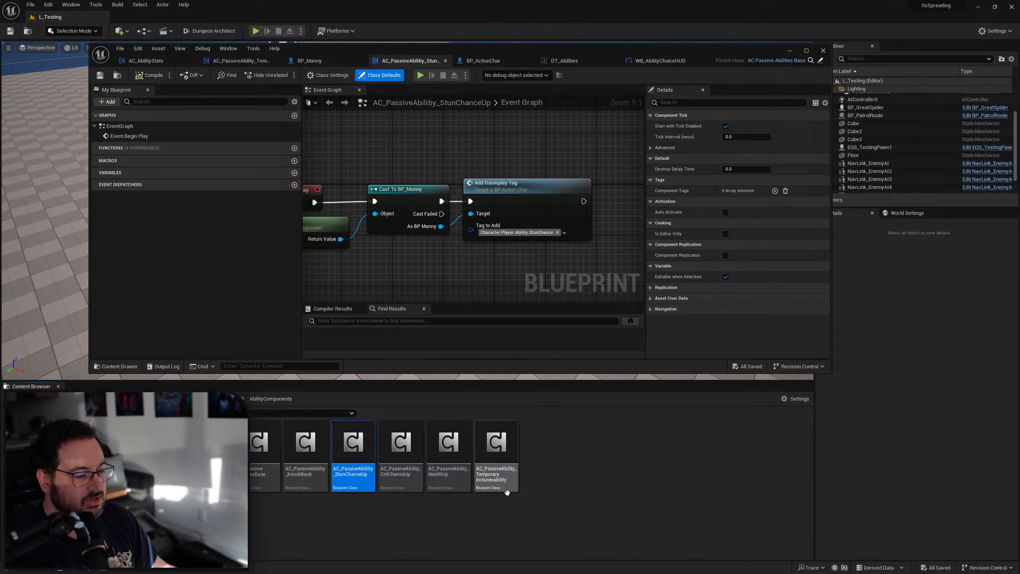
double_click(514, 477)
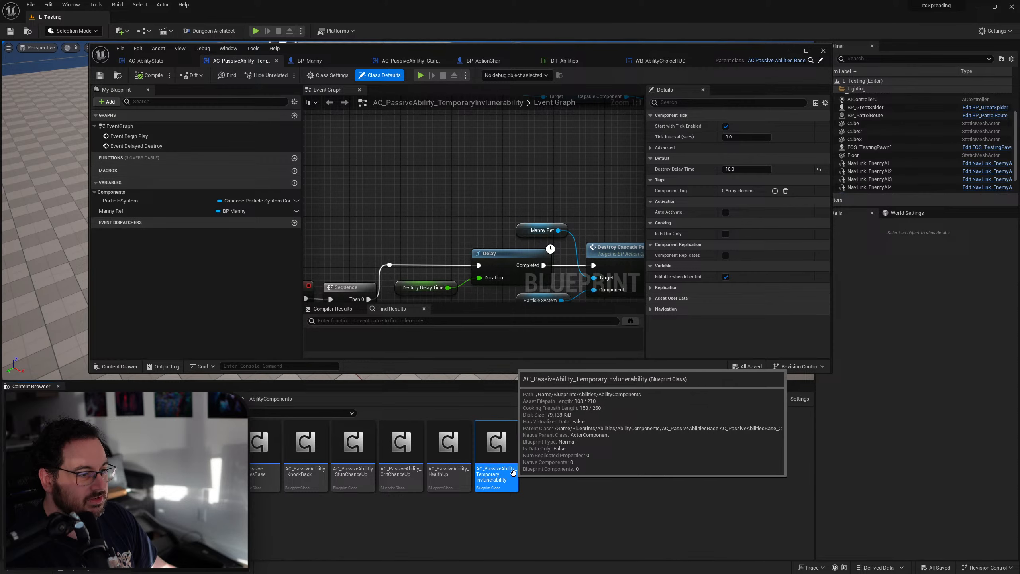
double_click(721, 53)
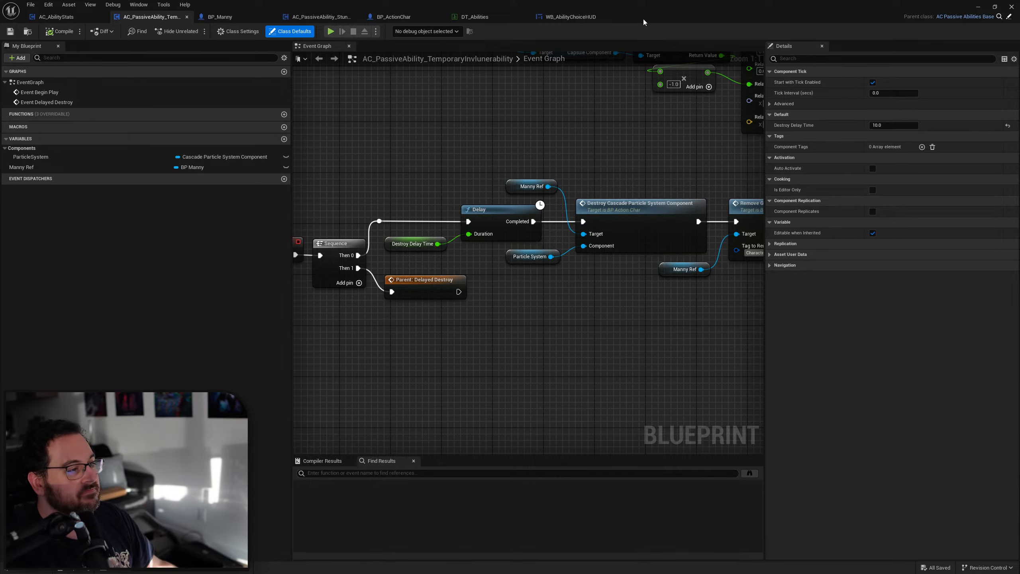
Play-test the level, pick the invulnerability ability on the choice screen, watch its effect and end the session.
left_click_drag(643, 22, 525, 452)
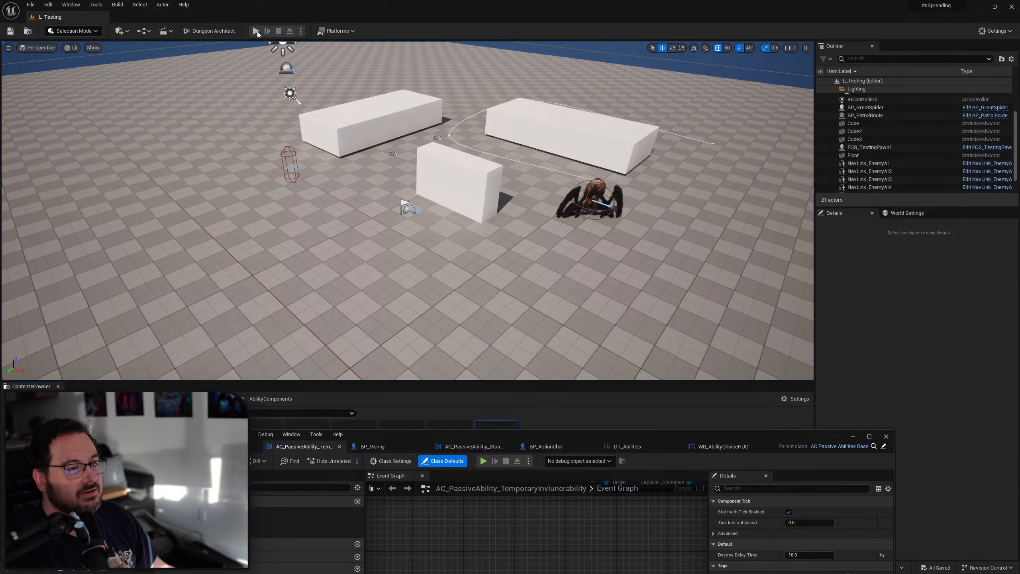
left_click(255, 31)
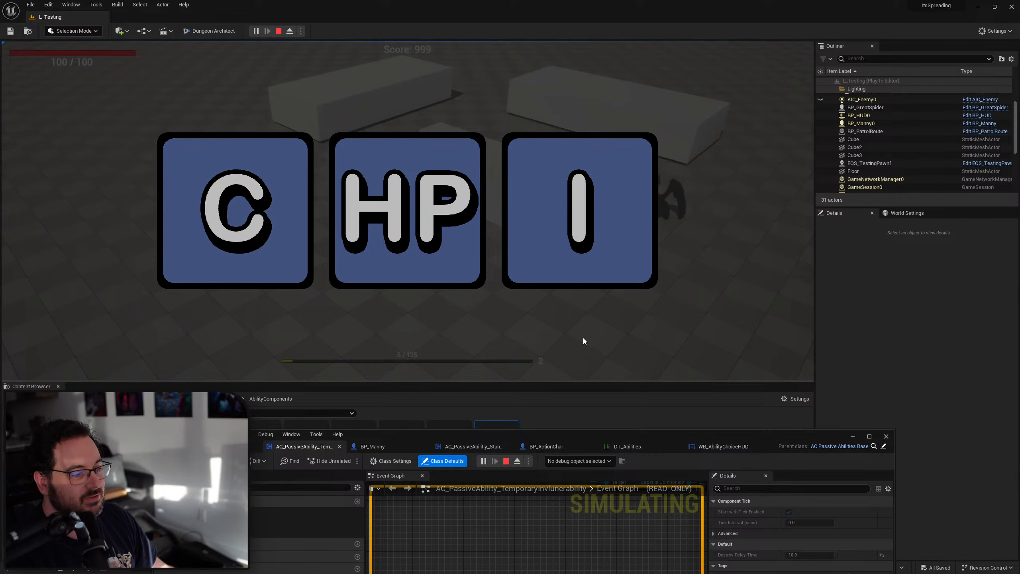
left_click(574, 188)
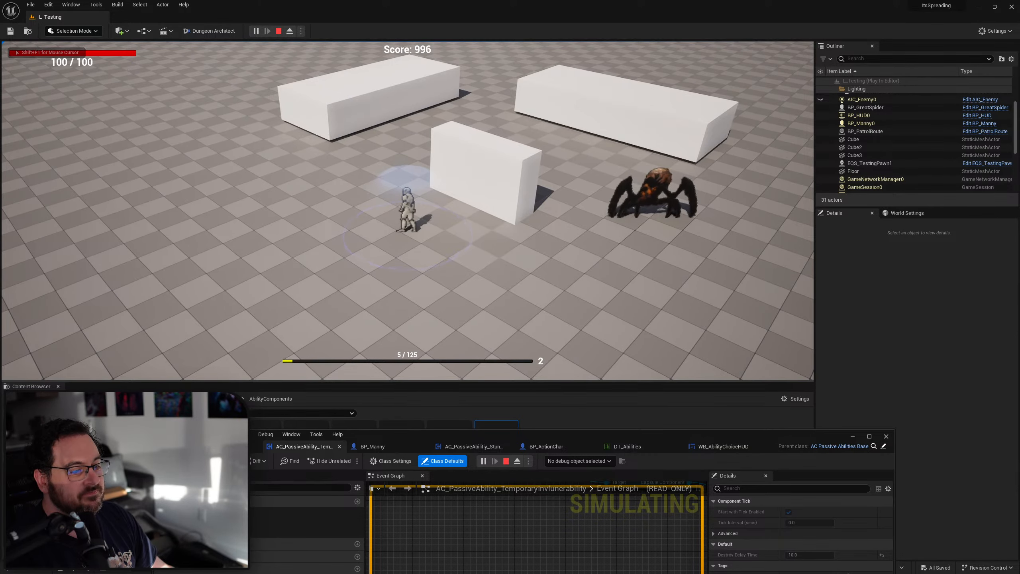
key("Escape")
Return to the maximized temporary invulnerability blueprint and disconnect Event Delayed Destroy from its Sequence node.
left_click_drag(649, 449, 587, 254)
double_click(588, 254)
scroll(507, 307, "down", 2)
right_click_drag(571, 320, 583, 354)
scroll(583, 354, "down", 2)
right_click_drag(470, 289, 454, 205)
scroll(453, 250, "up", 4)
right_click_drag(475, 169, 549, 231)
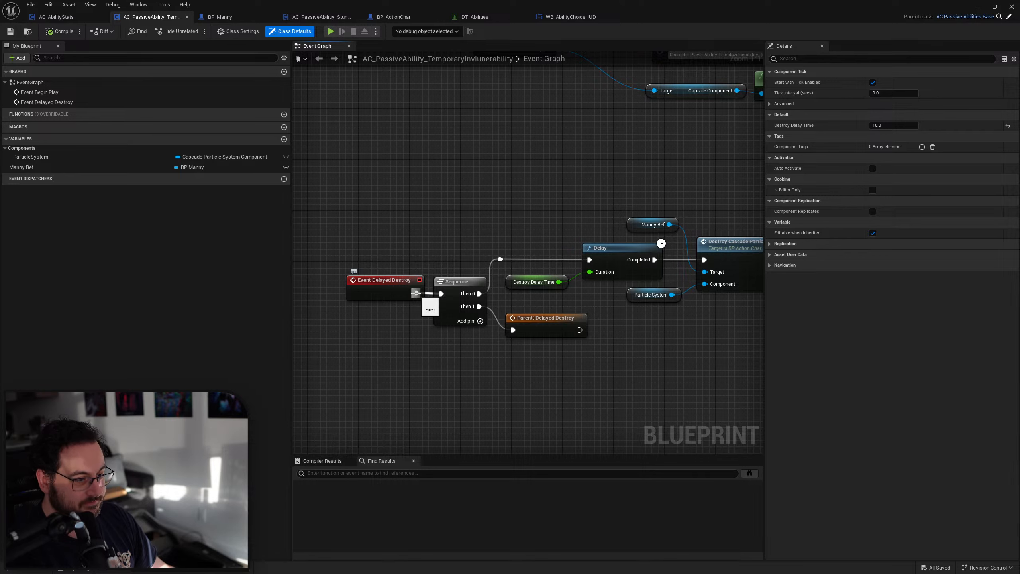
left_click(416, 293, "alt")
Delete the Sequence node, the Parent: Delayed Destroy call and the reroute point in front of the Delay node.
right_click_drag(485, 342, 407, 349)
scroll(408, 349, "down", 1)
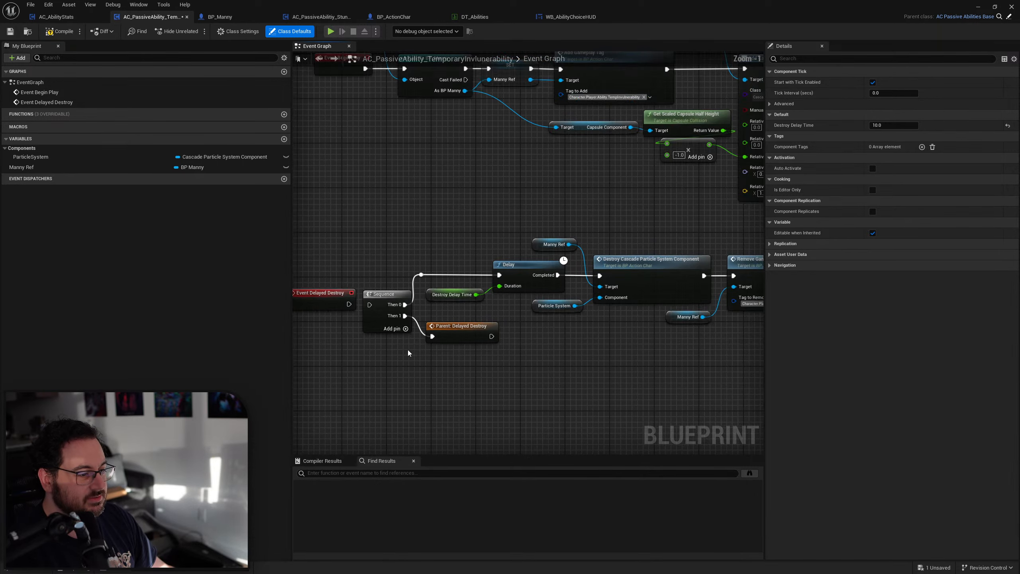
left_click_drag(460, 364, 395, 320)
key("Delete")
left_click_drag(432, 264, 409, 286)
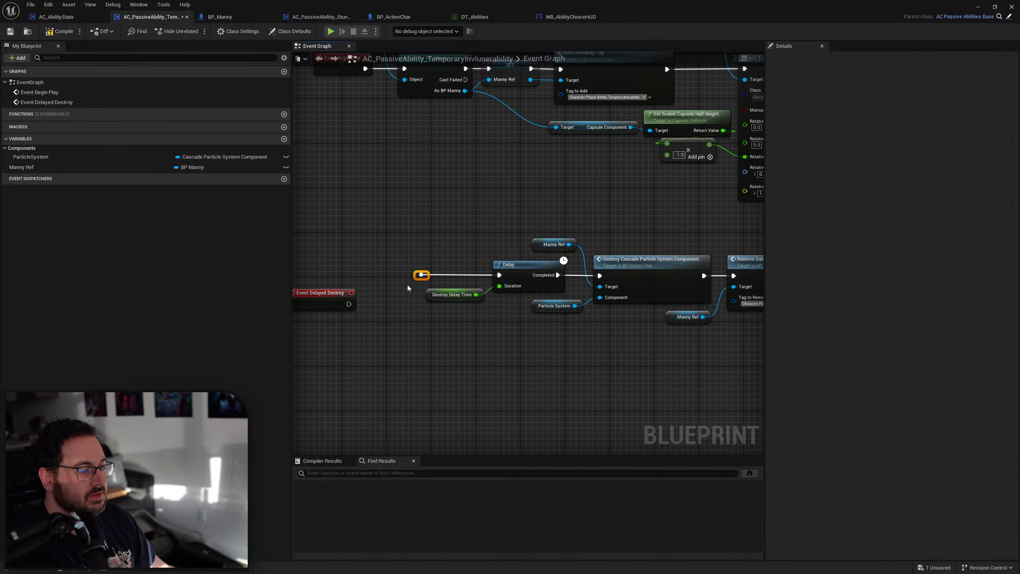
key("Delete")
Add a Set Timer by Event node after Set Template, set its time to 5.0 and align it with the execution line.
right_click_drag(451, 222, 460, 358)
scroll(461, 356, "down", 1)
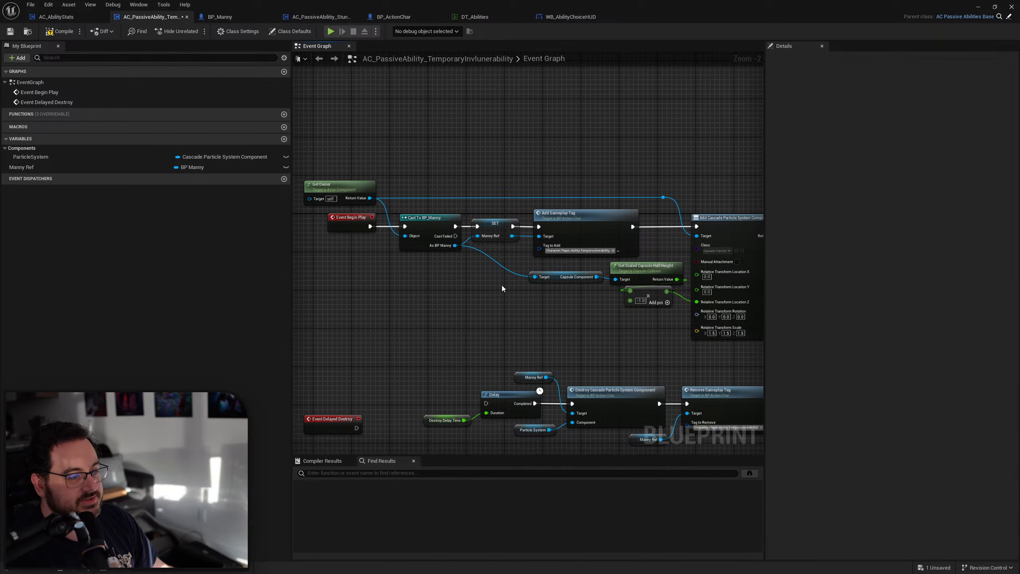
right_click_drag(521, 322, 402, 302)
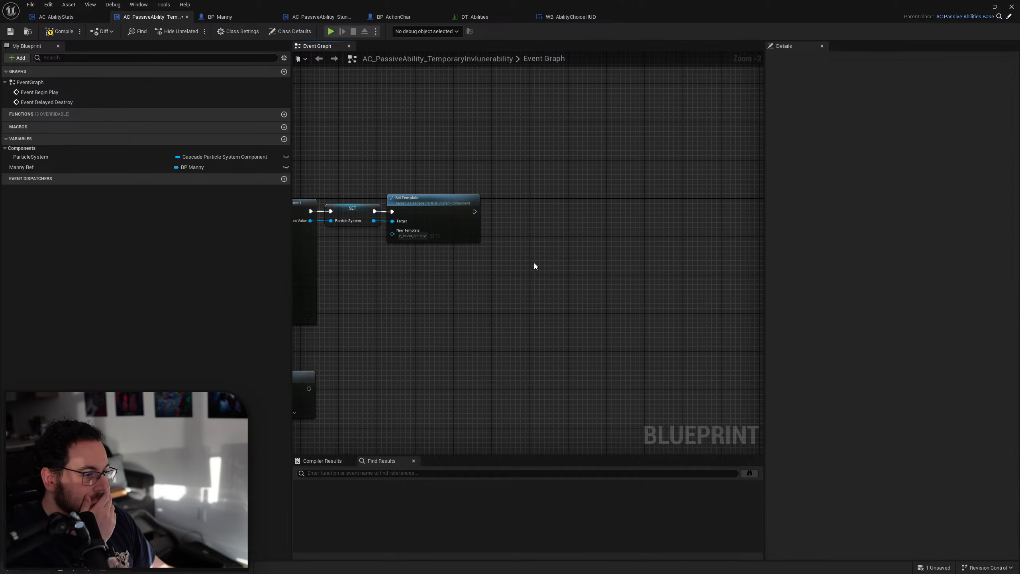
left_click_drag(507, 214, 515, 210)
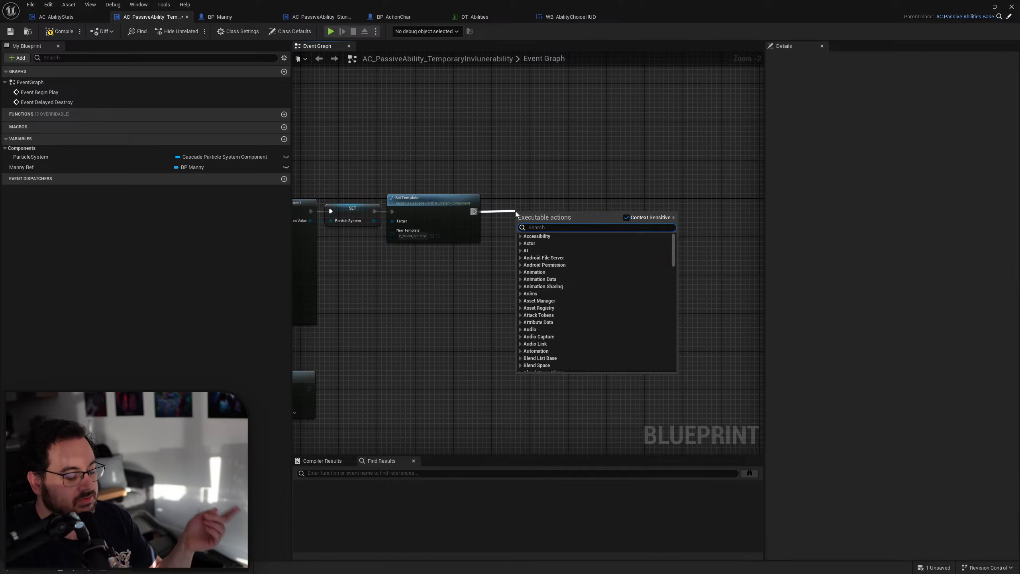
type("set timer by e")
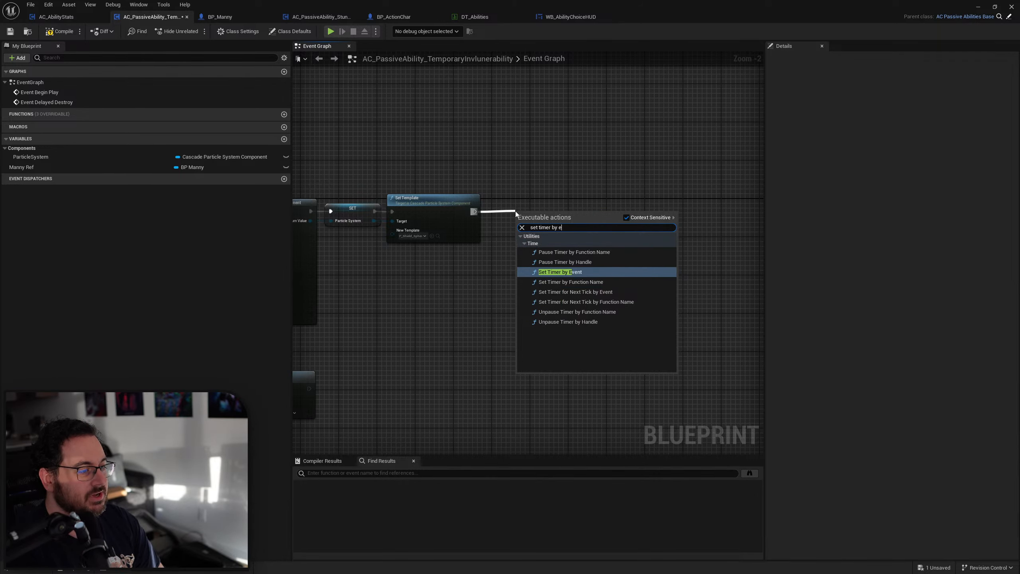
key("Return")
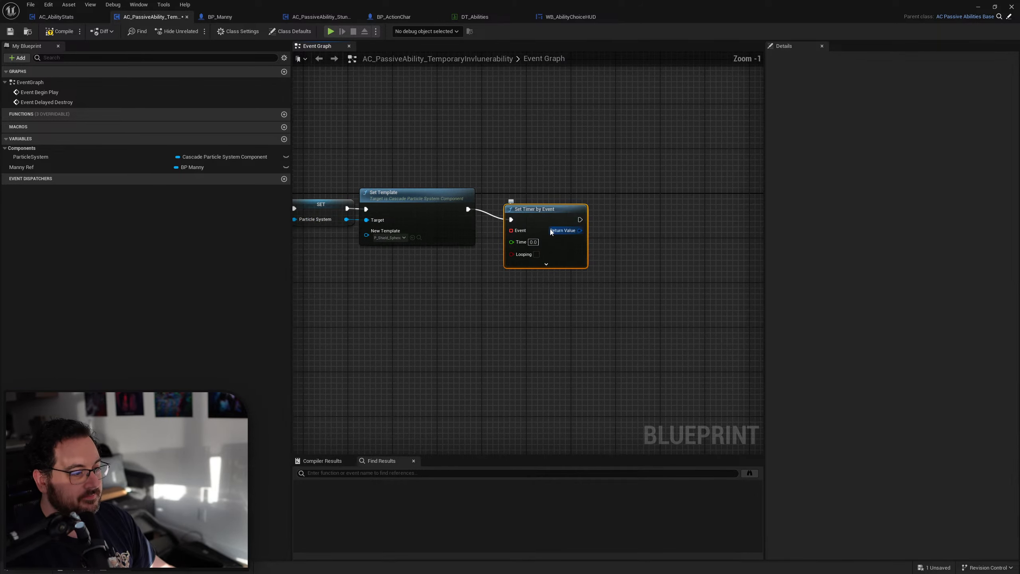
scroll(515, 211, "up", 1)
type("2")
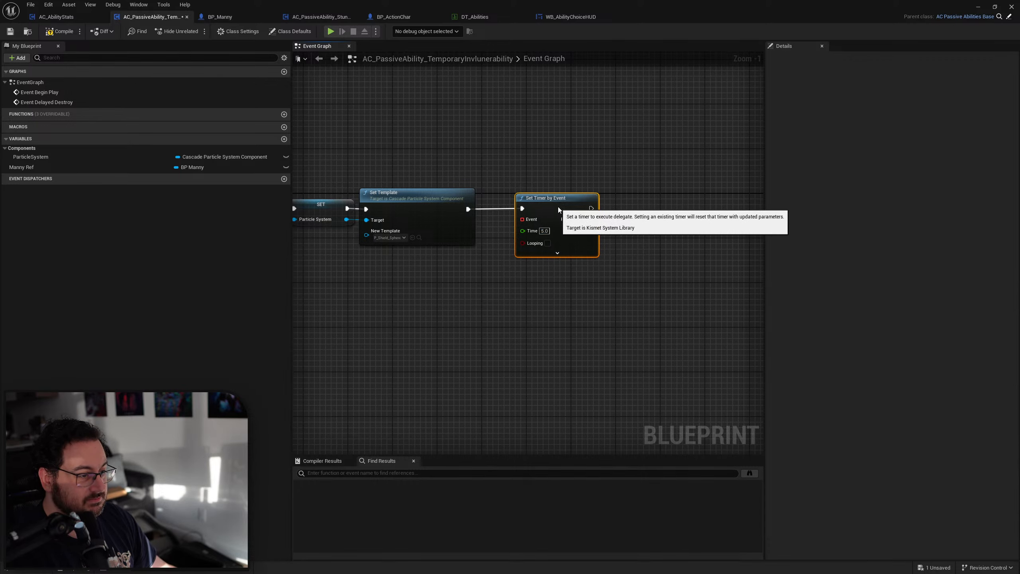
Delete the Delay node and its Destroy Delay Time variable from the particle removal chain.
right_click_drag(515, 283, 762, 177)
scroll(679, 246, "down", 4)
scroll(573, 314, "up", 4)
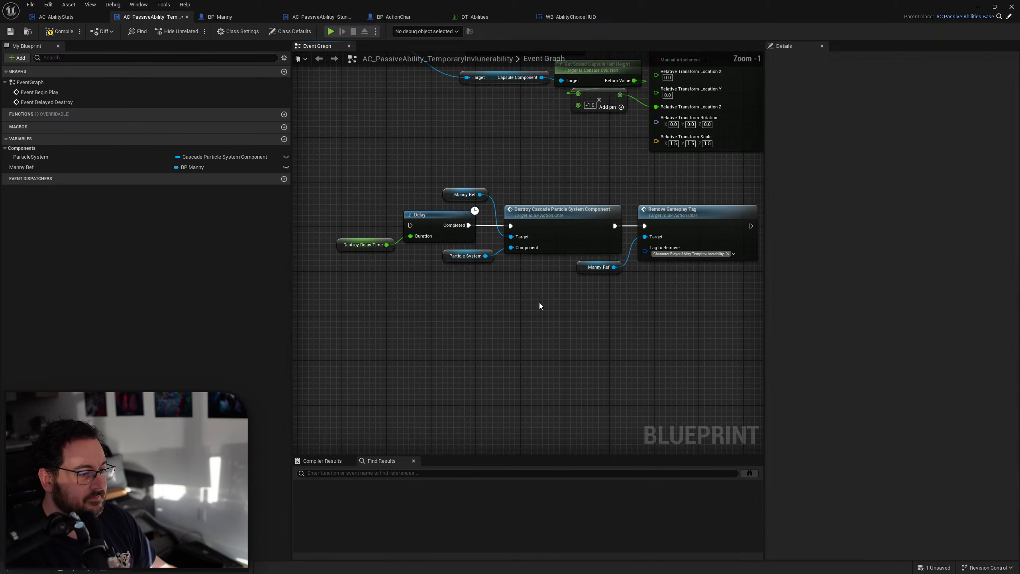
left_click_drag(338, 272, 438, 227)
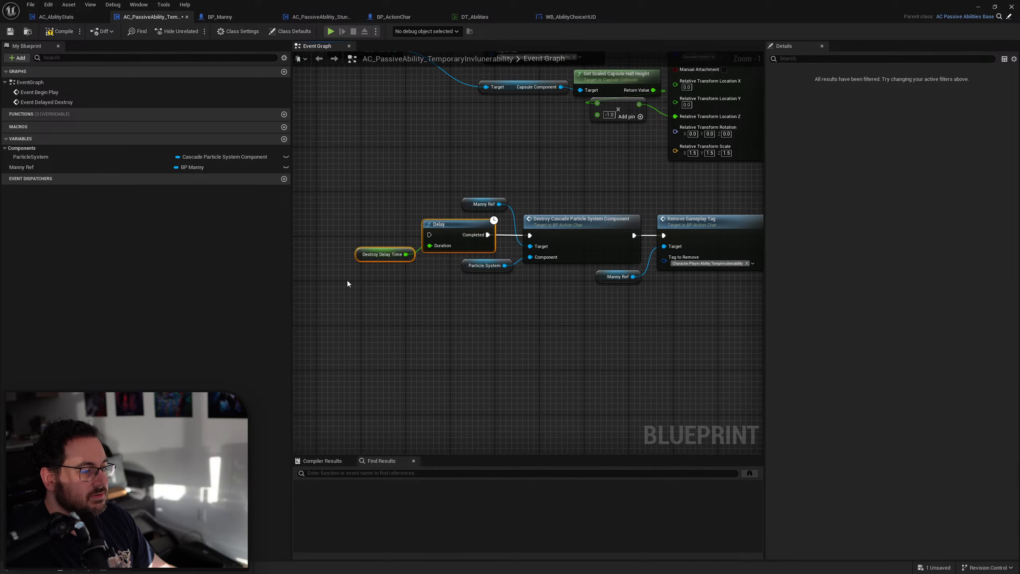
key("Delete")
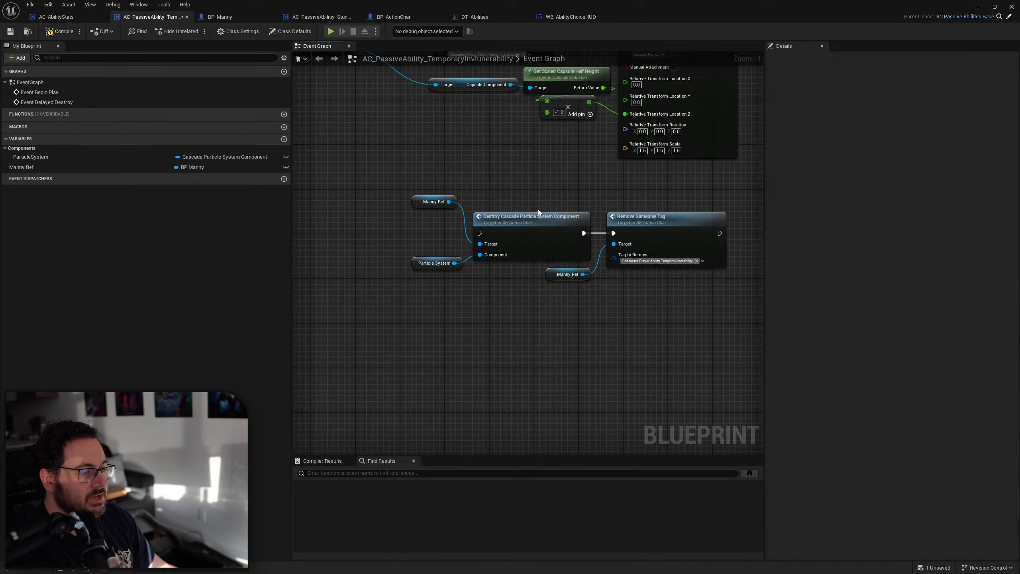
Move the Destroy Cascade Particle System Component and Remove Gameplay Tag nodes with their variables beneath the Set Timer by Event node.
left_click(580, 277)
scroll(703, 309, "down", 3)
right_click_drag(702, 308, 551, 317)
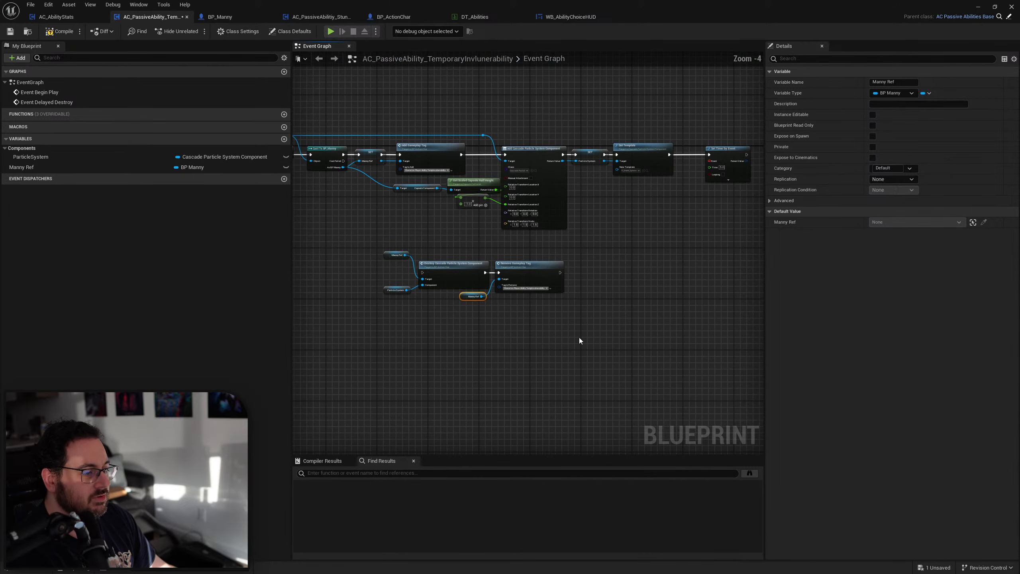
left_click_drag(594, 350, 378, 245)
right_click_drag(464, 263, 347, 297)
left_click_drag(347, 298, 643, 261)
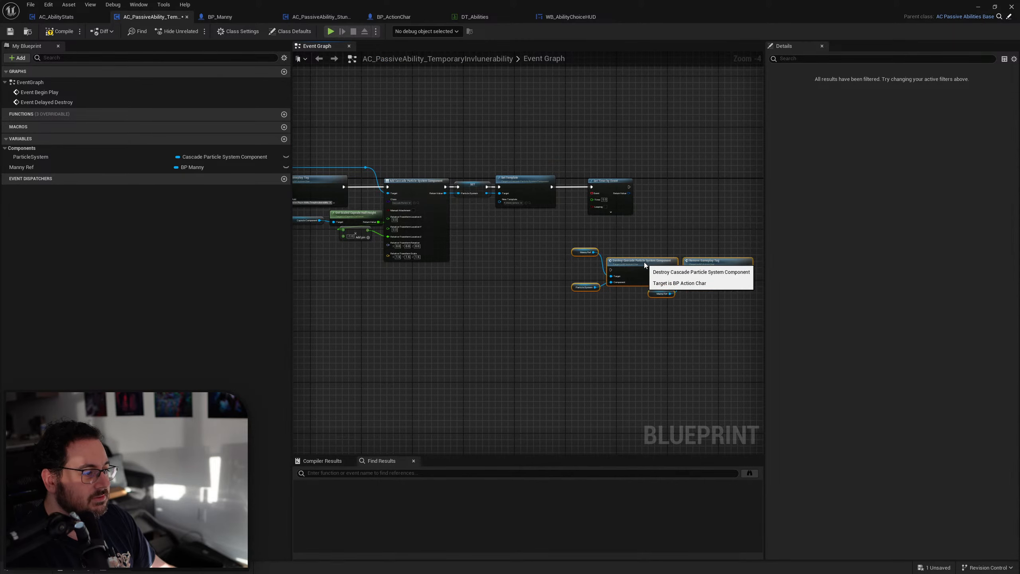
Create a custom event named RemoveTempInvulnerability bound to the timer's Event input.
right_click_drag(558, 219, 446, 219)
scroll(446, 219, "up", 4)
left_click_drag(513, 167, 375, 295)
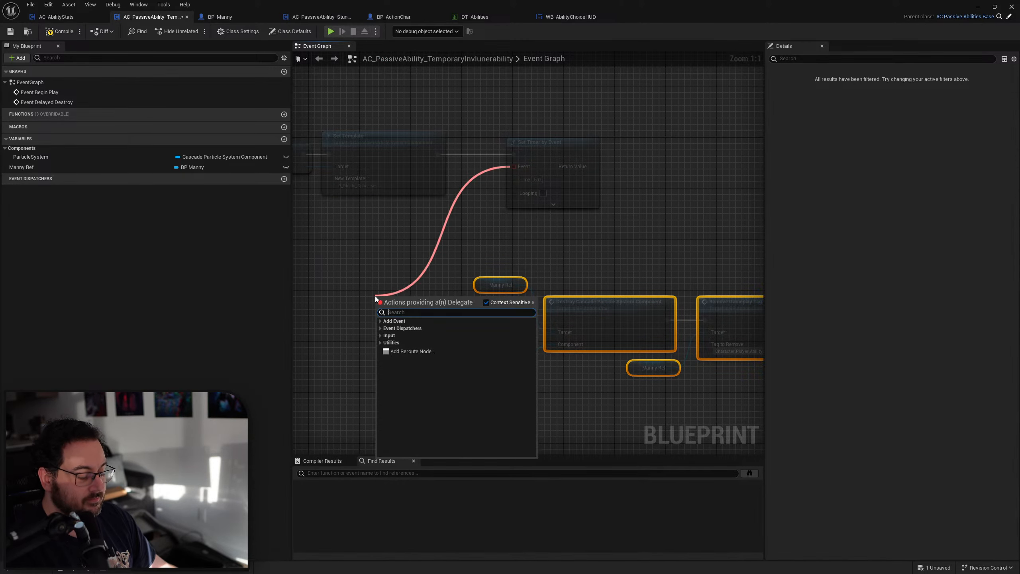
type("custom")
key("Return")
type("Rem")
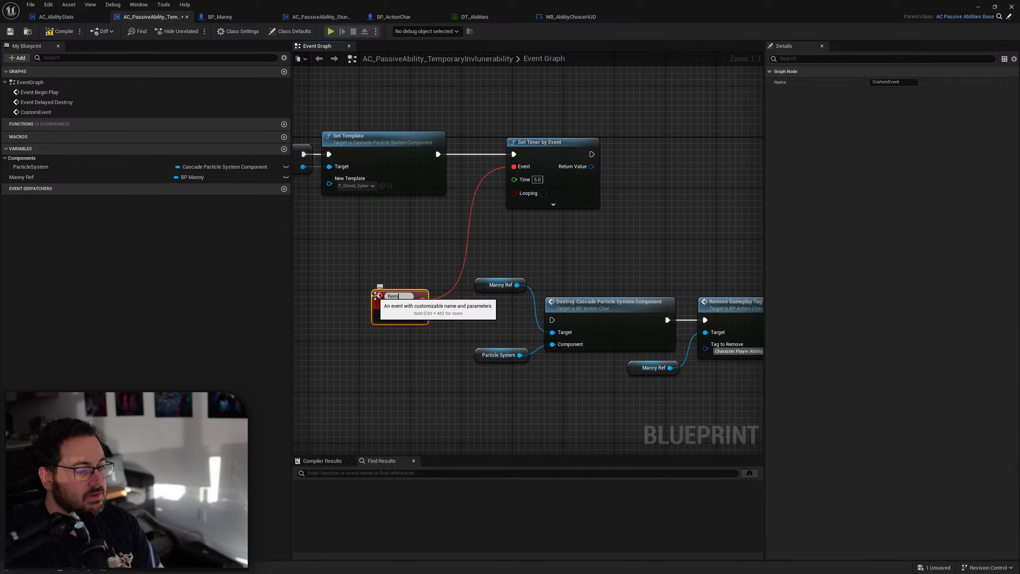
type("oveTempInv")
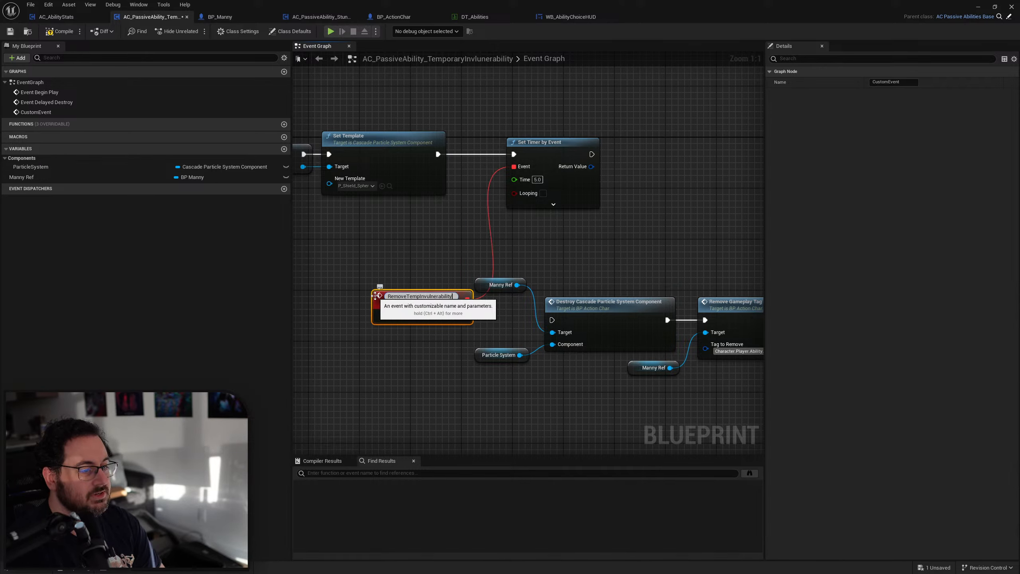
type("ulnerability")
key("Return")
Connect RemoveTempInvulnerability's execution output to the Destroy Cascade Particle System Component node and reposition the removal nodes in line with the event.
left_click_drag(454, 315, 553, 320)
right_click_drag(749, 312, 644, 299)
left_click_drag(692, 250, 411, 383)
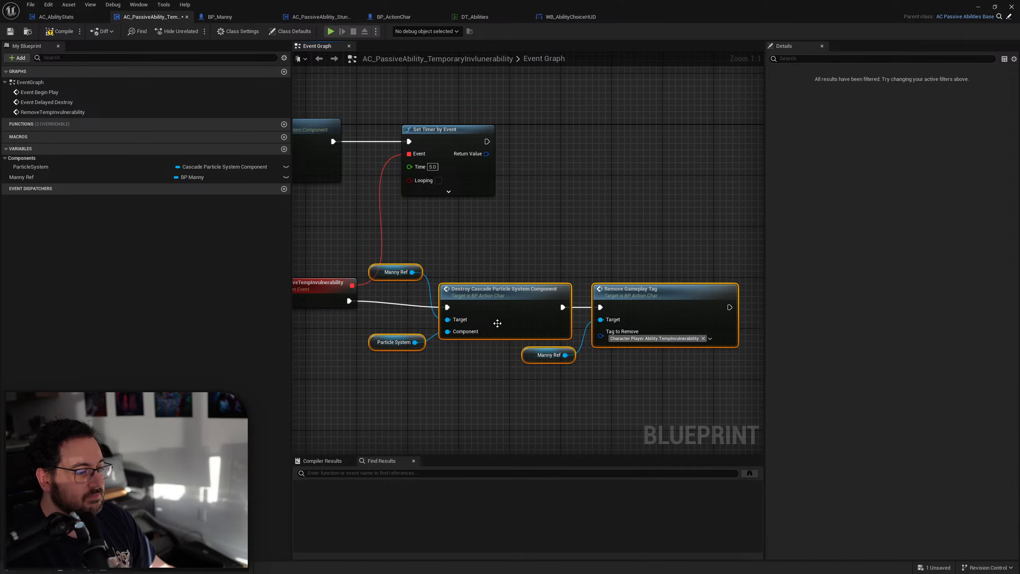
left_click_drag(504, 309, 537, 302)
left_click(439, 375)
right_click_drag(396, 356, 495, 356)
scroll(496, 356, "down", 2)
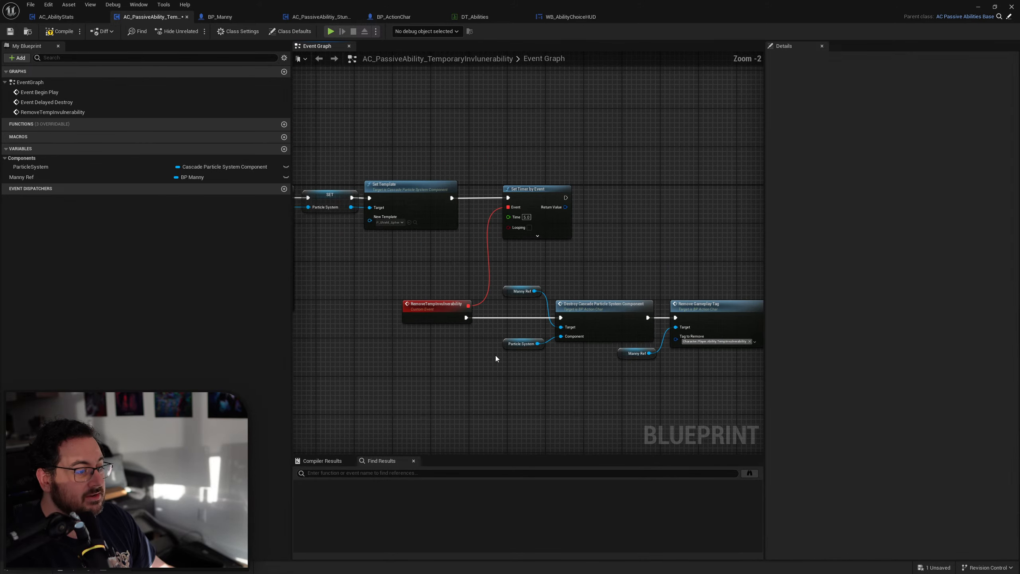
Create a custom event named GainTempInvulnerability beneath the Event Begin Play chain.
right_click_drag(430, 344, 719, 338)
right_click_drag(519, 311, 697, 339)
right_click_drag(450, 308, 508, 320)
scroll(483, 286, "up", 2)
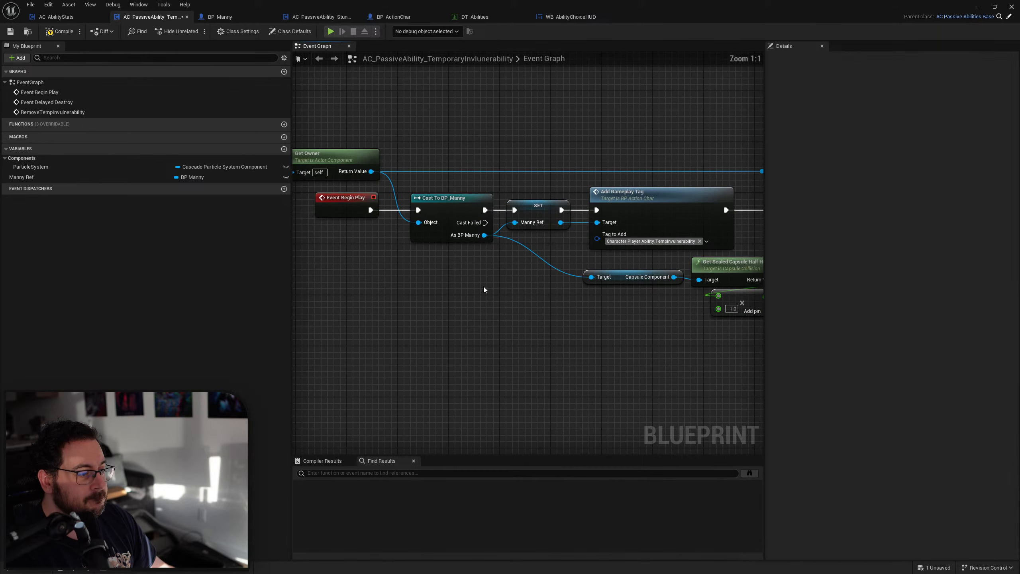
right_click_drag(578, 311, 552, 307)
right_click(441, 300)
type("Custom")
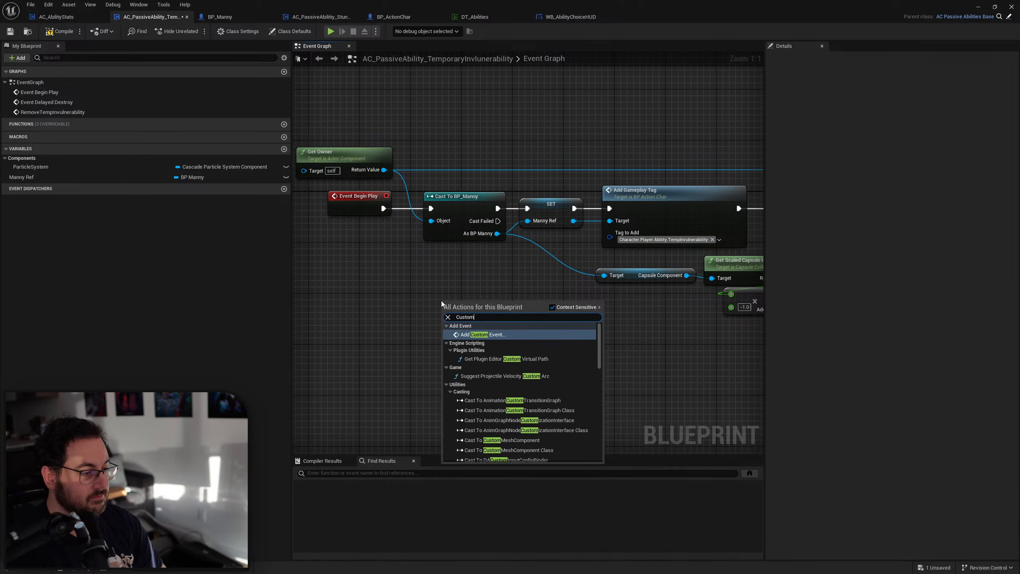
key("Return")
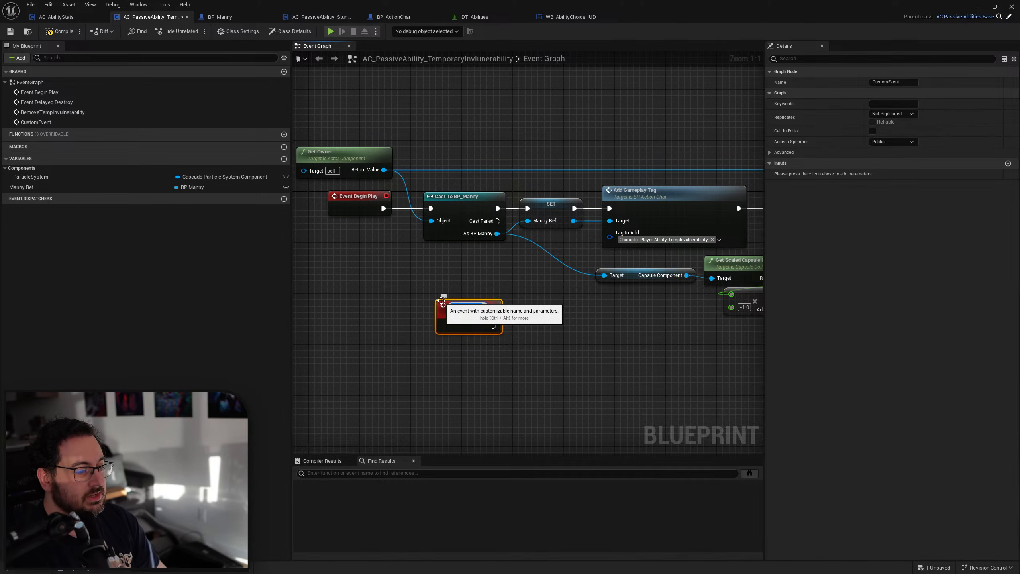
type("GainTemp")
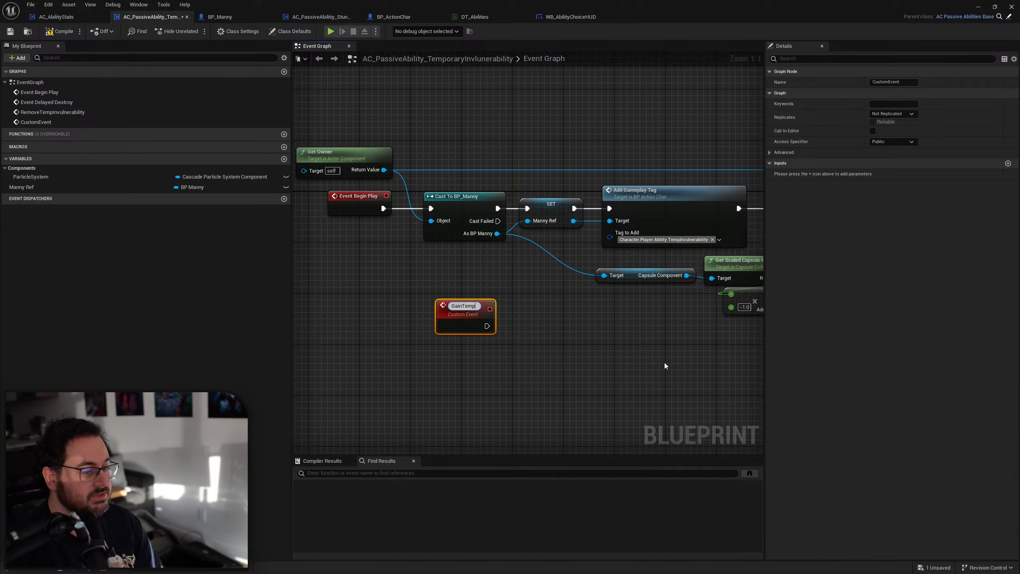
type("Invulnerability")
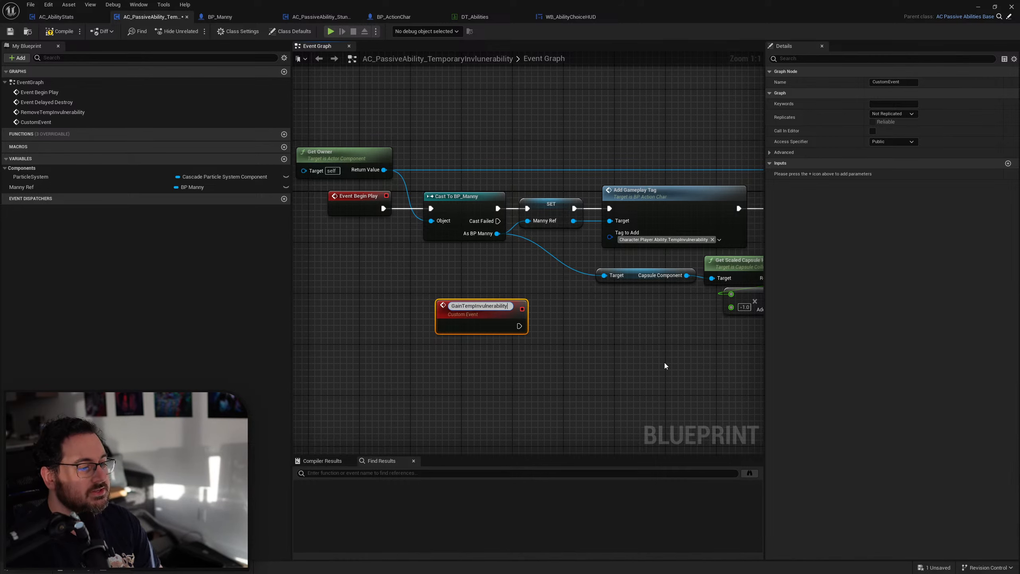
key("Return")
Place the GainTempInvulnerability event above the Set Manny Ref node and connect its execution output to Add Gameplay Tag.
right_click_drag(664, 335, 605, 349)
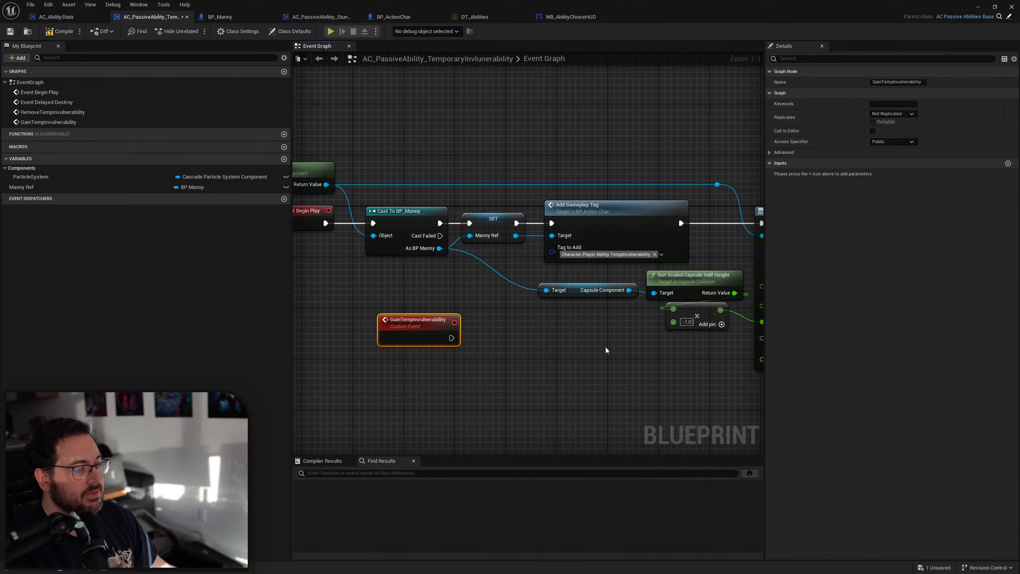
left_click_drag(421, 331, 553, 225)
right_click_drag(541, 374, 479, 357)
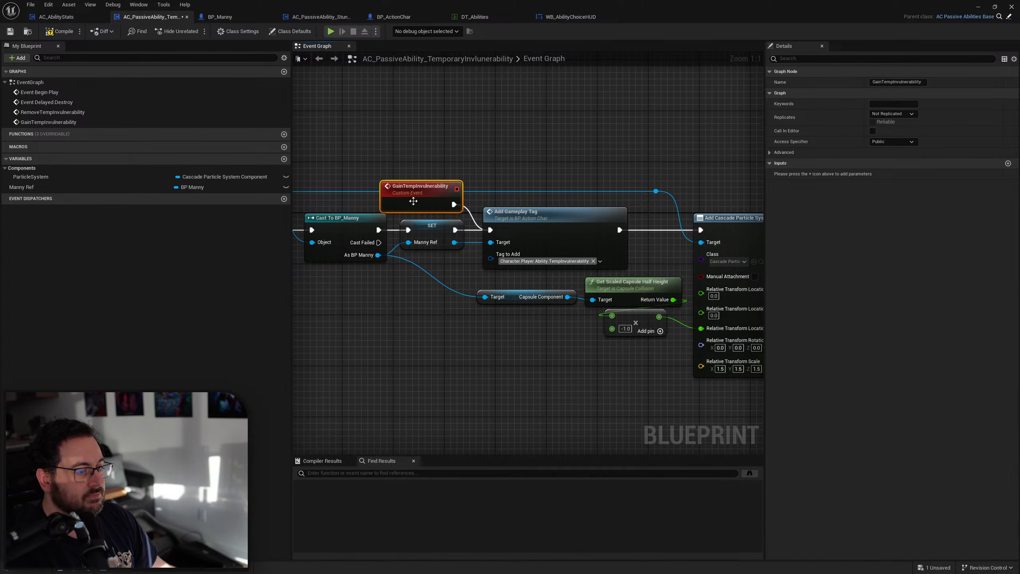
right_click_drag(602, 395, 465, 370)
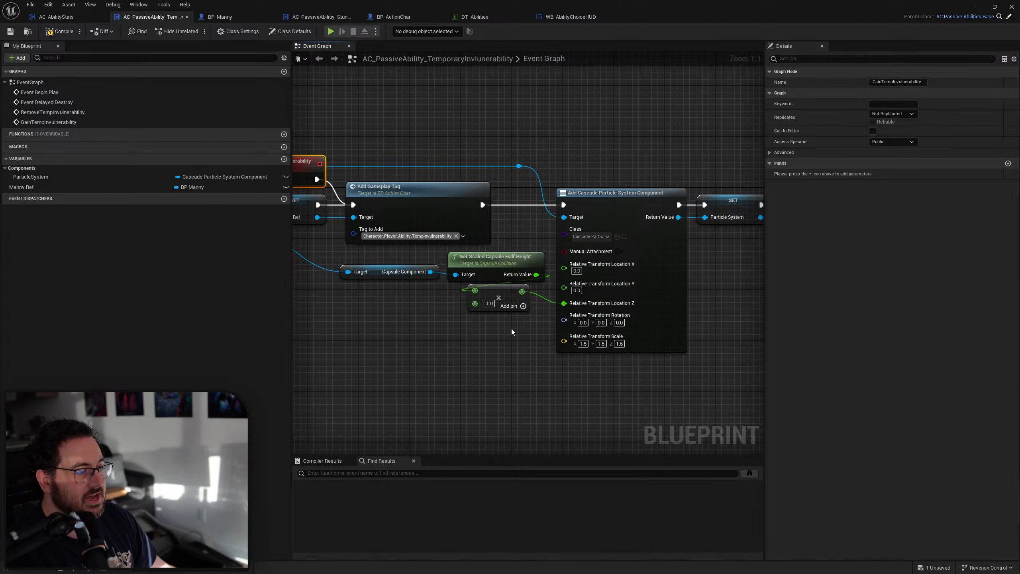
right_click_drag(676, 294, 506, 296)
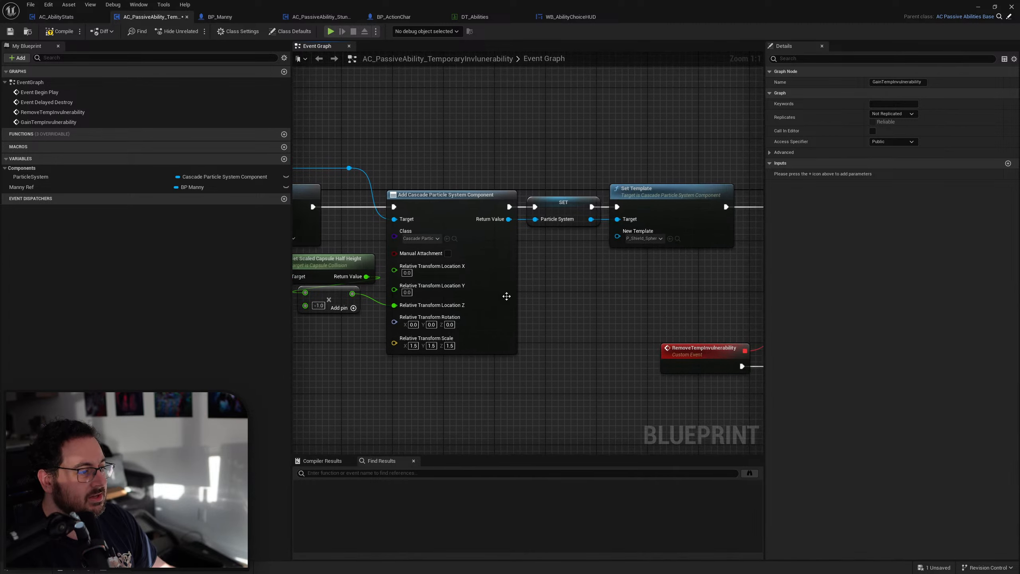
right_click_drag(591, 313, 358, 266)
right_click_drag(548, 295, 537, 237)
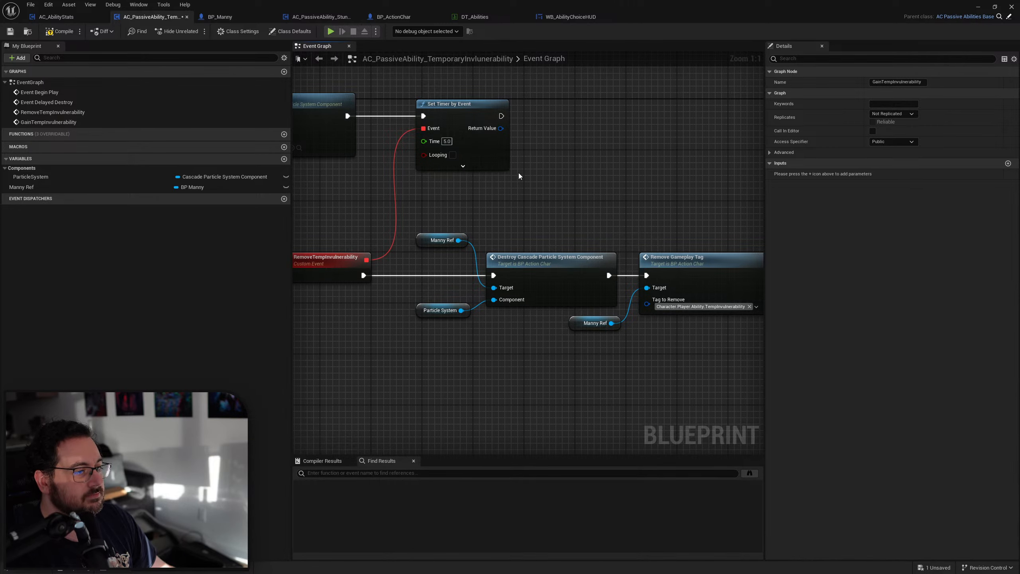
right_click_drag(529, 255, 478, 177)
right_click_drag(686, 237, 476, 305)
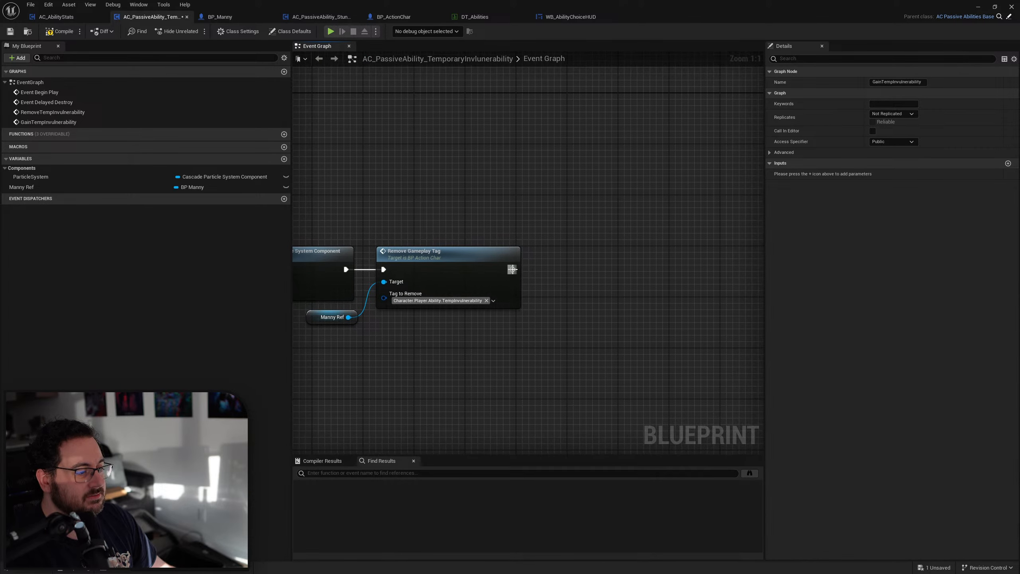
left_click_drag(512, 269, 547, 268)
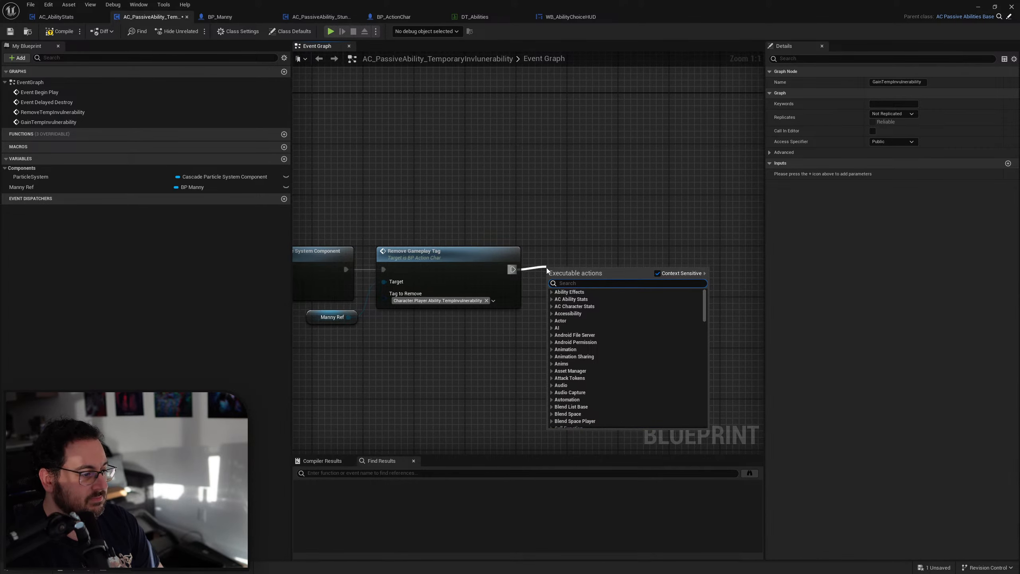
type("delay")
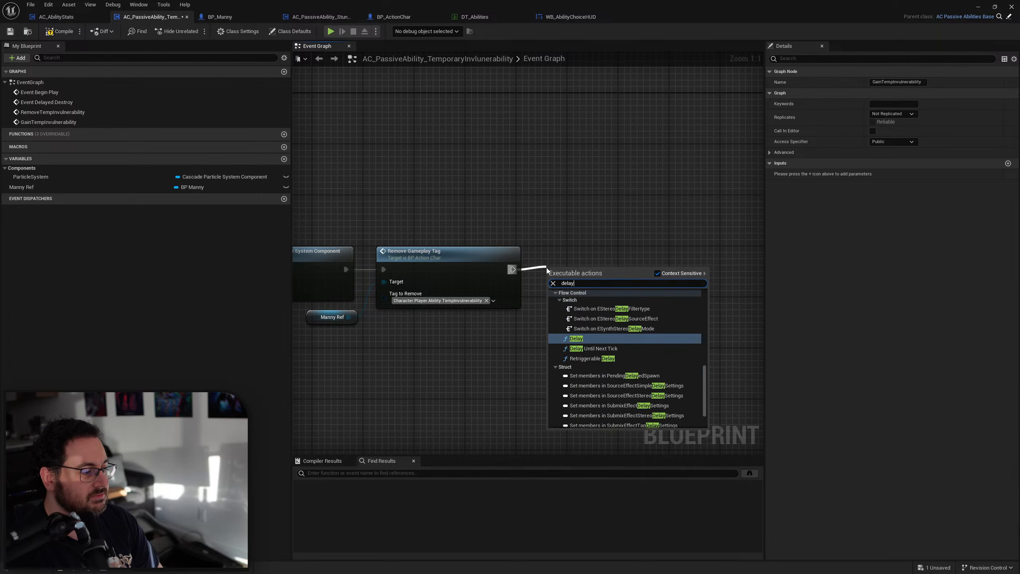
key("Return")
left_click_drag(547, 268, 552, 256)
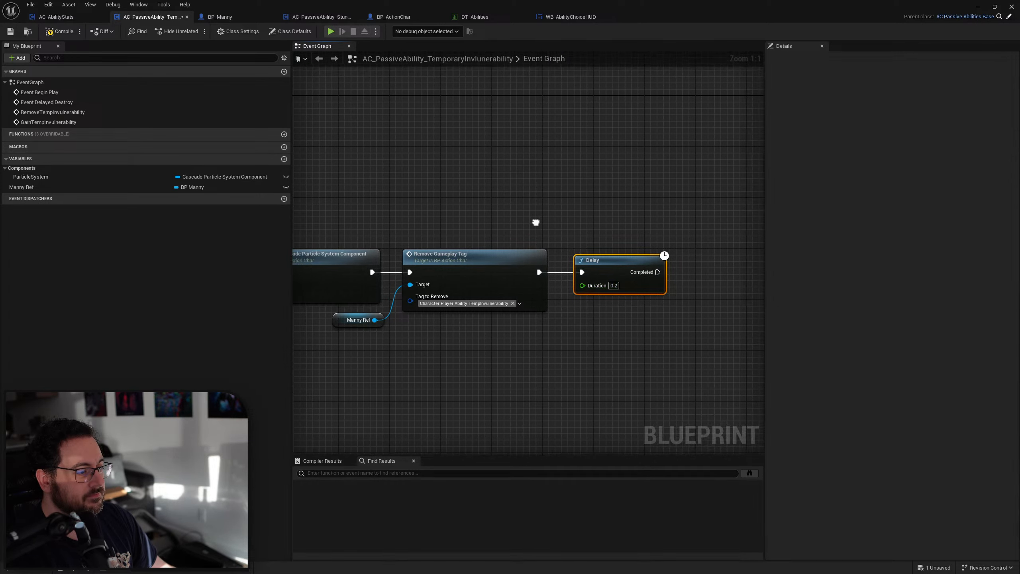
scroll(521, 213, "down", 1)
right_click_drag(507, 204, 395, 257)
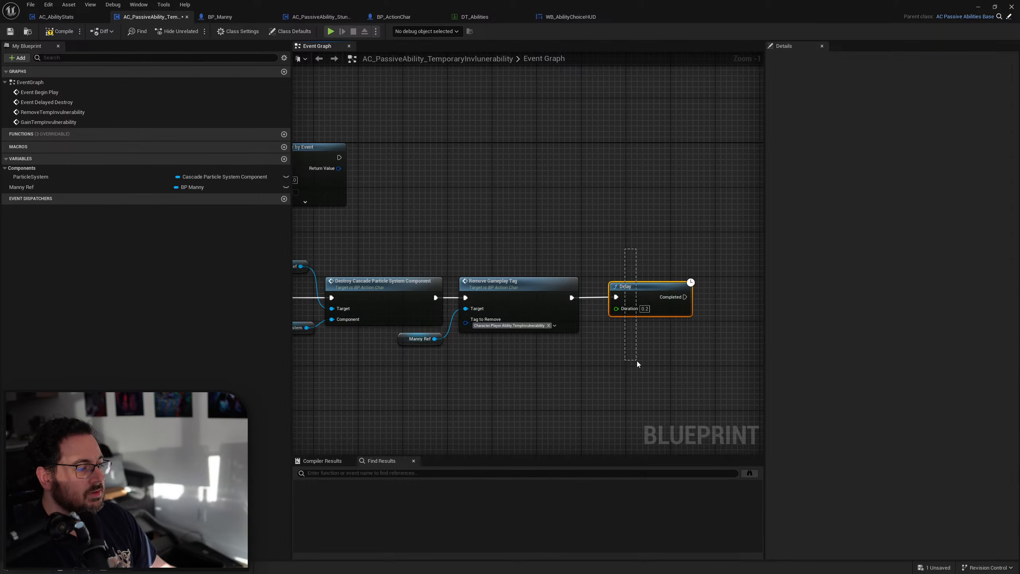
left_click_drag(636, 364, 636, 364)
key("Delete")
Add a second Set Timer by Event node after the 5-second timer, align it and set its time to 60.
right_click_drag(475, 209, 663, 238)
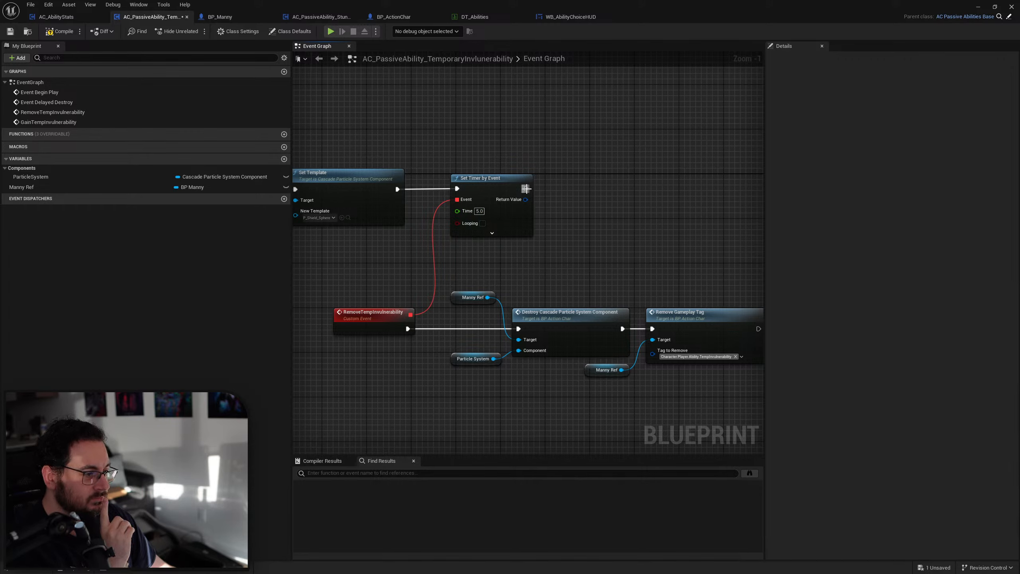
left_click_drag(526, 188, 573, 194)
type("set tim")
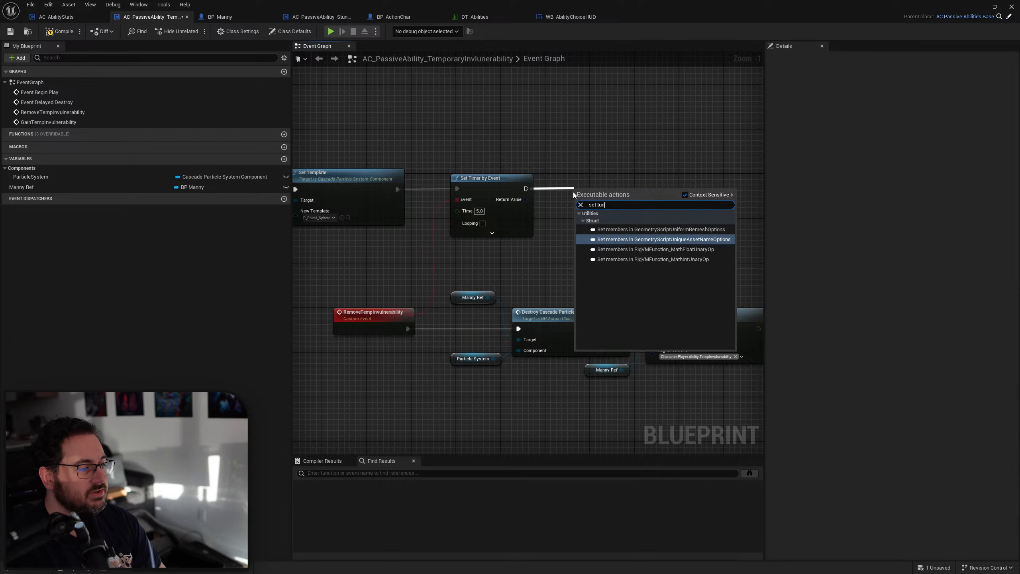
type("er")
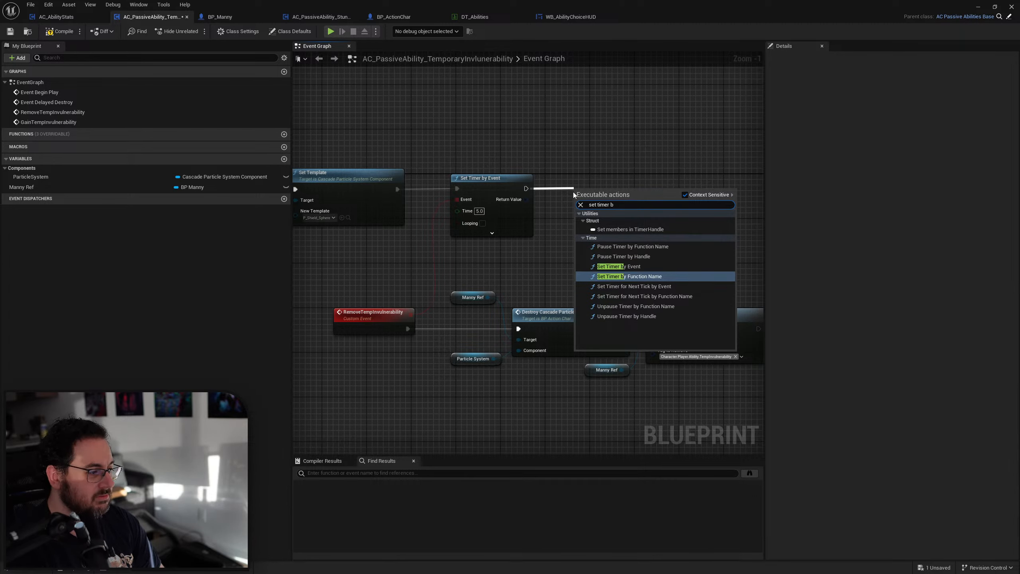
type(" b")
key("Up")
key("Return")
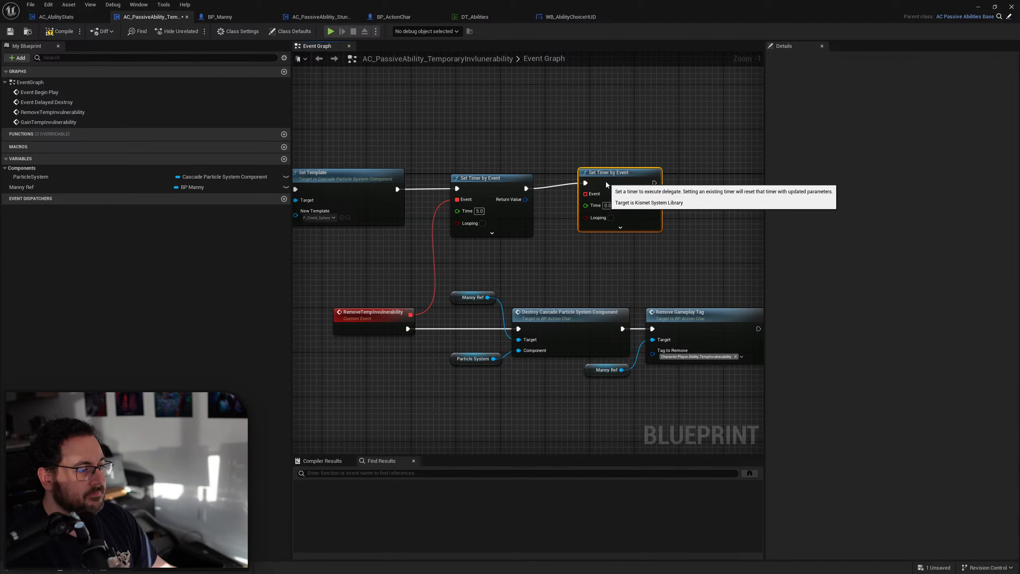
left_click_drag(606, 182, 601, 188)
left_click(602, 212)
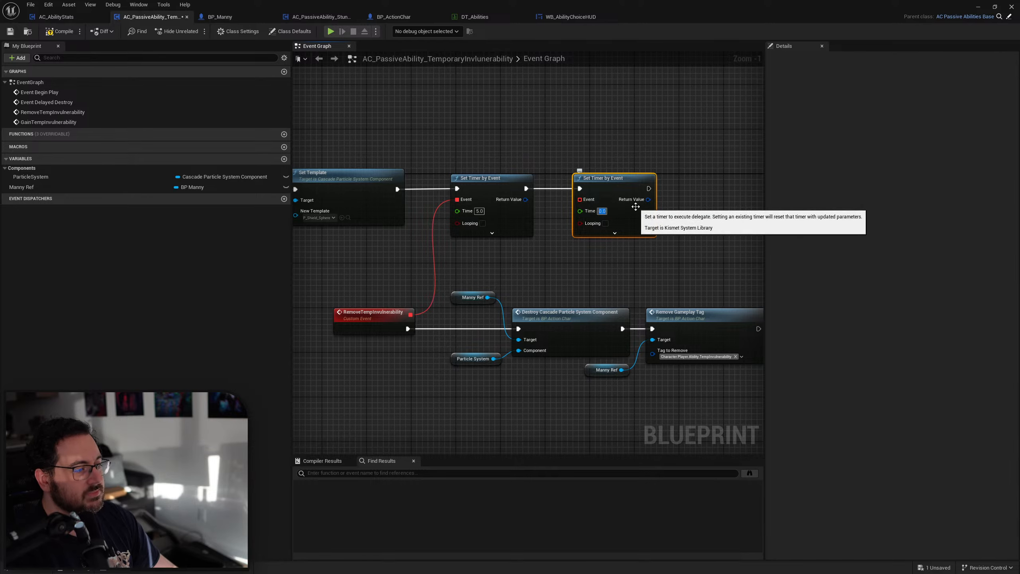
type("60")
key("Return")
Bind the 60-second timer's Event input to a Create Event node set to GainTempInvulnerability and place that node between the two timers.
scroll(456, 231, "down", 4)
right_click_drag(475, 262, 649, 243)
scroll(469, 224, "up", 2)
right_click_drag(494, 212, 474, 216)
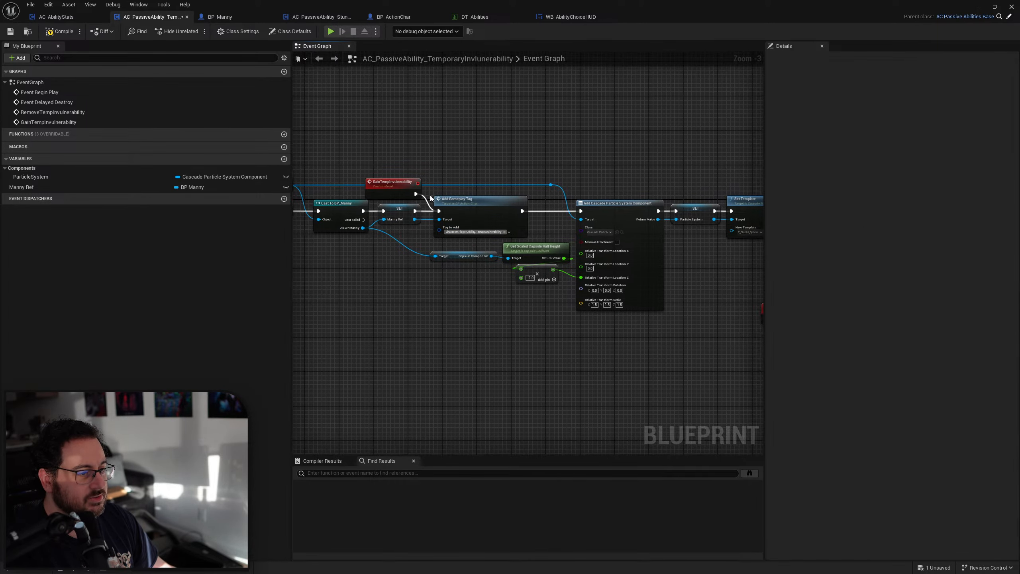
right_click_drag(656, 235, 311, 243)
scroll(312, 243, "down", 1)
scroll(493, 248, "up", 4)
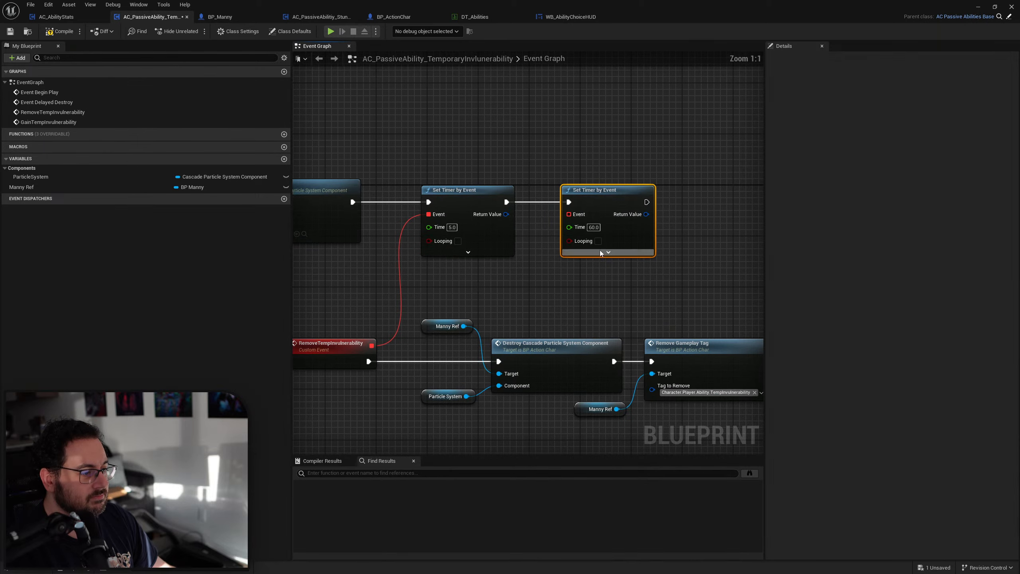
left_click_drag(568, 214, 508, 278)
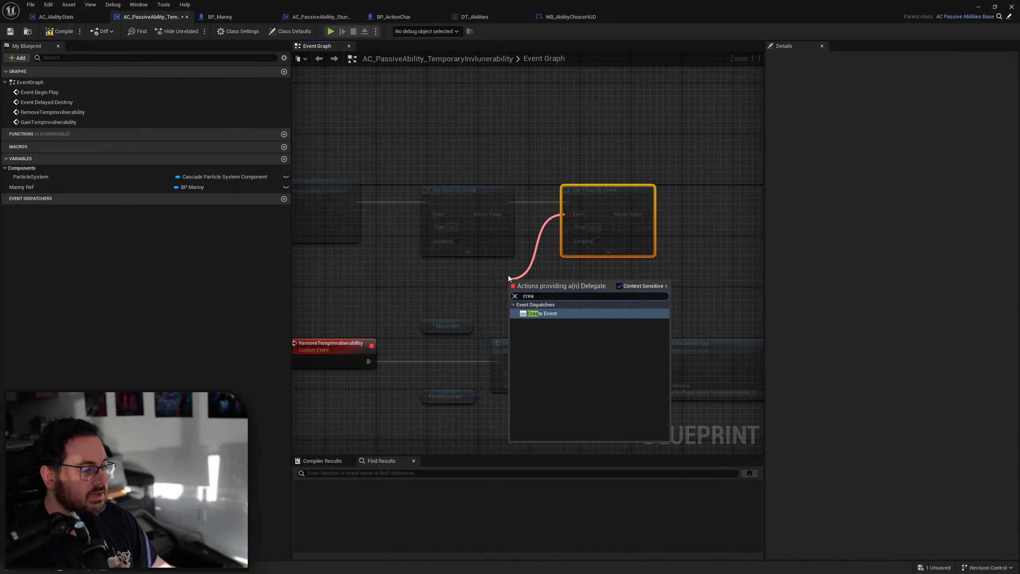
key("Return")
left_click(538, 315)
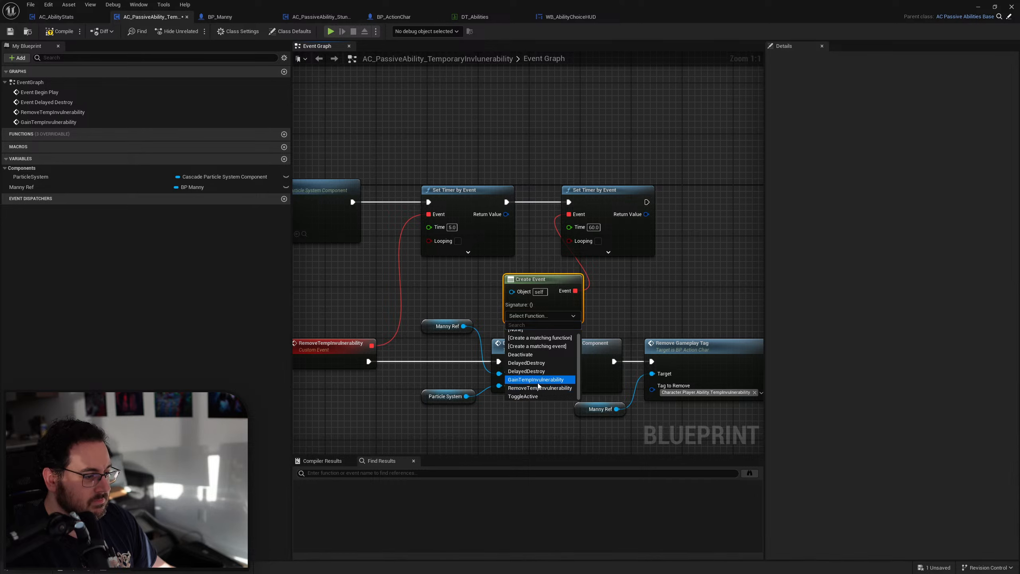
left_click(553, 384)
left_click_drag(549, 285, 524, 272)
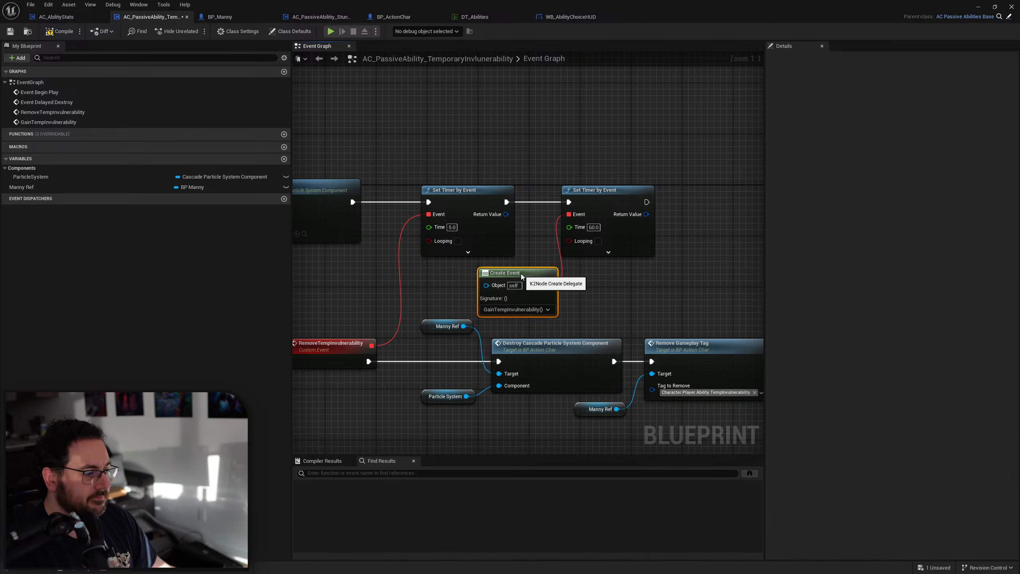
left_click(607, 292)
Review the event graph from the two timers back to Event Begin Play and the GainTempInvulnerability event.
right_click_drag(606, 292, 644, 319)
left_click(645, 230)
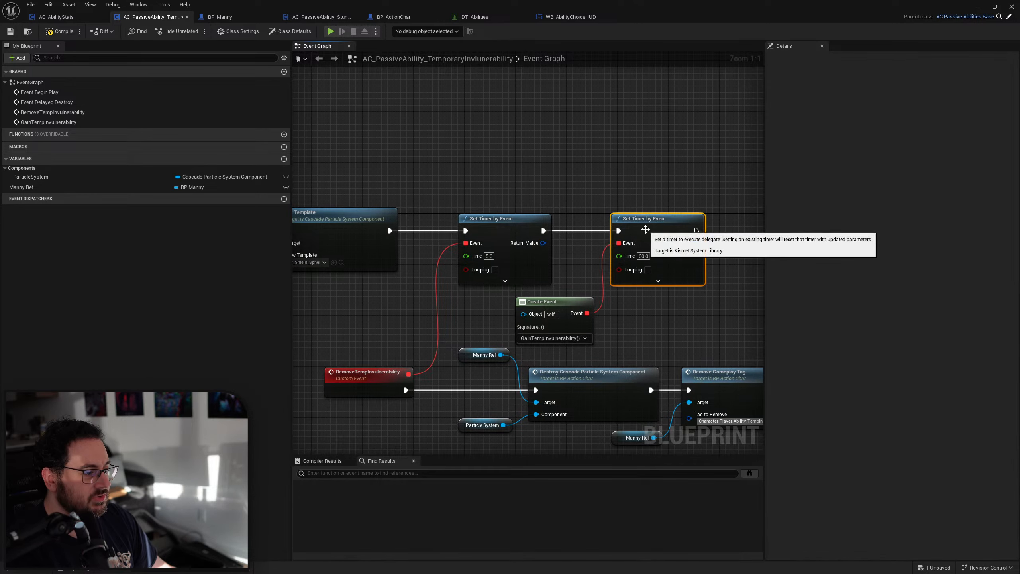
right_click_drag(475, 235, 762, 278)
right_click_drag(528, 228, 733, 189)
right_click_drag(485, 201, 81, 215)
right_click_drag(528, 348, 367, 304)
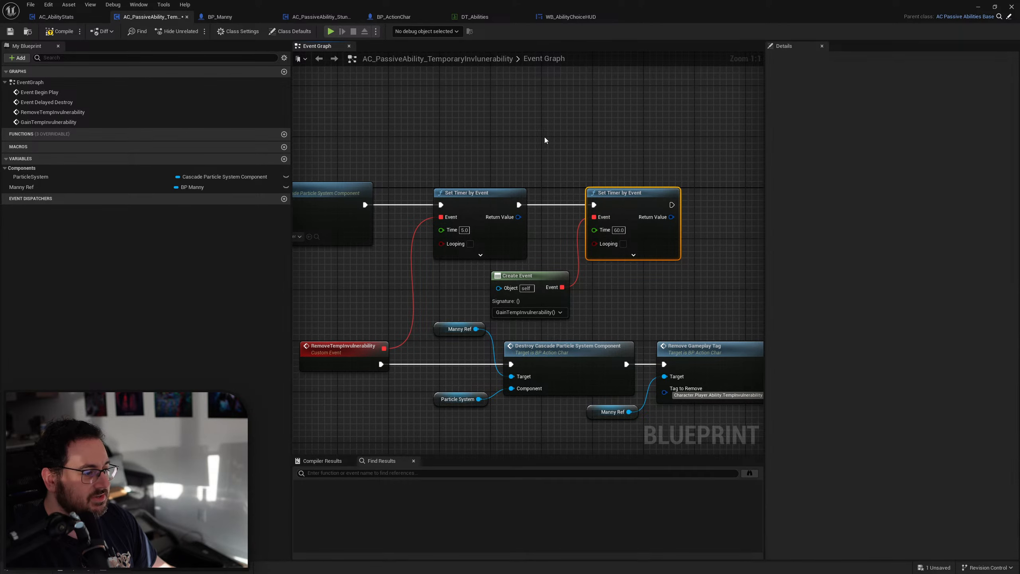
right_click_drag(436, 170, 553, 161)
right_click_drag(302, 145, 677, 244)
scroll(677, 244, "down", 3)
right_click_drag(346, 249, 466, 221)
scroll(465, 221, "up", 3)
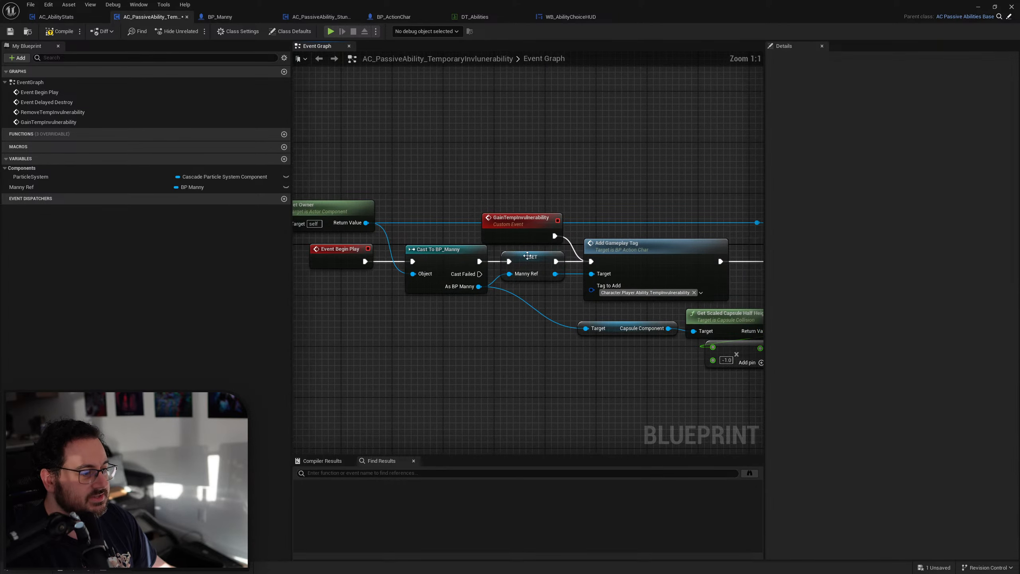
Compile the blueprint, move its window clear of the level viewport, and briefly start and stop a play test of L_Testing.
left_click(59, 32)
left_click_drag(642, 17, 550, 439)
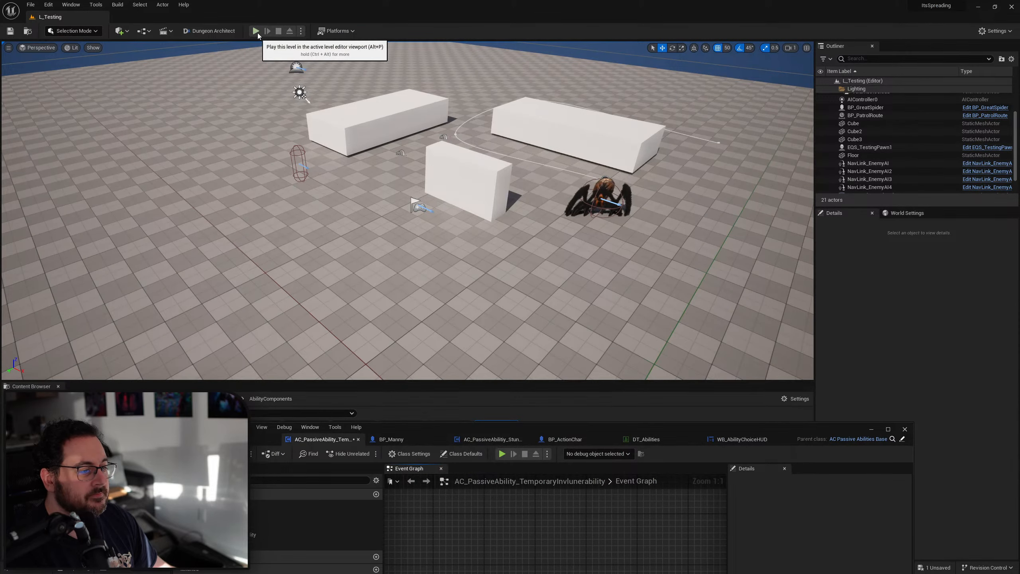
left_click(257, 32)
key("Escape")
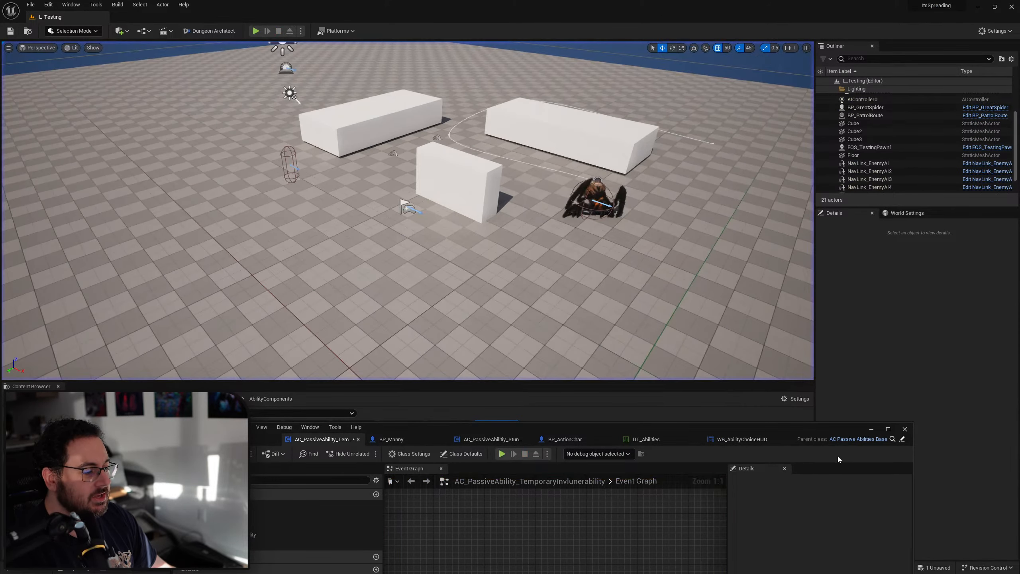
Set the second Set Timer by Event node's time to 10 and move the blueprint window clear of the level viewport.
left_click_drag(785, 430, 694, 209)
right_click_drag(608, 398, 363, 315)
right_click_drag(582, 341, 293, 352)
right_click(416, 357)
right_click(482, 357)
left_click(411, 345)
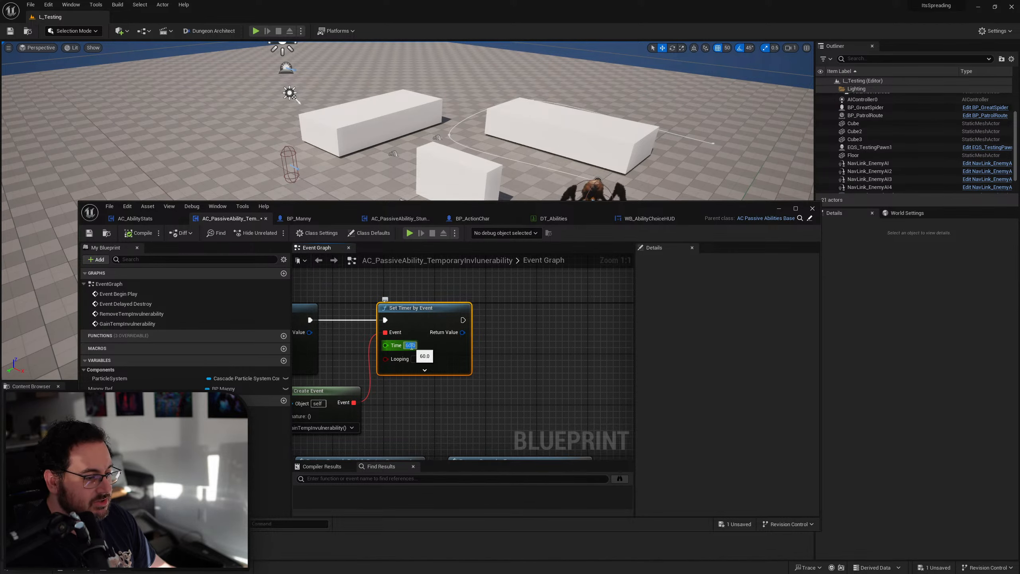
type("10")
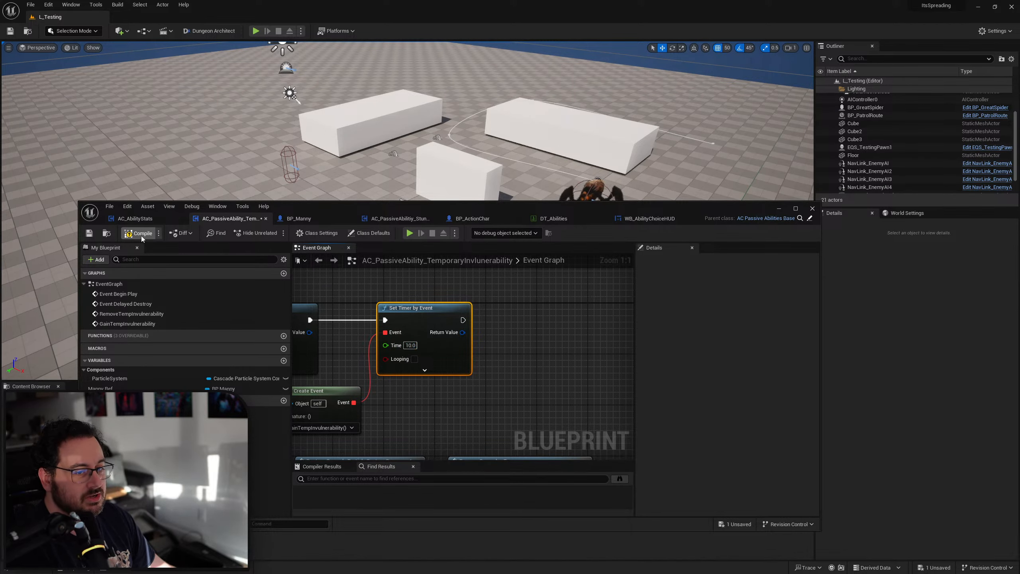
left_click_drag(672, 206, 650, 398)
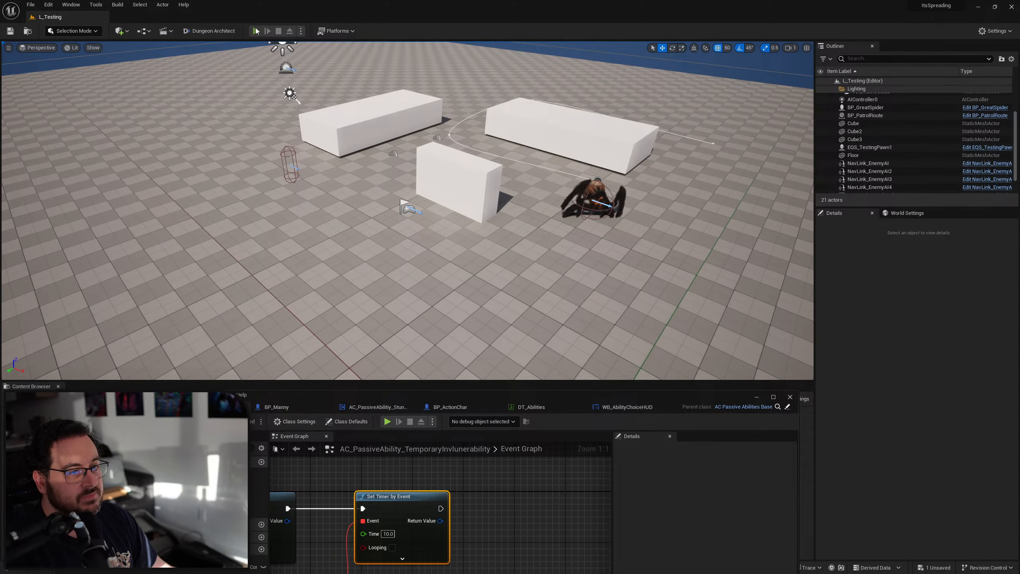
Start a play test of L_Testing and choose the C ability card, followed by the I card in the second selection.
left_click(255, 31)
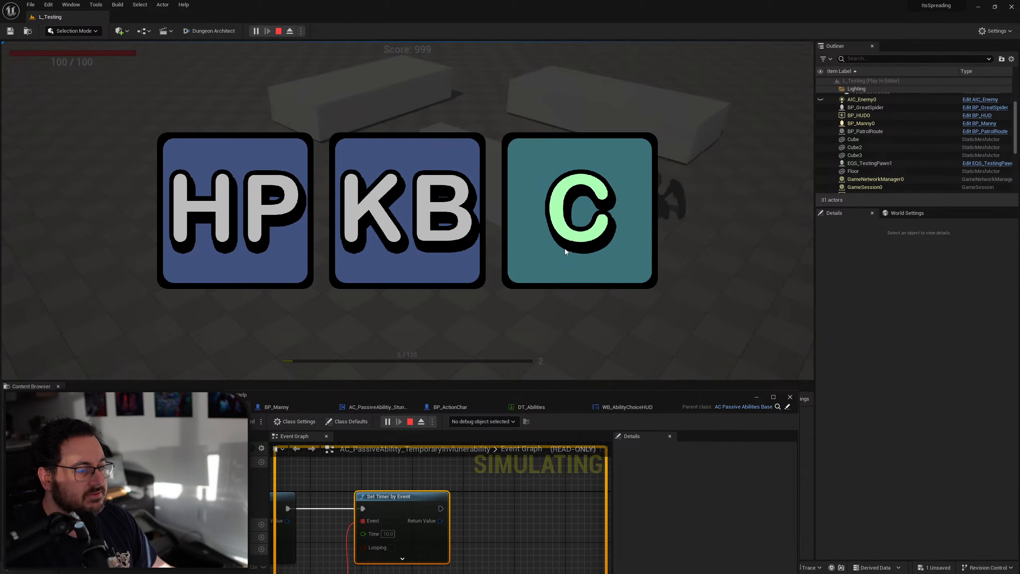
left_click(564, 248)
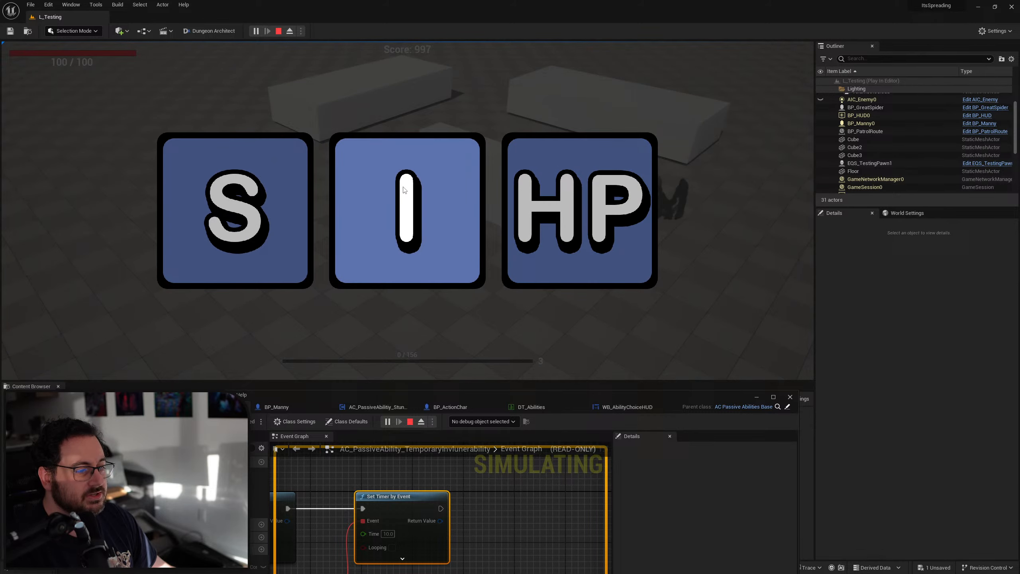
left_click(405, 190)
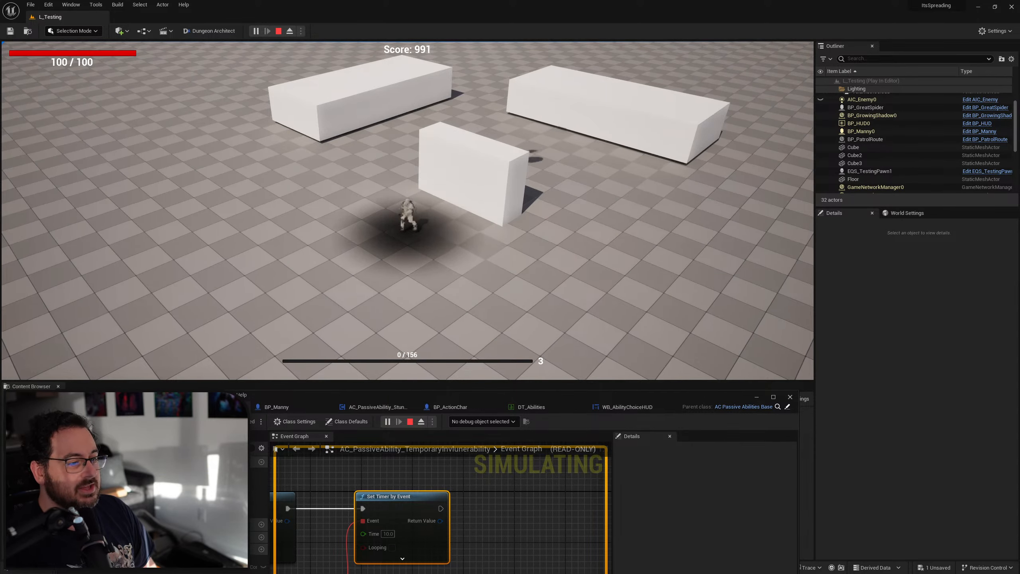
Run the character around the attacking spider through several invulnerability cycles to check damage and the shield effect, and end the play test.
key("s")
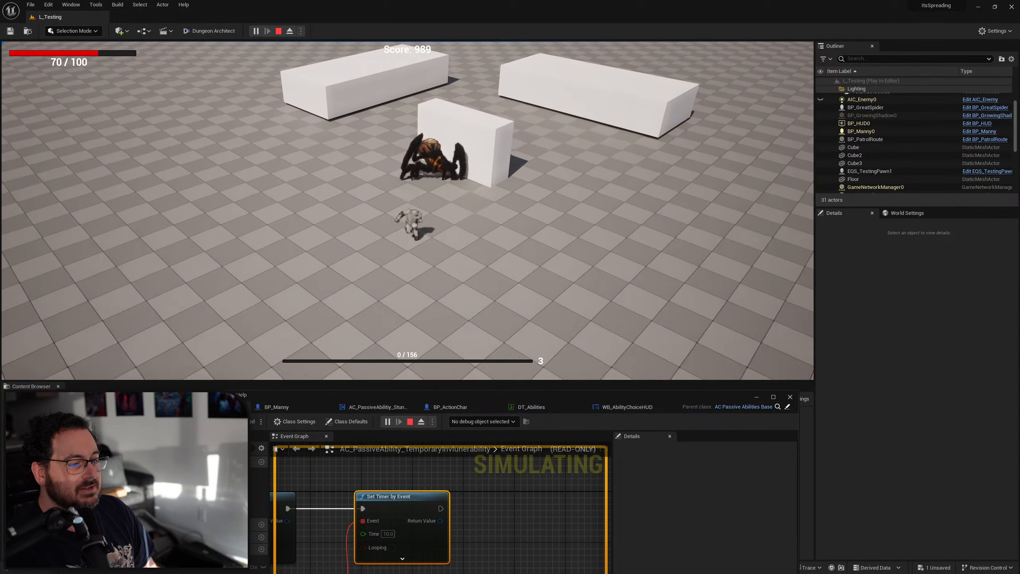
key("d")
key("w")
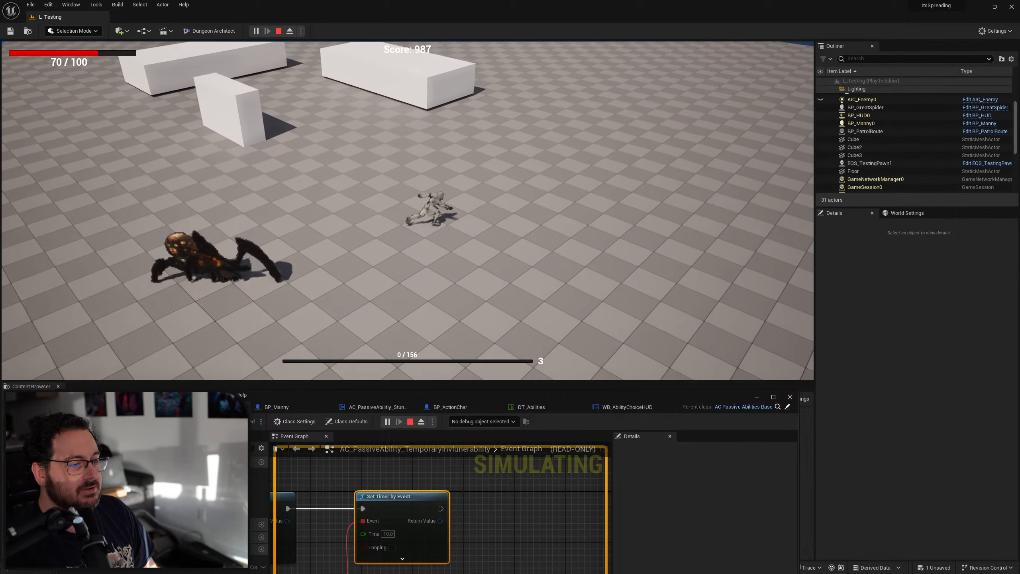
key("a")
key("a")
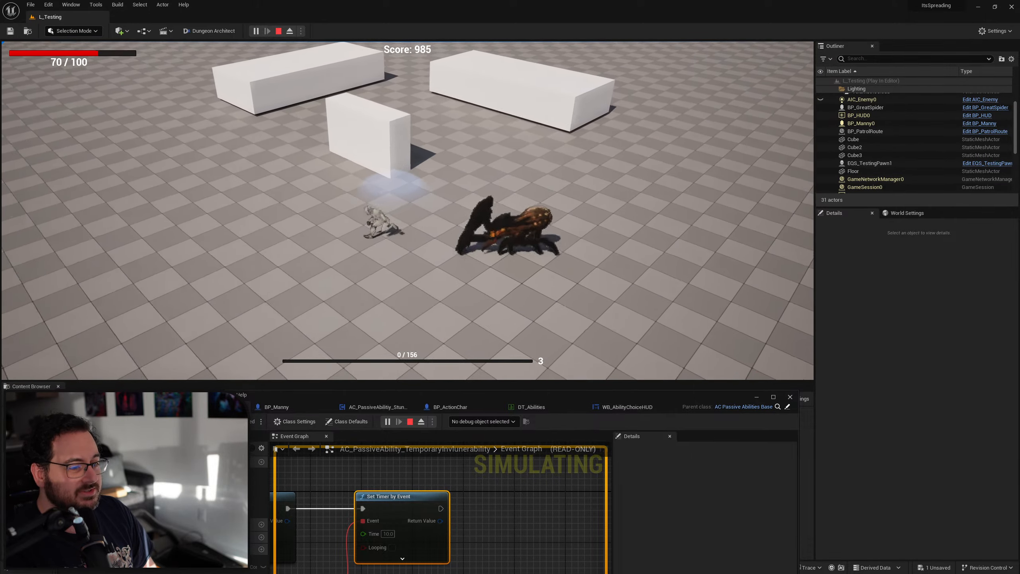
key("s")
key("d")
key("s")
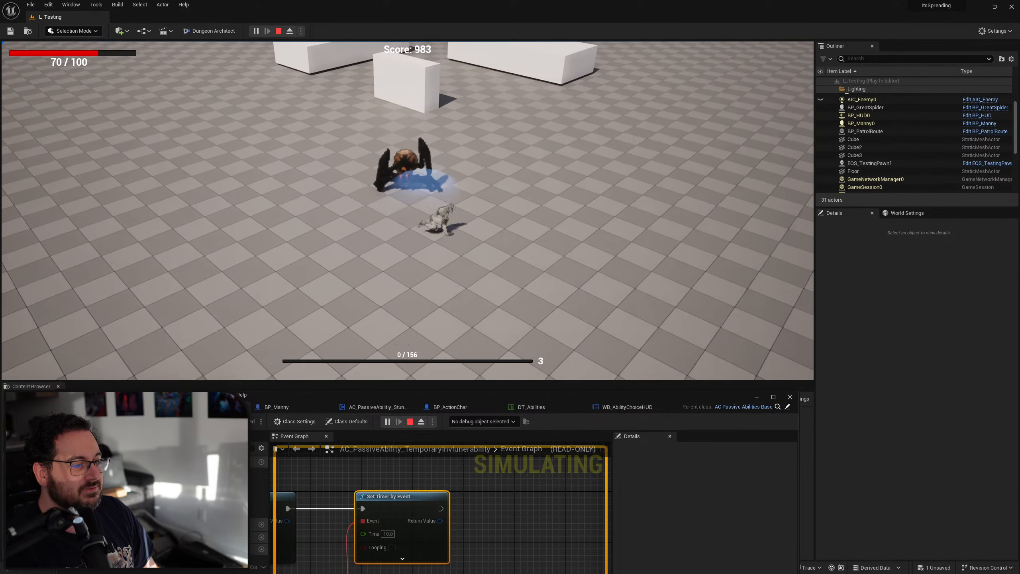
key("d")
key("w")
key("a")
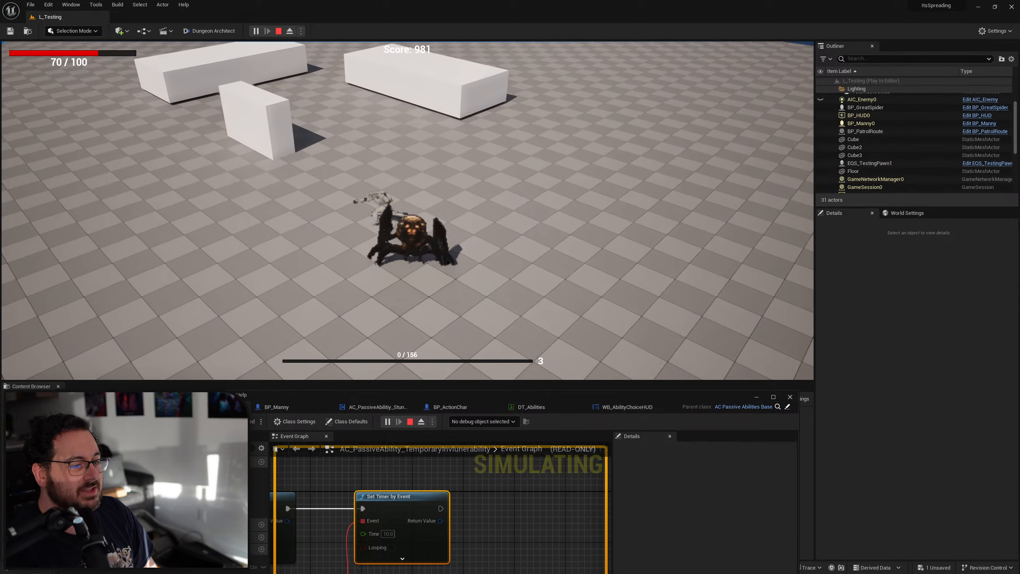
key("a")
key("s")
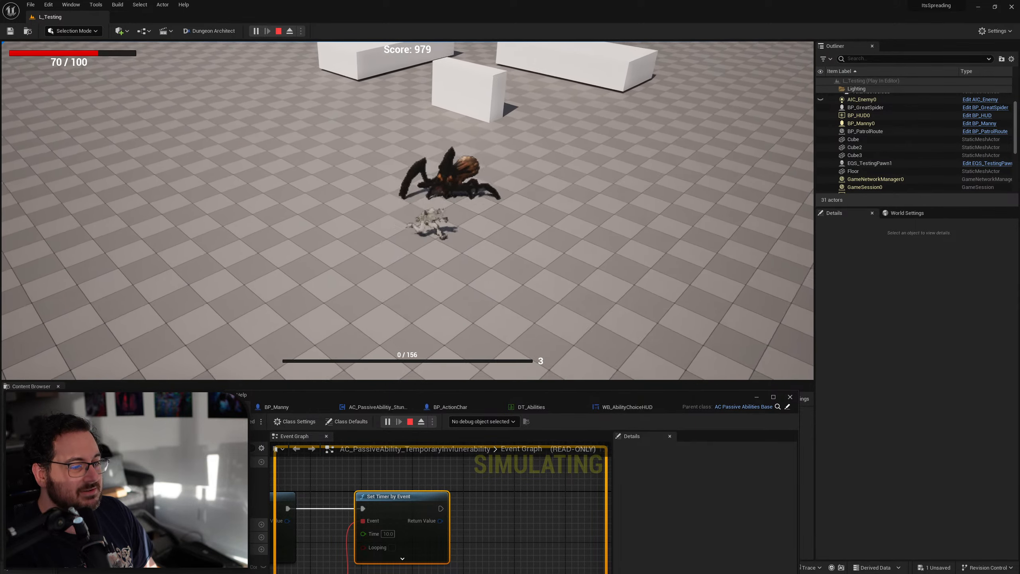
key("d")
key("d")
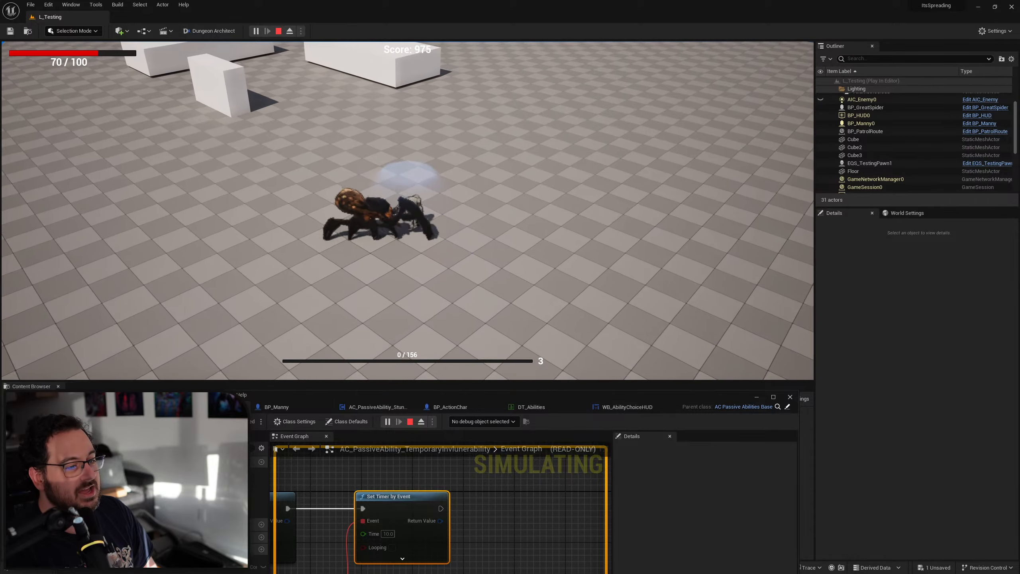
key("w")
key("a")
key("space")
key("s")
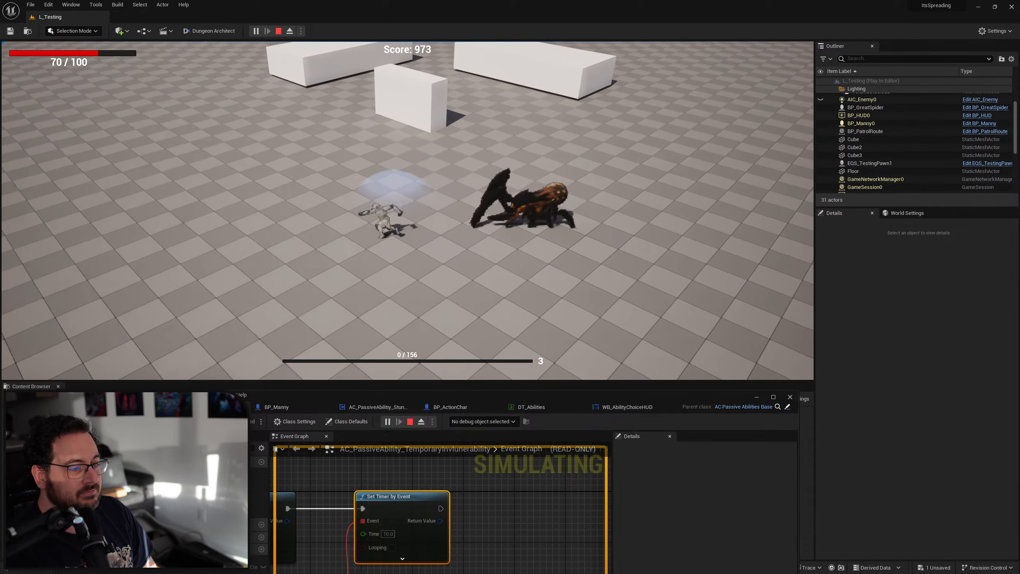
key("d")
key("w")
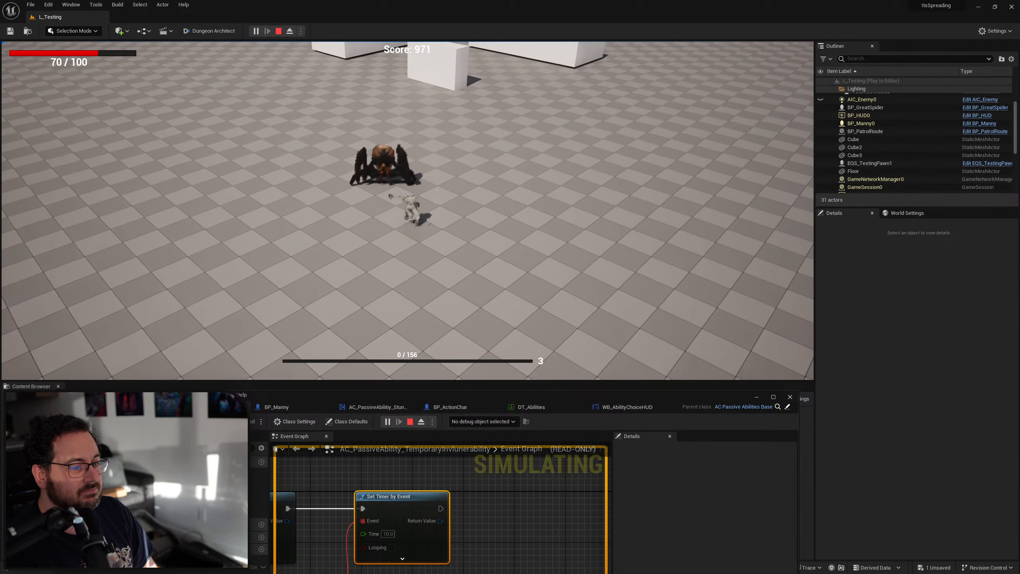
key("a")
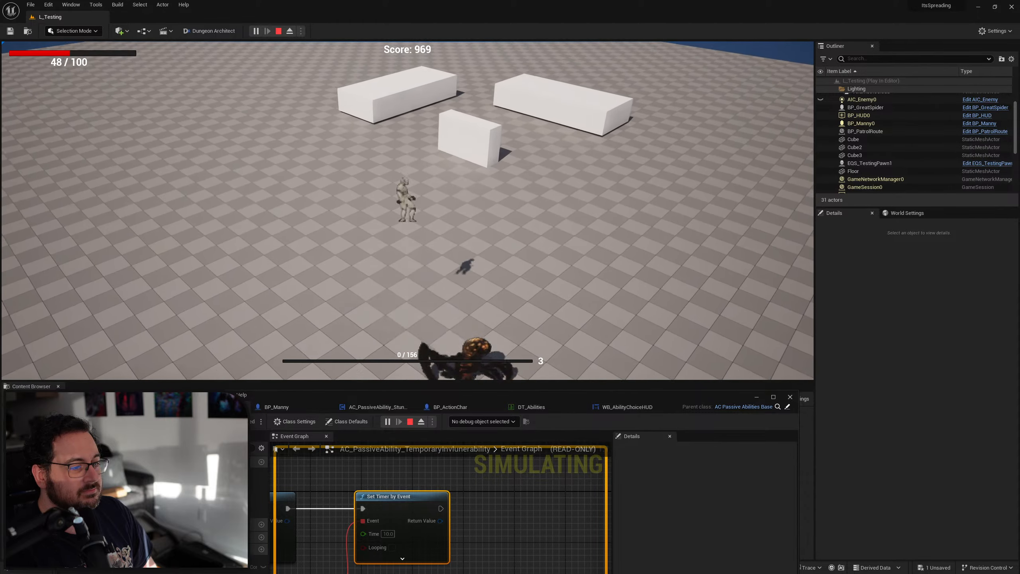
key("Escape")
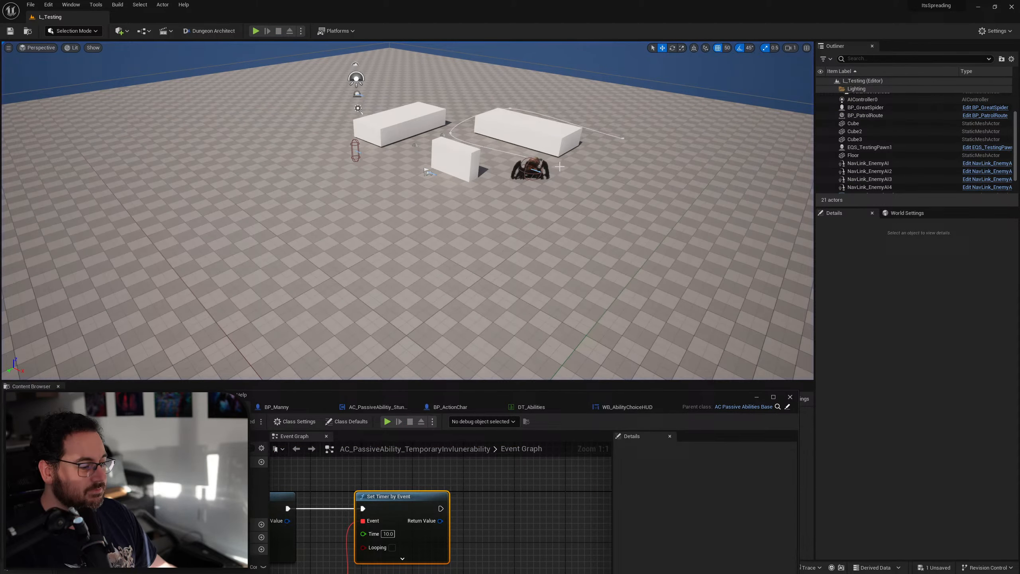
Set the second Set Timer by Event node's time to 60 in the temporary invulnerability blueprint, then compile and save it.
double_click(657, 395)
left_click(410, 144)
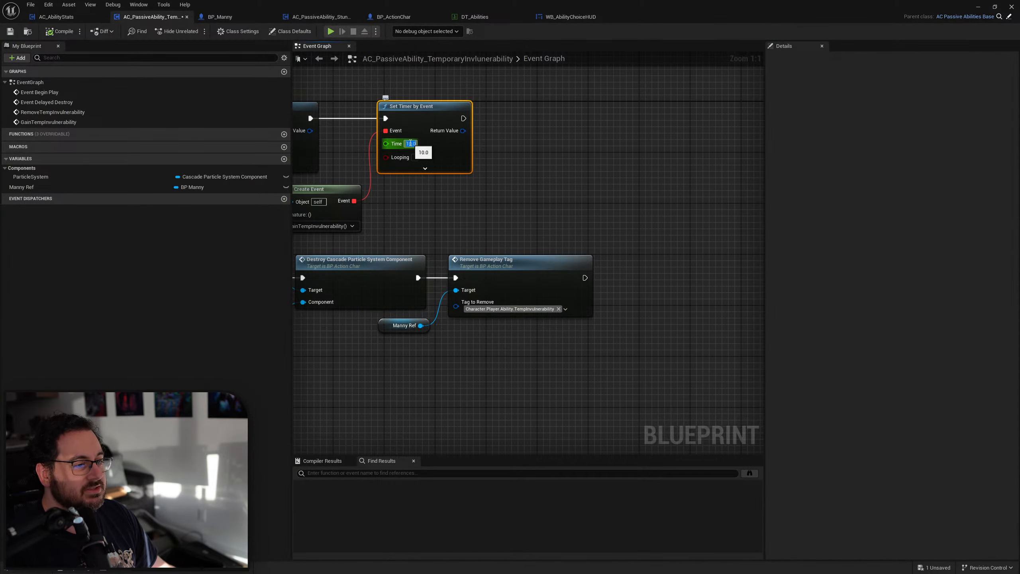
right_click_drag(475, 185, 617, 198)
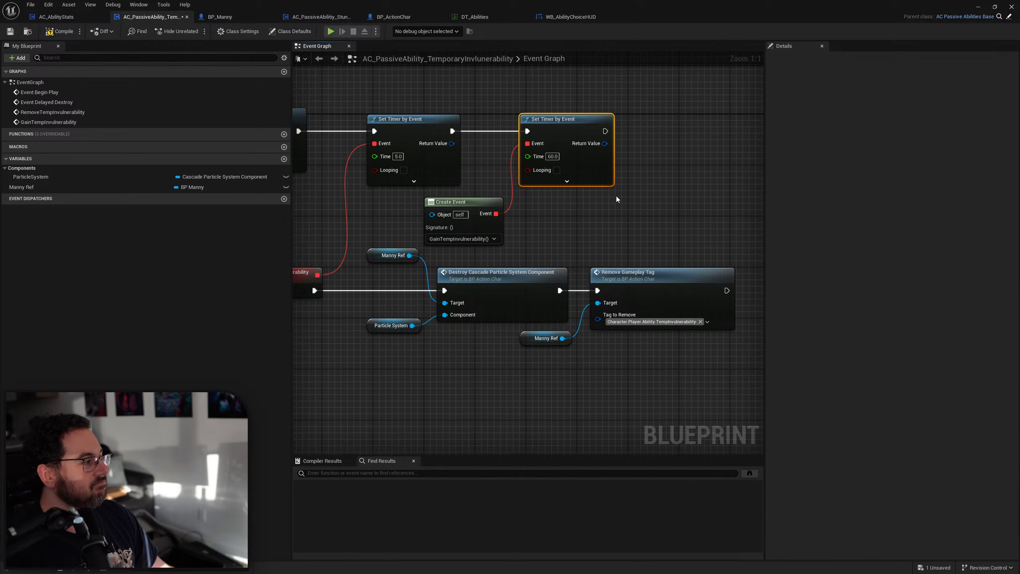
left_click(61, 32)
left_click(9, 31)
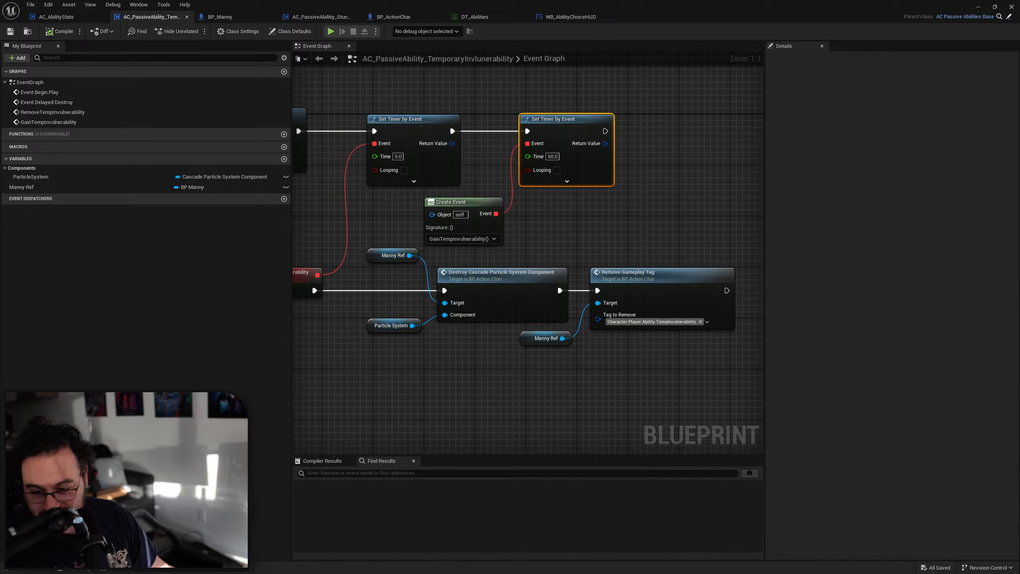
Switch to the card design in Affinity Photo and replace the large letter on the blue panel with KB.
key("alt+Tab")
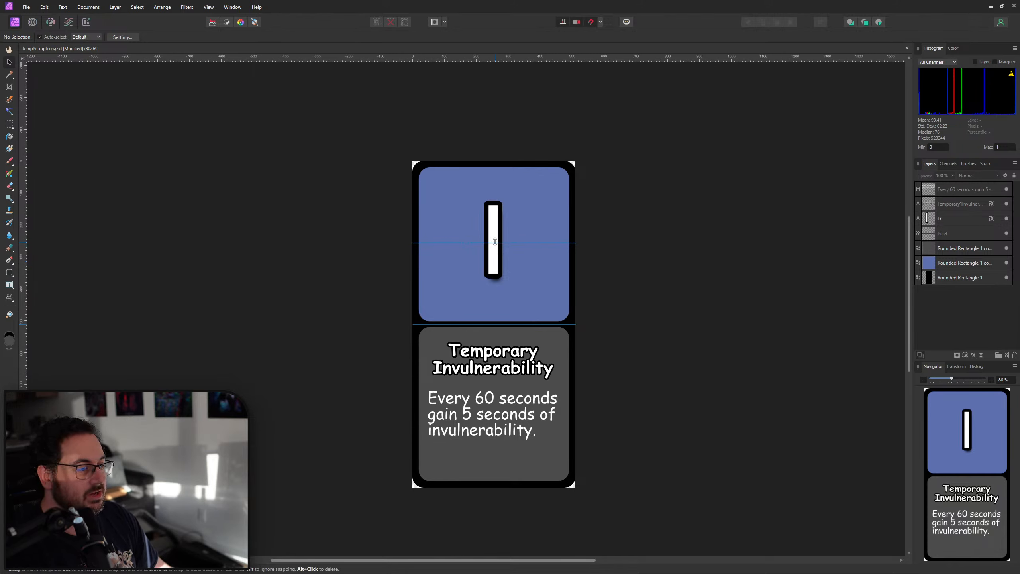
double_click(496, 243)
left_click(637, 343)
key("t")
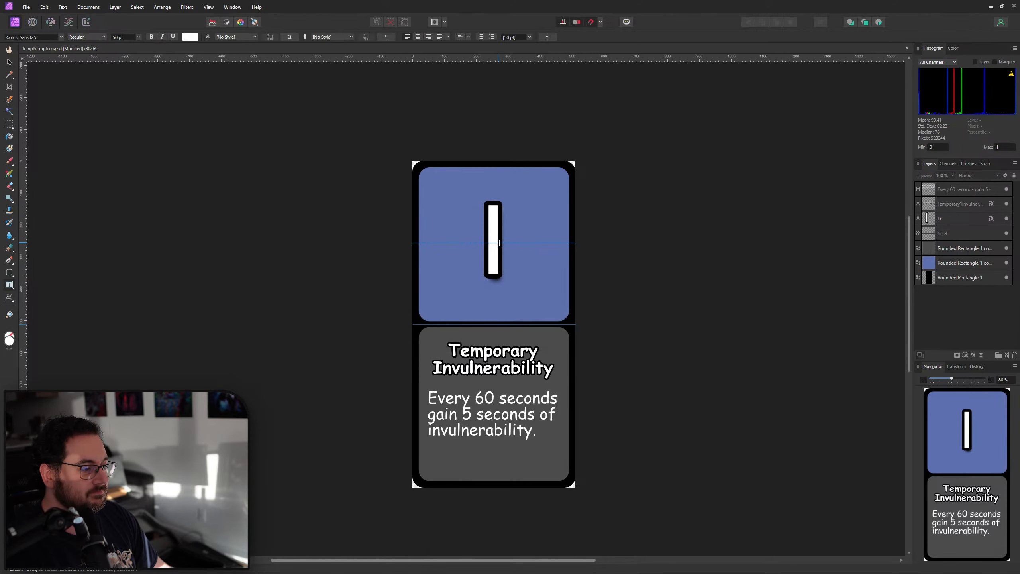
left_click(492, 227)
key("ctrl+a")
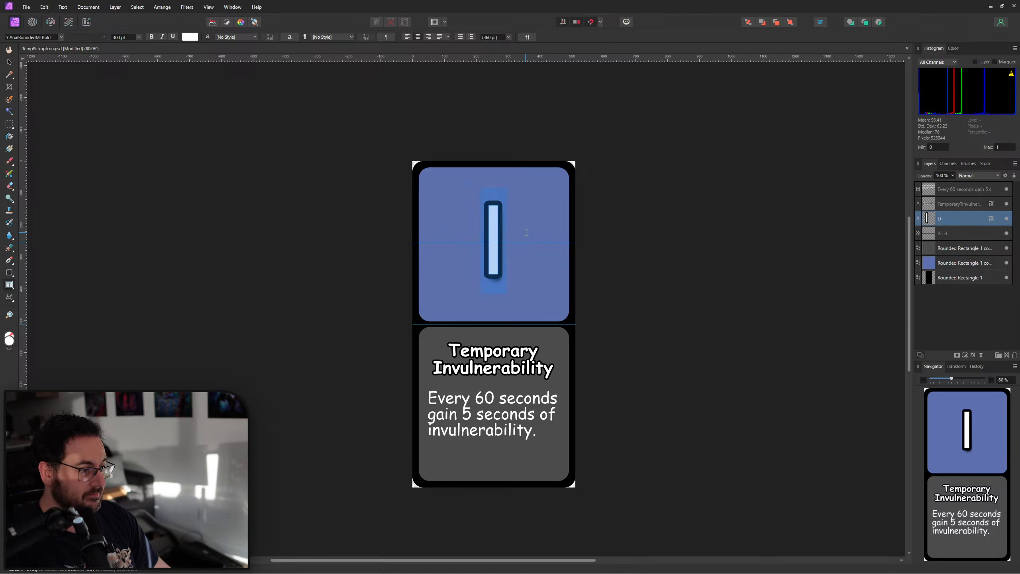
type("KB")
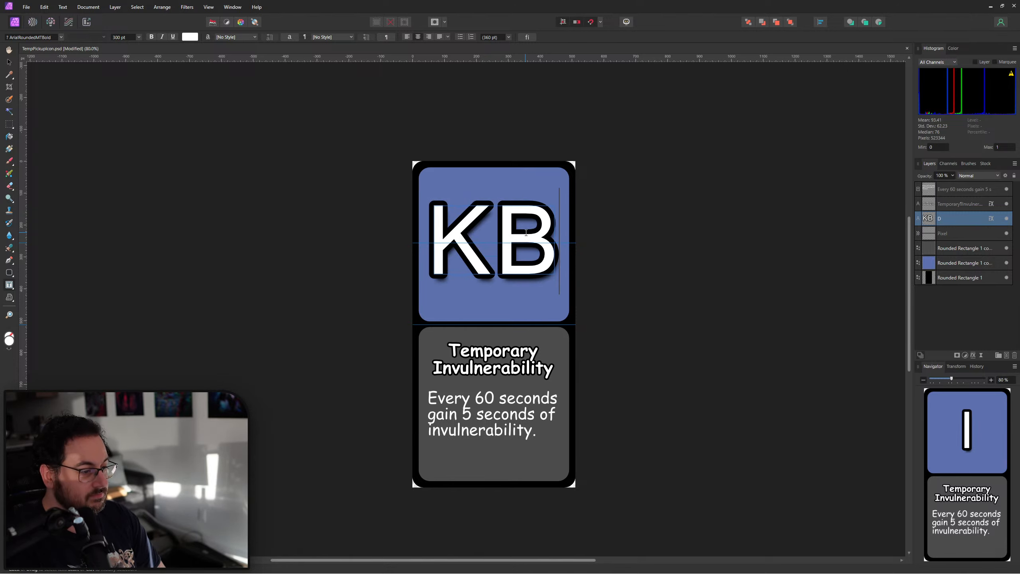
Change the card's two-line title to "Knock Back Increased".
double_click(496, 354)
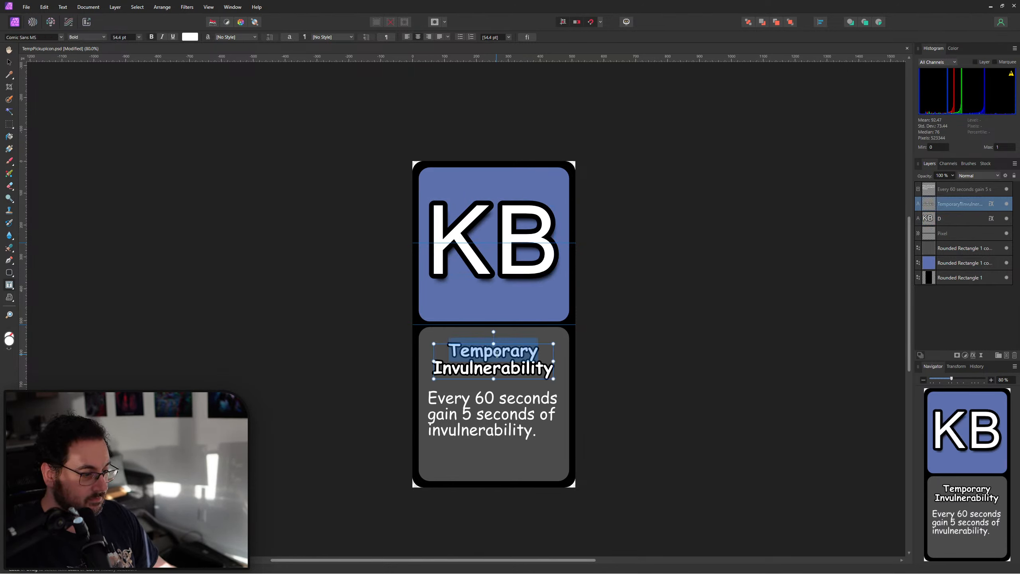
type("Knock Back")
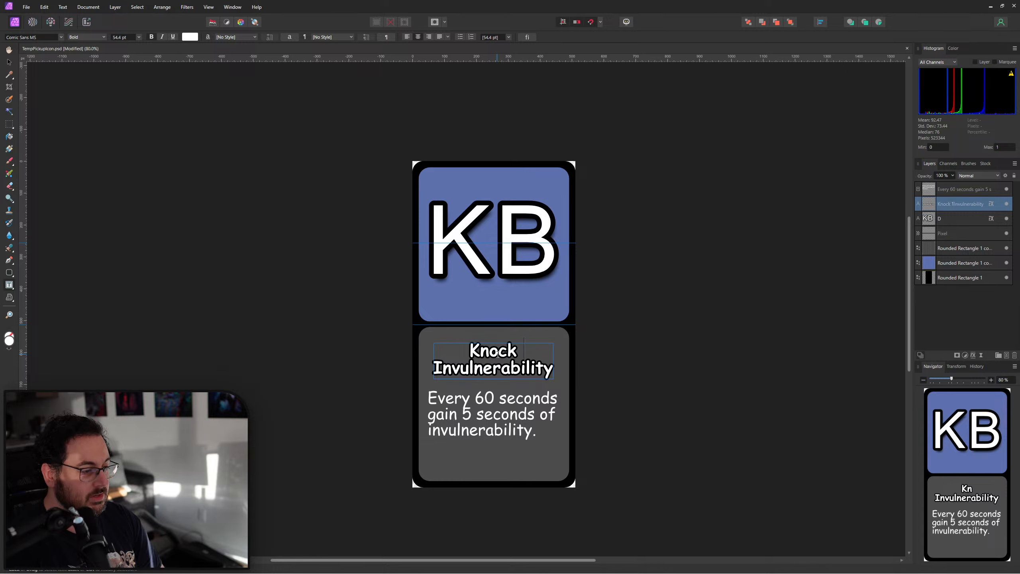
double_click(490, 365)
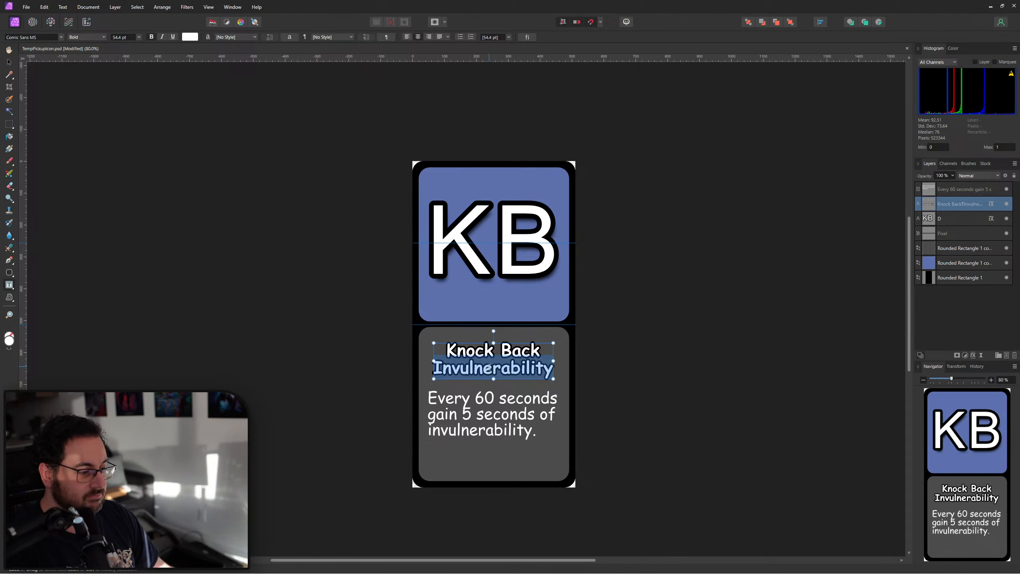
type("Incrfea")
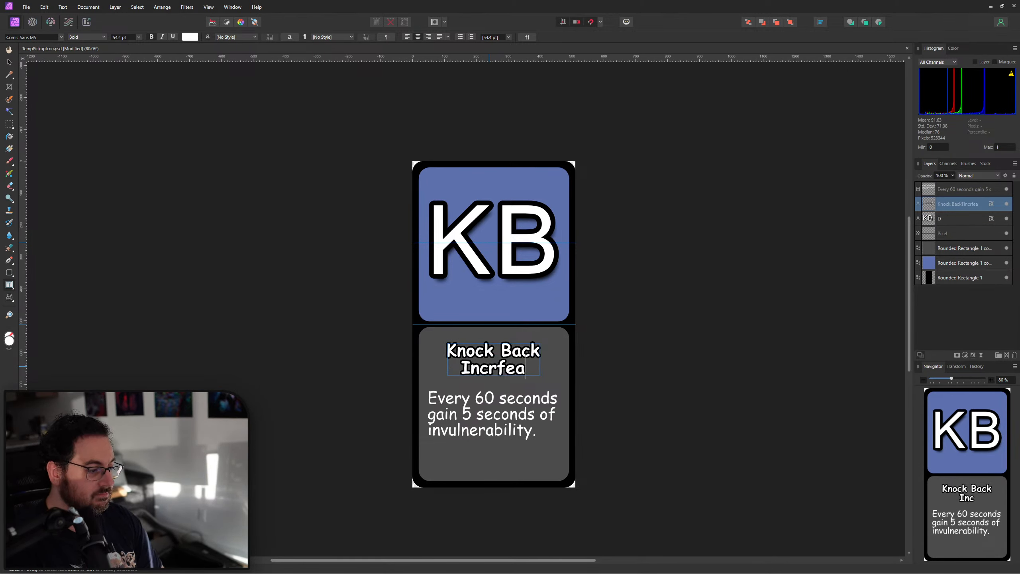
key("BackSpace")
key("BackSpace")
key("BackSpace")
type("rease")
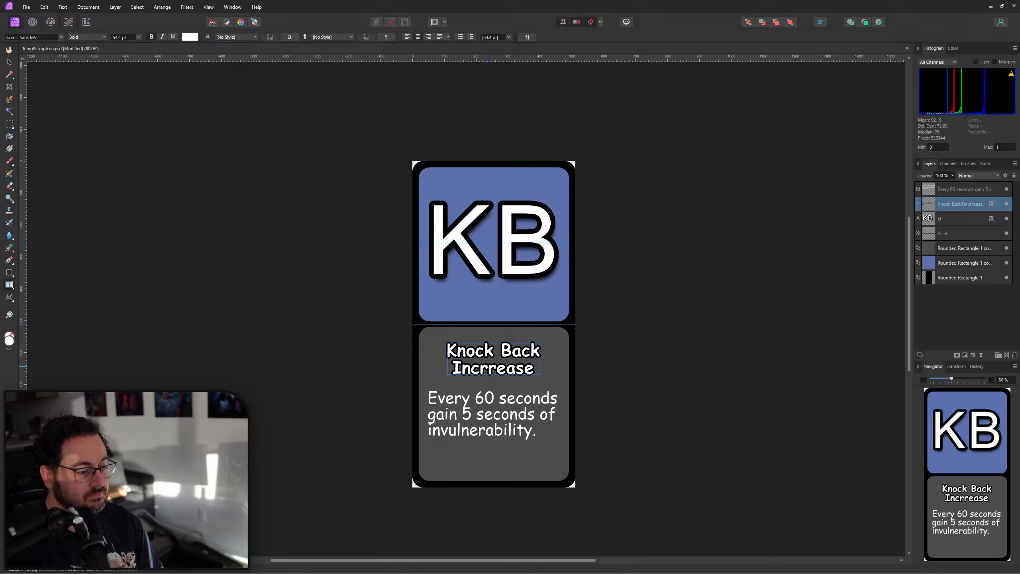
key("BackSpace")
key("BackSpace")
key("BackSpace")
key("BackSpace")
key("BackSpace")
type("eased")
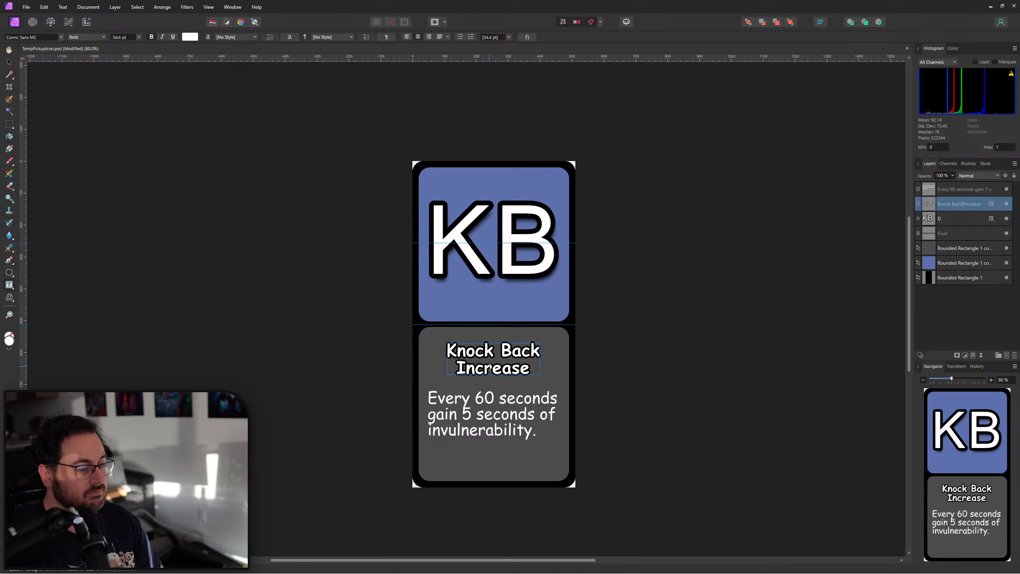
Replace the card's description with "Gain additional knockback on every attack".
triple_click(477, 397)
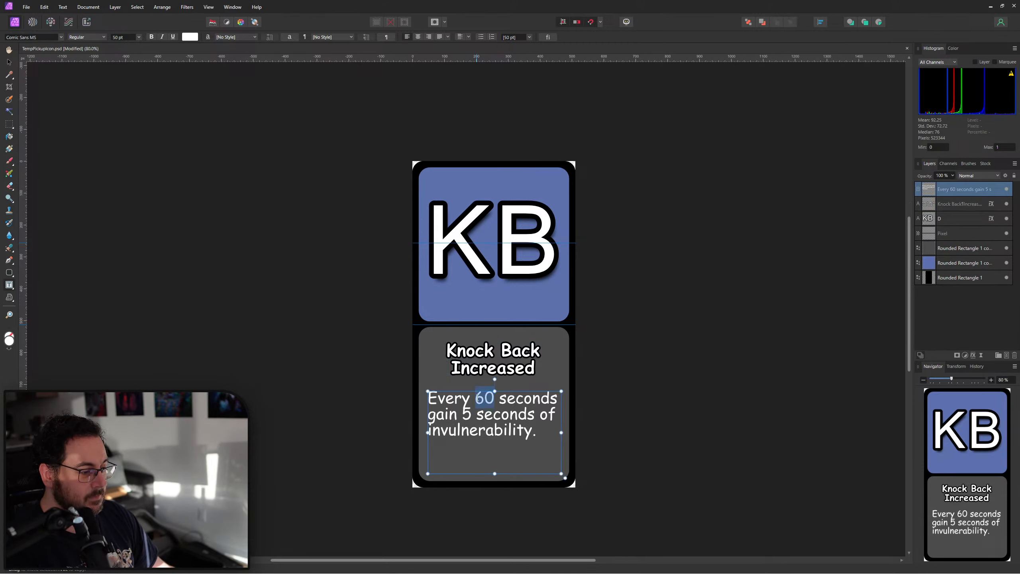
key("ctrl+a")
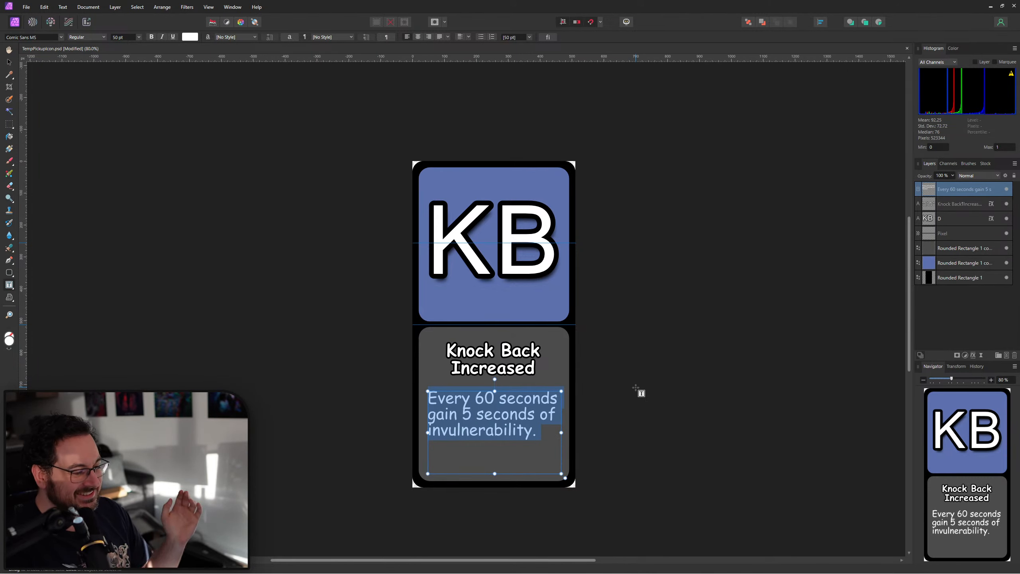
type("Gain")
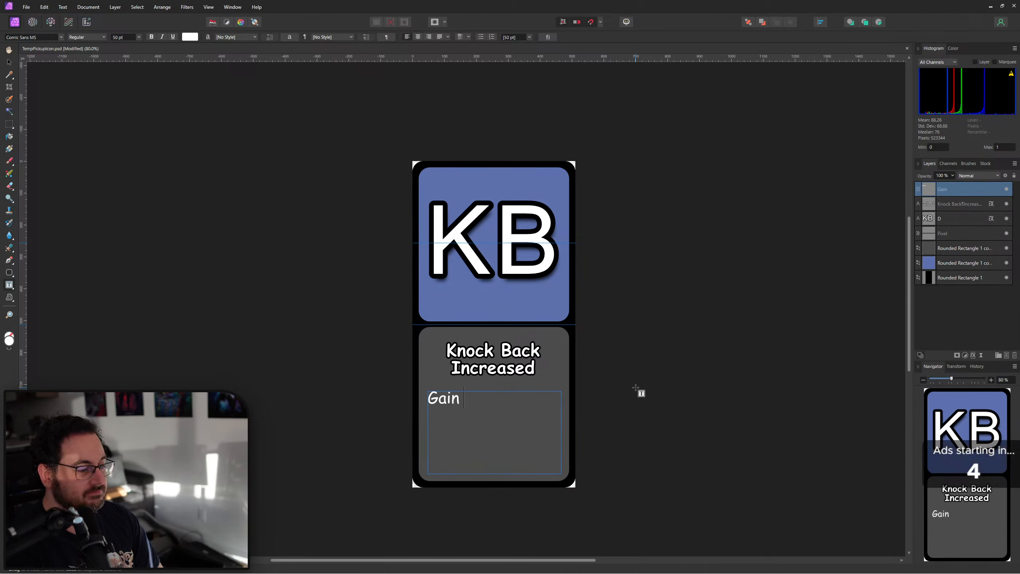
type(" add")
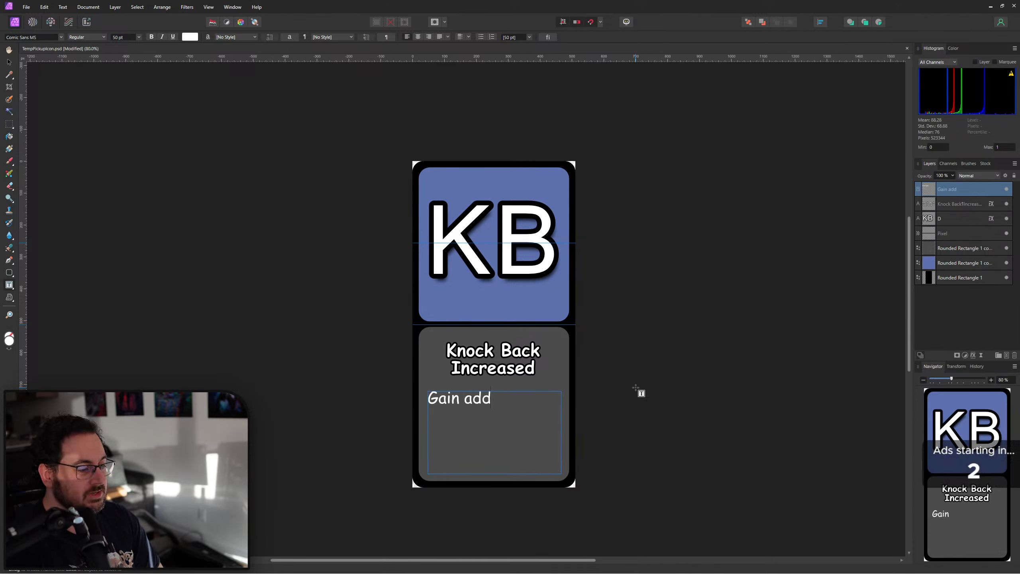
type("itional knockback on every")
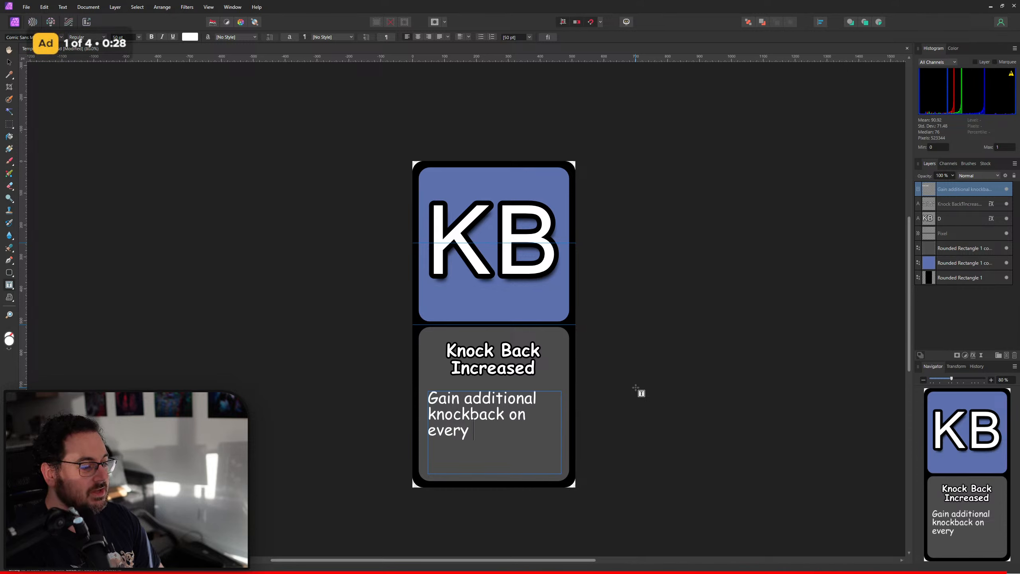
type(" attack")
Centre-align the whole description text on the card and return to the Move tool.
key("ctrl+a")
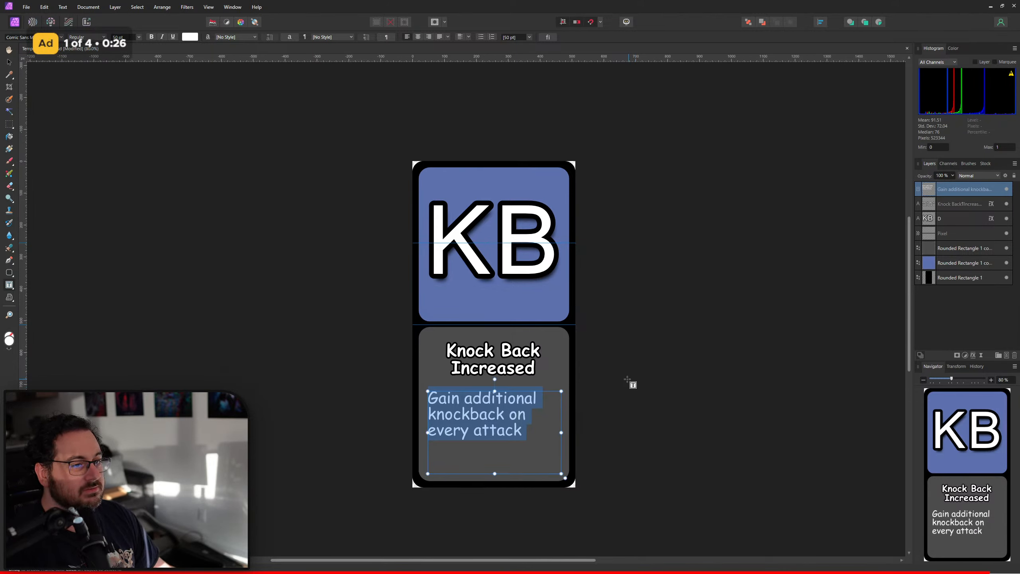
left_click(418, 37)
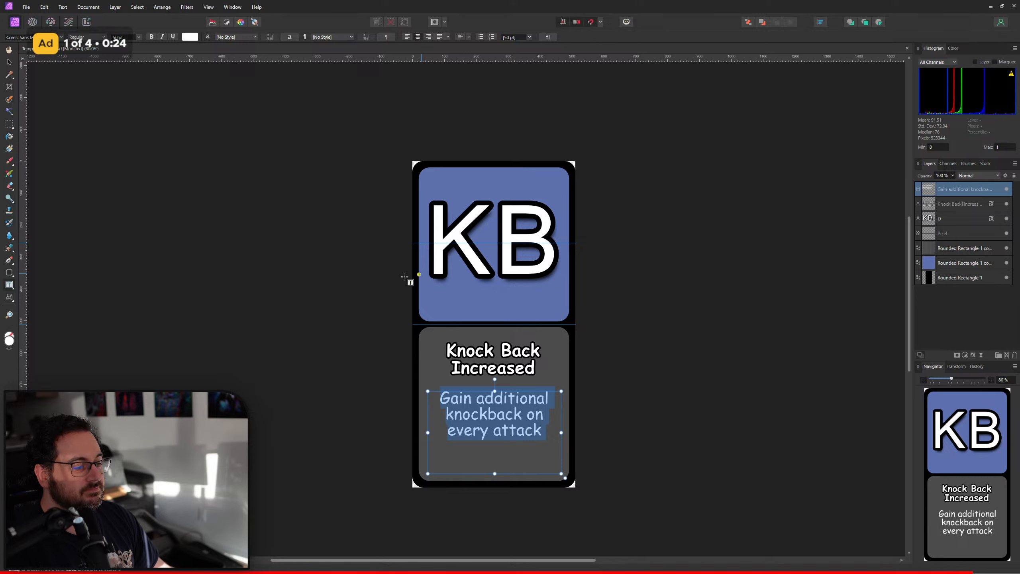
left_click(9, 62)
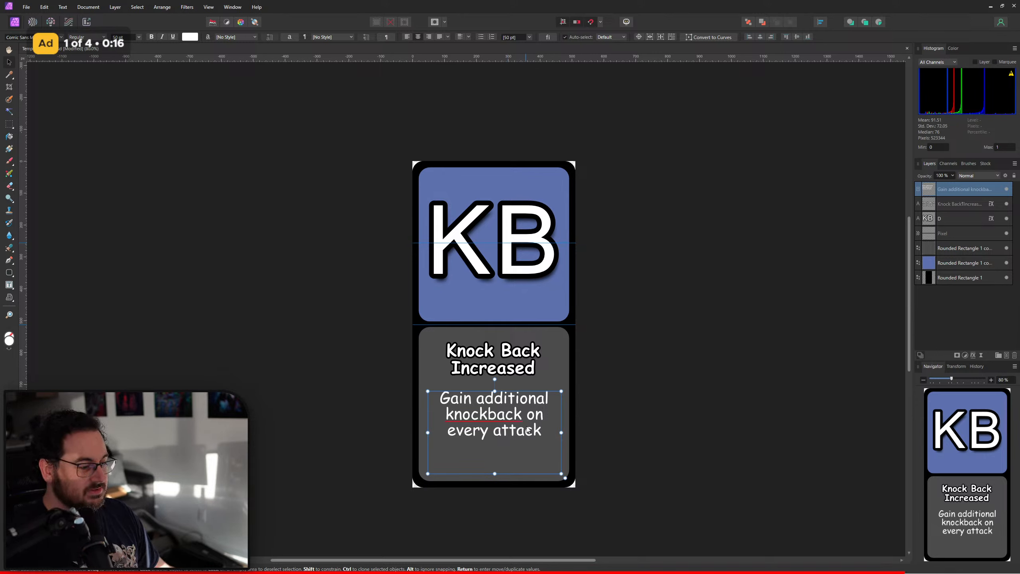
Reword the card's description to "Gain extra knock back on every attack." and deselect the text.
key("t")
left_click(490, 413)
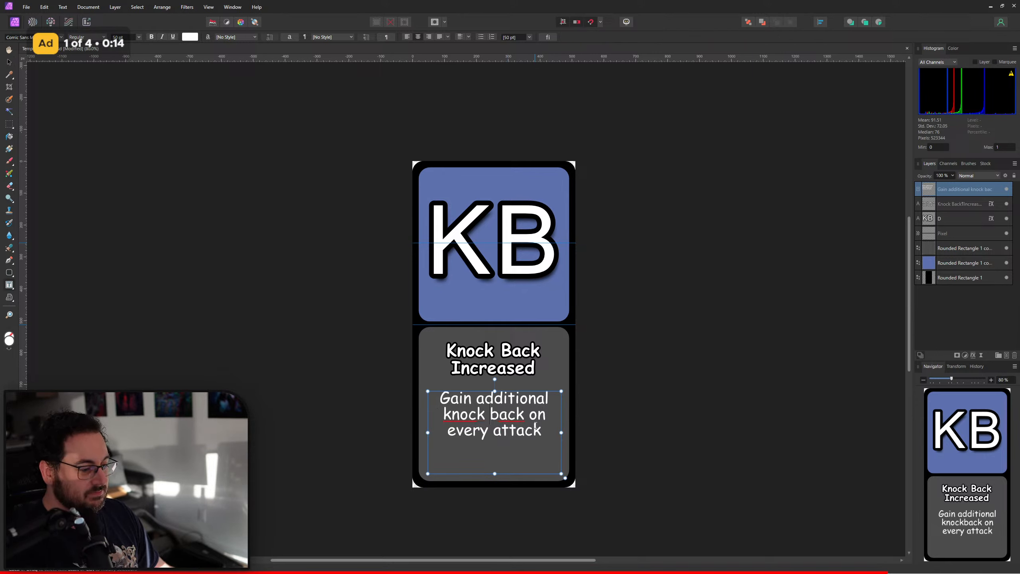
left_click(553, 430)
type(".")
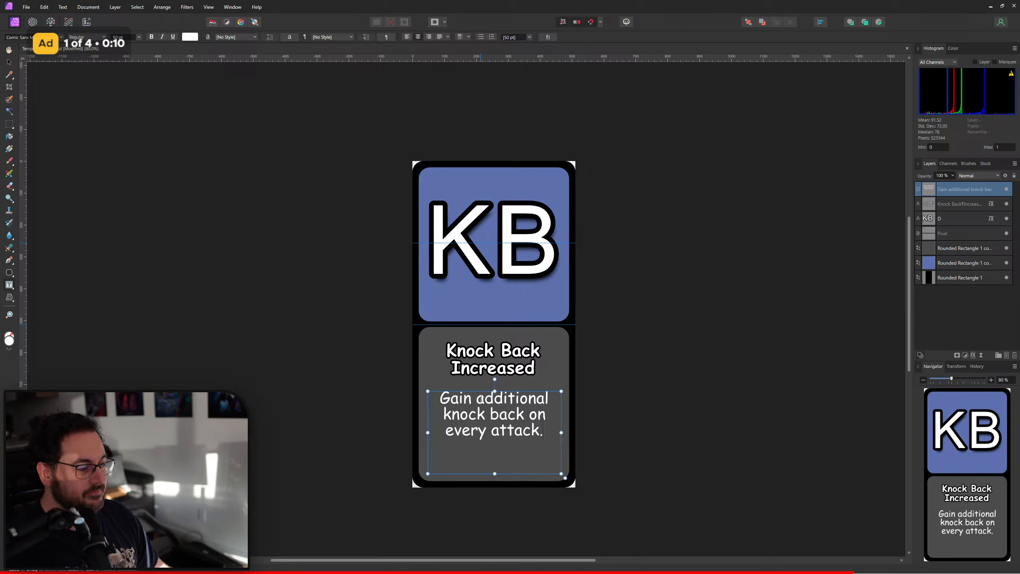
left_click_drag(479, 398, 550, 400)
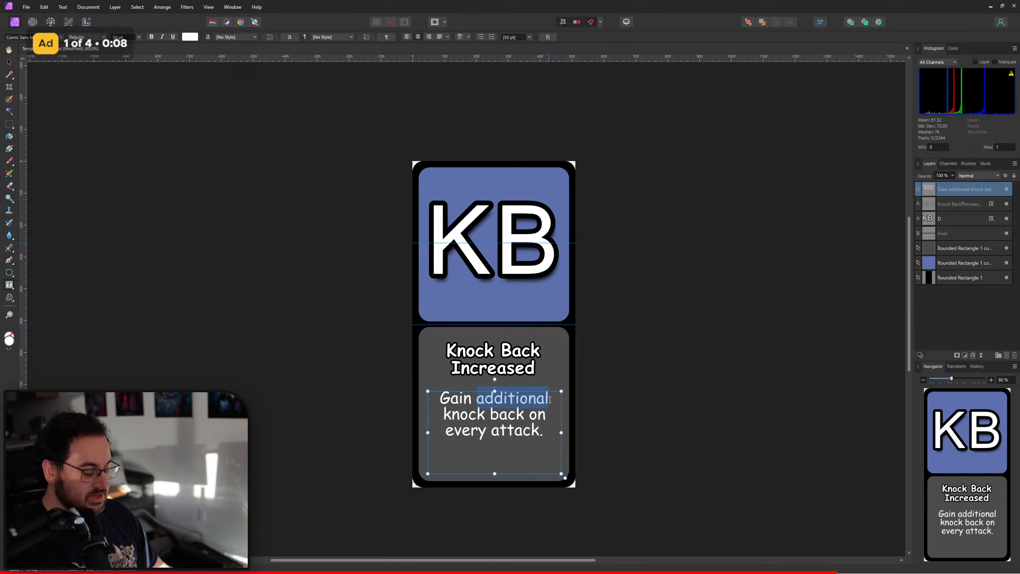
type("extra")
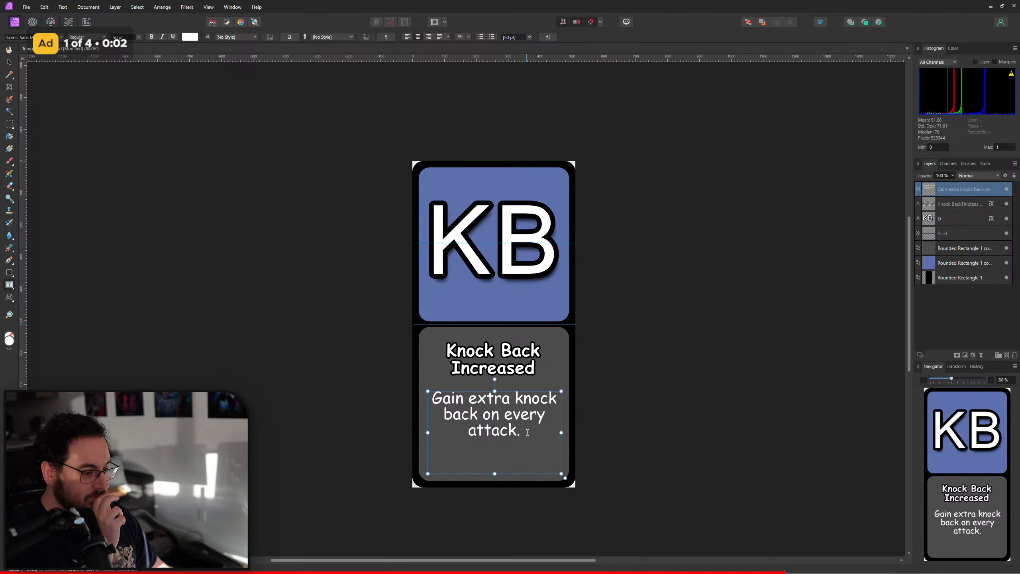
left_click(9, 62)
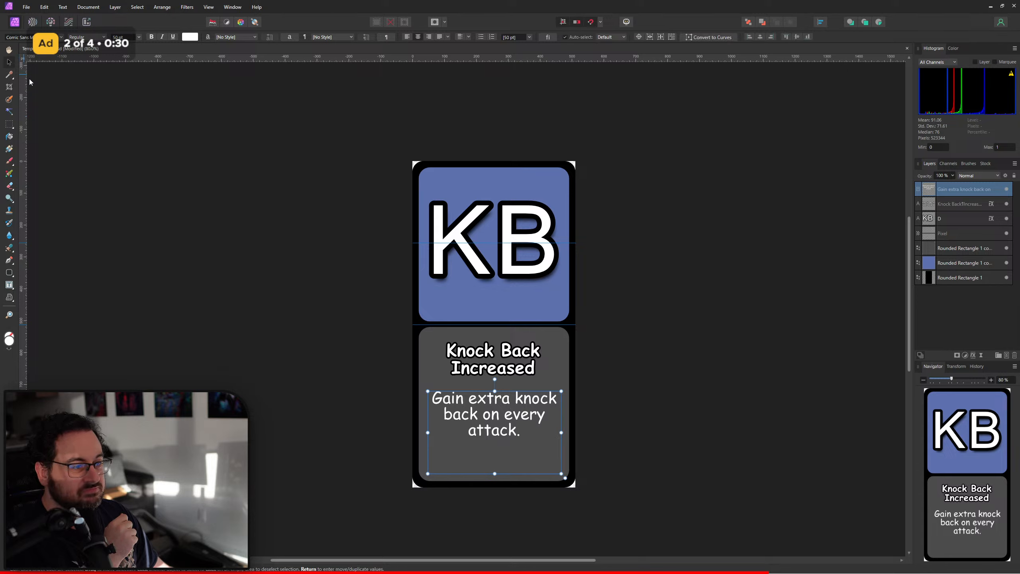
left_click(651, 321)
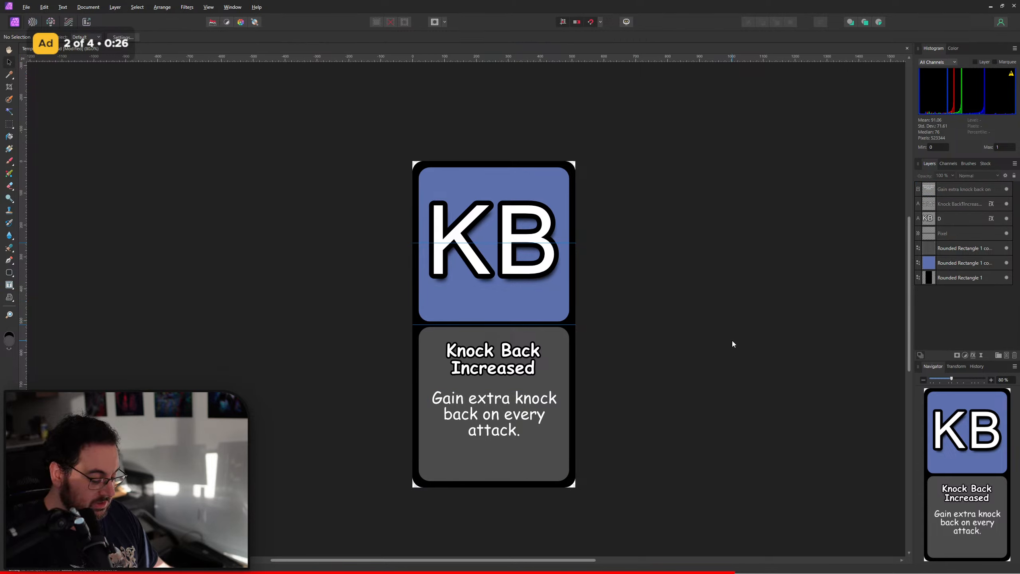
Export the knock back card as a PNG named T_Passive_KnockBack.png in the AbilityIcons folder.
key("ctrl+alt+shift+w")
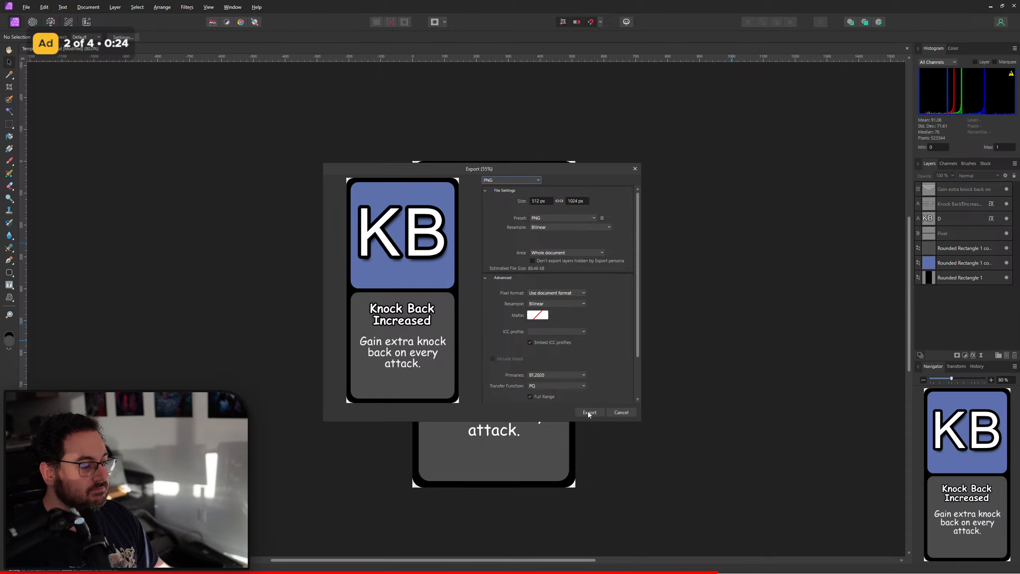
left_click(589, 412)
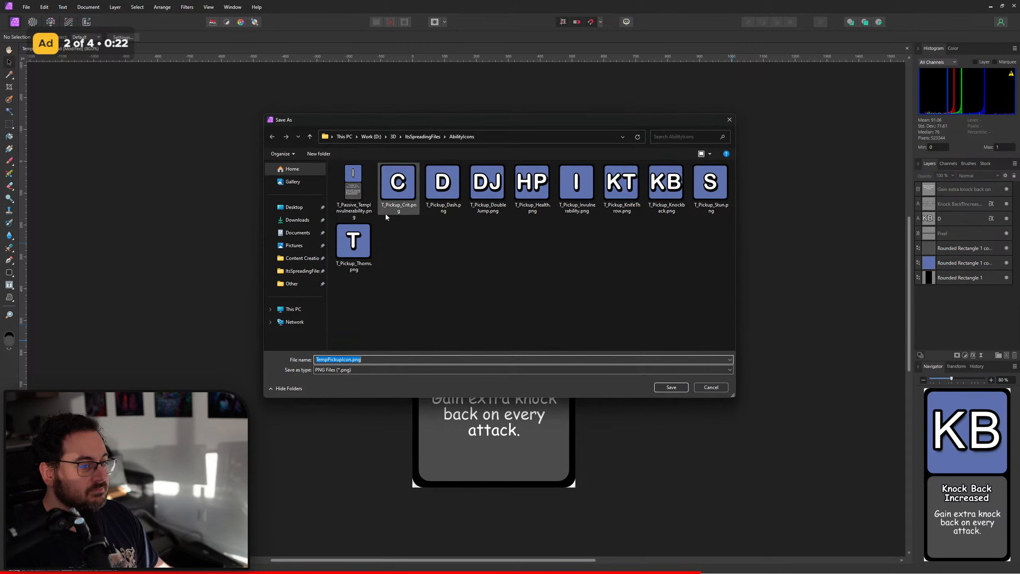
left_click(354, 188)
left_click(339, 360)
left_click_drag(337, 360, 378, 360)
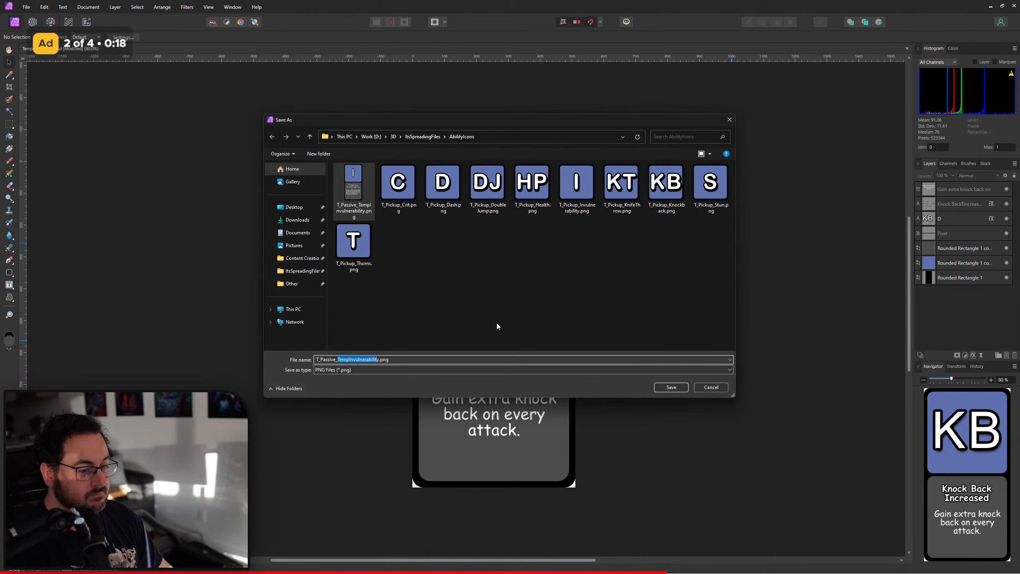
type("Knock")
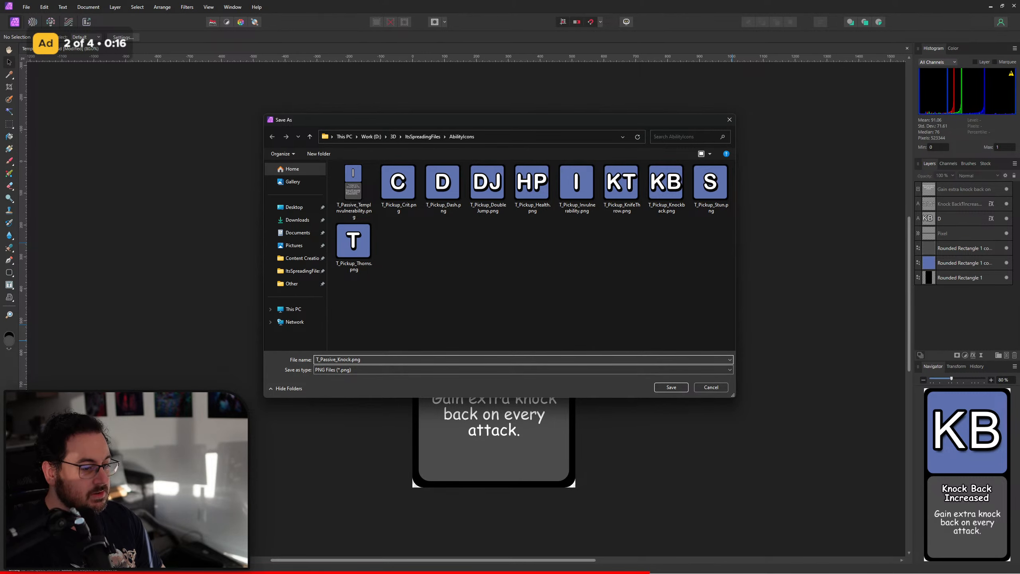
type("Back")
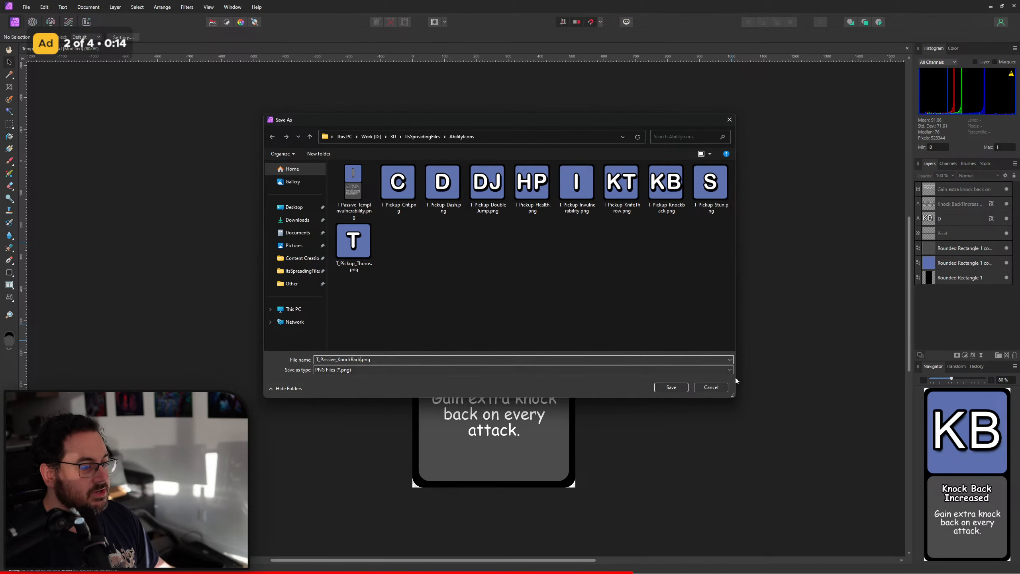
left_click(670, 386)
Replace the large KB lettering on the blue panel with C.
key("t")
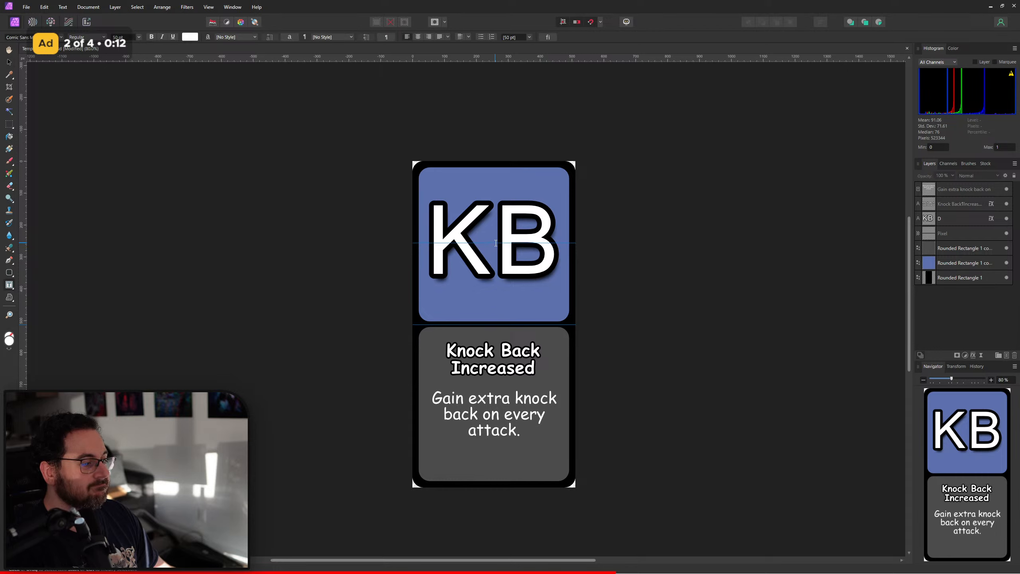
double_click(496, 243)
type("C")
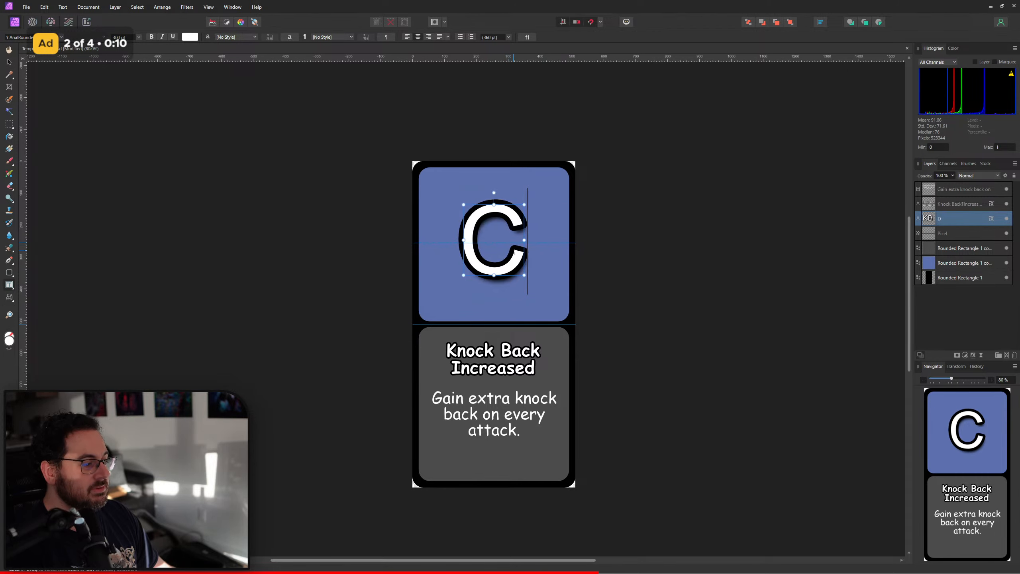
left_click(12, 63)
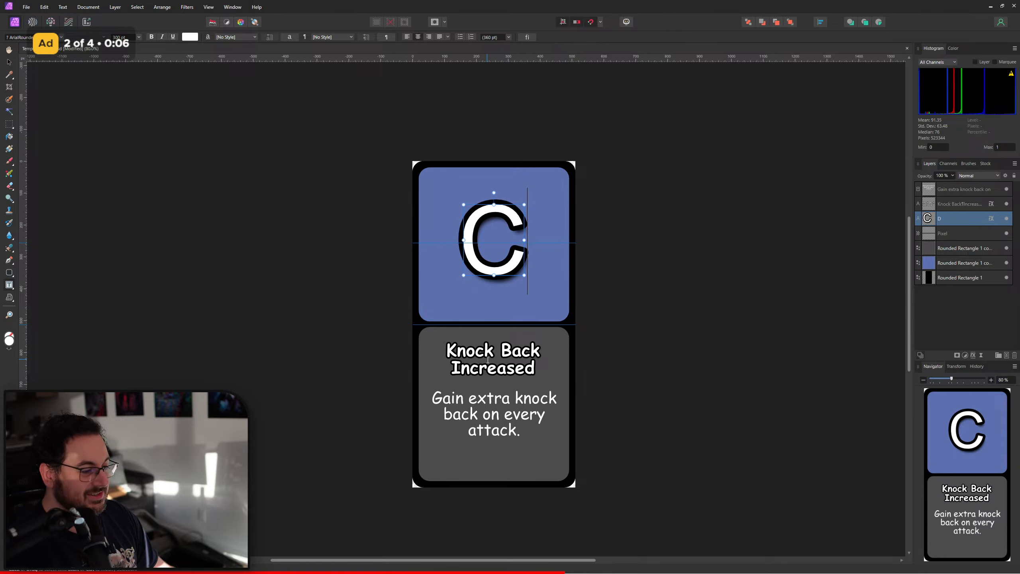
Change the card's title to "Crit Chance Increased", with "Increased" on the second line.
double_click(487, 360)
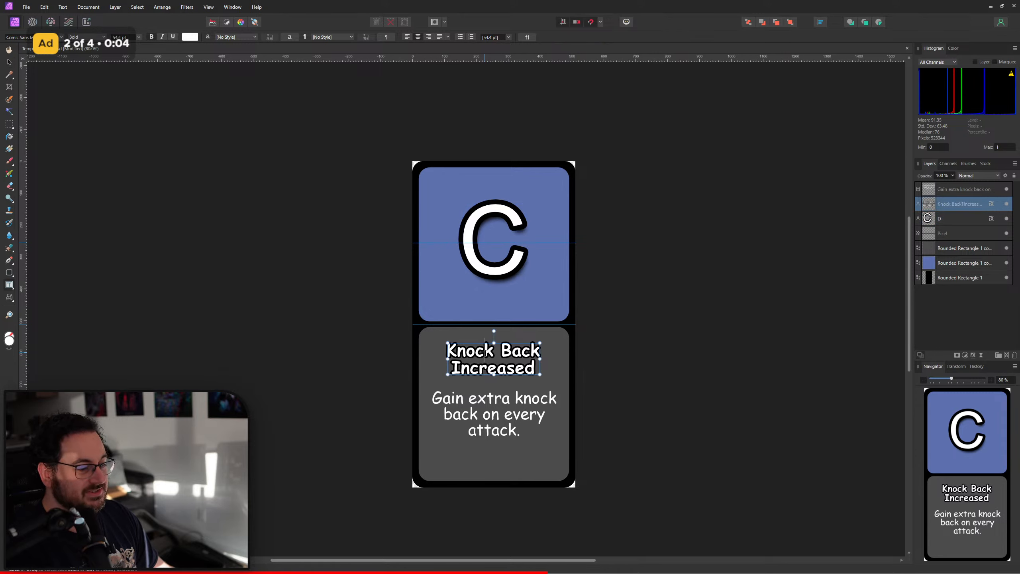
double_click(468, 352)
triple_click(519, 352)
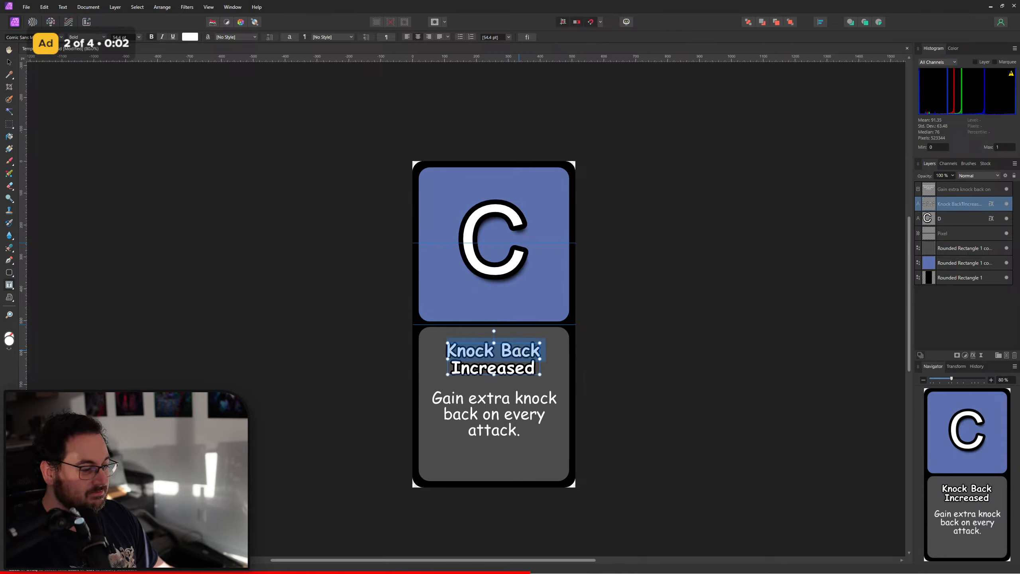
type("Crit ChanceIncreased")
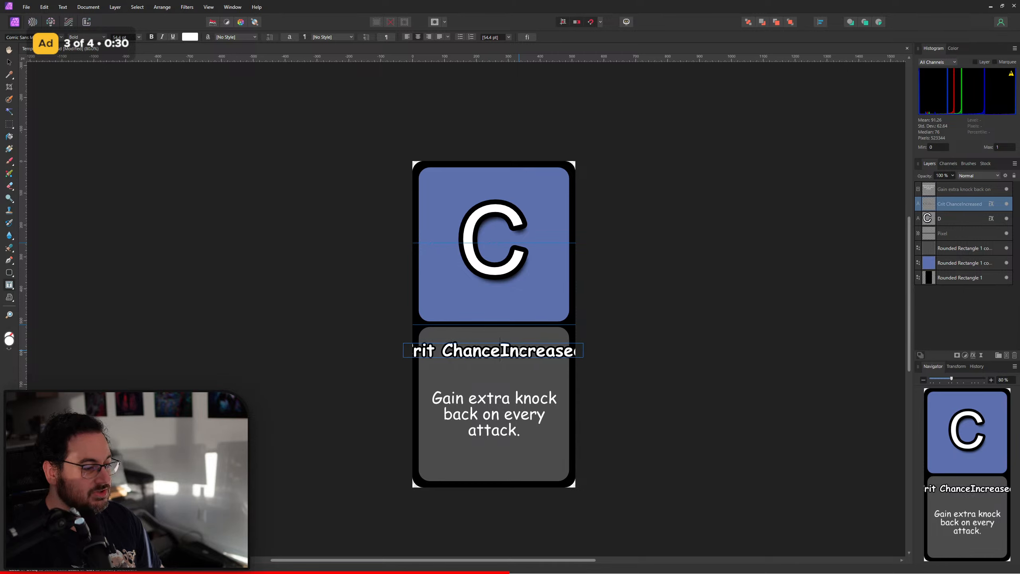
key("Return")
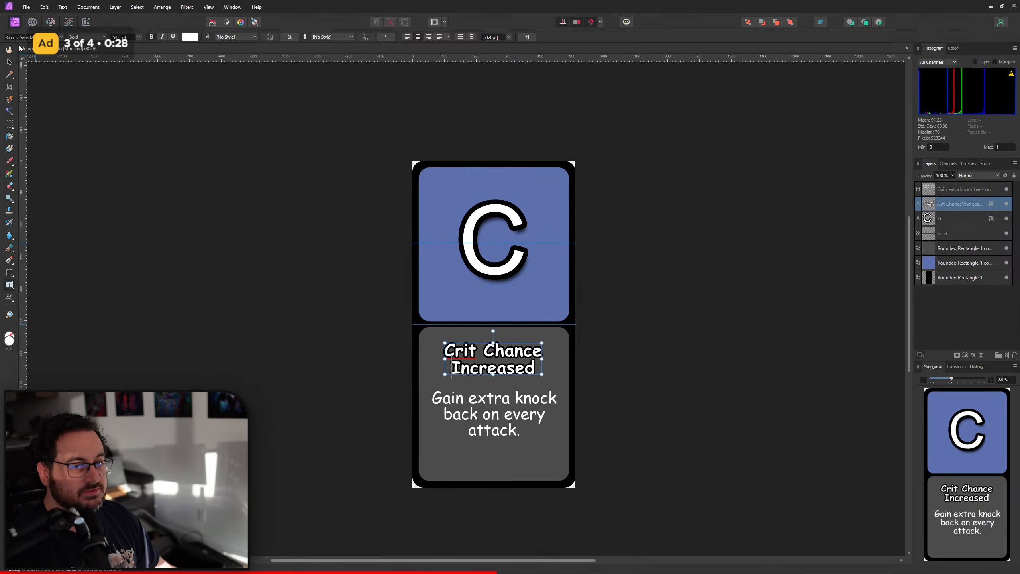
Reword the card's description to "Gain extra critical chance on every attack.".
double_click(523, 407)
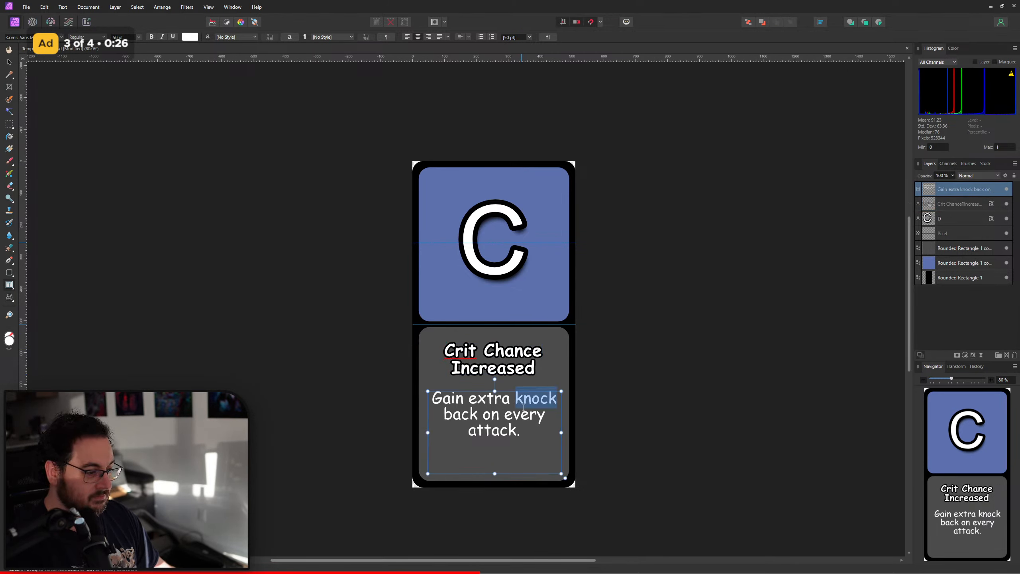
type("critical")
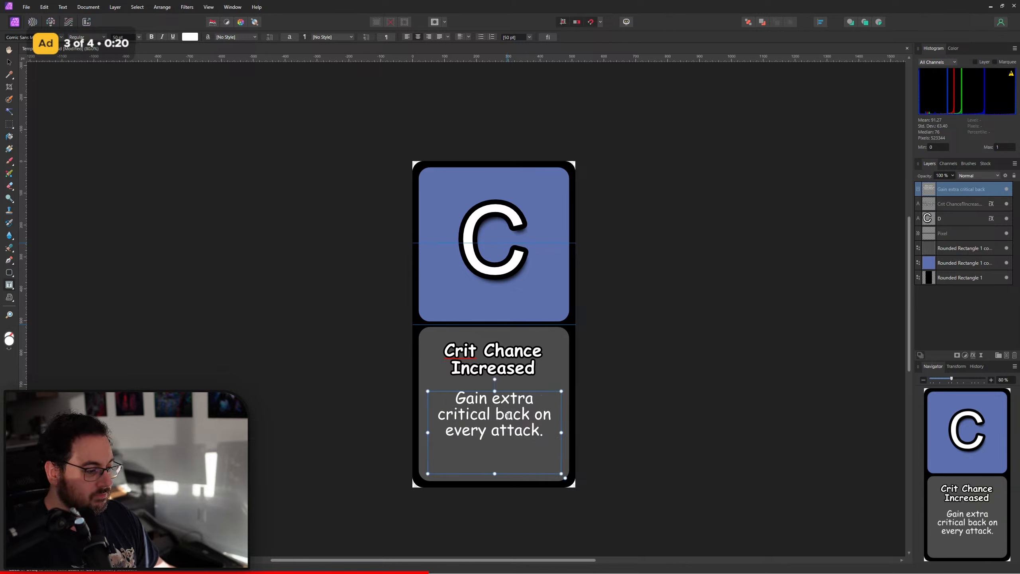
key("BackSpace")
key("BackSpace")
key("BackSpace")
key("BackSpace")
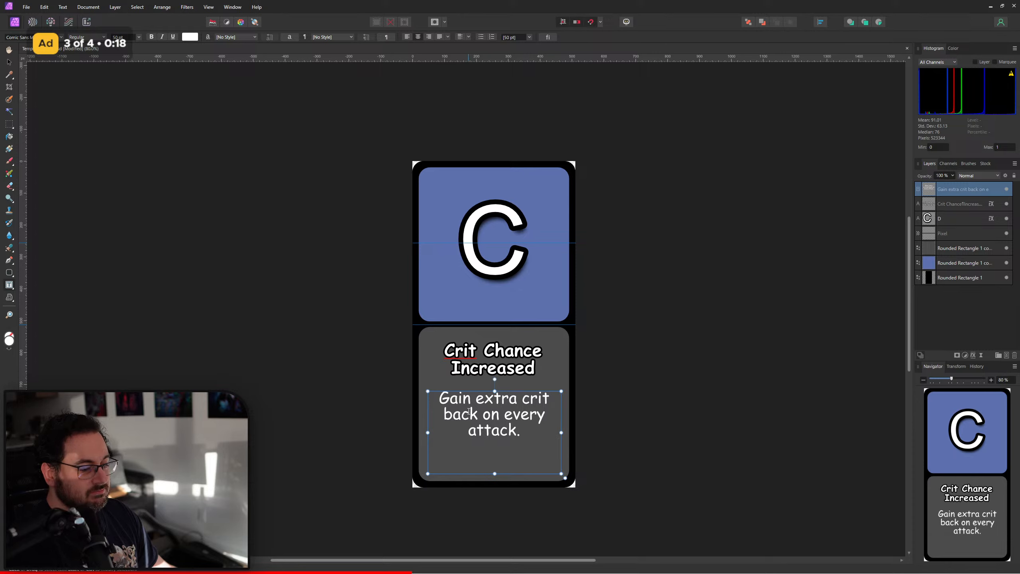
double_click(461, 415)
type("chance")
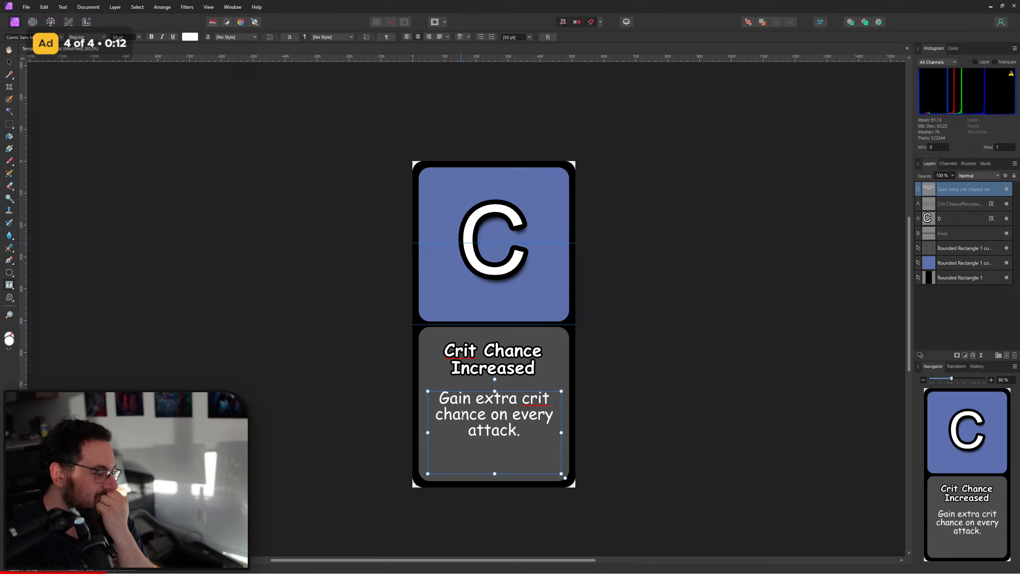
left_click(551, 399)
type("ical chance on")
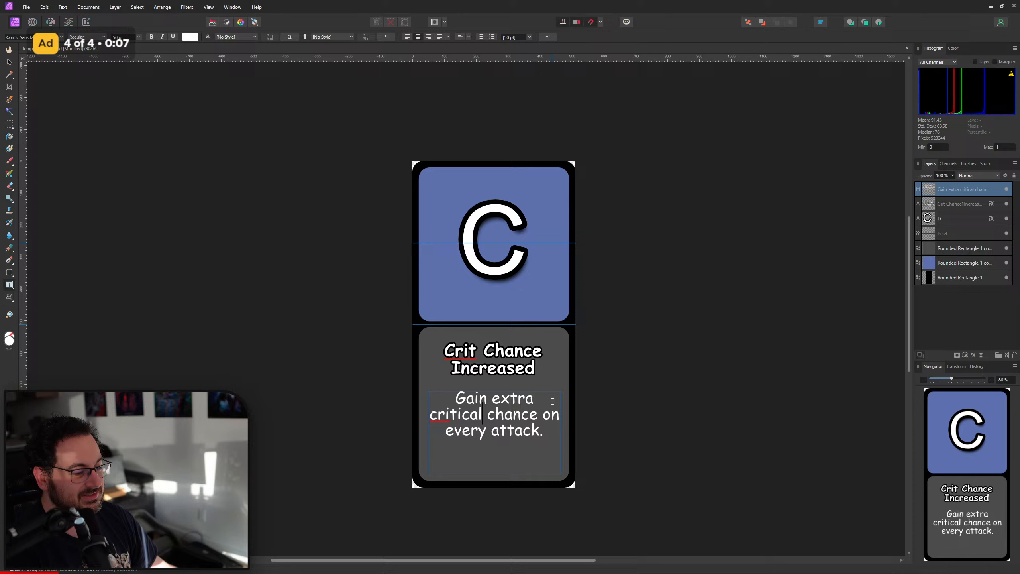
key("Escape")
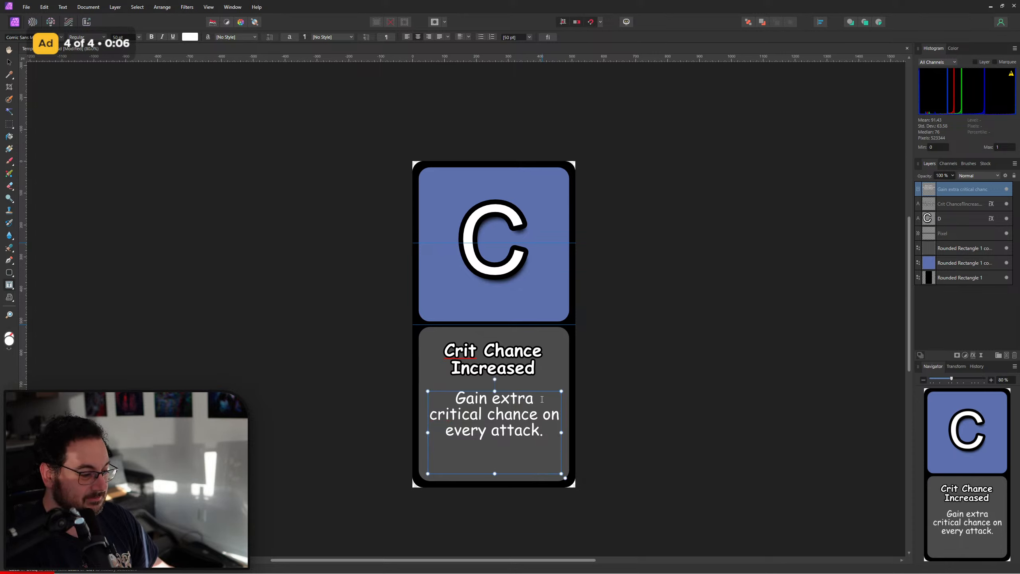
Shorten the card's description to "Extra critical chance on every attack." by removing the opening word.
double_click(466, 397)
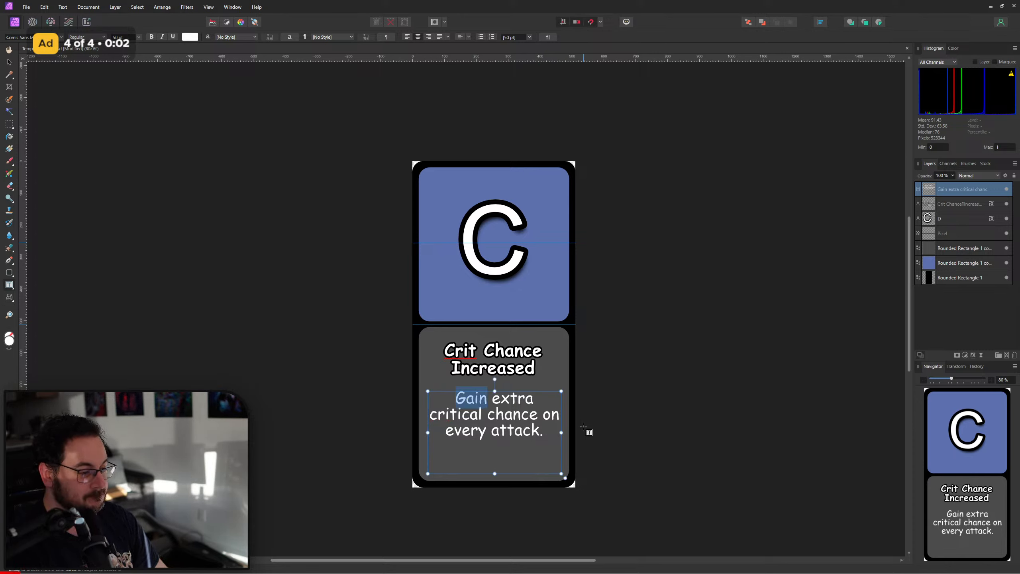
key("Delete")
key("Delete")
type("Extra critical")
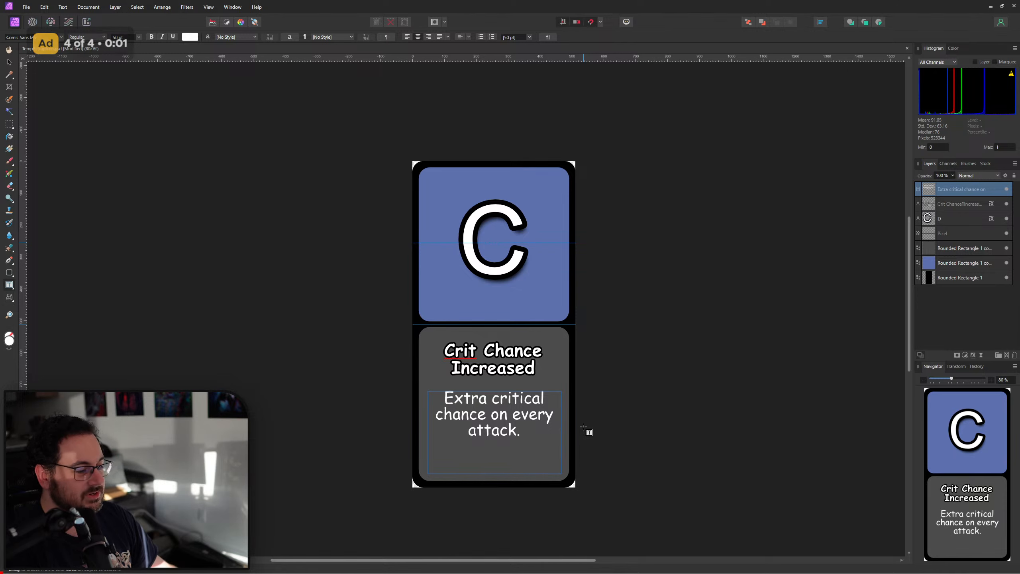
Reword the two-line card title to "Critical Chance Increase" and deselect the text.
left_click(474, 354)
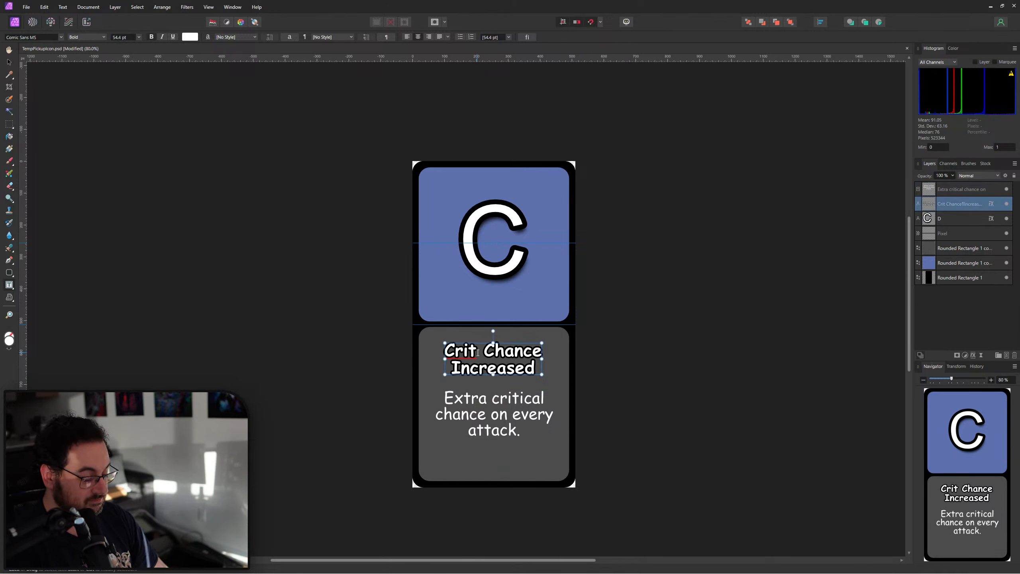
type("ical")
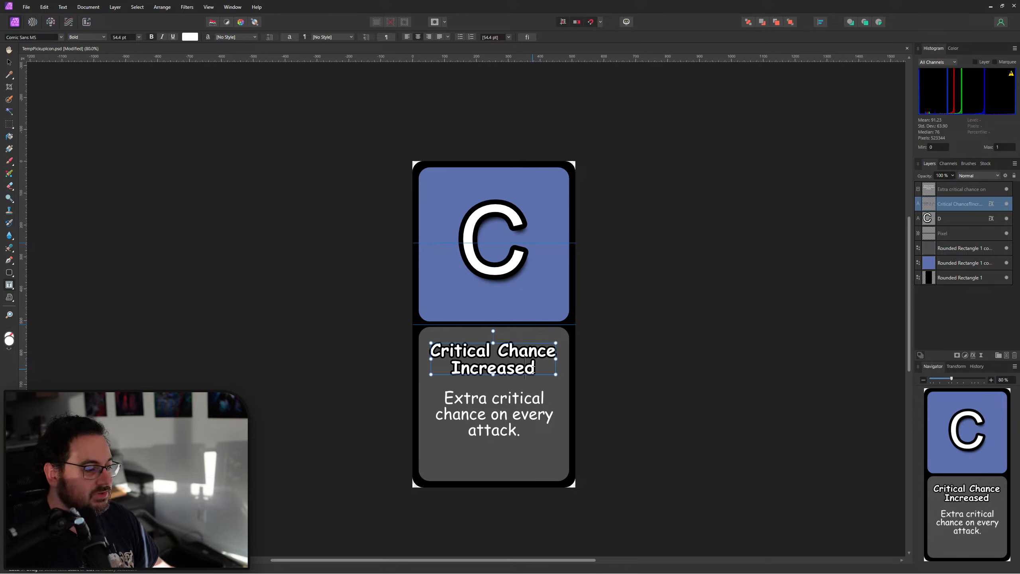
key("BackSpace")
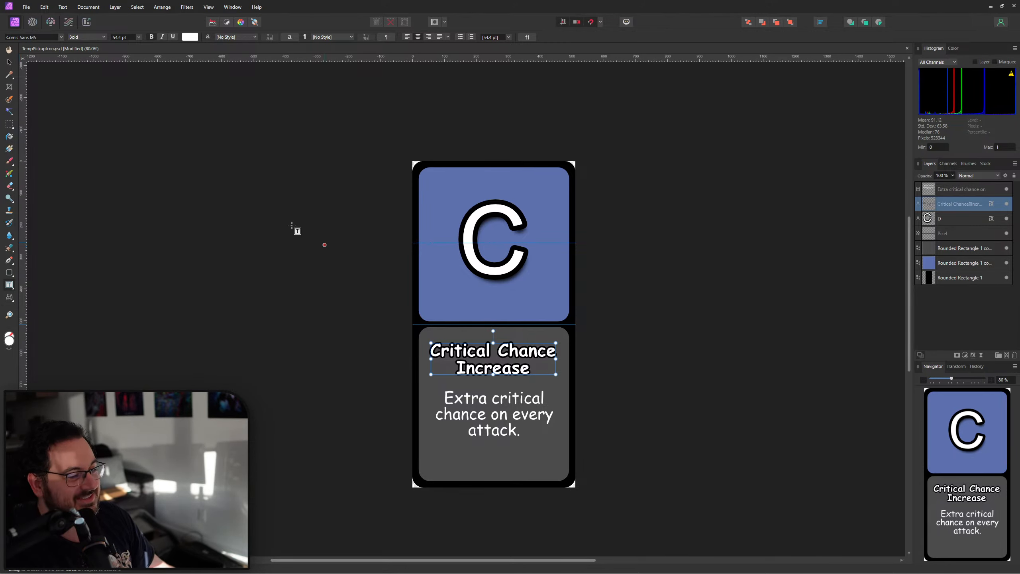
left_click(9, 62)
left_click(204, 248)
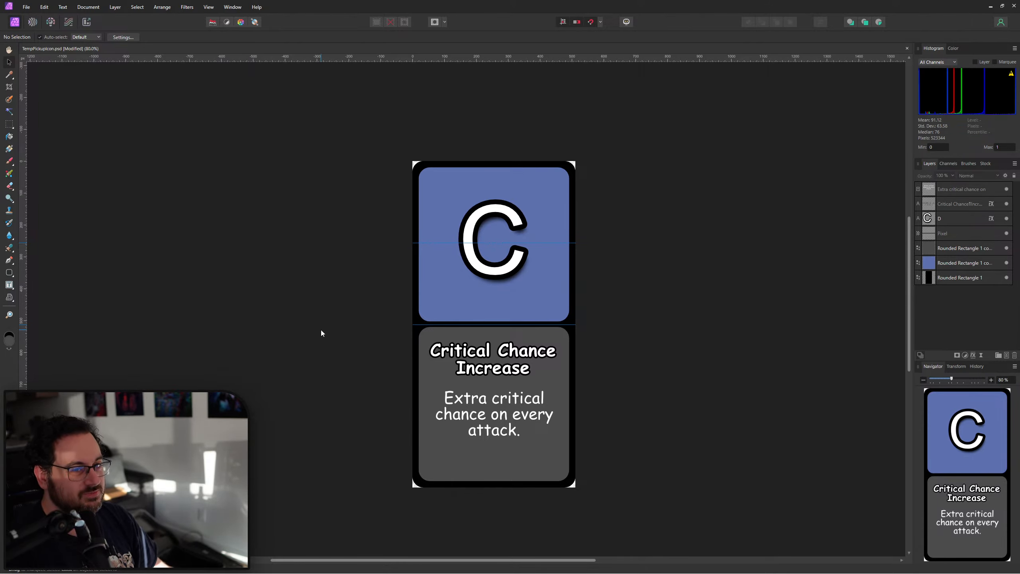
Export the critical chance card as a PNG named T_Passive_CritChance.png in the AbilityIcons folder.
key("ctrl+alt+shift+w")
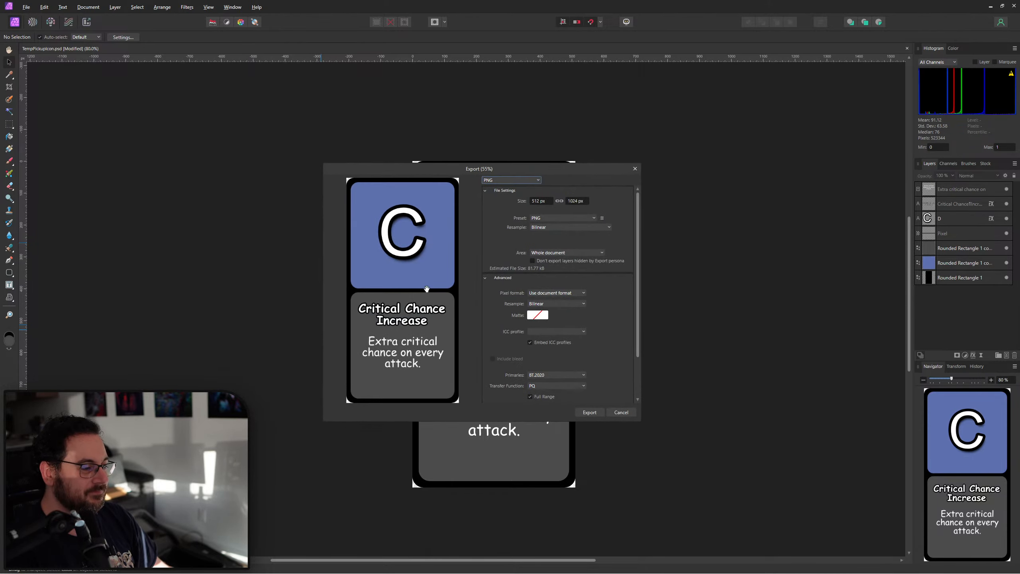
left_click(587, 408)
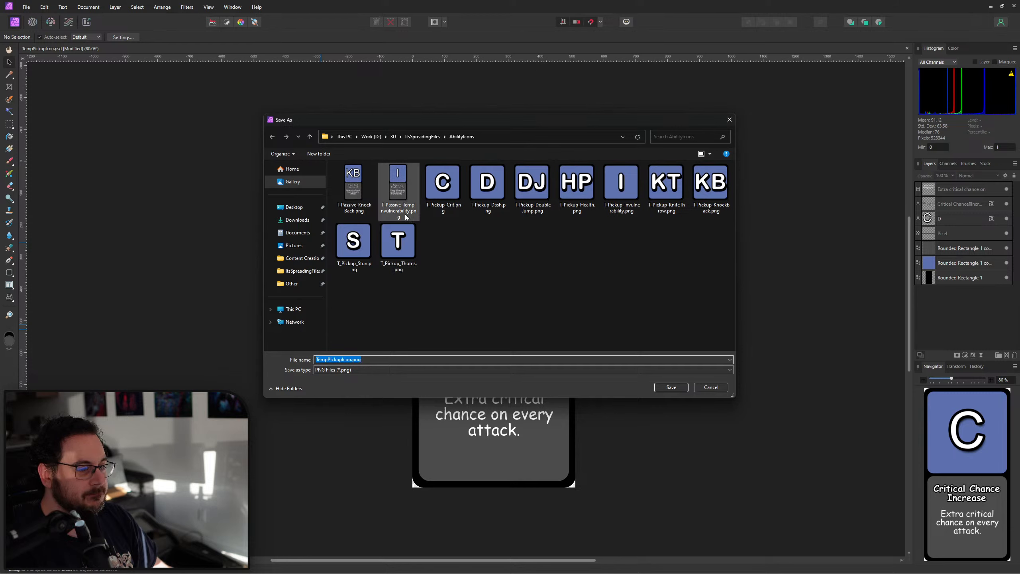
left_click(403, 209)
left_click(343, 359)
left_click_drag(337, 360, 378, 368)
type("Crit")
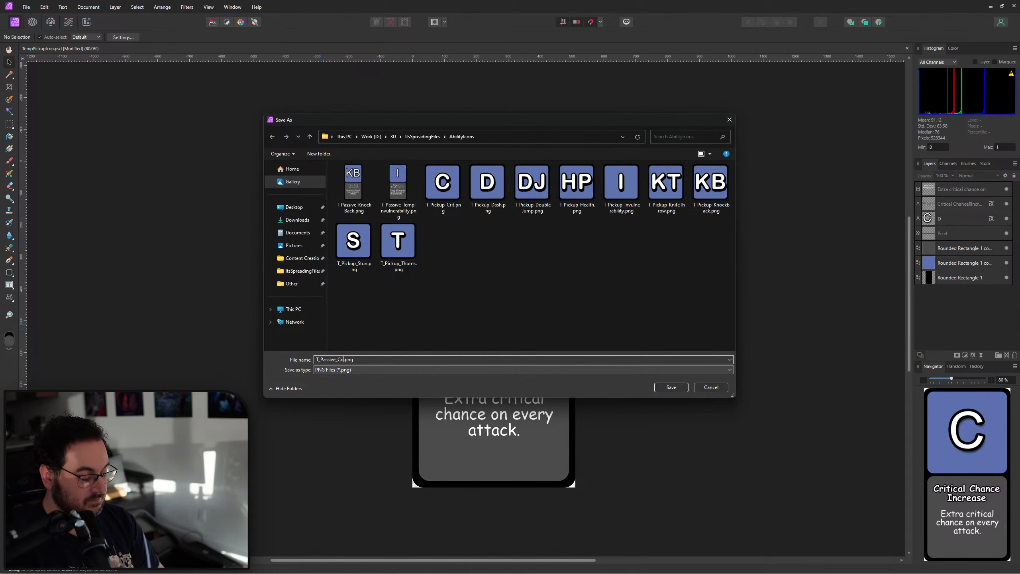
type("Chance")
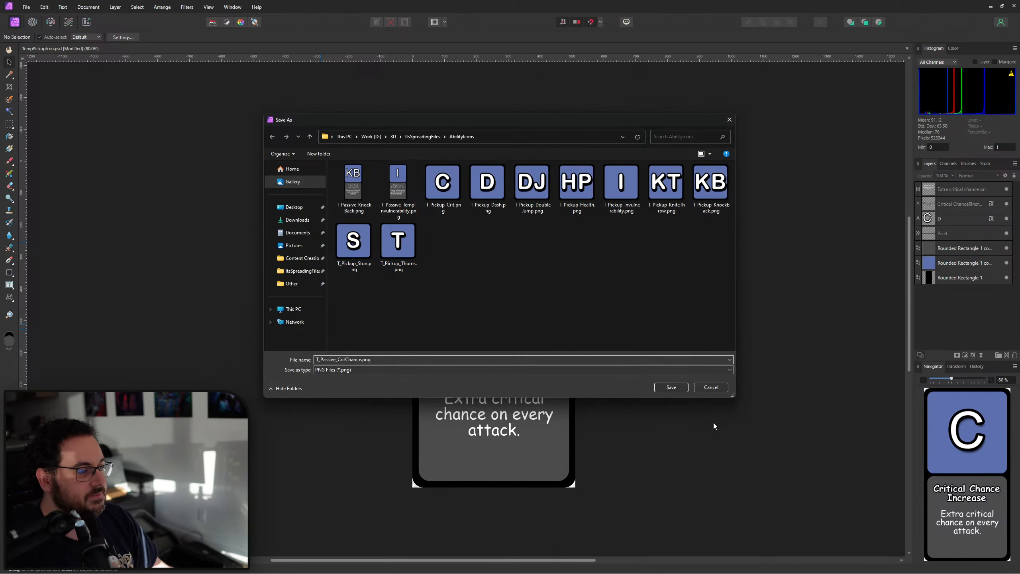
left_click(677, 387)
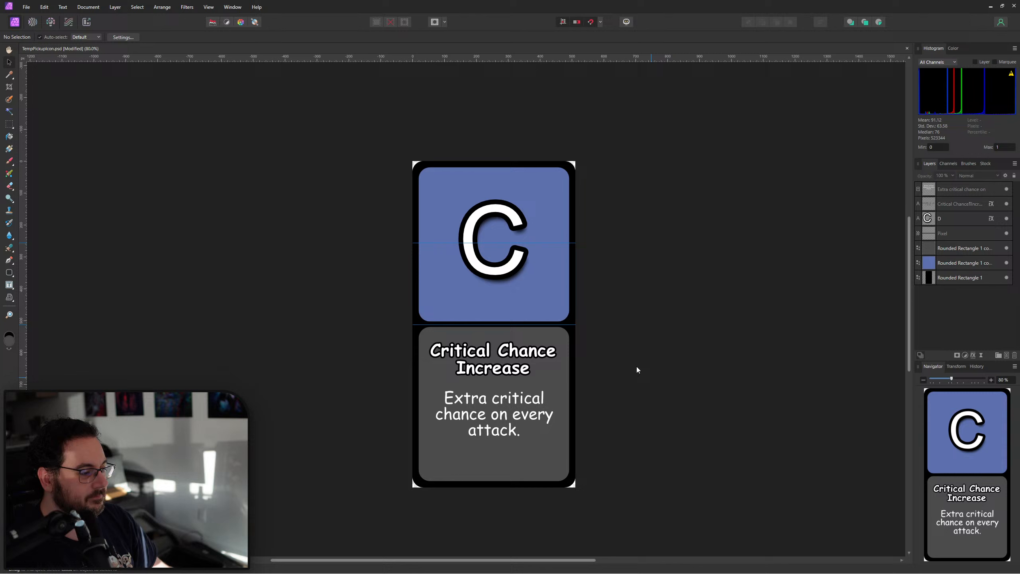
Change the card's large icon letters to HP and reword the title to "Health Increase" on two lines.
key("t")
double_click(493, 249)
type("HP")
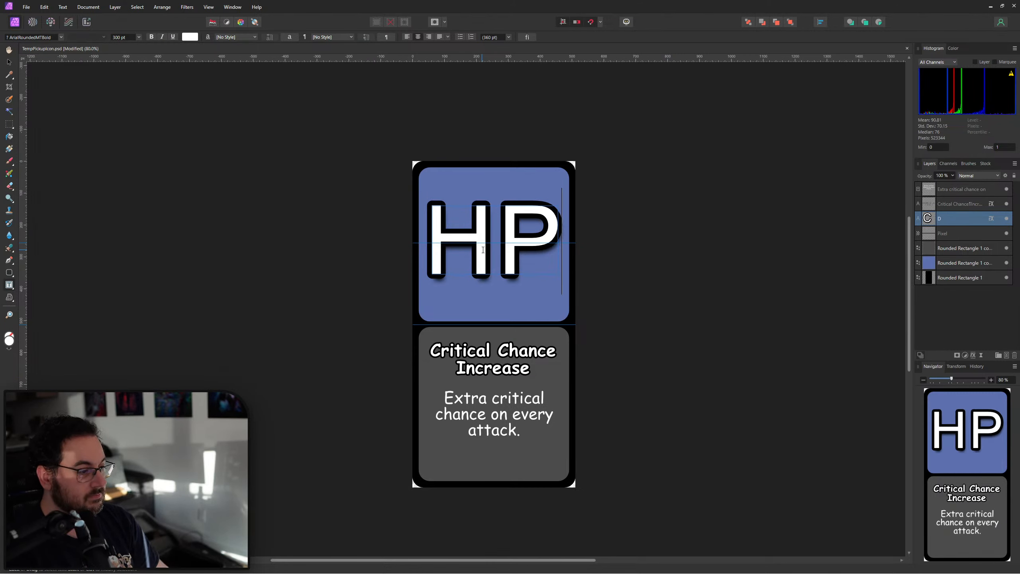
triple_click(487, 350)
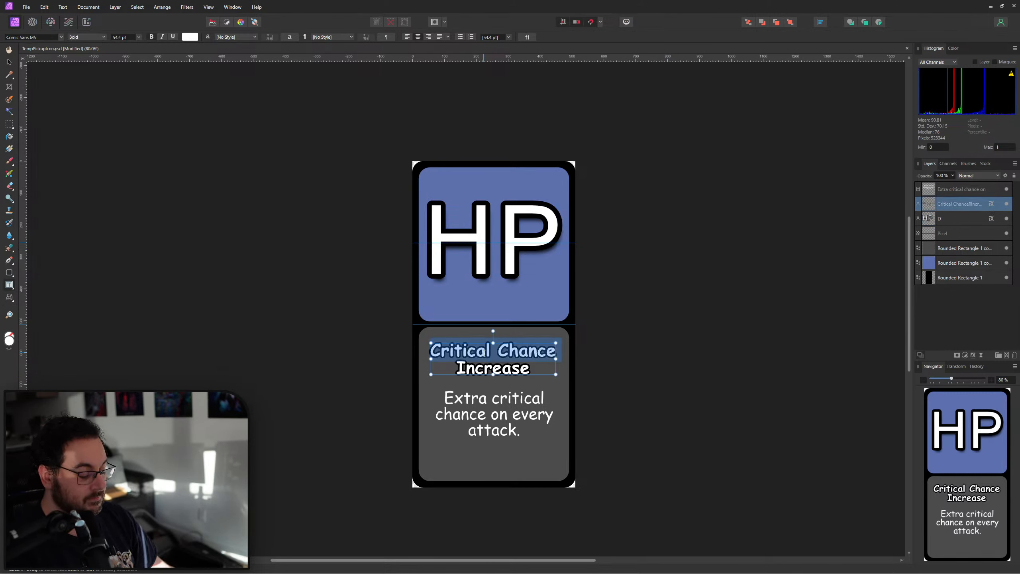
type("Health Increase")
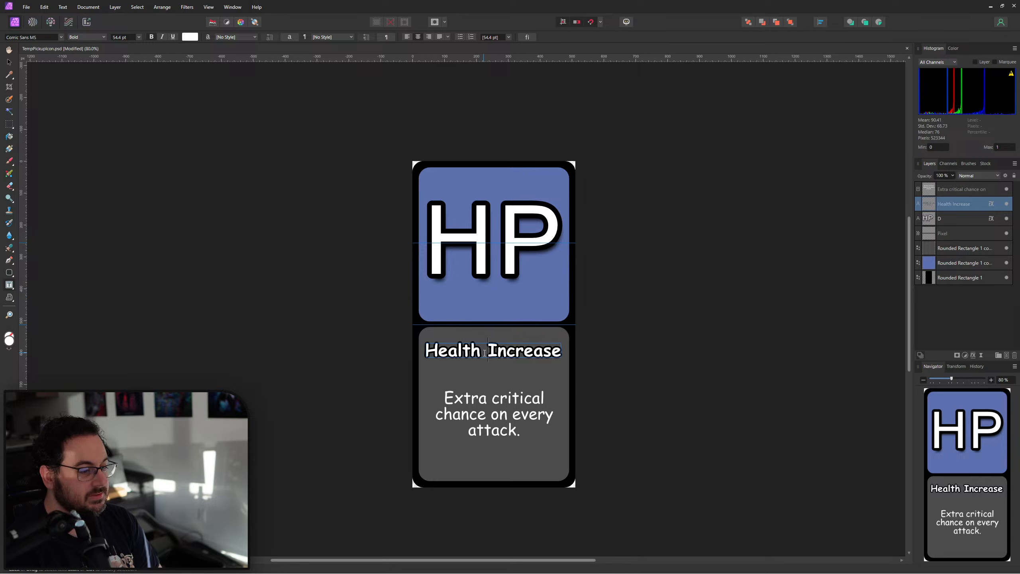
key("BackSpace")
key("Return")
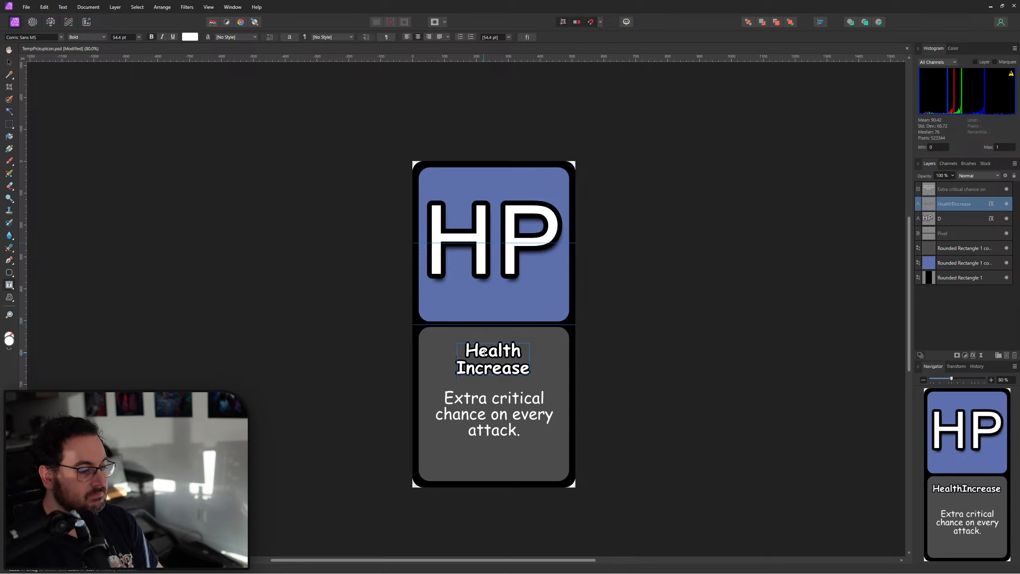
Replace the card's description text with "Restore 25 health".
left_click(493, 394)
triple_click(492, 399)
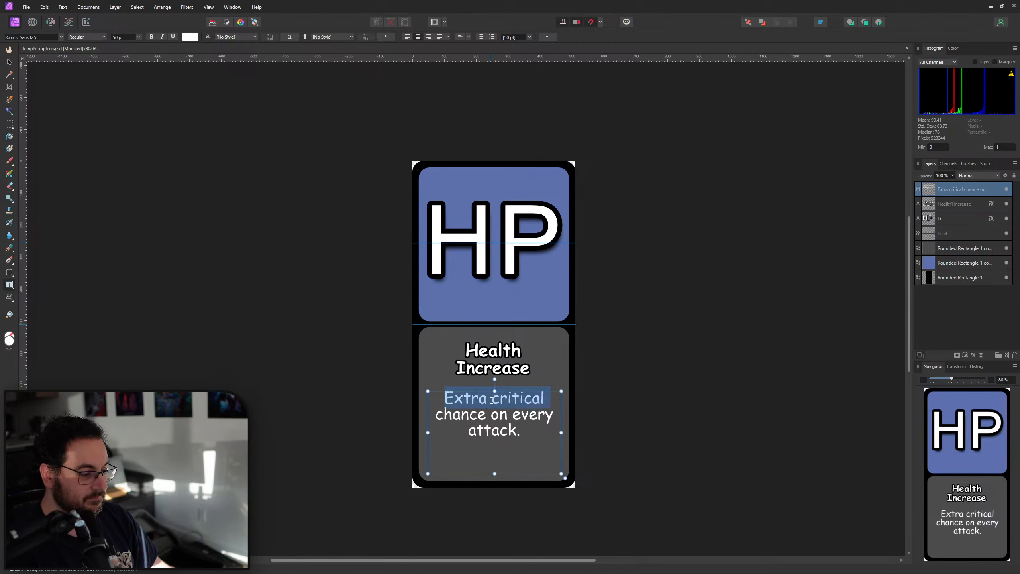
left_click(492, 400)
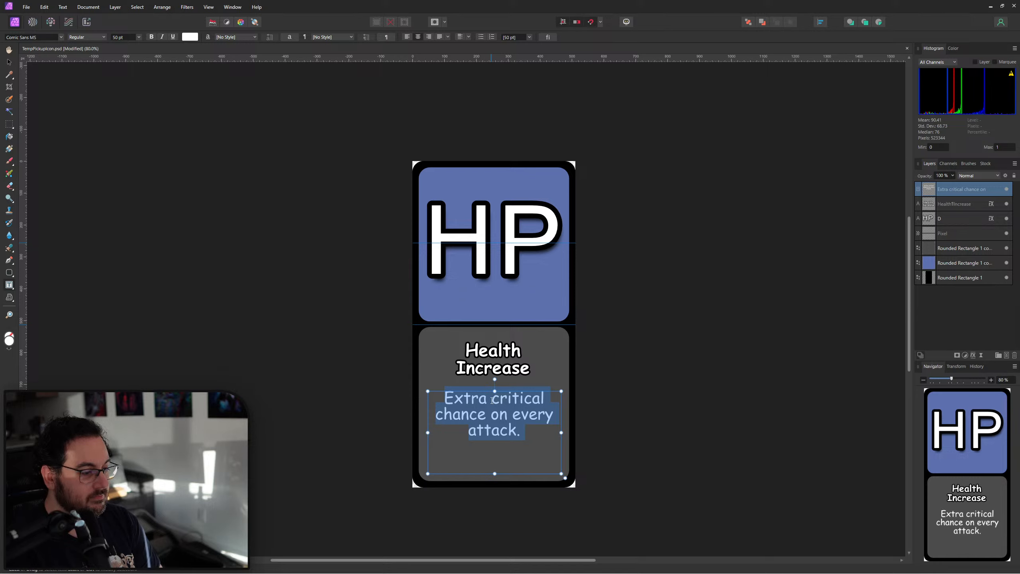
type("Gain")
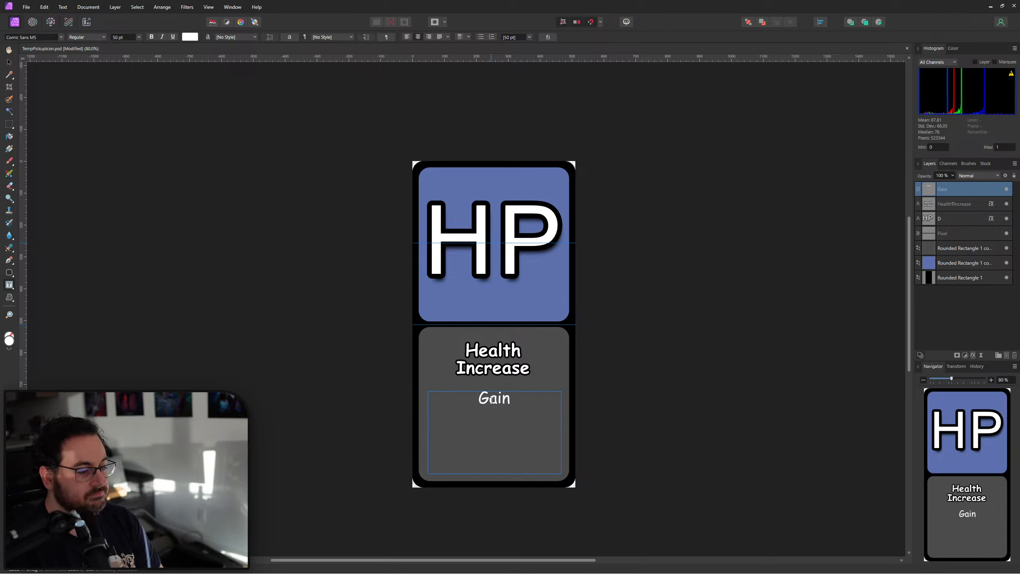
double_click(492, 399)
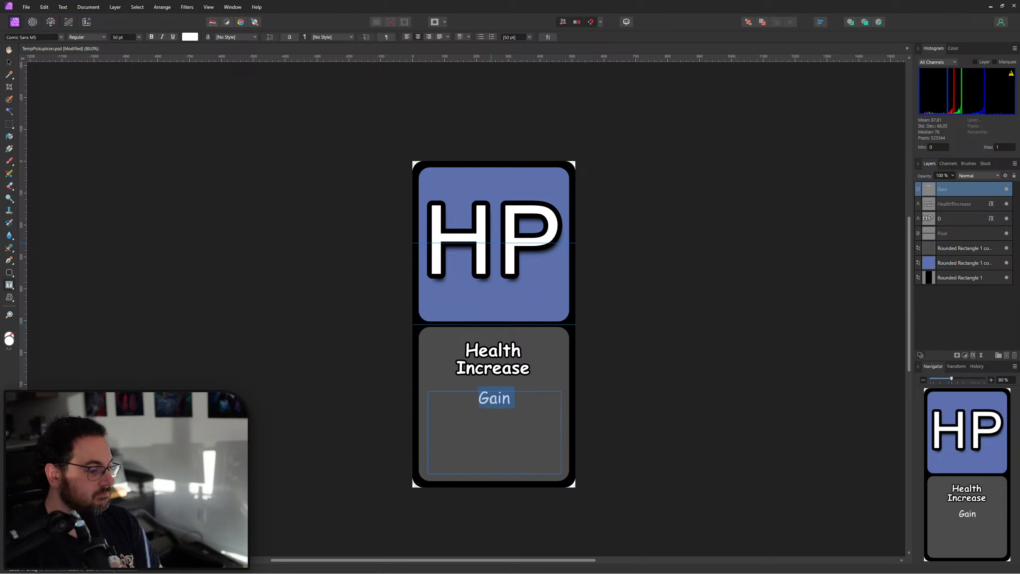
type("Re")
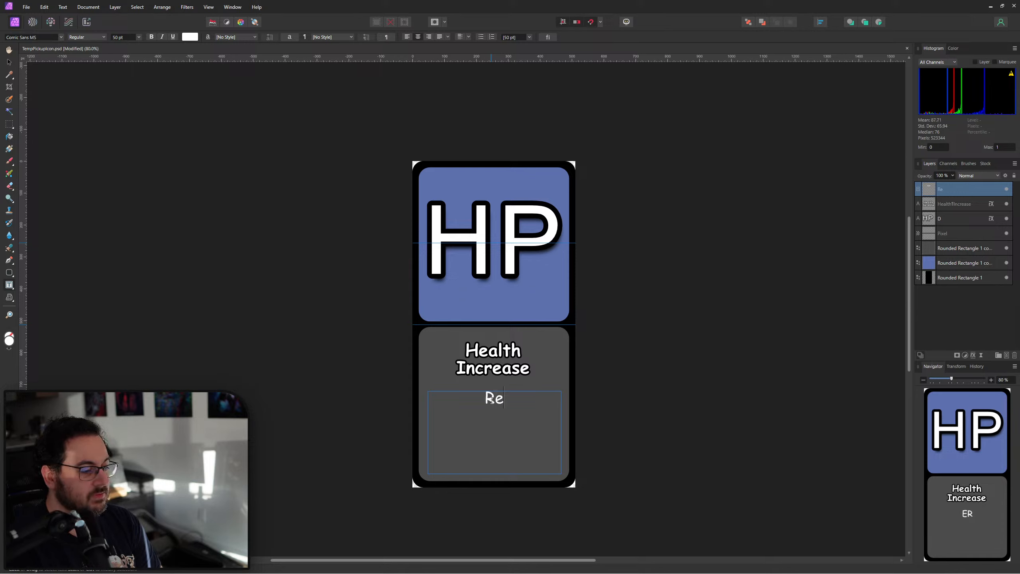
type("store 25")
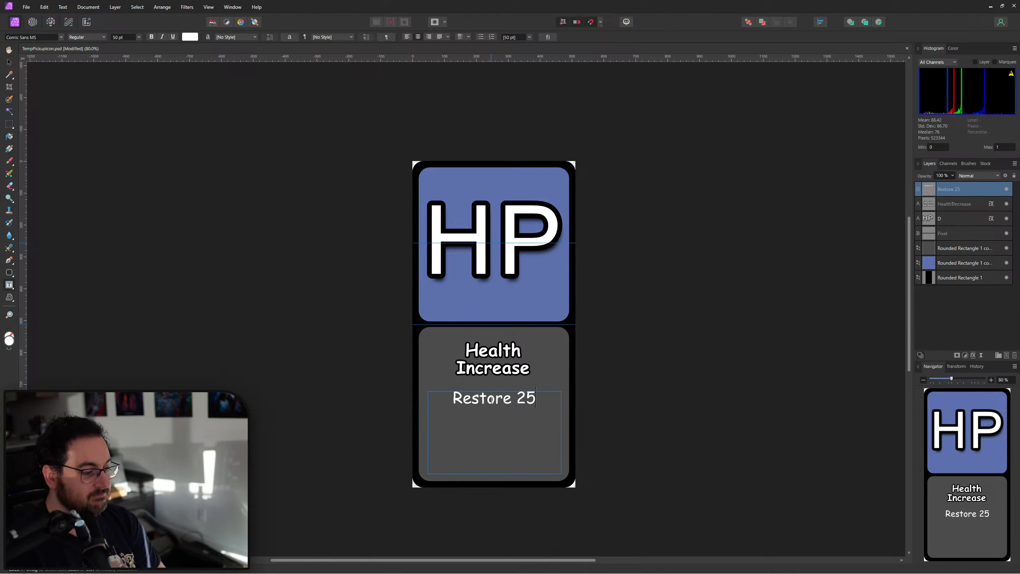
type(" healt")
key("BackSpace")
type("lth")
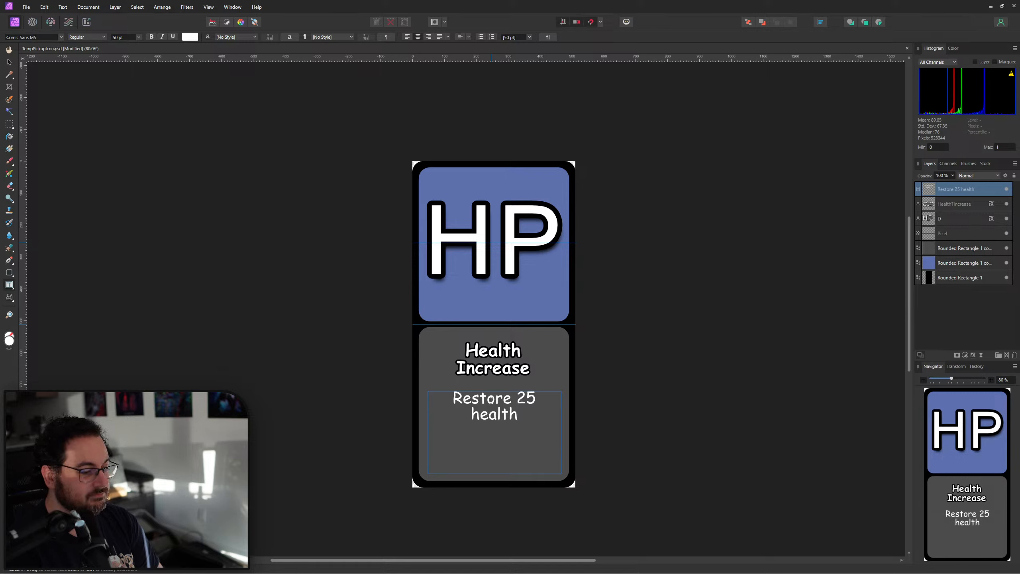
Extend the description with ", and increase max health by 25." and deselect the text.
type(", and ")
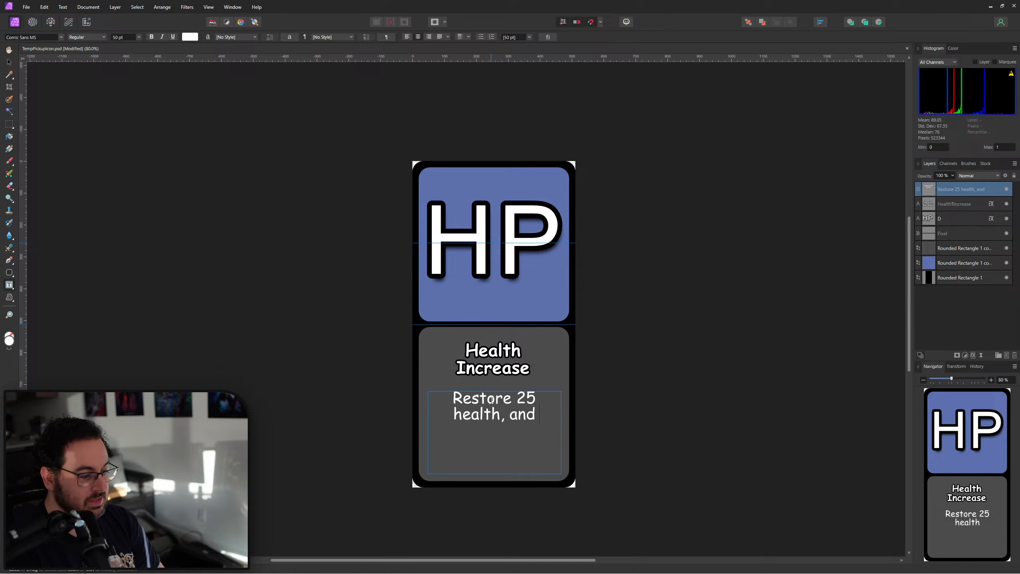
type("increase max heal")
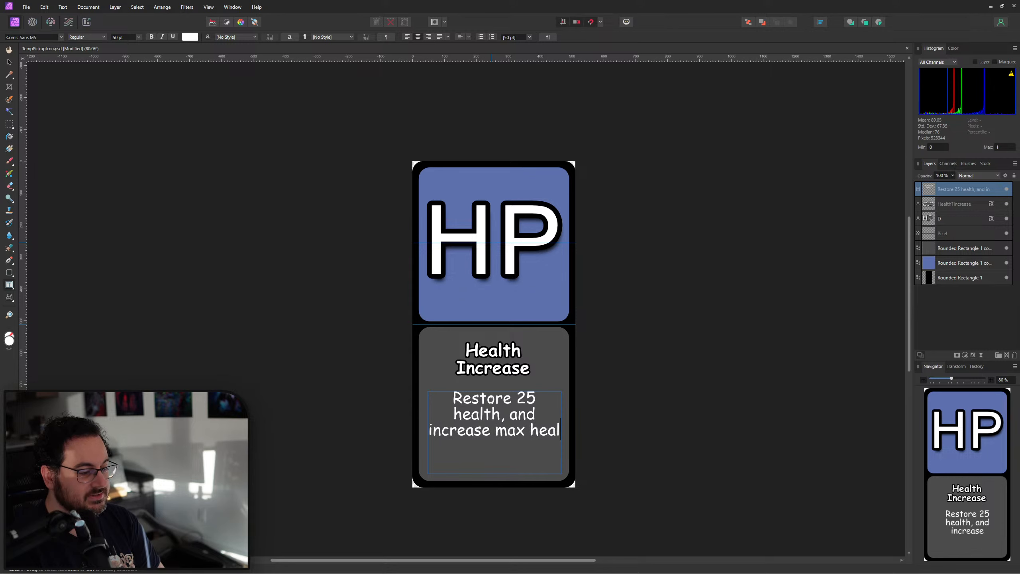
type("th by ")
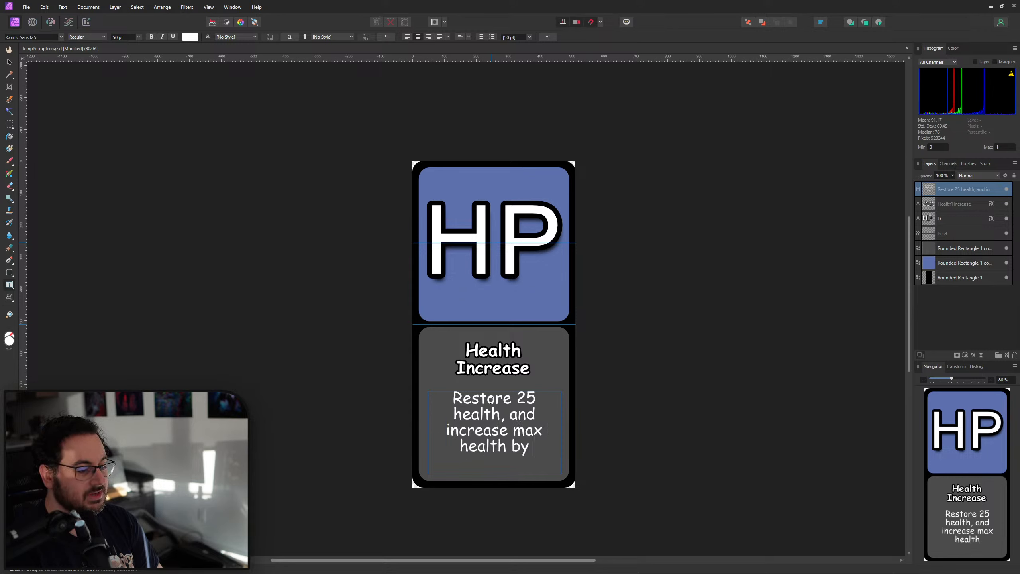
type("25")
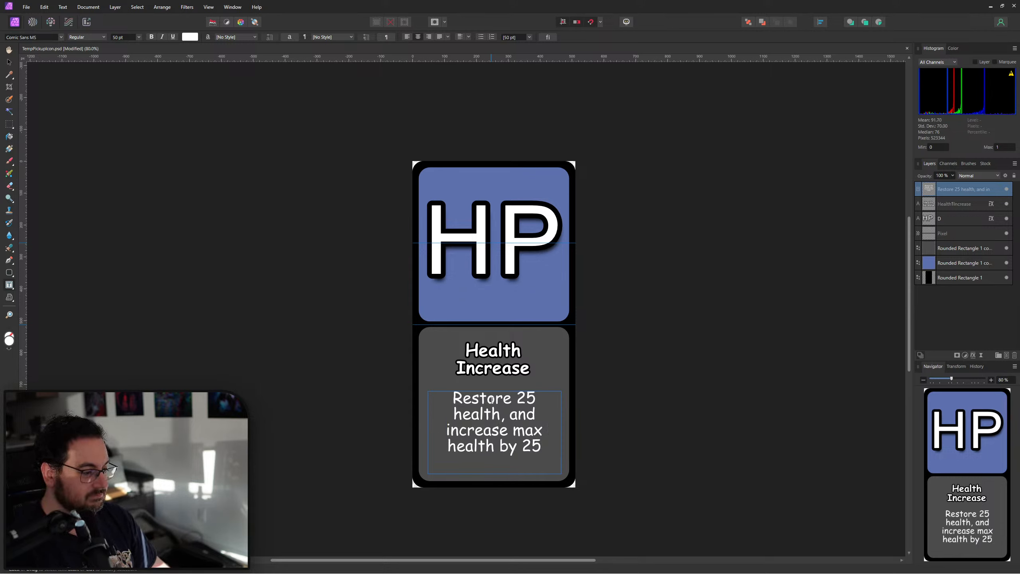
type(".")
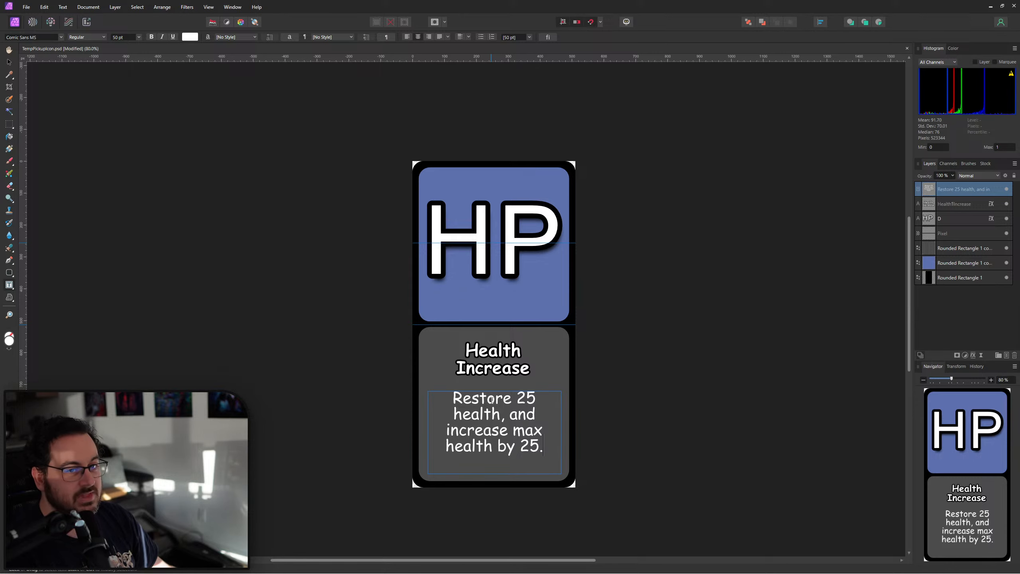
key("Escape")
key("v")
left_click(246, 239)
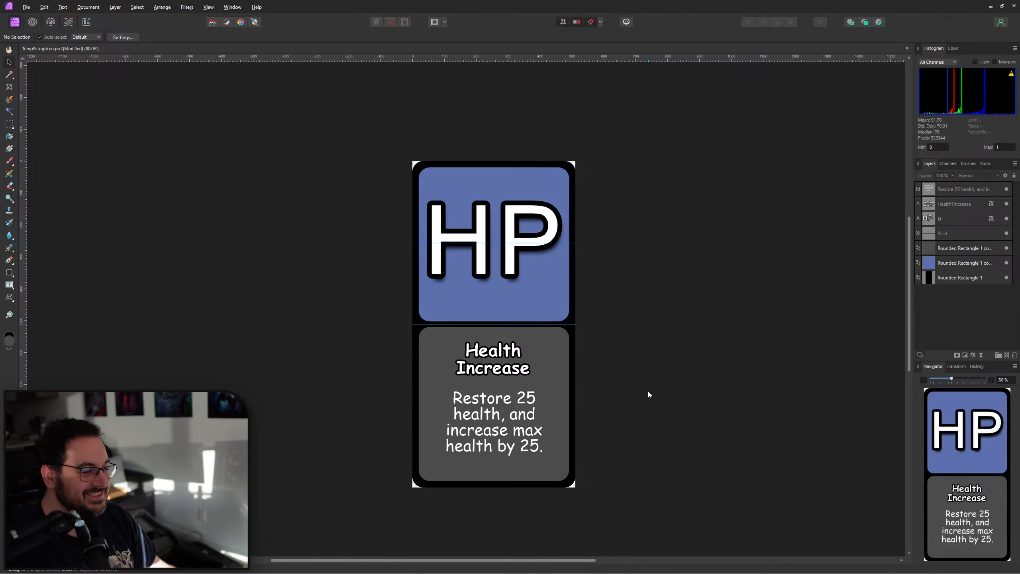
Export the health card as a PNG named T_Passive_HealthUp.png in the AbilityIcons folder.
key("ctrl+alt+shift+w")
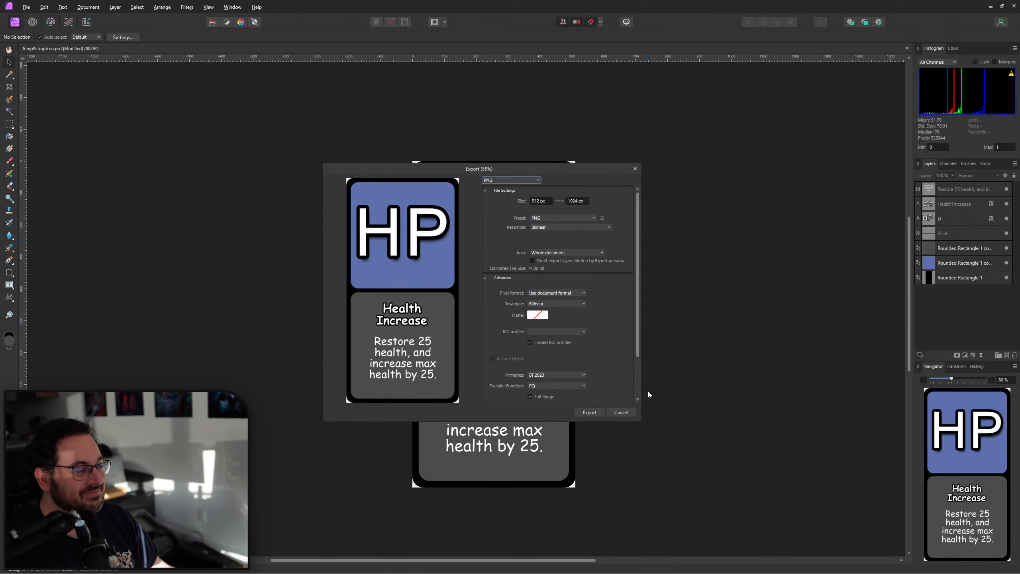
left_click(589, 412)
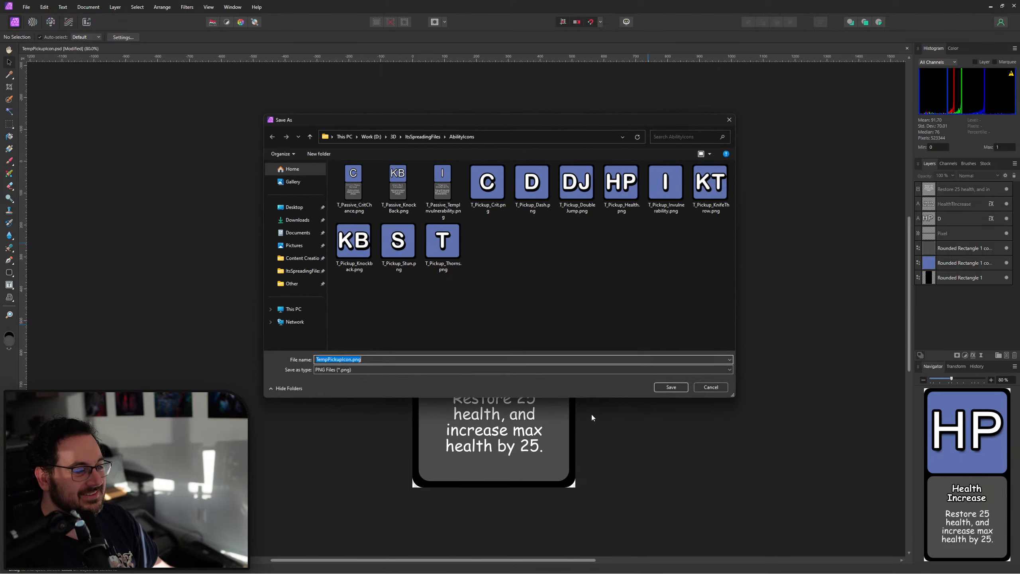
left_click(442, 187)
left_click(338, 360)
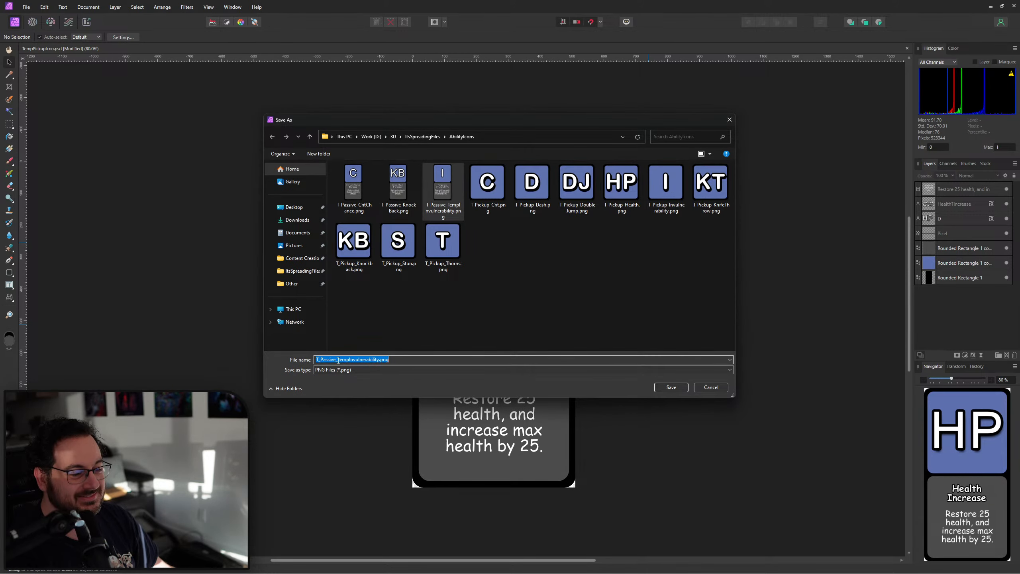
left_click_drag(338, 360, 378, 372)
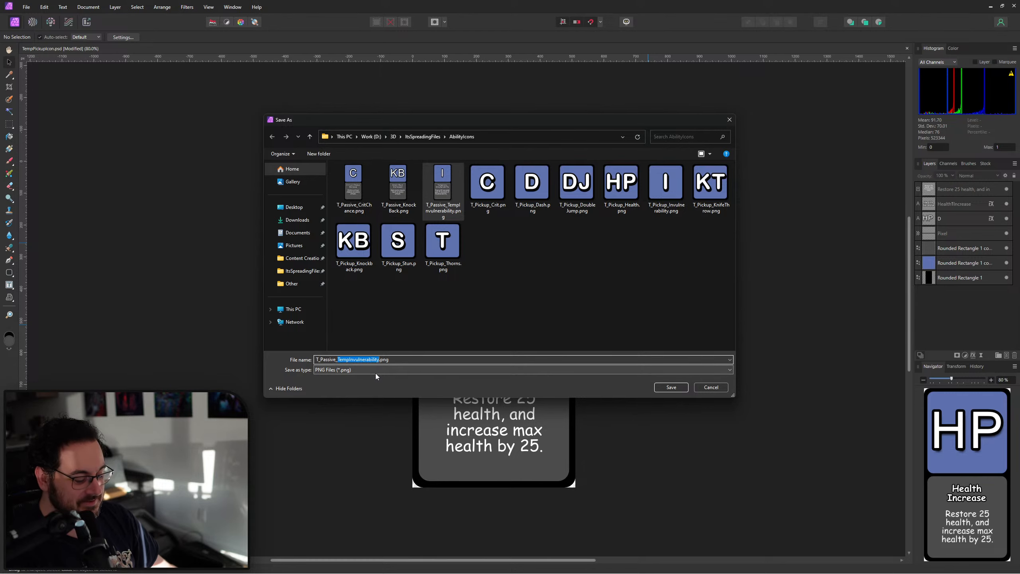
type("HealthUp")
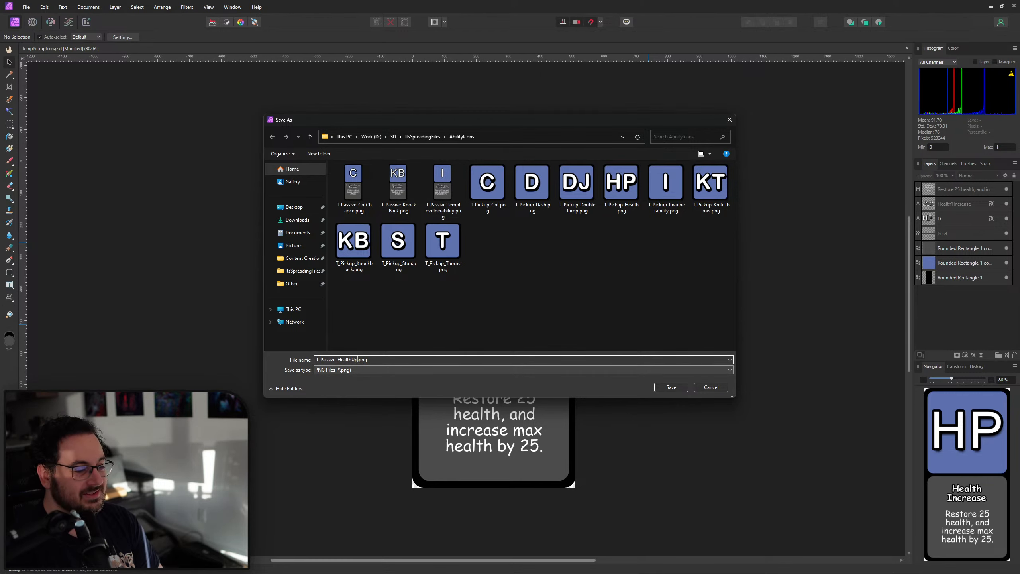
key("Return")
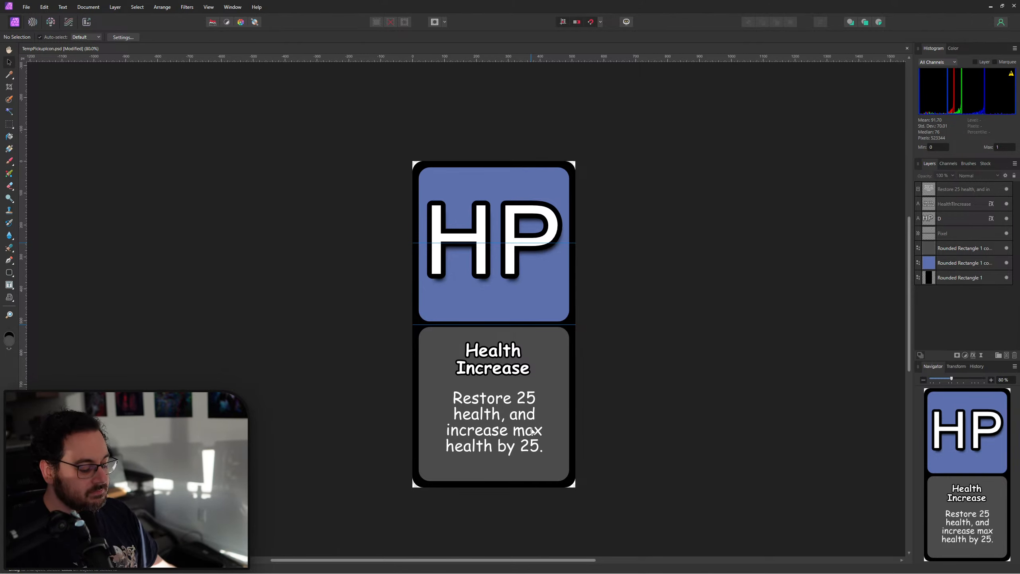
key("ctrl+alt+shift+w")
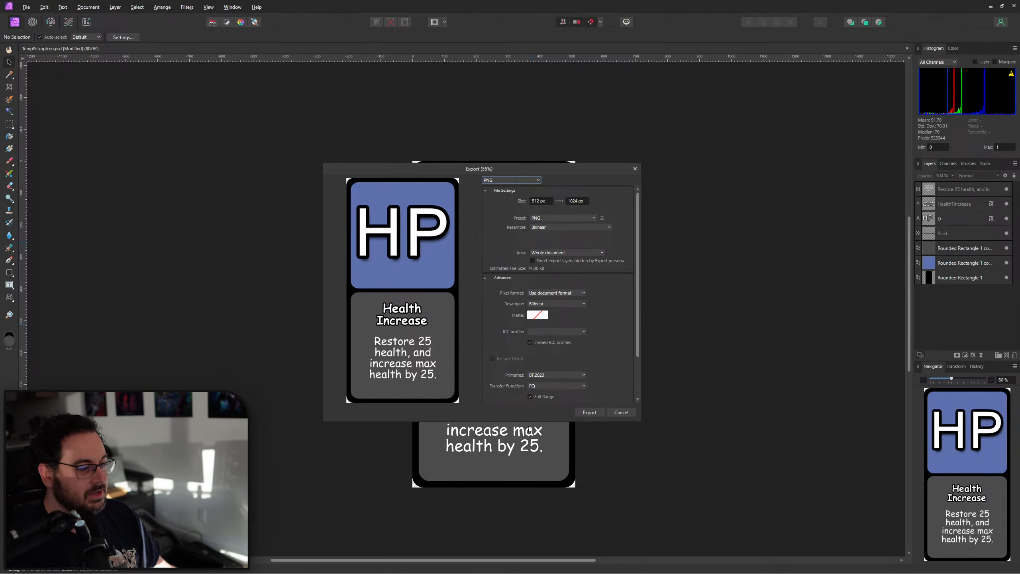
left_click(588, 413)
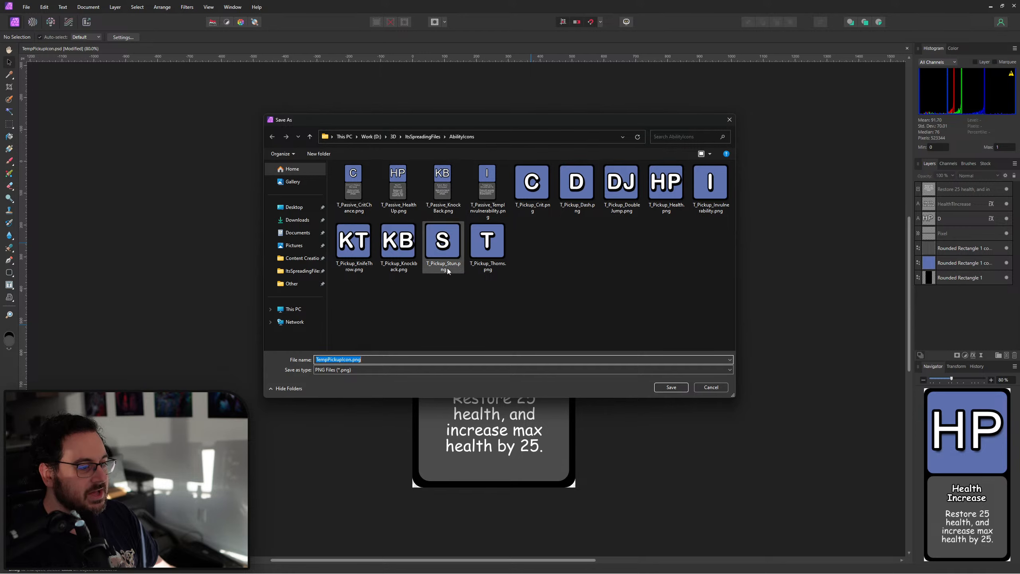
left_click(721, 388)
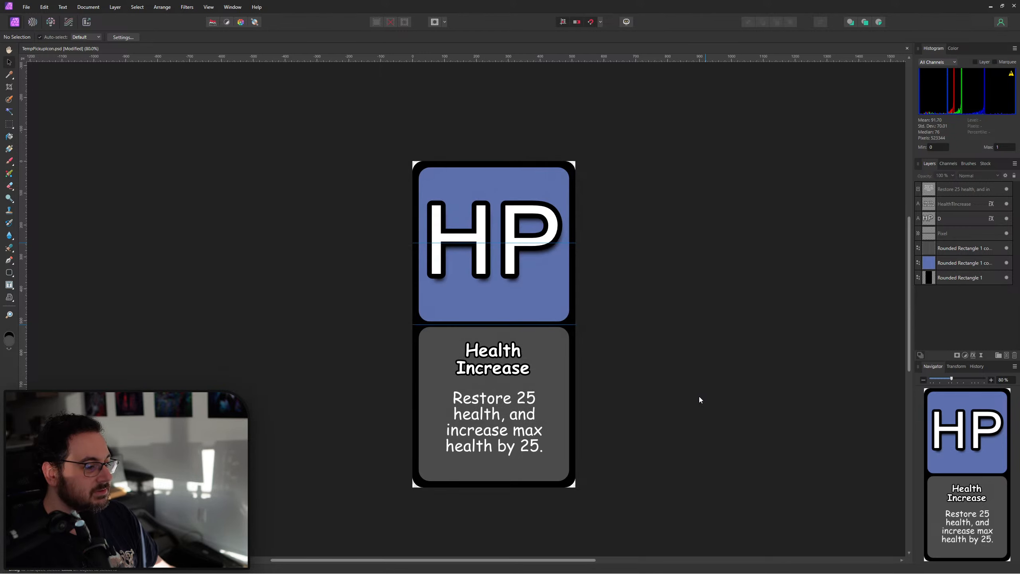
Change the card's large icon letters to S and reword the two-line title to "Stun Chance Increase".
double_click(472, 238)
key("ctrl+a")
type("S")
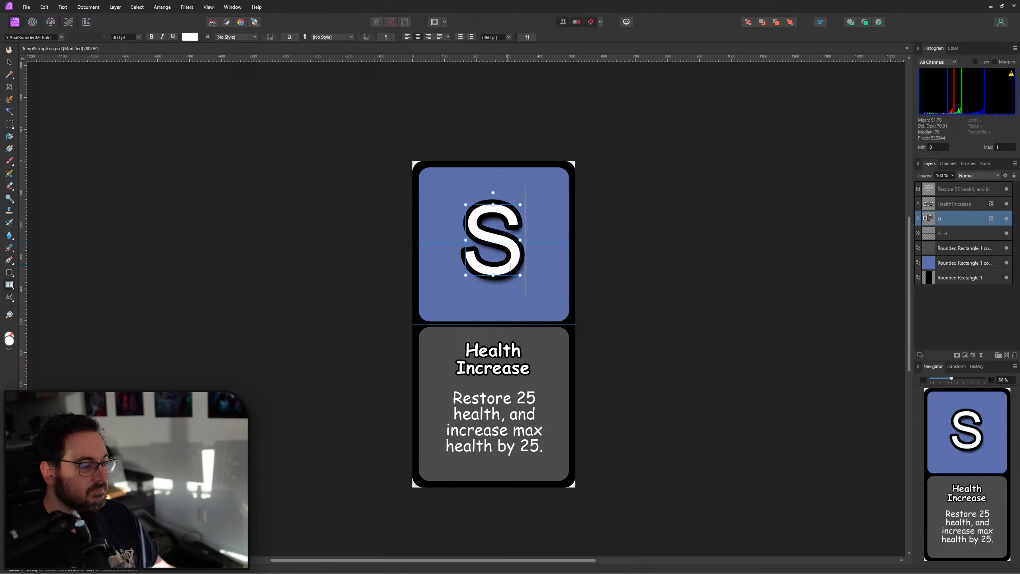
double_click(496, 352)
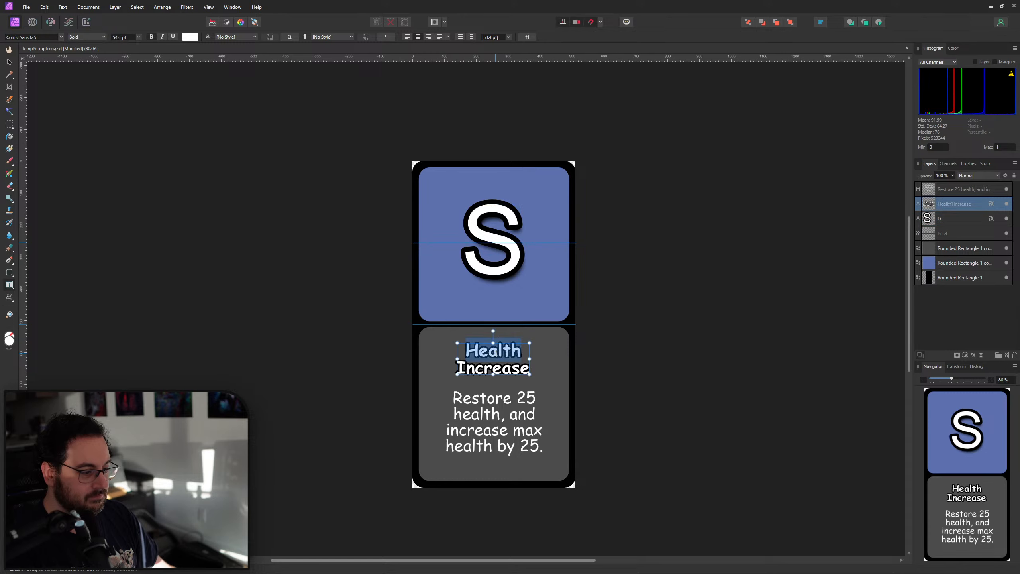
type("Stun Chance")
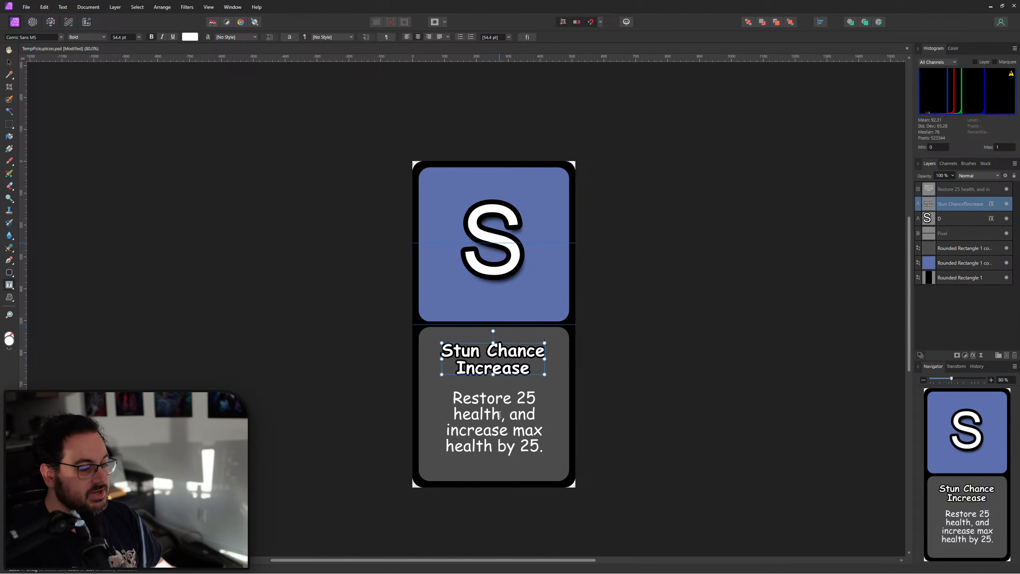
Replace the card's description text with "Additional 15% chance to stun enemy".
double_click(495, 398)
left_click(496, 397)
left_click(496, 397)
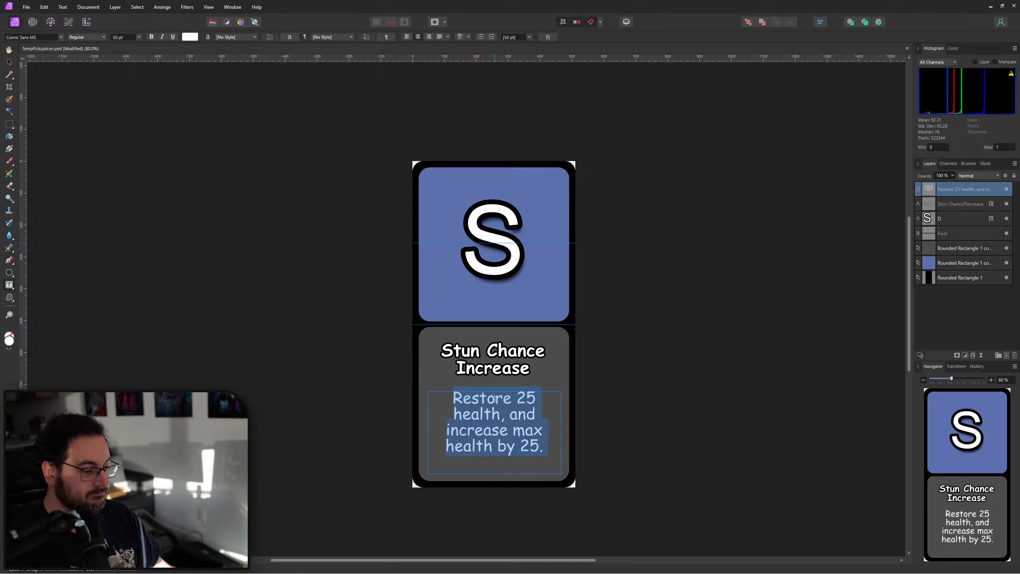
type("Additi")
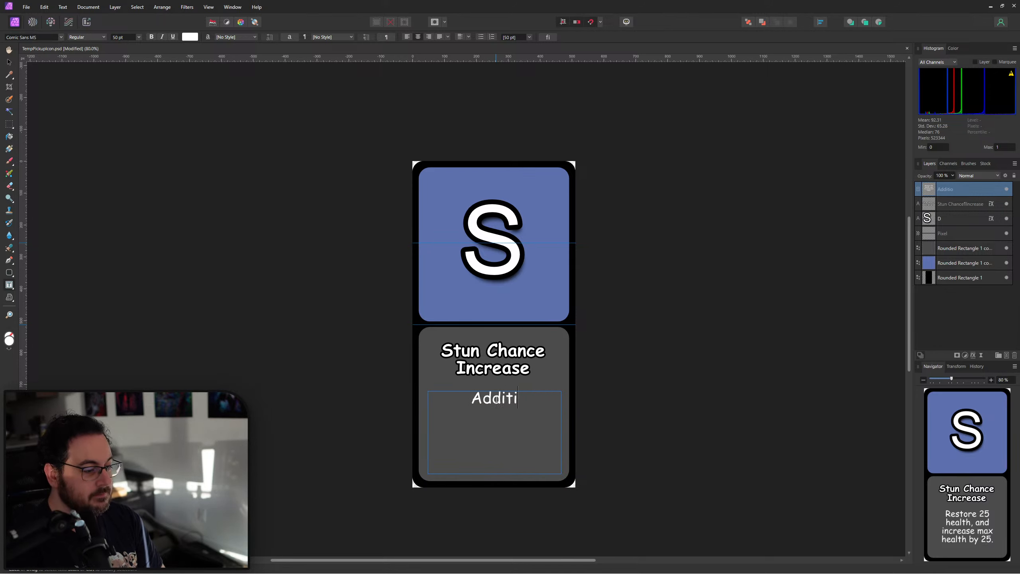
type("onal 20")
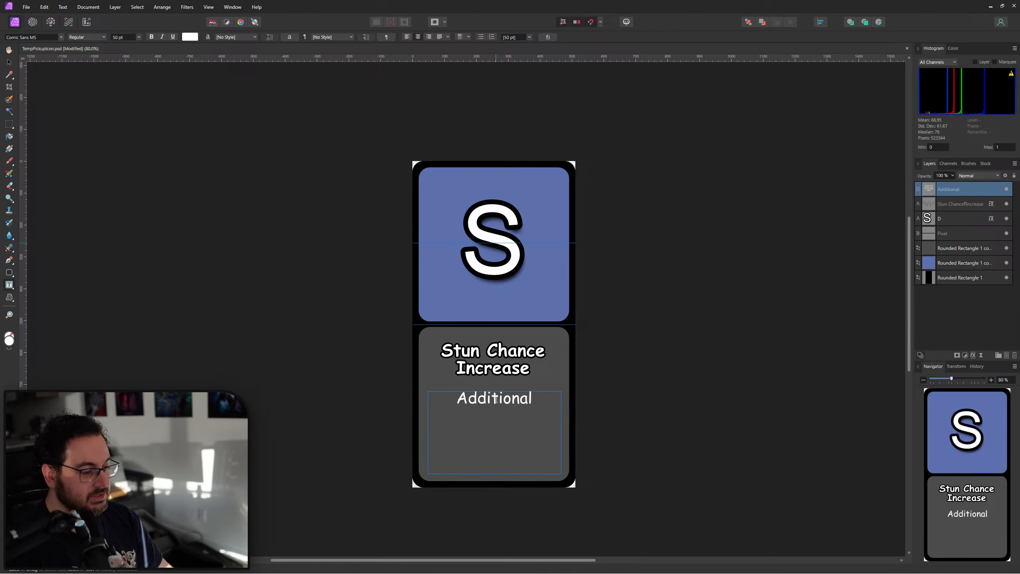
key("BackSpace")
key("BackSpace")
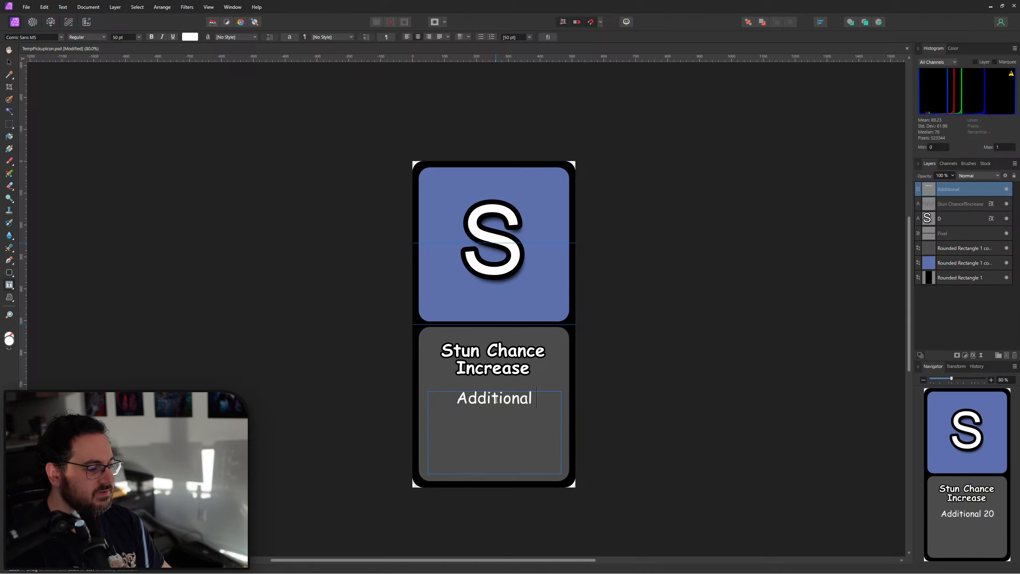
type("15%")
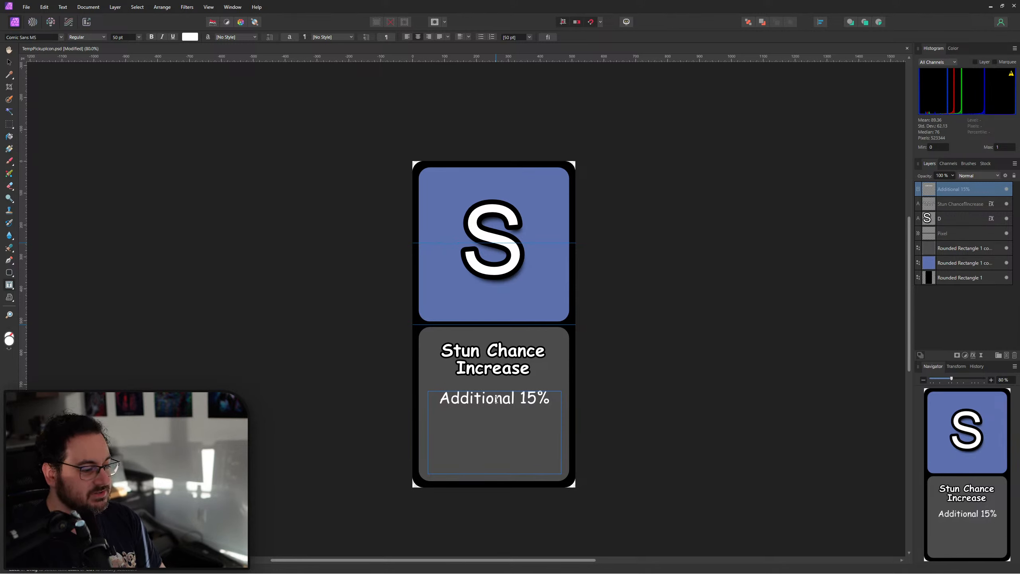
type(" chance")
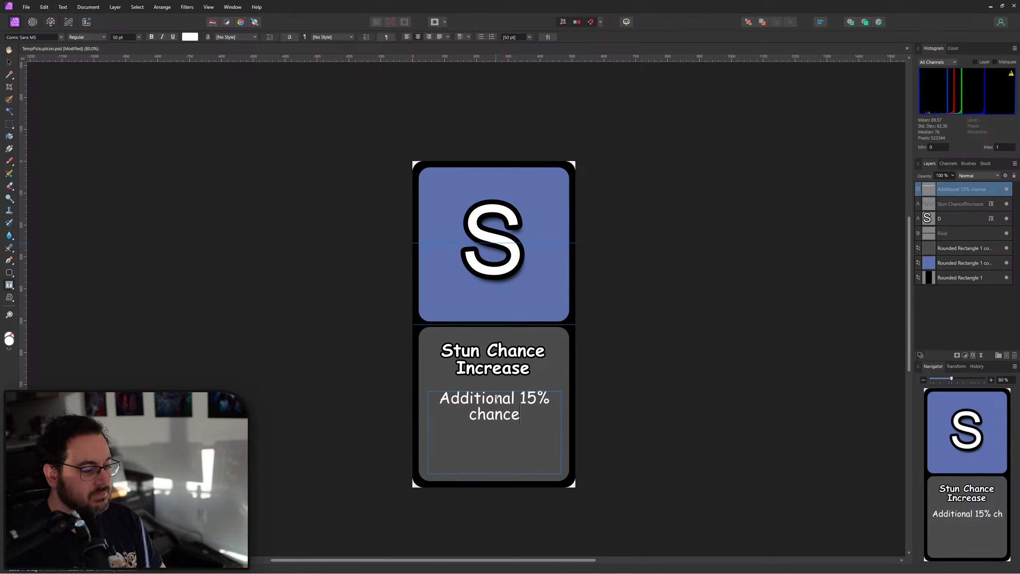
type(" to stun enemy")
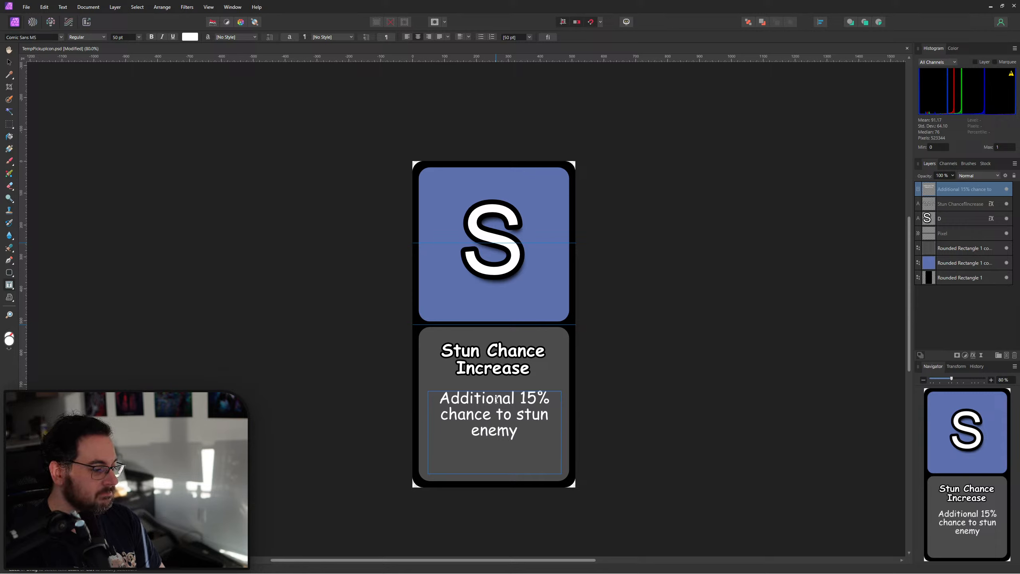
Extend the description with ". Works off stun cooldown.".
type(". Works")
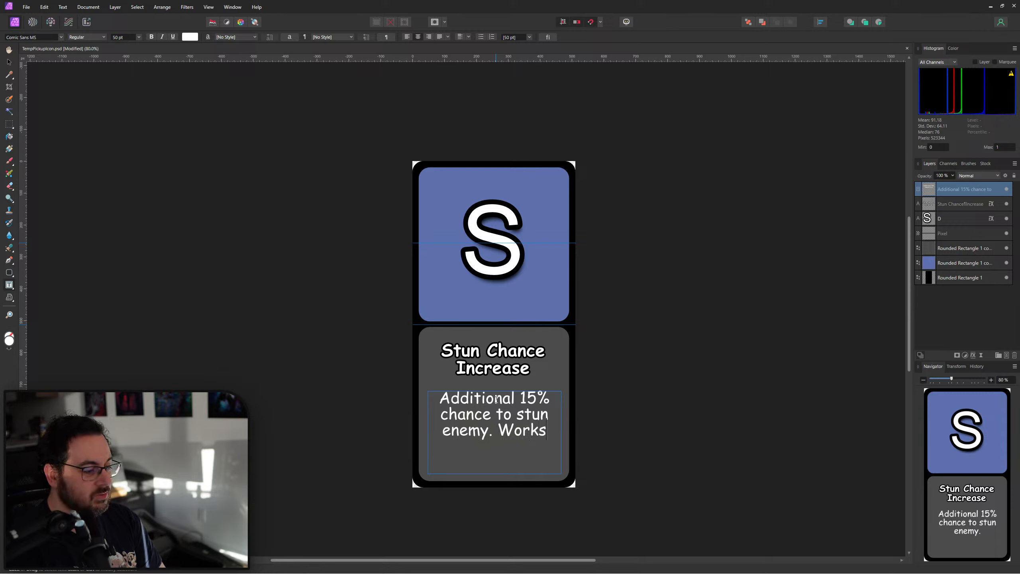
type(" off")
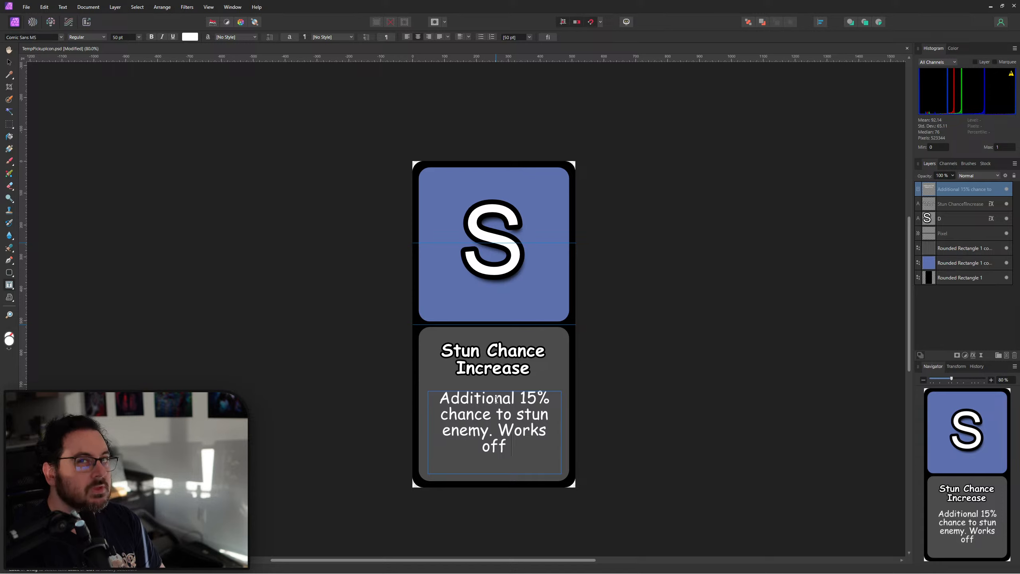
type("stun ")
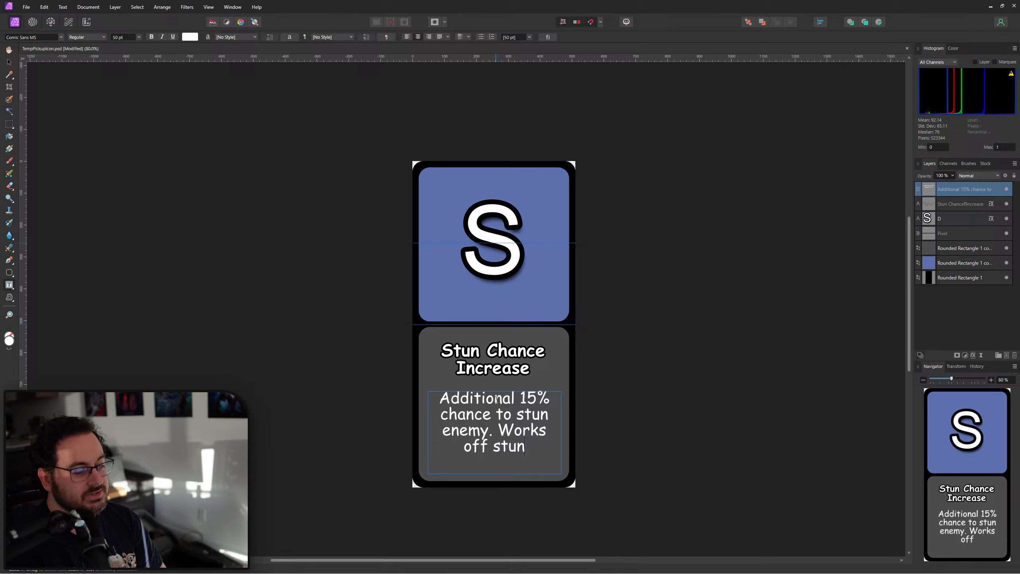
type("coo")
type("nemy.")
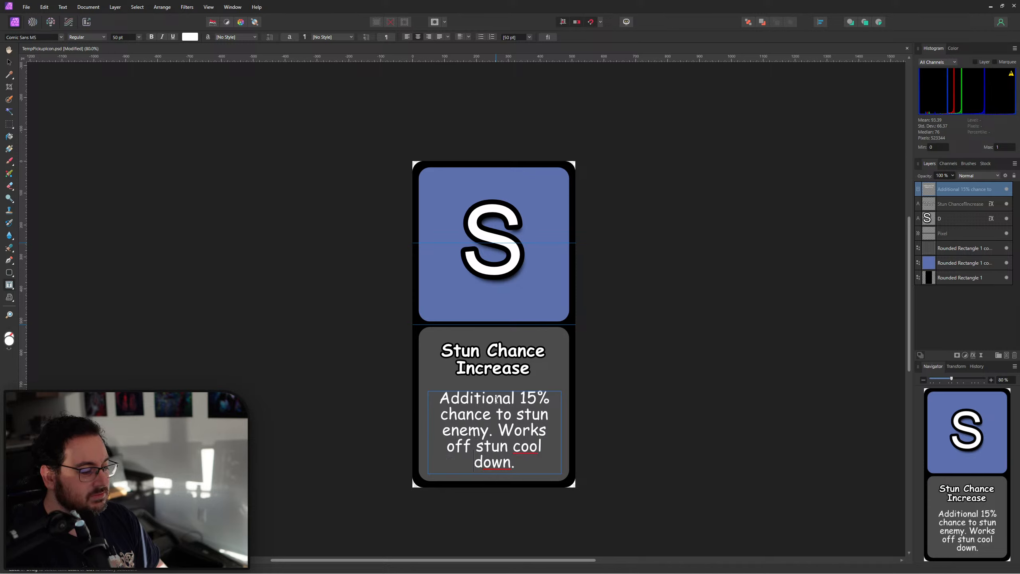
key("BackSpace")
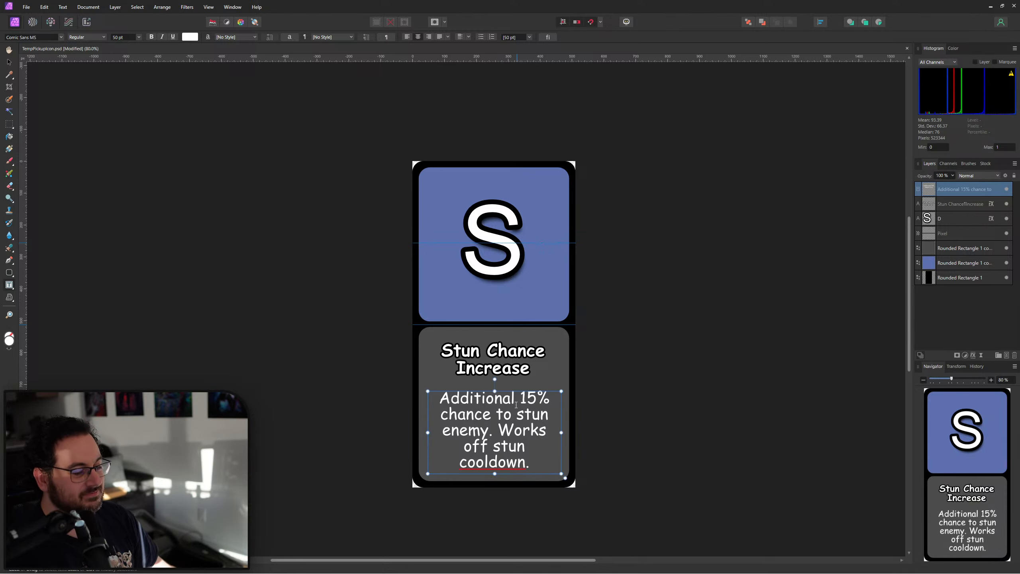
Replace the flagged word "cooldown" with the spelling suggestion "cool-down" and deselect the text.
right_click(512, 466)
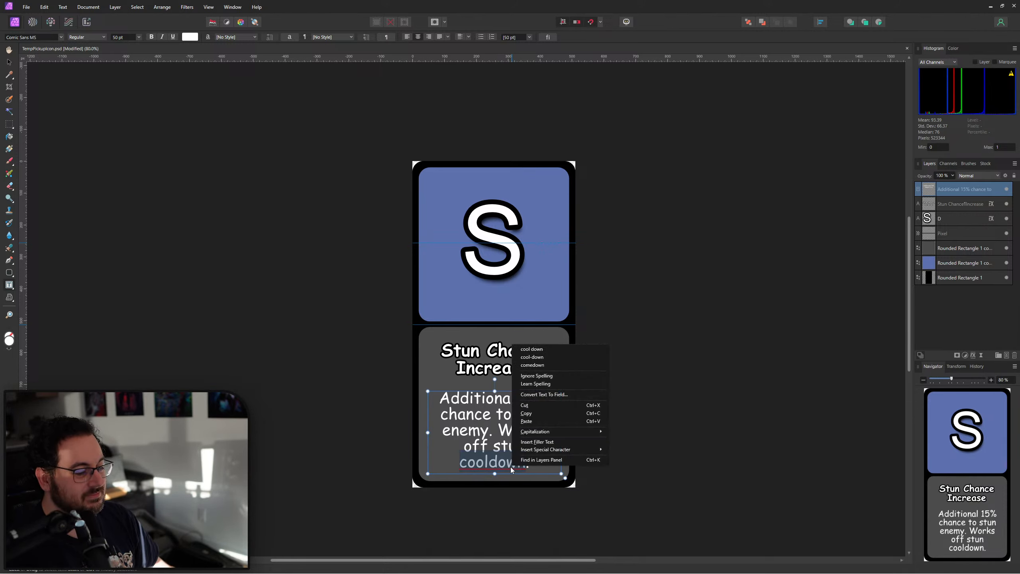
left_click(546, 357)
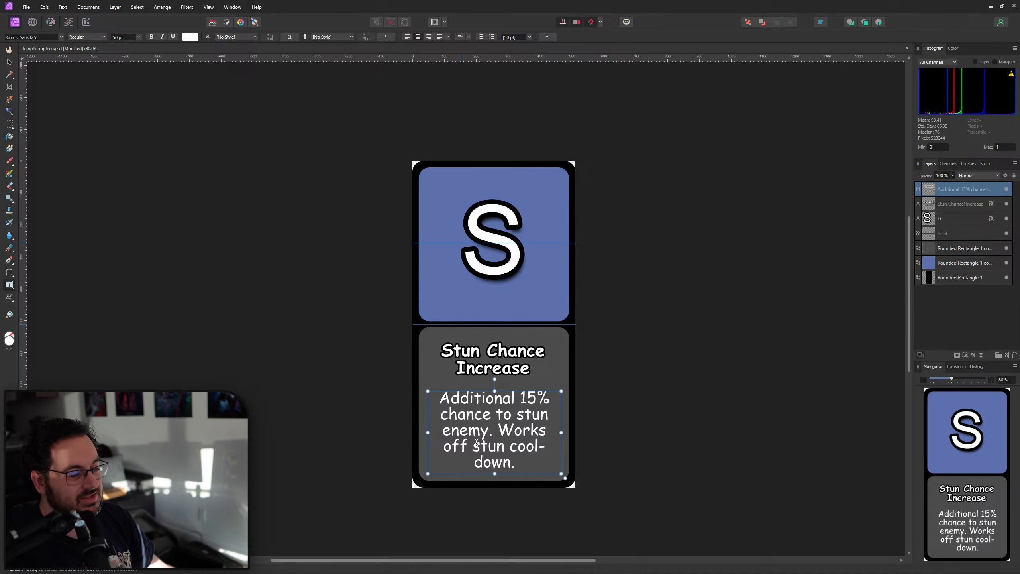
left_click(9, 62)
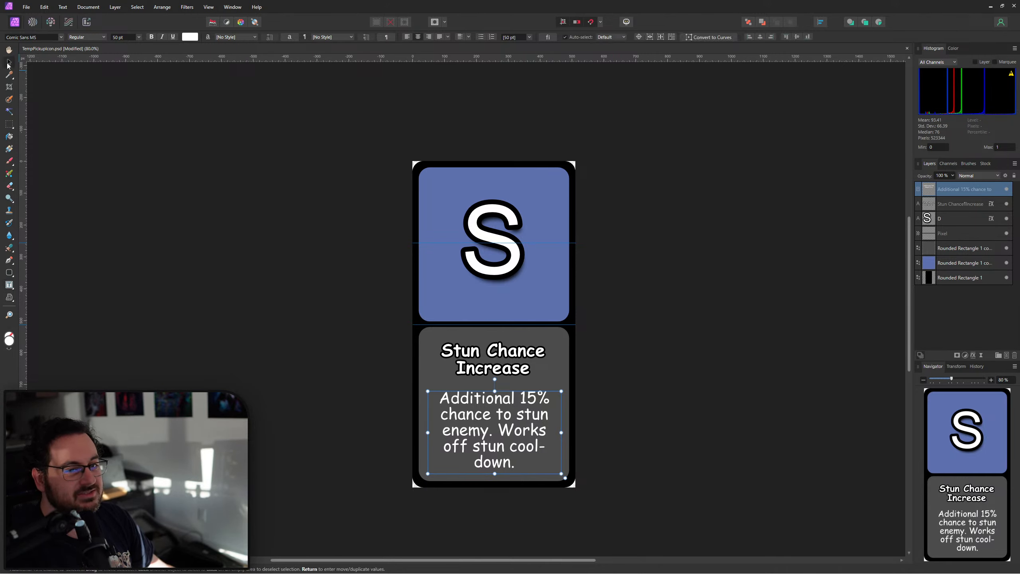
left_click(698, 326)
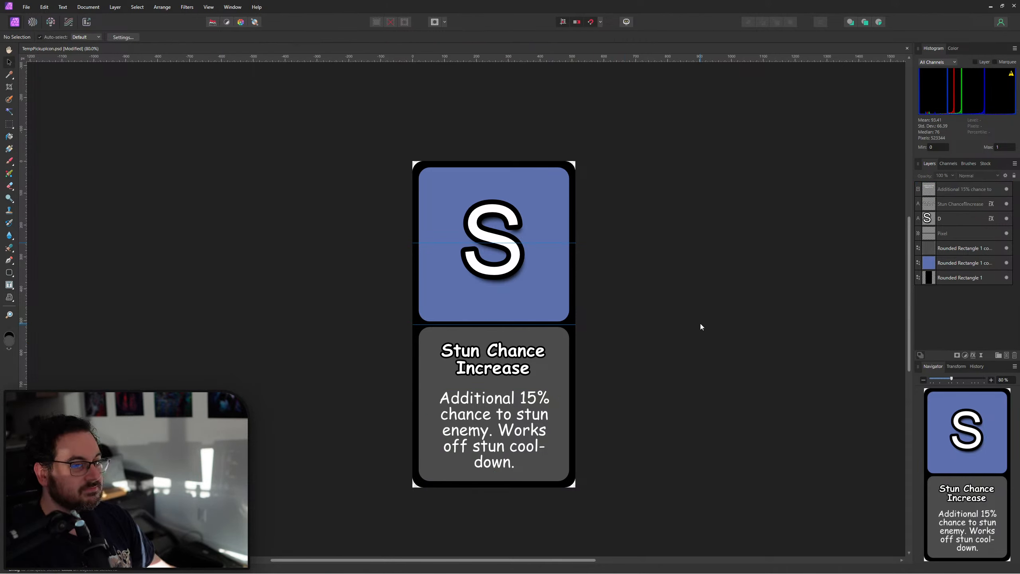
Export the stun card as a PNG named T_Passive_StunChance.png in the AbilityIcons folder.
key("ctrl+alt+shift+w")
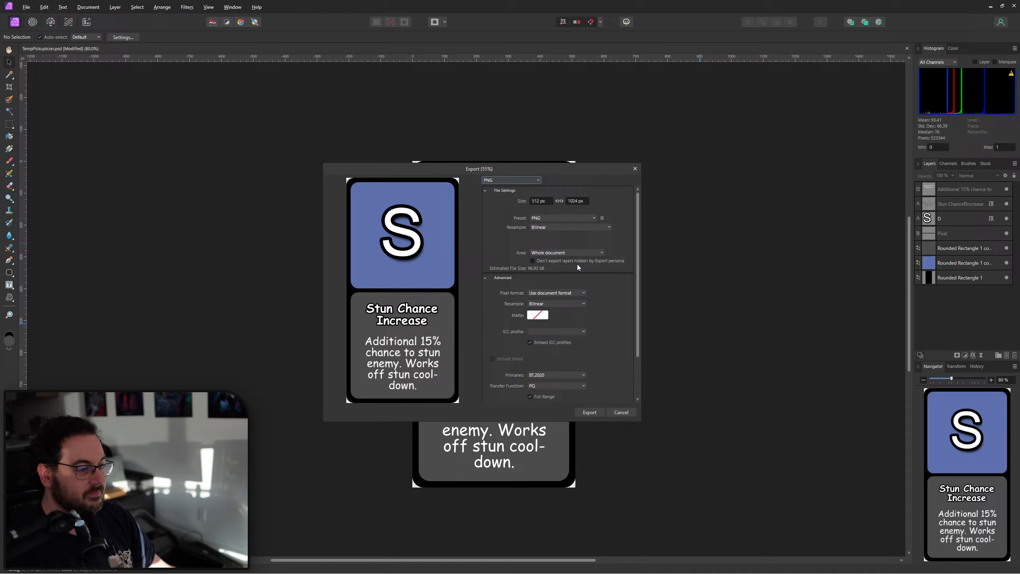
left_click(589, 411)
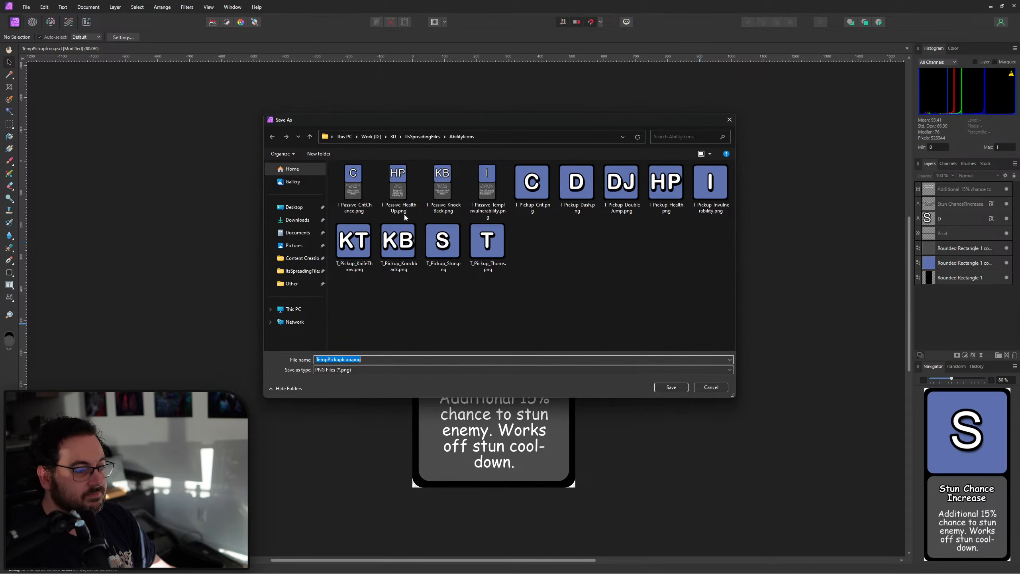
left_click(354, 185)
left_click(340, 359)
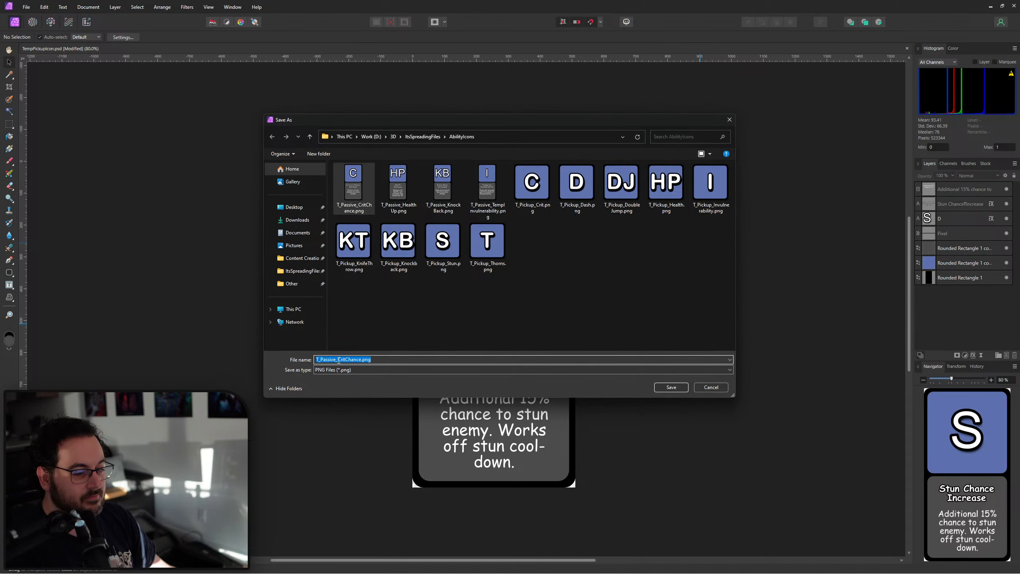
mouse_move(339, 360)
left_mouse_down()
mouse_move(354, 362)
mouse_move(345, 369)
left_mouse_up()
type("Stun")
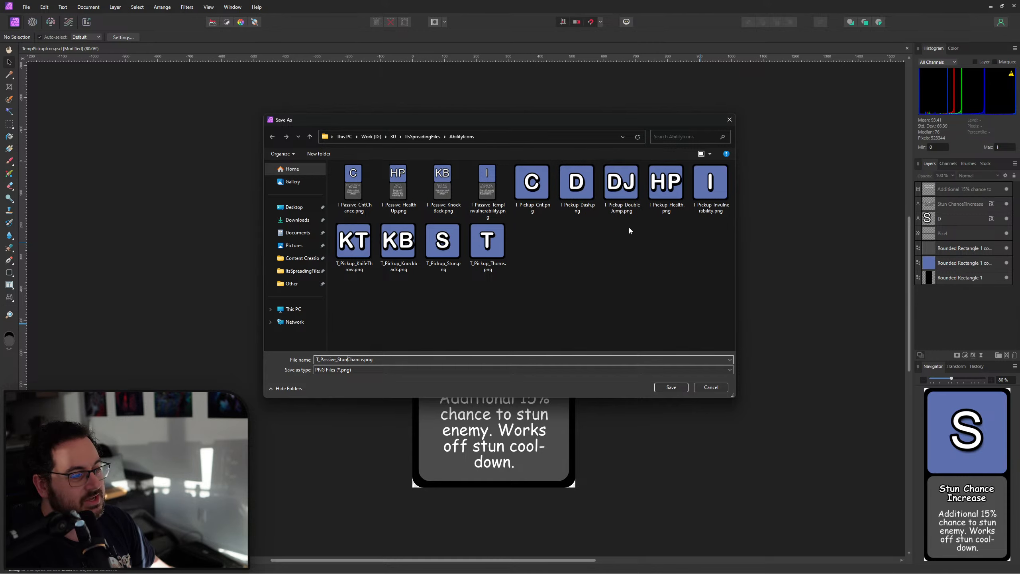
left_click(670, 387)
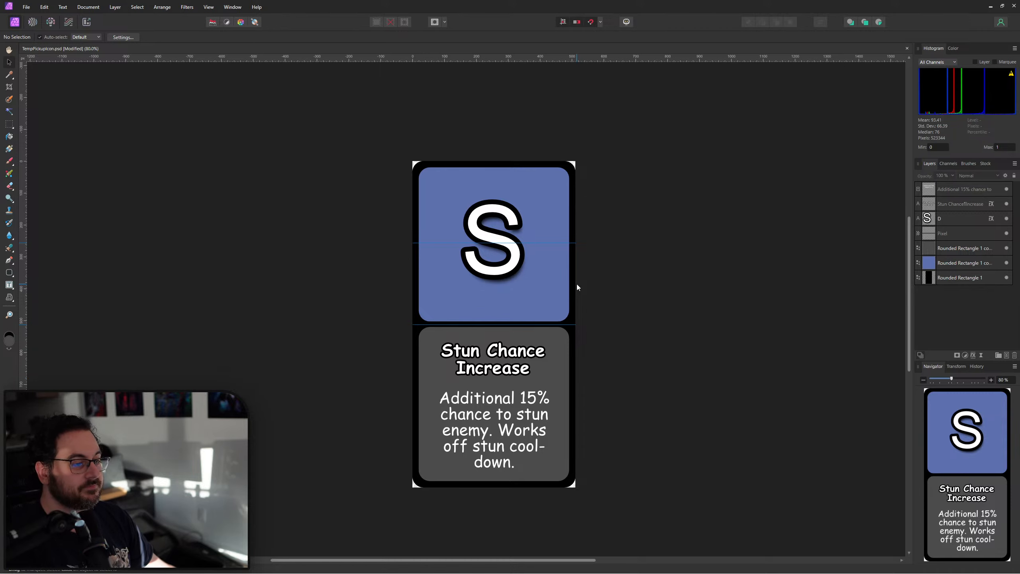
Save the card document as TempPickupIcon_Vertical.afphoto in the AbilityIcons folder and close the image editor.
left_click(27, 6)
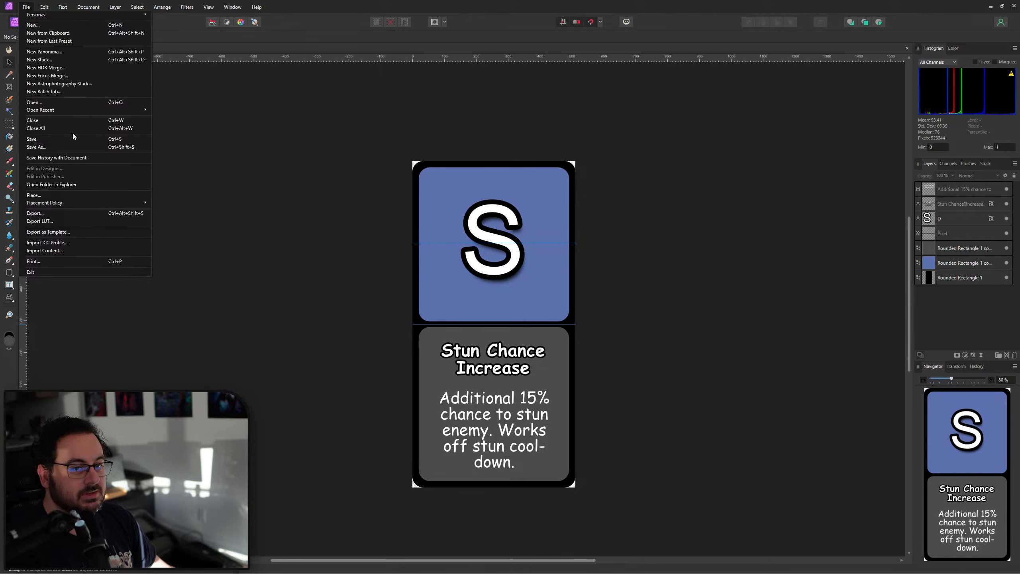
left_click(73, 147)
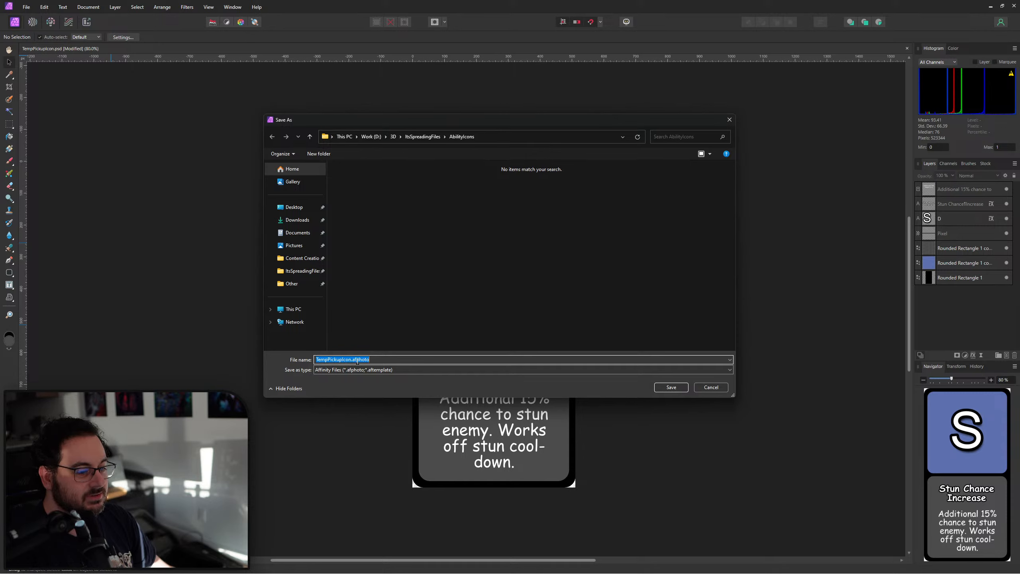
left_click(351, 360)
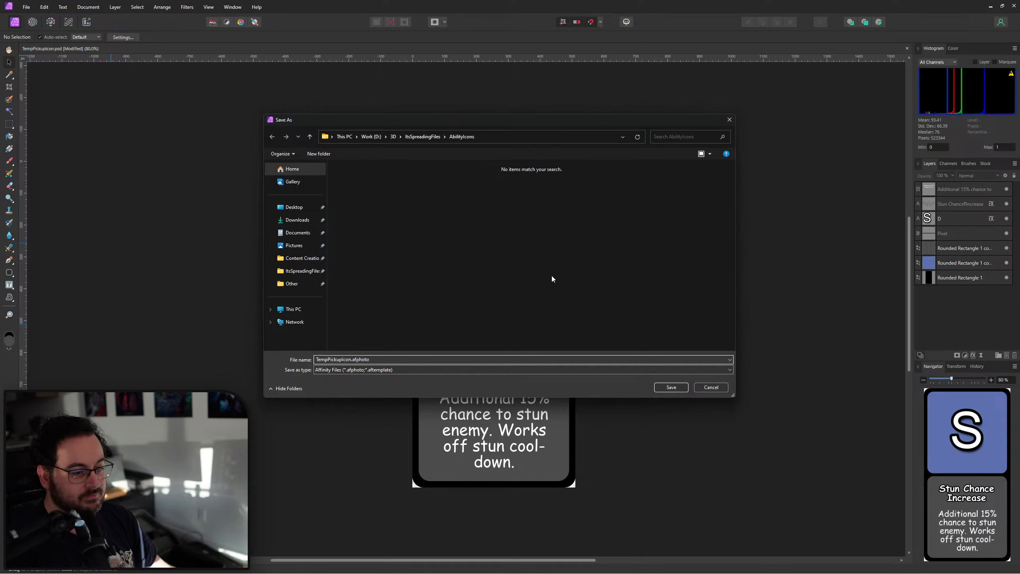
type("_Vertical")
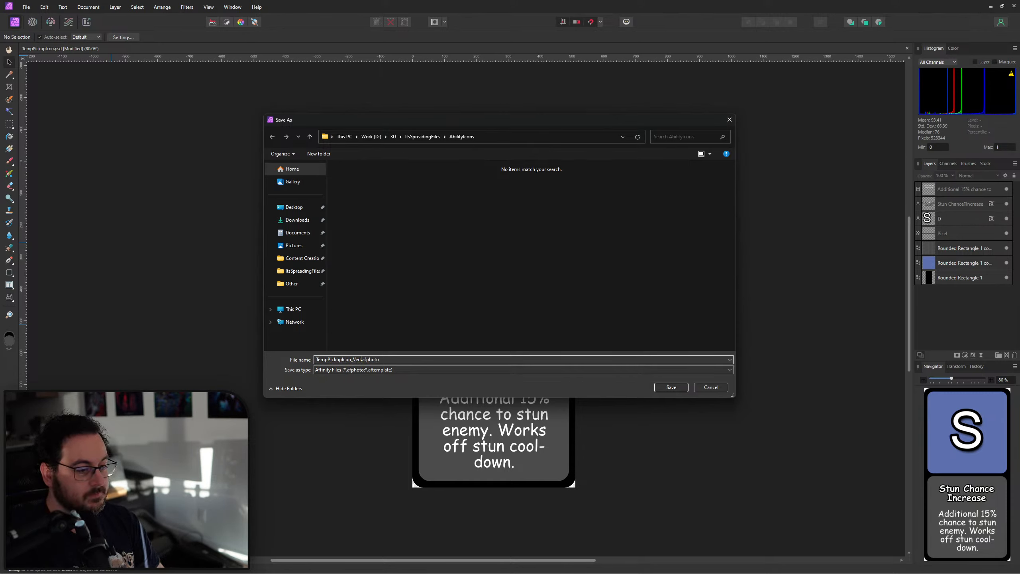
key("Return")
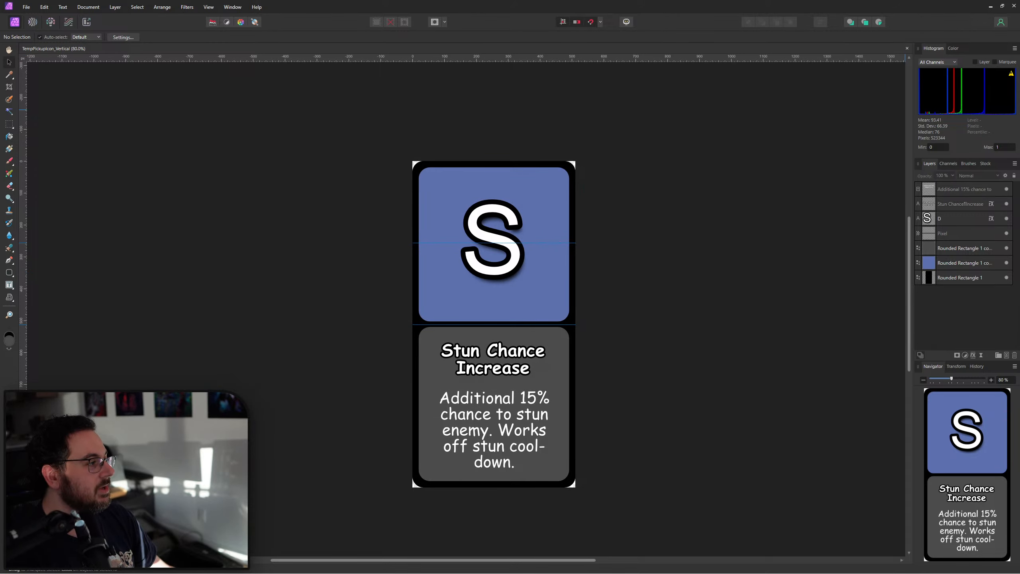
left_click(1012, 7)
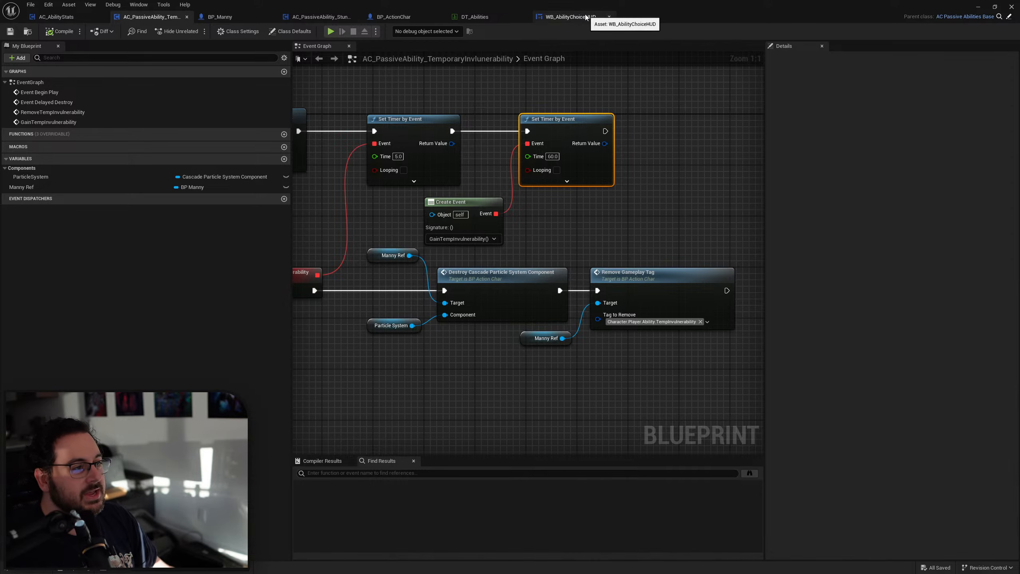
In Unreal Editor, close the AC_AbilityStats, temporary invulnerability and stun chance component assets, keeping DT_Abilities open.
left_click(570, 16)
left_click(476, 16)
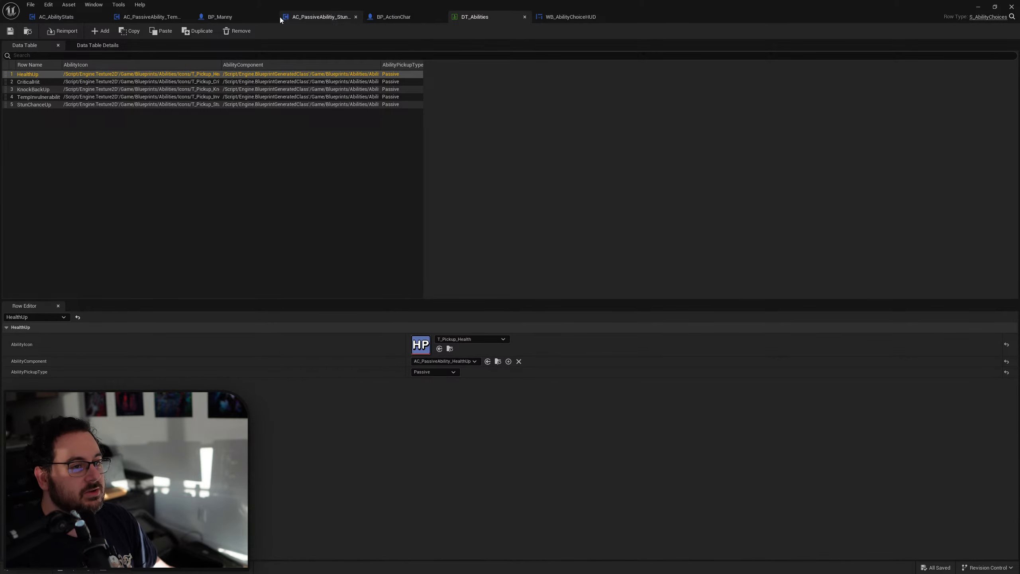
middle_click(144, 16)
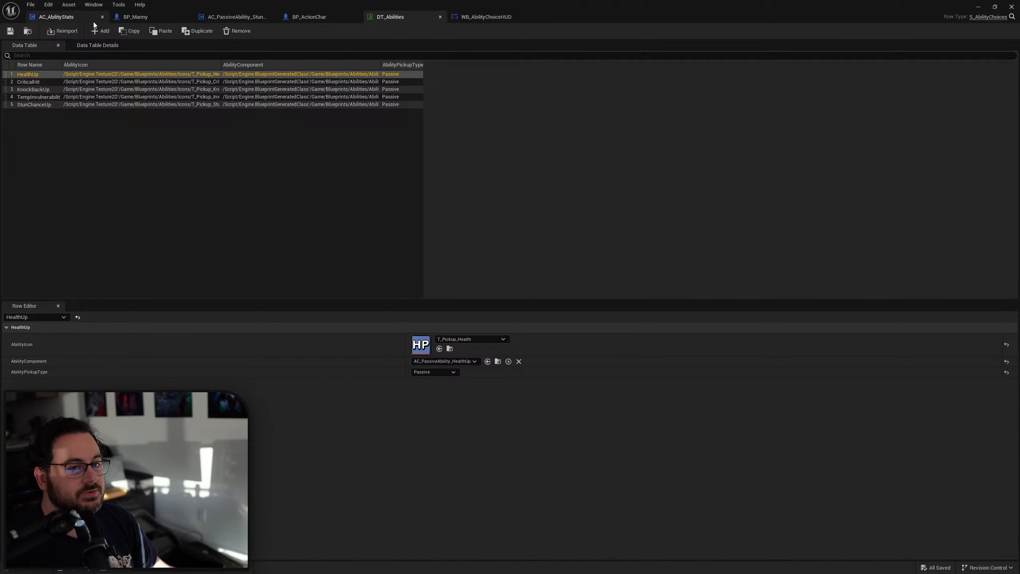
middle_click(65, 18)
middle_click(168, 18)
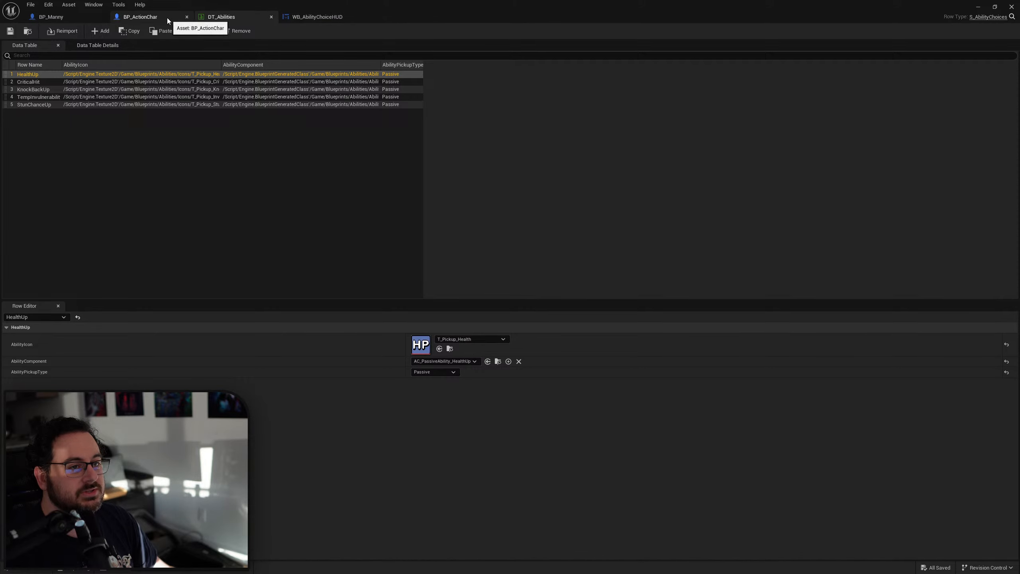
Show the WB_AbilityChoiceHUD layout in the designer and select the Option_1 button.
left_click(332, 17)
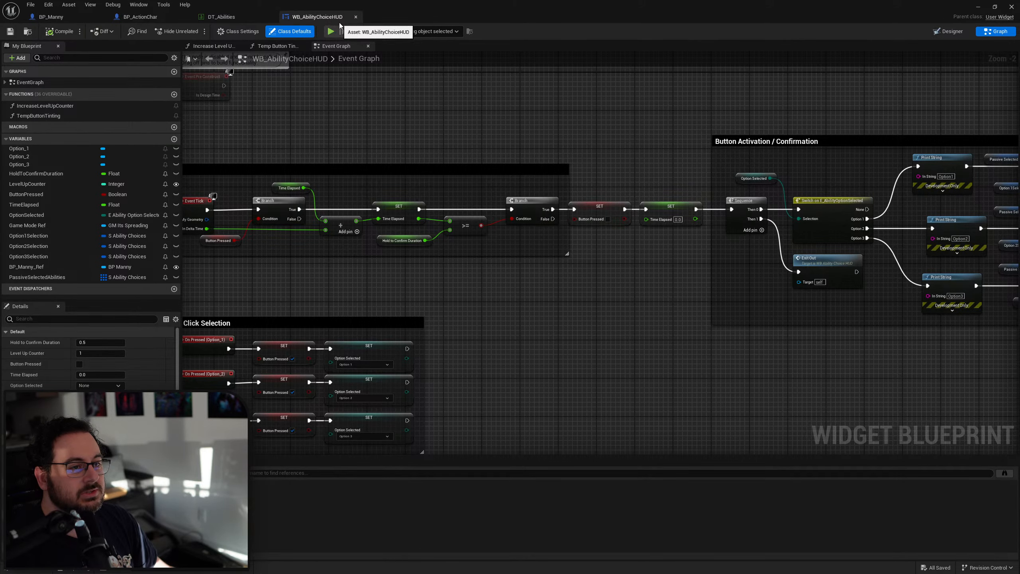
left_click(947, 31)
left_click(363, 318)
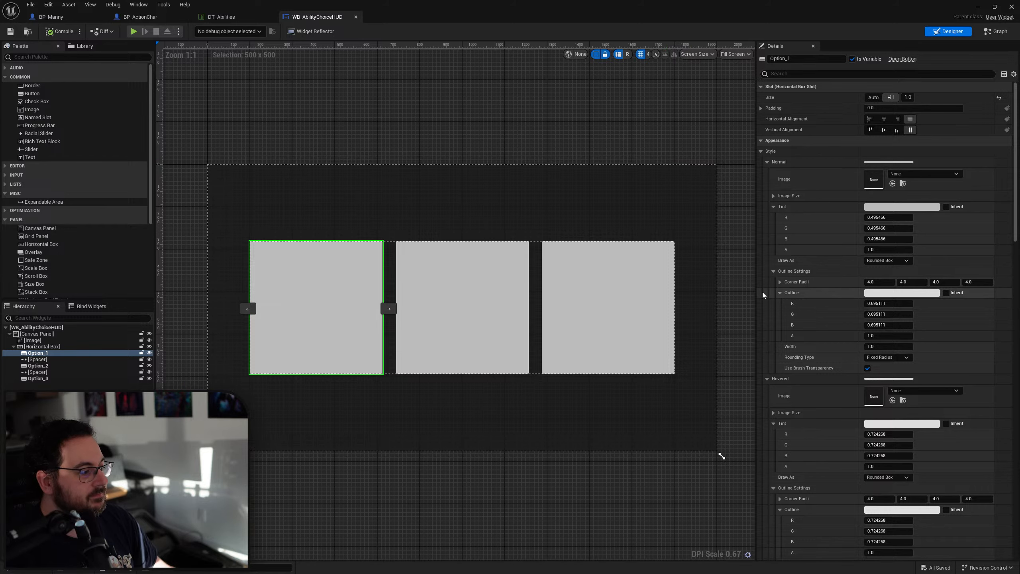
Rename the existing Icons folder inside the Abilities folder to Old_Icons.
double_click(628, 8)
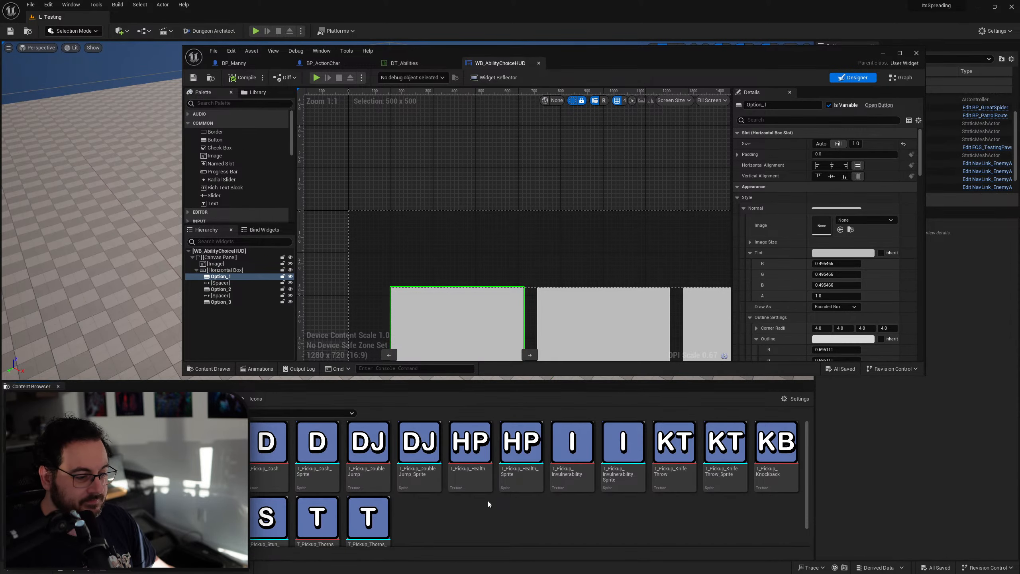
scroll(487, 500, "down", 1)
scroll(483, 507, "up", 1)
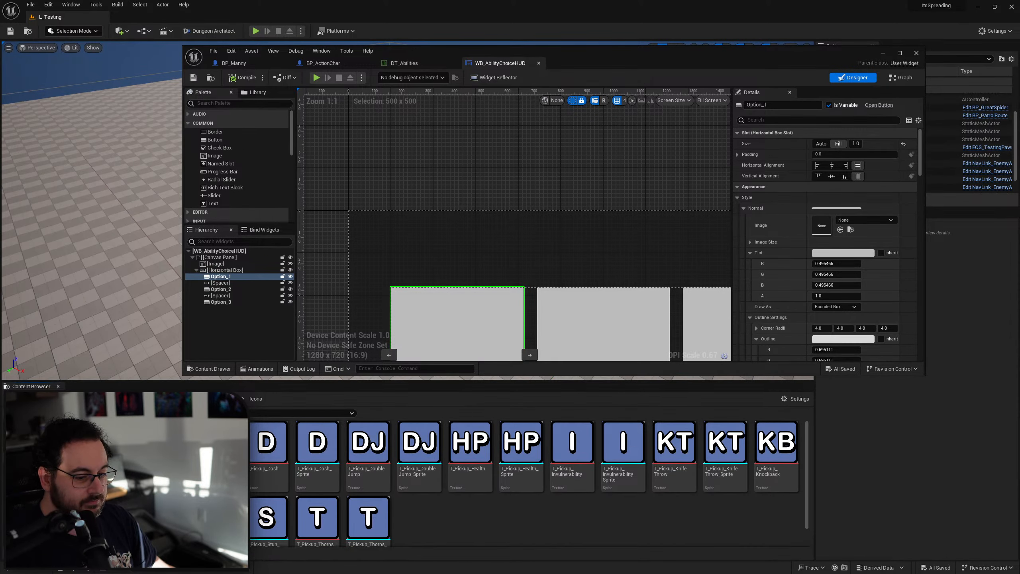
right_click(451, 514)
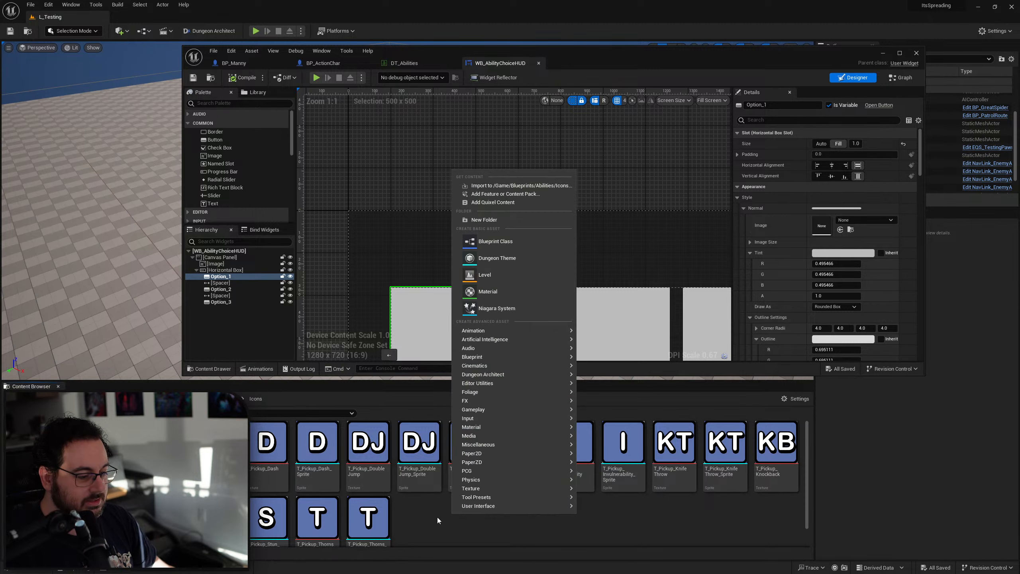
left_click(418, 522)
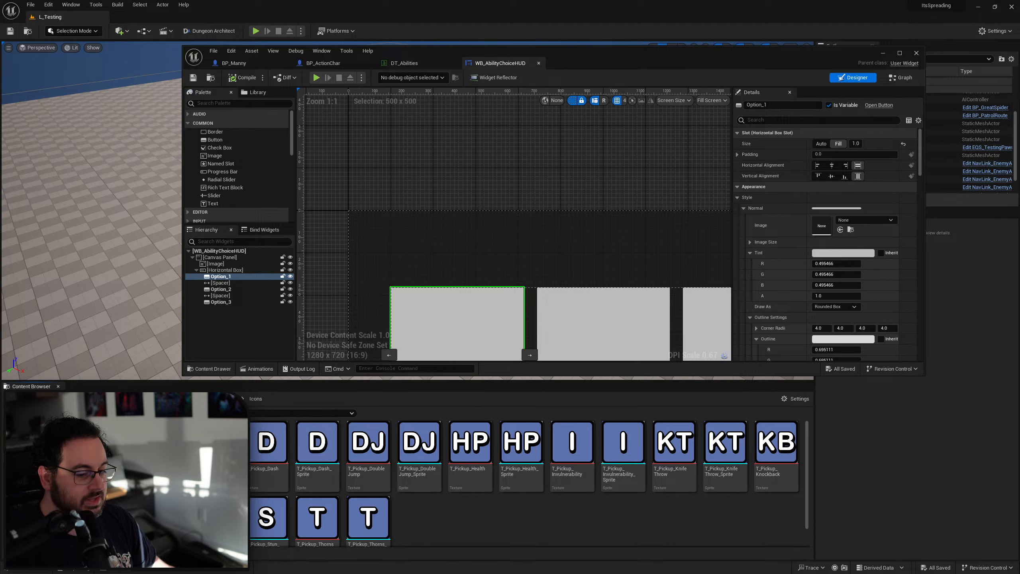
key("alt+Left")
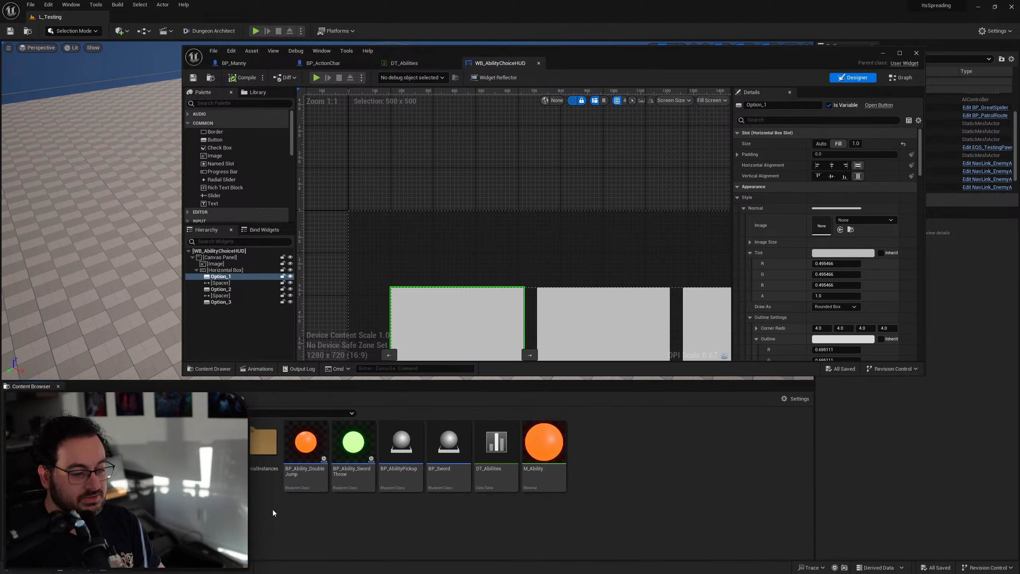
key("Return")
left_click(263, 524)
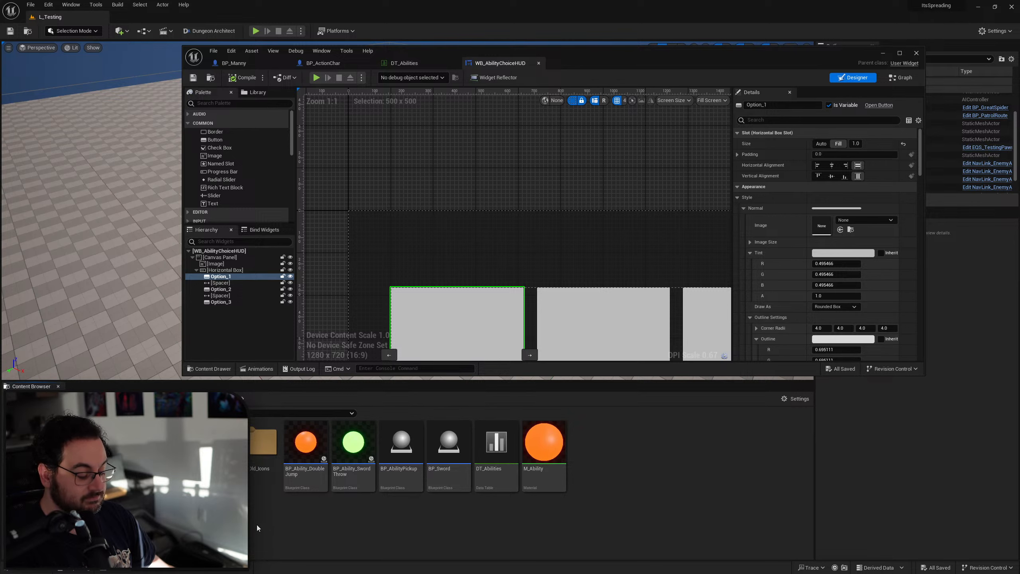
Create a new folder named Icons in the Abilities folder and open it.
key("ctrl+shift+n")
type("Icons")
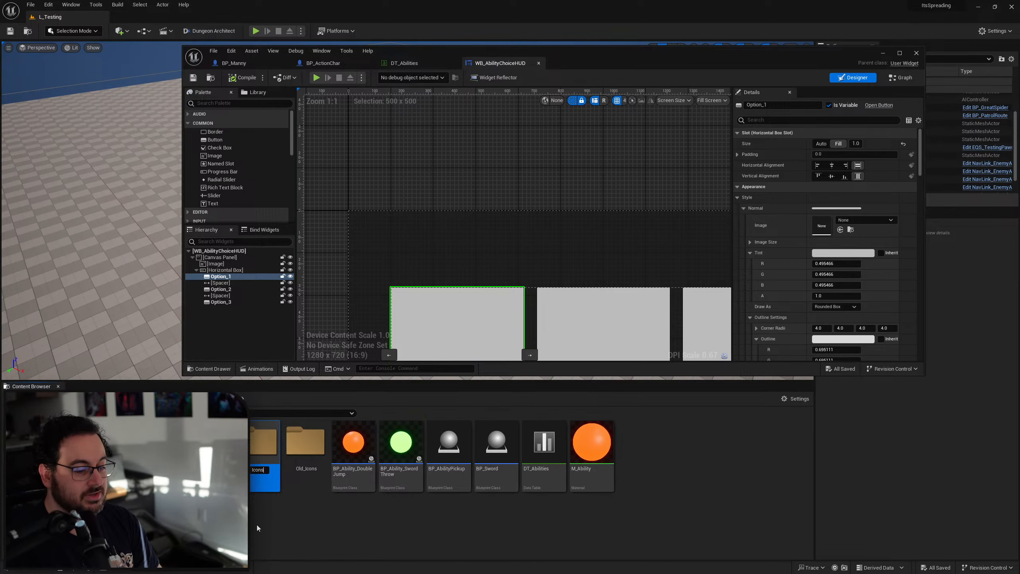
key("Return")
key("Return")
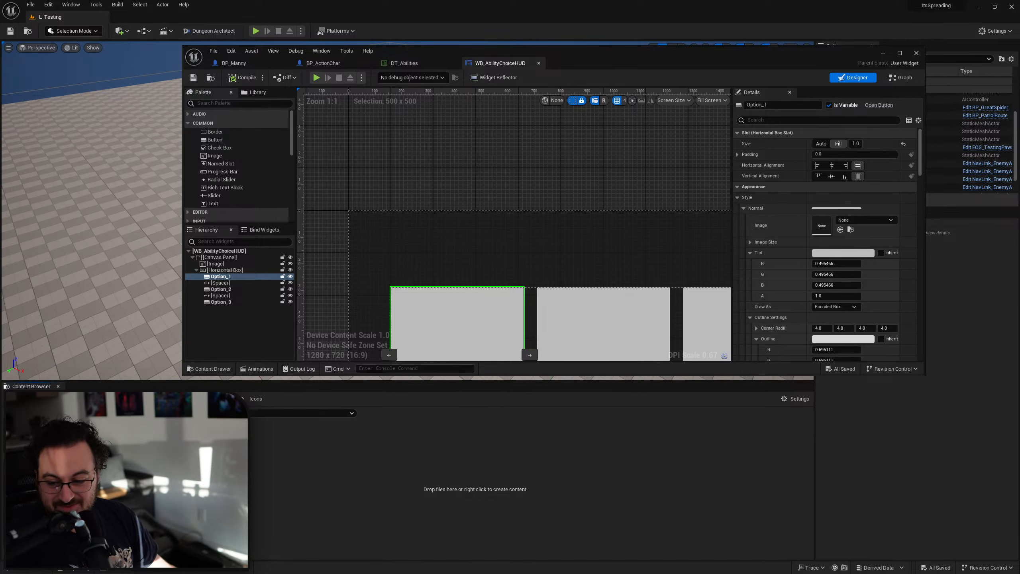
Import the five T_Passive card PNGs from the AbilityIcons folder on disk into the new Icons folder and save the textures.
key("alt+Tab")
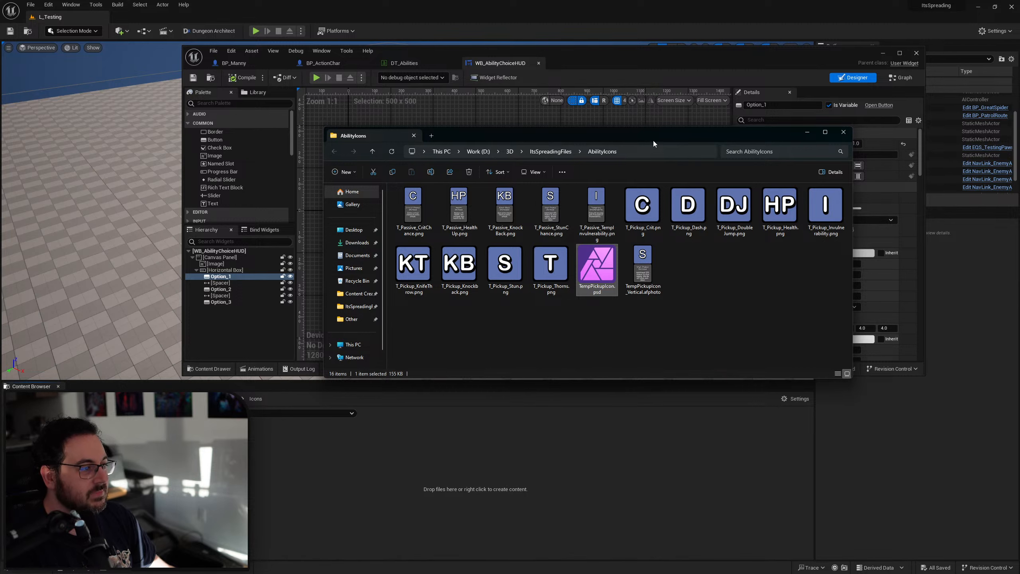
left_click_drag(623, 132, 573, 151)
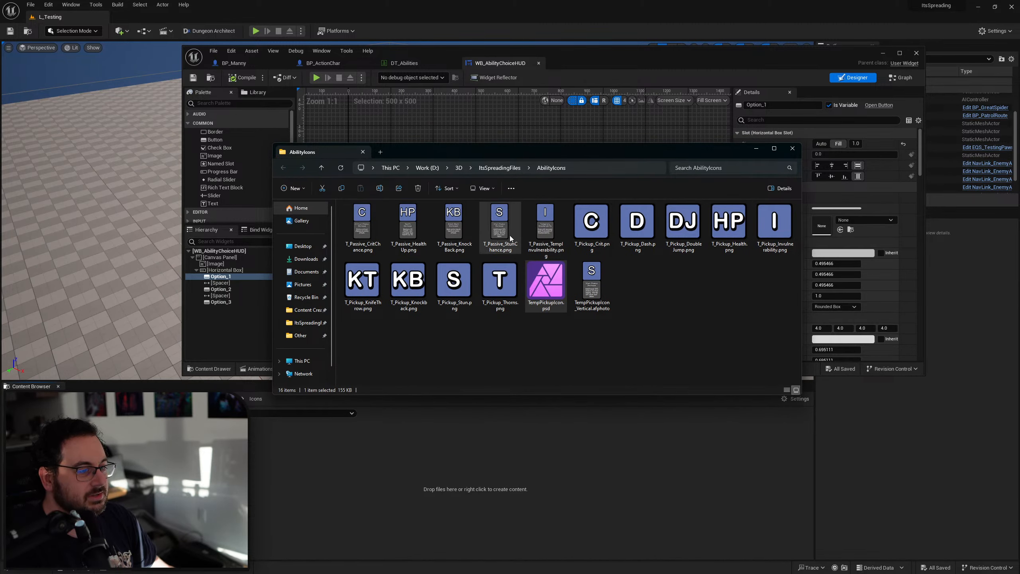
left_click(544, 232)
left_click_drag(366, 233, 361, 508, "shift")
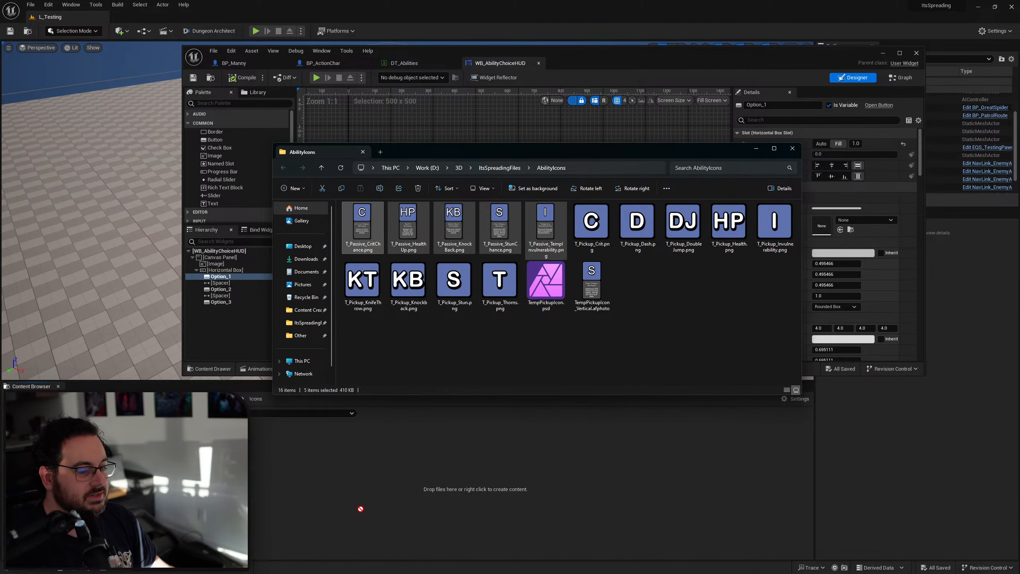
left_click_drag(278, 471, 302, 478)
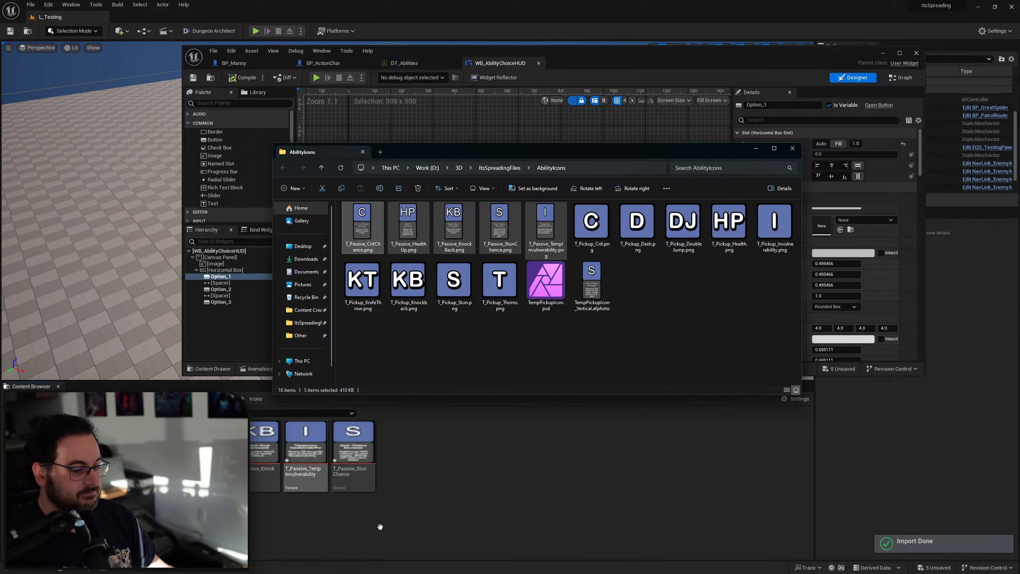
left_click(354, 477)
left_click(169, 472, "shift")
key("ctrl+s")
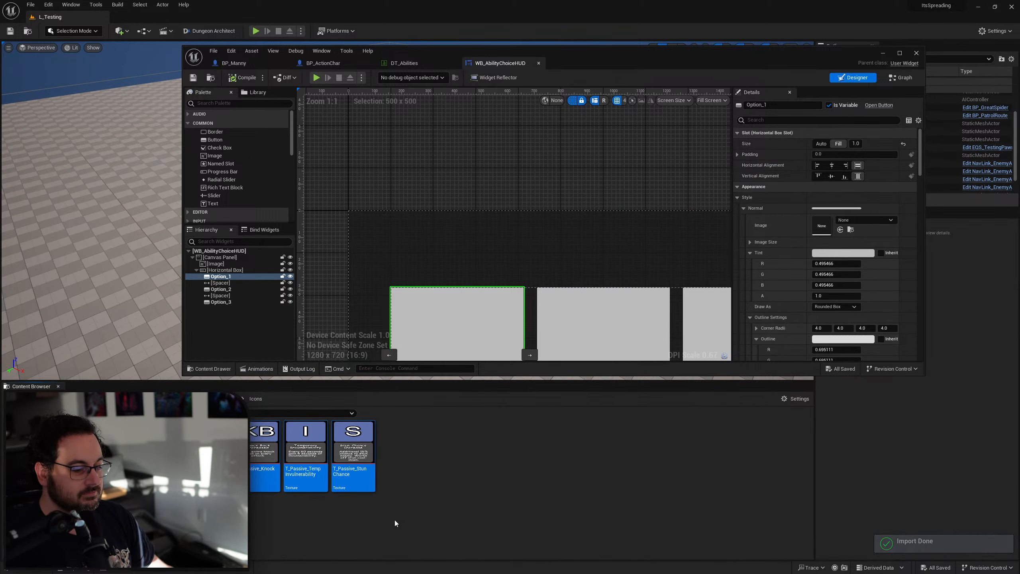
left_click(400, 516)
In DT_Abilities, set the AbilityIcon of HealthUp to T_Passive_HealthUp, CriticalHit to T_Passive_CritChance and KnockBackUp to T_Passive_KnockBack.
left_click(408, 64)
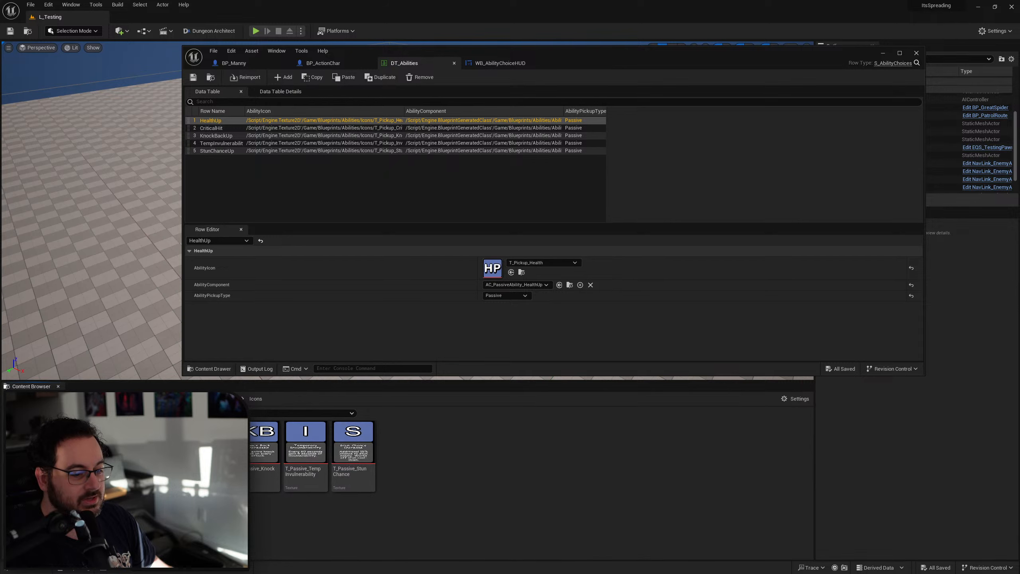
left_click(511, 273)
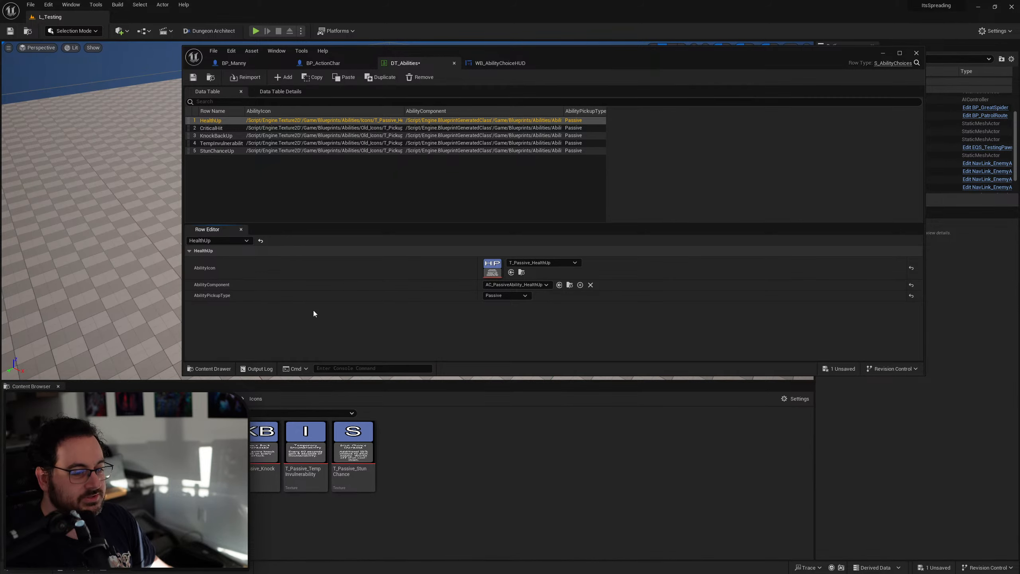
left_click(382, 128)
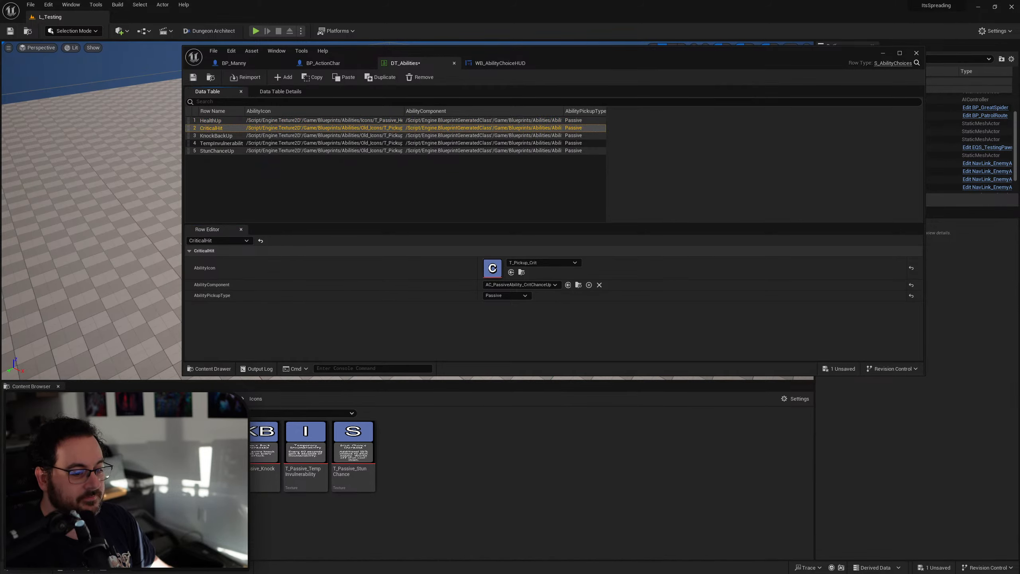
left_click(511, 272)
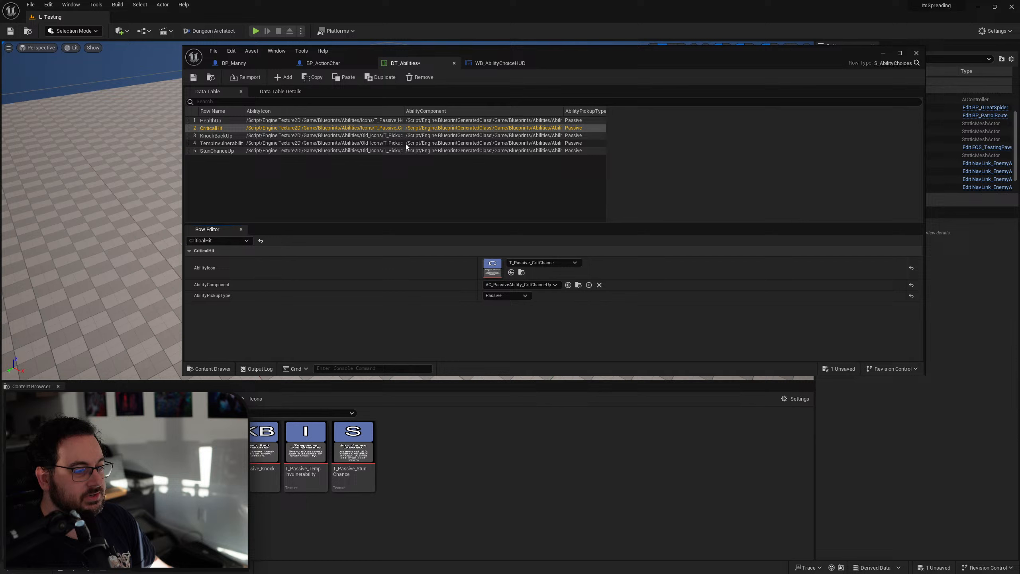
left_click(380, 136)
left_click(265, 478)
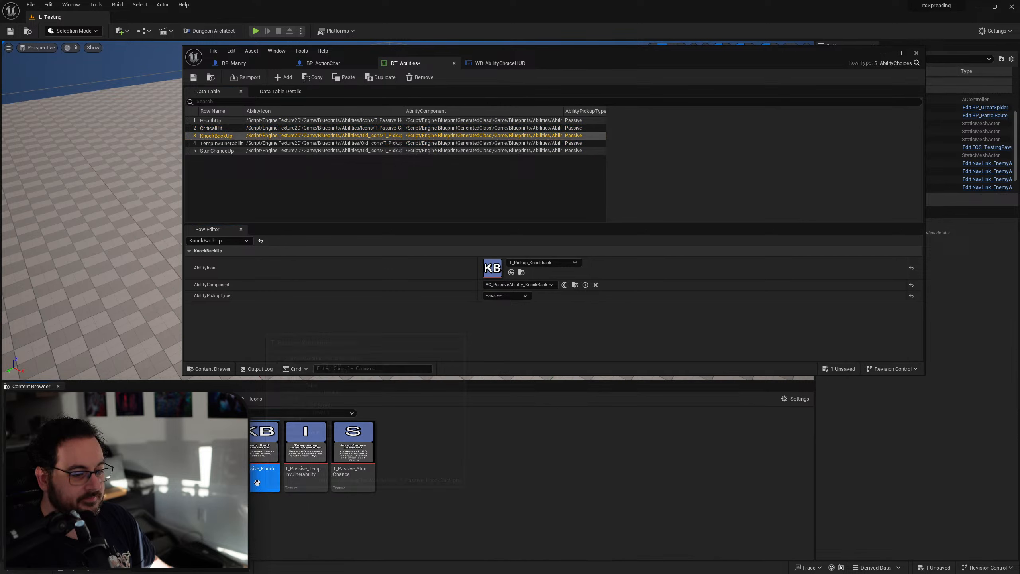
left_click(512, 274)
Set the AbilityIcon of the TempInvulnerability row to T_Passive_TempInvulnerability and of the StunChanceUp row to T_Passive_StunChance.
left_click(305, 474)
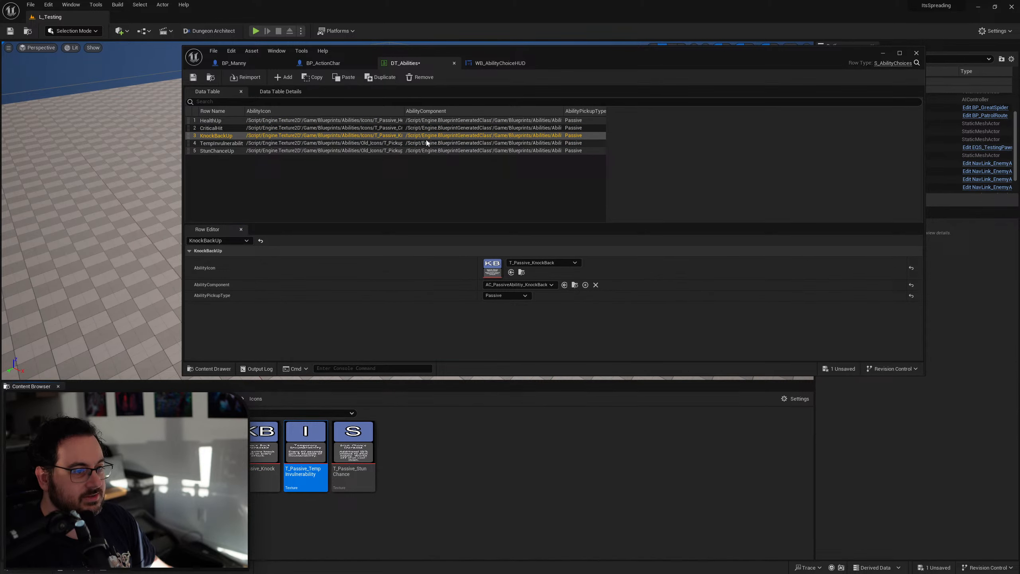
left_click(391, 143)
left_click(511, 272)
left_click(353, 450)
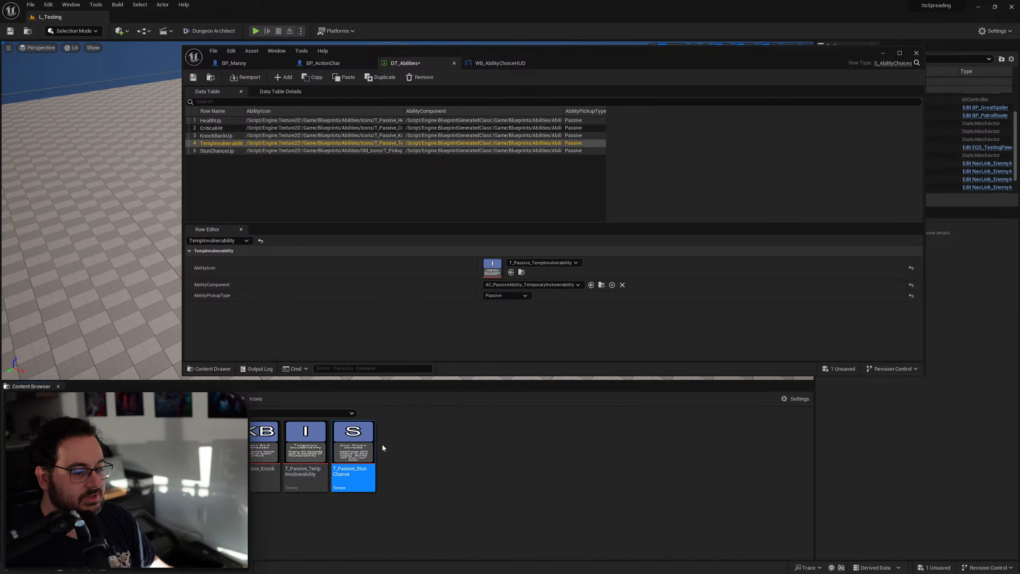
left_click(336, 149)
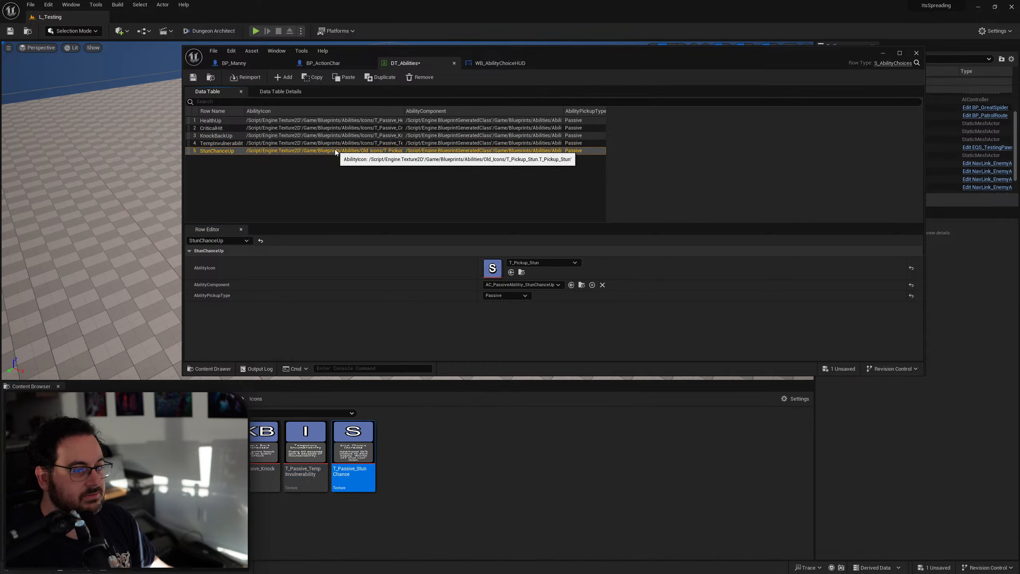
left_click(511, 272)
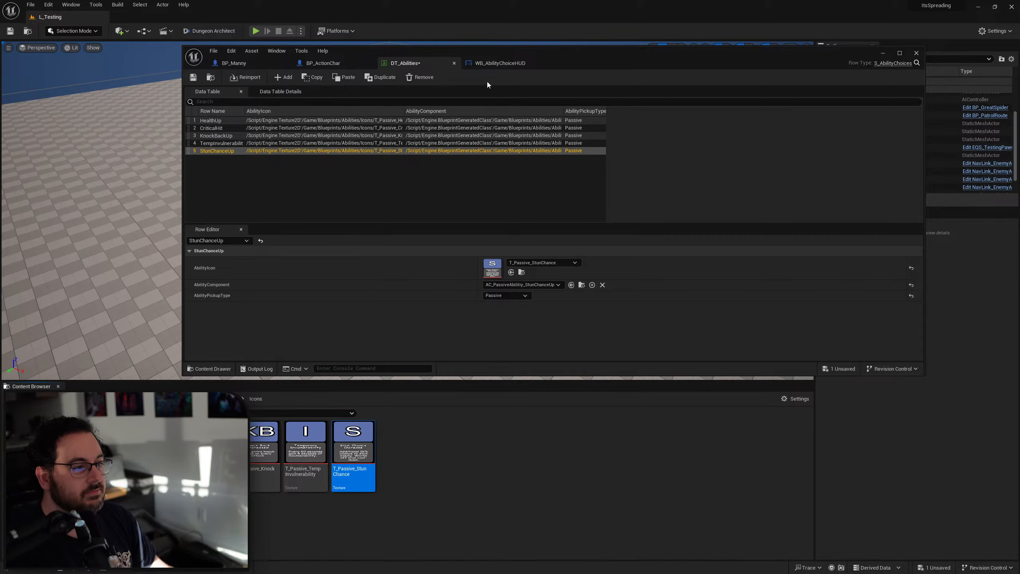
In WB_AbilityChoiceHUD, set the Y image size of the Option_1 button's Normal style to 64.
left_click(504, 65)
double_click(722, 66)
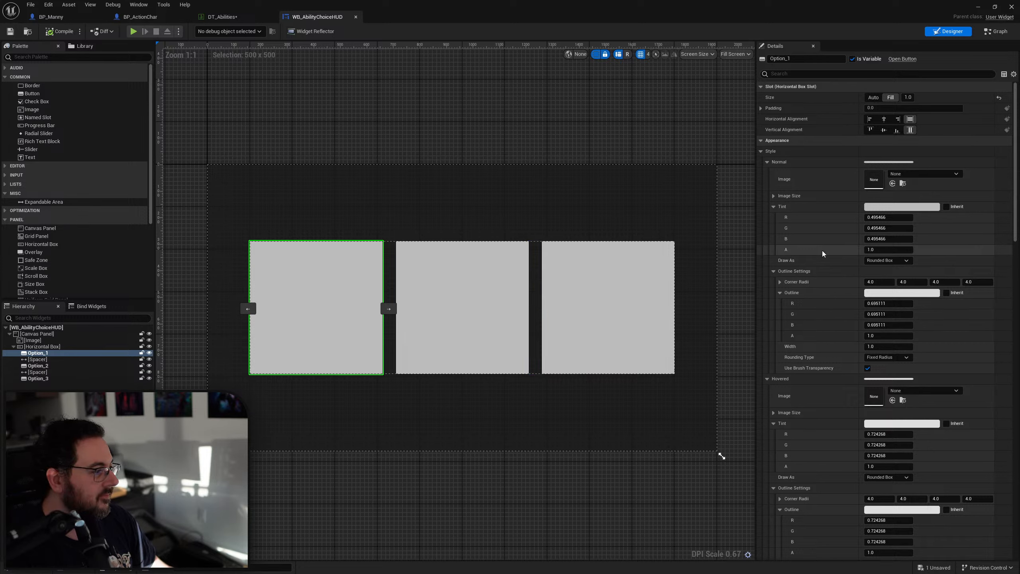
left_click(772, 196)
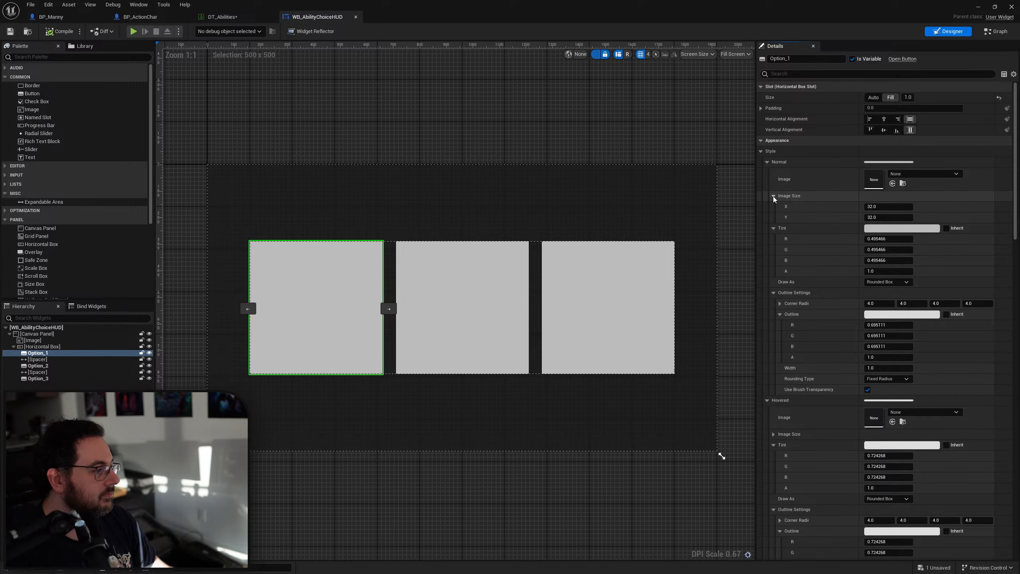
left_click(883, 218)
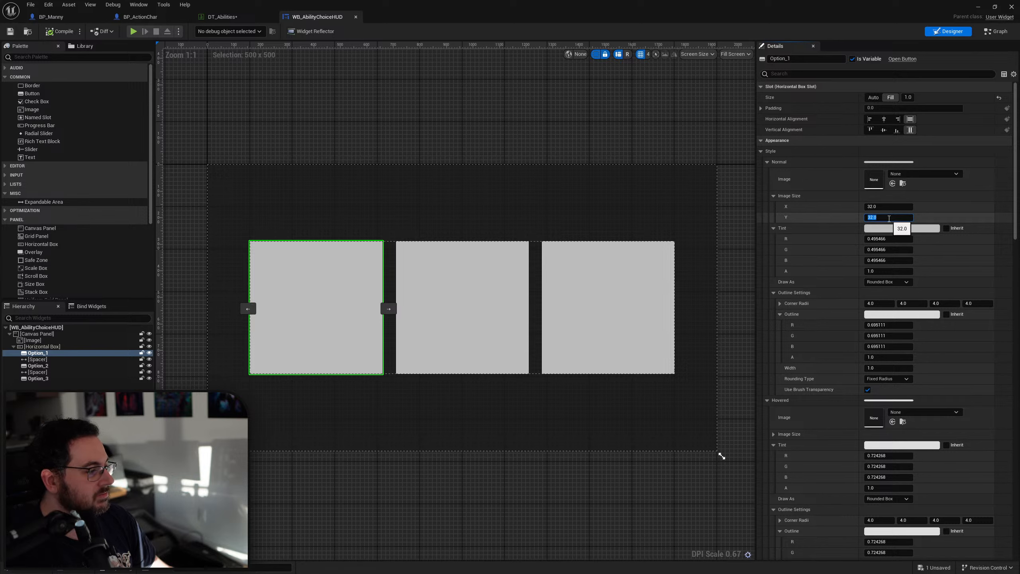
type("64")
key("Return")
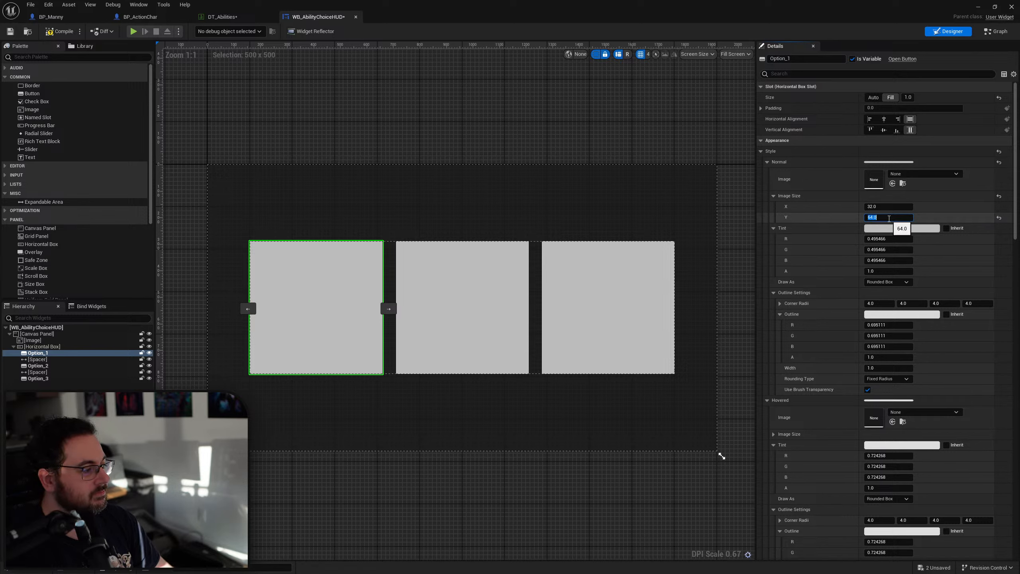
left_click(773, 196)
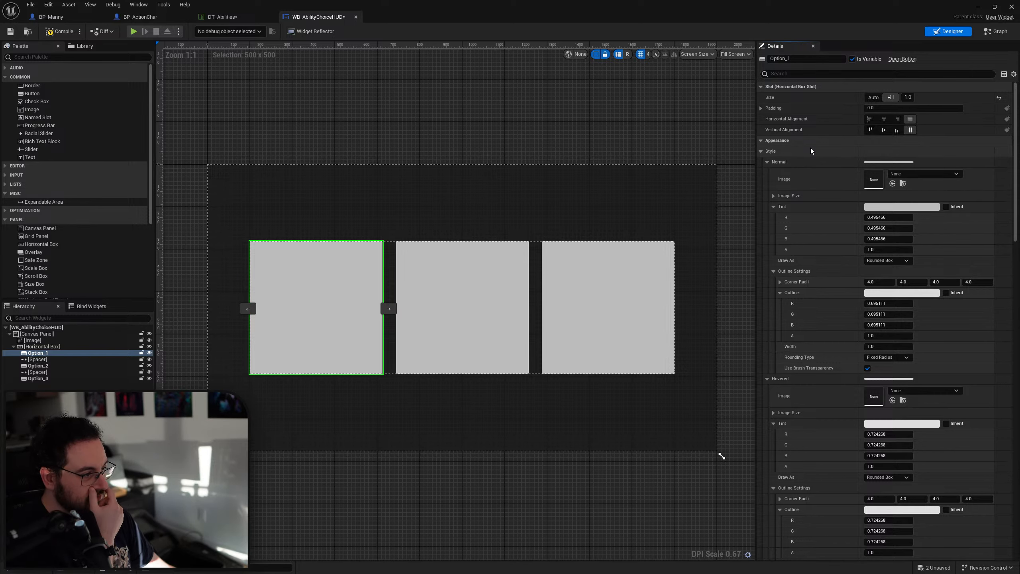
Move the widget editor window away from the level viewport, run the L_Testing level briefly and stop the play session.
left_click_drag(681, 3, 508, 443)
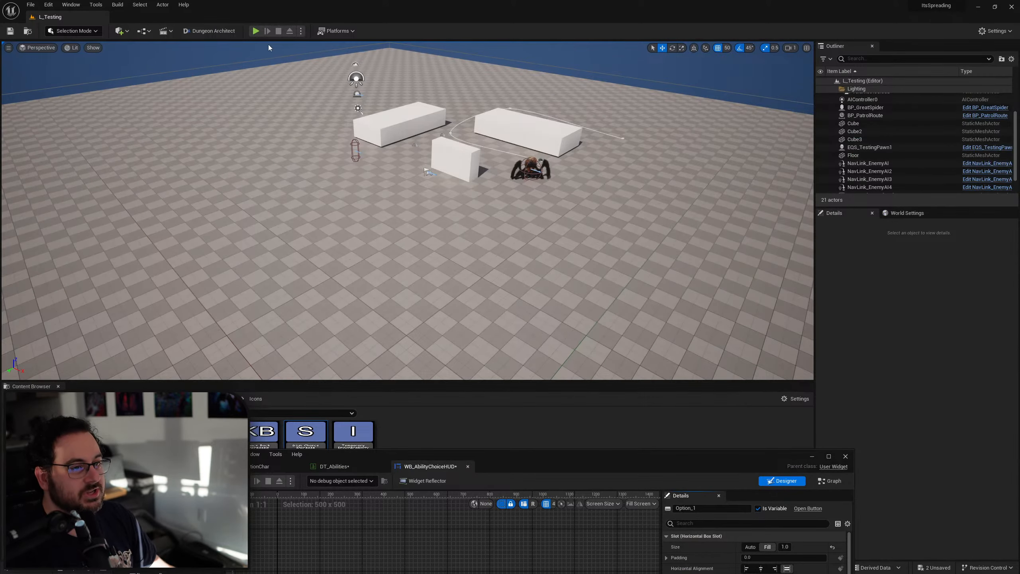
left_click(255, 31)
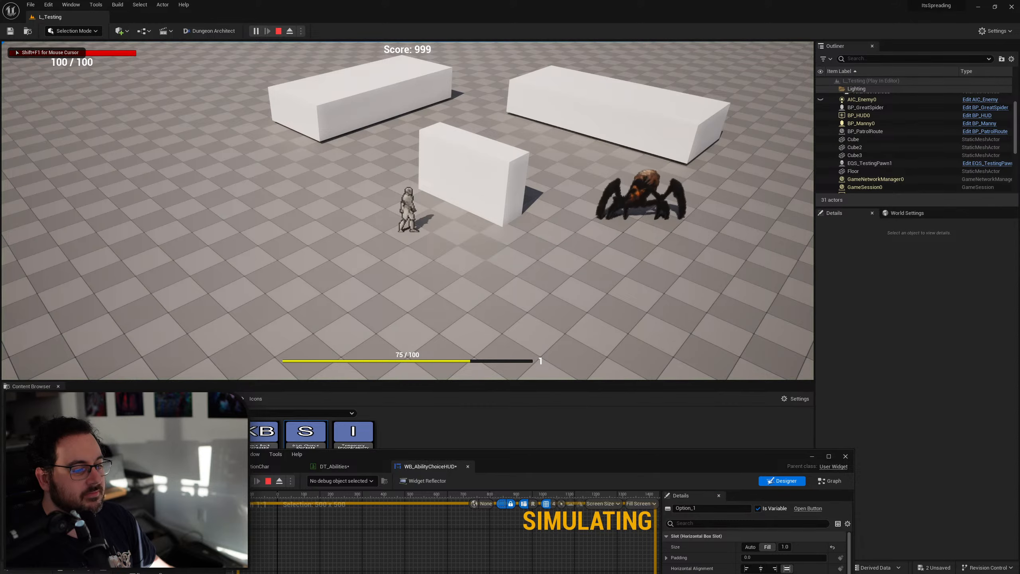
key("Escape")
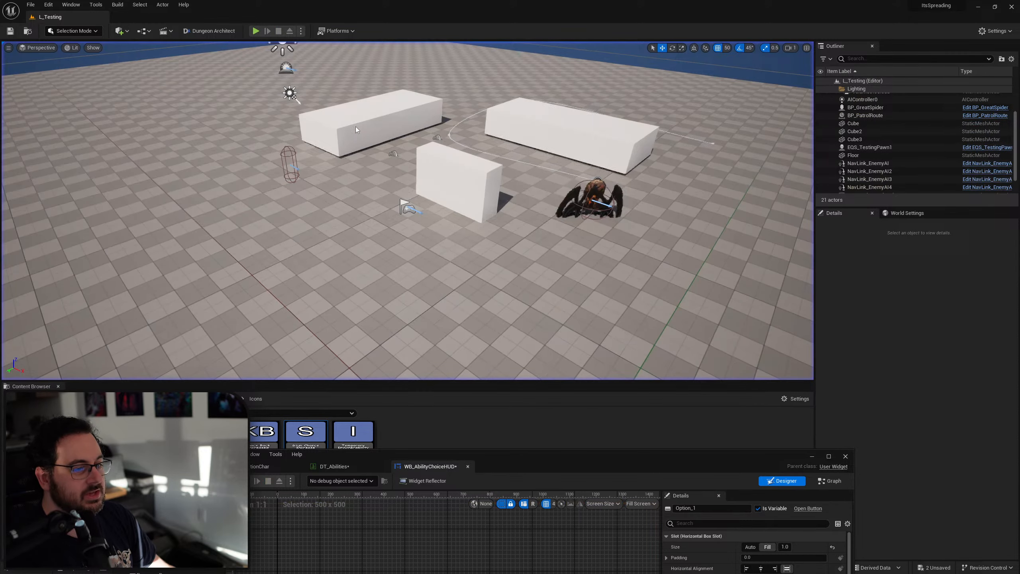
Set the Size X of the Horizontal Box holding the option buttons to 1300 in the WB_AbilityChoiceHUD widget.
double_click(642, 455)
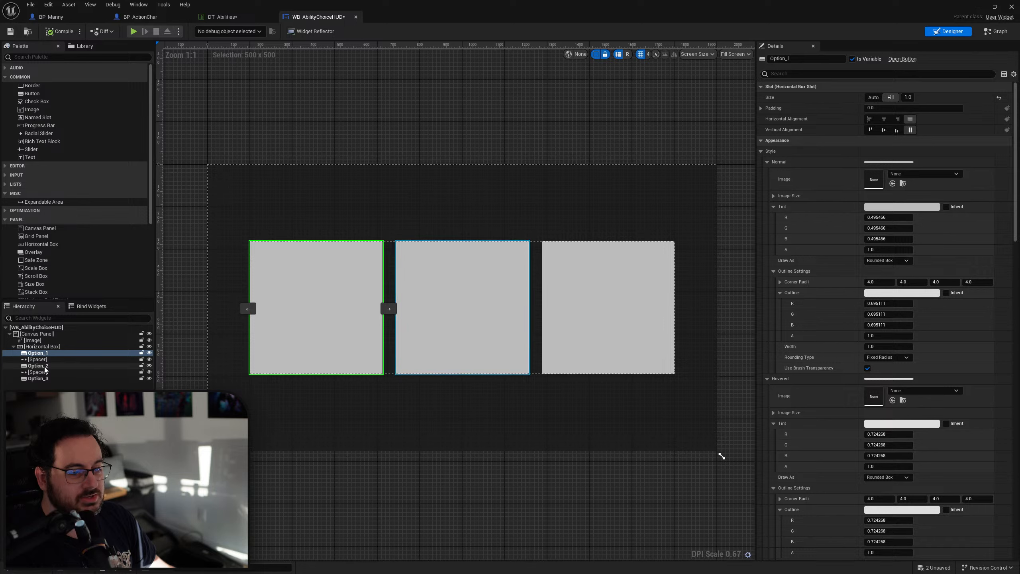
left_click(44, 346)
left_click(37, 359)
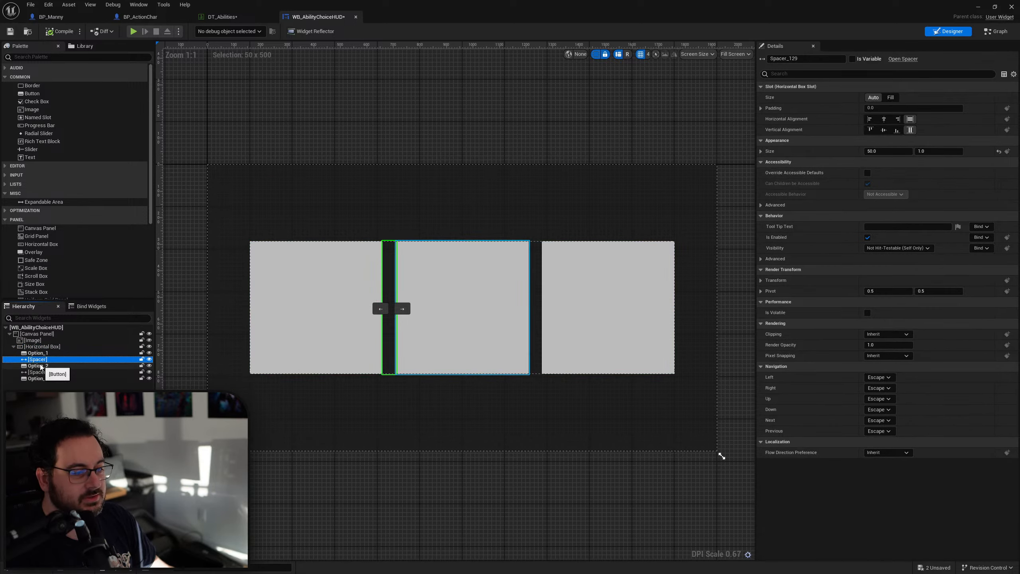
left_click(42, 346)
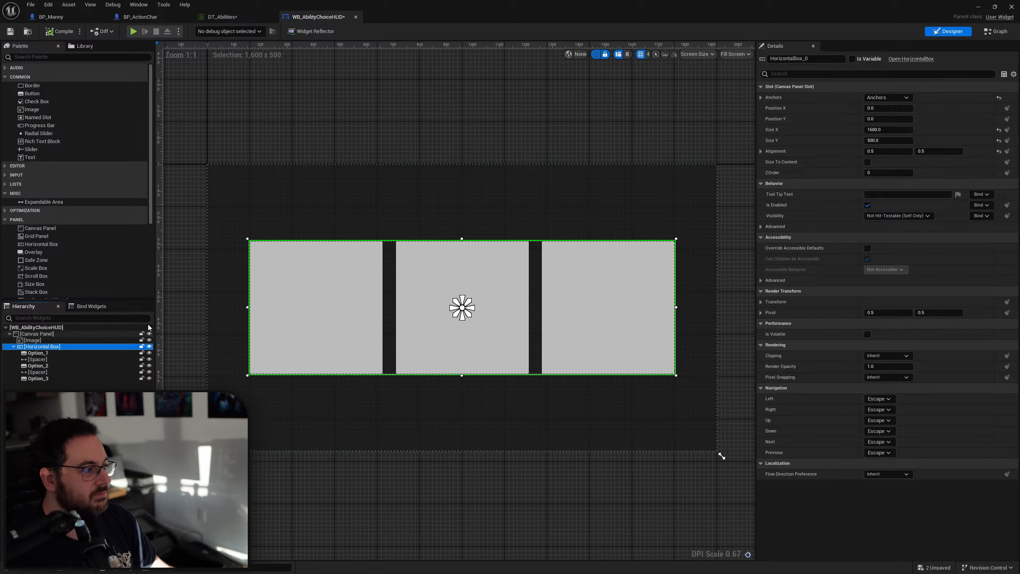
left_click(890, 129)
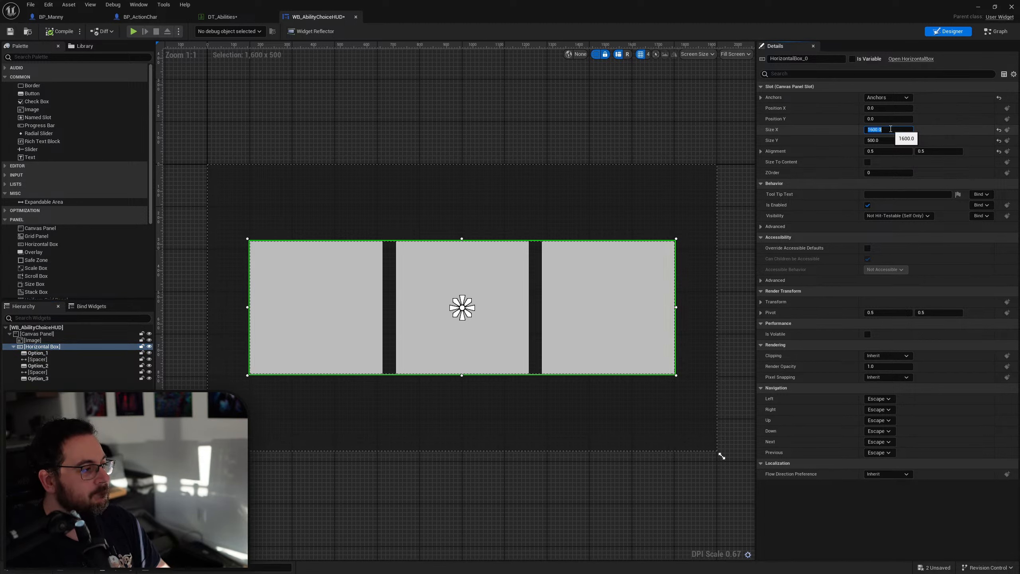
key("Return")
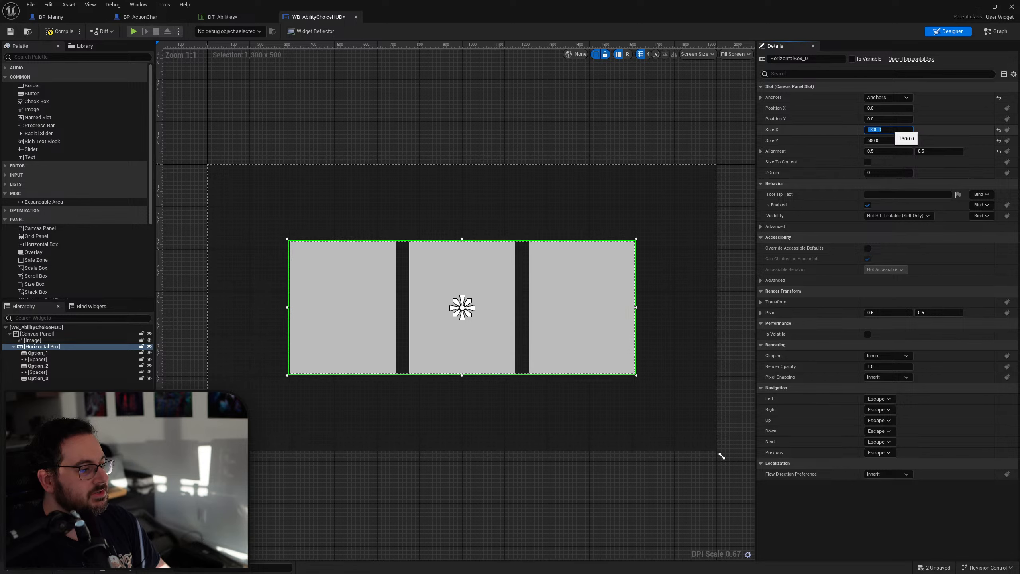
Wrap the Option_1 button with a Size Box.
left_click(55, 358)
left_click(44, 353)
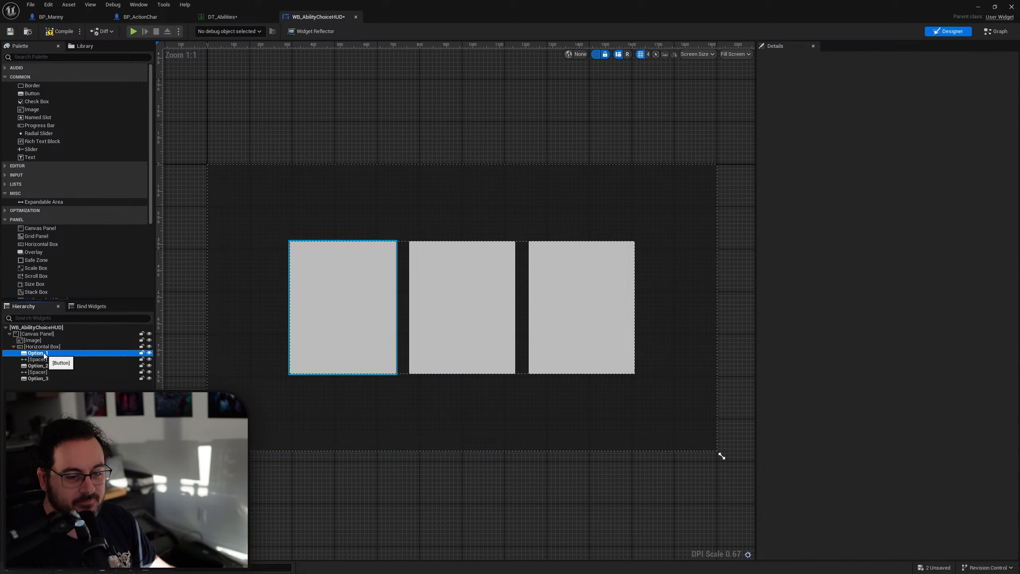
right_click(44, 354)
mouse_move(72, 428)
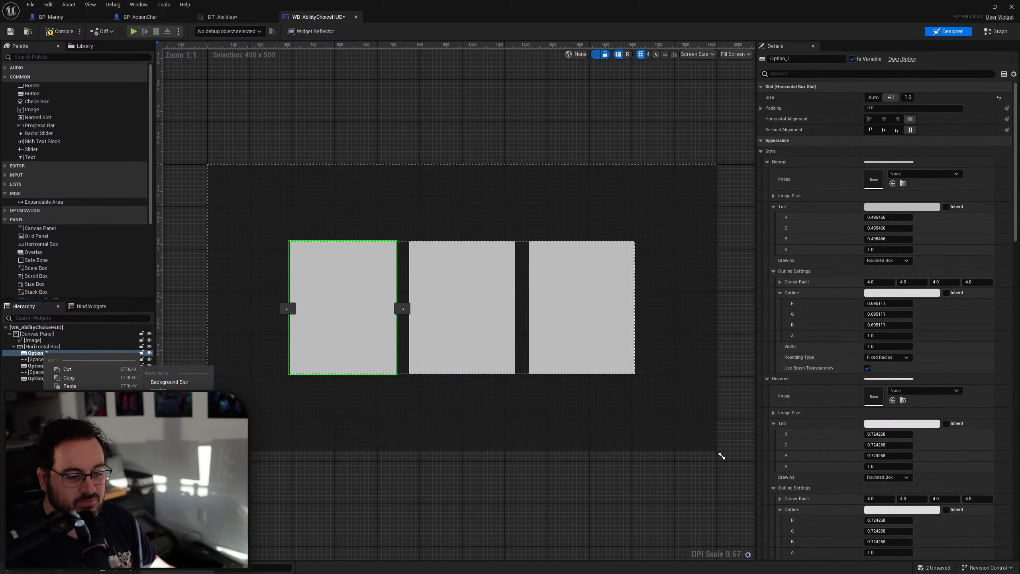
left_click(161, 517)
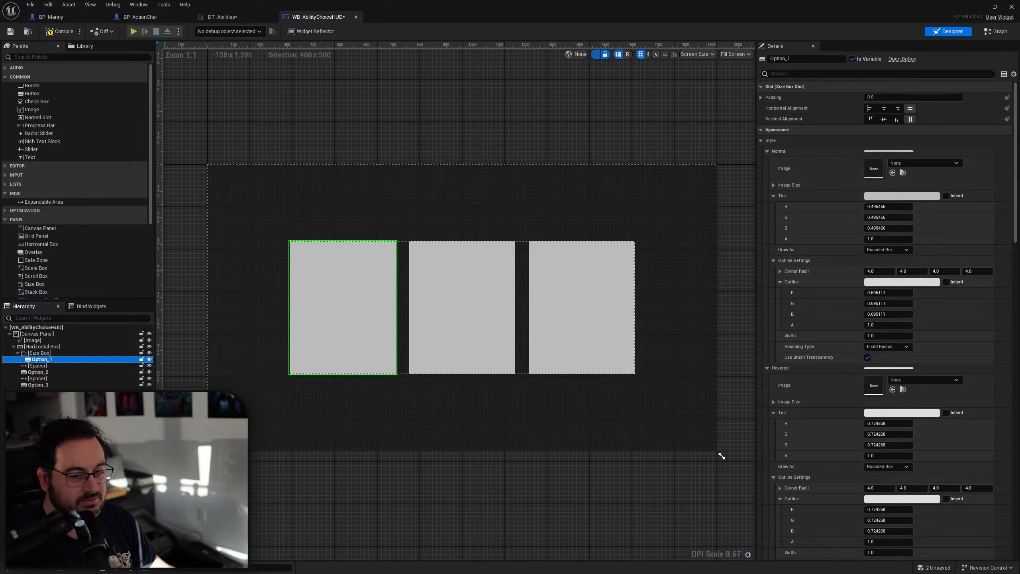
Enable the width and height overrides on Option_1's Size Box and set its slot size to Auto.
left_click(45, 353)
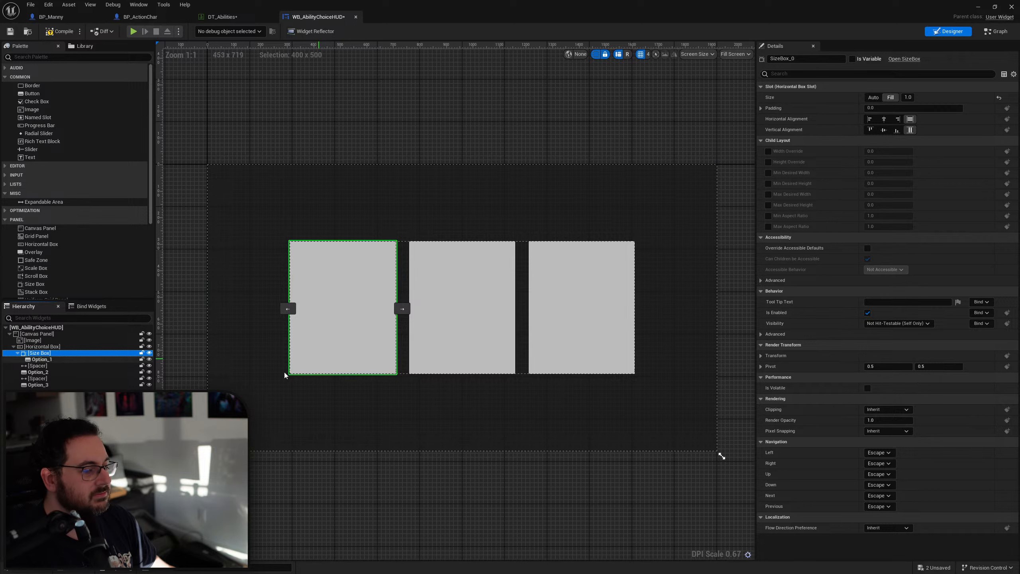
left_click(121, 421)
left_click(39, 352)
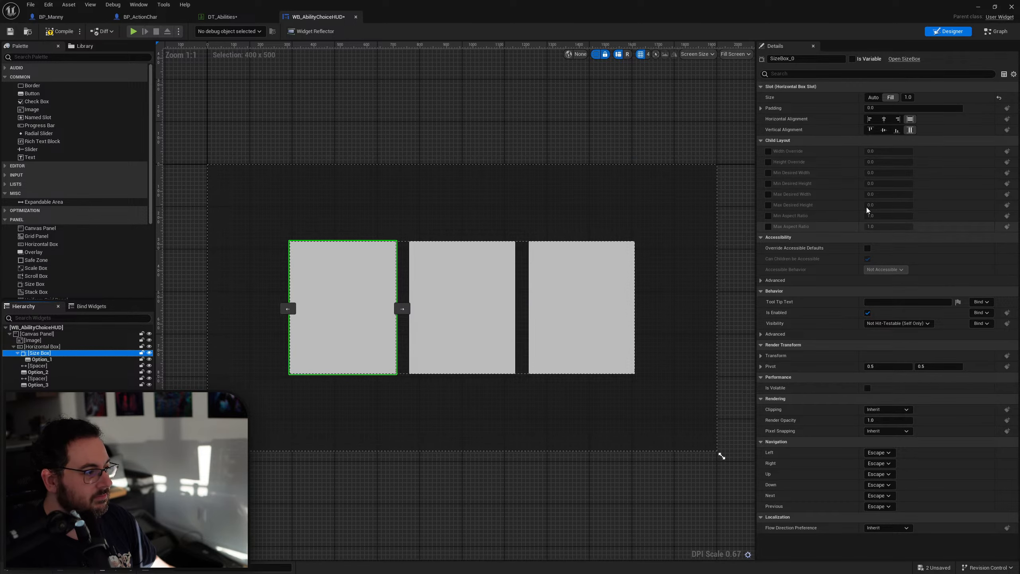
left_click(767, 152)
left_click(767, 162)
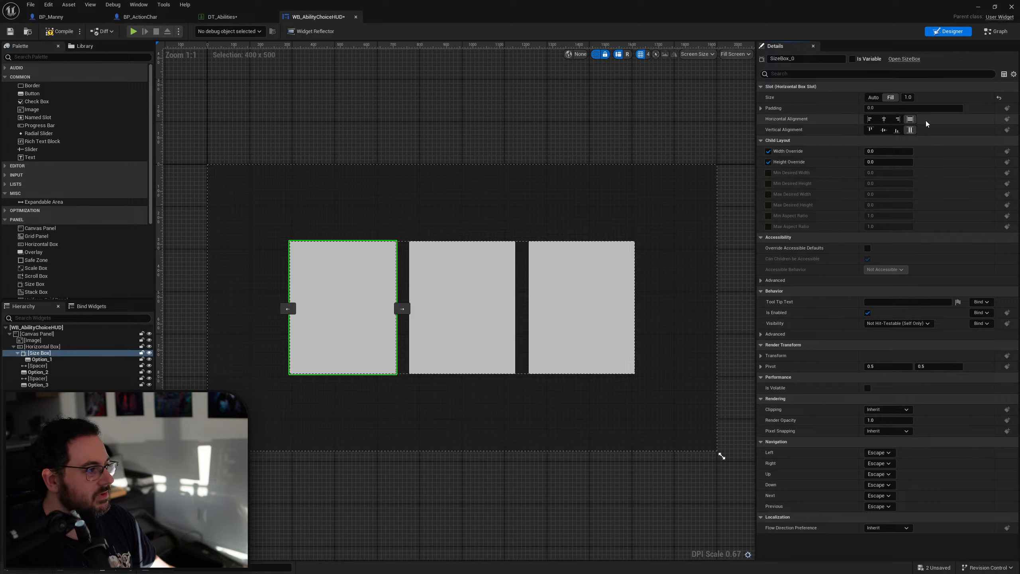
left_click(878, 97)
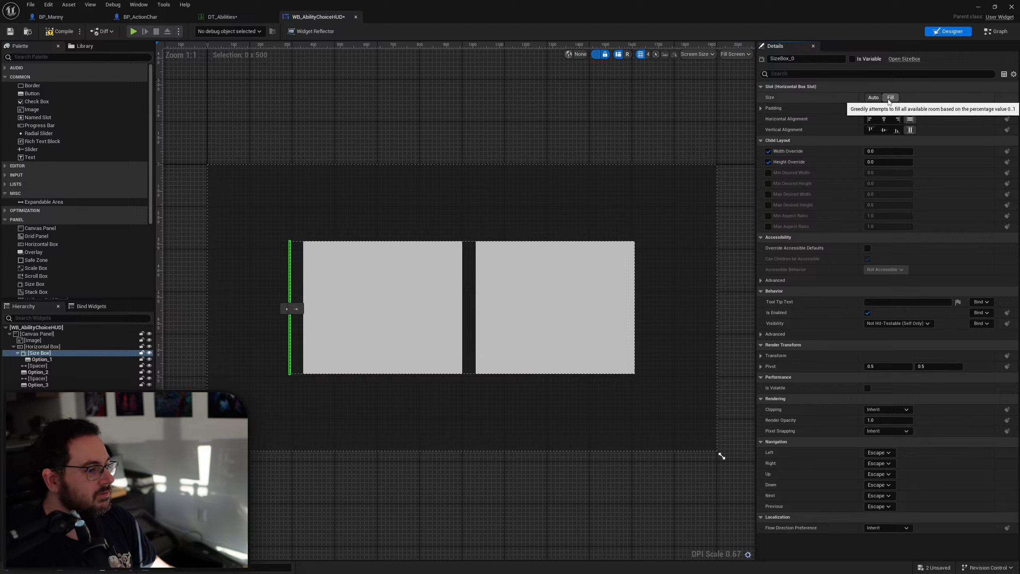
left_click(888, 98)
left_click(877, 98)
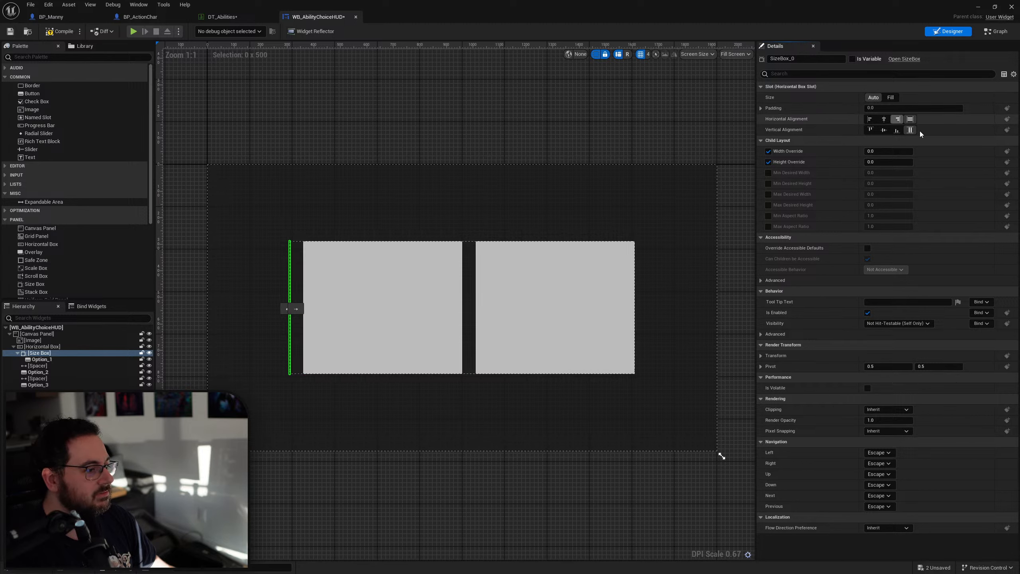
Set the width override of Option_1's Size Box to 100 and turn off its height override.
type("100")
key("Return")
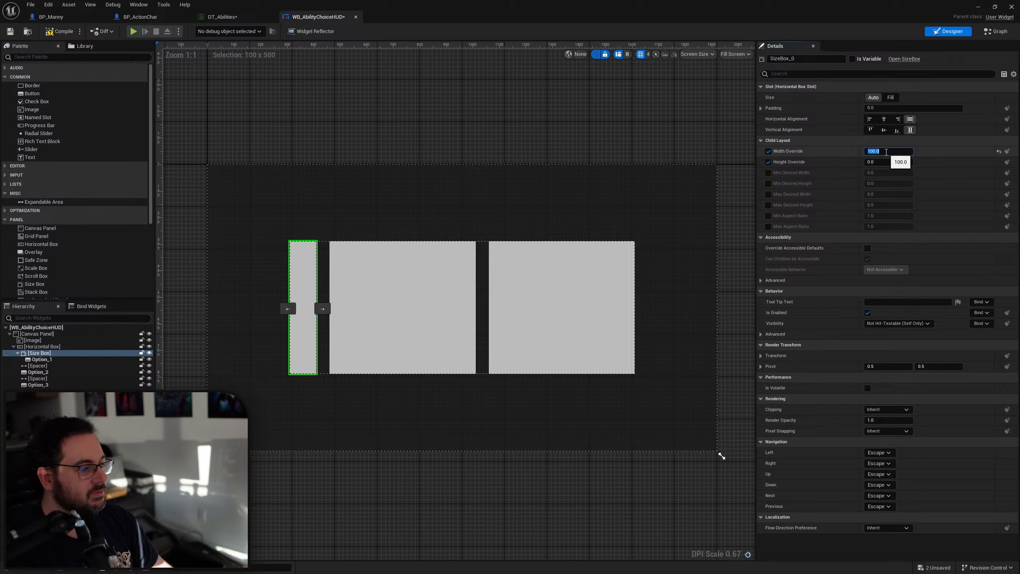
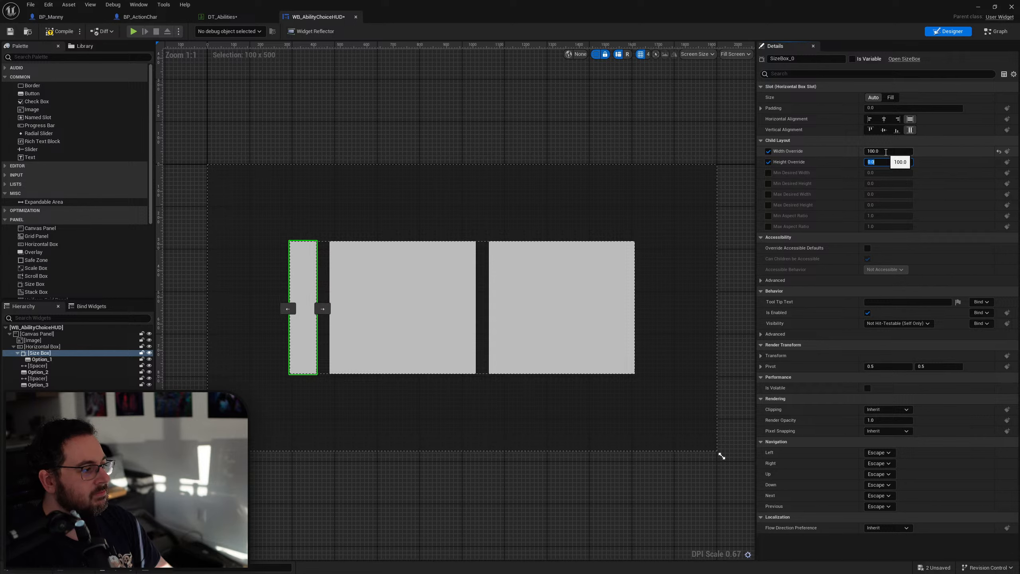
left_click(768, 162)
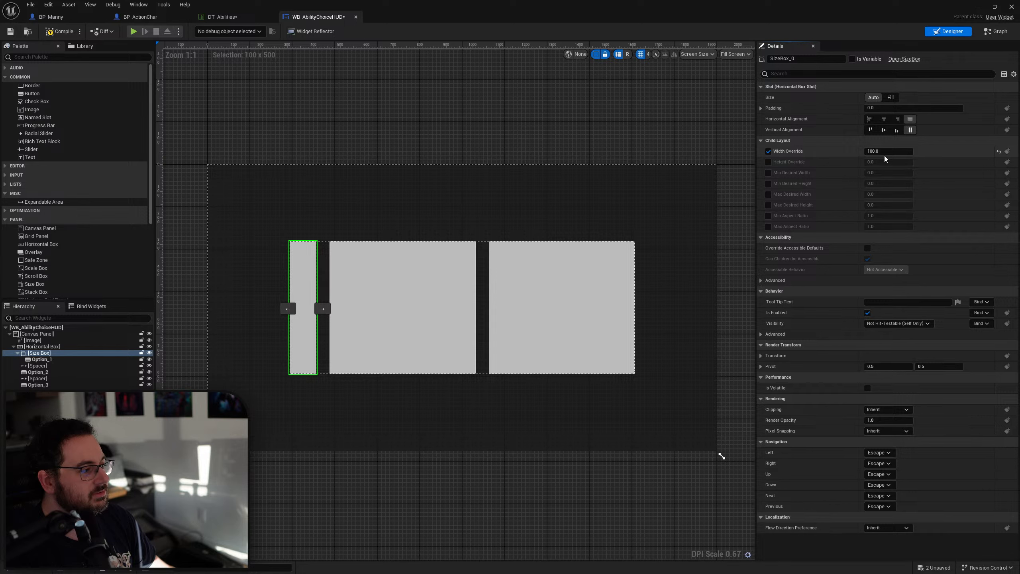
Wrap the Option_2 and Option_3 buttons each with their own Size Box.
right_click(42, 371)
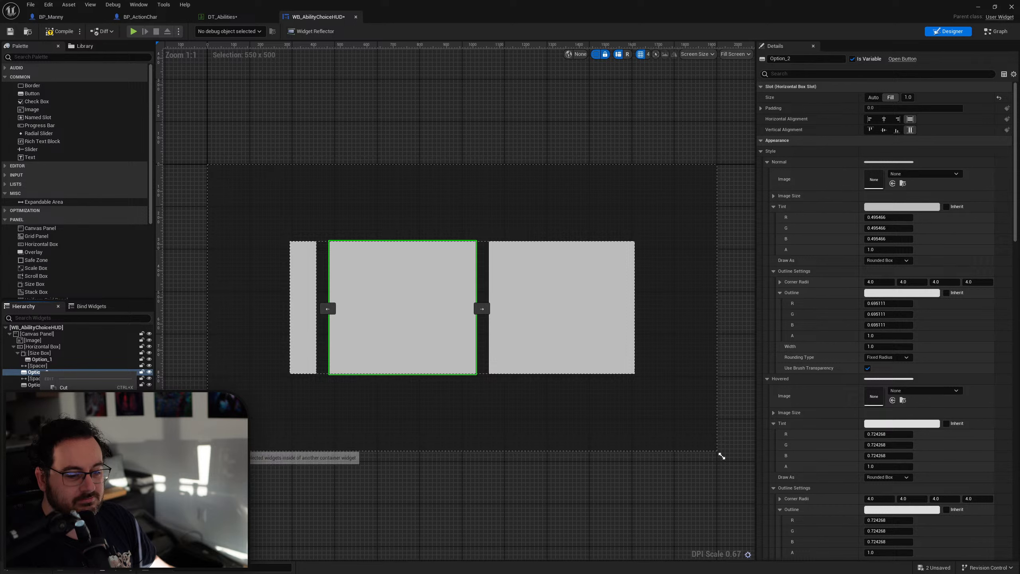
mouse_move(81, 448)
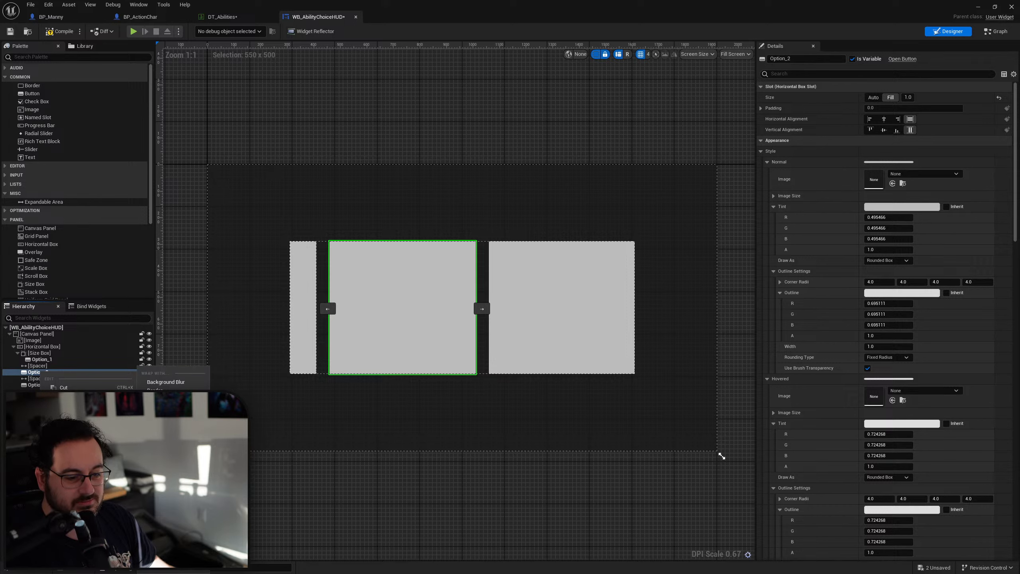
left_click(161, 510)
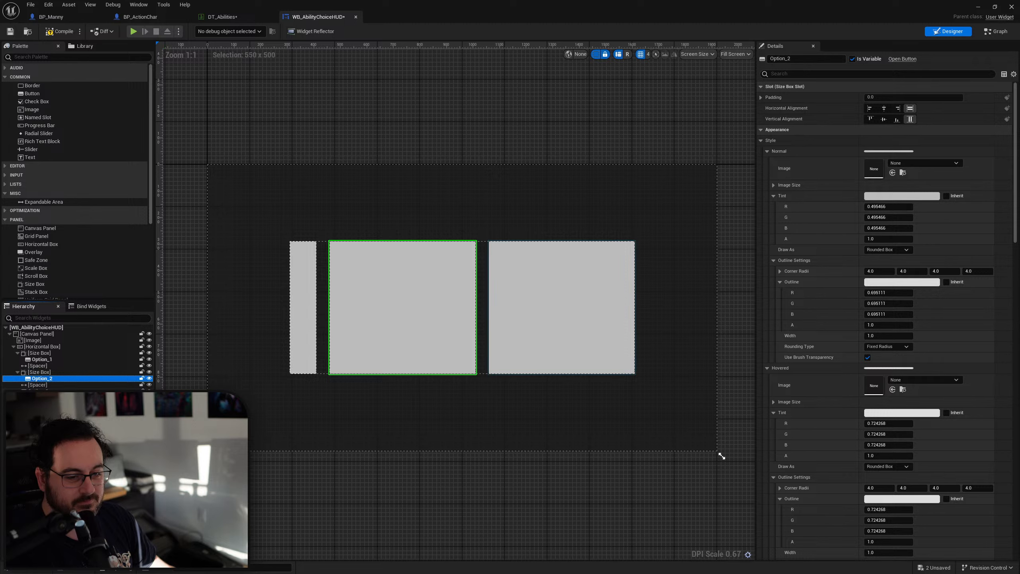
left_click(40, 391)
mouse_move(81, 461)
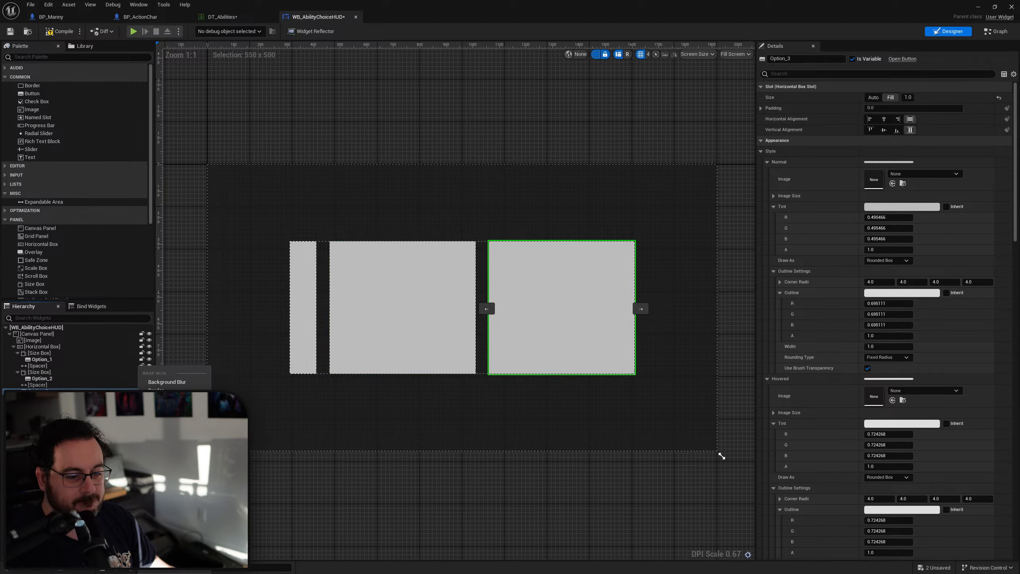
left_click(160, 511)
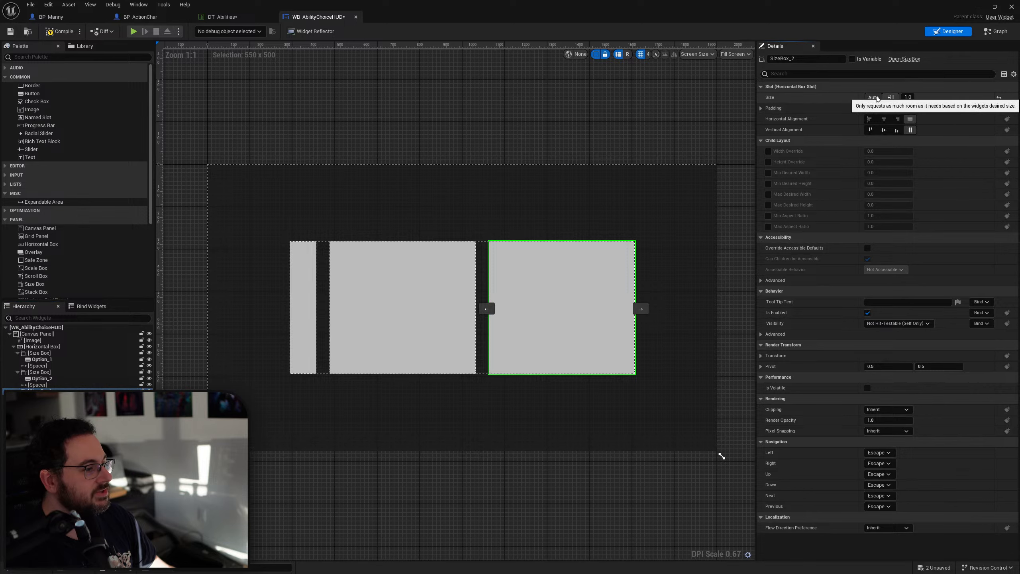
Set the slot size of the Size Boxes around Option_3 and Option_2 to Auto.
left_click(873, 97)
left_click(39, 371)
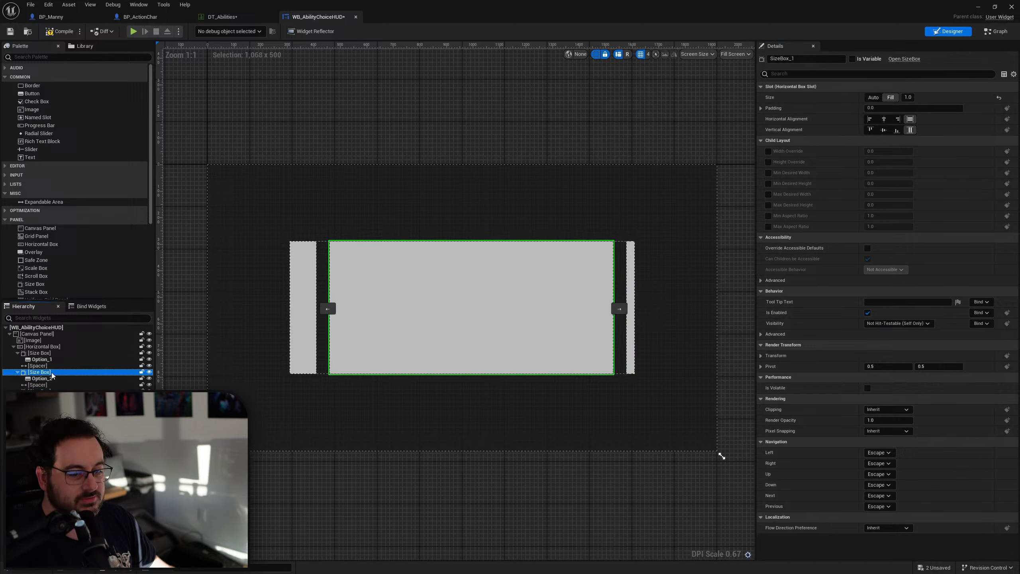
left_click(873, 97)
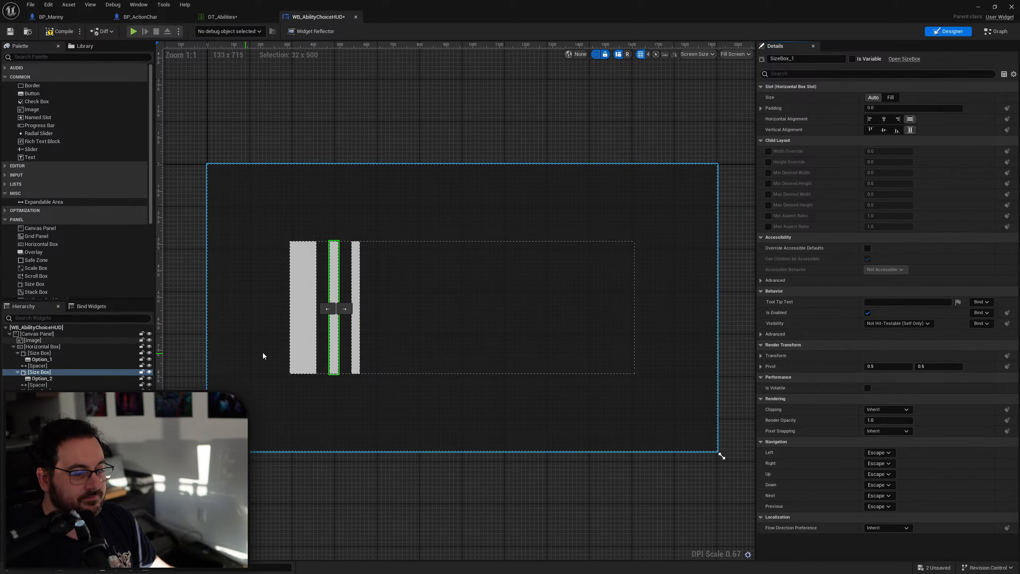
Center Option_1's Size Box vertically and horizontally in its Horizontal Box slot.
left_click(34, 346)
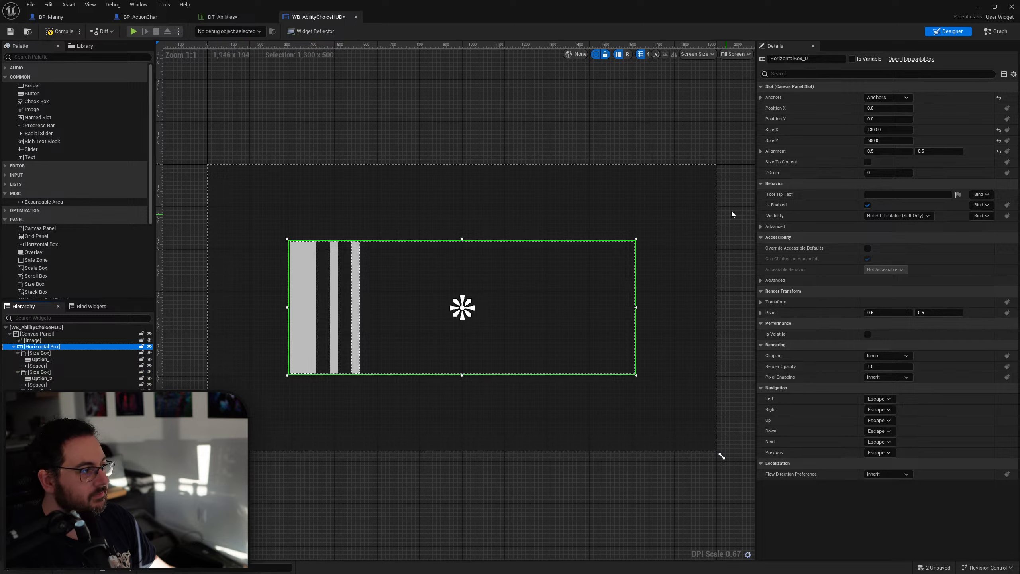
left_click(39, 353)
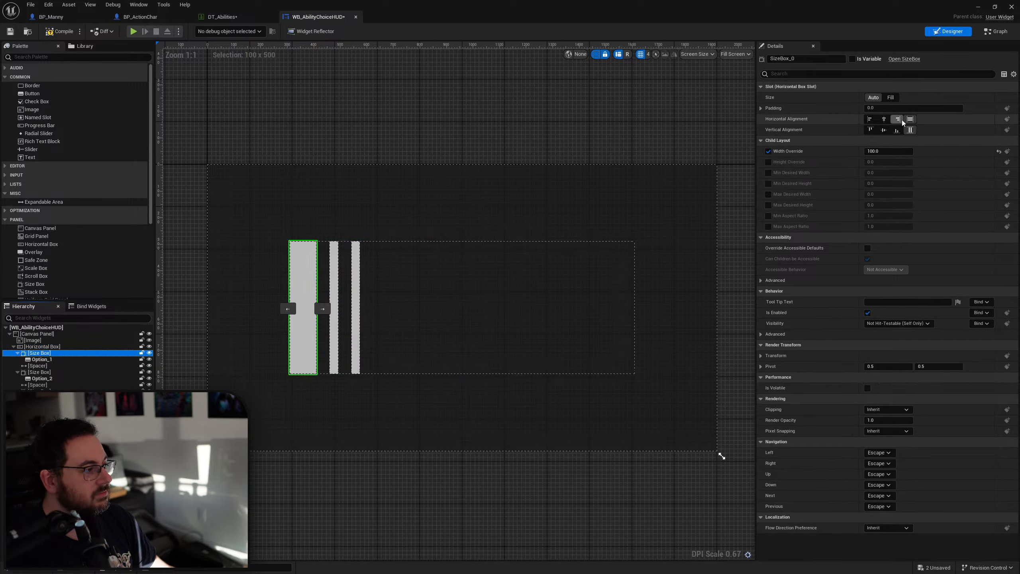
left_click(883, 129)
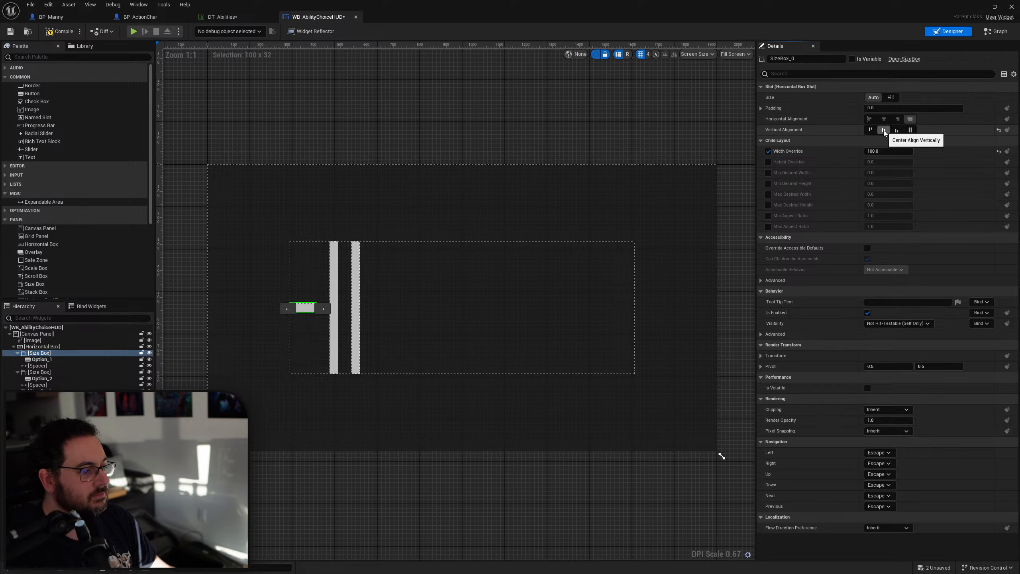
left_click(884, 119)
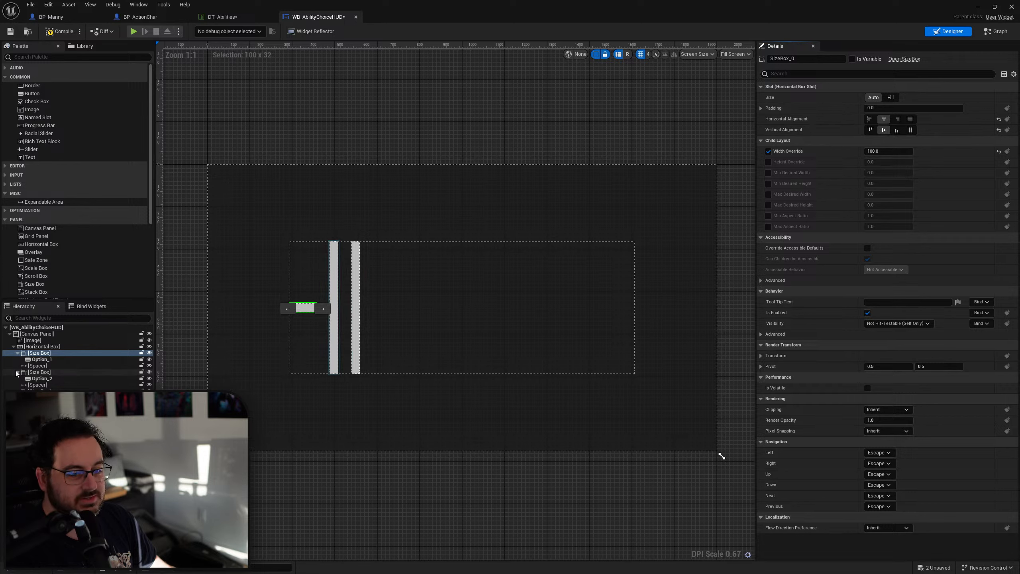
Center the Size Boxes around Option_2 and Option_3 horizontally and vertically in their slots.
left_click(45, 372)
left_click(38, 390, "ctrl")
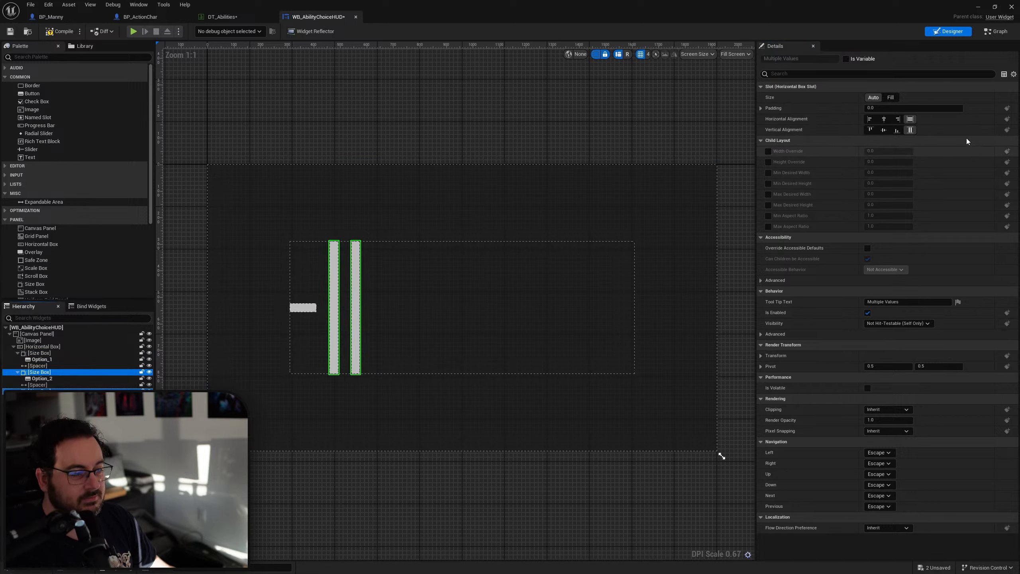
left_click(883, 118)
left_click(883, 130)
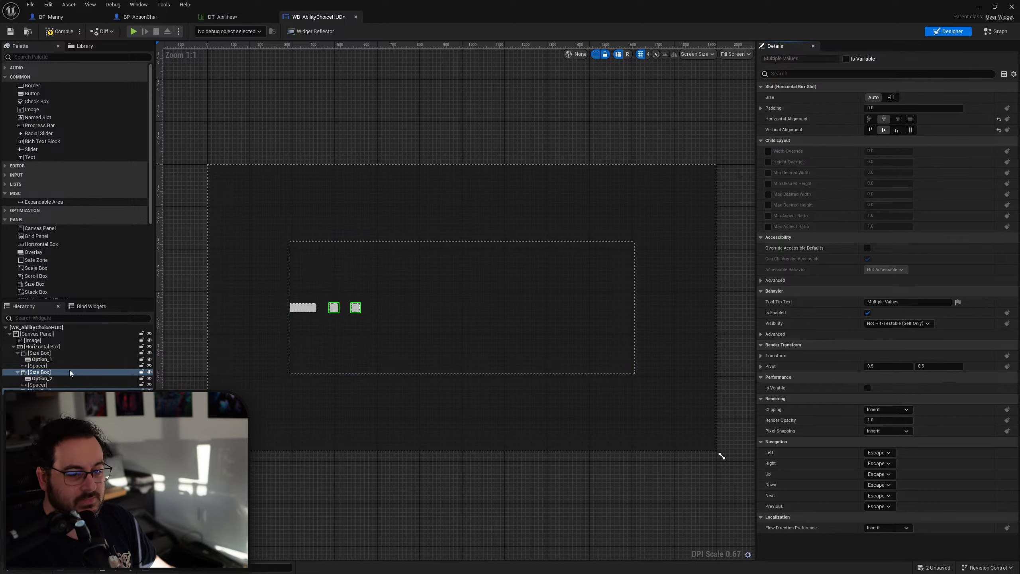
Apply a width override of 100 to all three Size Boxes together.
left_click(38, 352, "ctrl")
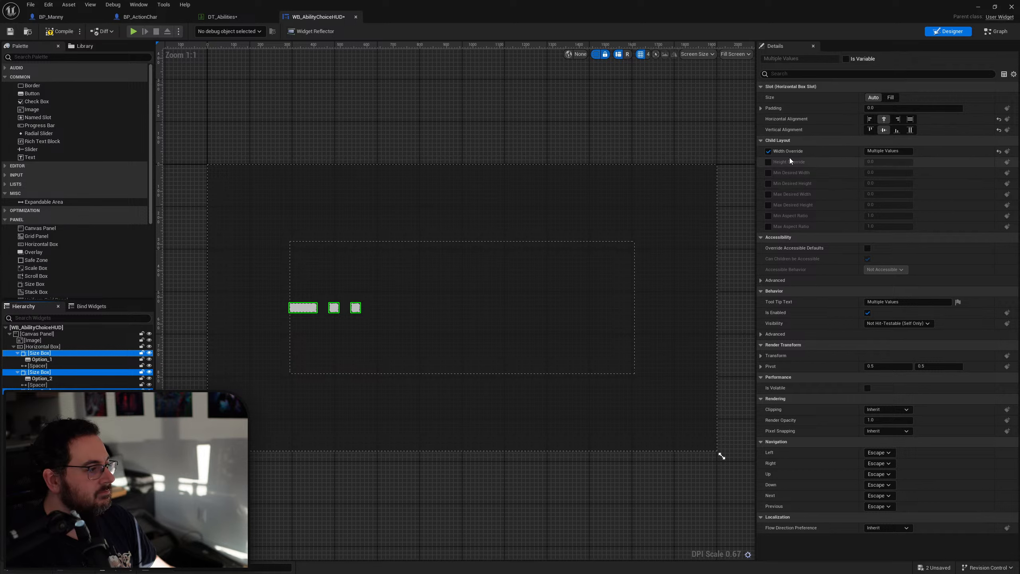
left_click(768, 151)
left_click(769, 152)
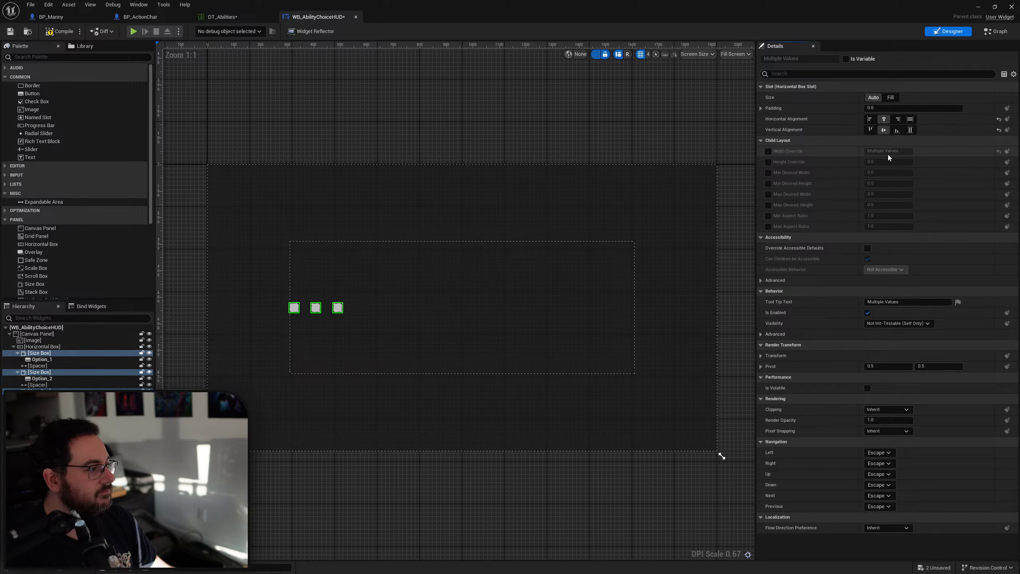
left_click(769, 152)
left_click(888, 152)
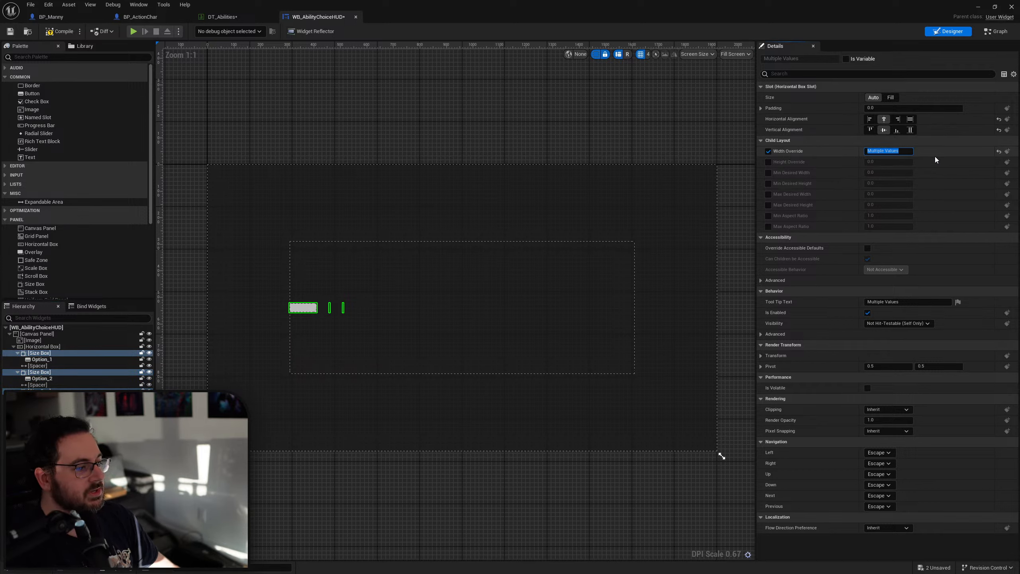
type("100")
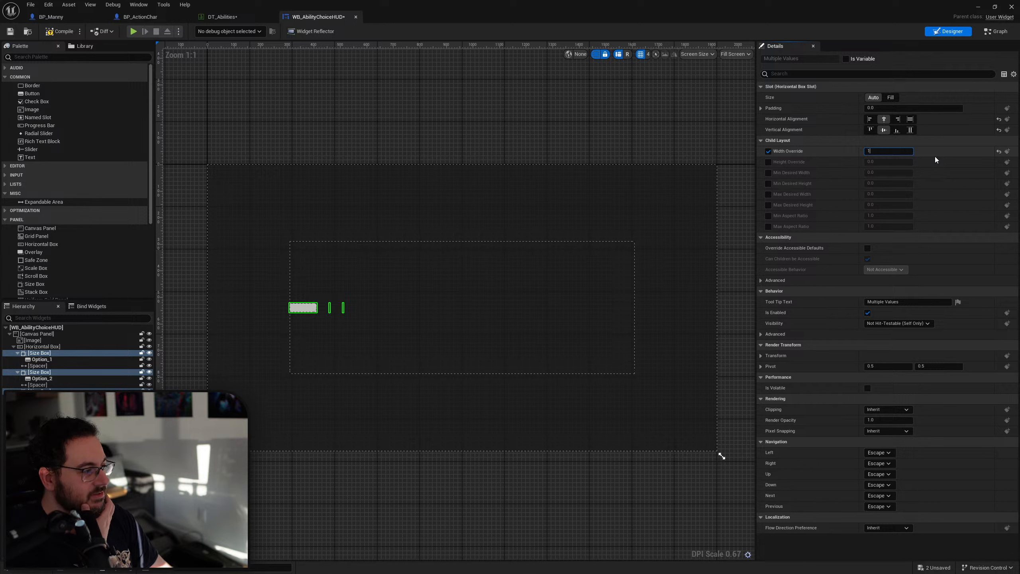
key("Return")
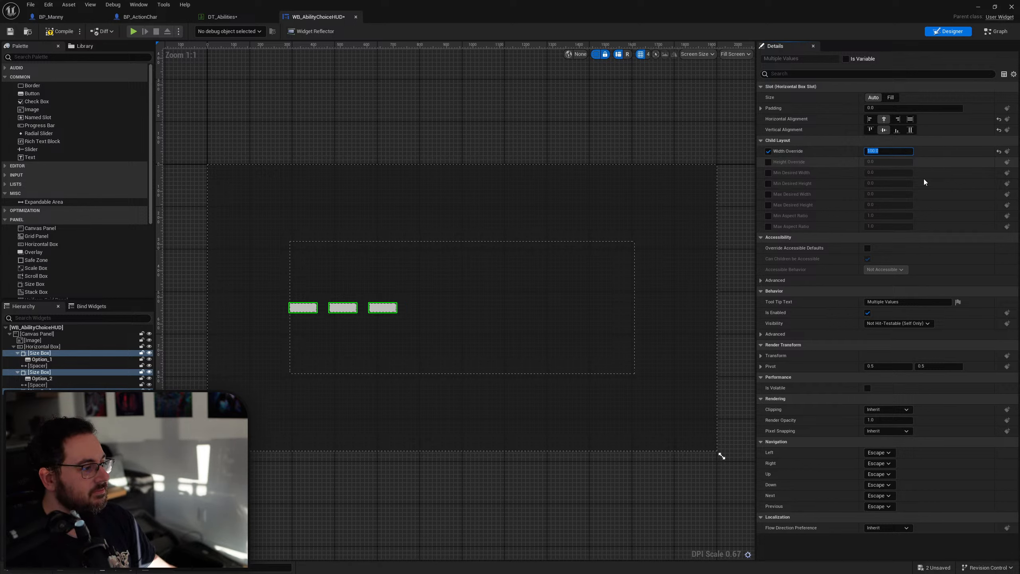
Enable the height override on all three Size Boxes and set it to 200.
left_click(768, 162)
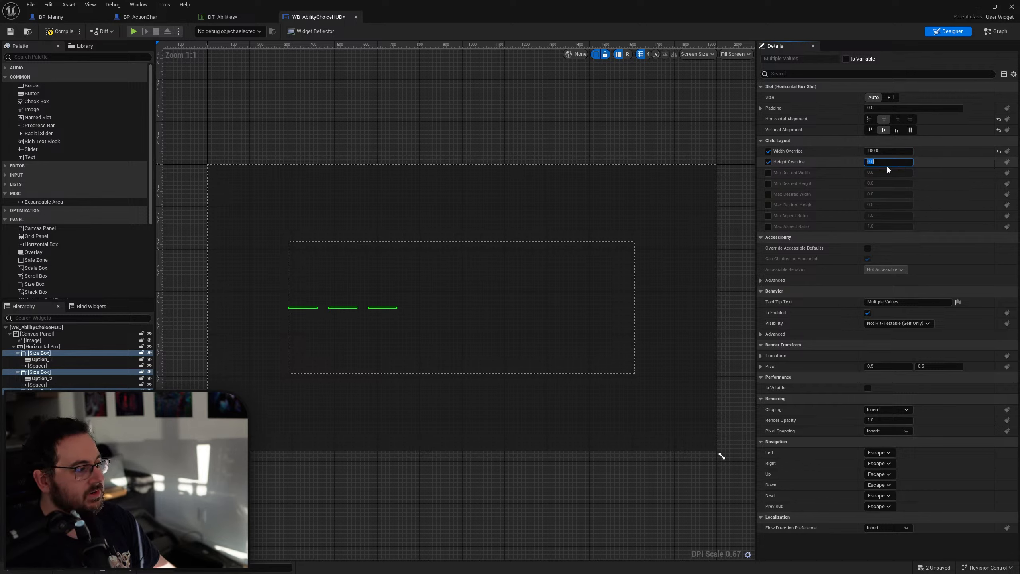
left_click(887, 165)
type("50")
key("Return")
type("200")
key("Return")
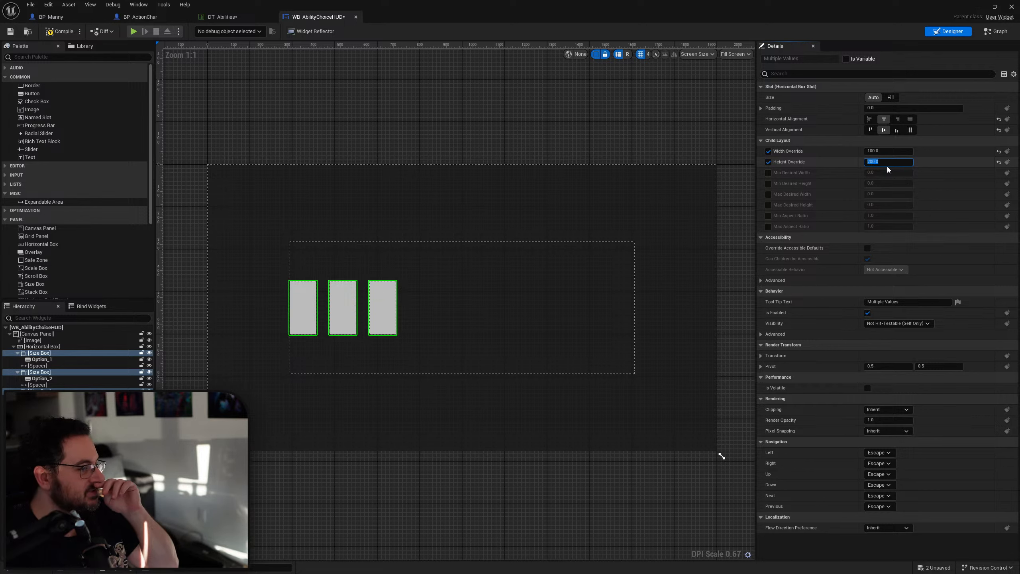
Try height overrides of 500 and 400 on the three Size Boxes.
left_click(881, 151)
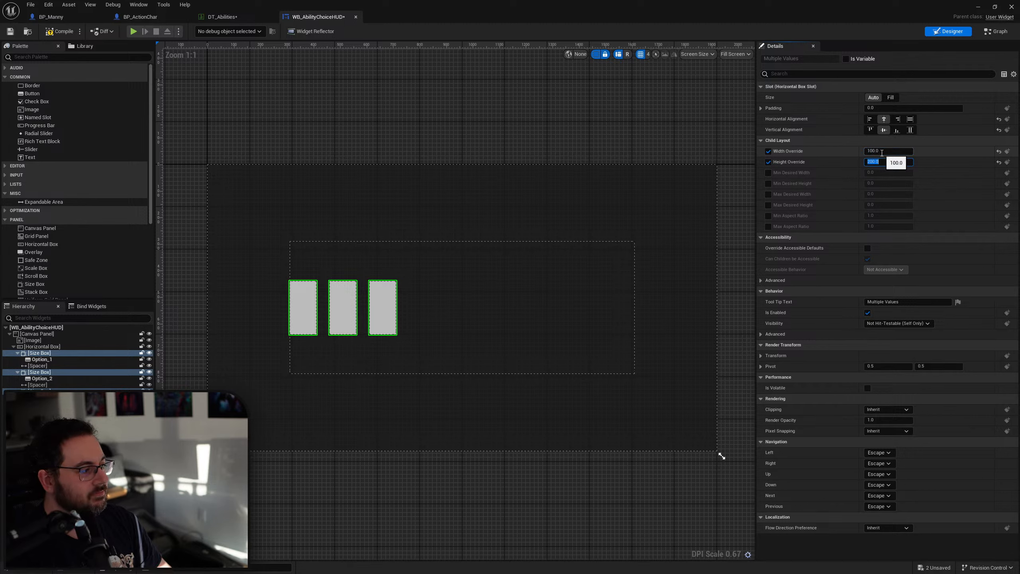
type("500")
key("Return")
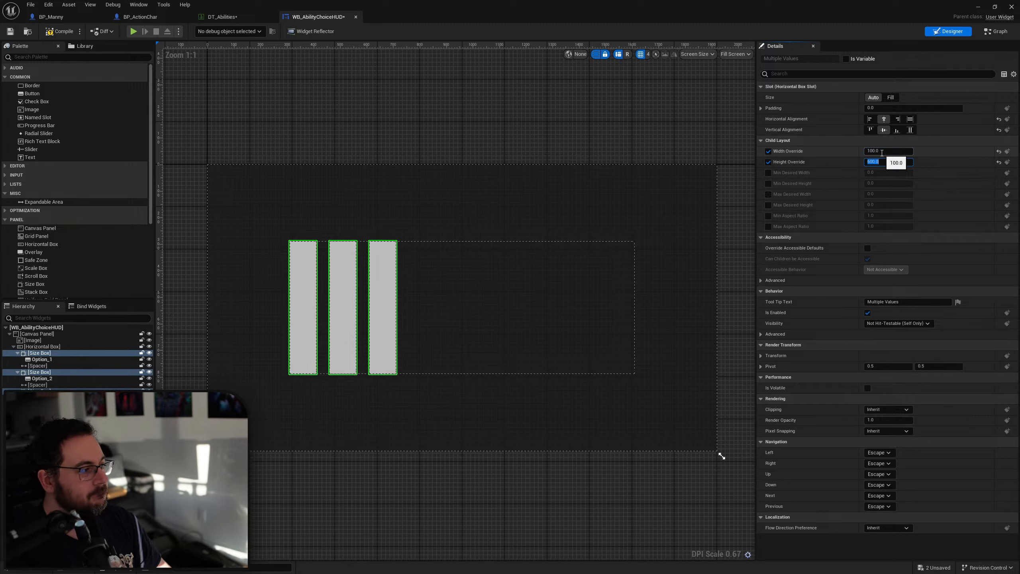
type("400")
key("Return")
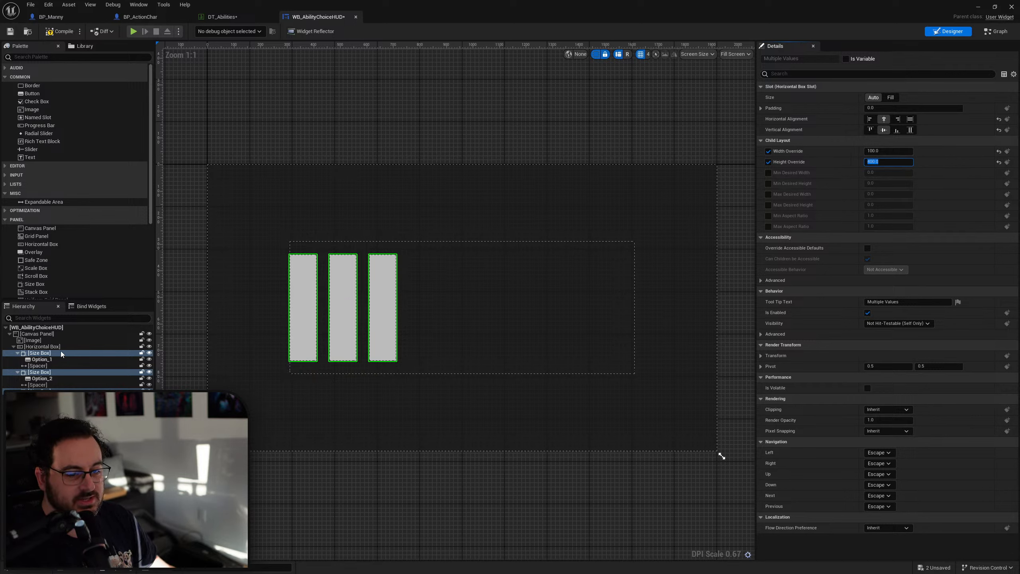
Set the Size Y of the Horizontal Box to 800.
left_click(41, 346)
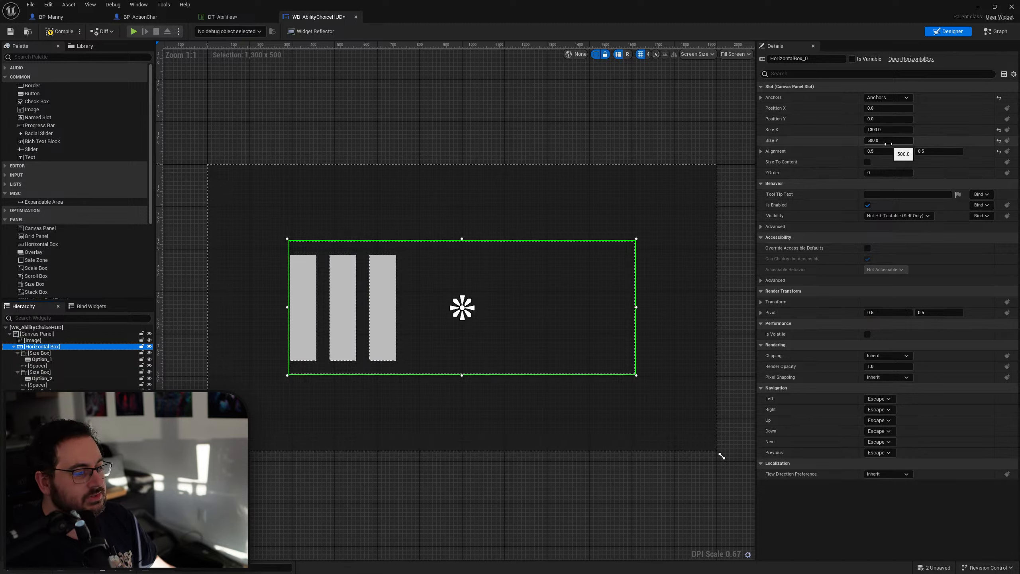
left_click(887, 141)
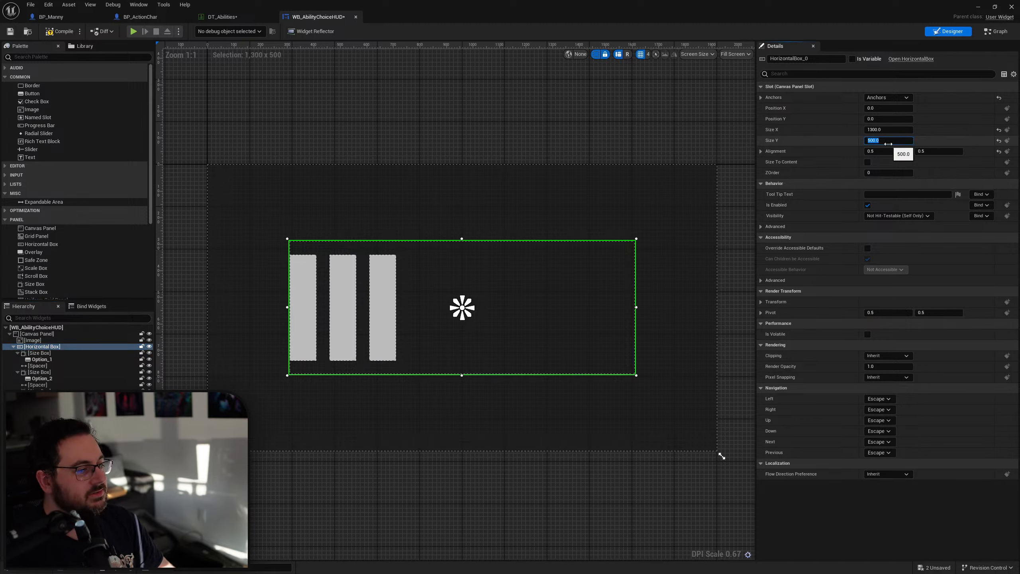
key("Return")
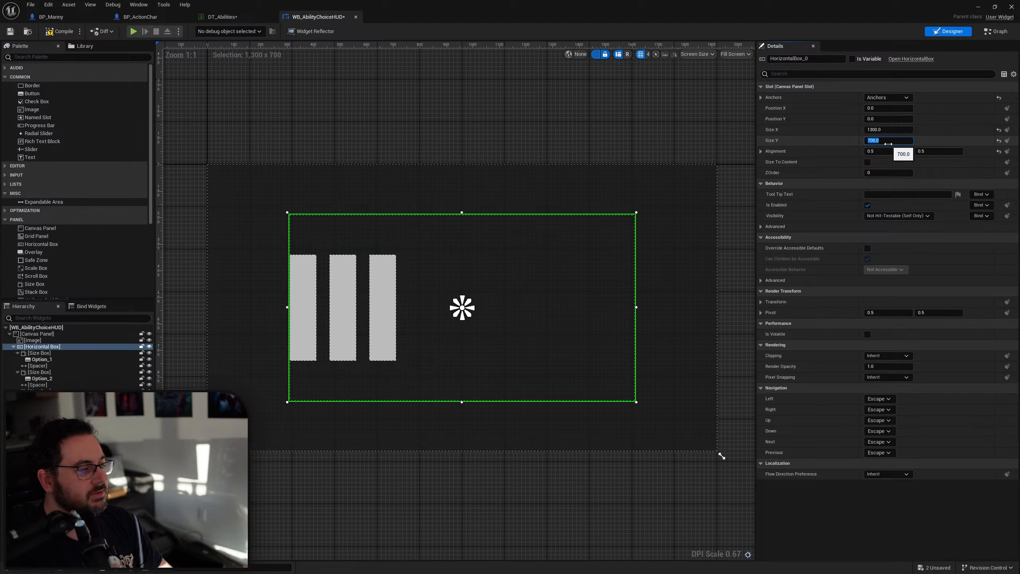
type("800")
key("Return")
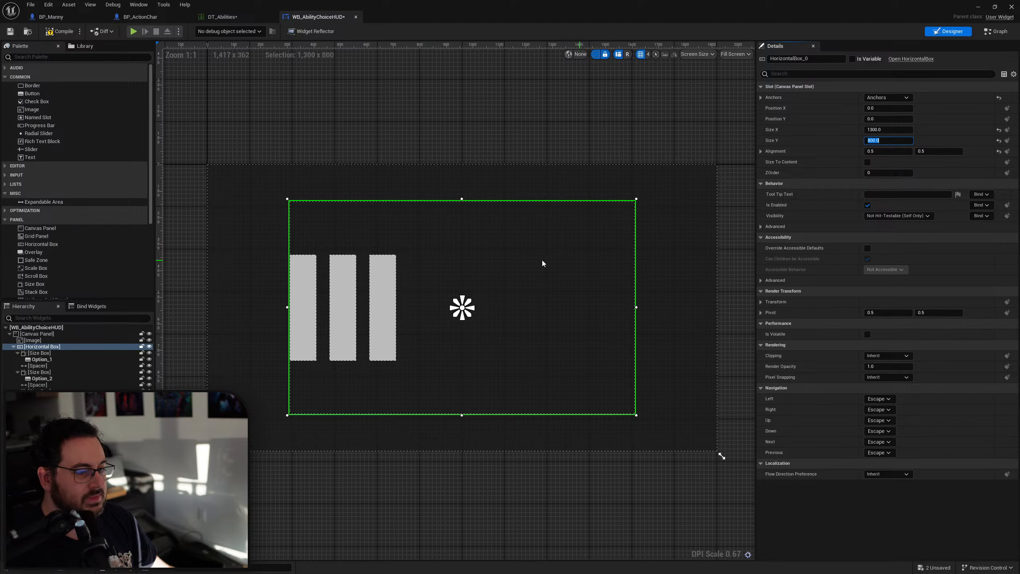
Set the height override to 800 and the width override to 400 on all three Size Boxes together.
left_click(44, 353)
left_click(39, 372, "ctrl")
left_click(39, 390, "ctrl")
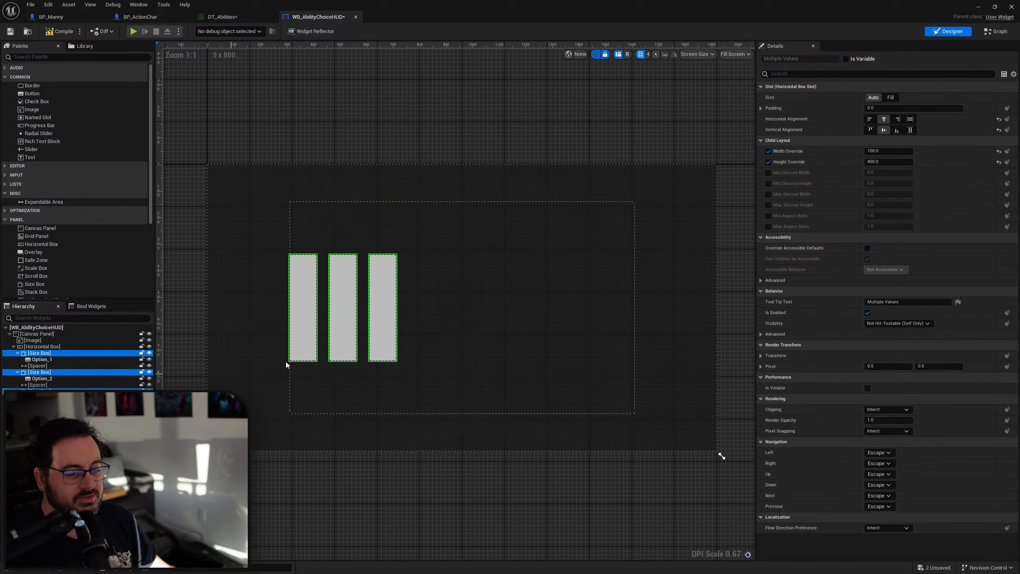
left_click(885, 161)
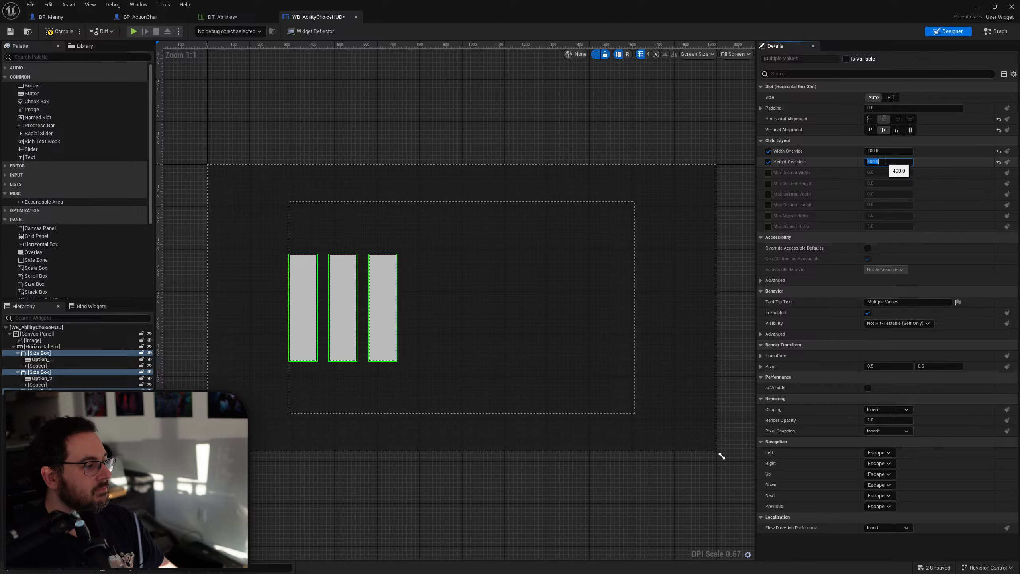
key("Return")
type("40")
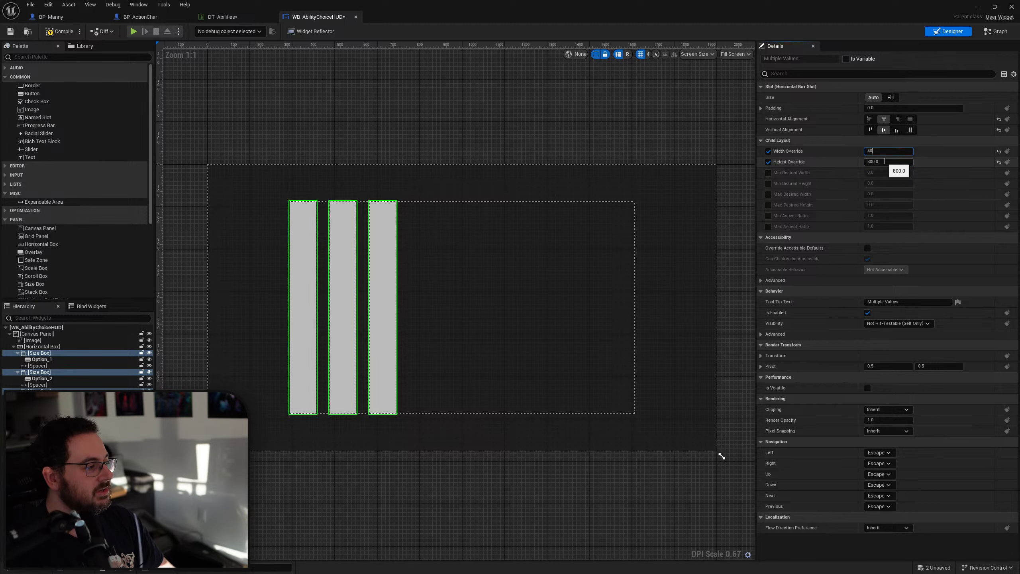
type("0")
key("Return")
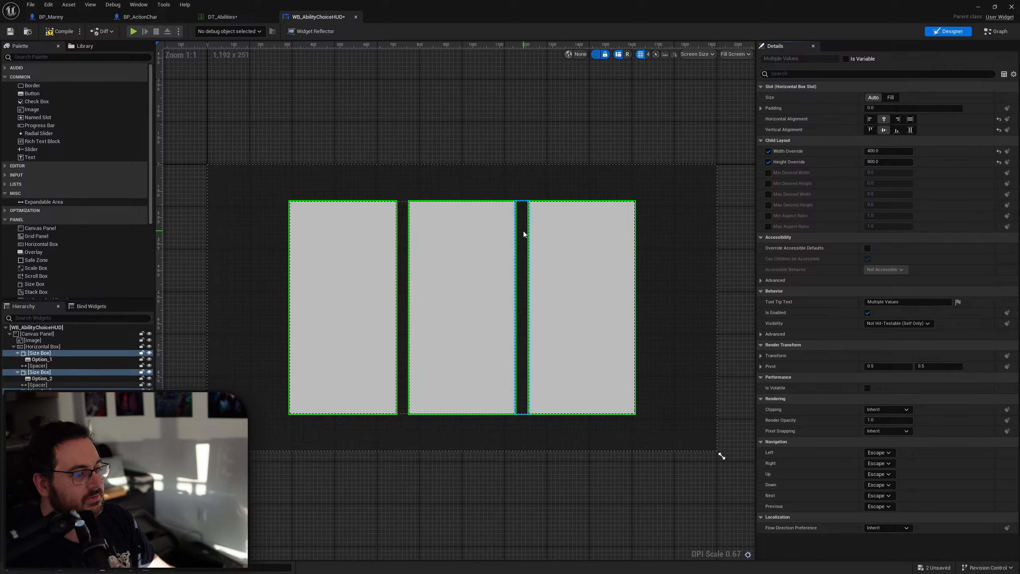
Try Size X values of 1400 and 1310 on the Horizontal Box, and return it to 1300.
left_click(42, 346)
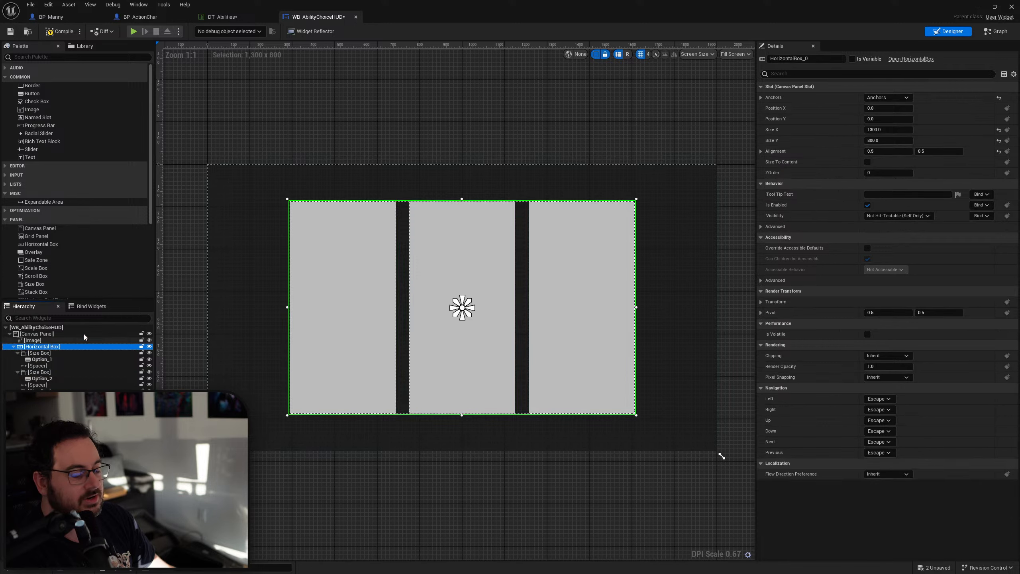
left_click(885, 130)
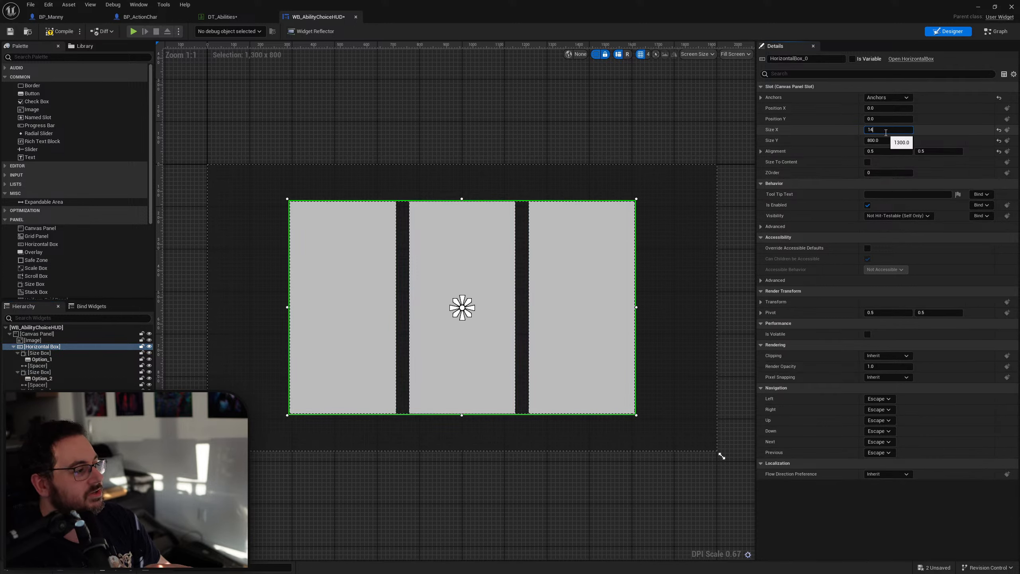
type("1400")
key("Return")
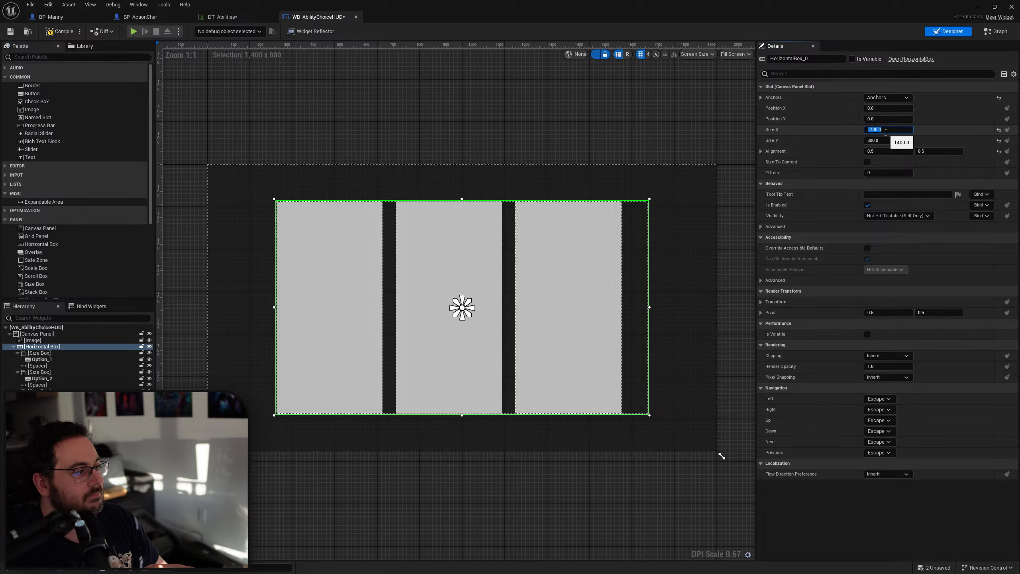
type("1310")
key("Return")
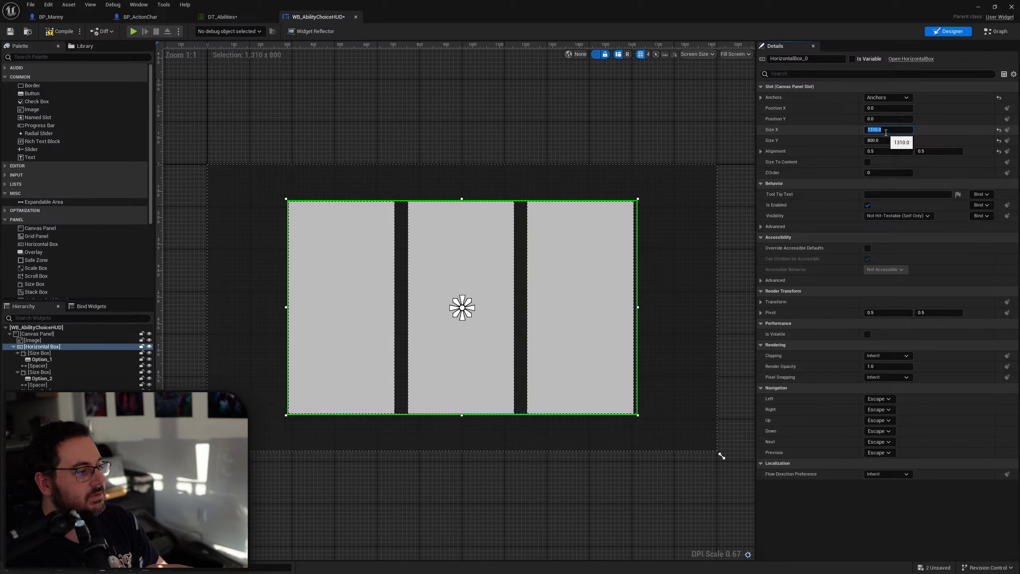
type("1300")
key("Return")
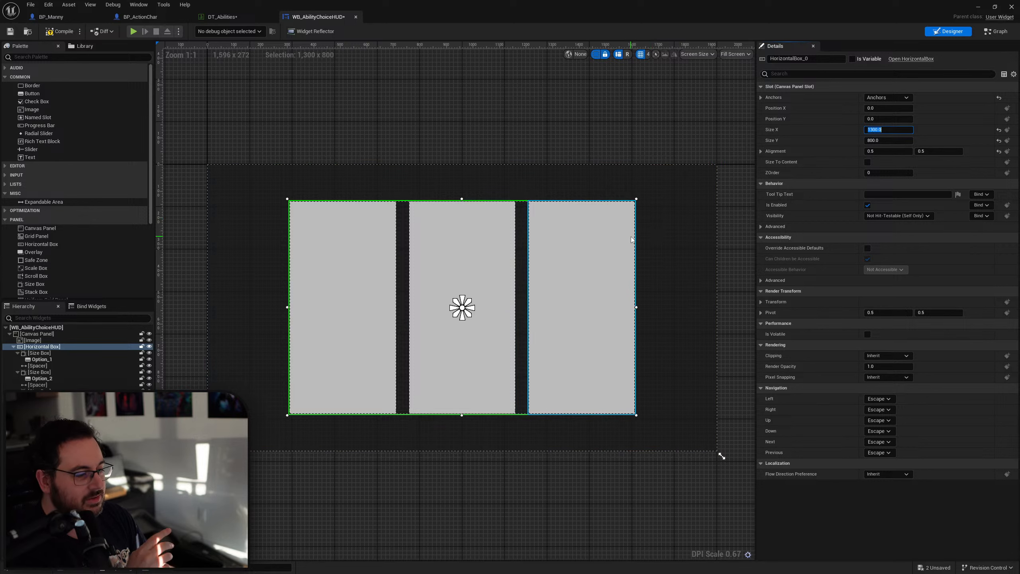
left_click(414, 526)
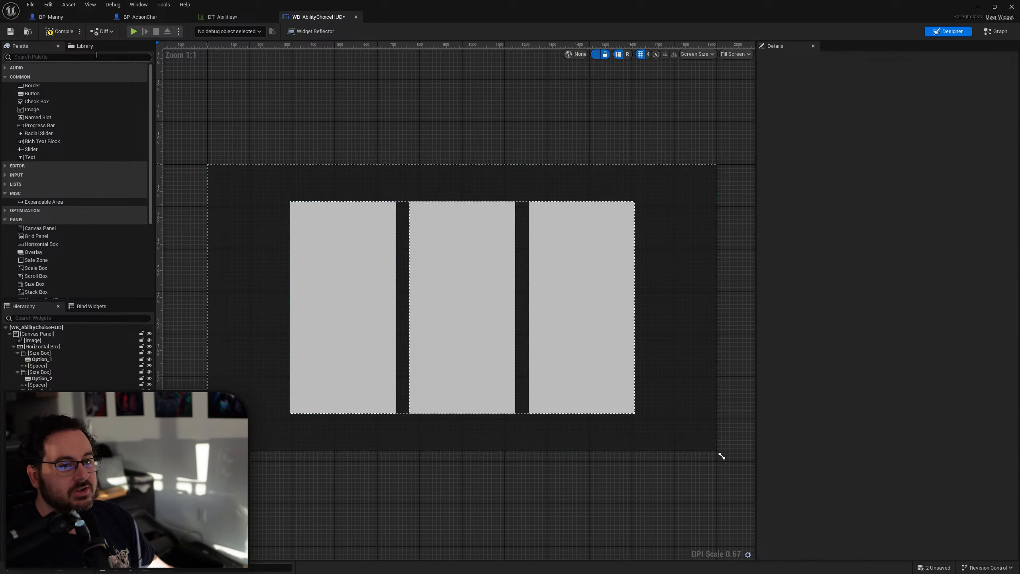
Play-test the L_Testing level up to the first ability choice and pick the Knock Back Increased card.
left_click_drag(692, 5, 528, 413)
left_click(256, 31)
left_click(478, 203)
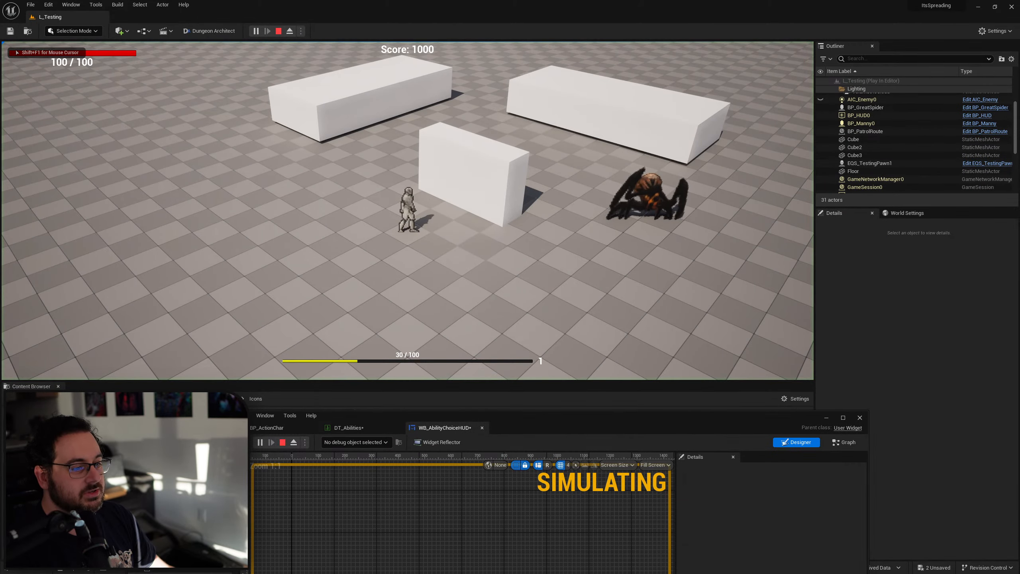
key("1")
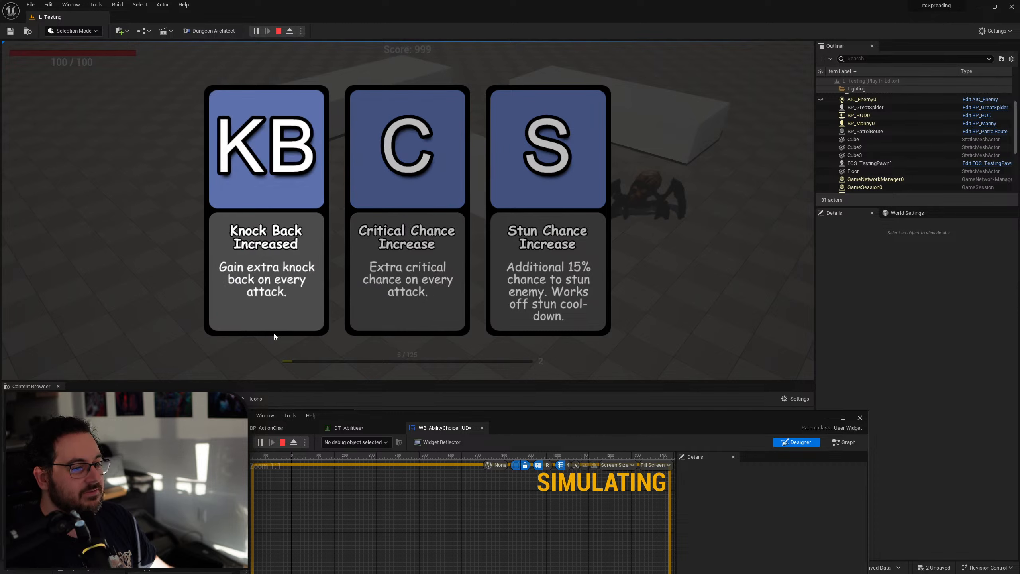
left_click(266, 261)
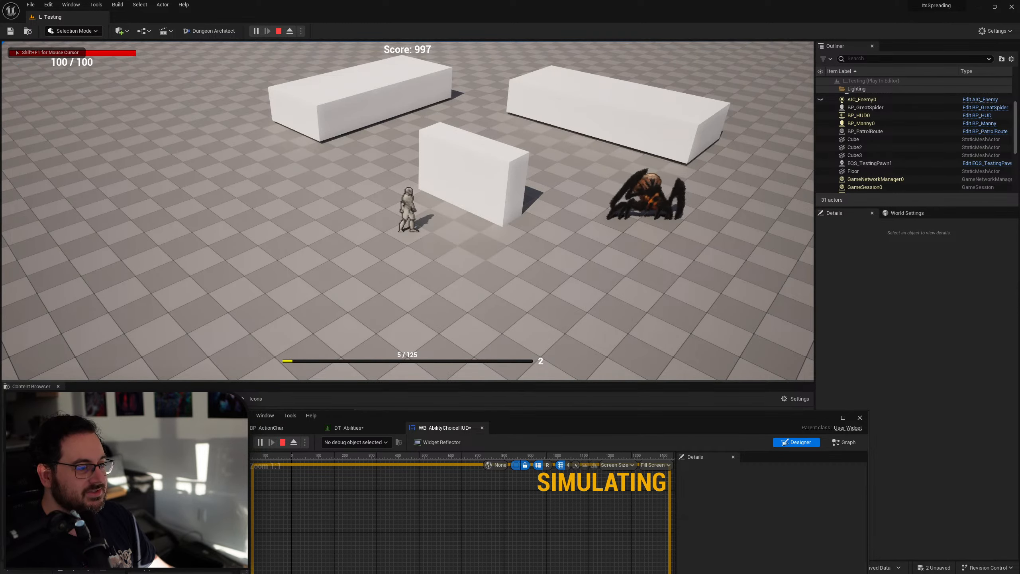
Level up again in the play test, pick the Temporary Invulnerability card, and stop the session.
key("1")
key("1")
key("1")
key("1")
key("1")
key("1")
key("1")
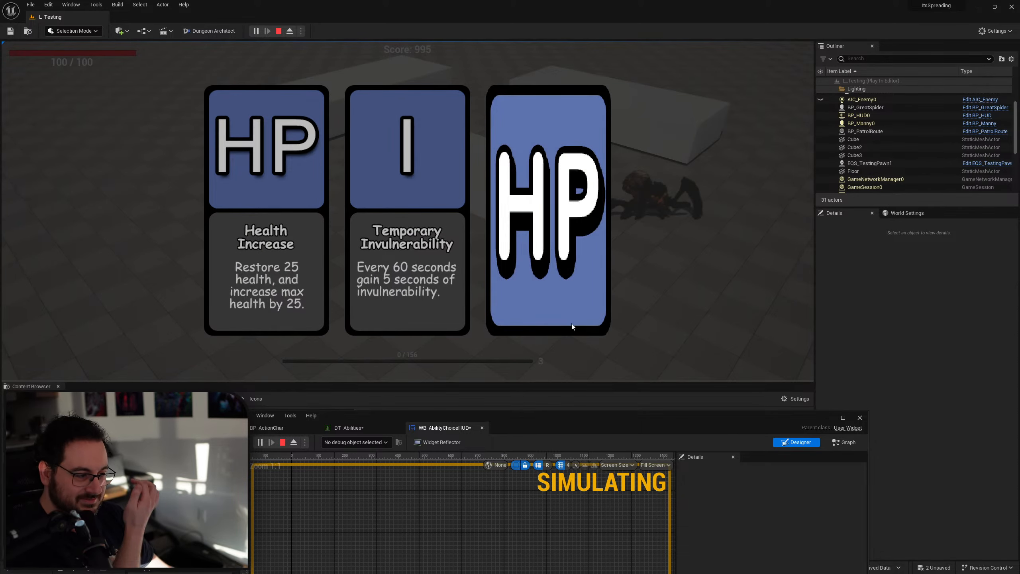
left_click(407, 249)
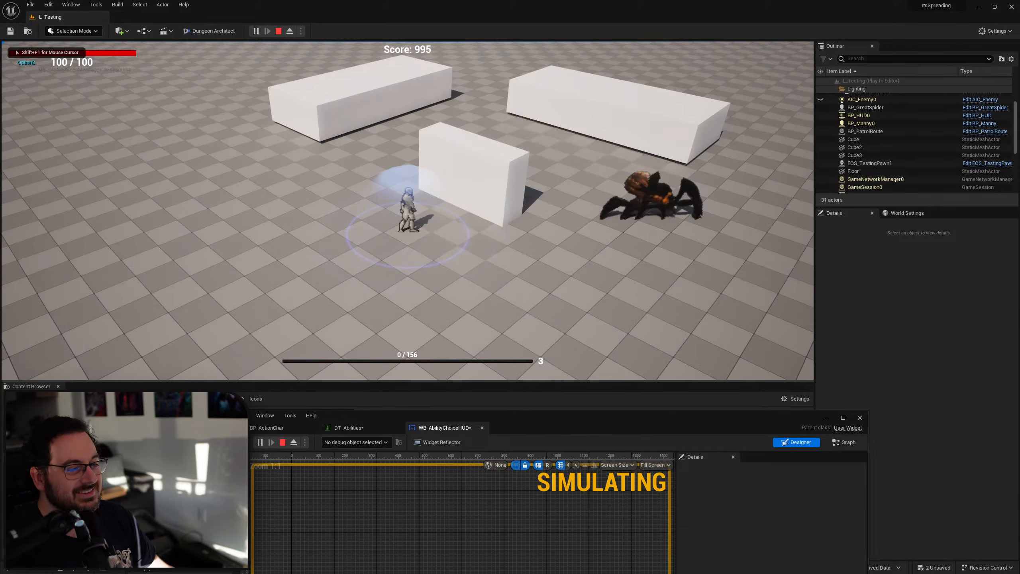
key("Escape")
Open the GetAvailableAbility function of the GM_ItsSpreading game mode blueprint from the GameMode folder.
left_click_drag(696, 419, 687, 89)
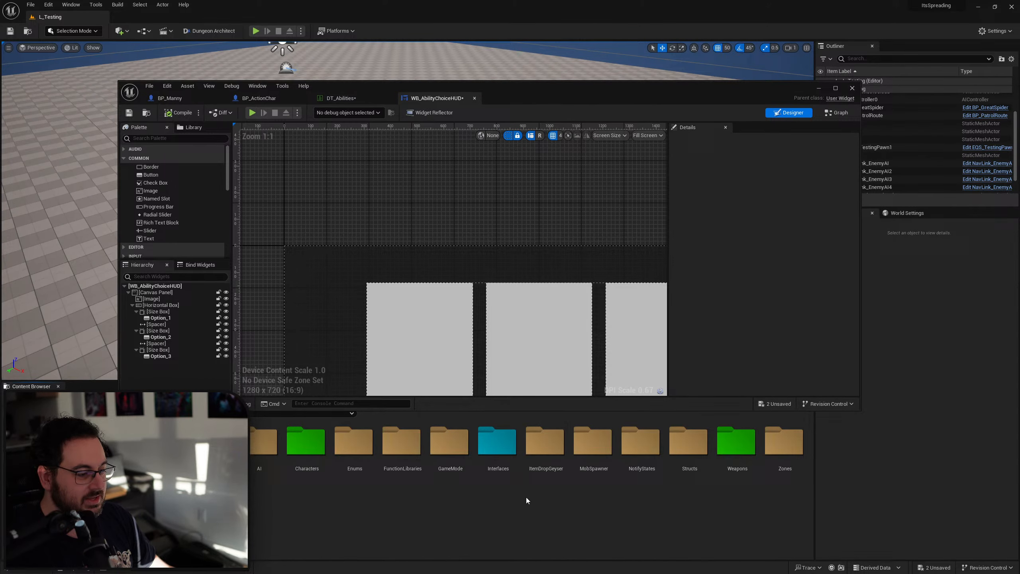
double_click(458, 450)
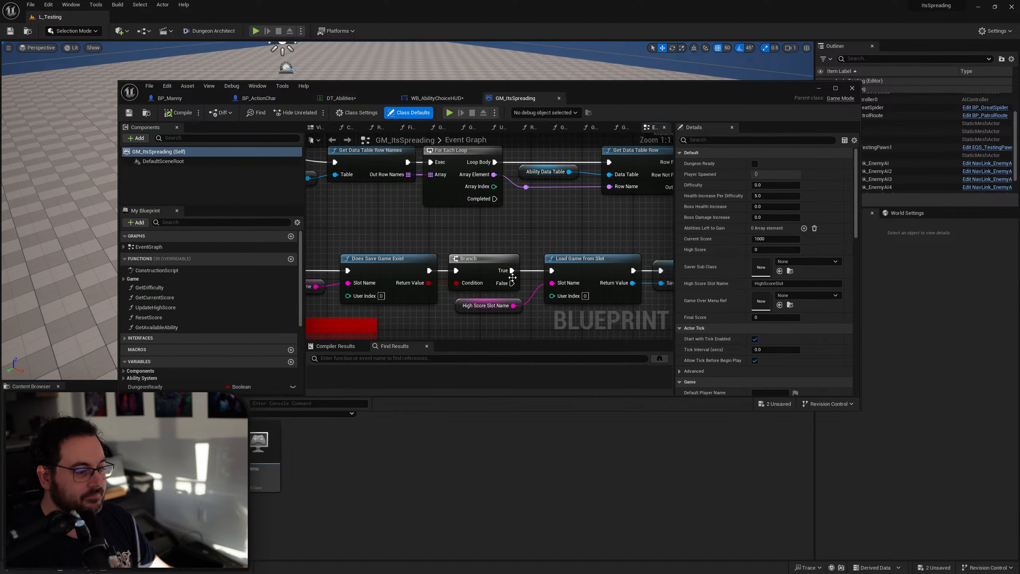
mouse_move(483, 281)
right_mouse_down()
mouse_move(513, 272)
mouse_move(502, 282)
right_mouse_up()
scroll(521, 260, "down", 4)
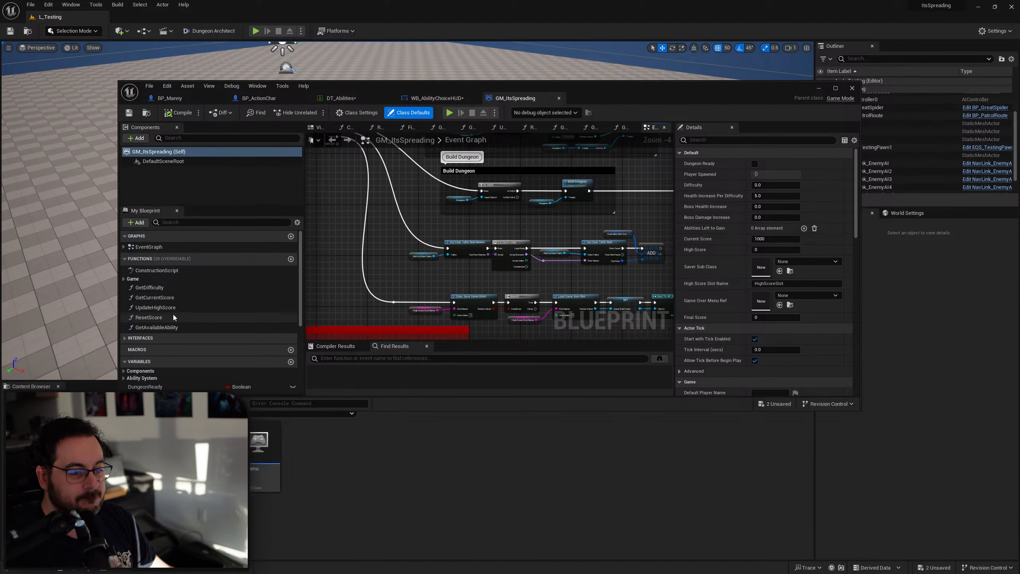
double_click(172, 328)
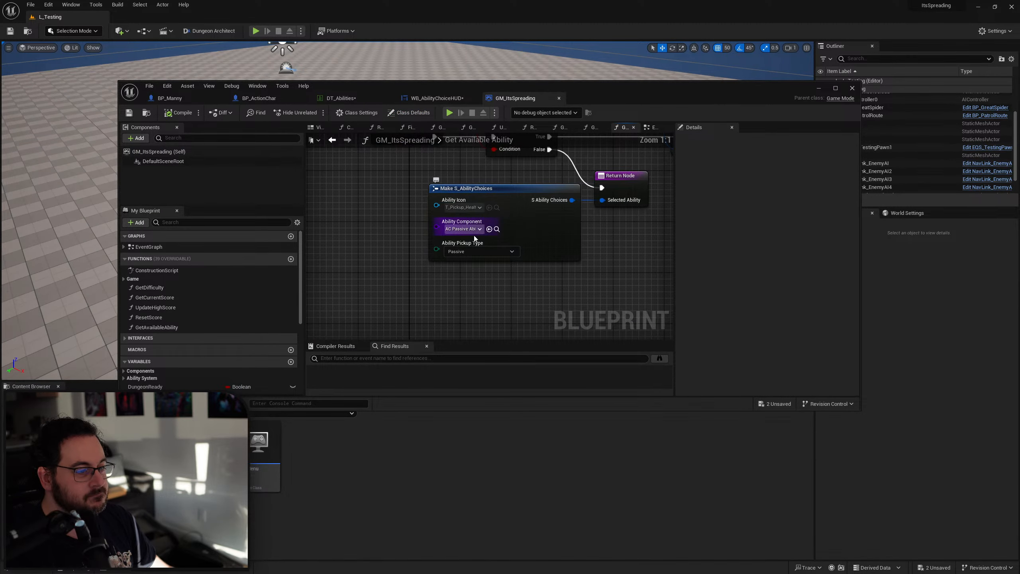
Assign the T_Passive_HealthUp texture as Ability Icon in the Make S_AbilityChoices node and compile the blueprint.
key("alt+Left")
key("alt+Left")
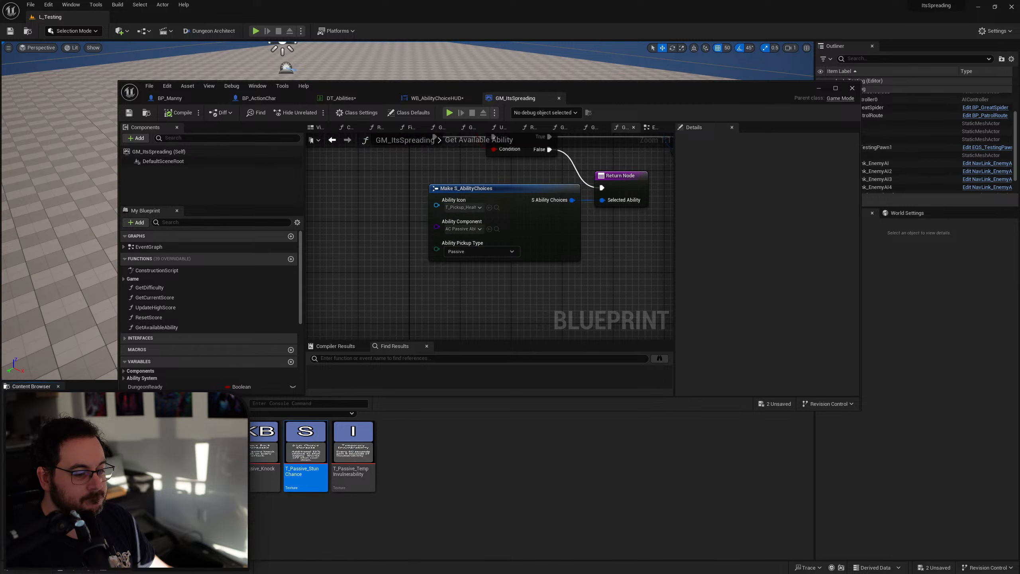
left_click(216, 478)
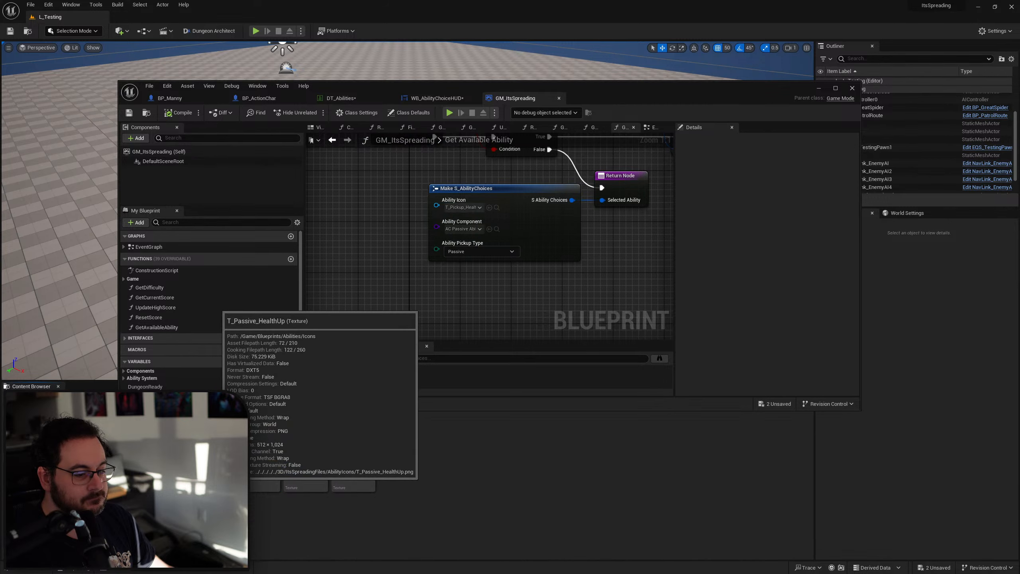
left_click(489, 208)
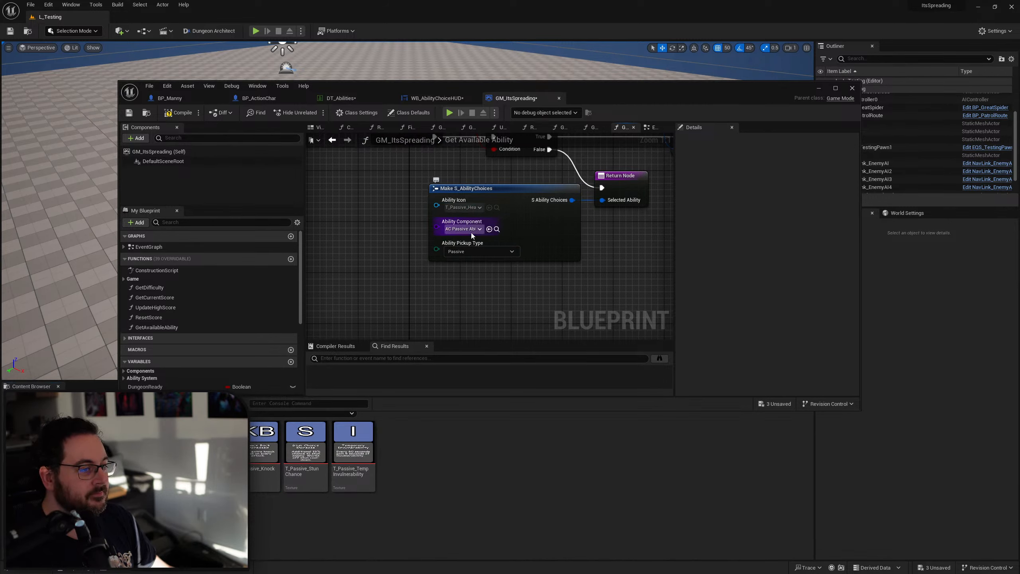
right_click_drag(403, 172, 374, 220)
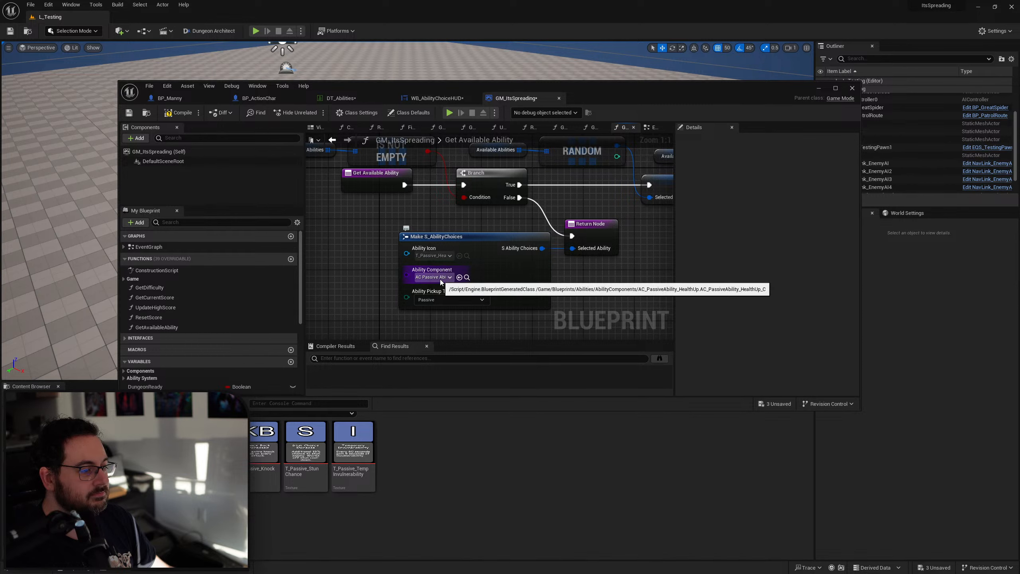
left_click(169, 114)
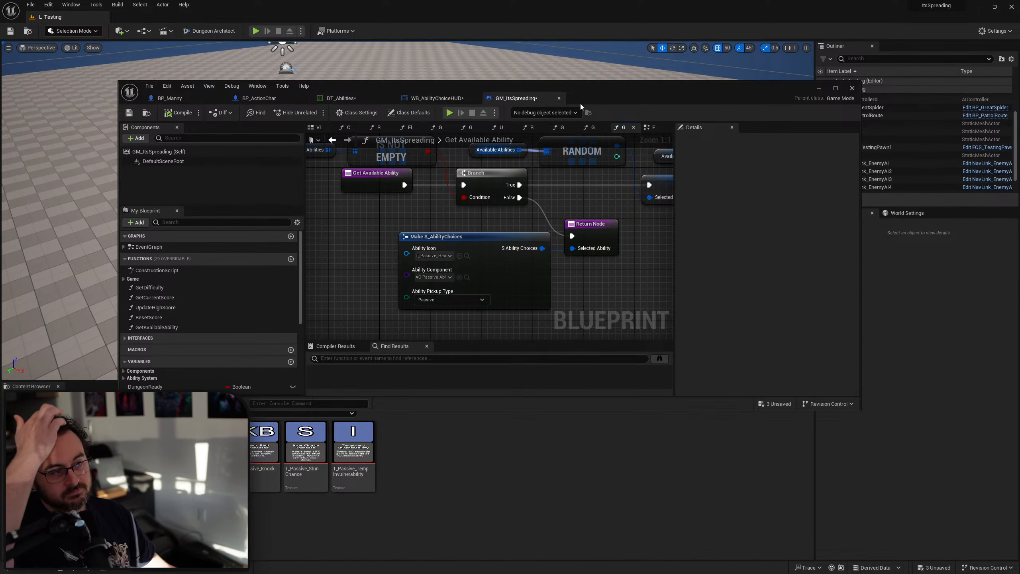
Play-test the level again up to the ability choice and pick the Health Increase card.
left_click_drag(580, 103, 493, 449)
left_click(255, 31)
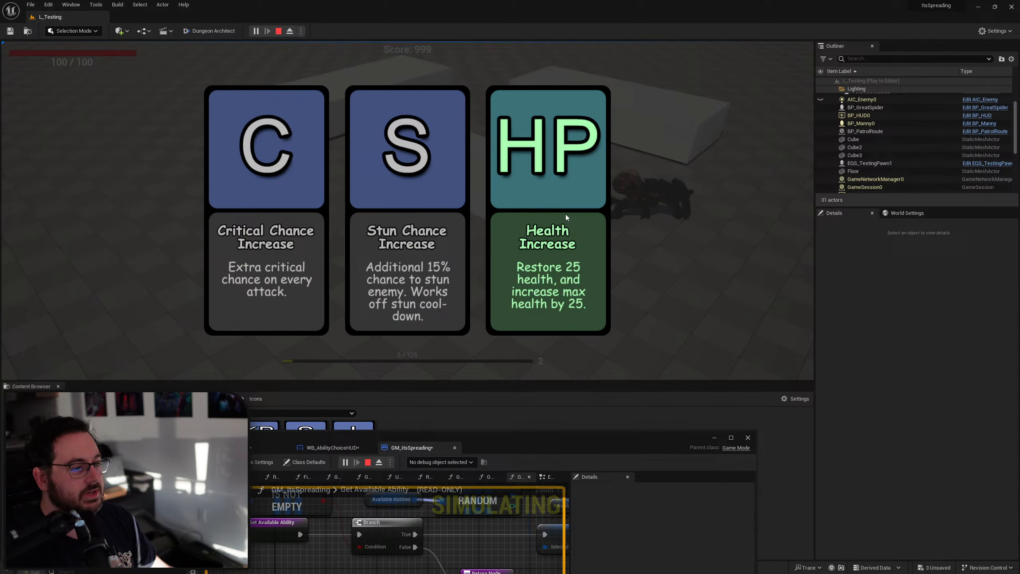
left_click(565, 214)
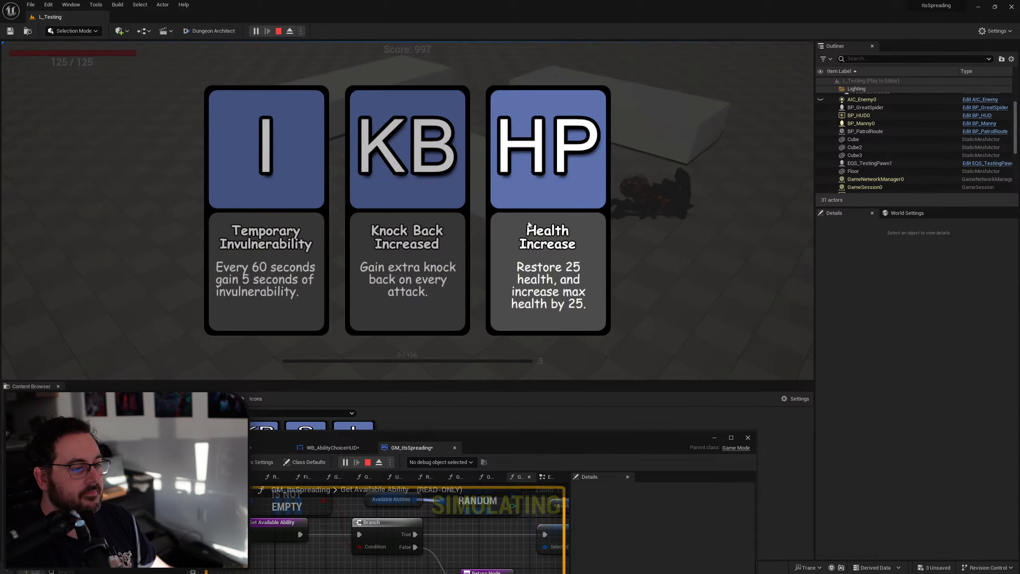
Pick the Knock Back Increased card and a Health Increase card at the play test's level-ups, and stop the session.
left_click(384, 207)
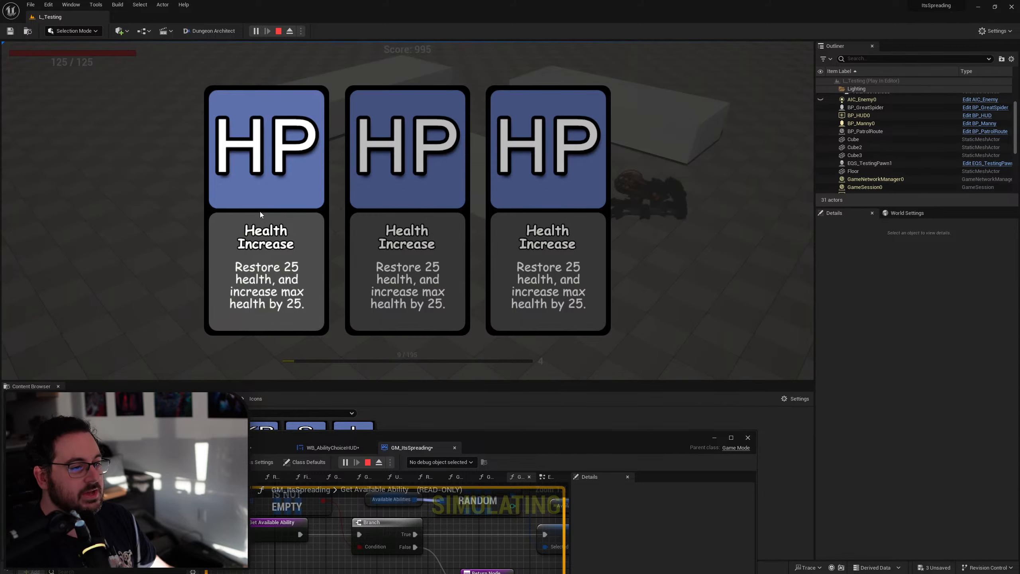
left_click(260, 210)
key("Escape")
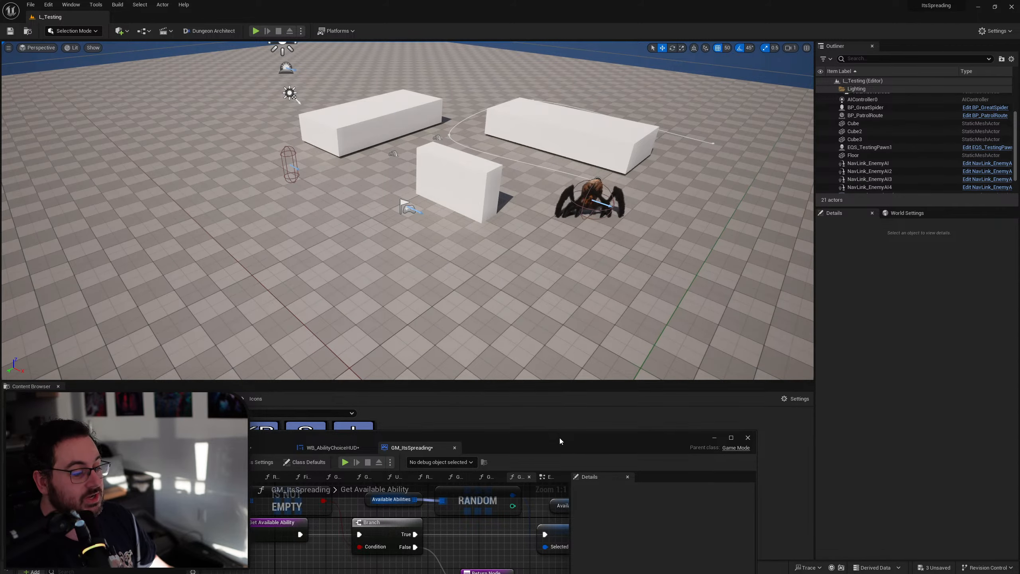
Save all modified assets and look over the stats, cards and collection layout sketch in Paint.
left_click_drag(559, 437, 589, 298)
key("ctrl+shift+s")
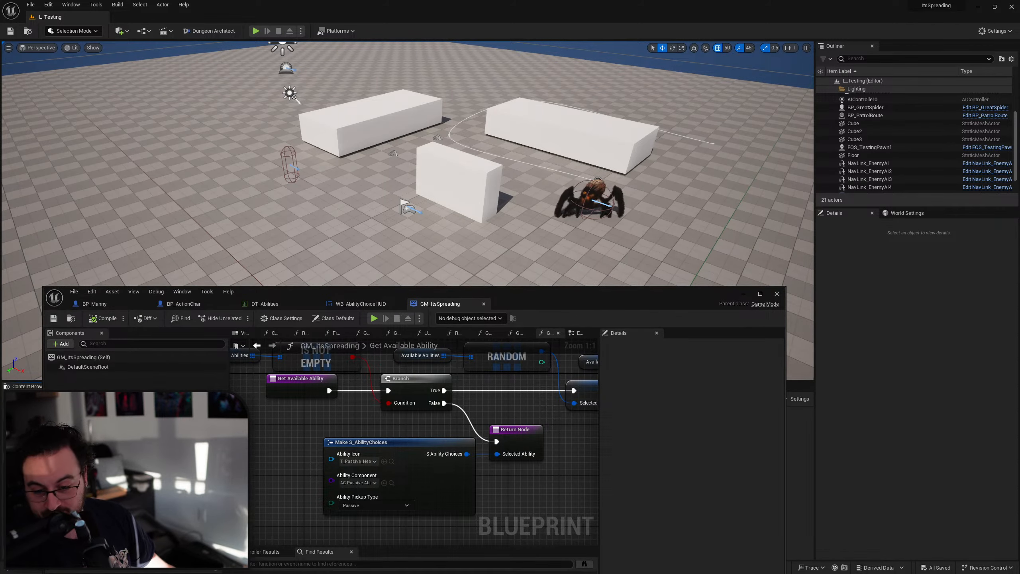
key("alt+Tab")
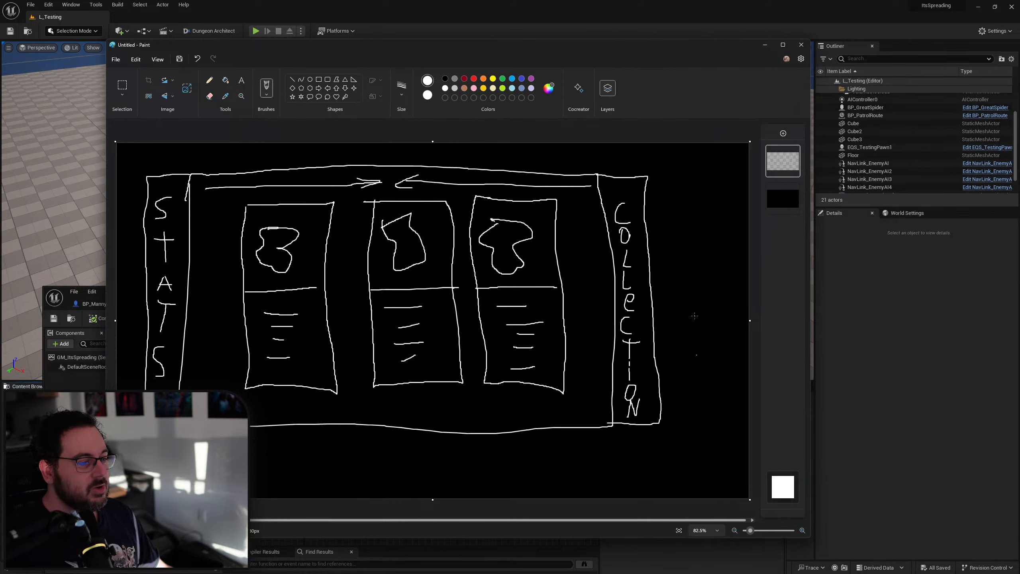
left_click(765, 45)
Close the GM_ItsSpreading blueprint and locate the WB_AbilityChoiceHUD asset in its content folder.
mouse_move(533, 299)
left_mouse_down()
mouse_move(580, 93)
mouse_move(570, 102)
left_mouse_up()
middle_click(479, 108)
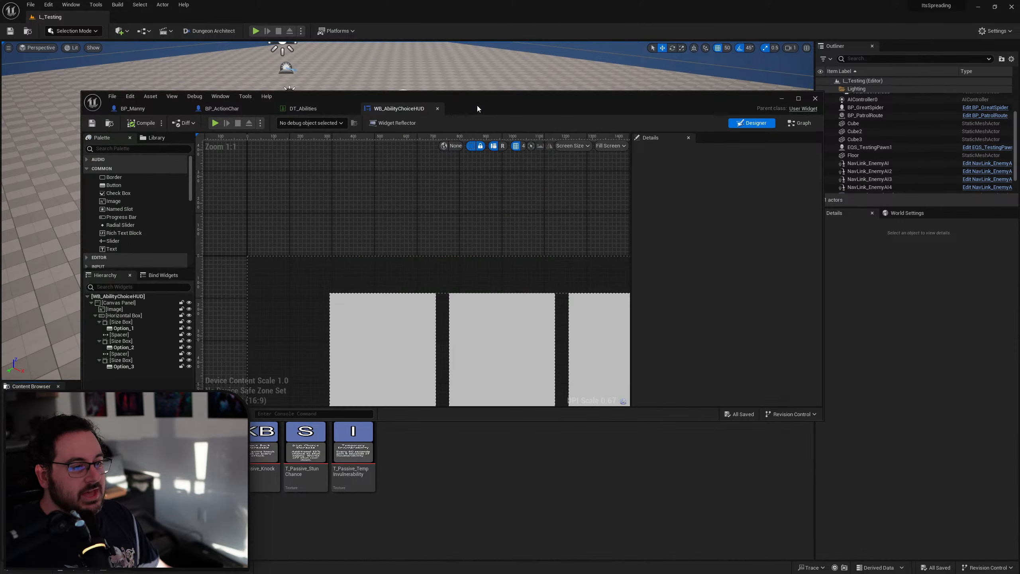
left_click(110, 123)
Create a Widget Blueprint named WB_Collection with User Widget as parent class in the AbilityChoiceHUD folder and open it in a maximized editor.
right_click(325, 439)
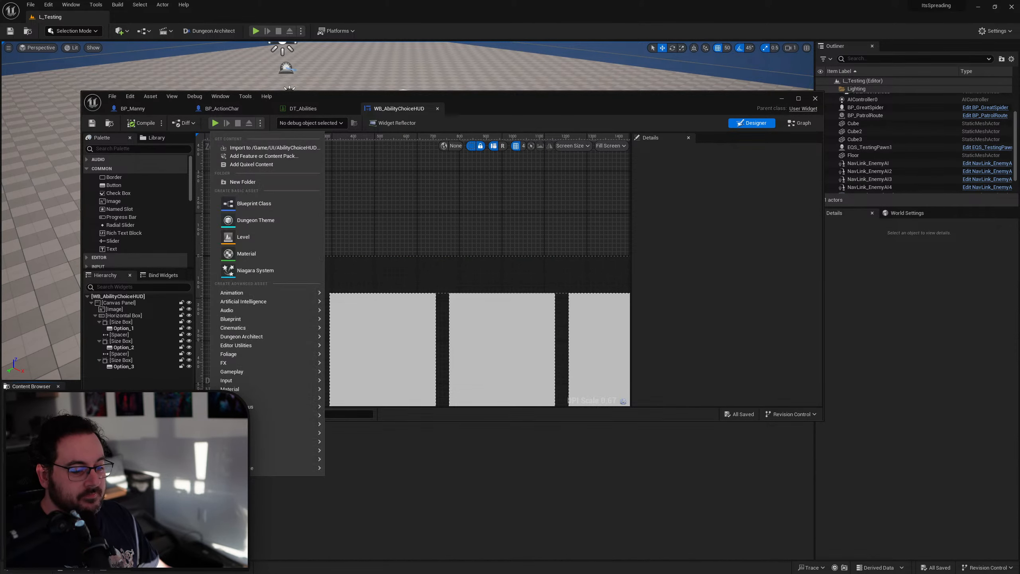
mouse_move(298, 466)
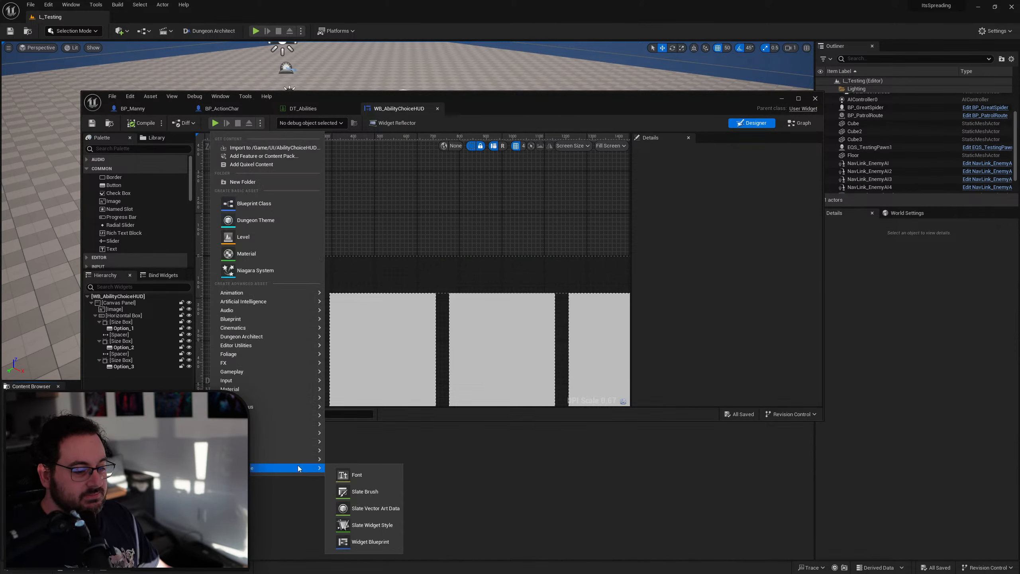
left_click(369, 542)
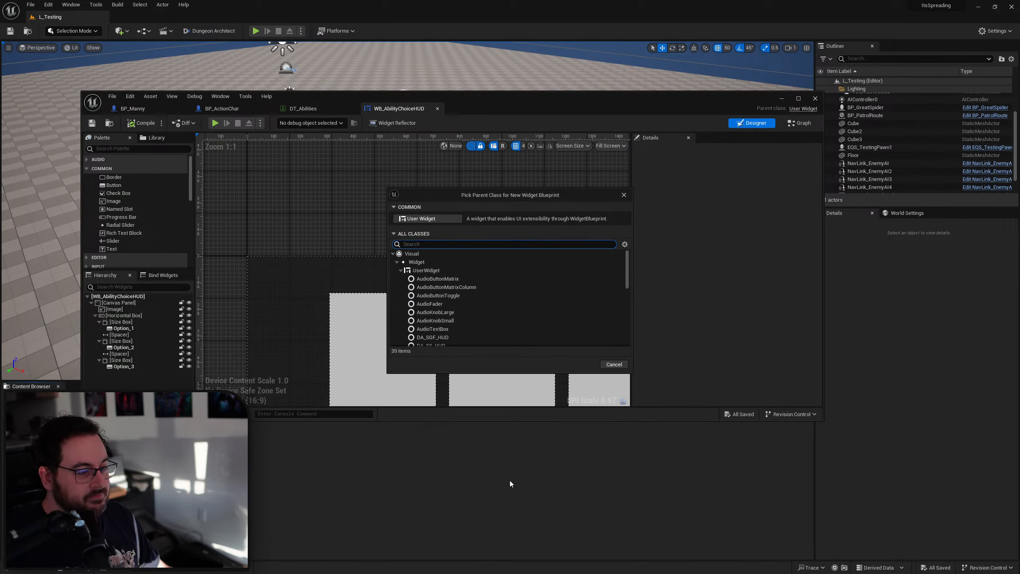
scroll(471, 311, "down", 8)
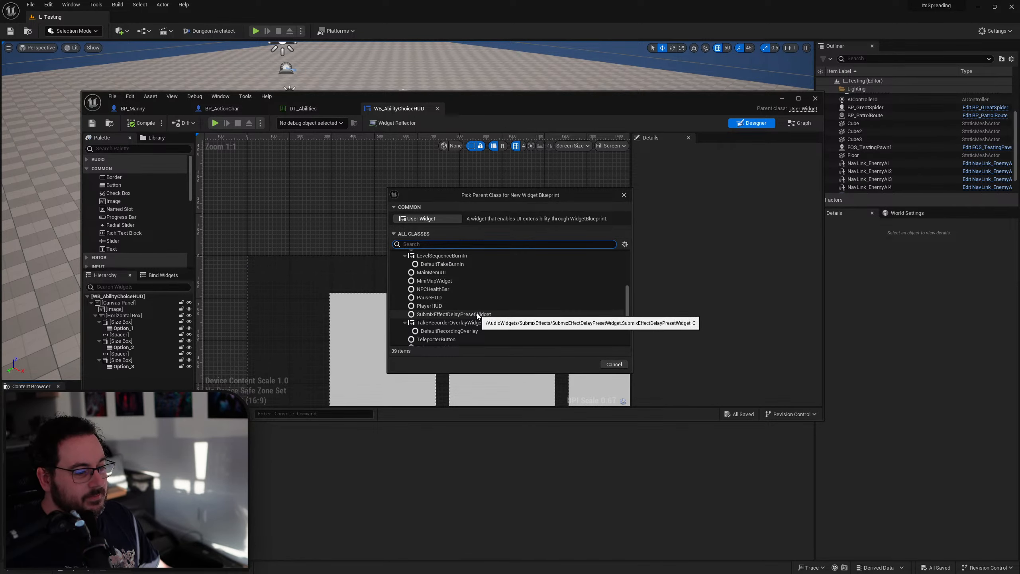
scroll(475, 305, "down", 1)
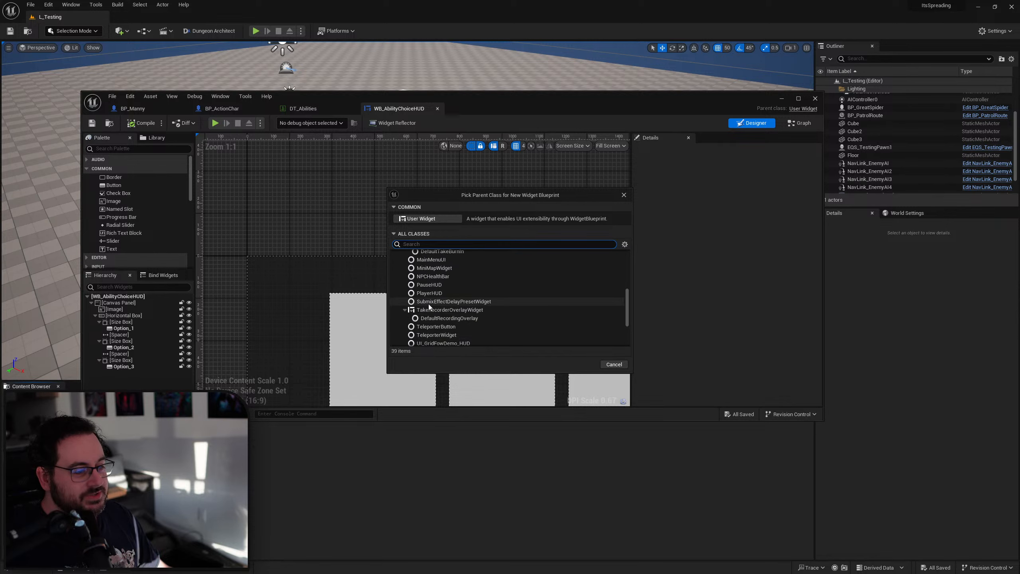
scroll(431, 308, "up", 5)
scroll(441, 338, "up", 2)
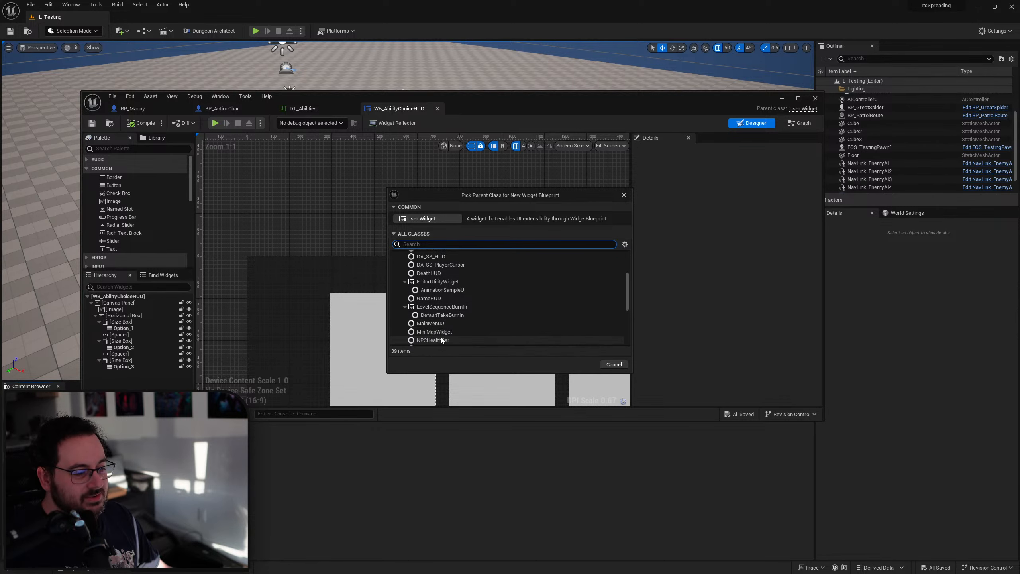
scroll(441, 333, "up", 5)
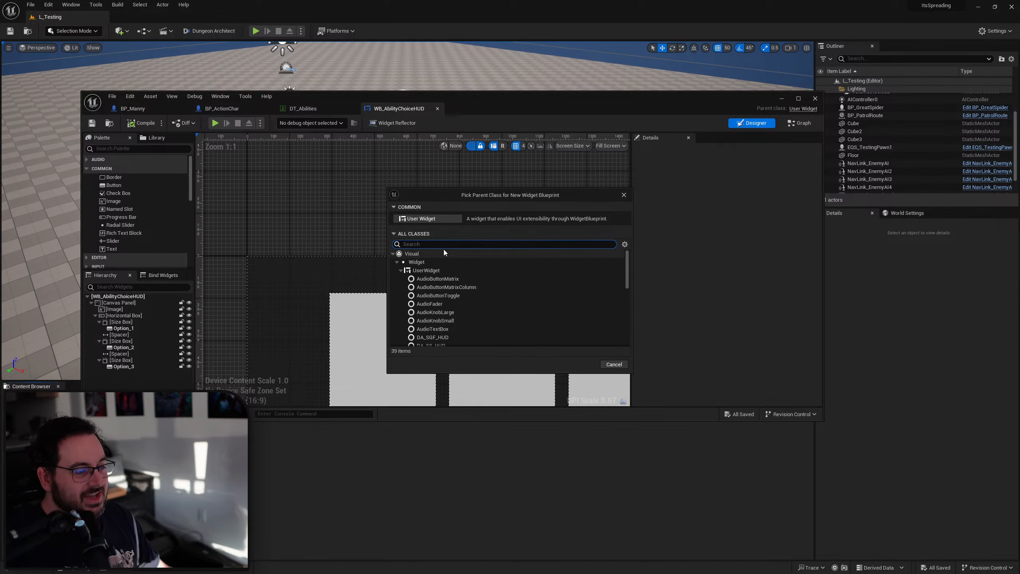
left_click(437, 219)
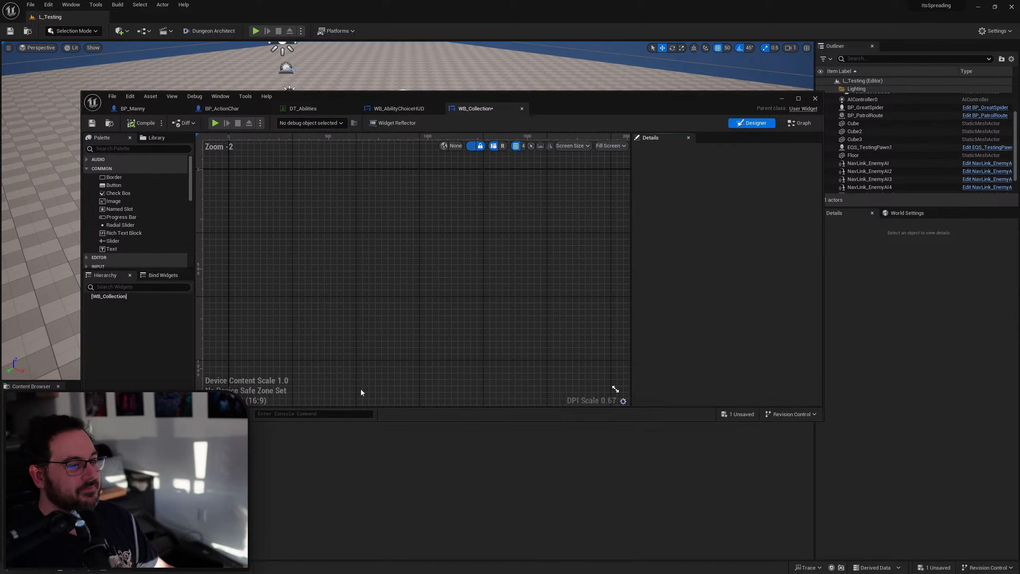
double_click(570, 106)
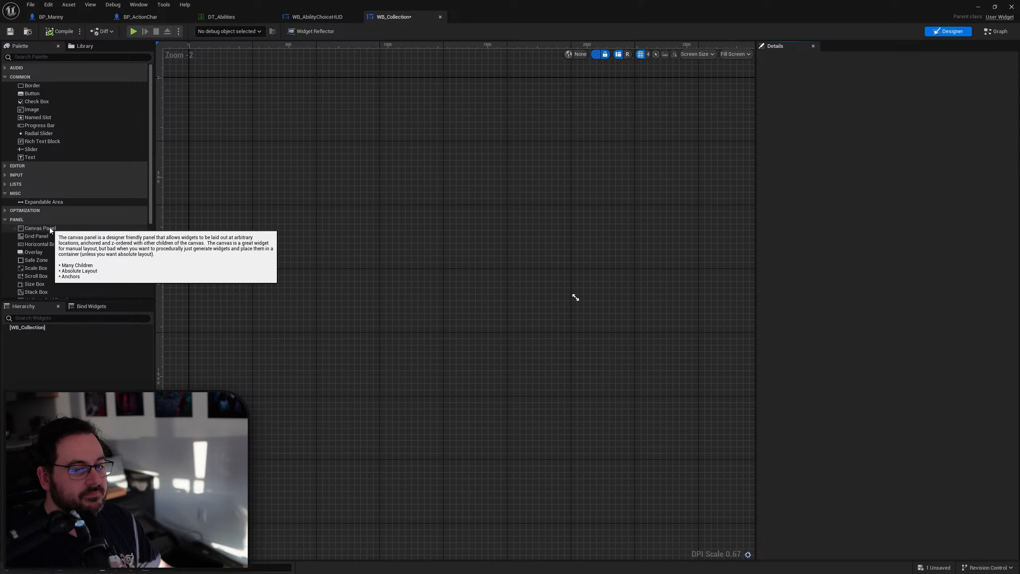
Add a Canvas Panel as the root of WB_Collection and place a Grid Panel inside it.
left_click_drag(50, 228, 35, 329)
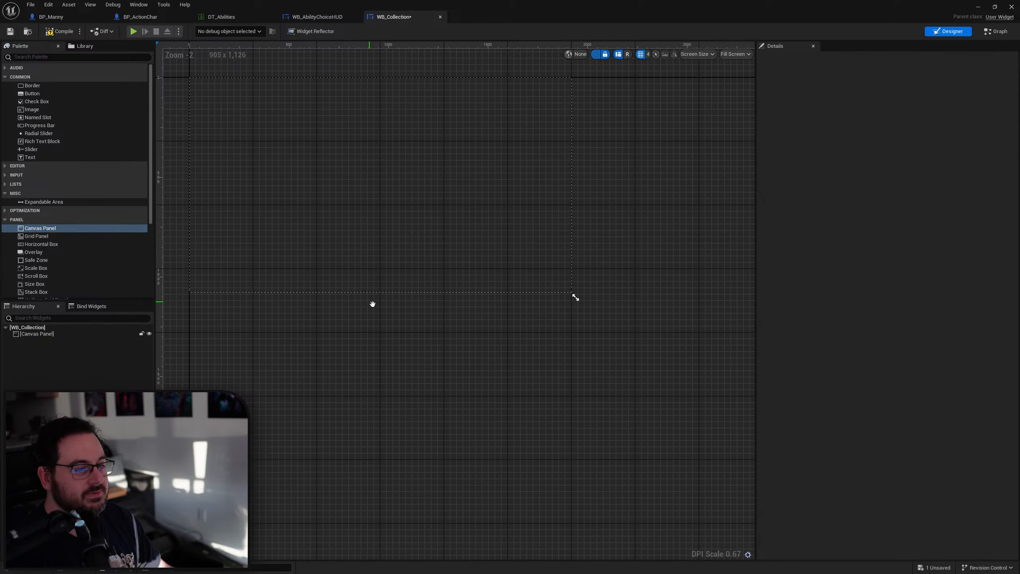
scroll(465, 284, "up", 2)
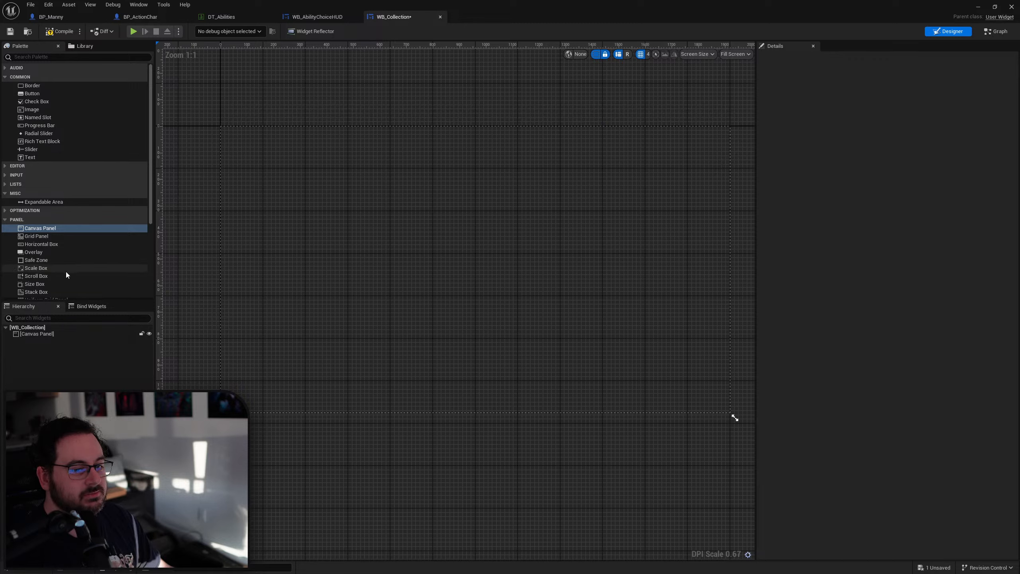
scroll(67, 269, "down", 3)
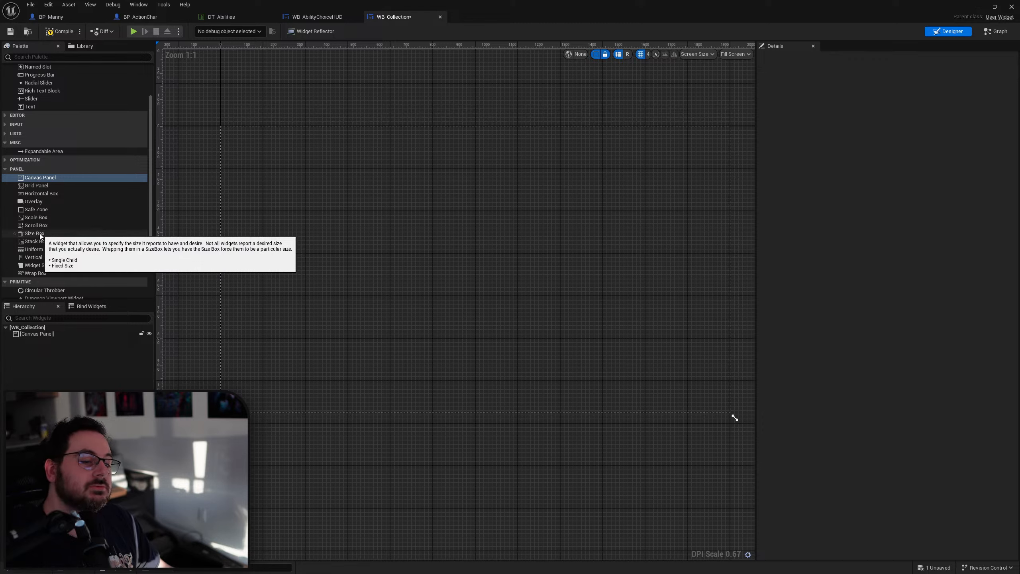
scroll(57, 238, "up", 3)
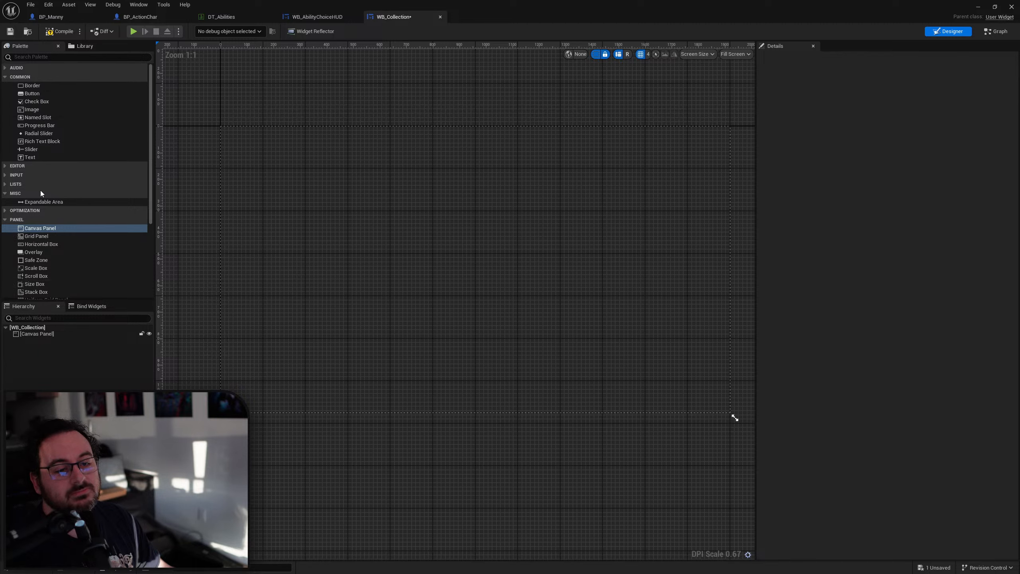
scroll(64, 225, "down", 2)
scroll(73, 235, "down", 3)
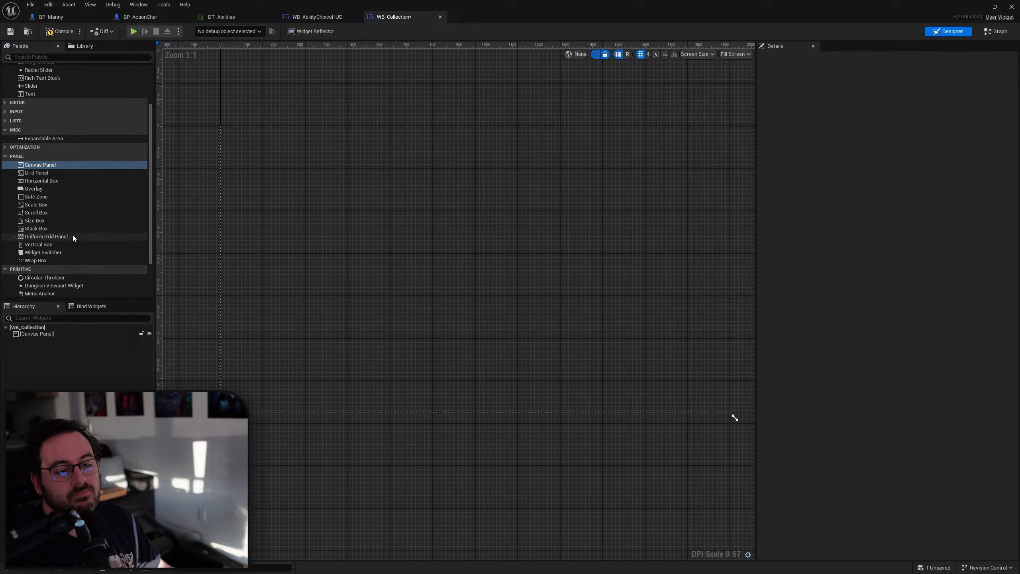
scroll(55, 95, "up", 5)
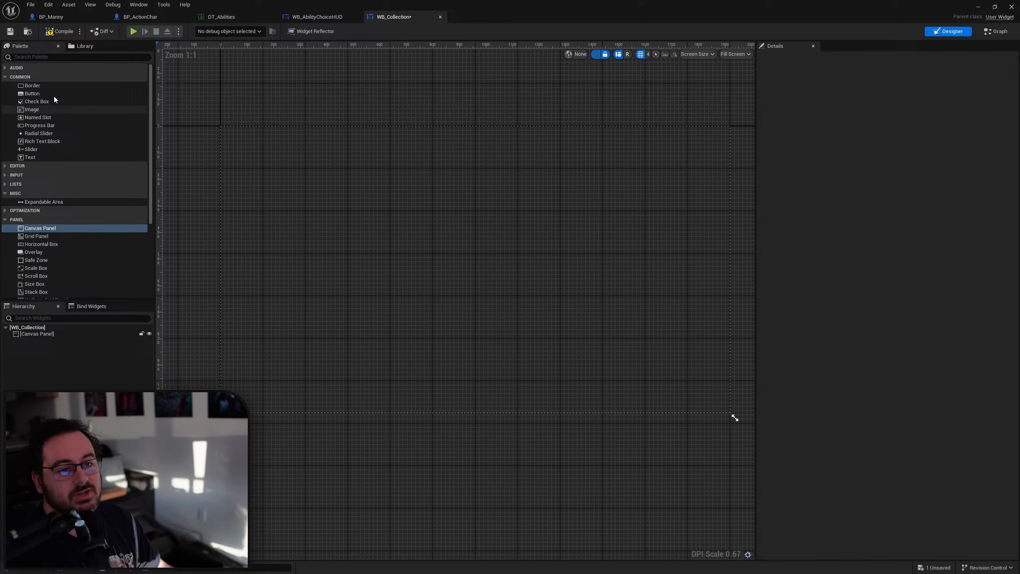
left_click(50, 57)
type("grid")
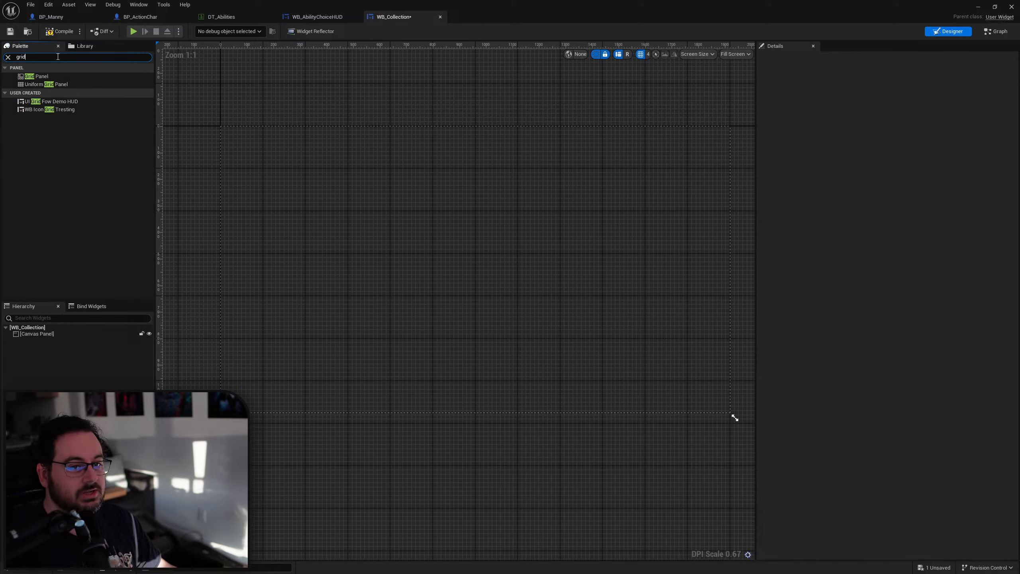
left_click_drag(35, 76, 48, 333)
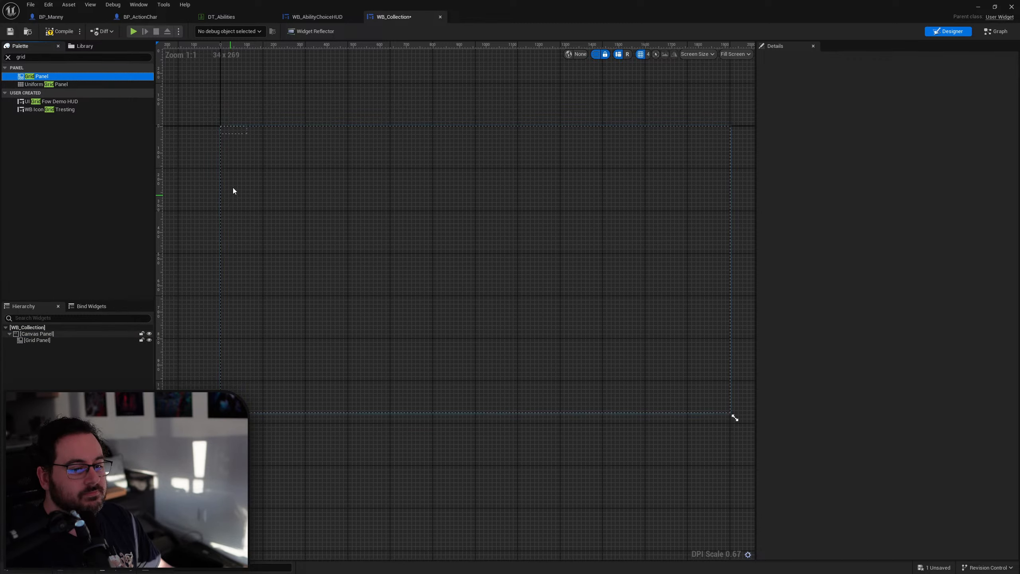
Anchor the Grid Panel to stretch across the whole canvas and set its Offset Right and Offset Bottom to 0.
left_click(234, 131)
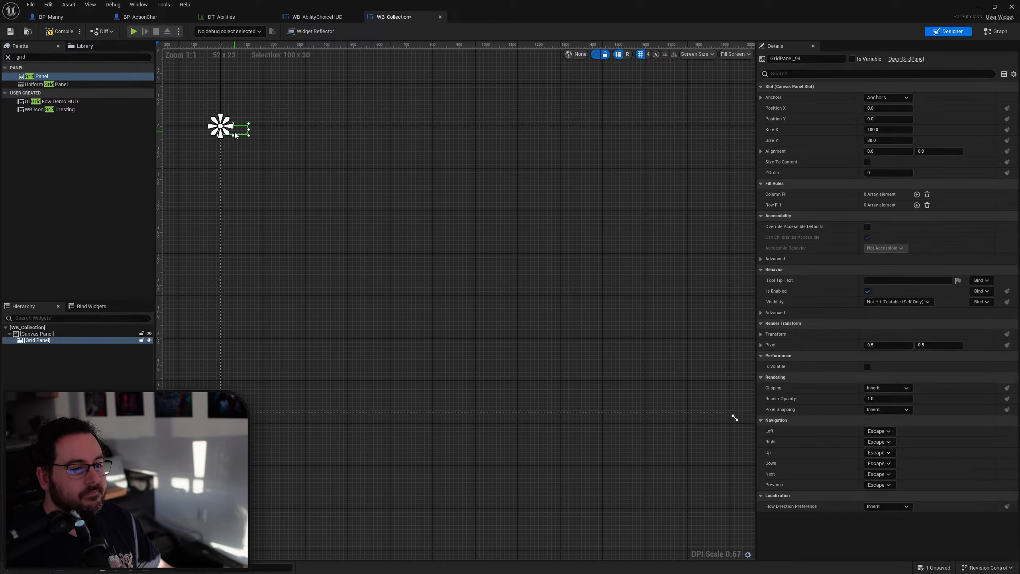
left_click(908, 97)
left_click(957, 203)
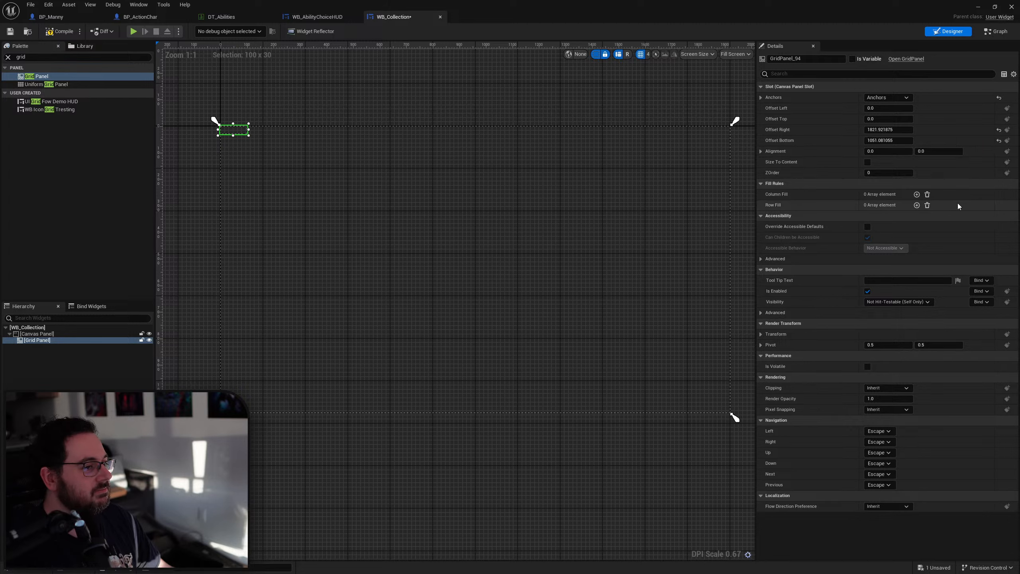
left_click(904, 130)
type("0")
left_click(894, 138)
type("0")
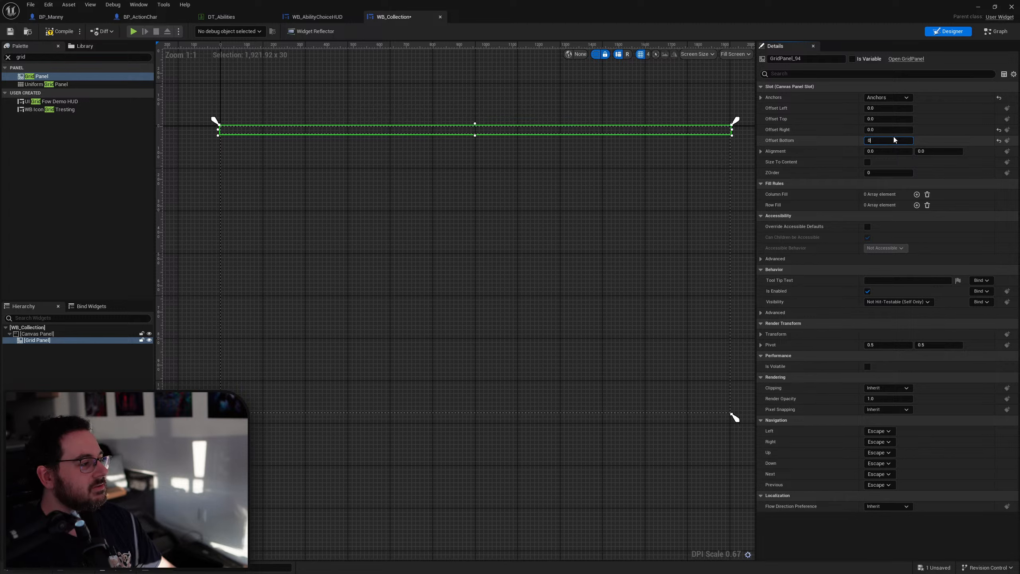
key("Return")
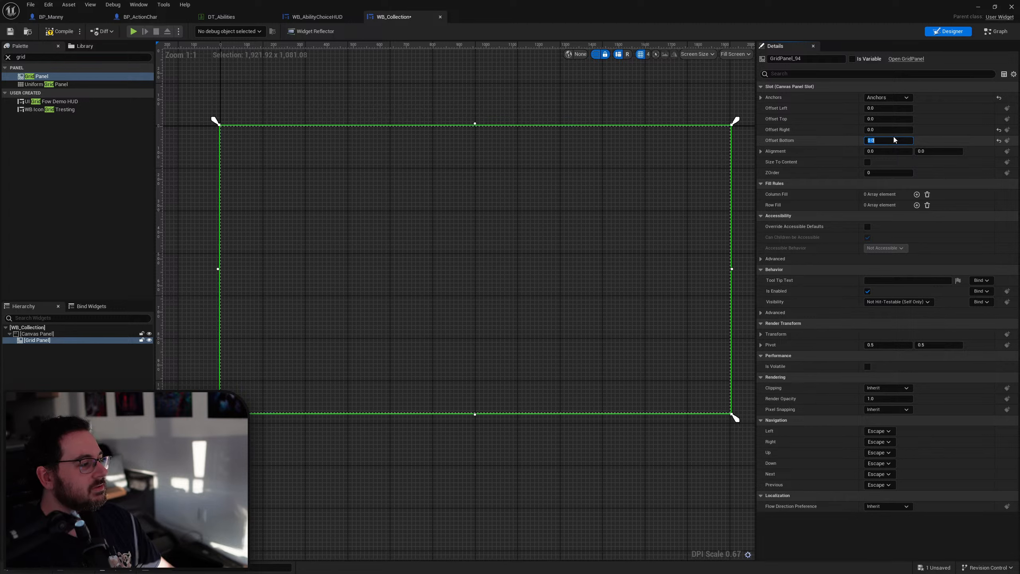
Wrap the Grid Panel in a Scroll Box and set the Grid Panel's slot size to Fill.
left_click(100, 341)
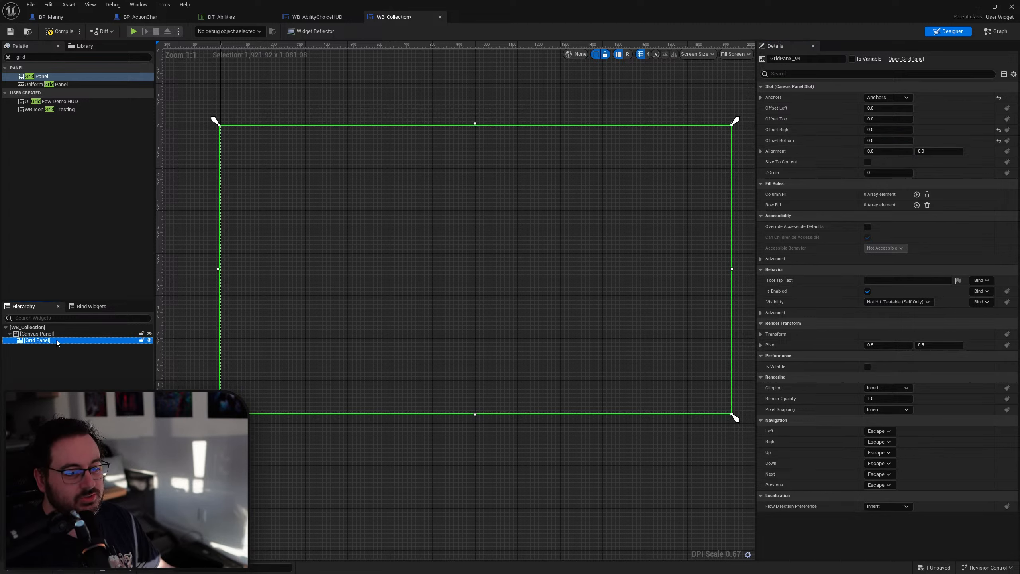
right_click(57, 343)
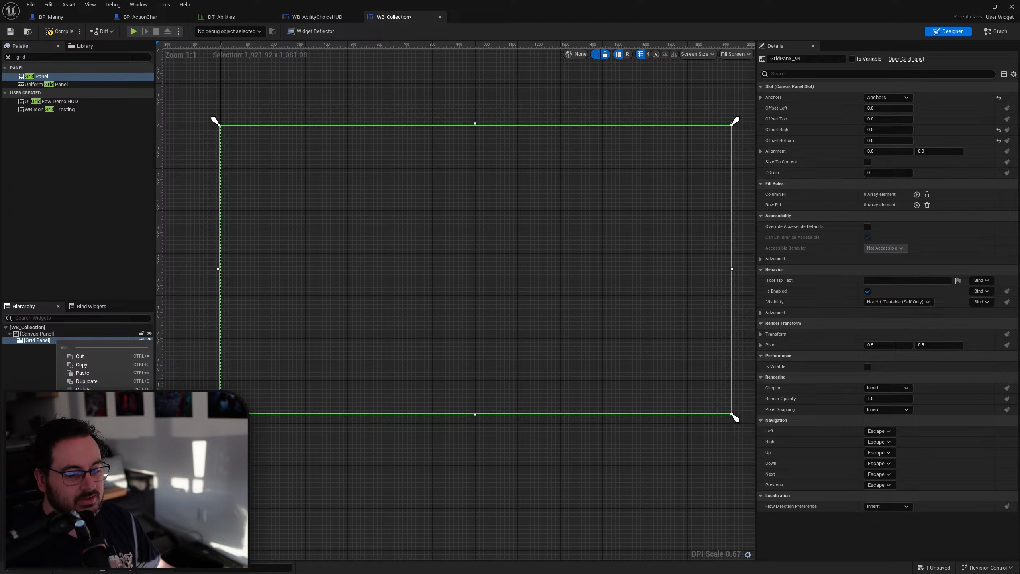
mouse_move(104, 417)
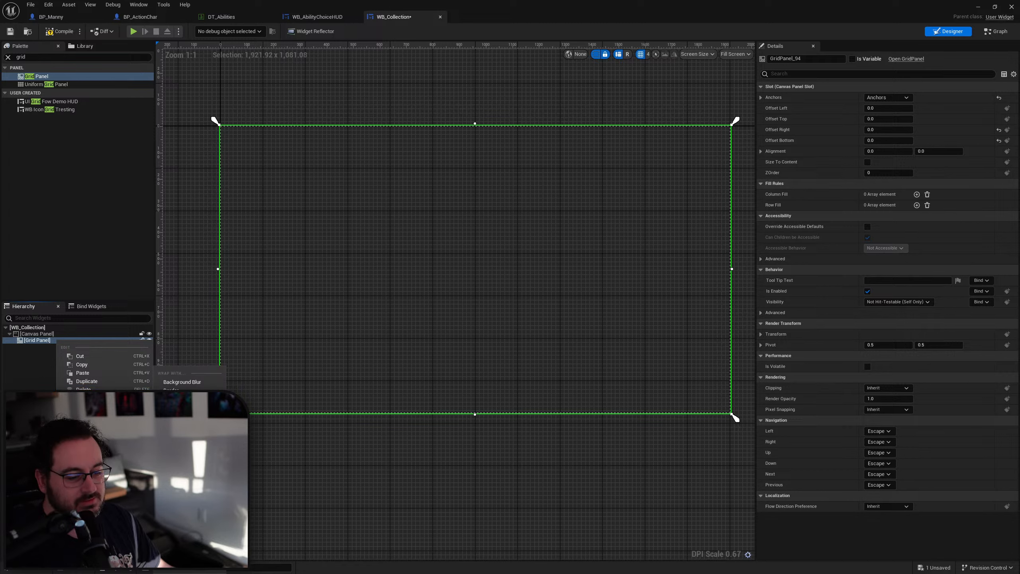
left_click(175, 500)
left_click(49, 341)
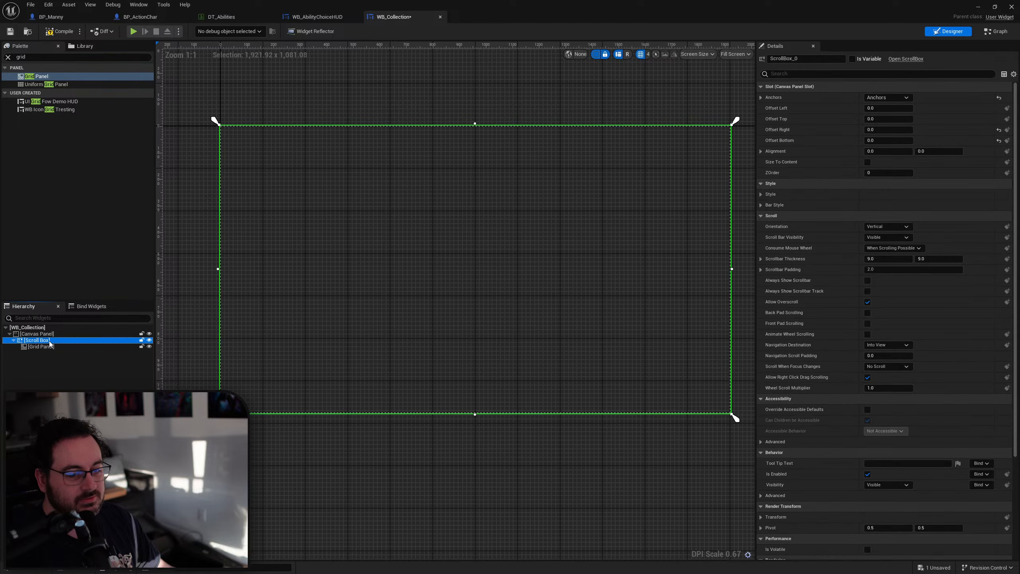
left_click(56, 347)
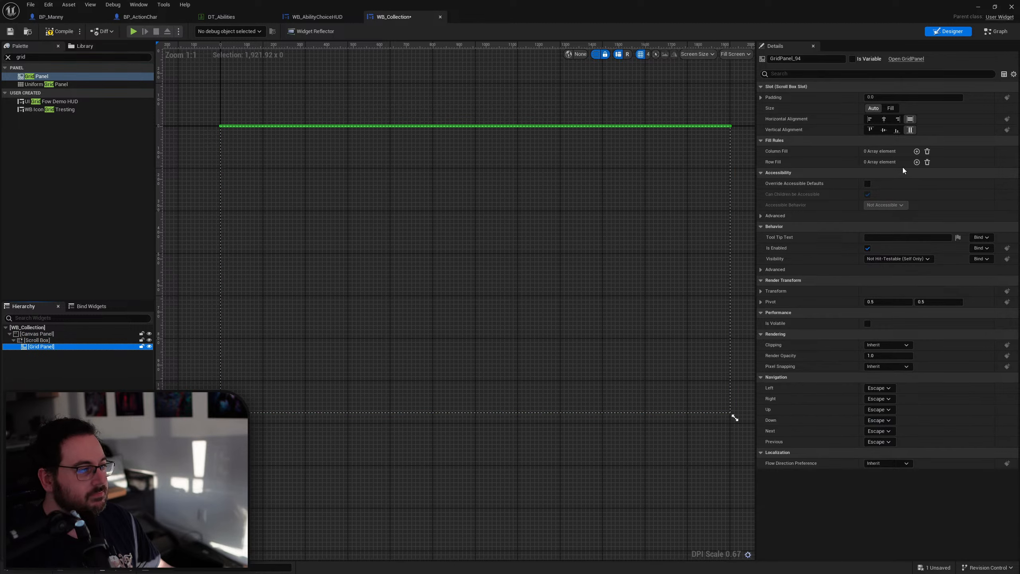
left_click(890, 108)
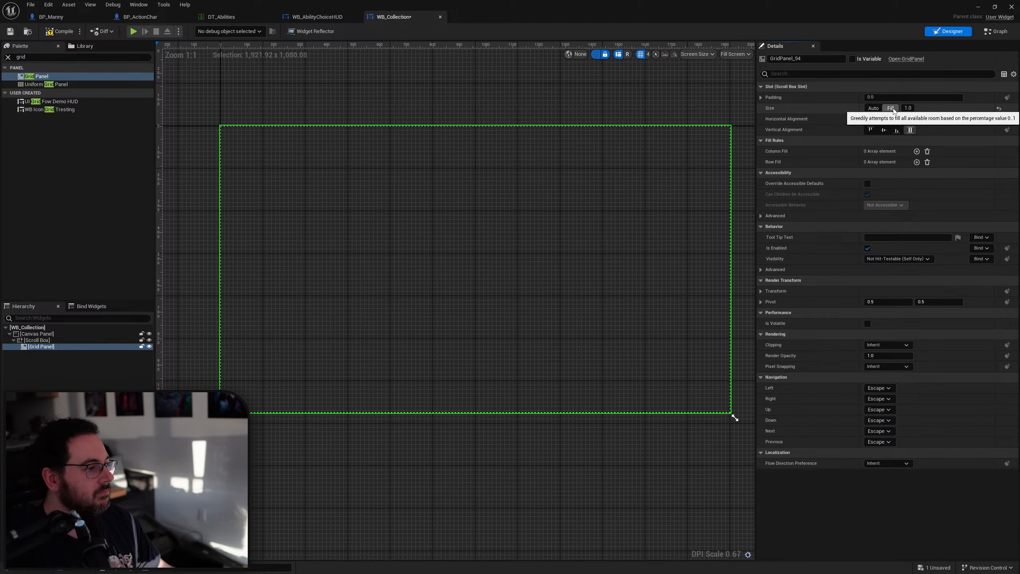
Set the Scroll Box's scroll orientation to Horizontal.
left_click(56, 341)
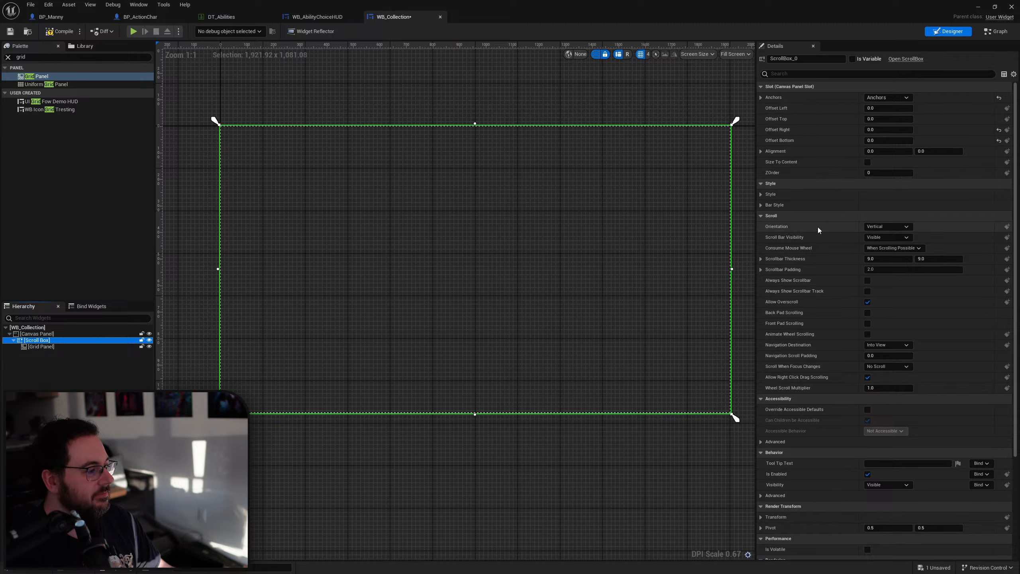
left_click(903, 227)
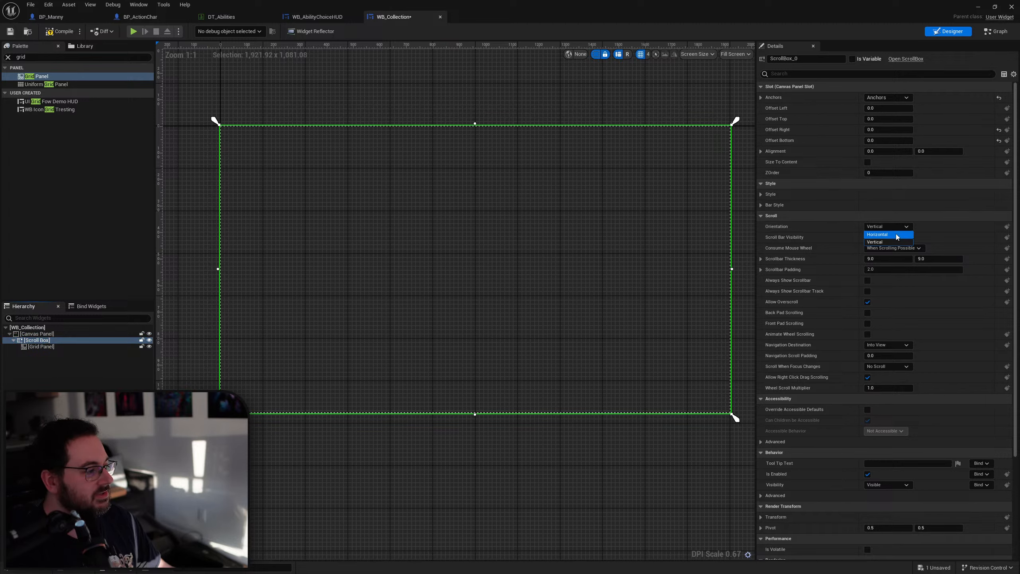
left_click(896, 234)
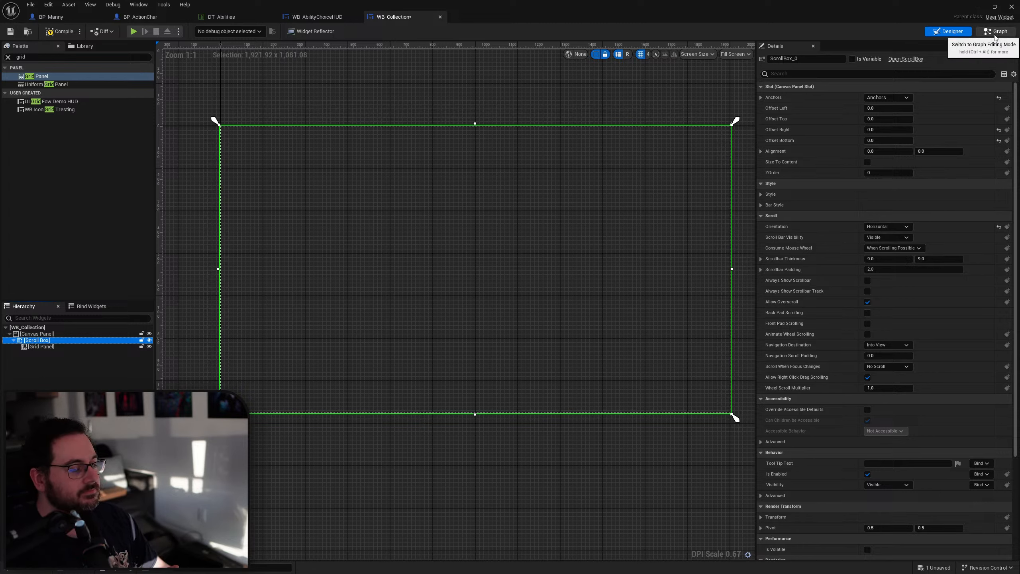
Compile WB_Collection and delete the Event Tick node from its event graph.
left_click(63, 32)
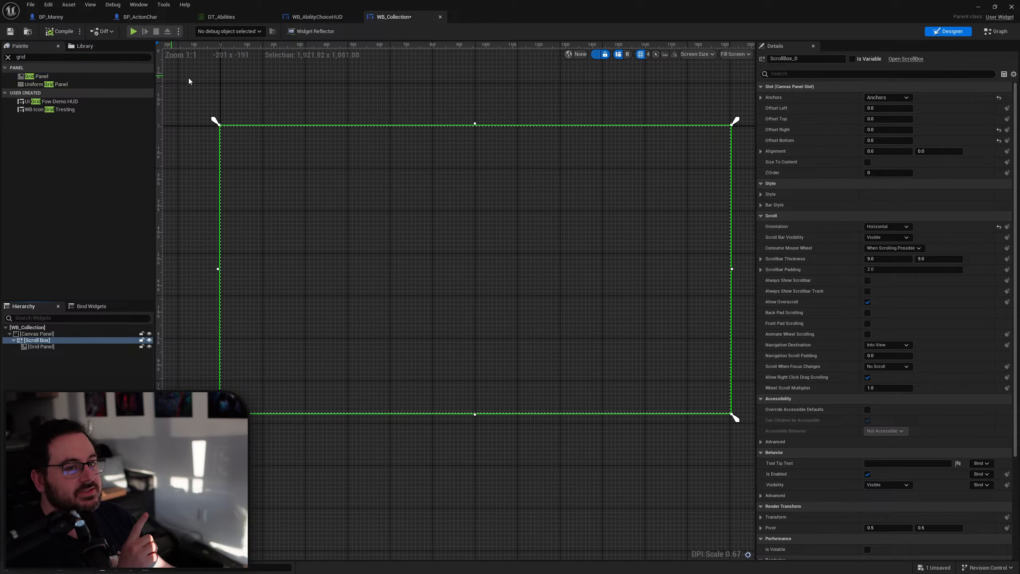
left_click(996, 31)
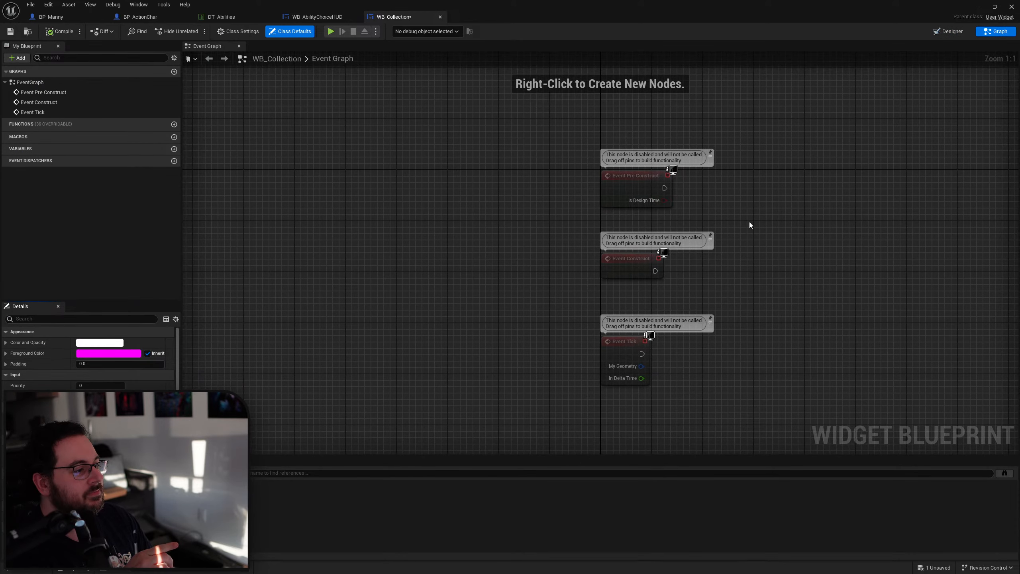
right_click_drag(749, 223, 453, 242)
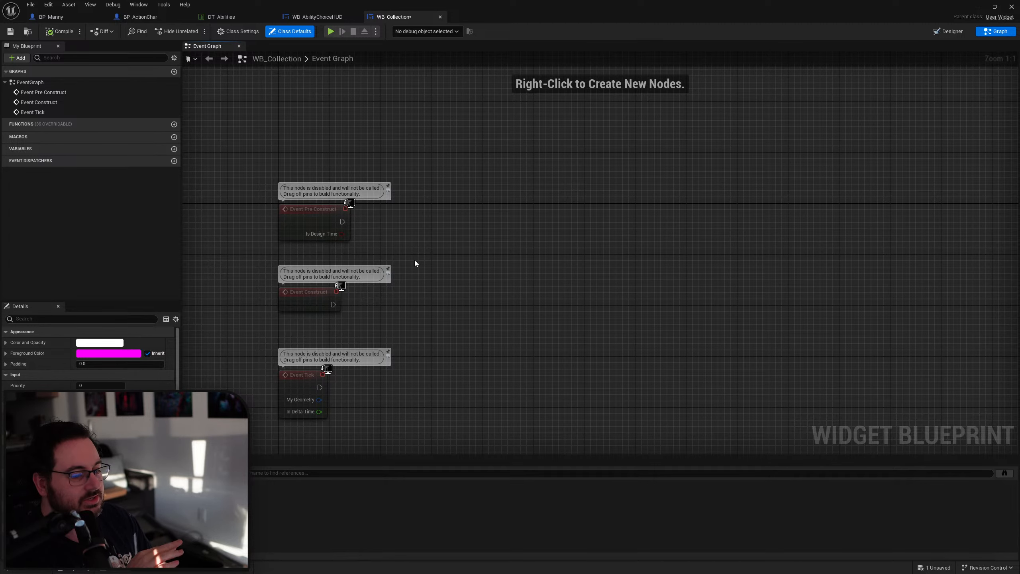
left_click(299, 386)
key("Delete")
right_click_drag(424, 292, 439, 271)
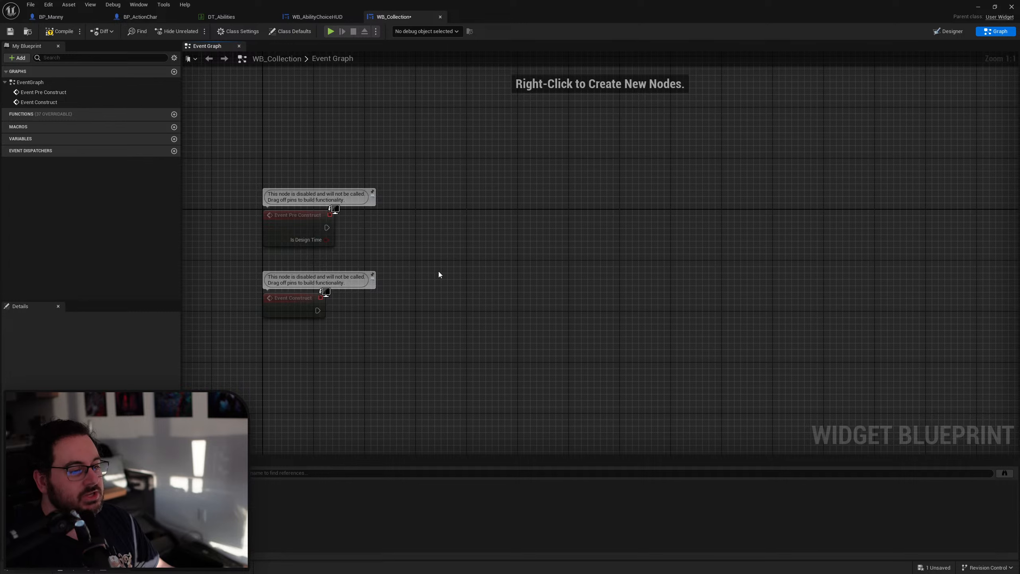
right_click_drag(438, 271, 425, 283)
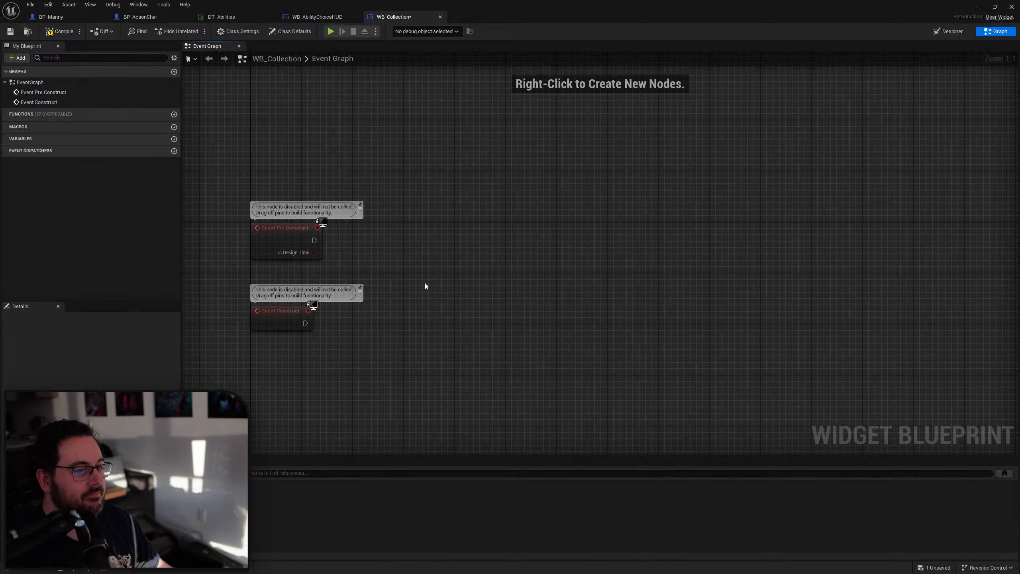
Create a function named AddCollectedCard in WB_Collection.
right_click(471, 239)
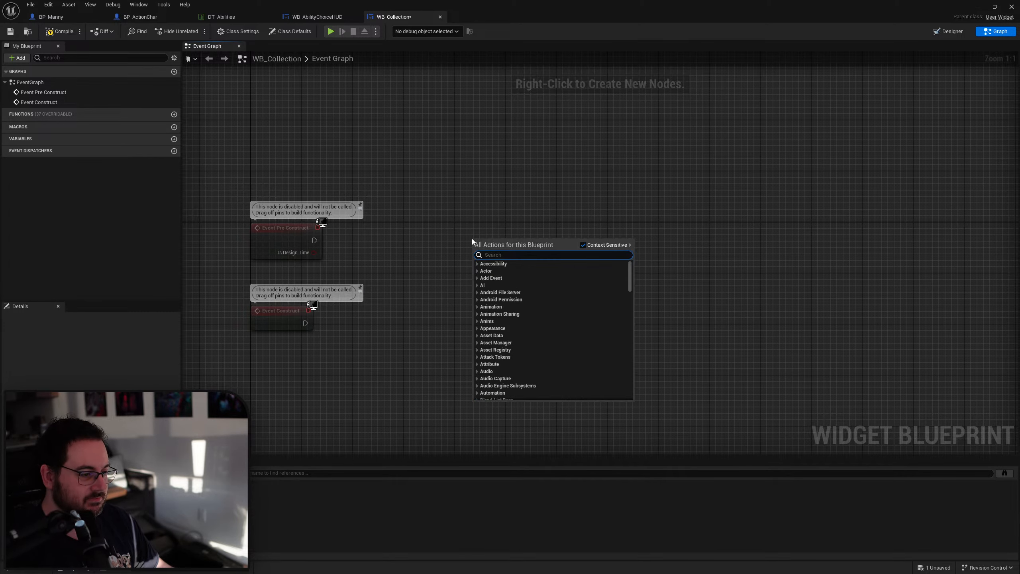
left_click(461, 191)
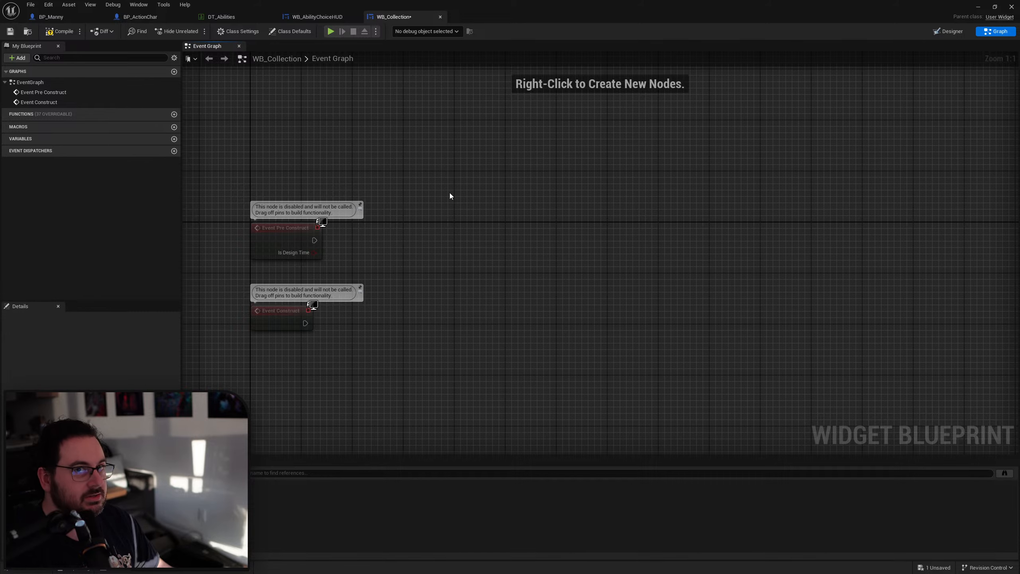
left_click(174, 114)
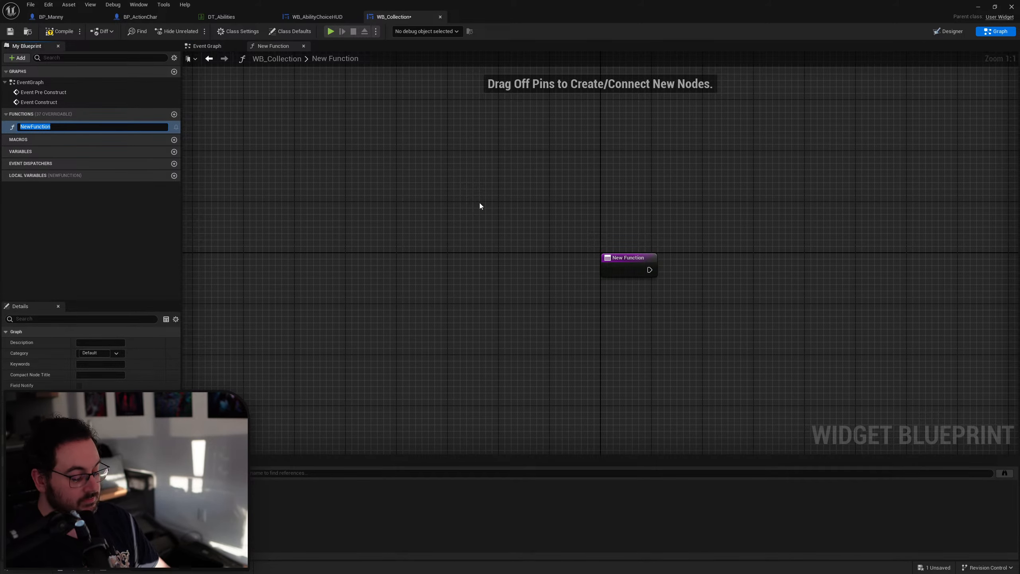
type("AddCollectedCard")
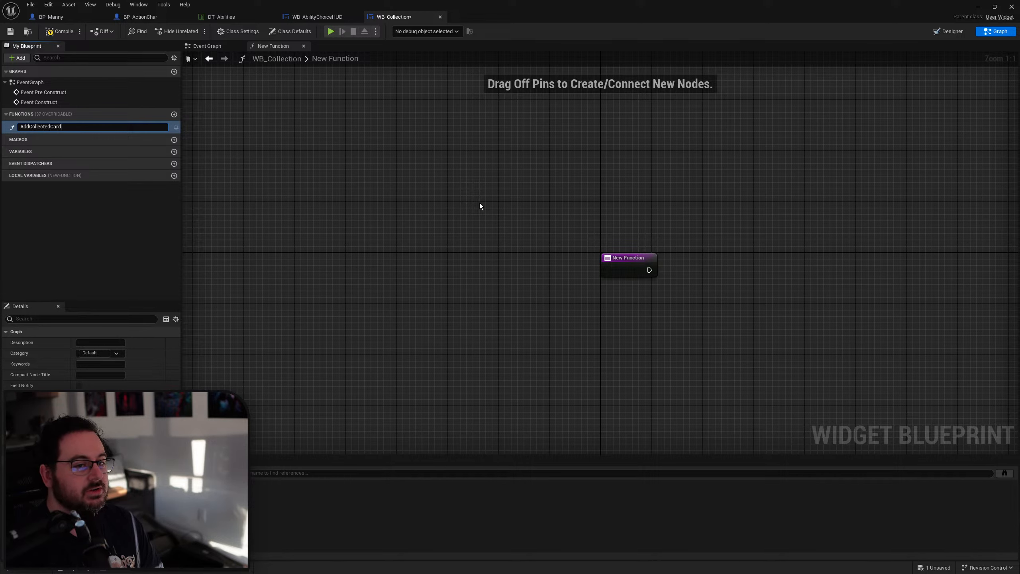
key("Return")
right_click_drag(480, 206, 352, 199)
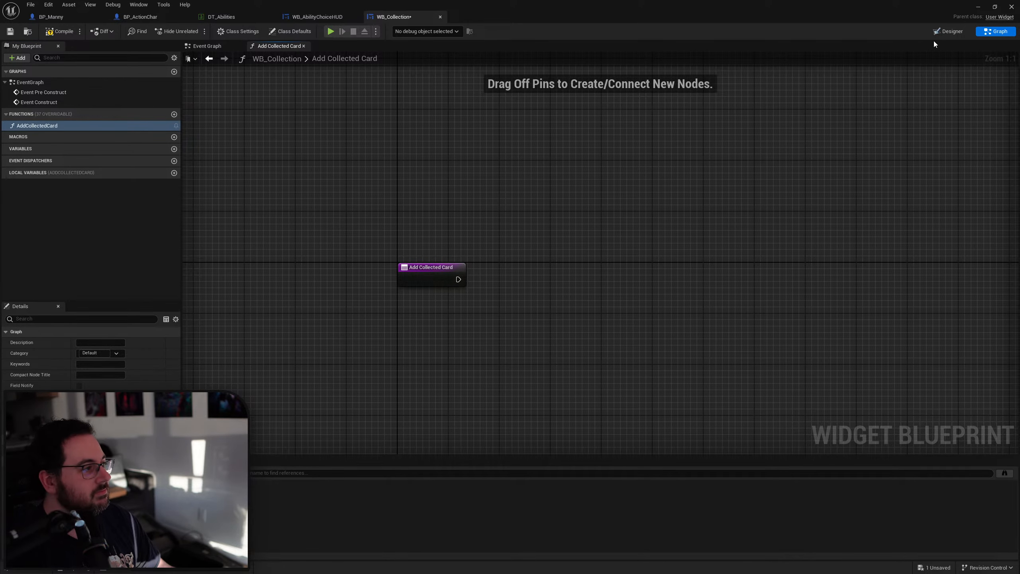
Rename the Grid Panel inside the Scroll Box to GridPanel so it is exposed as a variable.
left_click(943, 32)
left_click(41, 346)
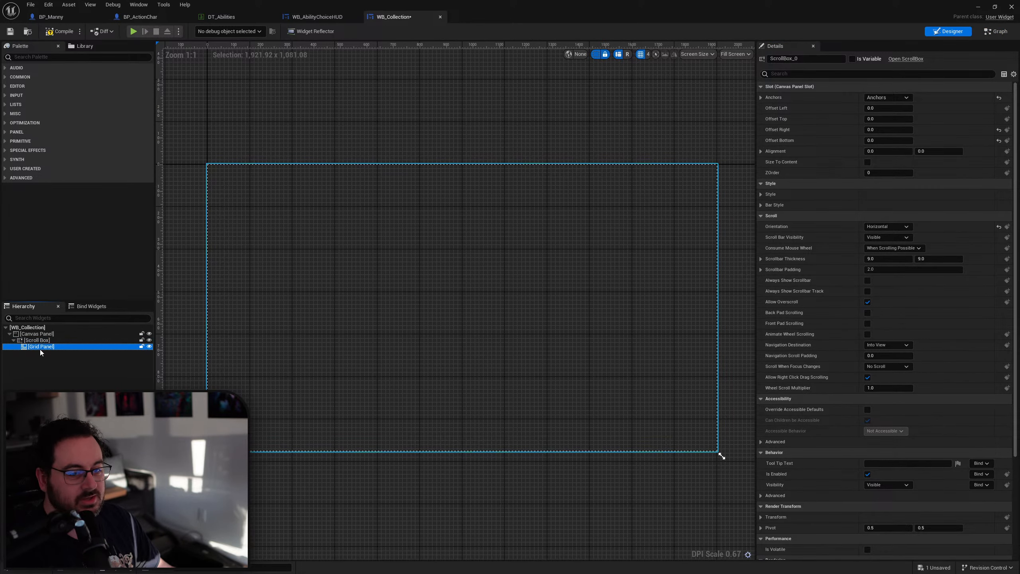
left_click_drag(809, 59, 796, 62)
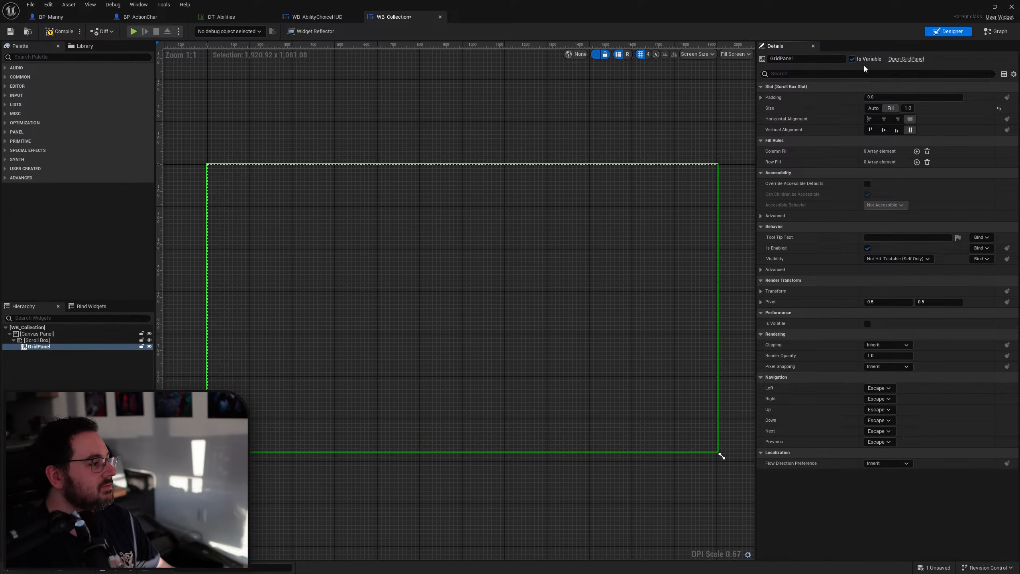
In AddCollectedCard, get GridPanel, add an Add Child to Grid node targeting it, and connect the function's execution to that node.
left_click(996, 31)
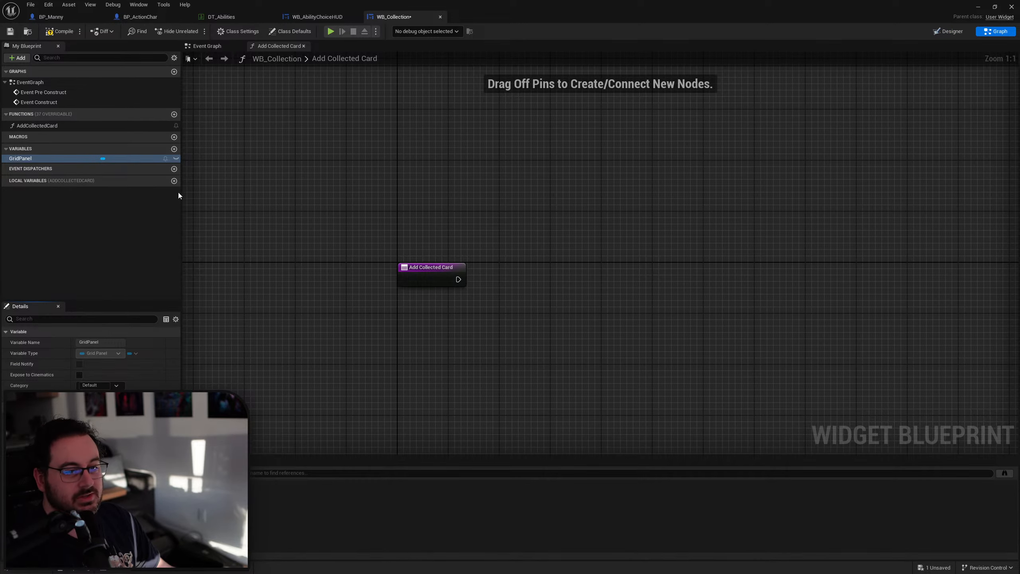
left_click_drag(52, 158, 518, 280, "ctrl")
type("add c")
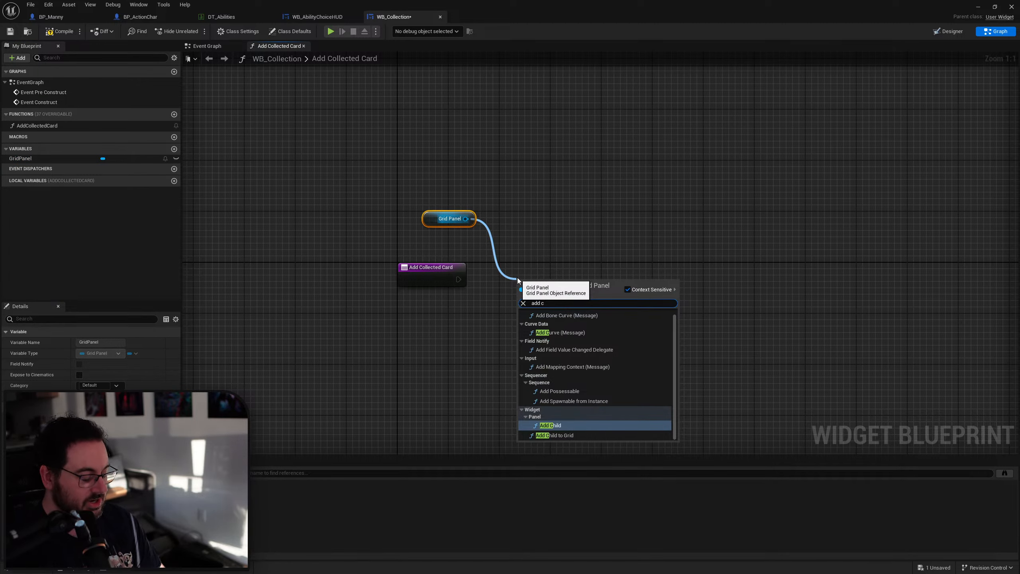
type("hi")
key("Down")
key("Return")
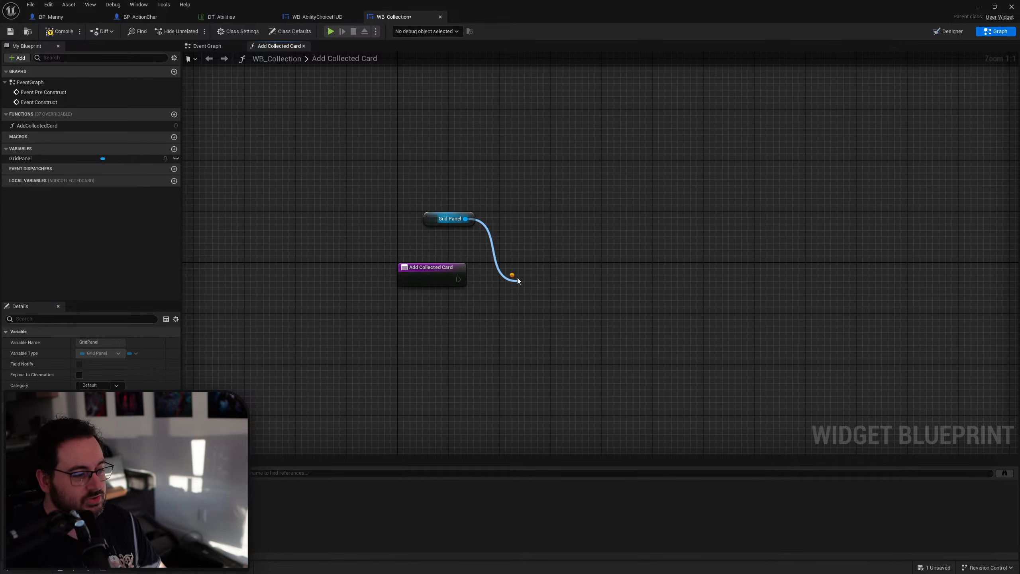
left_click_drag(458, 280, 426, 285)
key("q")
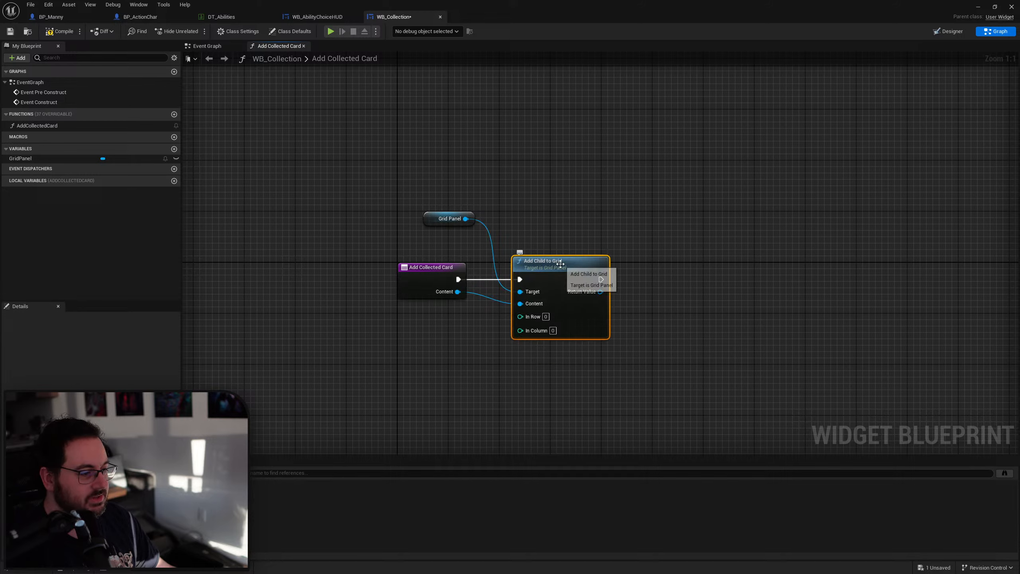
Try a Collected Card input on AddCollectedCard as the node's content, and undo the edits back to before that input existed.
left_click(430, 283)
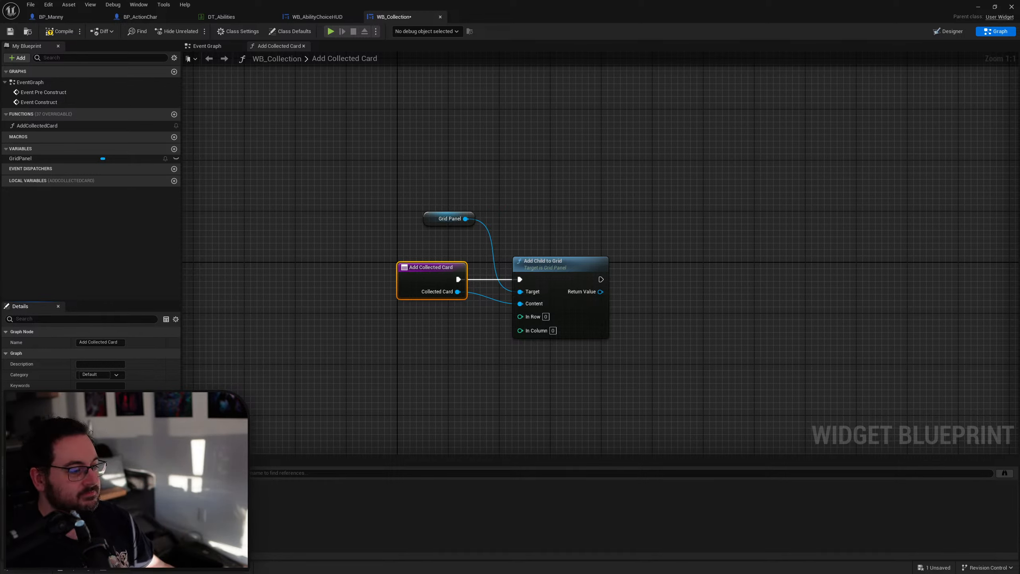
left_click_drag(442, 219, 442, 244)
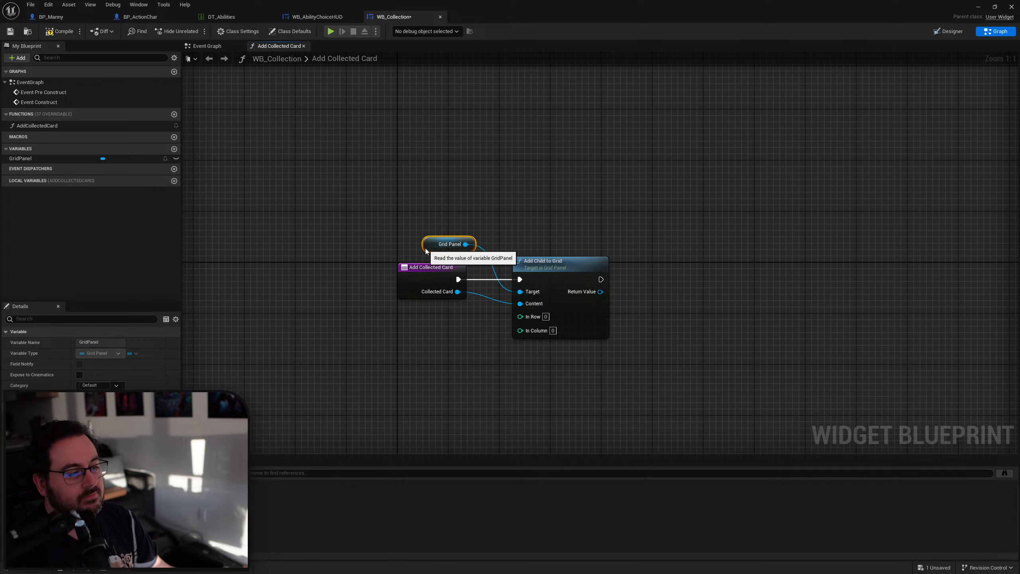
left_click(561, 194)
right_click_drag(566, 188, 534, 177)
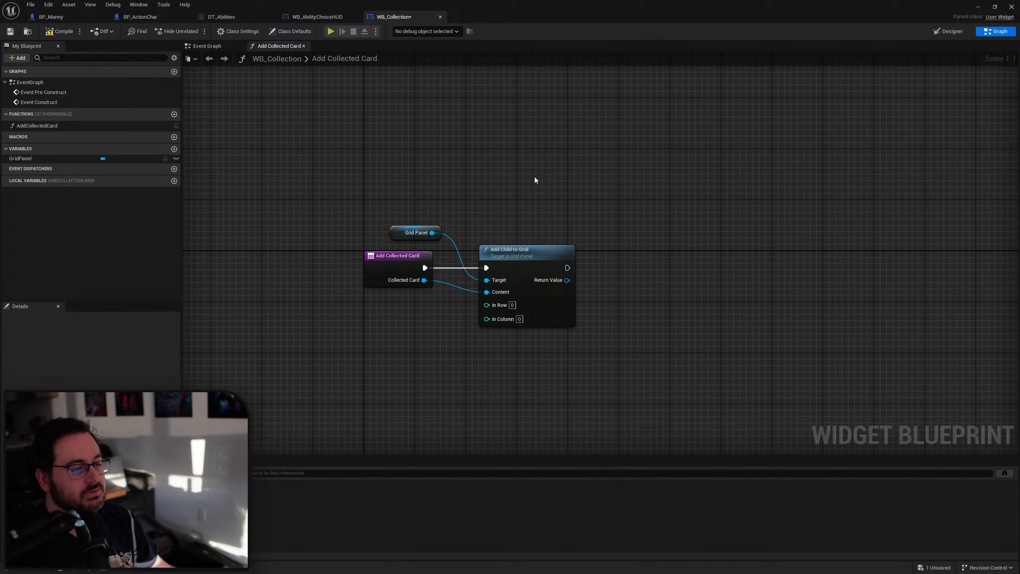
key("ctrl+z")
key("ctrl+z")
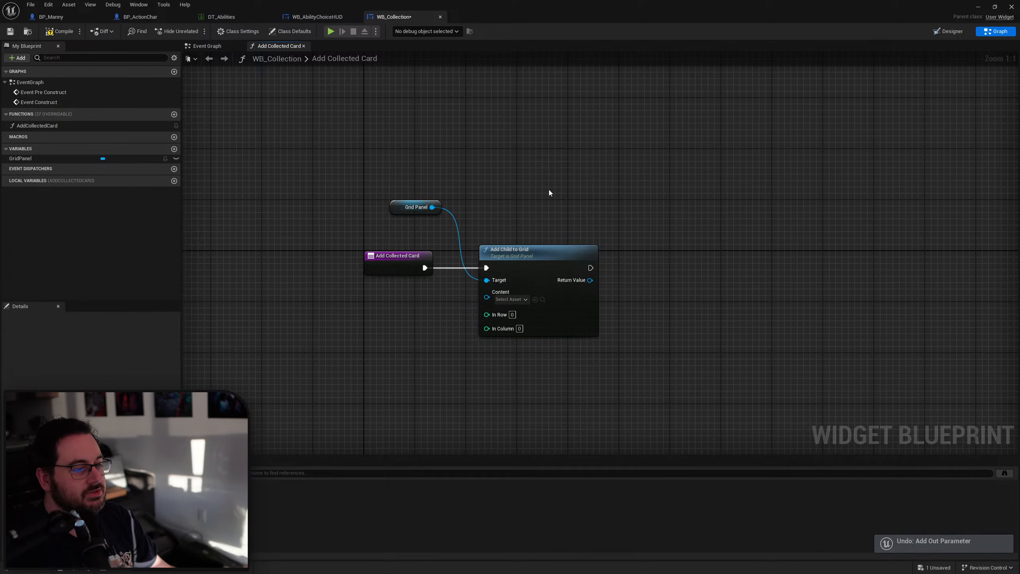
Create a Widget Blueprint with User Widget as parent class, name it WB_CollectedCard, and open it.
left_click_drag(505, 17, 508, 55)
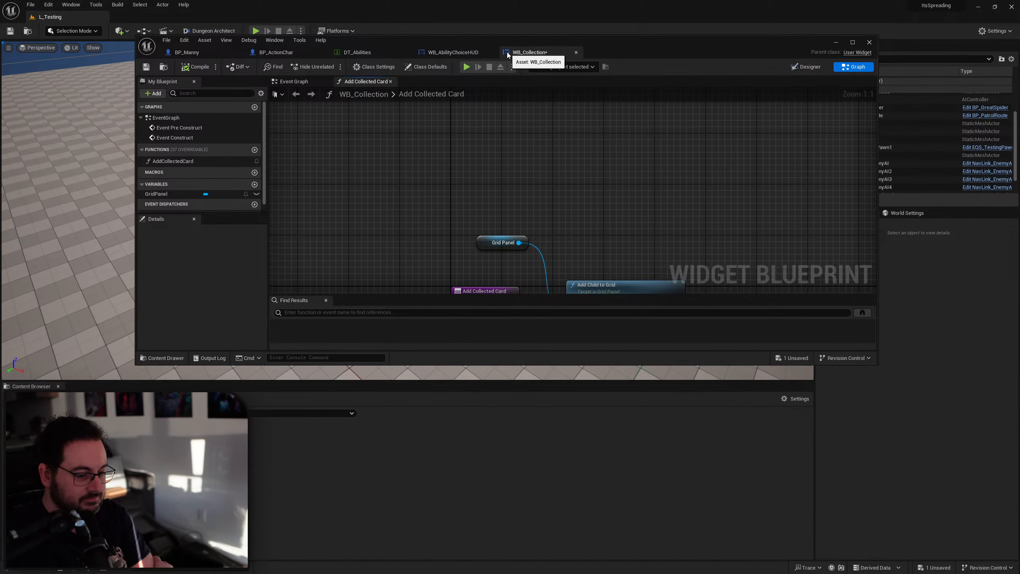
right_click(276, 472)
mouse_move(352, 454)
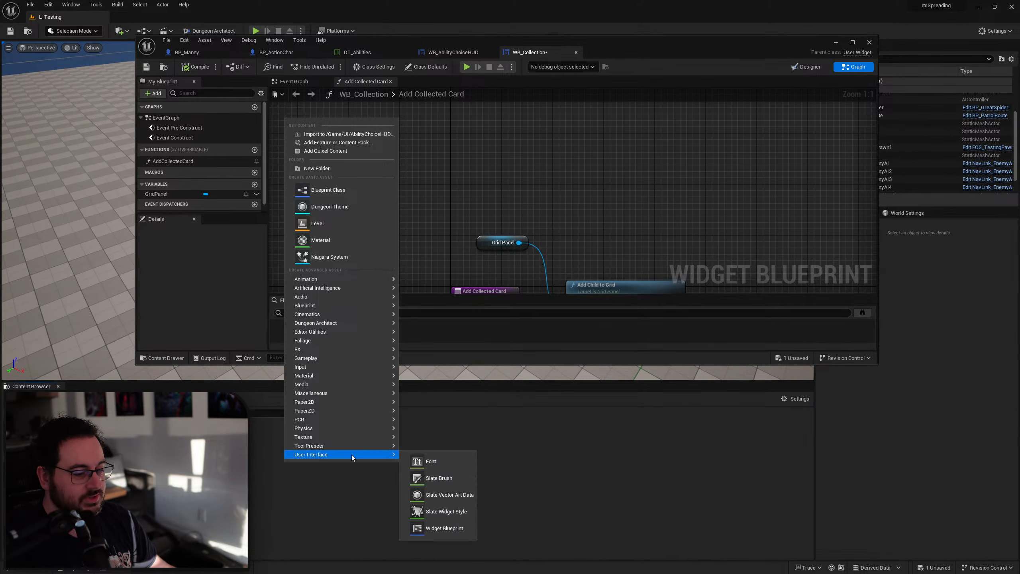
left_click(454, 527)
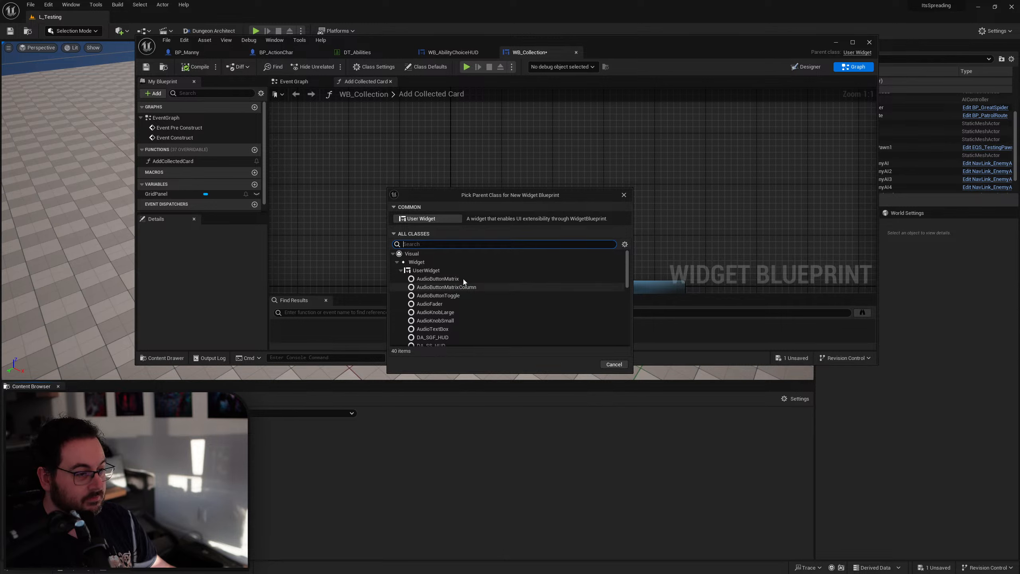
left_click(422, 219)
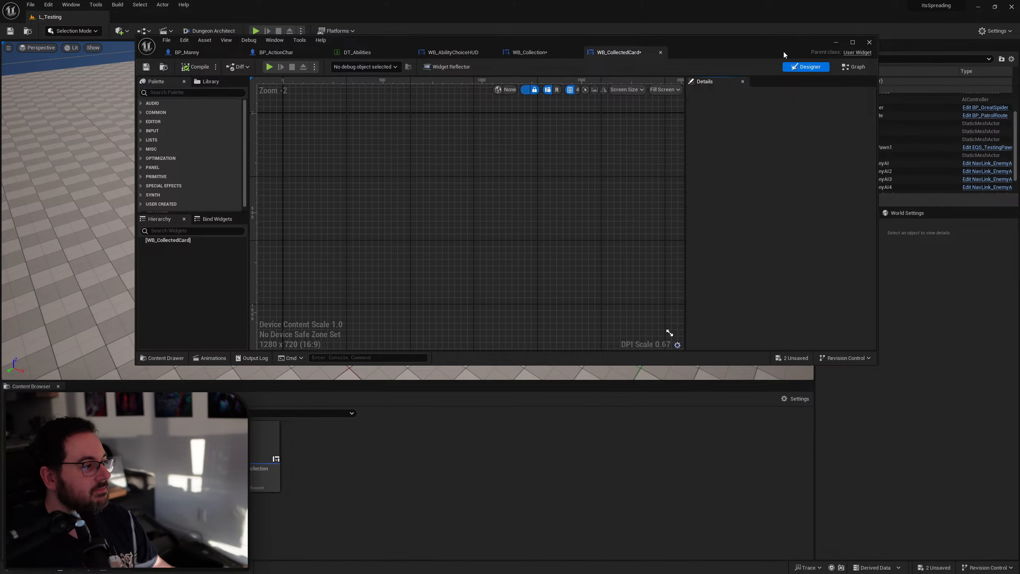
Add an Image widget as the root of WB_CollectedCard.
double_click(765, 43)
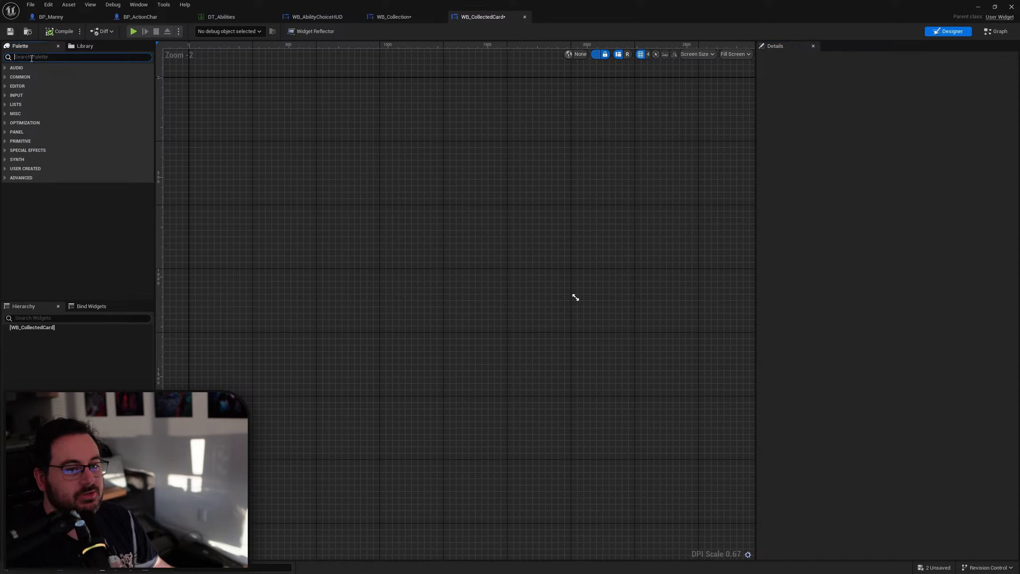
type("ima")
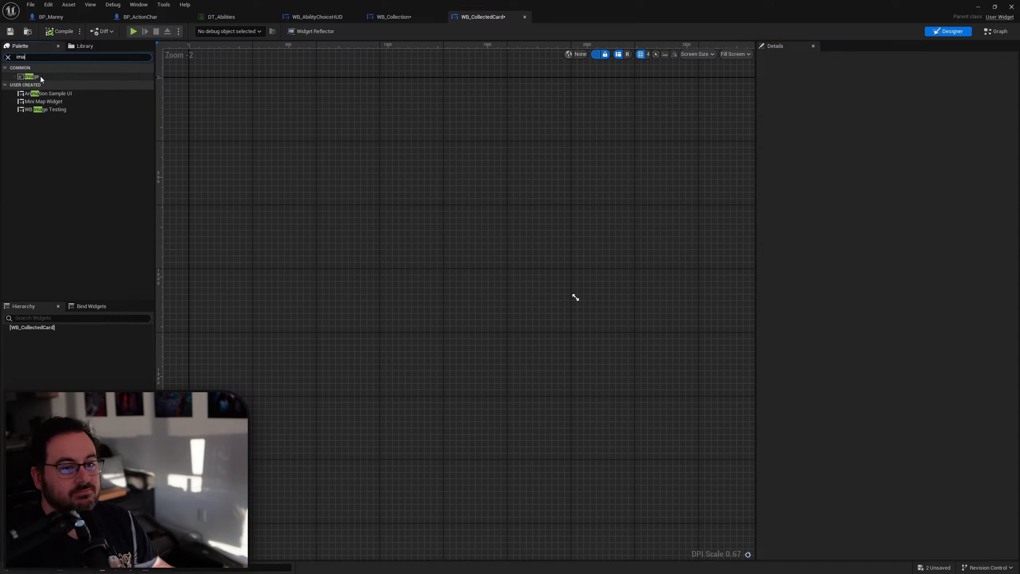
left_click_drag(42, 80, 42, 329)
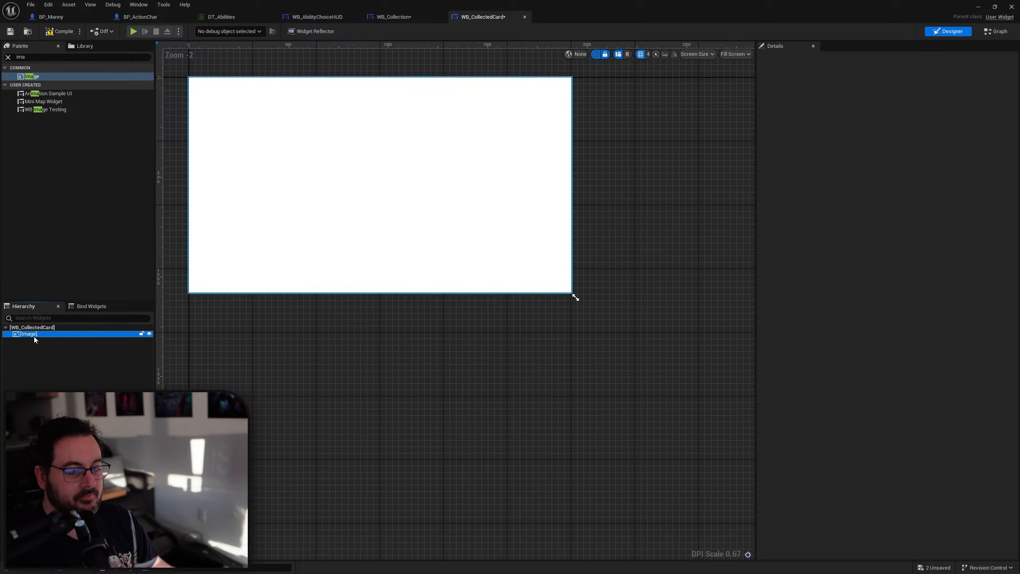
right_click_drag(542, 188, 586, 241)
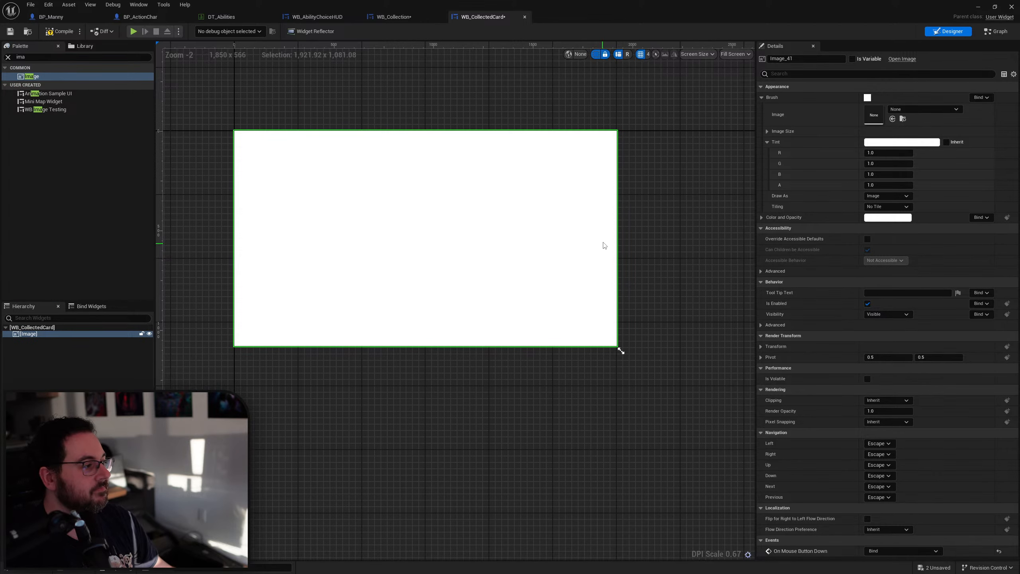
Rename the root image widget to Image so it is exposed as a variable.
left_click(991, 33)
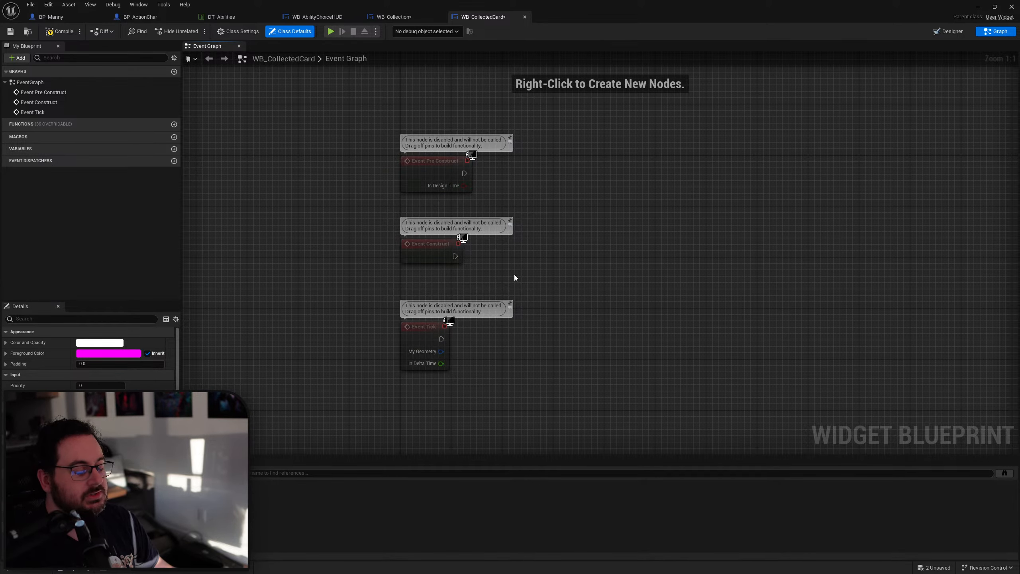
left_click(938, 31)
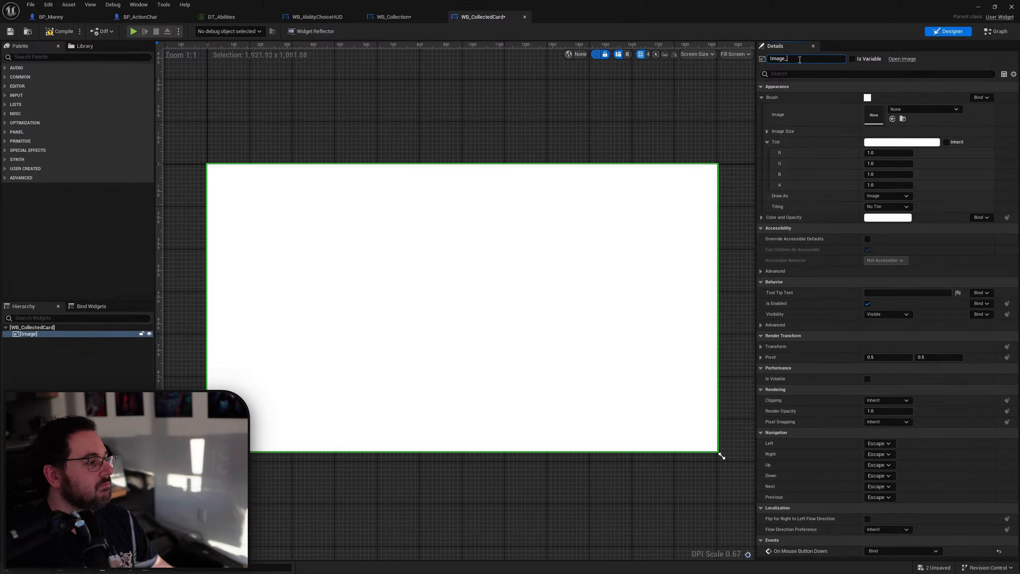
key("BackSpace")
key("Return")
Place a getter for the Image variable in WB_CollectedCard's event graph and search for a setter function for it.
left_click(985, 32)
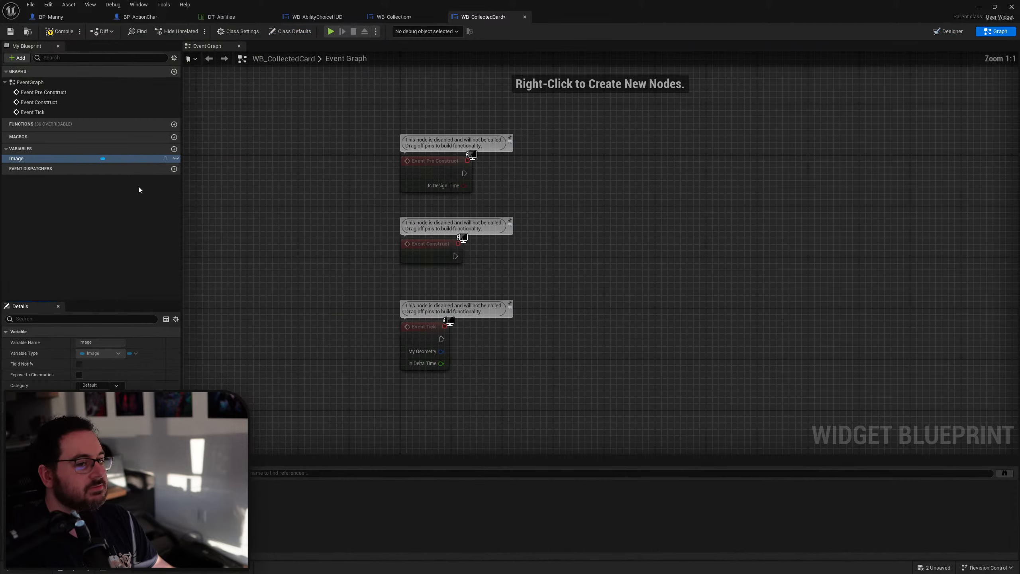
left_click_drag(60, 158, 522, 241)
type("set imag")
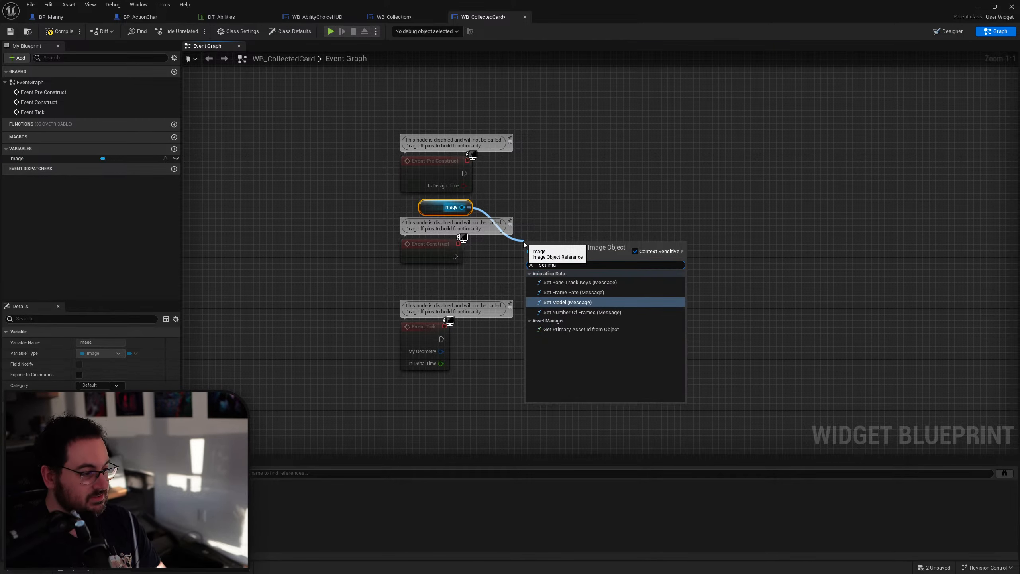
key("BackSpace")
key("BackSpace")
key("BackSpace")
key("BackSpace")
key("BackSpace")
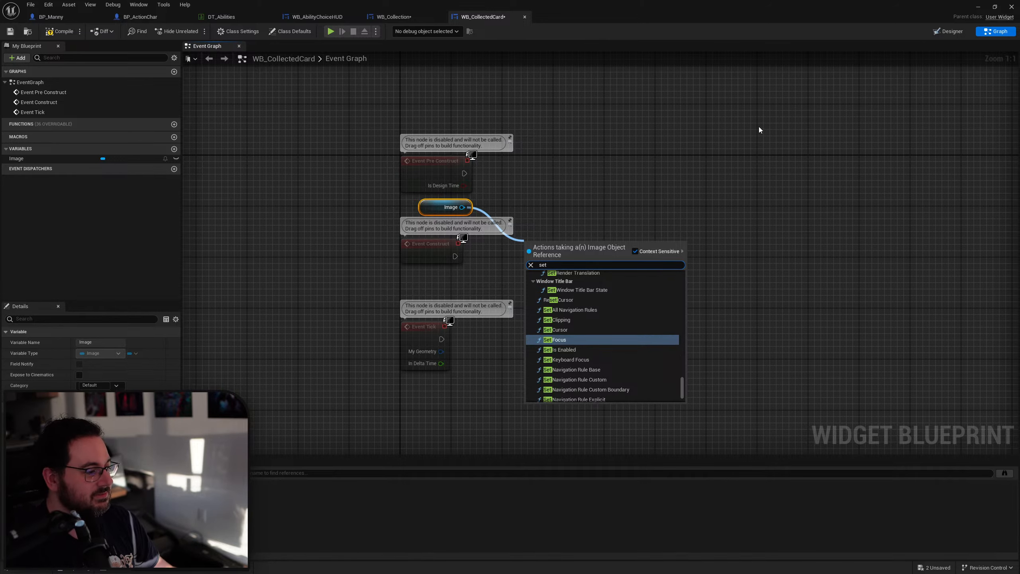
left_click(950, 31)
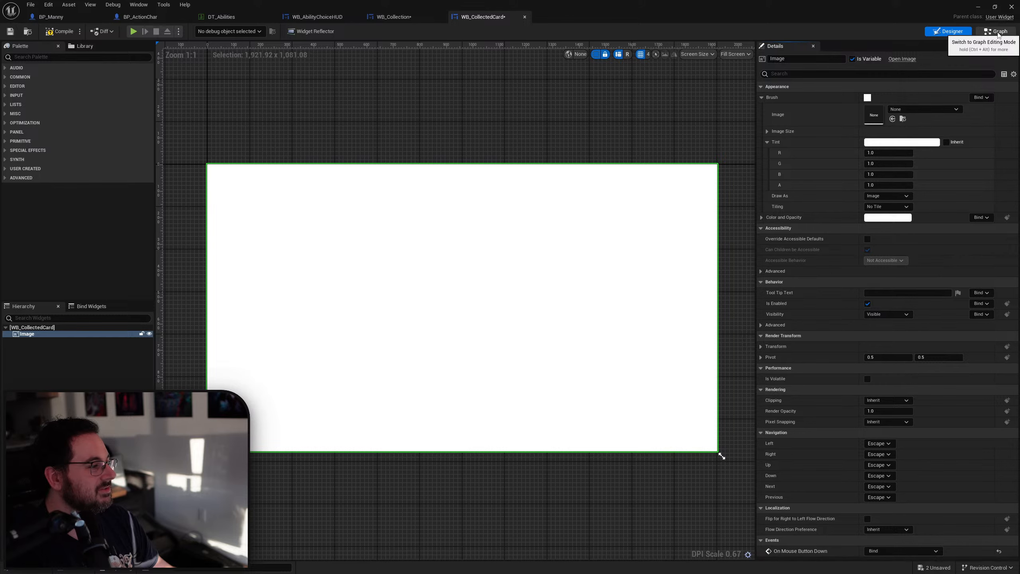
left_click(997, 31)
Add a Set Brush node targeting Image and connect it to run from Event Construct.
left_click_drag(462, 207, 513, 242)
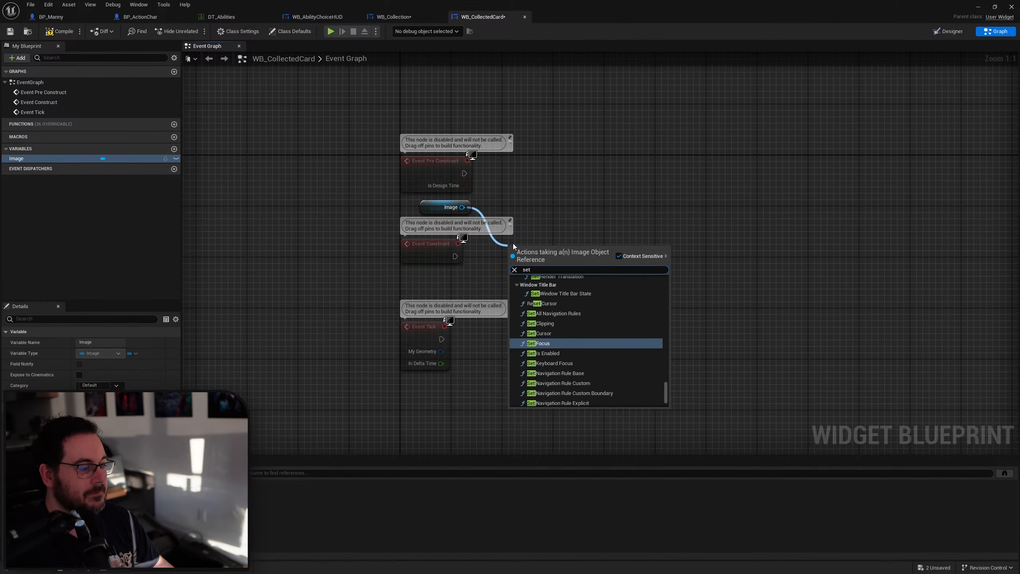
type("set brush")
key("Return")
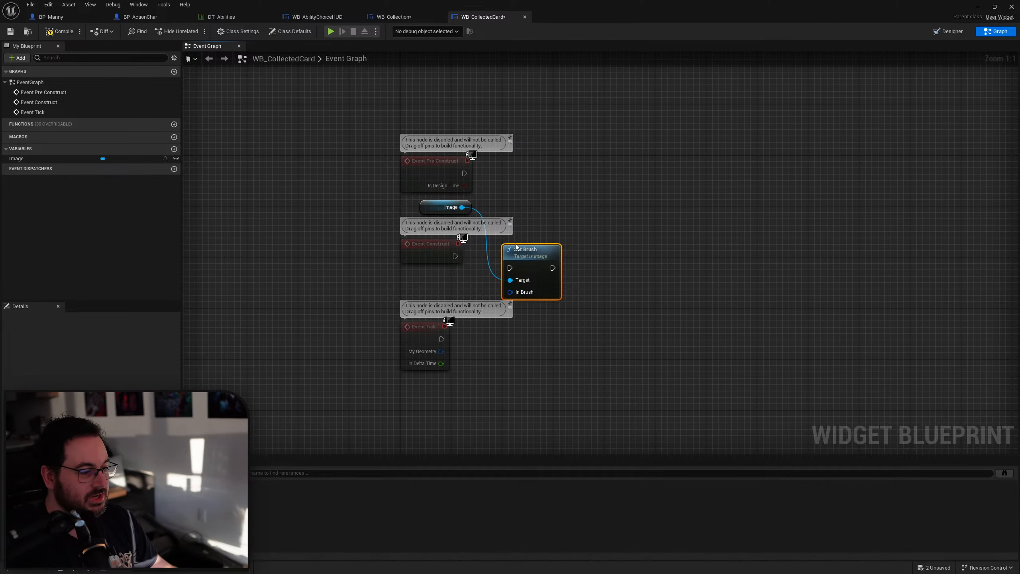
mouse_move(455, 255)
left_mouse_down()
mouse_move(510, 267)
mouse_move(539, 238)
left_mouse_up()
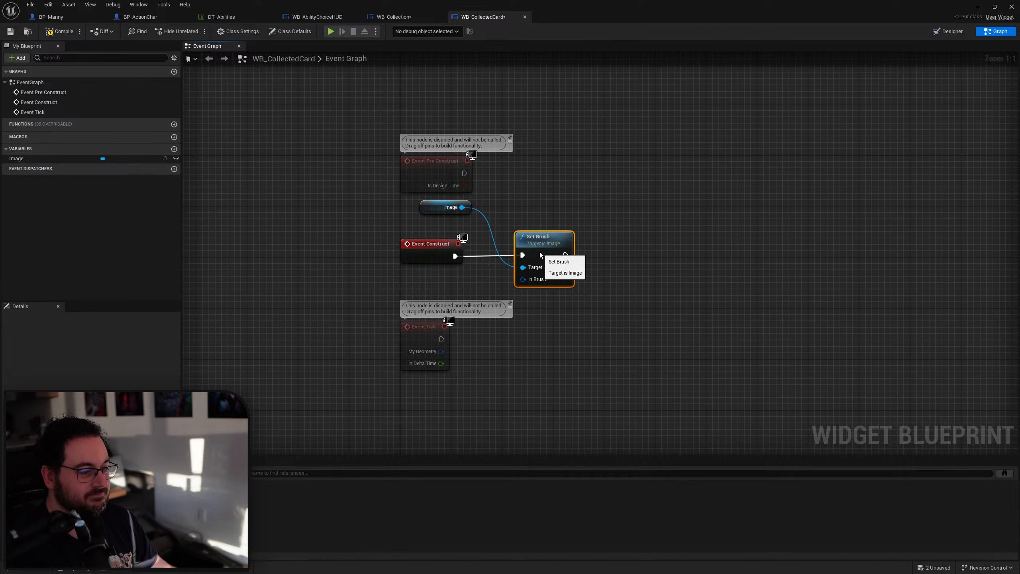
Split the In Brush struct pin on Set Brush and move the node farther from Event Construct.
right_click(523, 279)
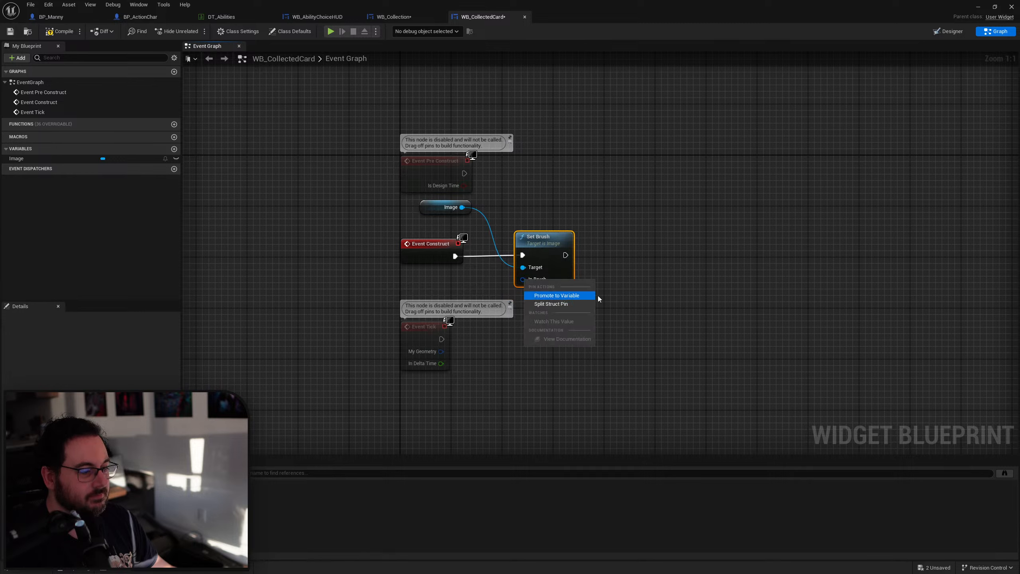
left_click(577, 304)
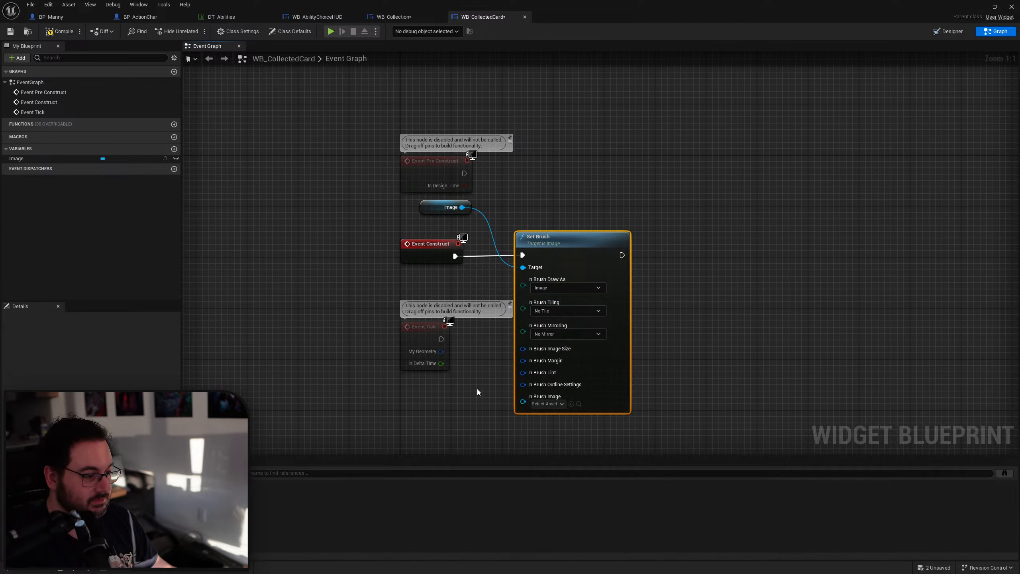
mouse_move(523, 401)
left_mouse_down()
mouse_move(422, 309)
mouse_move(429, 260)
left_mouse_up()
left_click(625, 207)
right_click_drag(624, 207, 565, 185)
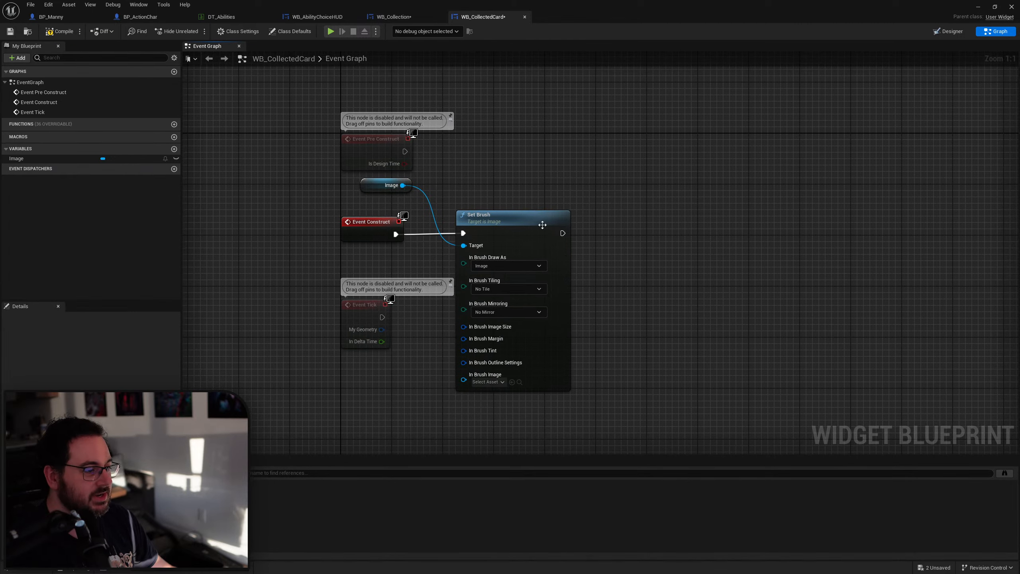
left_click_drag(550, 233, 620, 233)
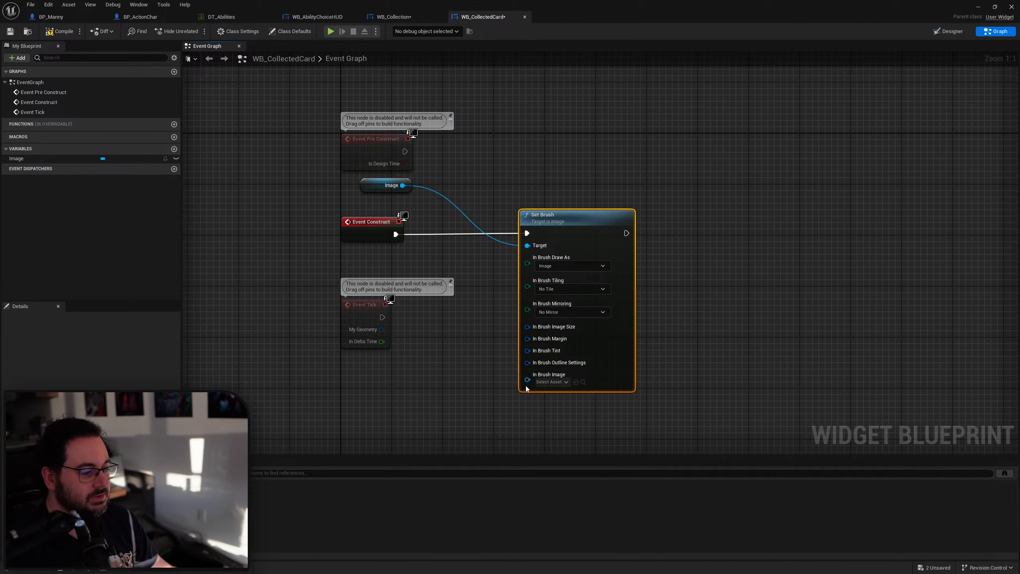
Promote the In Brush Image pin to a variable named Collected Card Image, instance editable and exposed on spawn.
right_click(528, 380)
left_click(555, 401)
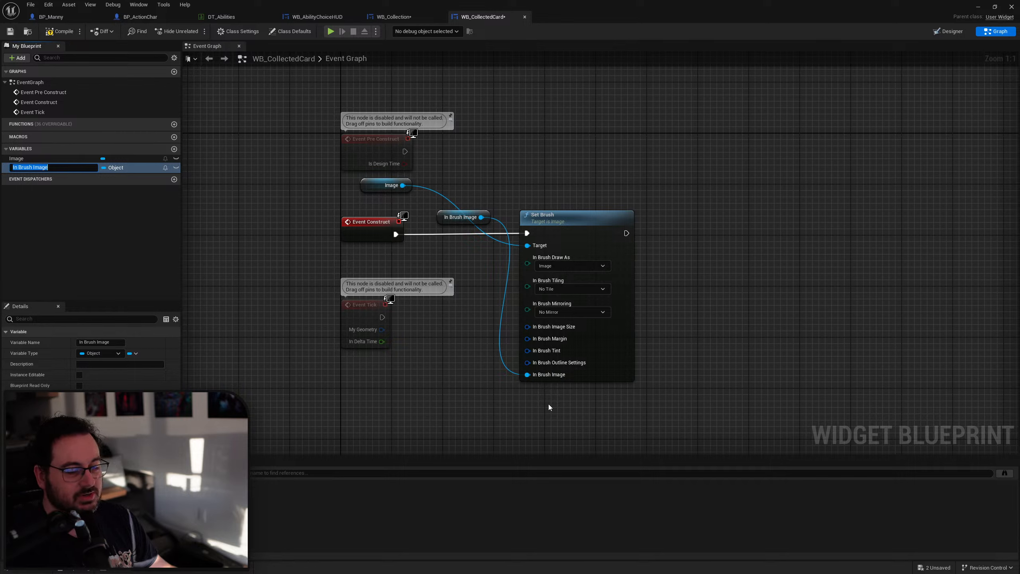
key("Home")
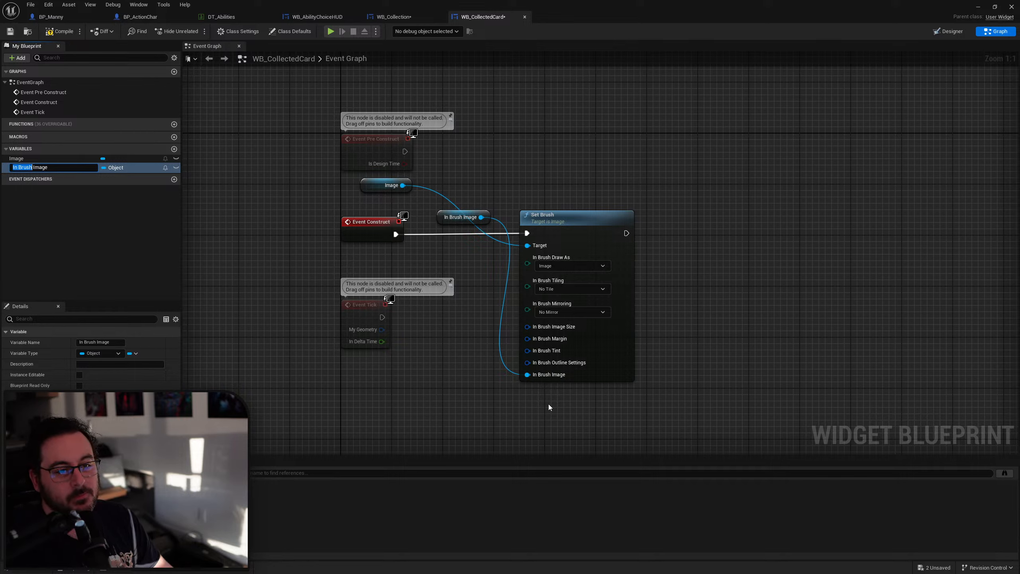
type("Collected")
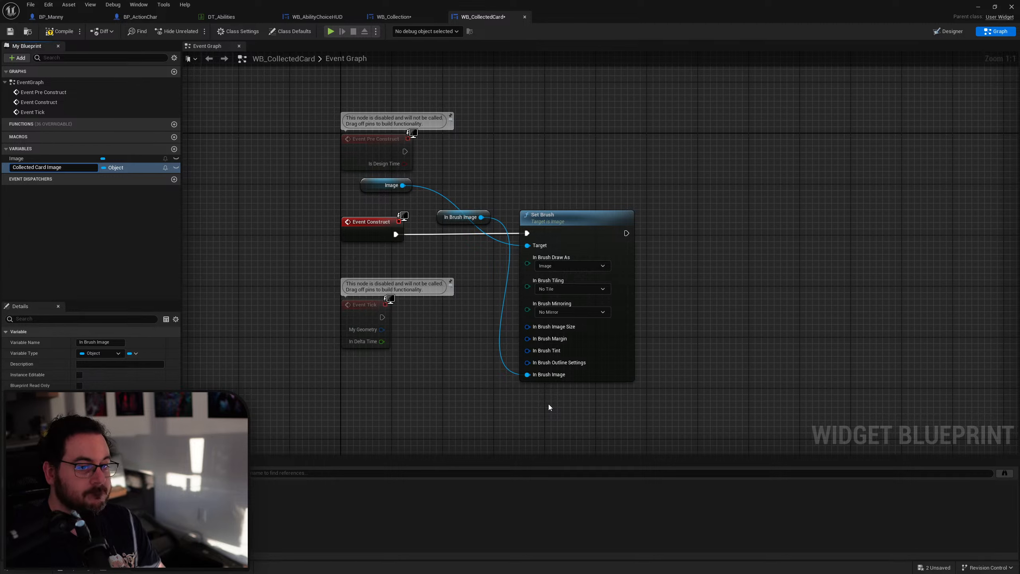
type(" Card")
key("Return")
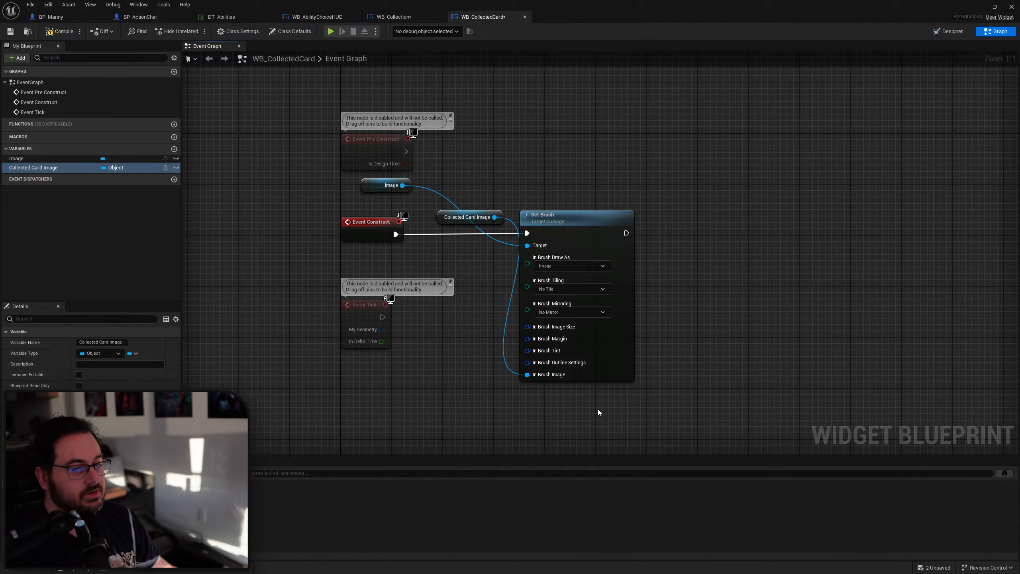
left_click(176, 168)
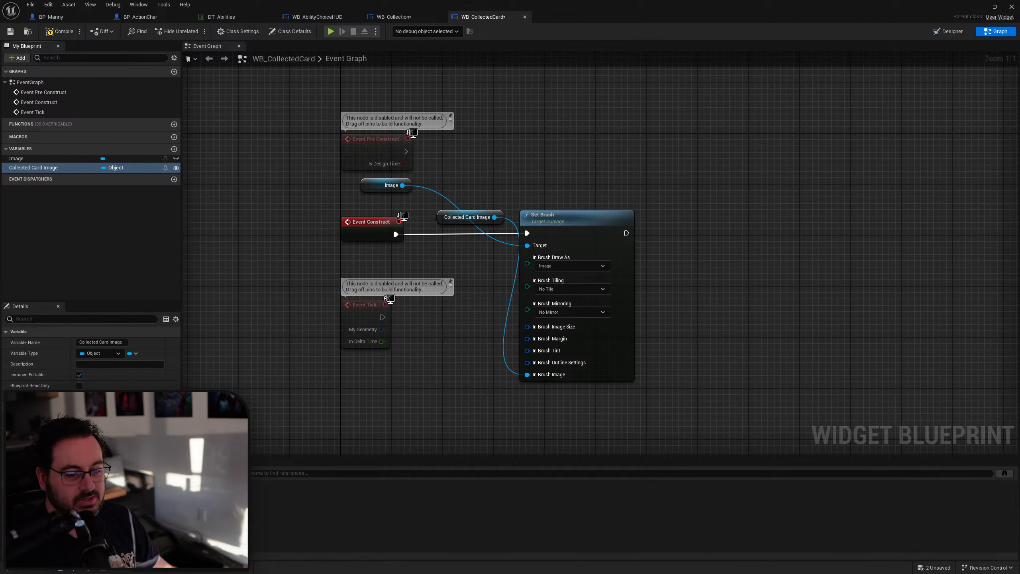
Arrange the Collected Card Image and Image getters near their Set Brush pins and compile the widget.
left_click_drag(439, 222, 426, 375)
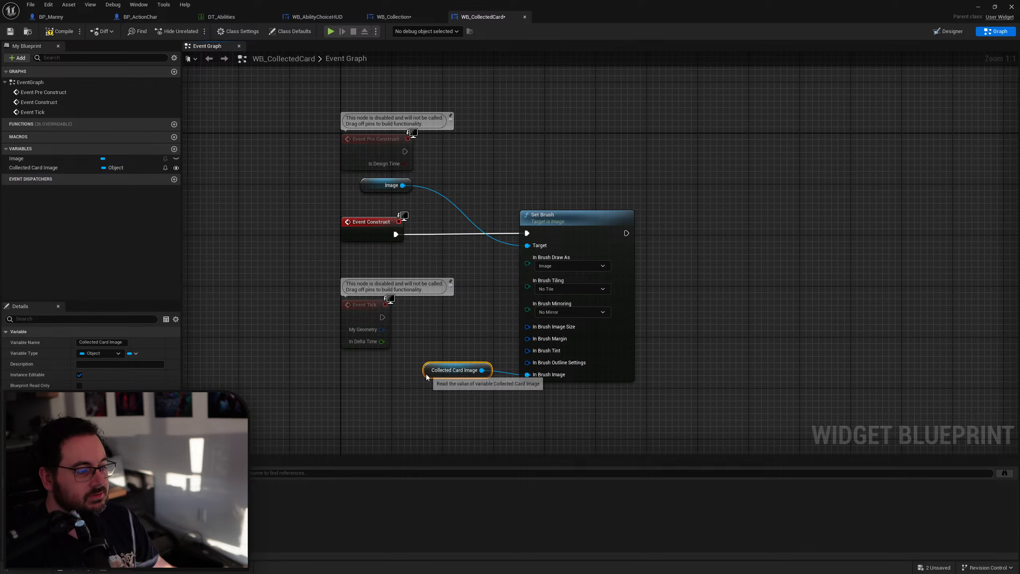
left_click(383, 188)
left_click_drag(383, 188, 453, 207)
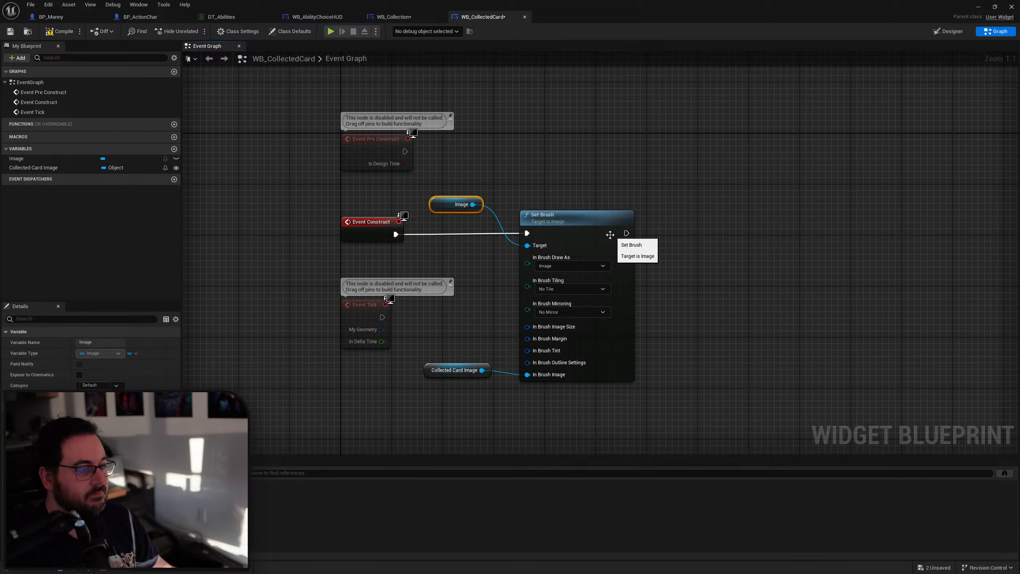
left_click(688, 248)
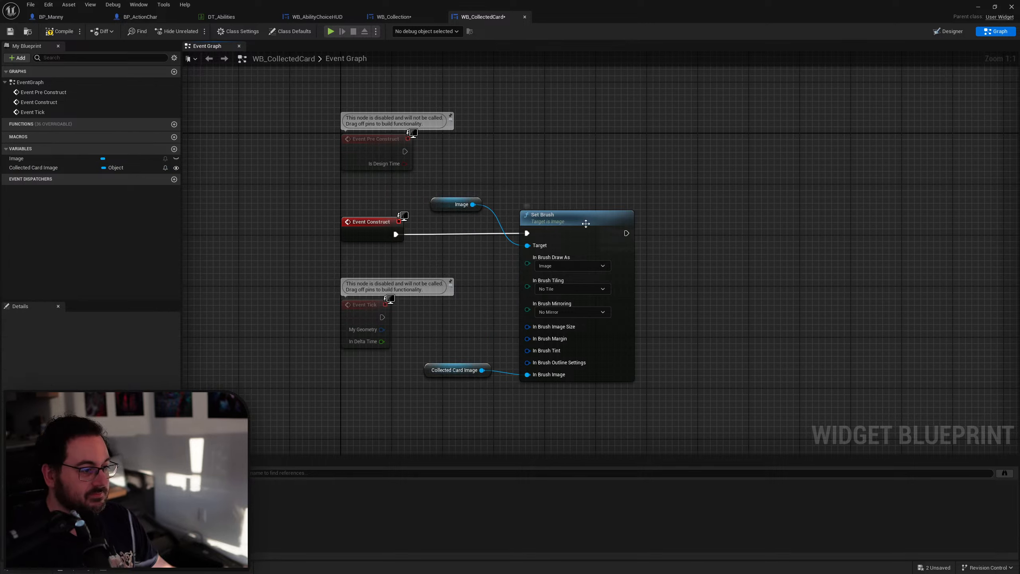
key("F7")
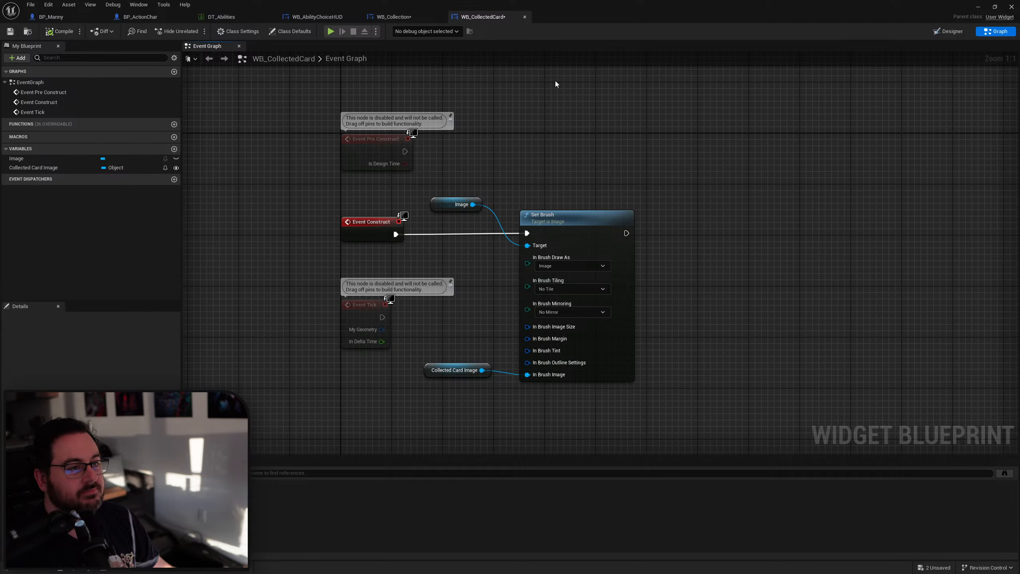
In WB_Collection's AddCollectedCard function, move Grid Panel and Add Child to Grid away from the entry node to make room.
left_click(392, 16)
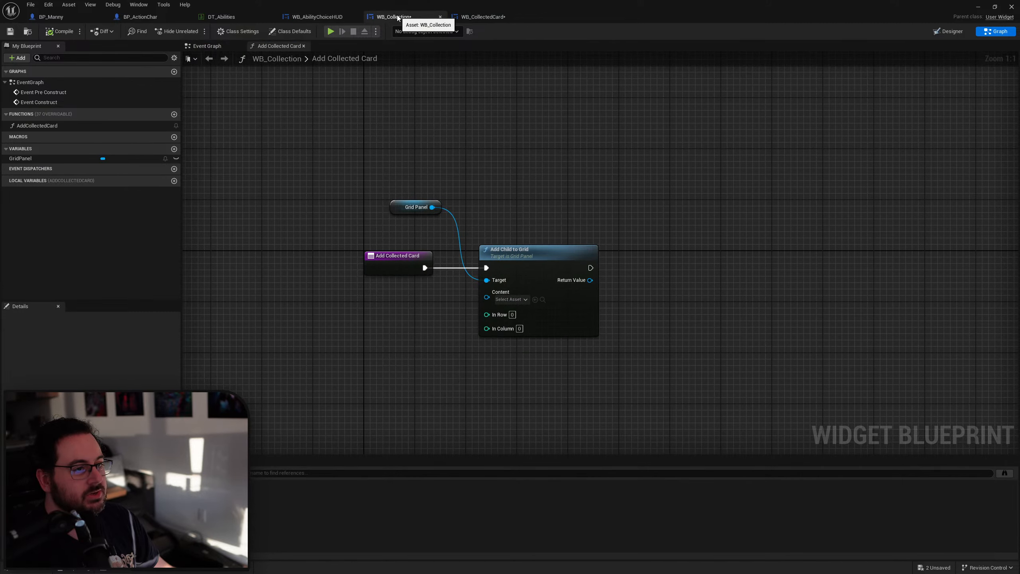
left_click_drag(606, 180, 436, 290)
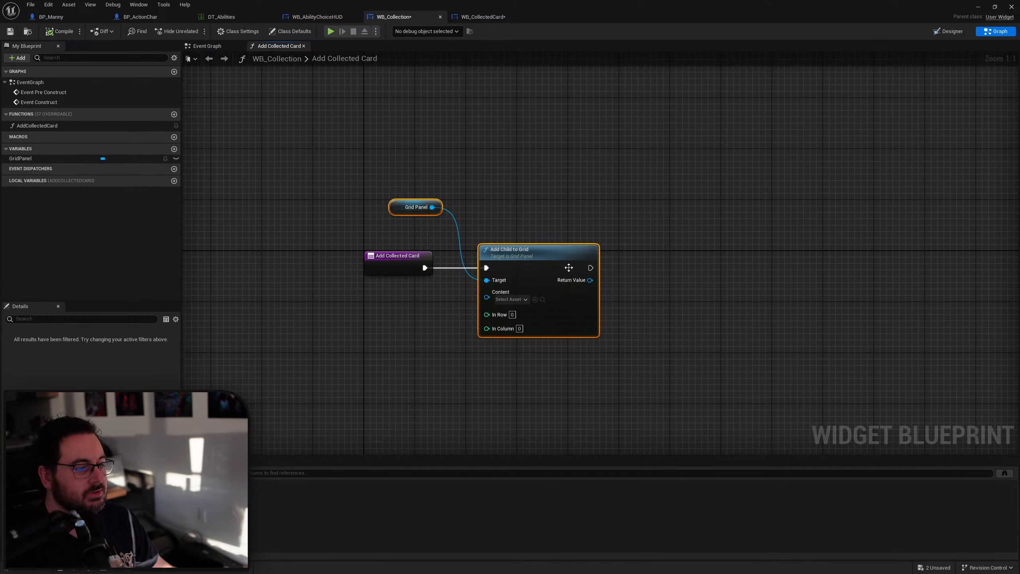
left_click_drag(569, 268, 767, 268)
left_click(574, 320)
Insert a Create Widget node between the Add Collected Card entry and Add Child to Grid, aligned with the entry node.
left_click_drag(424, 267, 461, 293)
type("create")
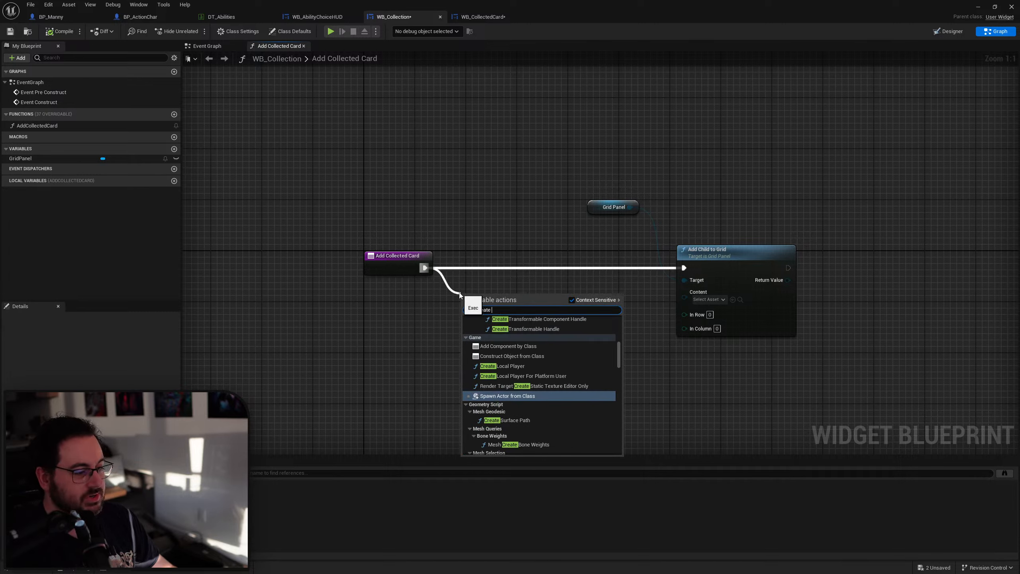
type("widget")
key("Return")
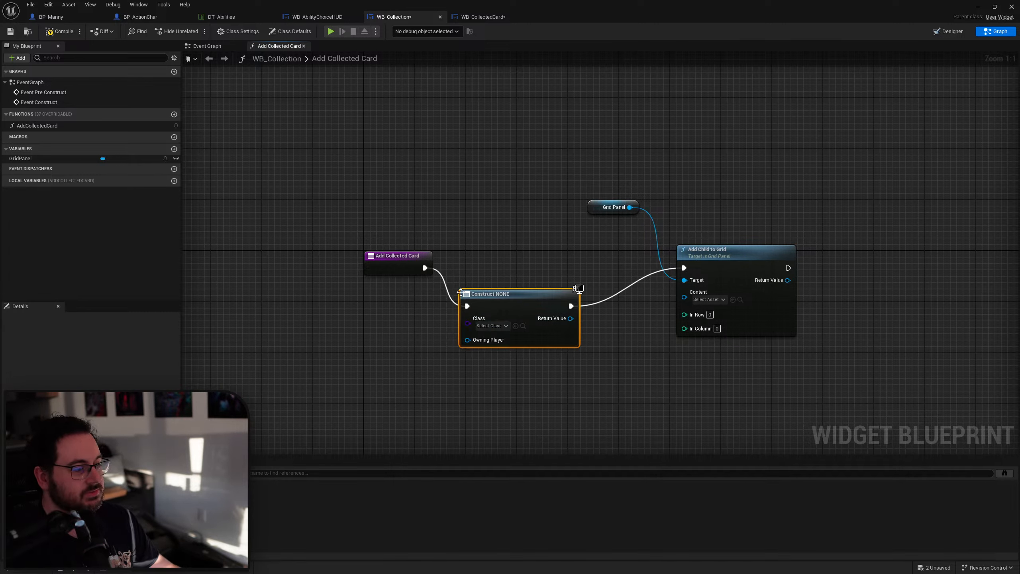
left_click_drag(511, 295, 519, 257)
left_click(613, 336)
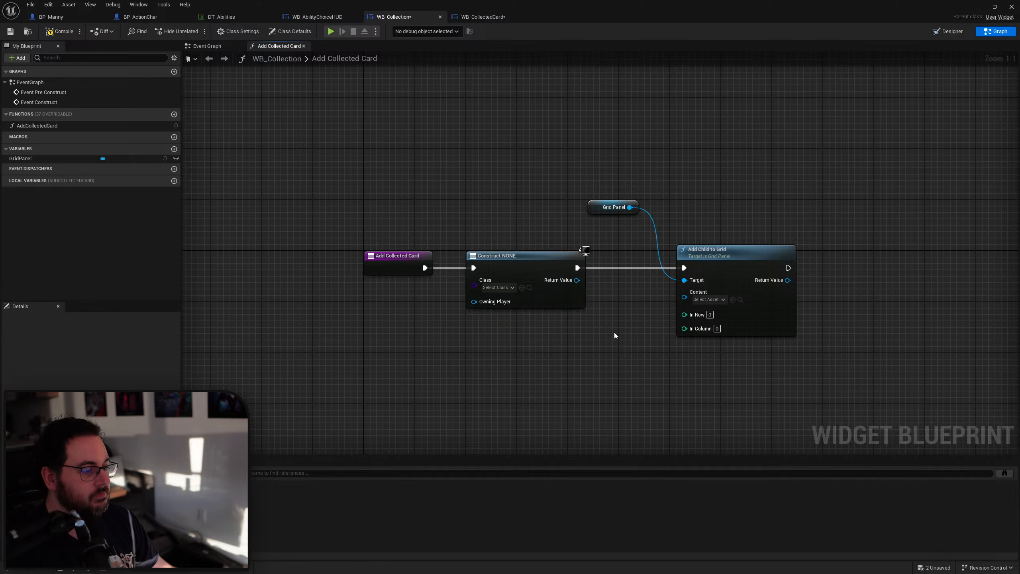
Set the Create Widget node's class to WB_CollectedCard using the asset from the main editor's content browser.
left_click_drag(600, 8, 577, 37)
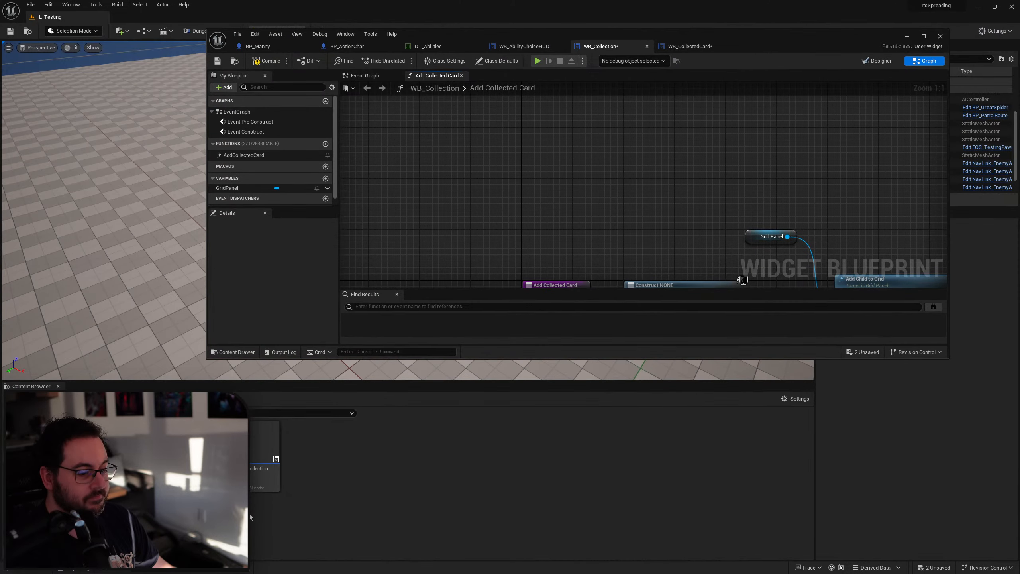
left_click(261, 447)
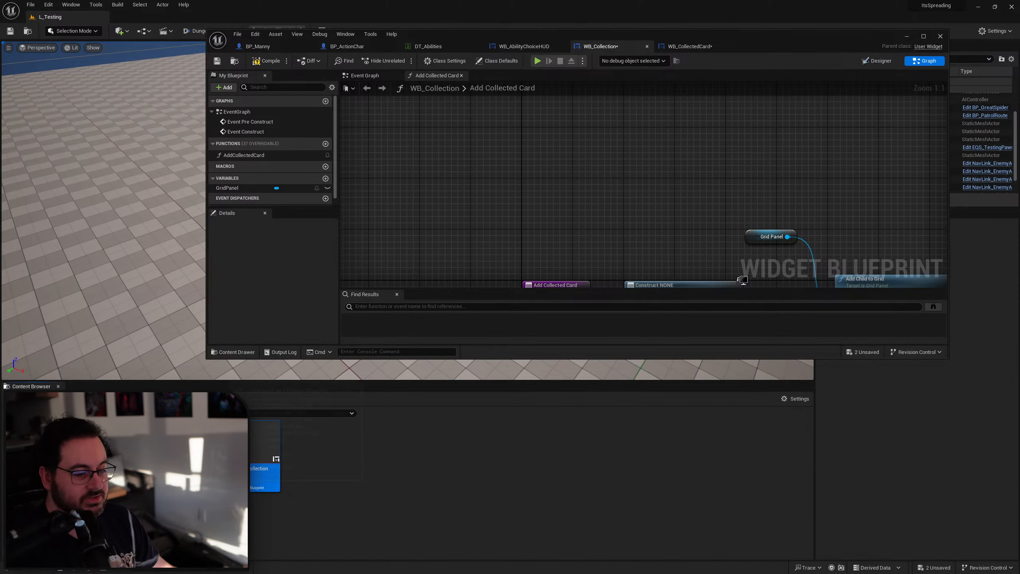
double_click(774, 45)
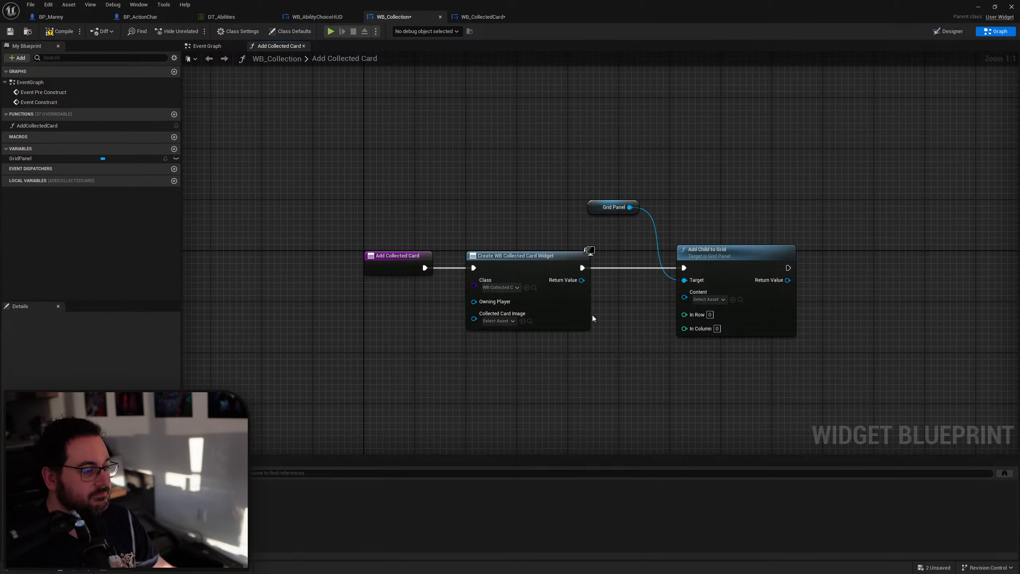
Wrap the root Image of WB_CollectedCard in a Size Box and select the new Size Box.
left_click(484, 16)
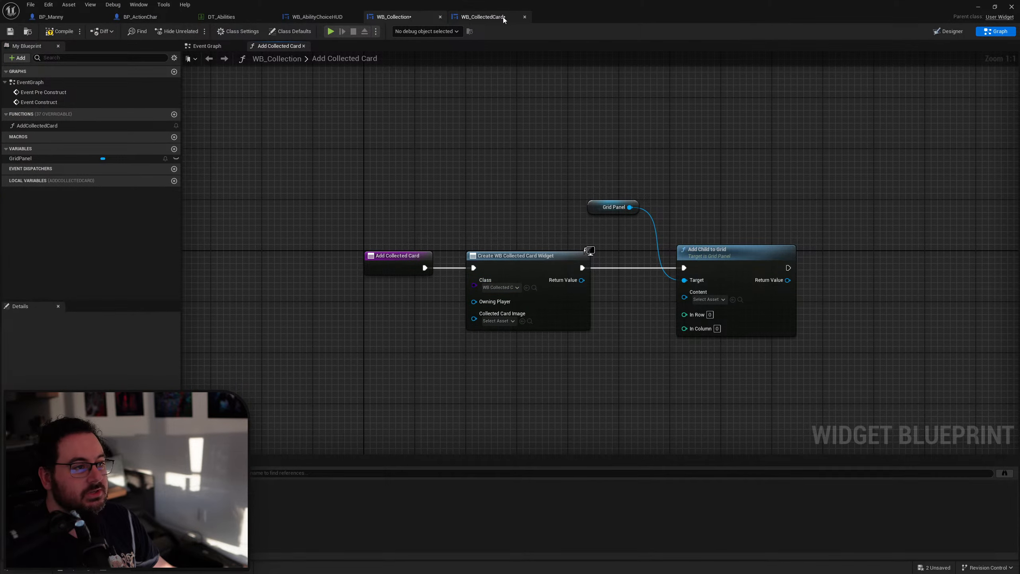
left_click(946, 32)
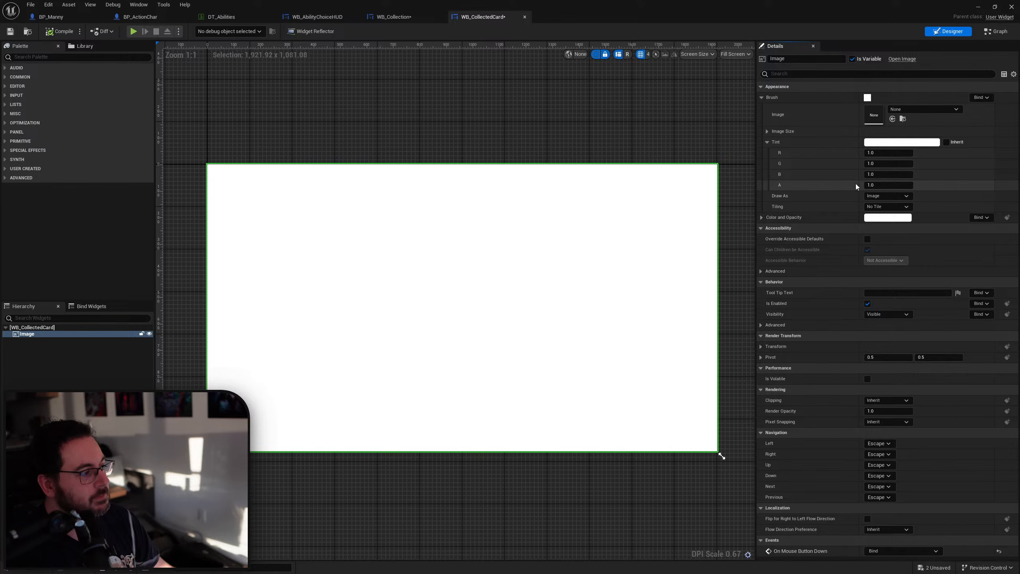
left_click(767, 131)
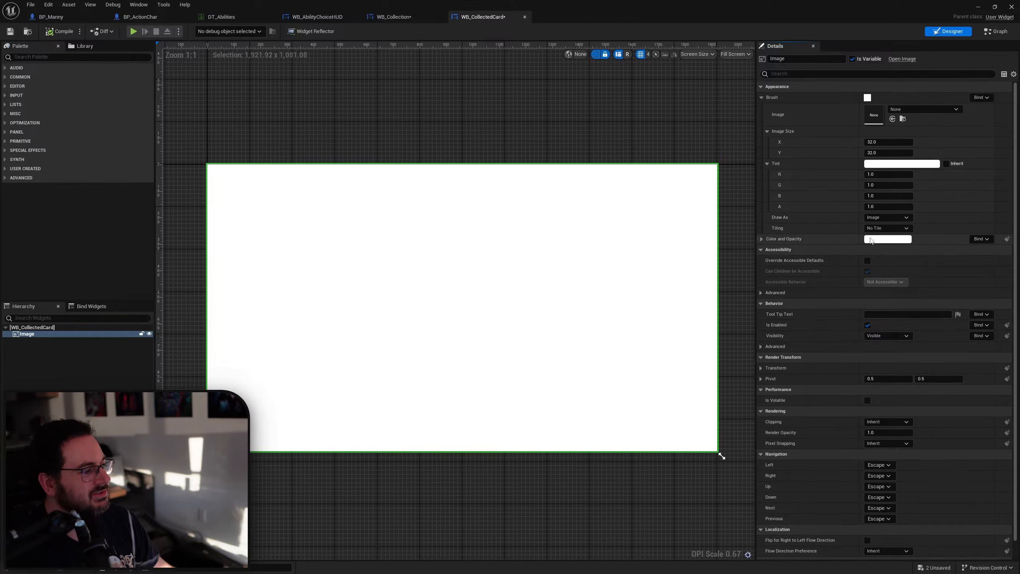
left_click(40, 335)
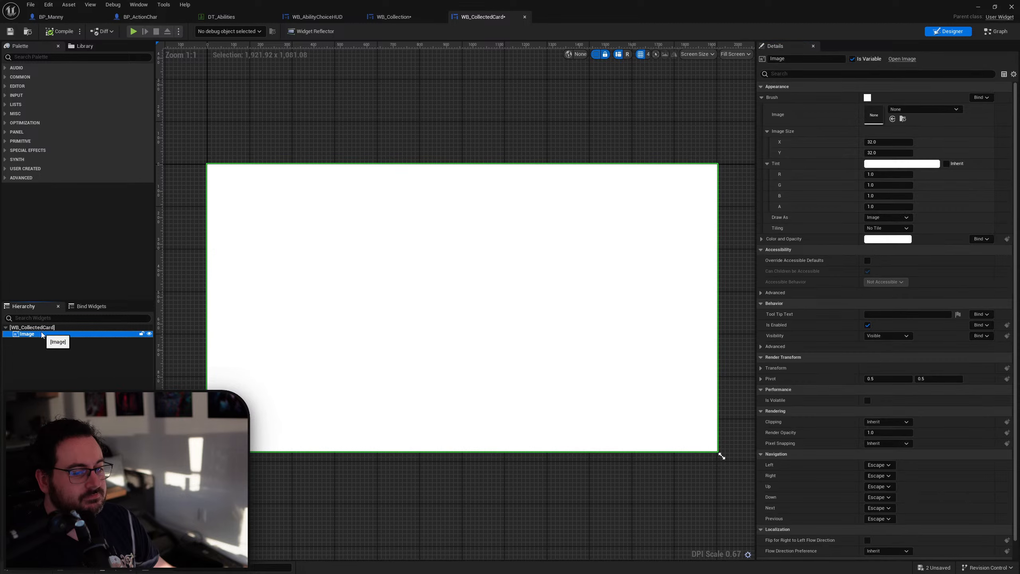
right_click(42, 336)
mouse_move(89, 416)
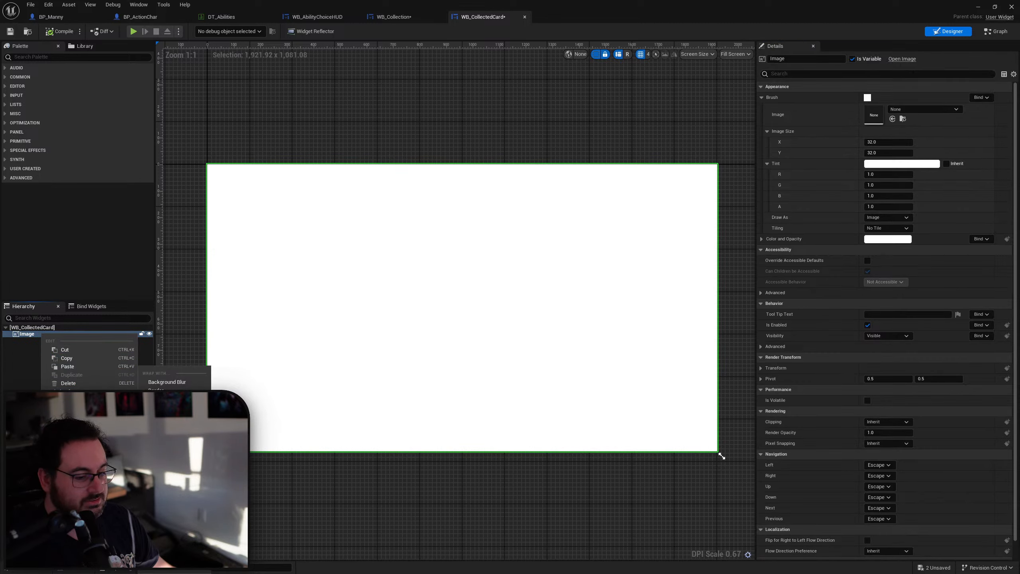
left_click(157, 508)
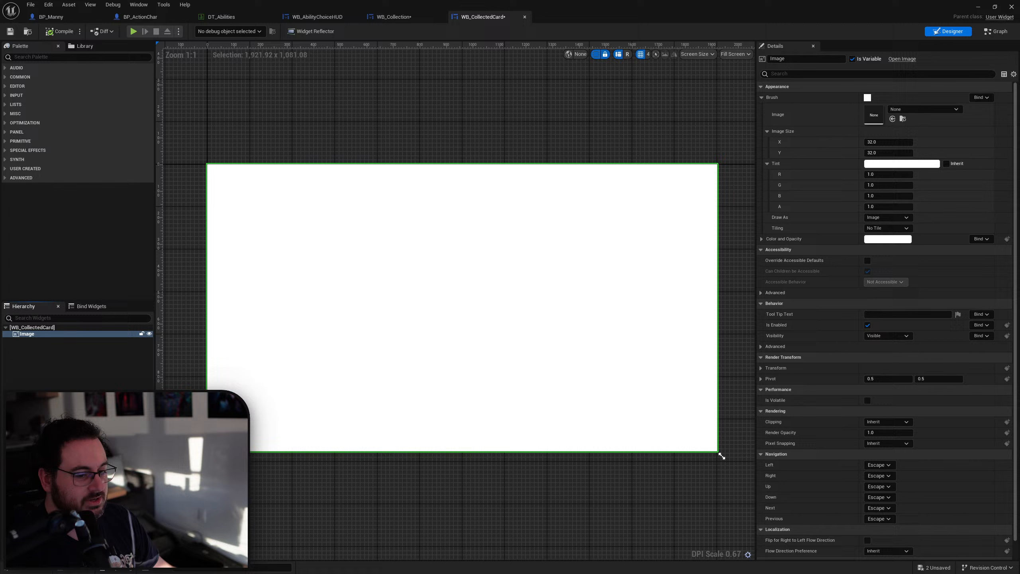
left_click(39, 334)
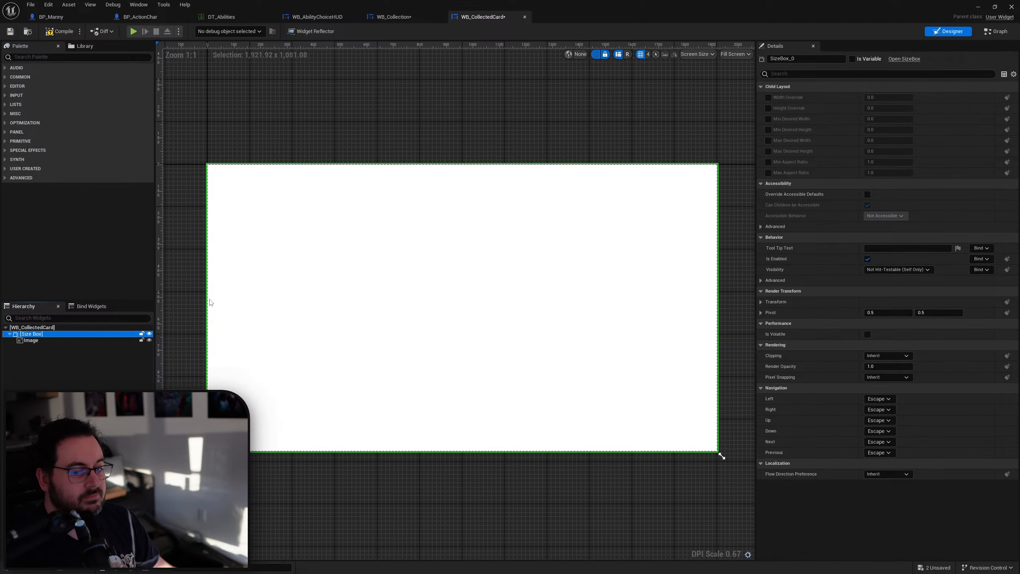
Undo wrapping WB_CollectedCard's Image in a Size Box and set the designer preview size to Desired.
left_click(740, 54)
left_click(34, 341)
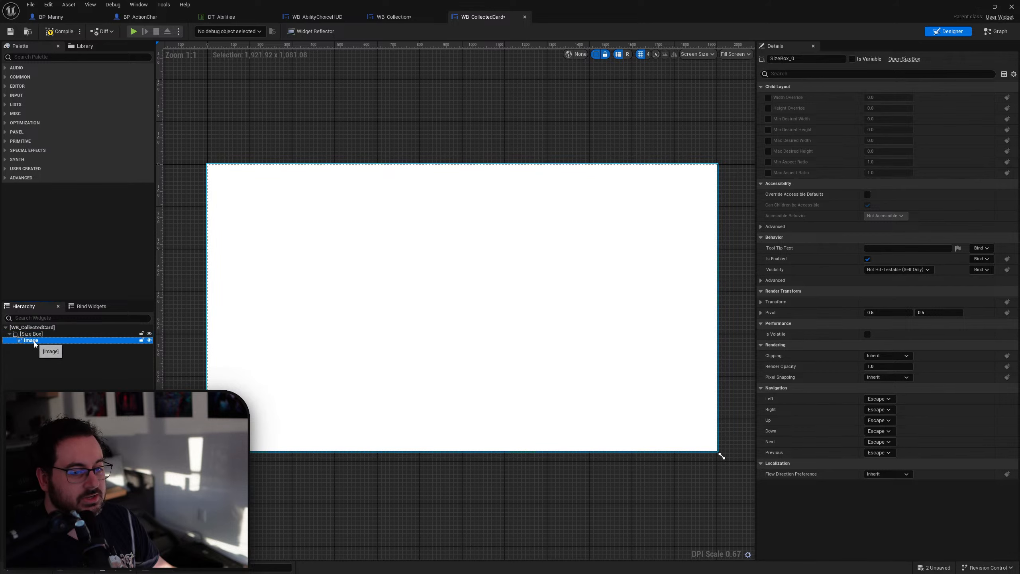
key("ctrl+z")
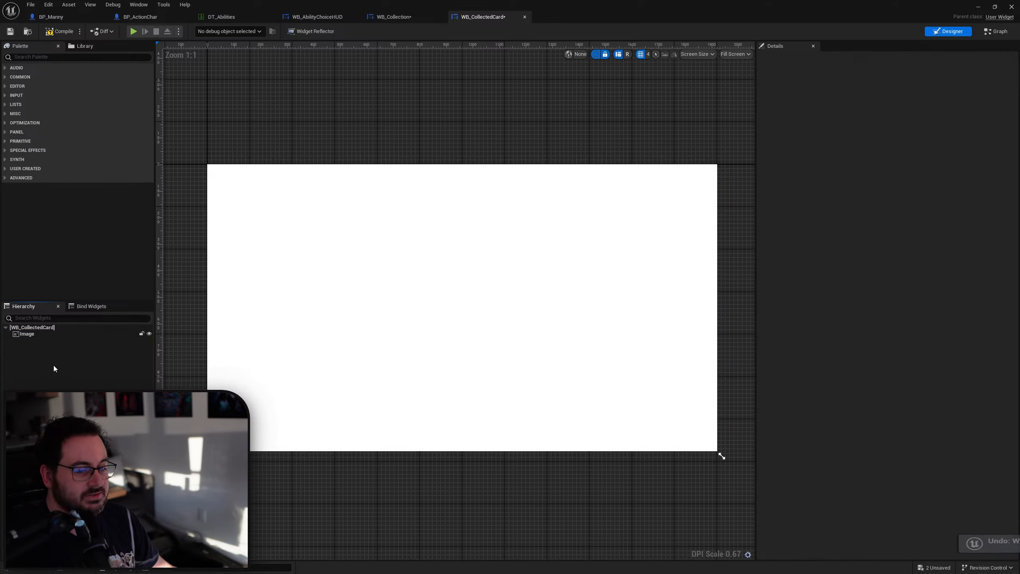
left_click(735, 54)
left_click(737, 95)
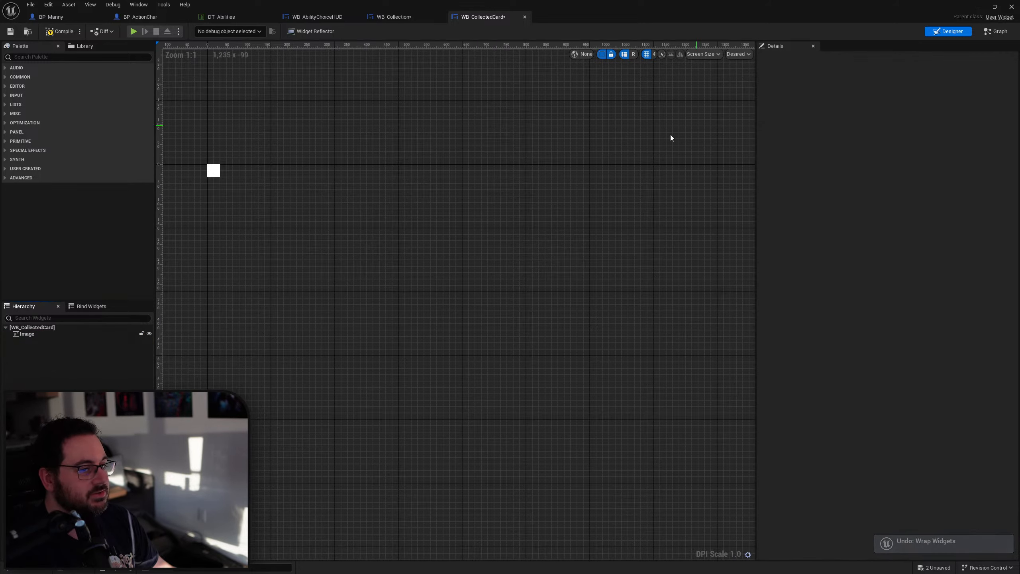
Assign the T_Passive_HealthUp texture from the main editor's content browser to WB_CollectedCard's Image brush.
left_click(37, 334)
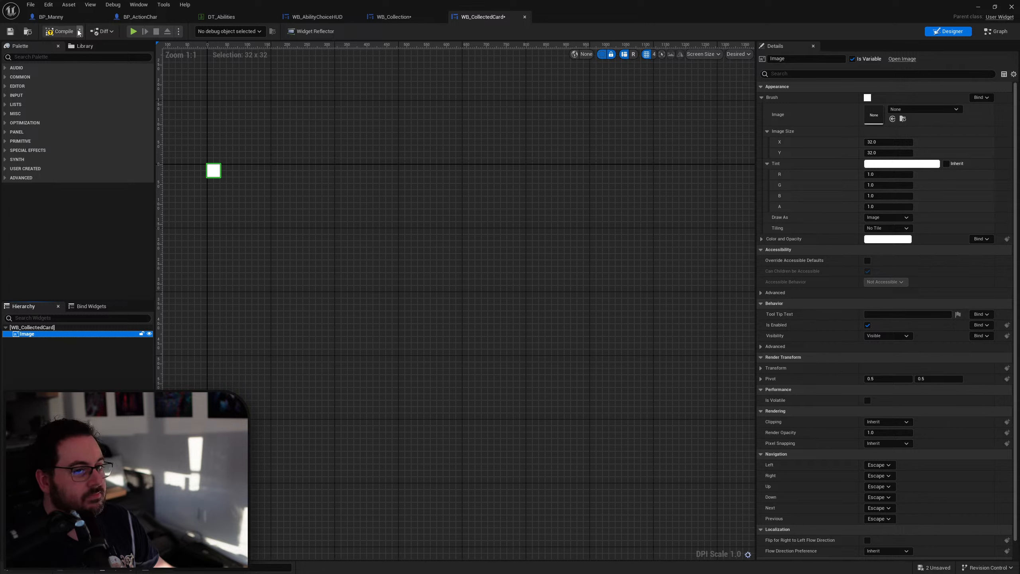
left_click(59, 31)
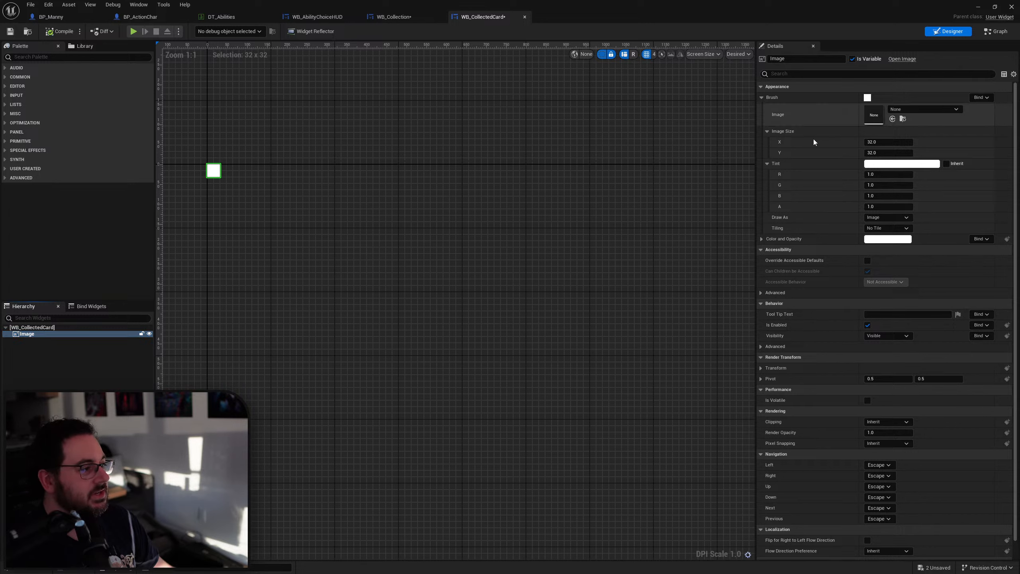
left_click(923, 110)
left_click(925, 109)
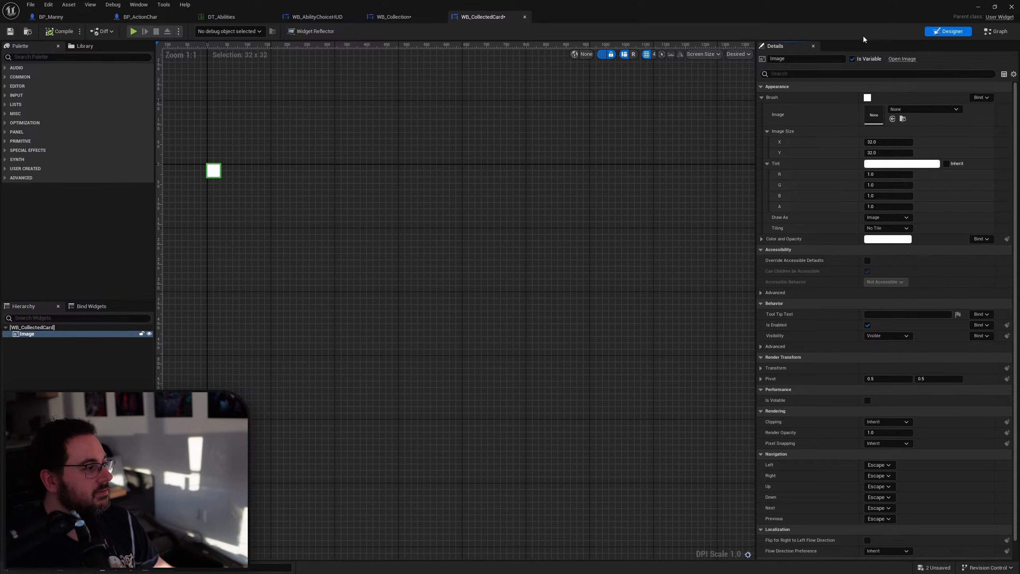
left_click_drag(835, 16, 774, 53)
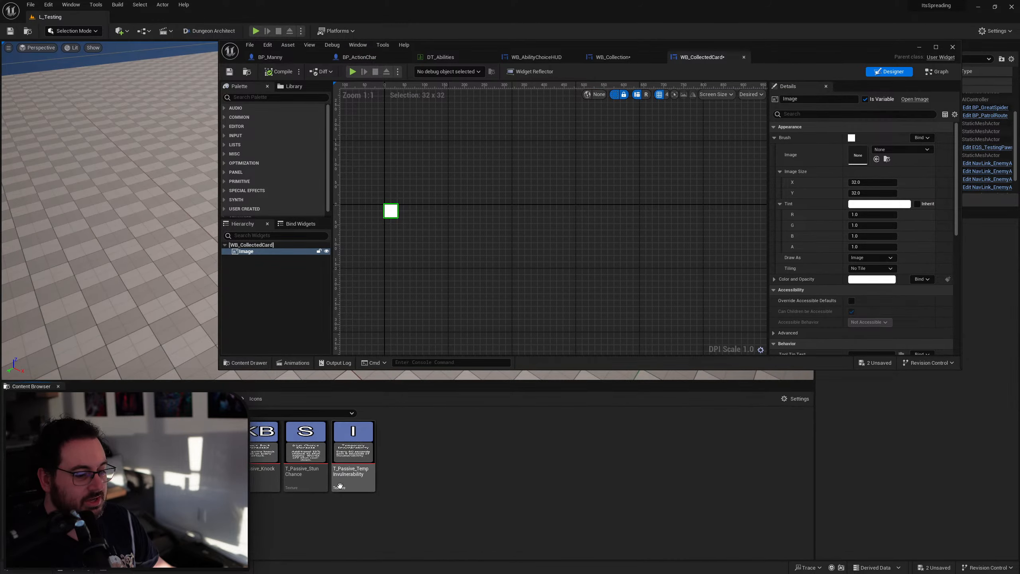
left_click(877, 159)
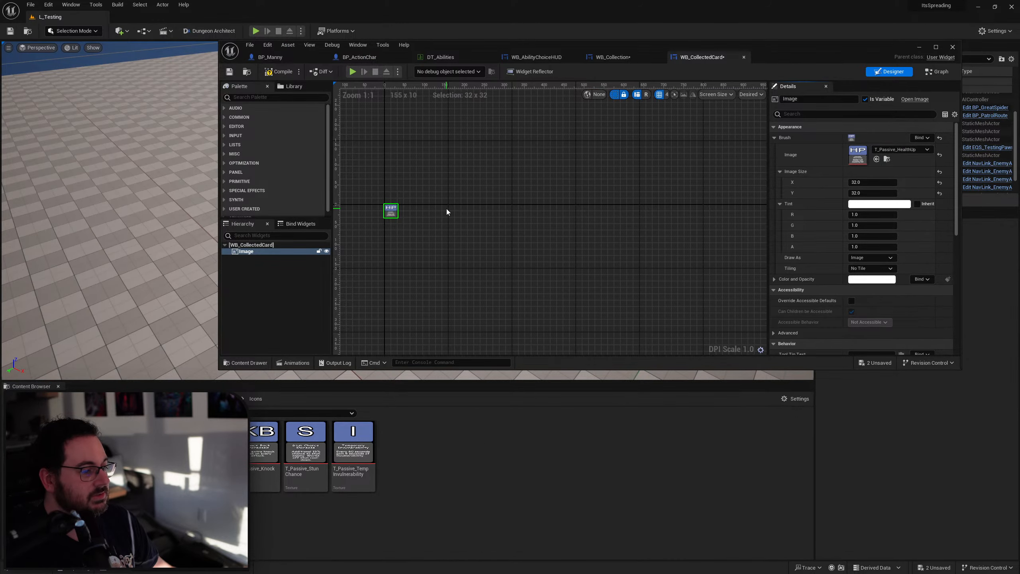
scroll(446, 208, "up", 5)
right_click_drag(446, 208, 554, 204)
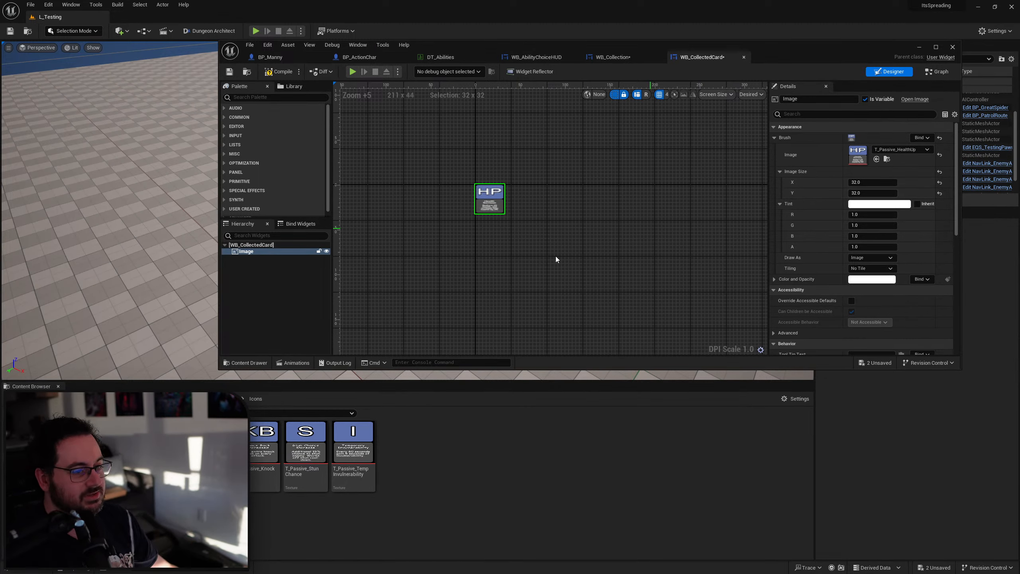
Wrap the Image in a Size Box and enable the Size Box's Width Override and Height Override.
right_click(257, 252)
mouse_move(315, 340)
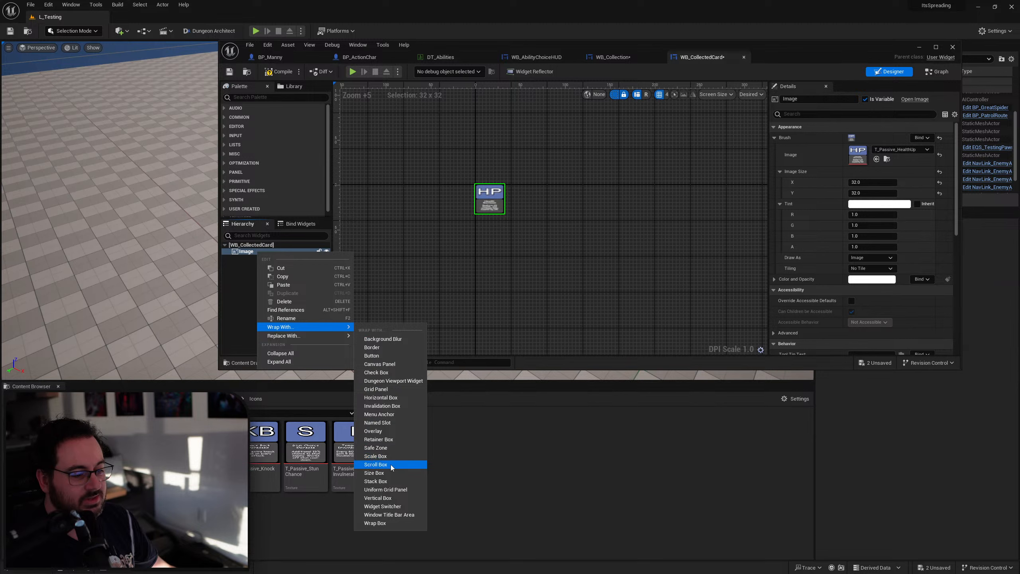
left_click(389, 473)
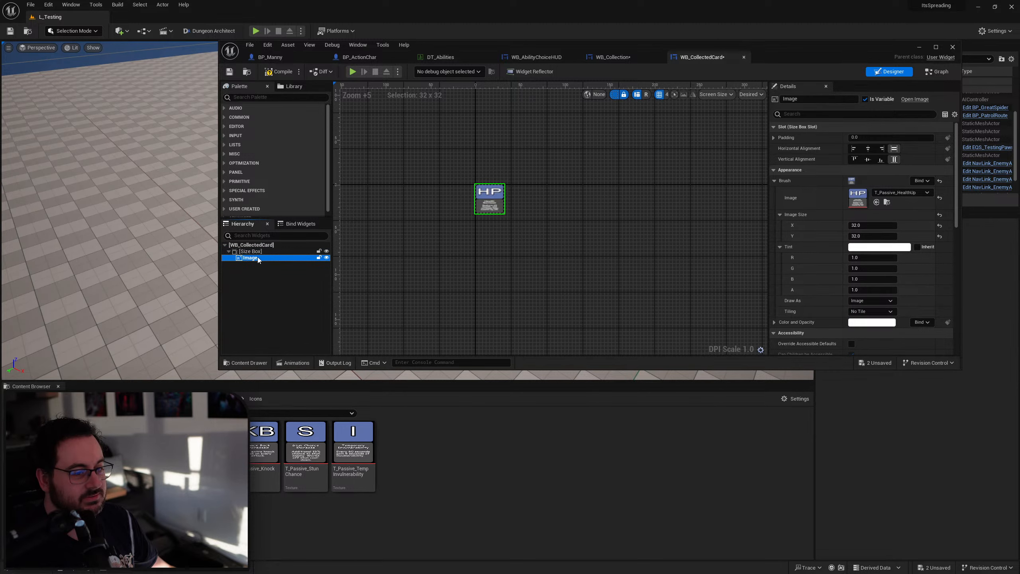
left_click(253, 251)
left_click(780, 137)
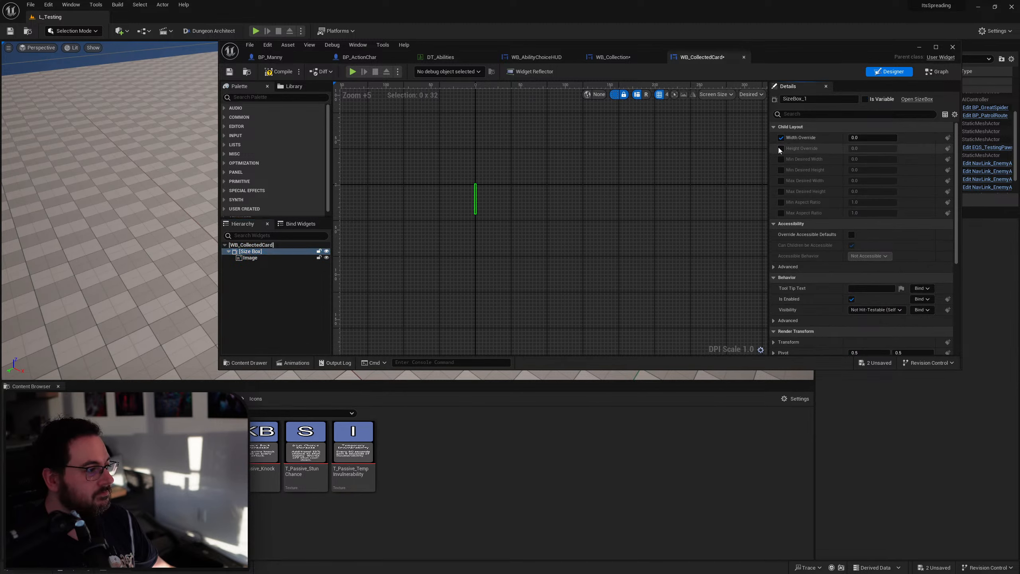
left_click(780, 148)
Set WB_CollectedCard's Size Box to Width Override 400 and Height Override 800, matching the option Size Boxes in WB_AbilityChoiceHUD.
left_click(620, 59)
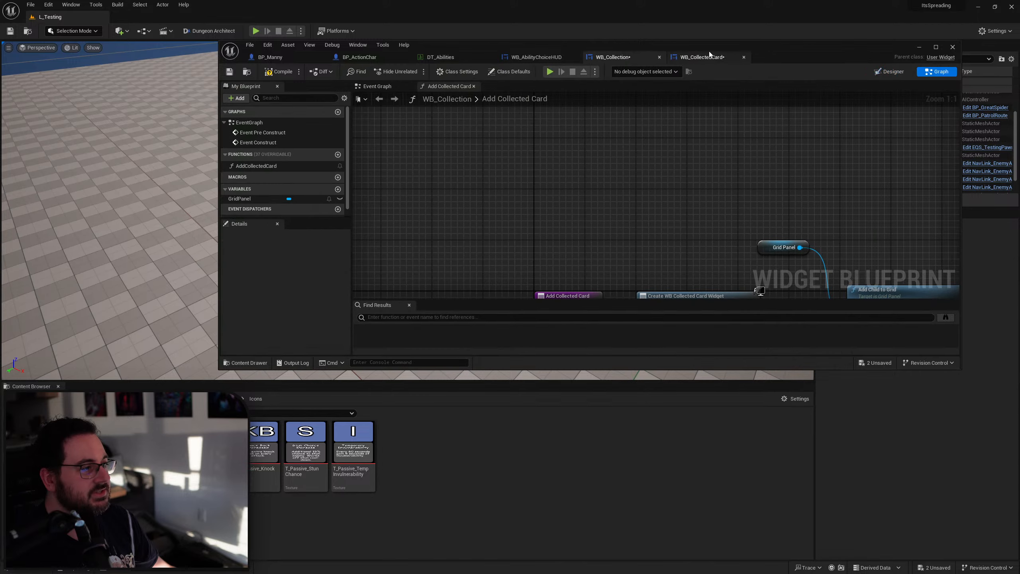
left_click(558, 56)
left_click(484, 304)
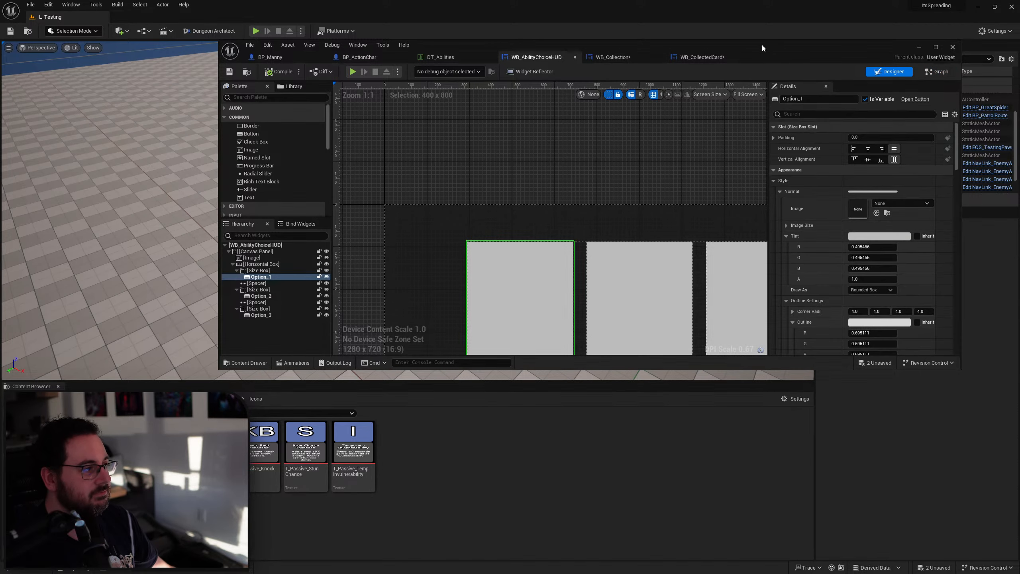
left_click_drag(761, 43, 739, 22)
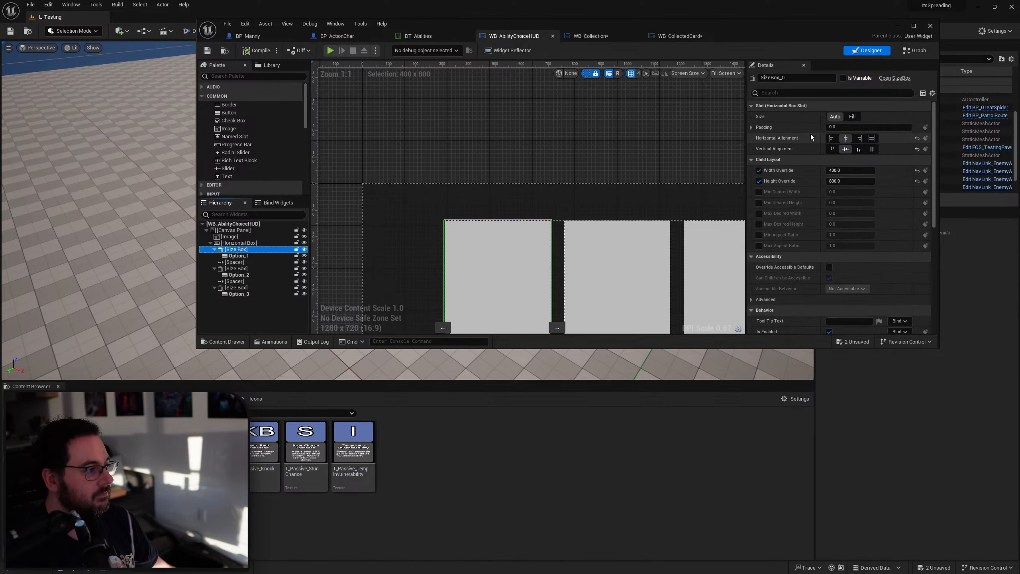
left_click(678, 36)
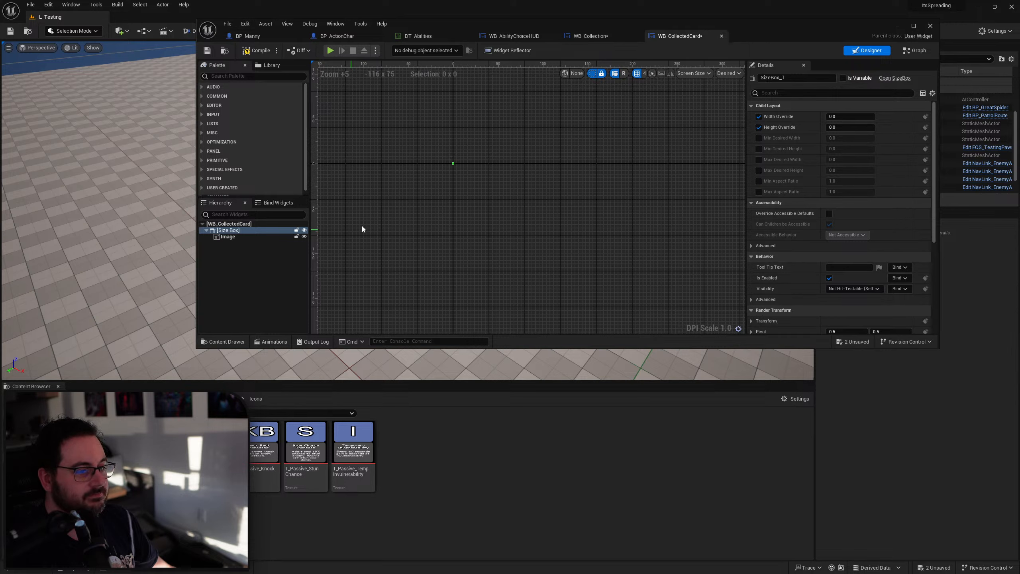
left_click(850, 117)
type("400")
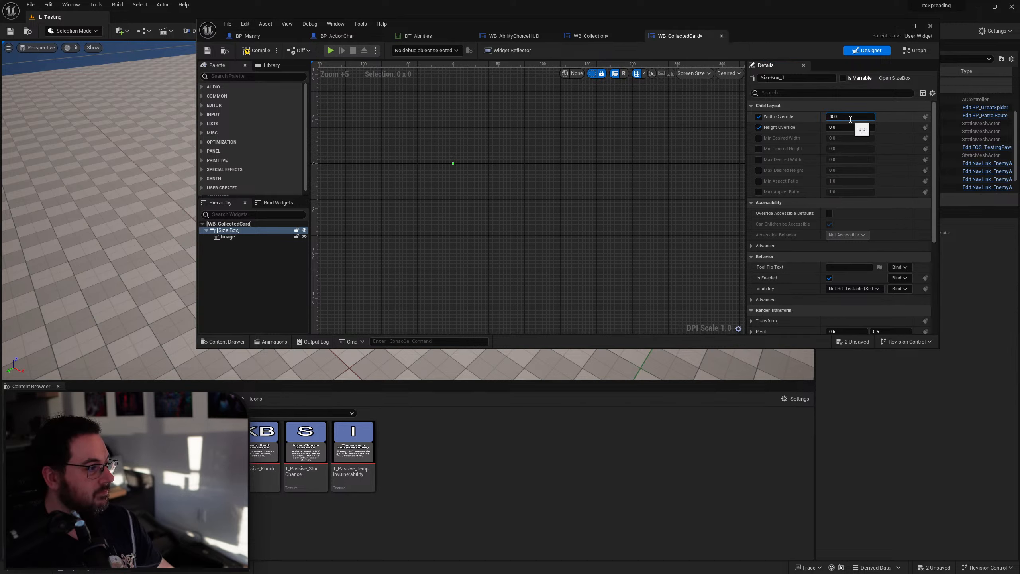
key("Tab")
type("800")
key("Return")
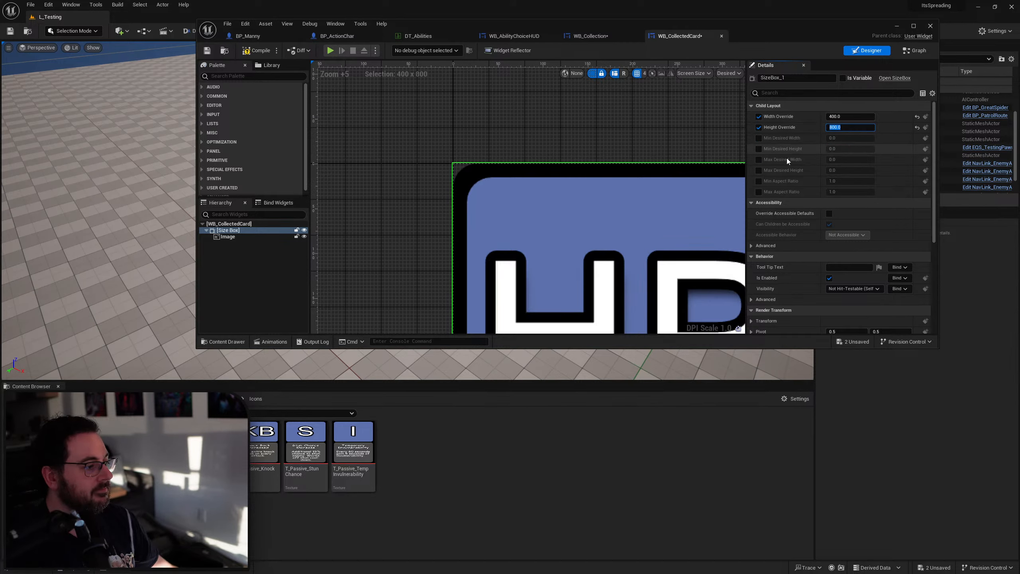
scroll(562, 189, "down", 6)
scroll(566, 188, "down", 2)
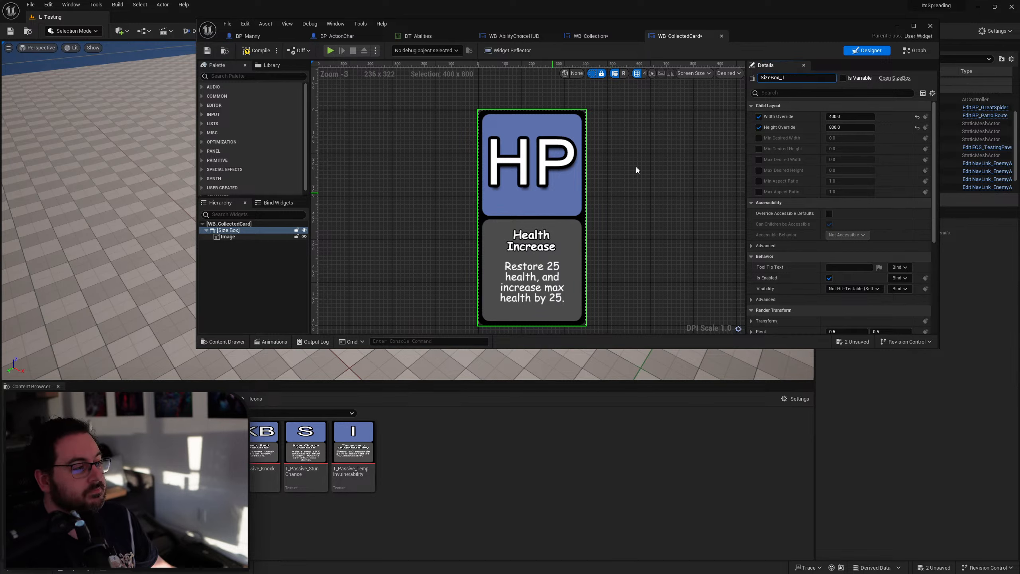
Reset the Image's brush texture to None, save WB_CollectedCard and maximize the widget editor window.
left_click(267, 247)
left_click(249, 236)
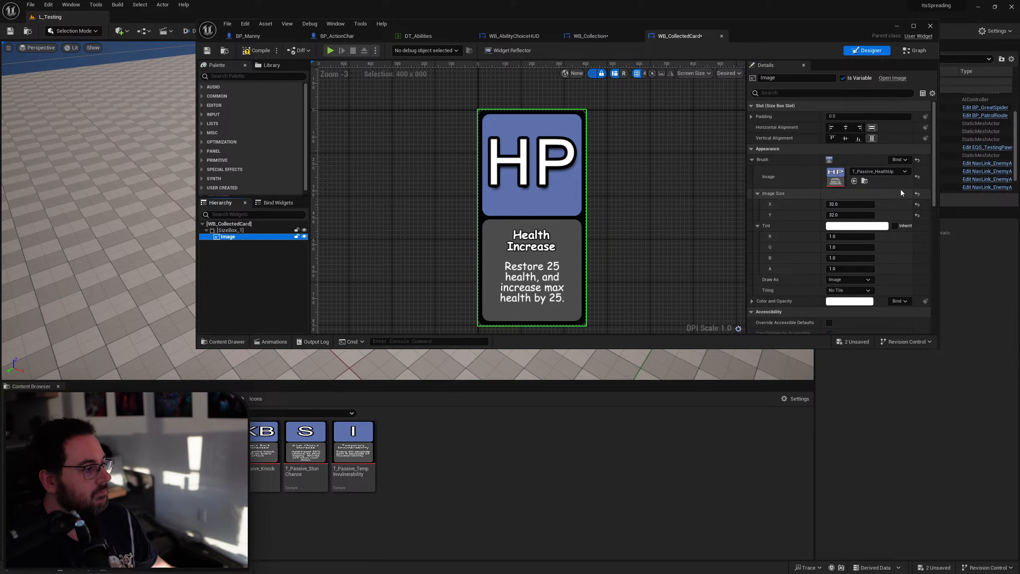
left_click(918, 177)
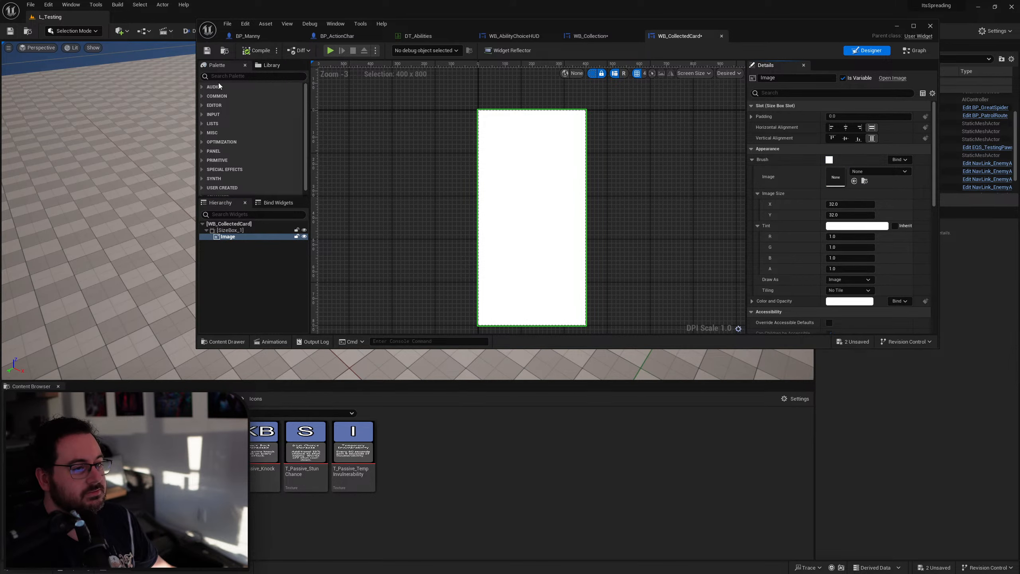
left_click(207, 52)
double_click(788, 37)
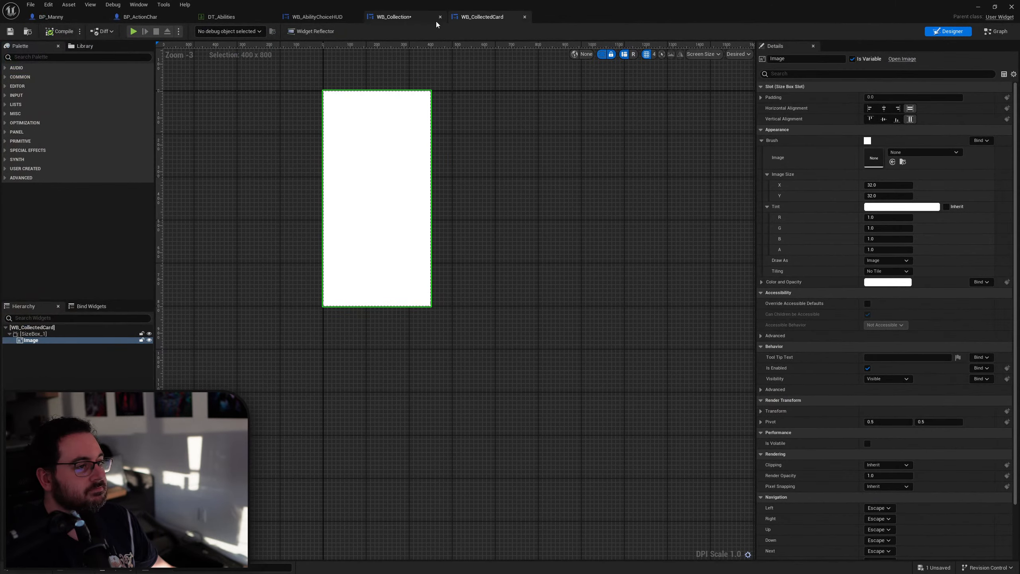
In WB_Collection, connect Create Widget's Return Value to Add Child to Grid's Content and move Grid Panel and Add Child to Grid closer.
left_click(434, 18)
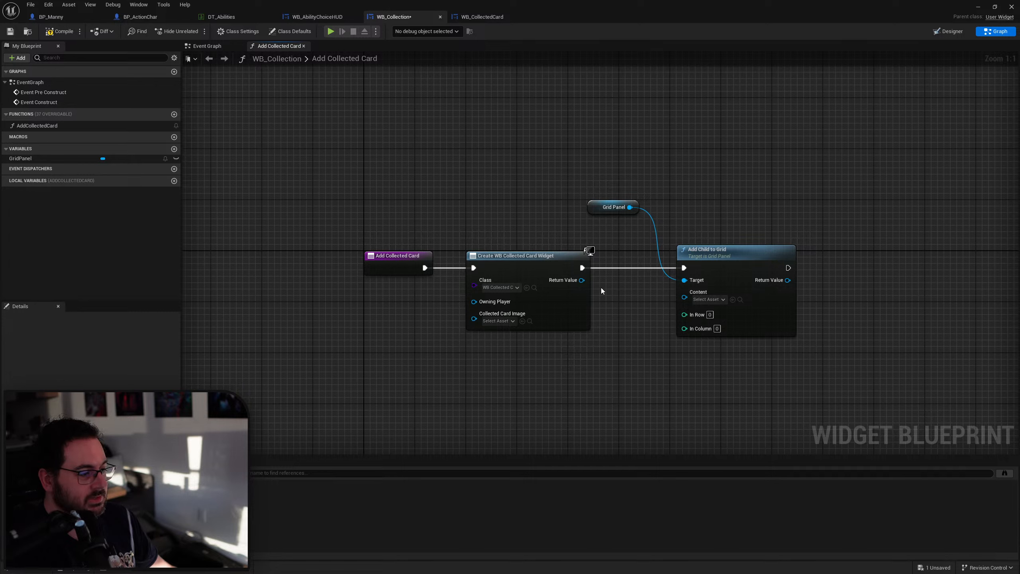
left_click_drag(581, 282, 685, 298)
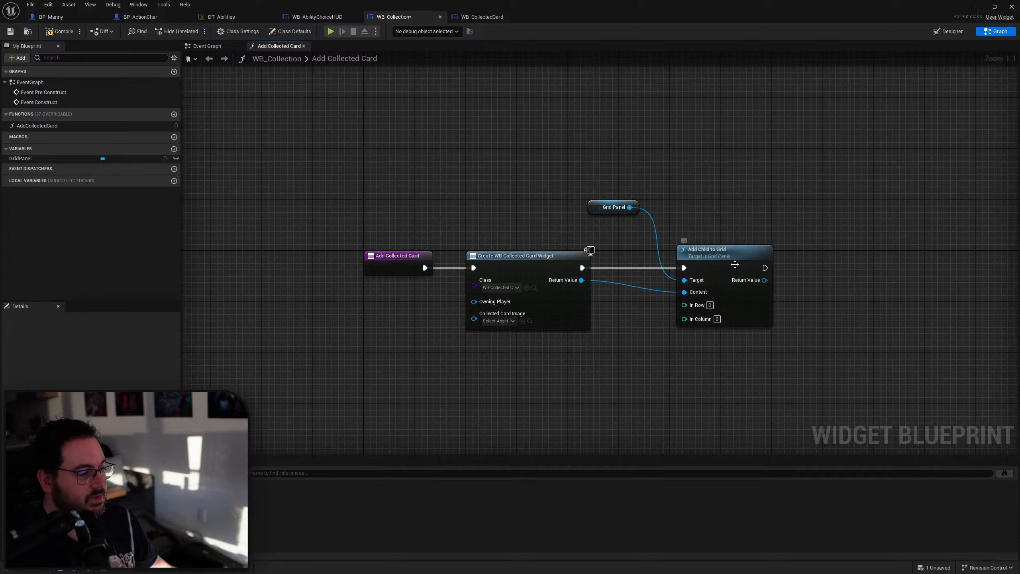
left_click_drag(742, 184, 653, 262)
left_click(597, 209, "ctrl")
left_click_drag(597, 212, 552, 231)
left_click(571, 211)
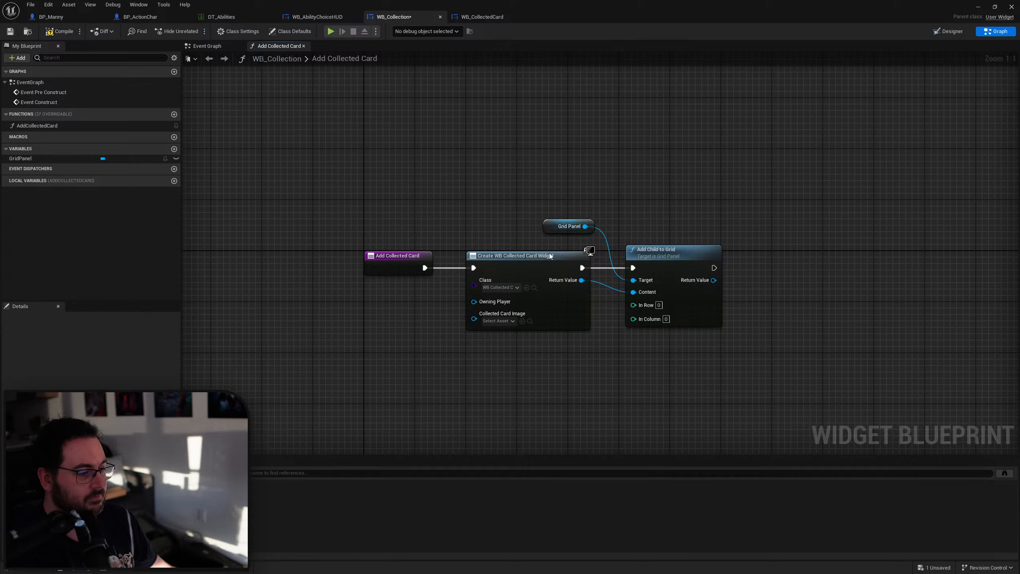
Expose Create Widget's Collected Card Image as an input on the Add Collected Card entry node and compile WB_Collection.
right_click_drag(503, 333, 537, 250)
scroll(538, 251, "up", 1)
left_click_drag(508, 237, 432, 188)
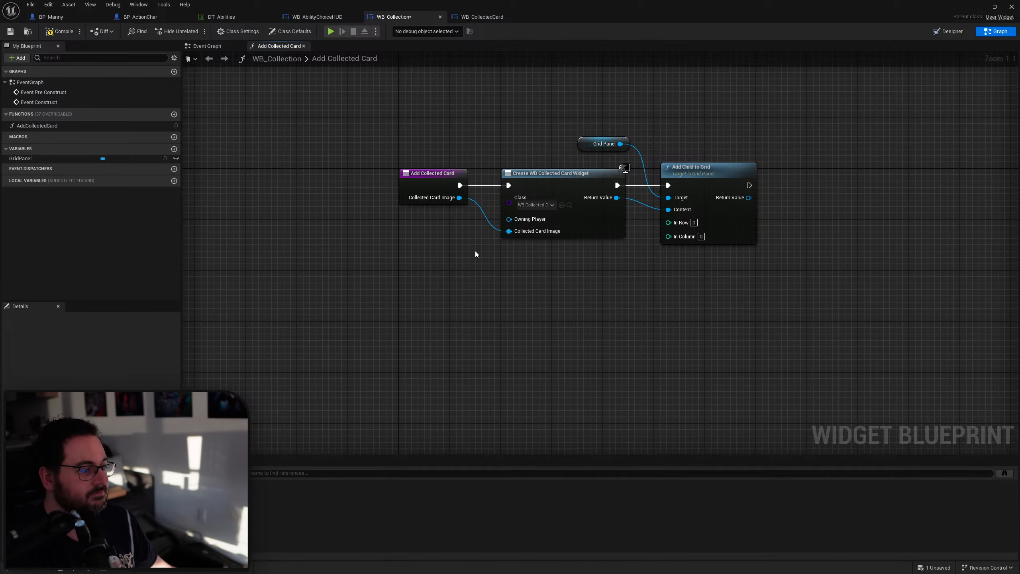
right_click_drag(603, 262, 533, 284)
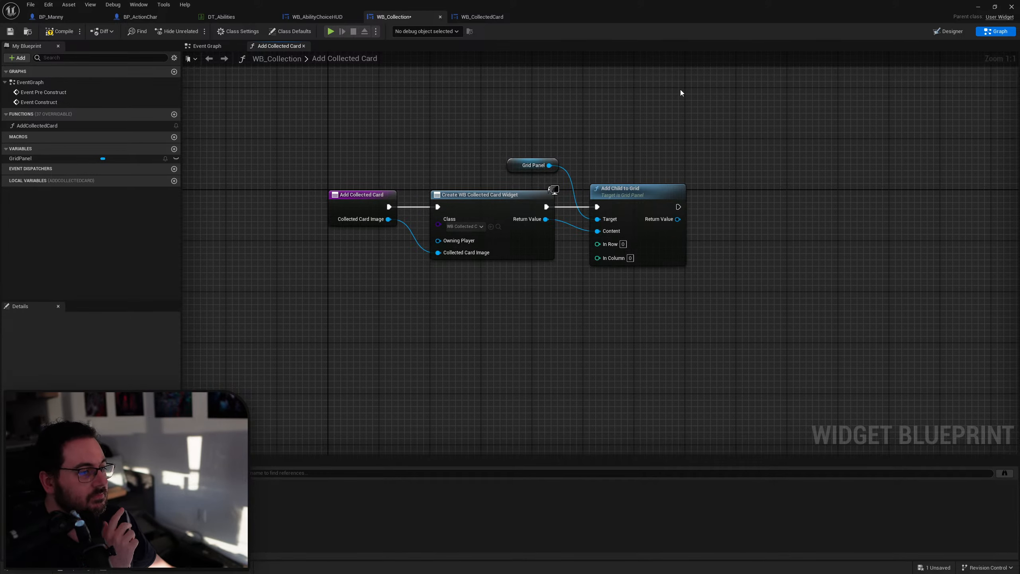
left_click(59, 31)
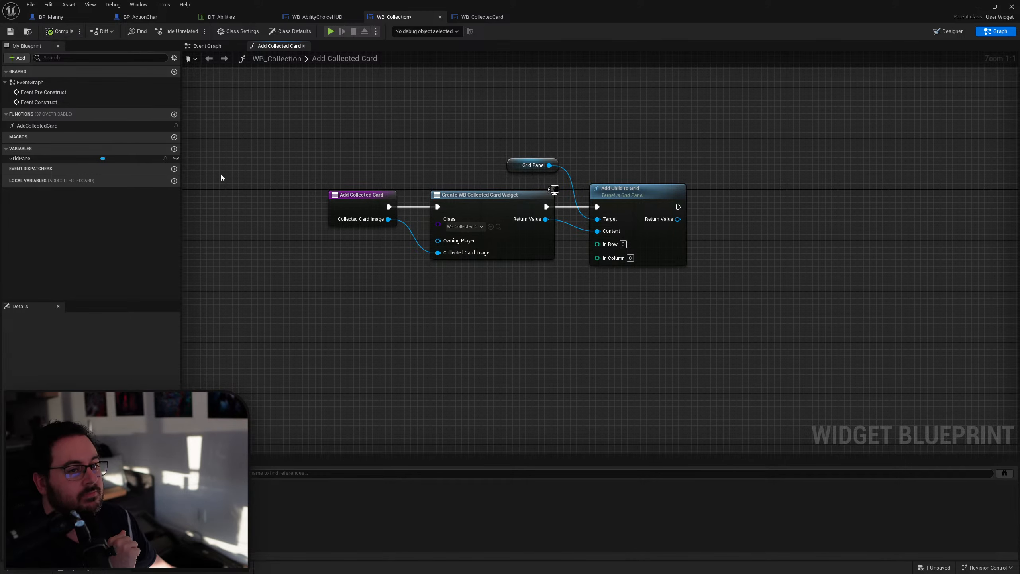
Replace the link into Create Widget's Collected Card Image with a passive-ability texture, and preview an Add Collected Card call from Event Pre Construct.
left_click(438, 252, "alt")
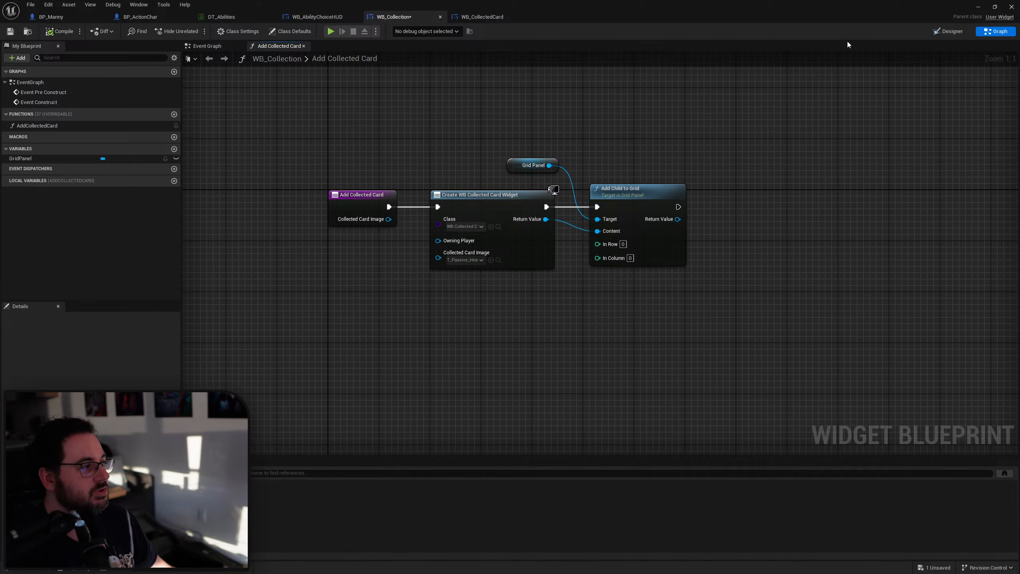
left_click(207, 46)
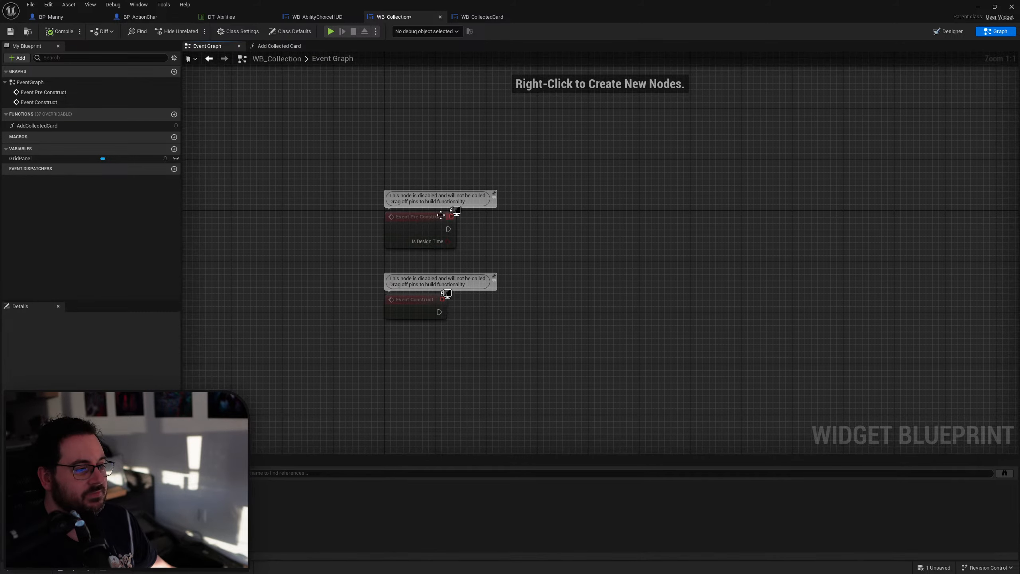
left_click_drag(40, 126, 549, 222)
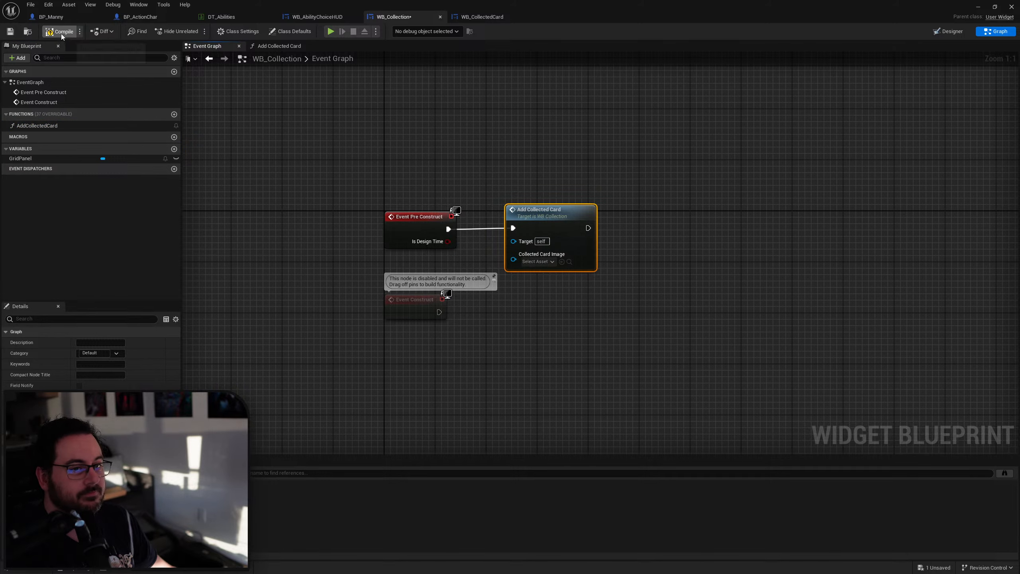
left_click(953, 33)
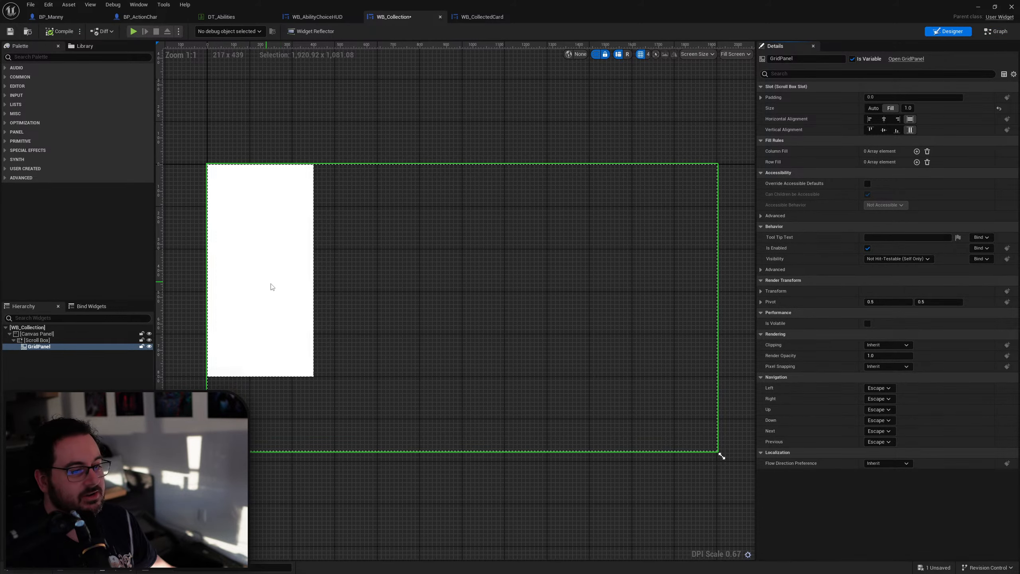
In the AddCollectedCard function, promote Add Child to Grid's In Row and In Column to integer variables named Row and Column.
left_click(996, 31)
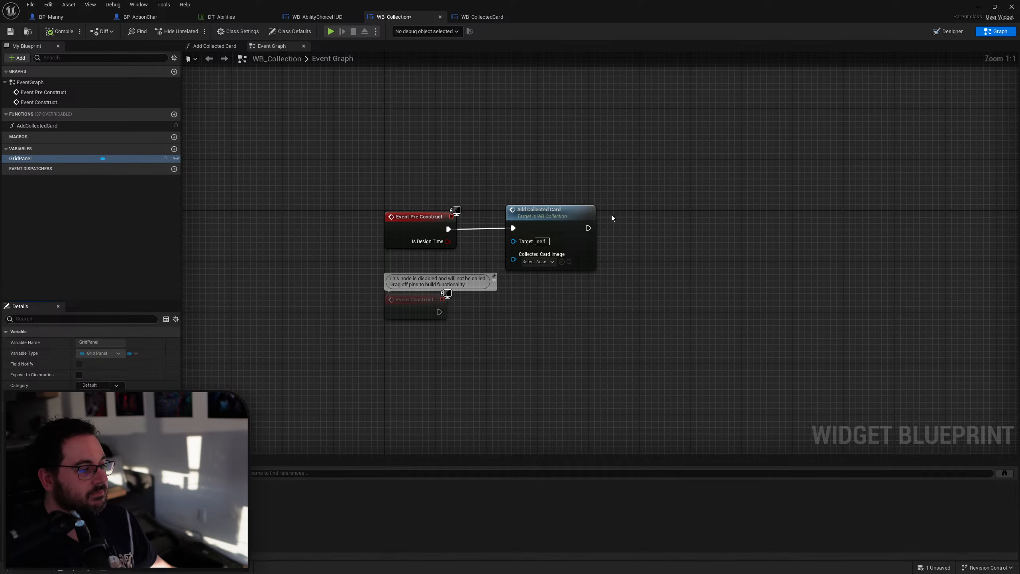
right_click_drag(632, 229, 585, 203)
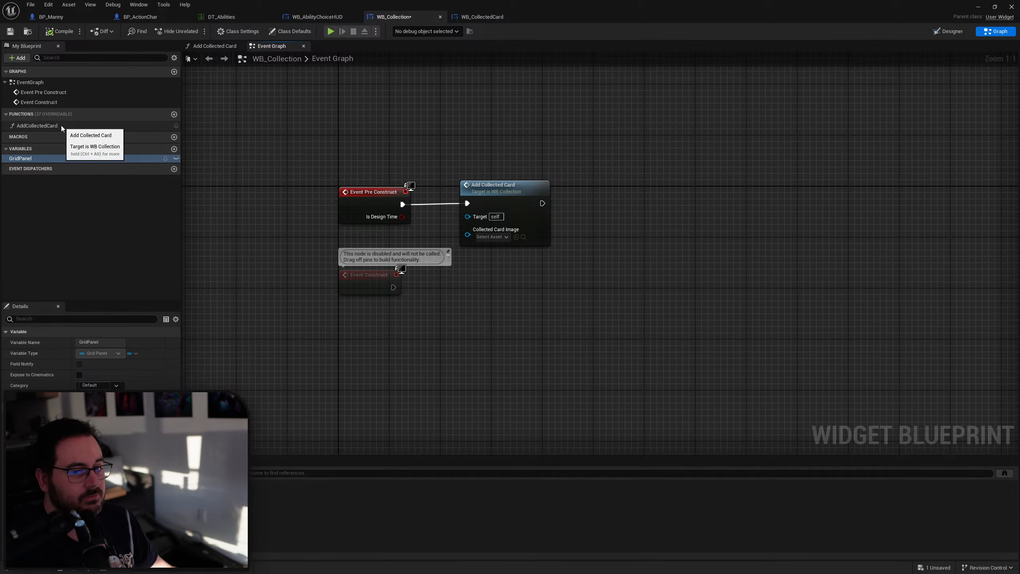
double_click(41, 126)
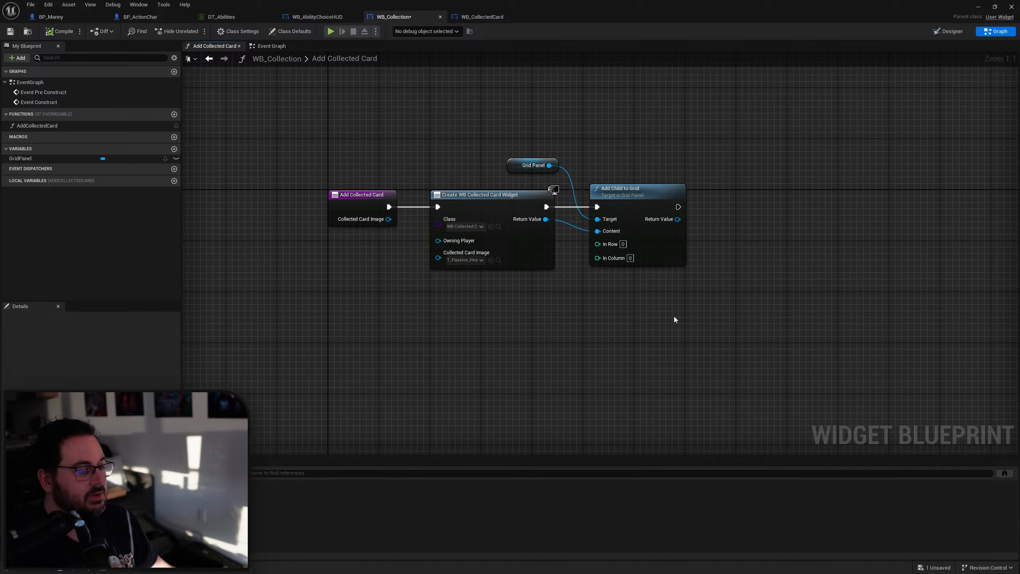
right_click(609, 247)
left_click(653, 265)
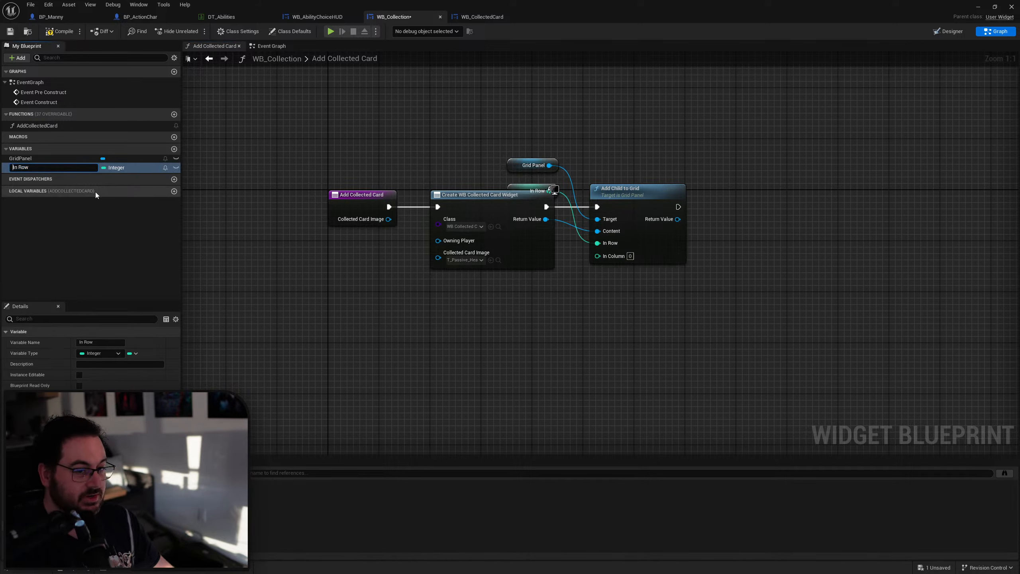
key("BackSpace")
key("Return")
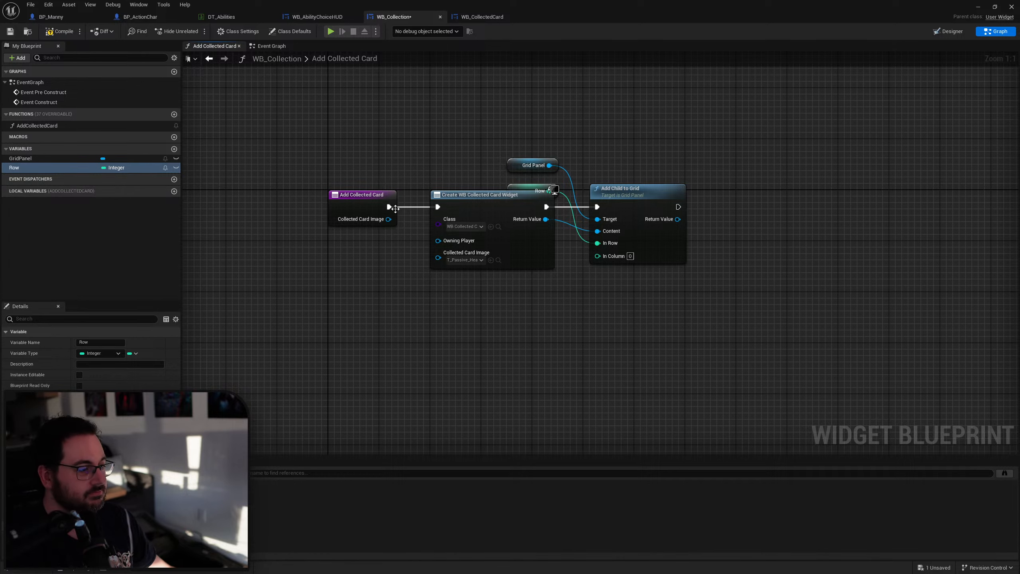
right_click(599, 257)
left_click(622, 275)
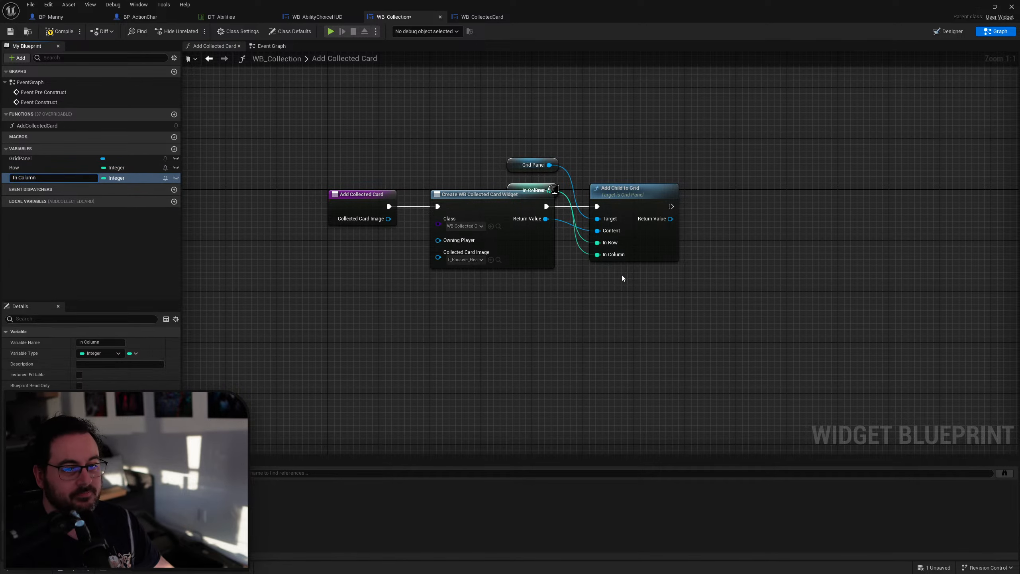
key("Return")
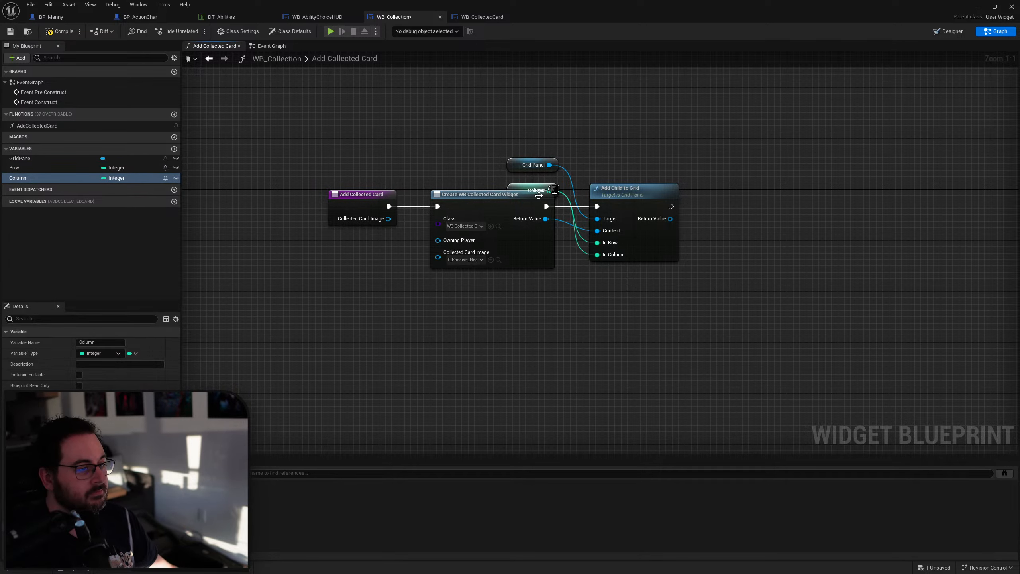
Arrange the Row and Column getters below the Create Widget node and shift Add Child to Grid further along.
left_click_drag(522, 189, 528, 296)
left_click_drag(537, 189, 514, 305)
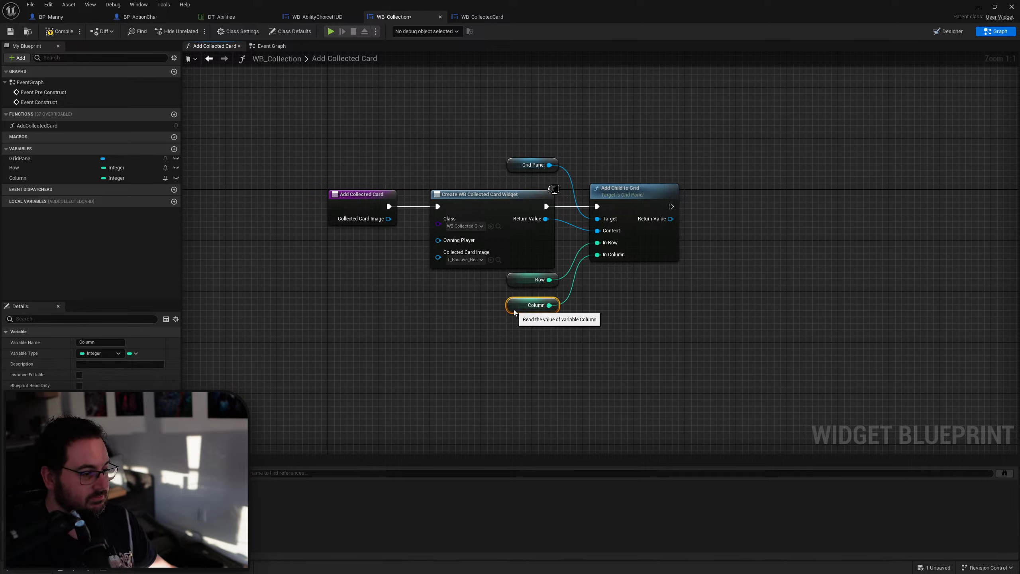
left_click(610, 351)
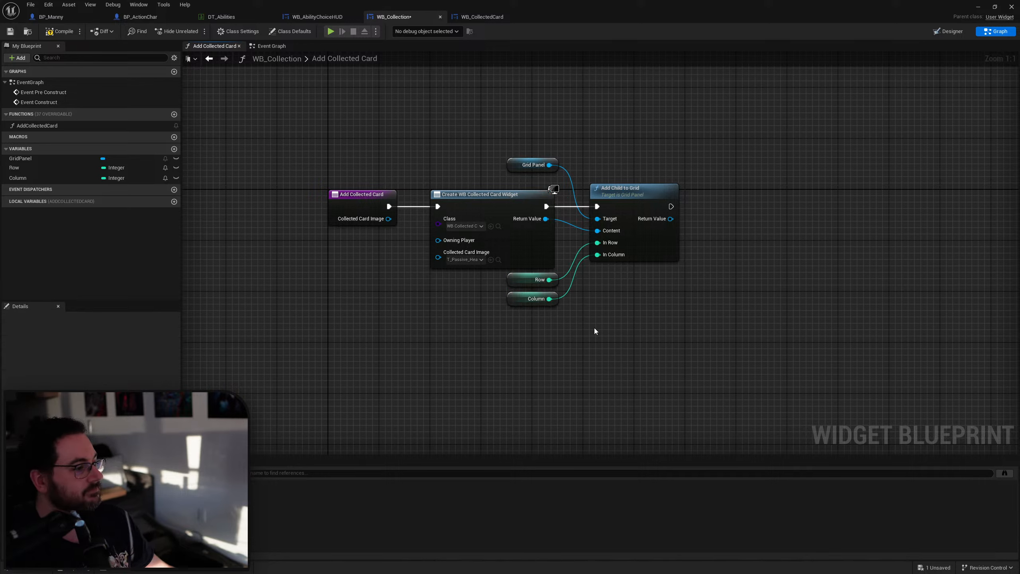
left_click_drag(590, 321, 532, 303)
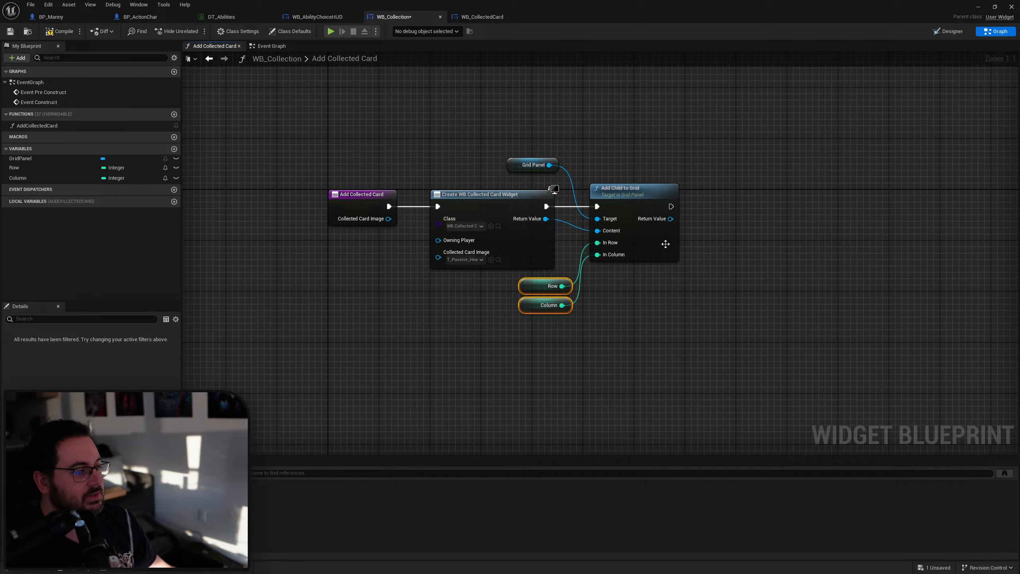
left_click_drag(653, 244, 684, 245)
right_click_drag(596, 303, 562, 334)
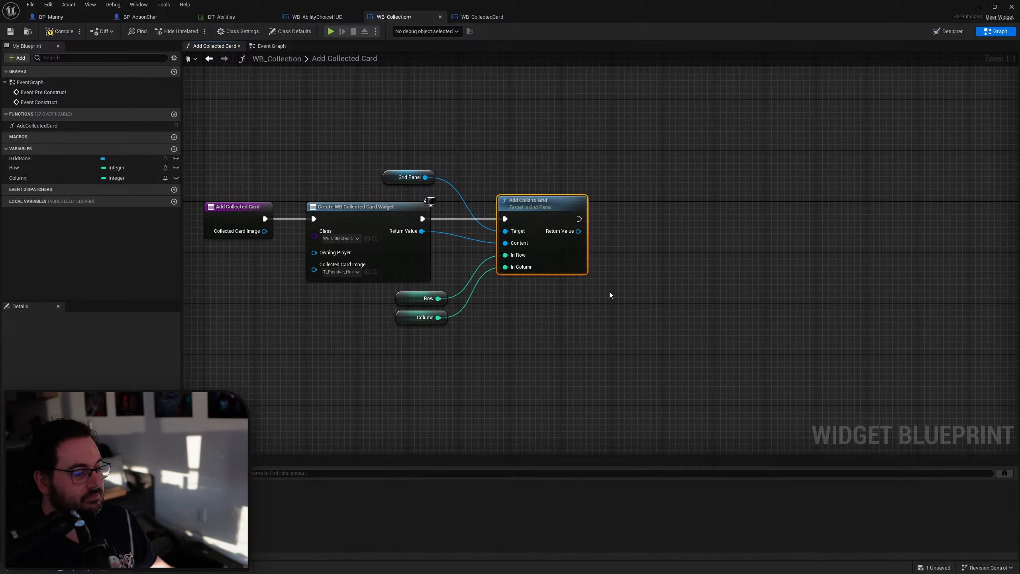
right_click_drag(610, 295, 562, 294)
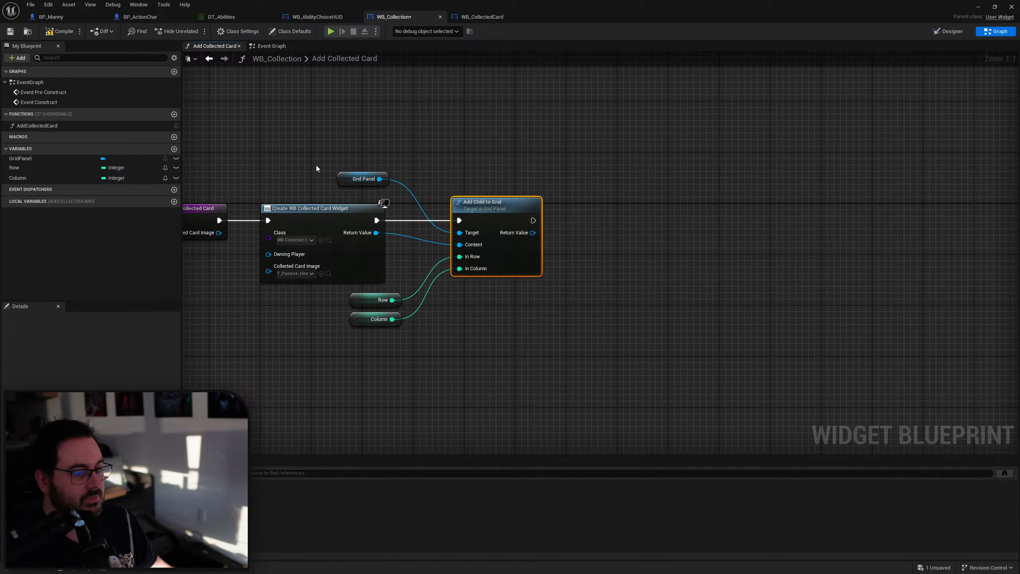
left_click_drag(337, 345, 374, 315)
left_click(435, 331)
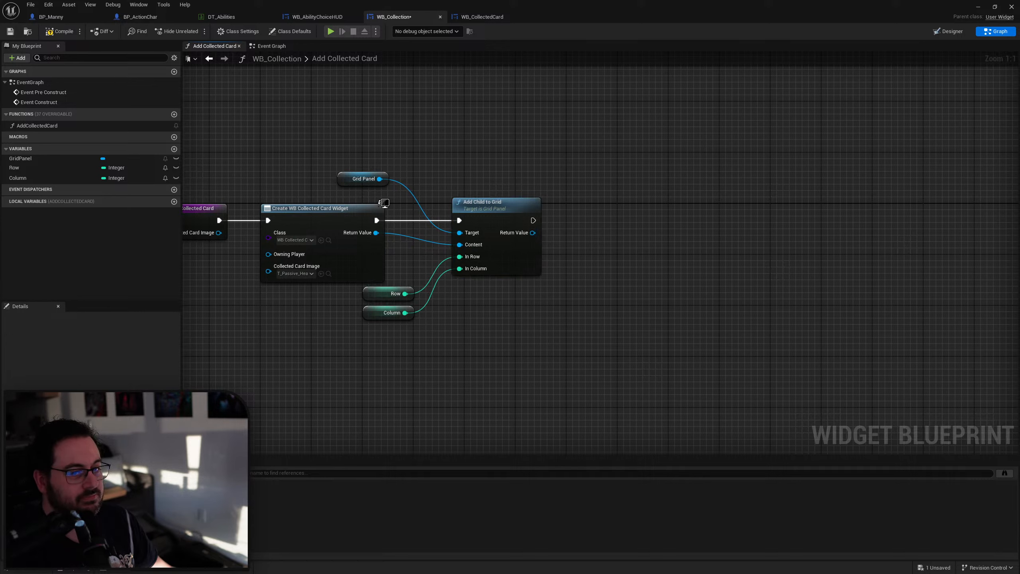
Add a Column getter feeding an increment (++) node after Add Child to Grid.
left_click_drag(18, 178, 593, 193, "ctrl")
type("++")
key("Return")
key("Escape")
left_click(591, 120)
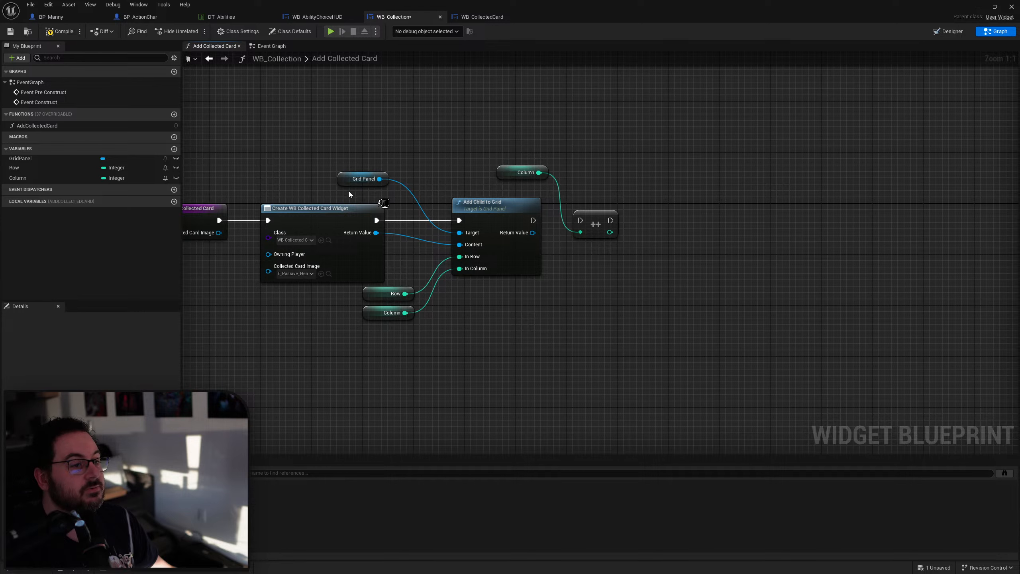
Replace the increment node's Column getter with a copy of the Row getter and wire it in.
left_click(522, 174)
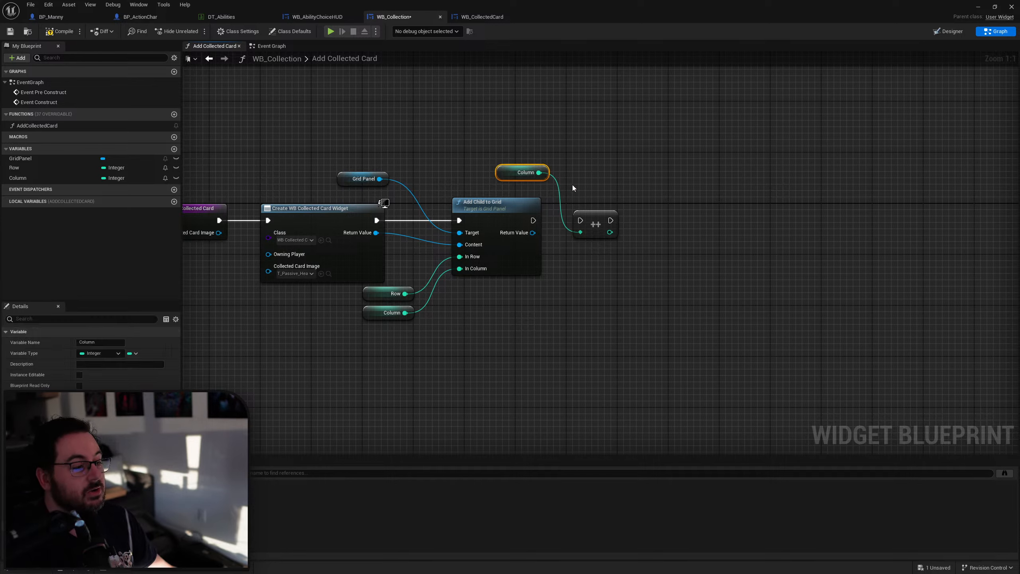
key("Delete")
left_click(381, 295)
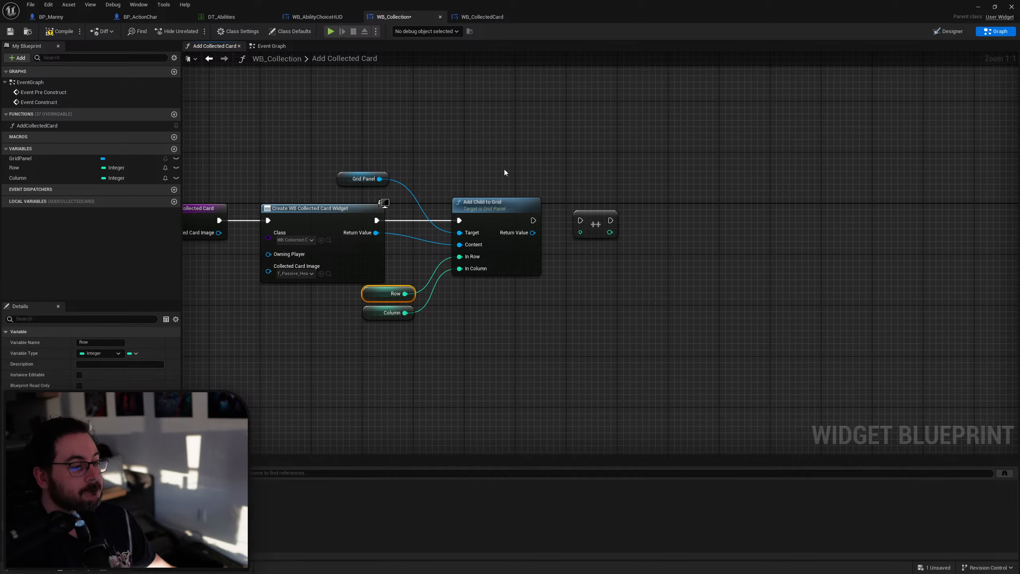
key("ctrl+c")
key("ctrl+v")
left_click_drag(544, 172, 580, 232)
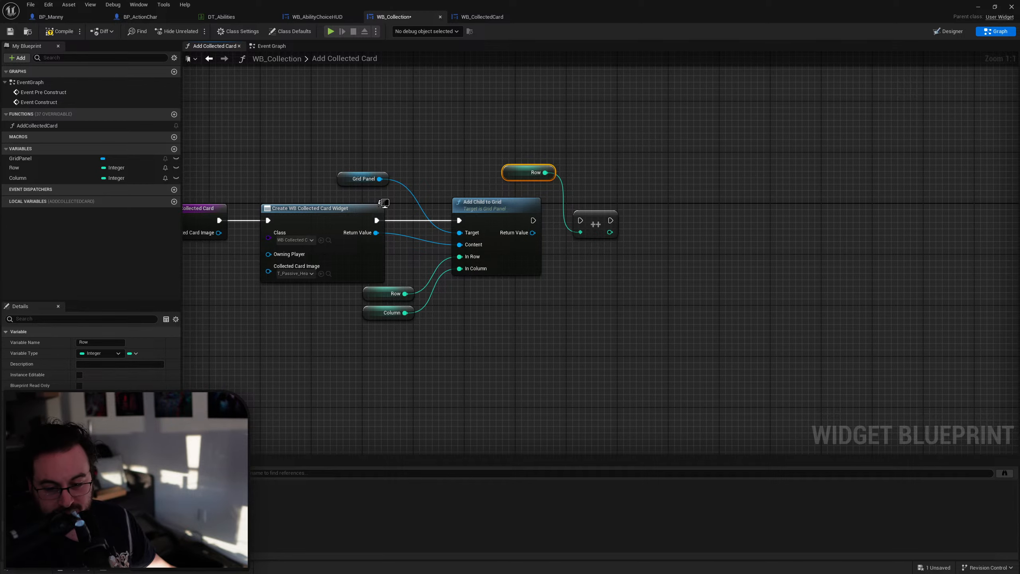
Check the layout sketch in Paint, connect Add Child to Grid's execution output to the increment node, and tidy its Row getter.
key("alt+Tab")
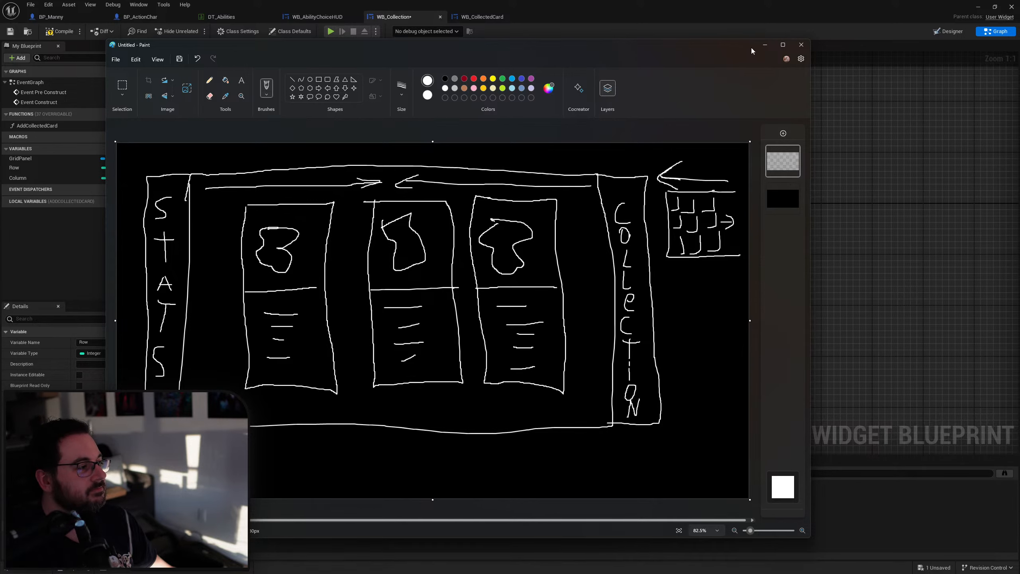
left_click(878, 142)
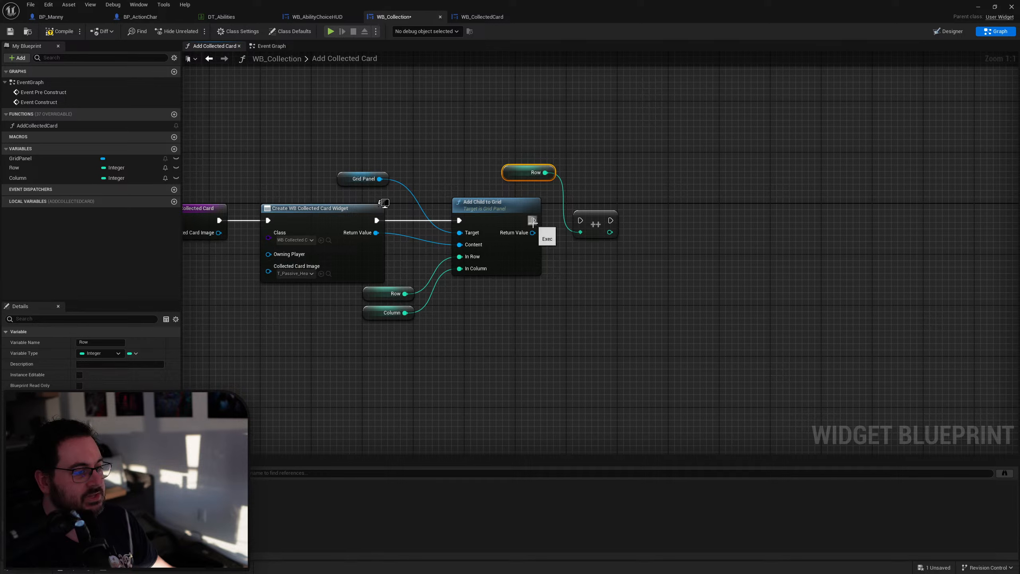
left_click_drag(532, 220, 579, 220)
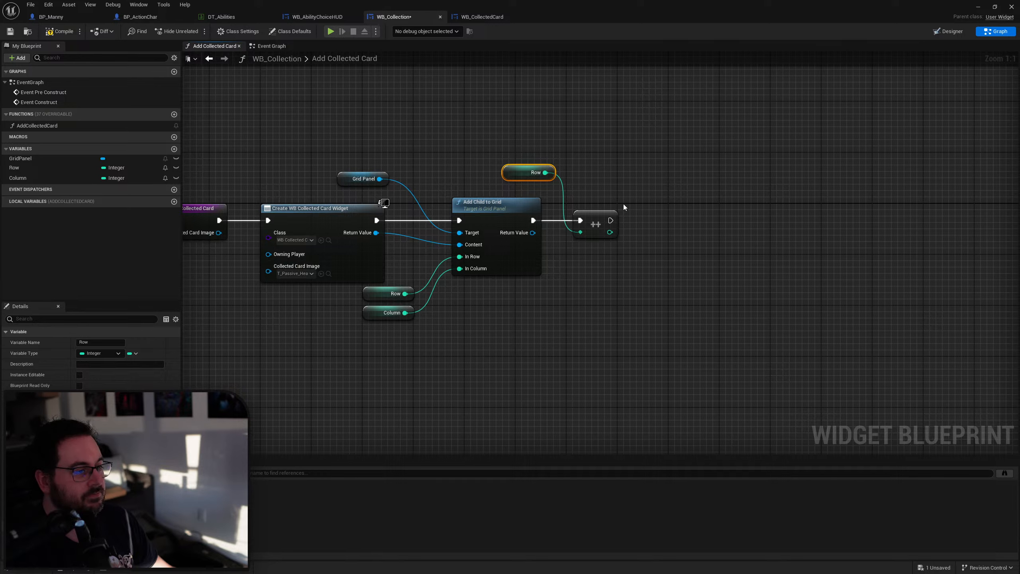
left_click(496, 178)
left_click_drag(505, 174, 504, 187)
left_click(635, 168)
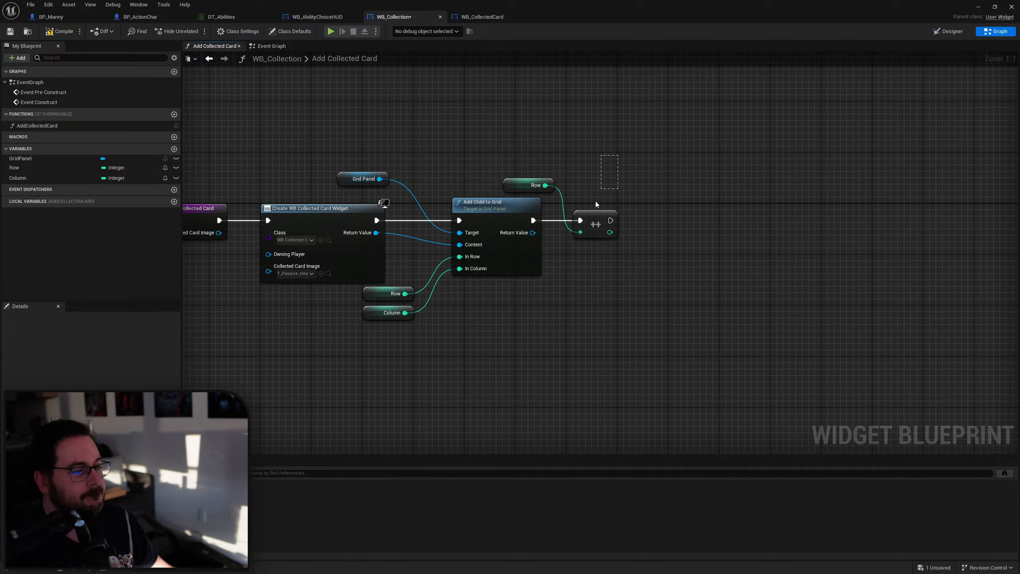
left_click_drag(596, 204, 553, 233)
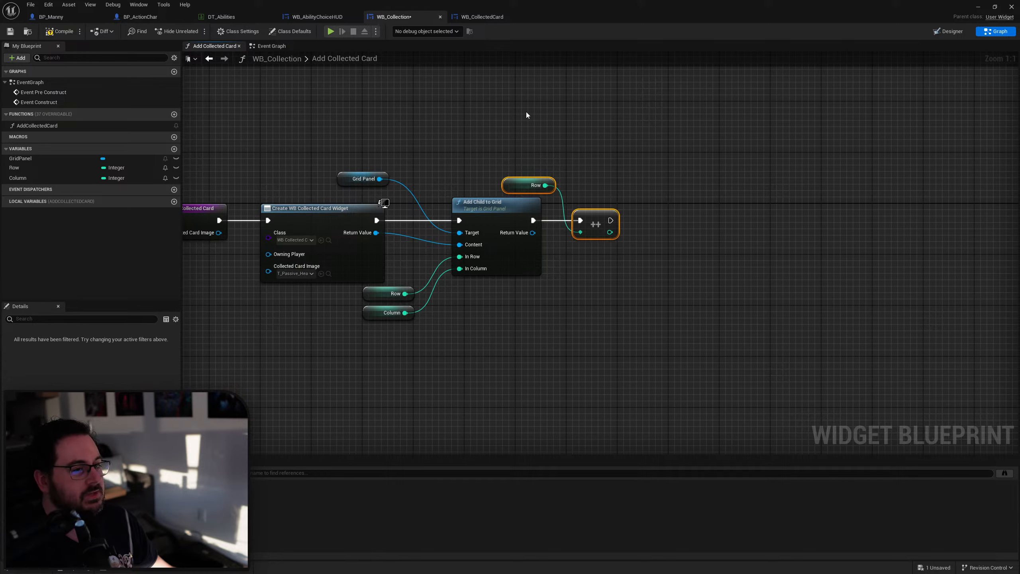
Check WB_Collection's designer layout, switch to the WB_CollectedCard widget and select its Image.
left_click(949, 32)
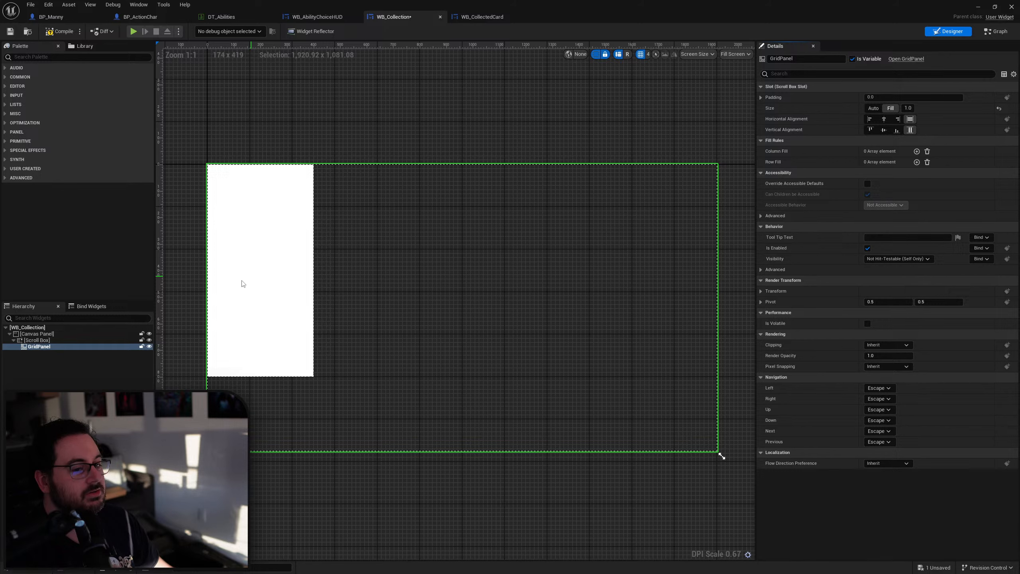
left_click(484, 18)
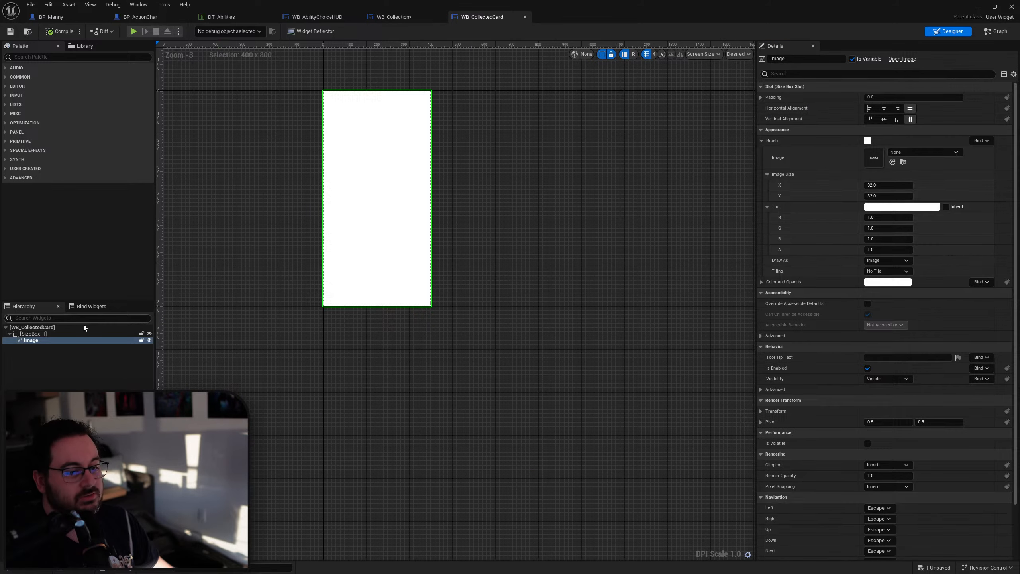
left_click(37, 334)
left_click(38, 341)
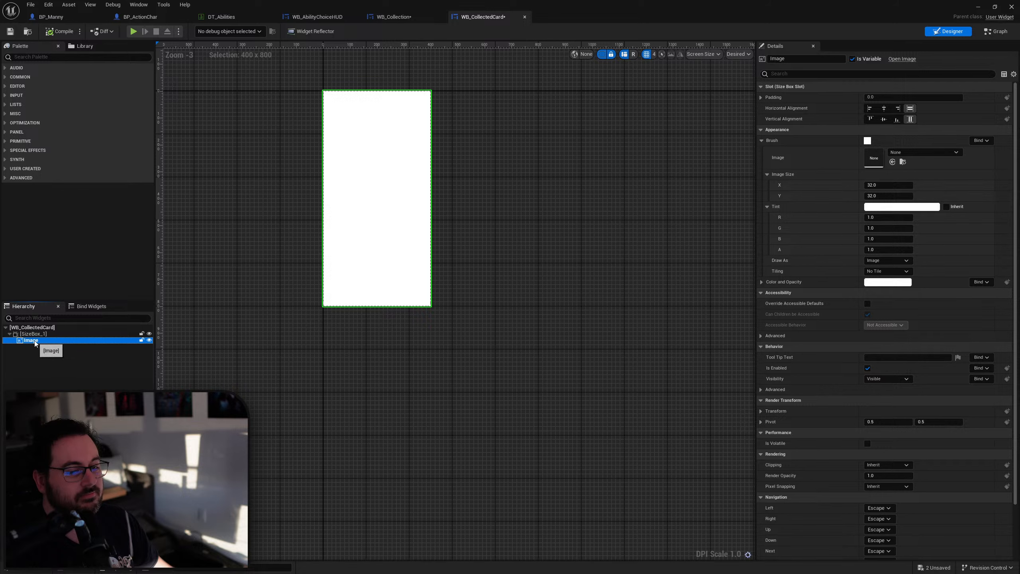
right_click(34, 341)
left_click(27, 345)
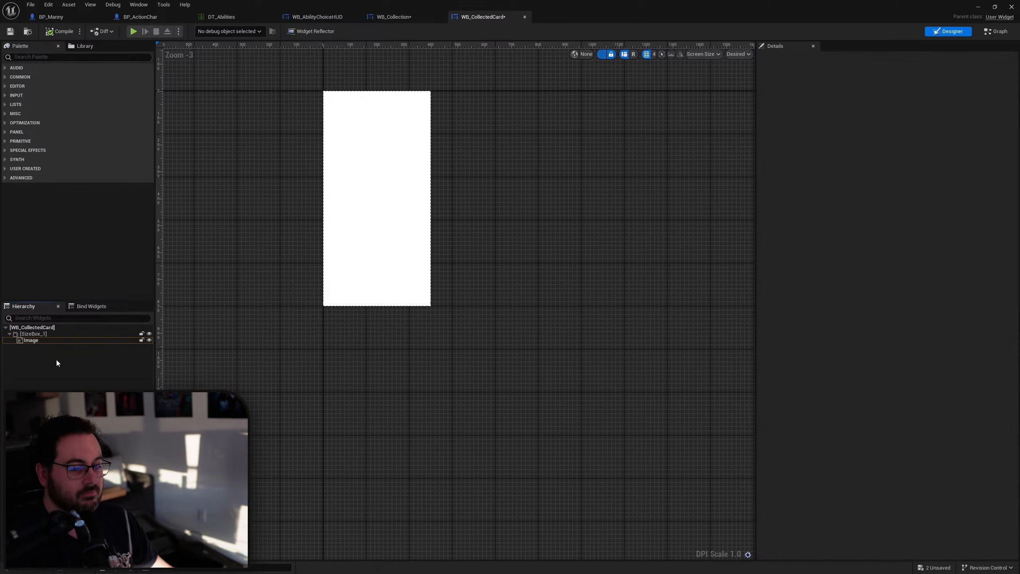
Try deleting the size box from WB_CollectedCard's hierarchy, and undo the removal.
left_click(33, 334)
key("Delete")
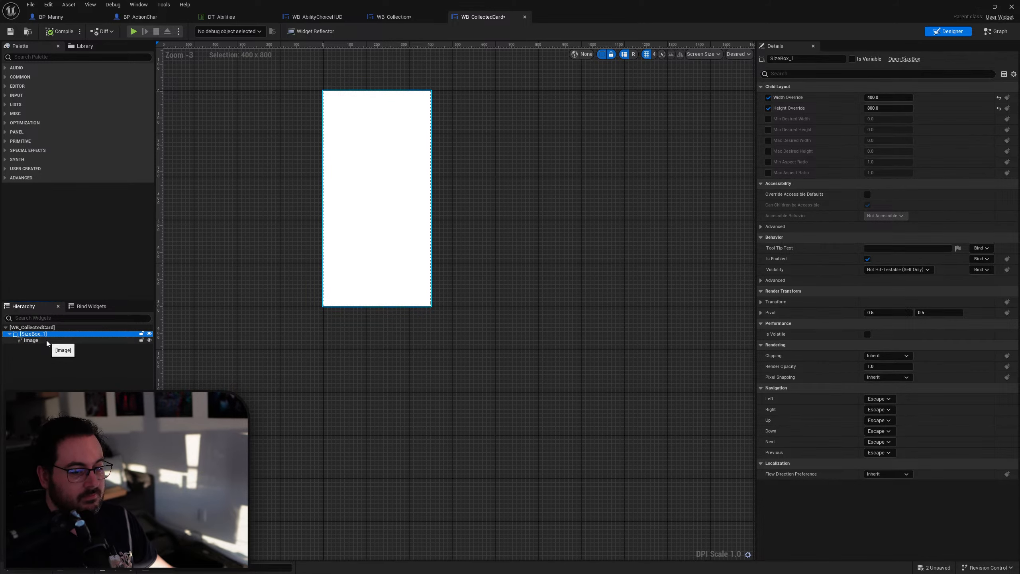
key("ctrl+z")
Try wrapping WB_CollectedCard's Image in a Scale Box inside the size box.
left_click(33, 340)
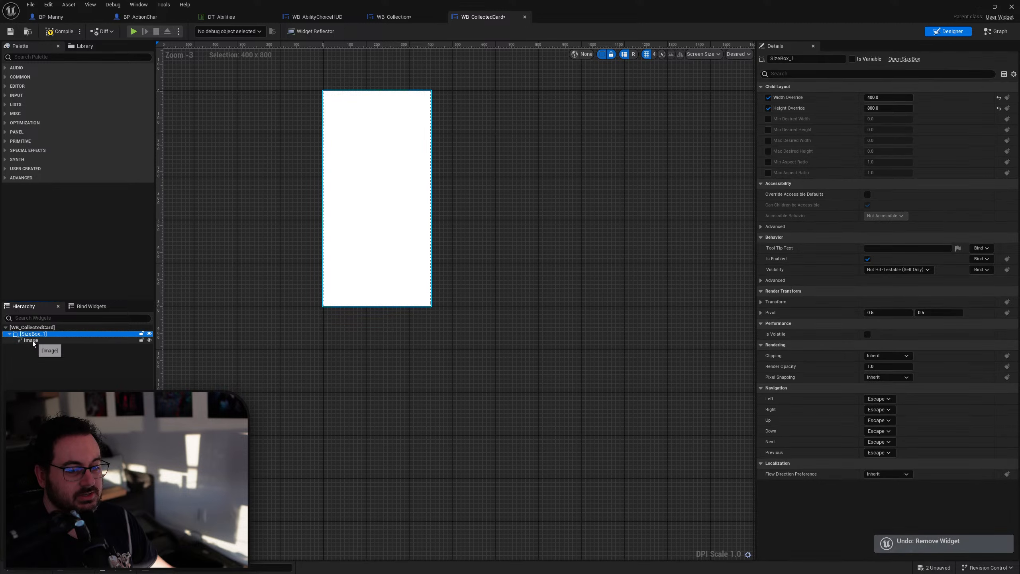
right_click(32, 341)
mouse_move(60, 414)
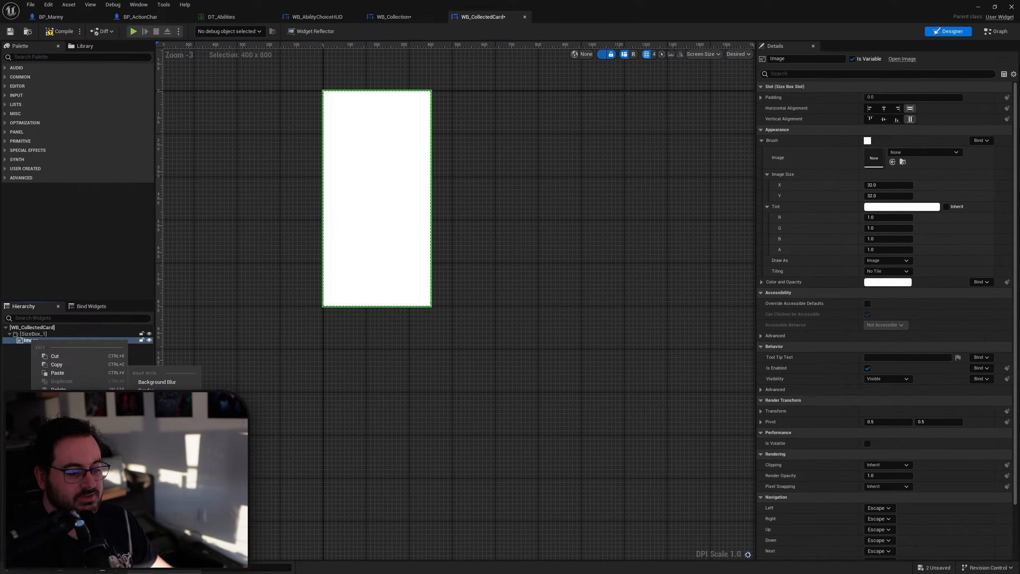
left_click(150, 492)
mouse_move(37, 334)
left_mouse_down()
mouse_move(45, 340)
mouse_move(36, 347)
mouse_move(36, 336)
left_mouse_up()
right_click(36, 336)
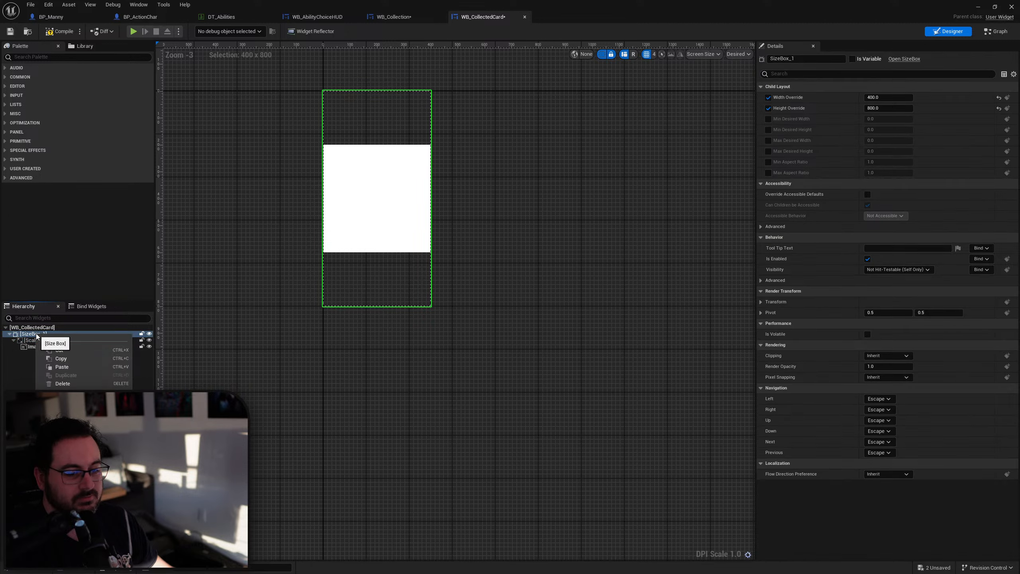
left_click(33, 363)
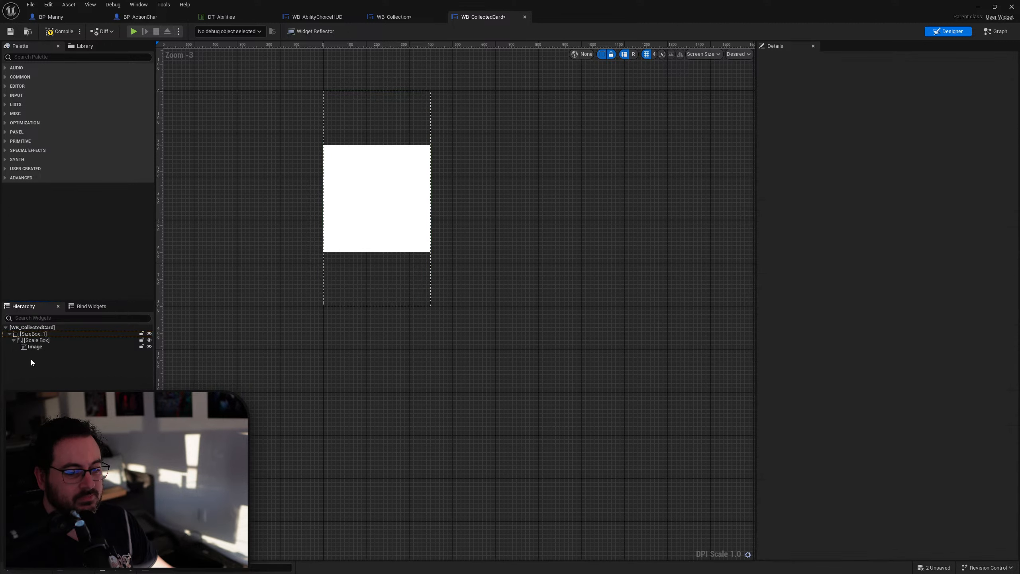
Replace the size box with its Image child and wrap the Image in a Scale Box as the widget's root.
right_click(38, 333)
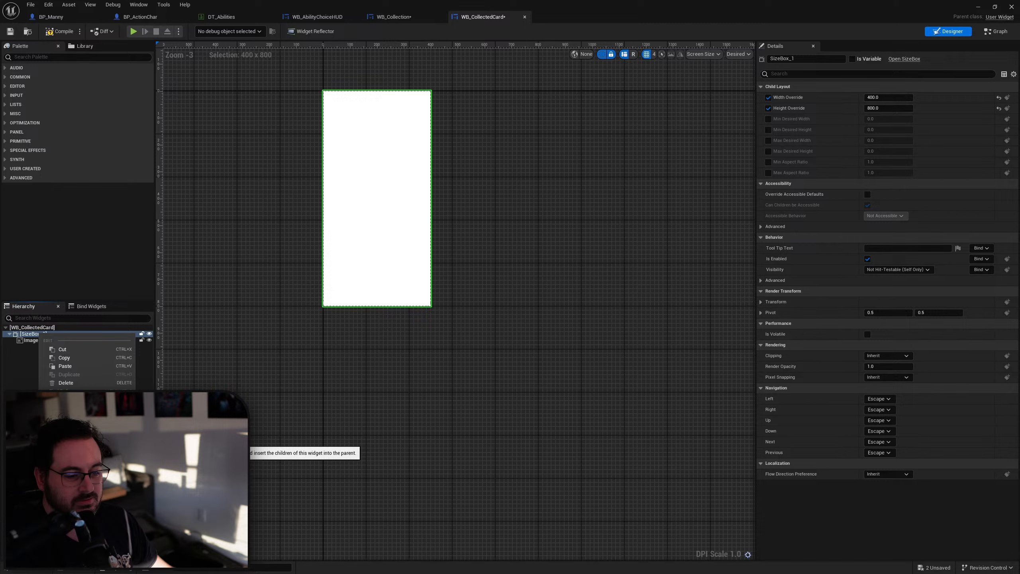
left_click(192, 441)
right_click(34, 333)
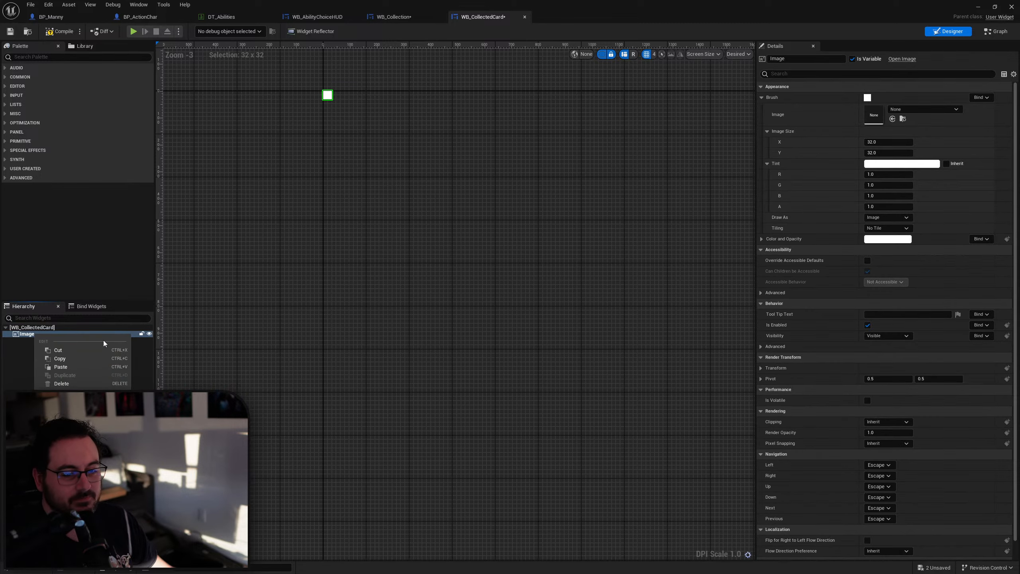
mouse_move(81, 411)
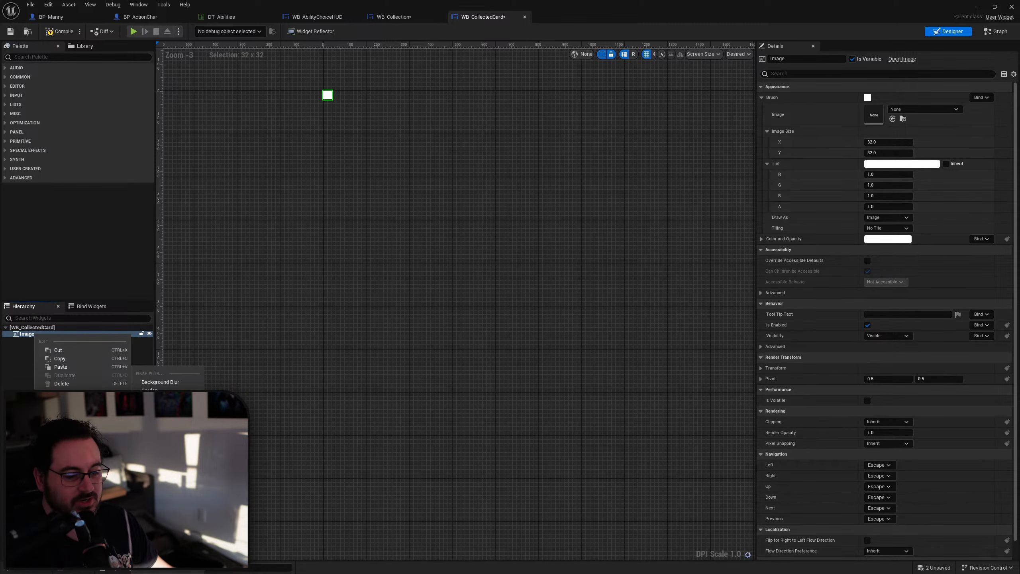
left_click(154, 499)
left_click(33, 333)
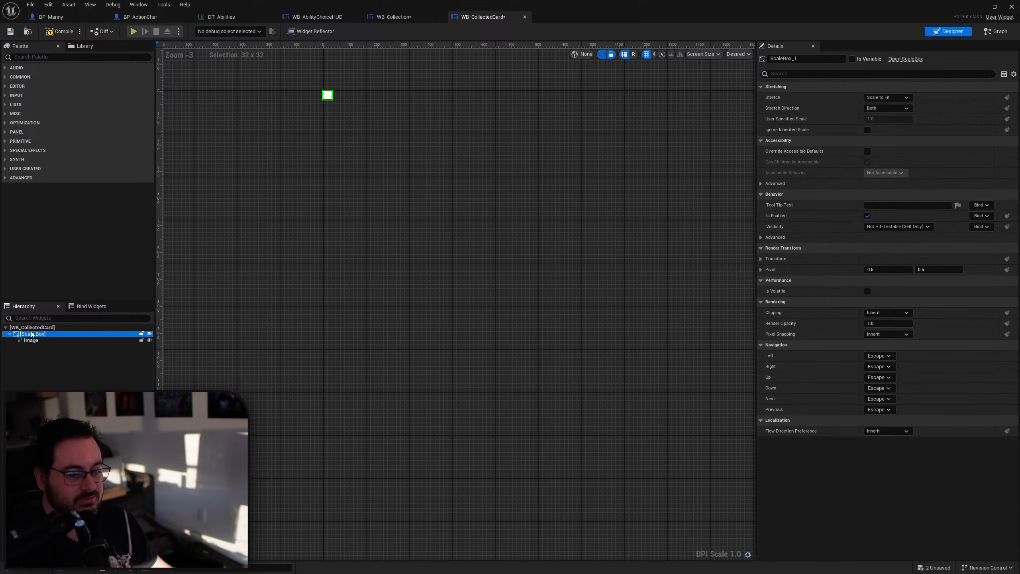
Try the Scale Box's stretch as User Specified, and return it to Scale to Fit.
left_click(889, 98)
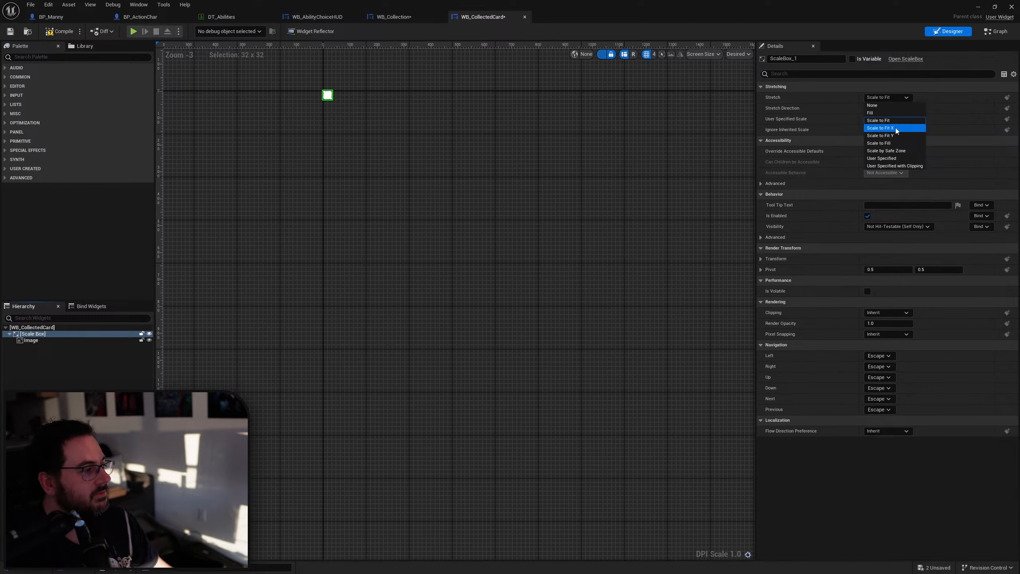
left_click(814, 118)
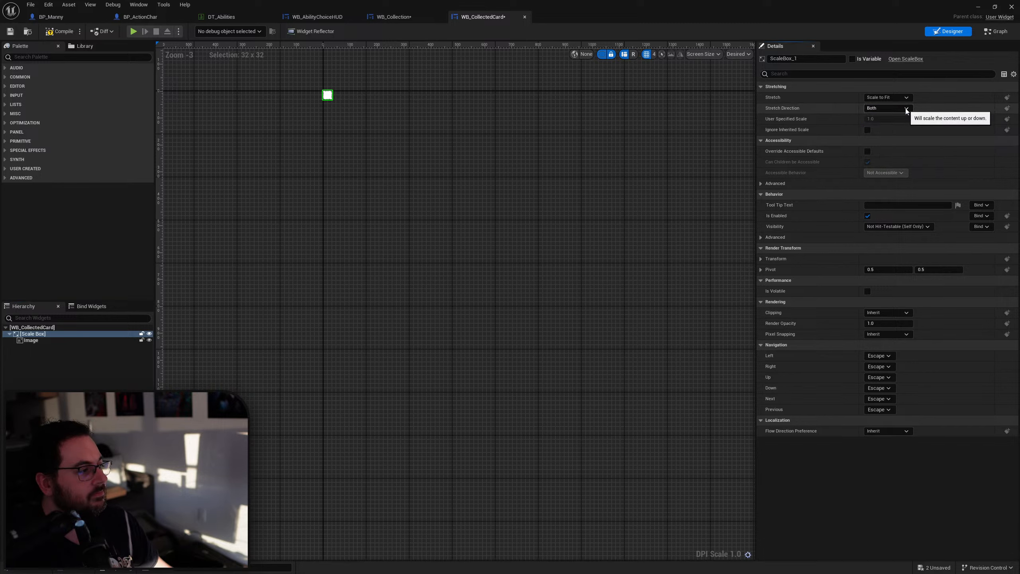
left_click(873, 97)
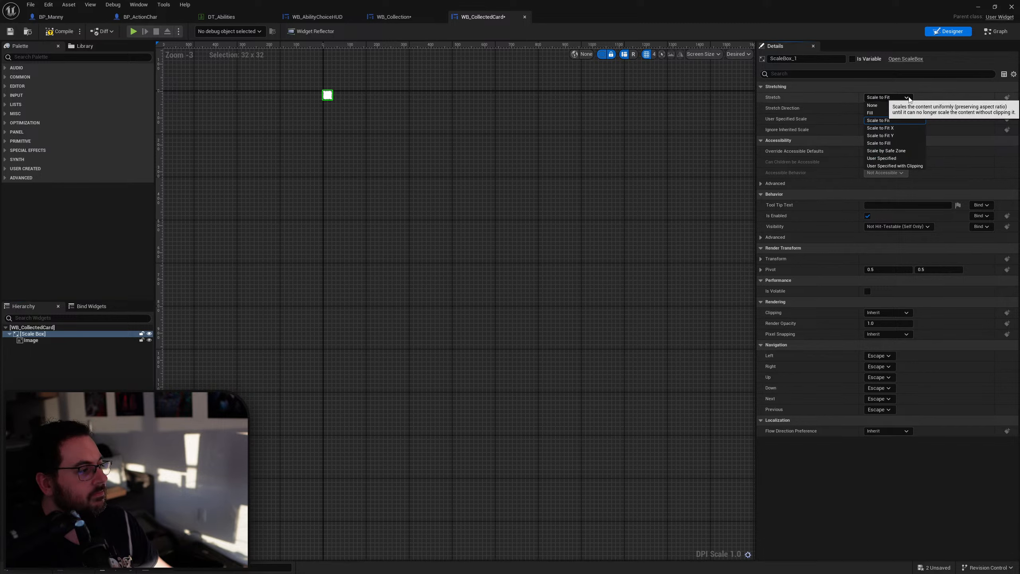
left_click(897, 160)
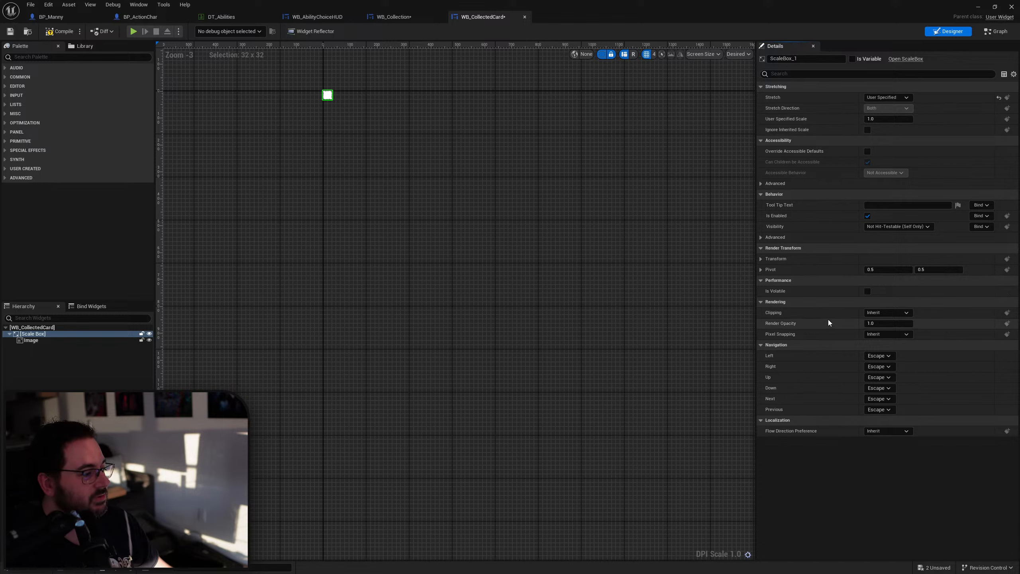
left_click(906, 97)
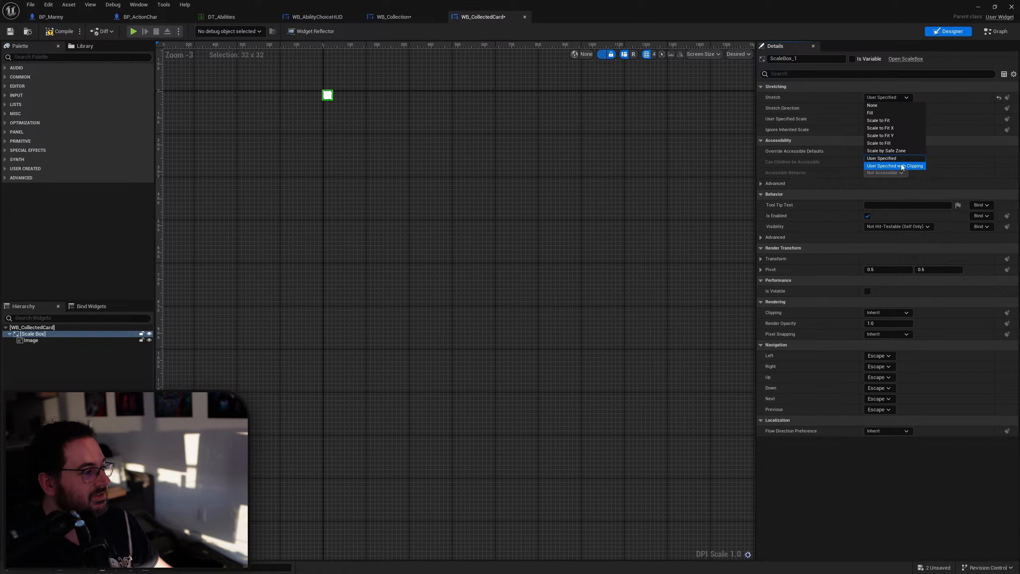
left_click(901, 120)
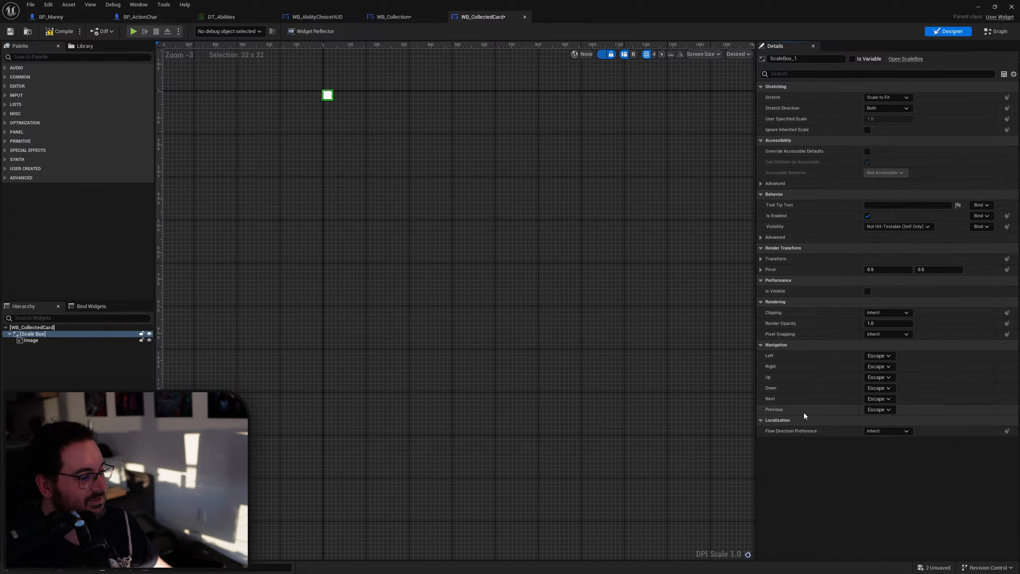
Undo wrapping WB_CollectedCard's Image in the Scale Box.
left_click(72, 359)
left_click(45, 336)
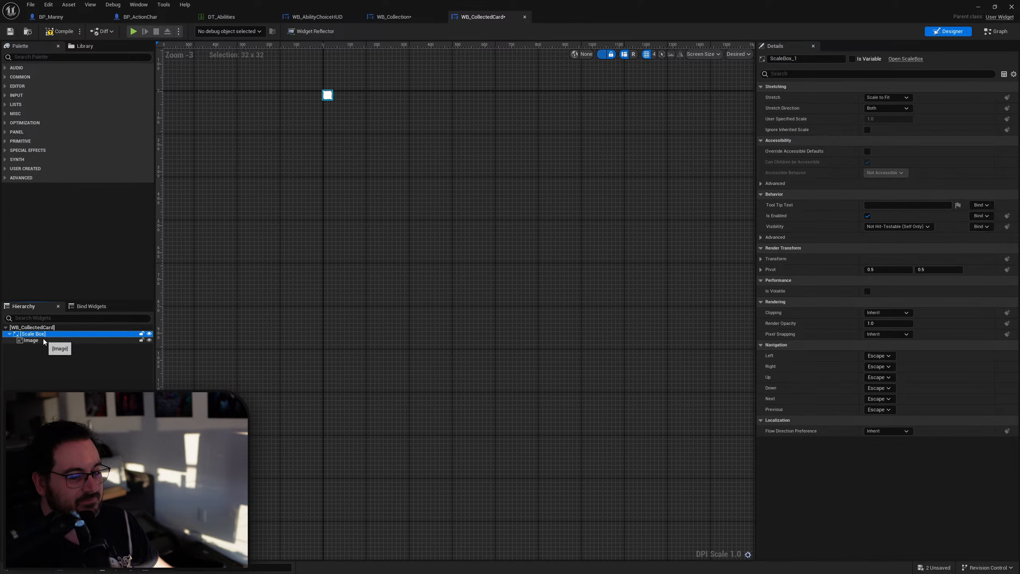
left_click(45, 341)
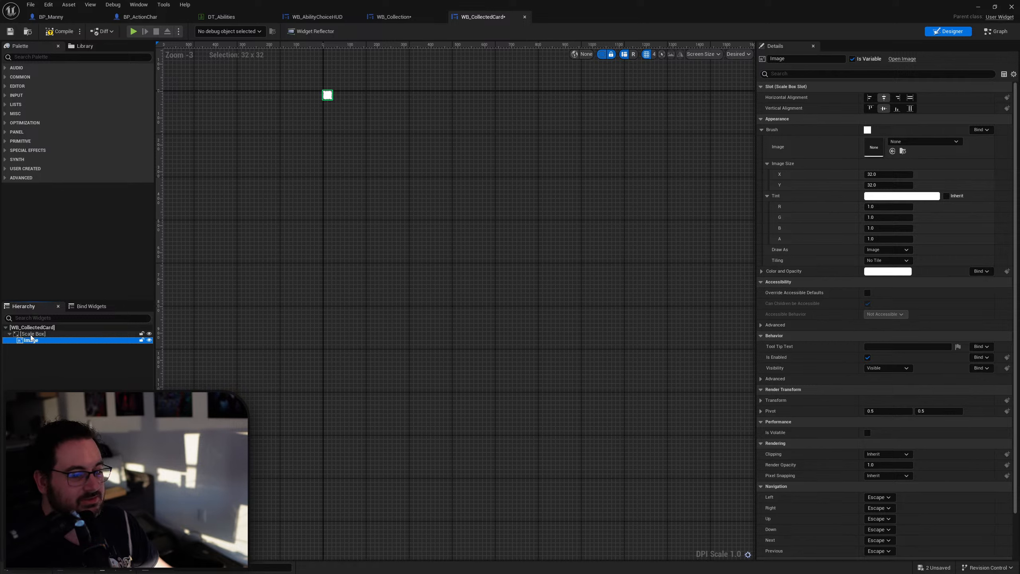
left_click(50, 367)
key("ctrl+z")
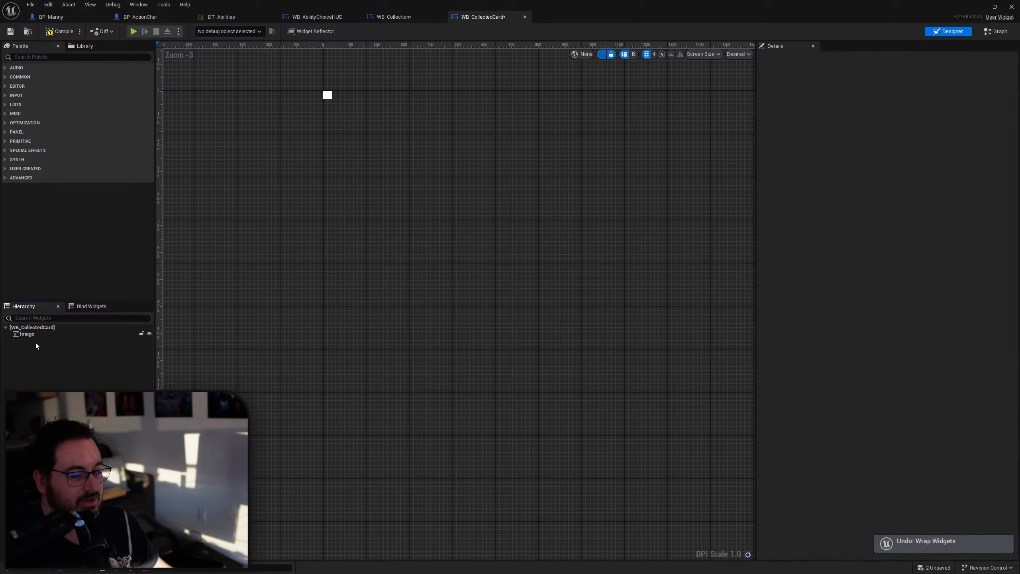
Set the Image's size to 400 by 800, compile the widget and check the card in WB_Collection's designer.
left_click(34, 337)
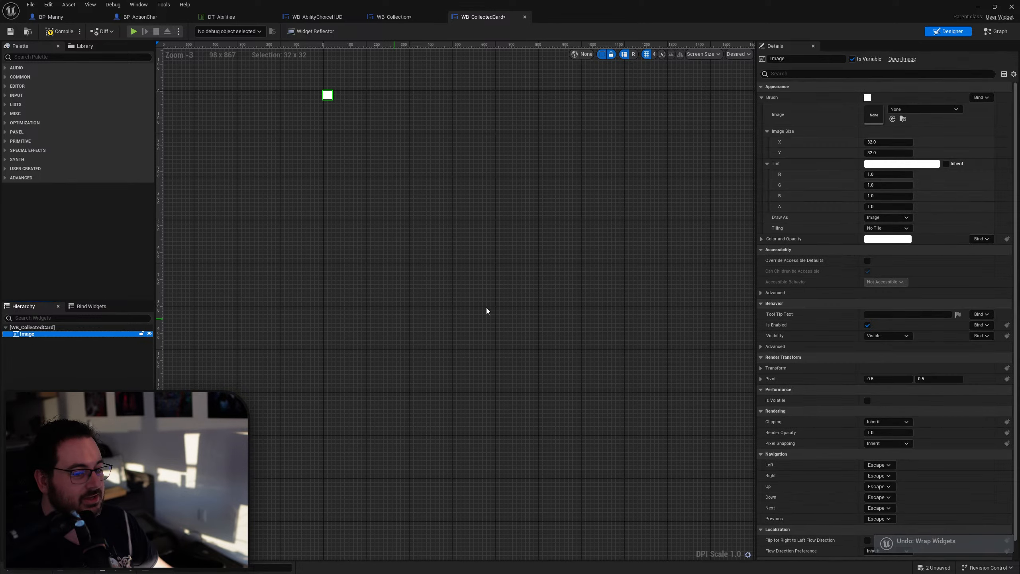
left_click(889, 142)
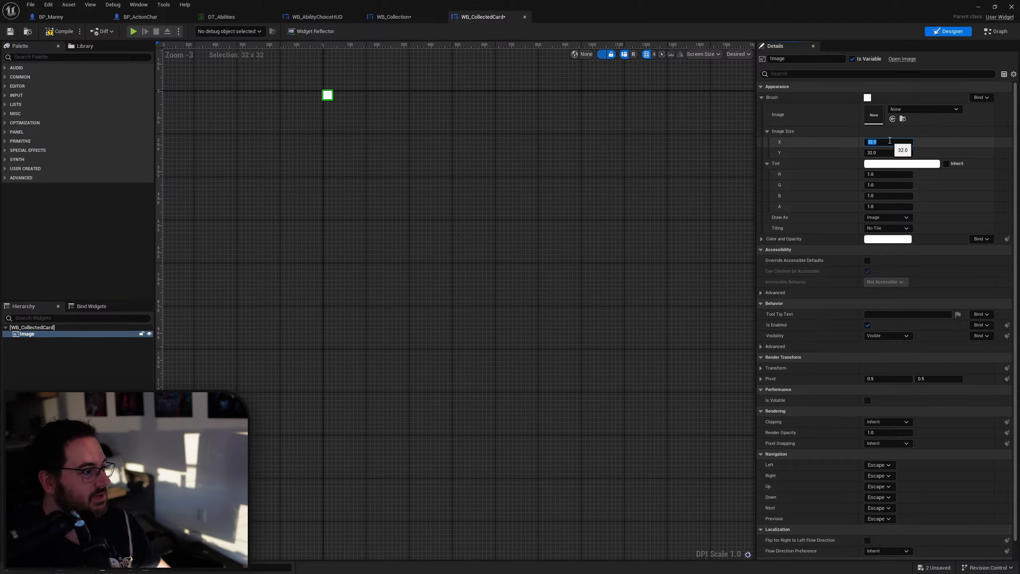
type("400")
key("Tab")
type("800")
key("Return")
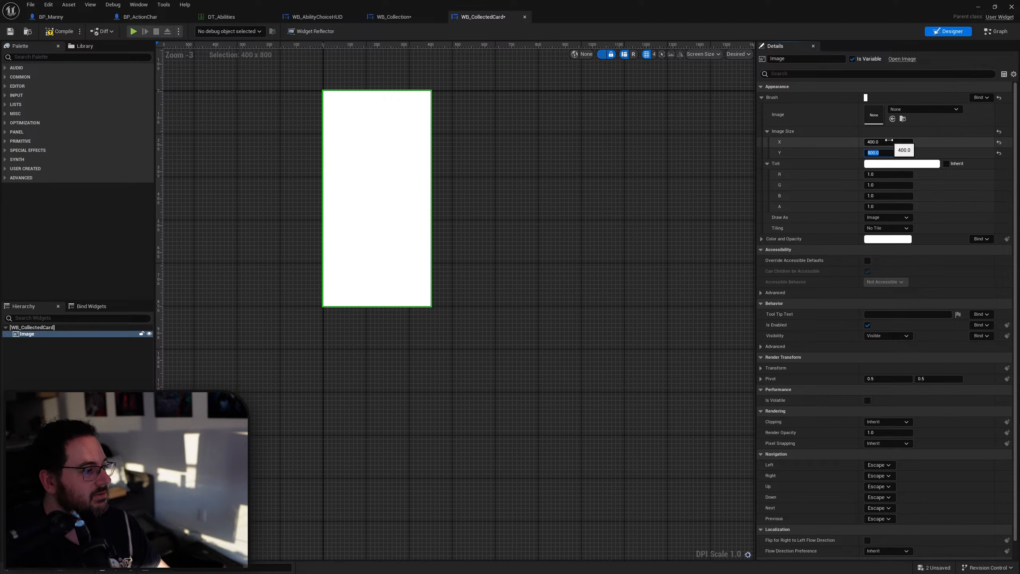
left_click(64, 32)
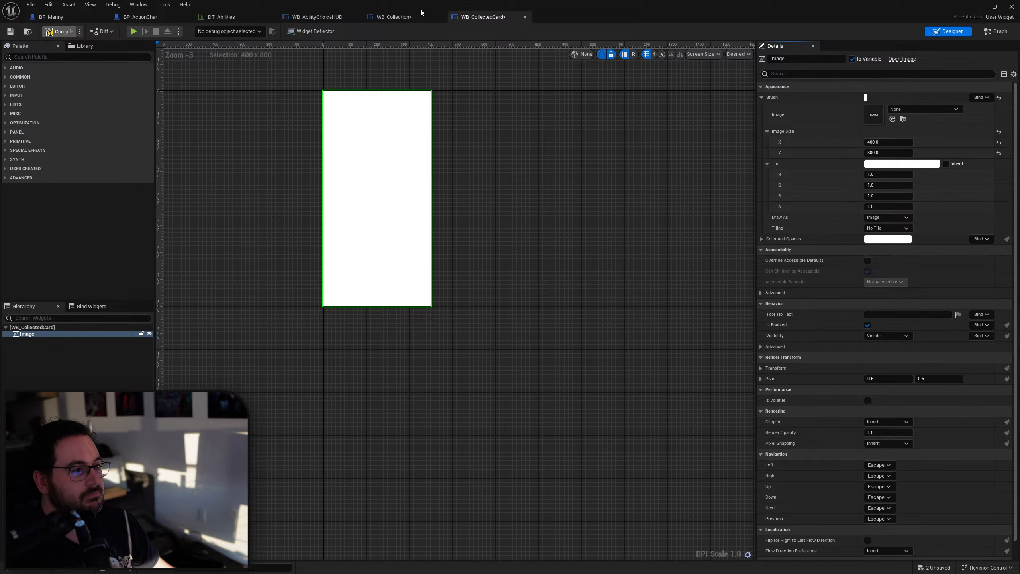
left_click(421, 16)
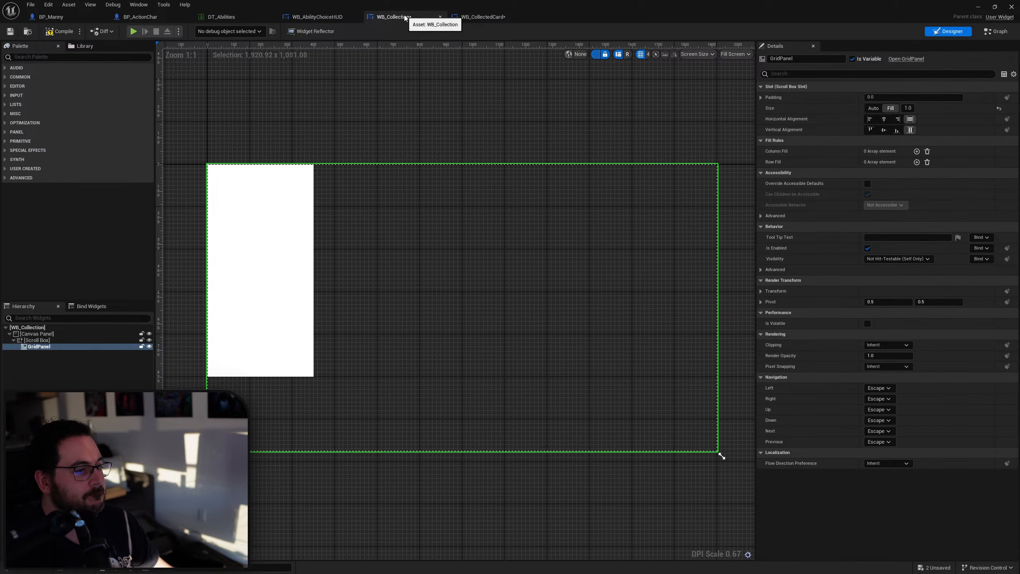
Set WB_CollectedCard's Image size to 200 by 400, compile, and compare the card in WB_Collection's layout.
left_click(480, 16)
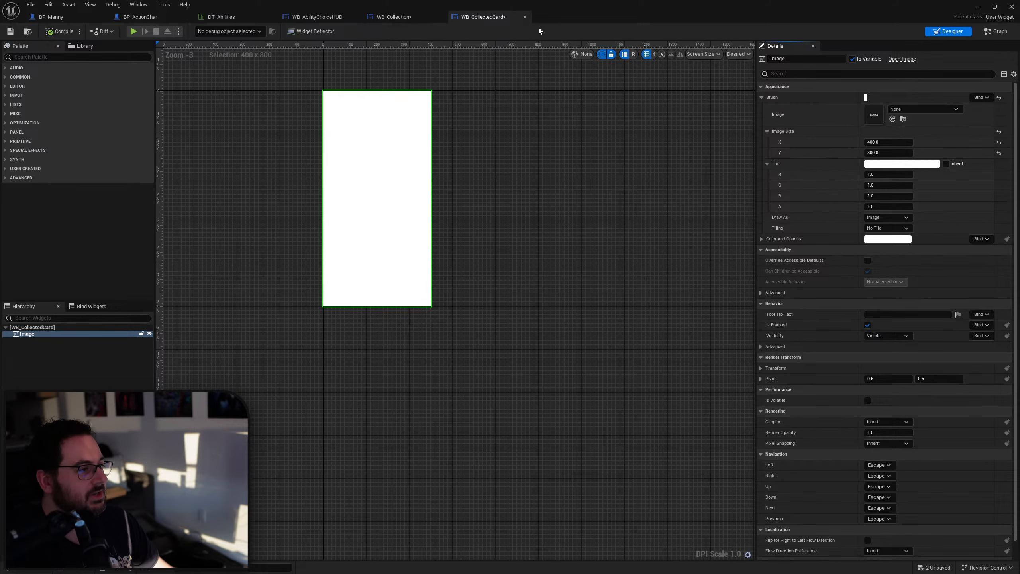
left_click(891, 142)
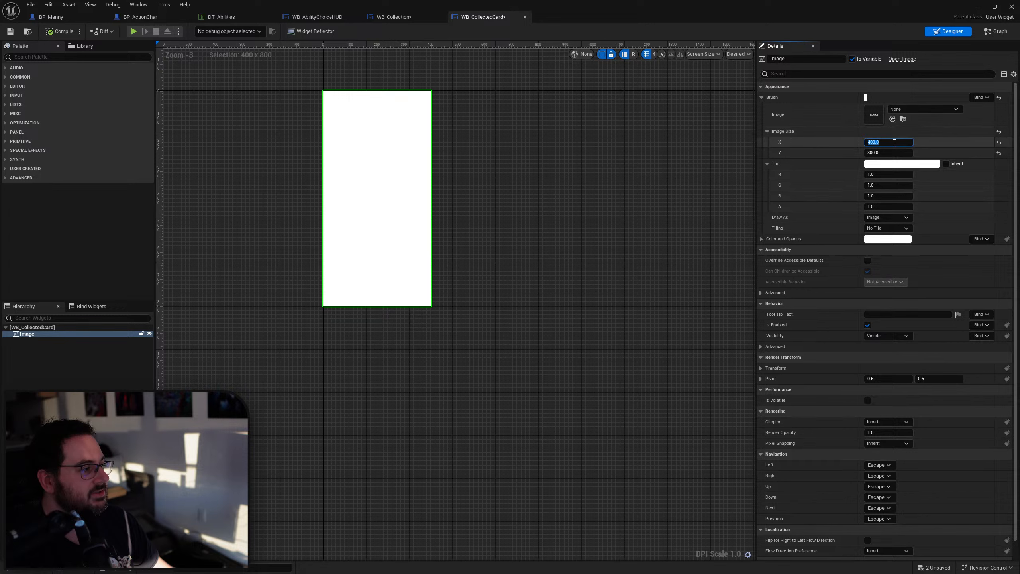
type("200")
key("Tab")
type("400")
key("Return")
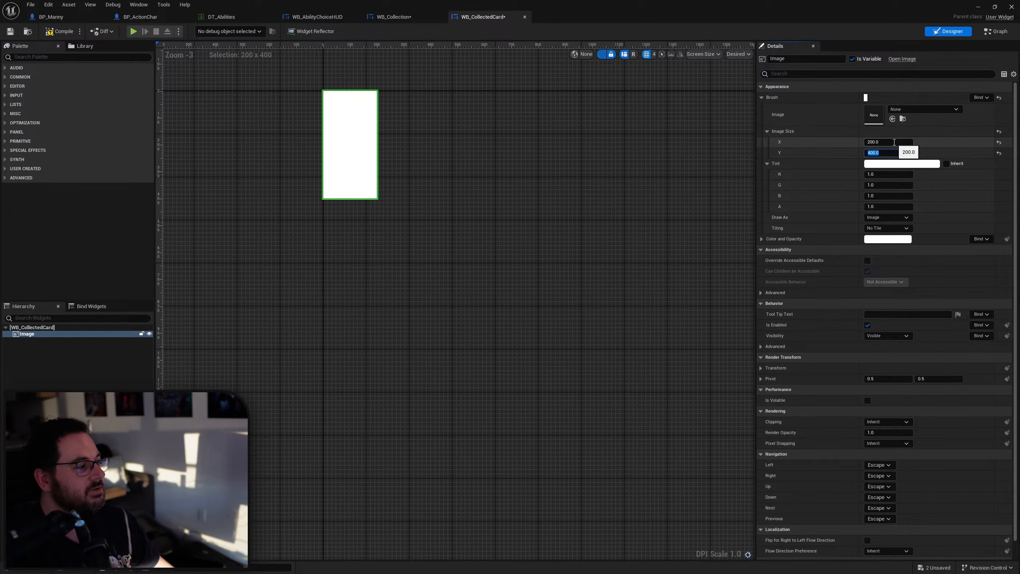
left_click(57, 31)
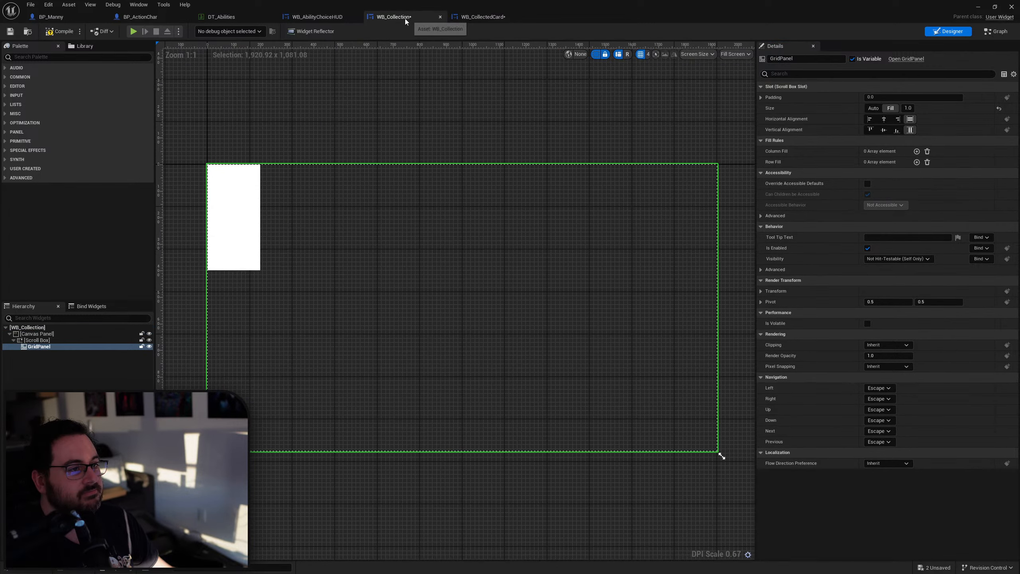
left_click(391, 16)
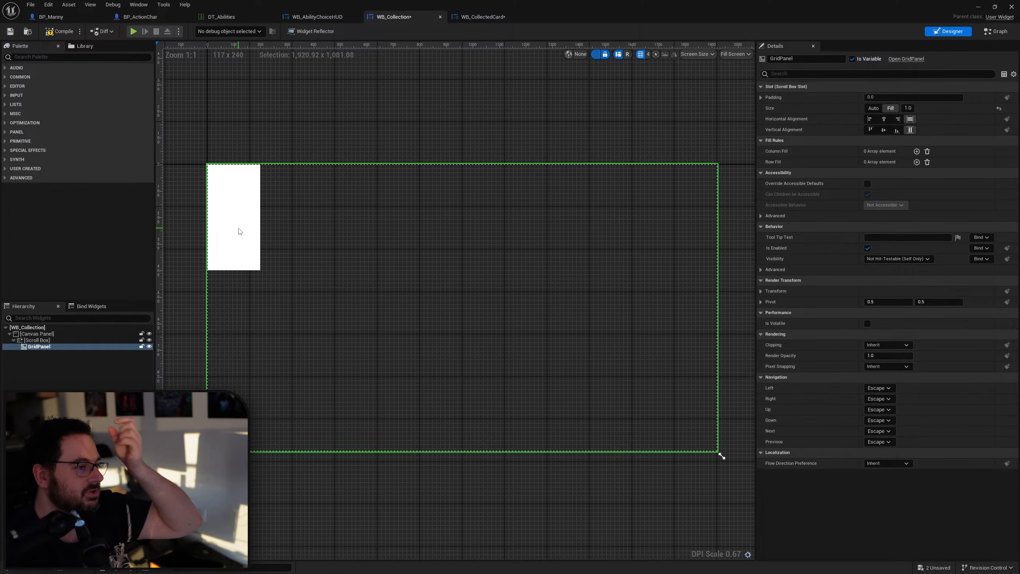
left_click(482, 16)
left_click(393, 16)
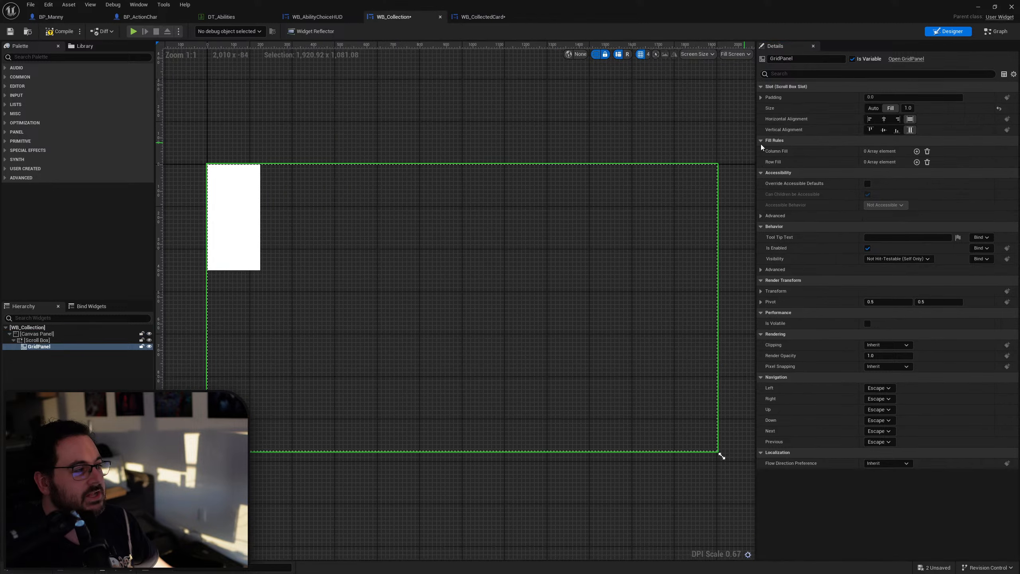
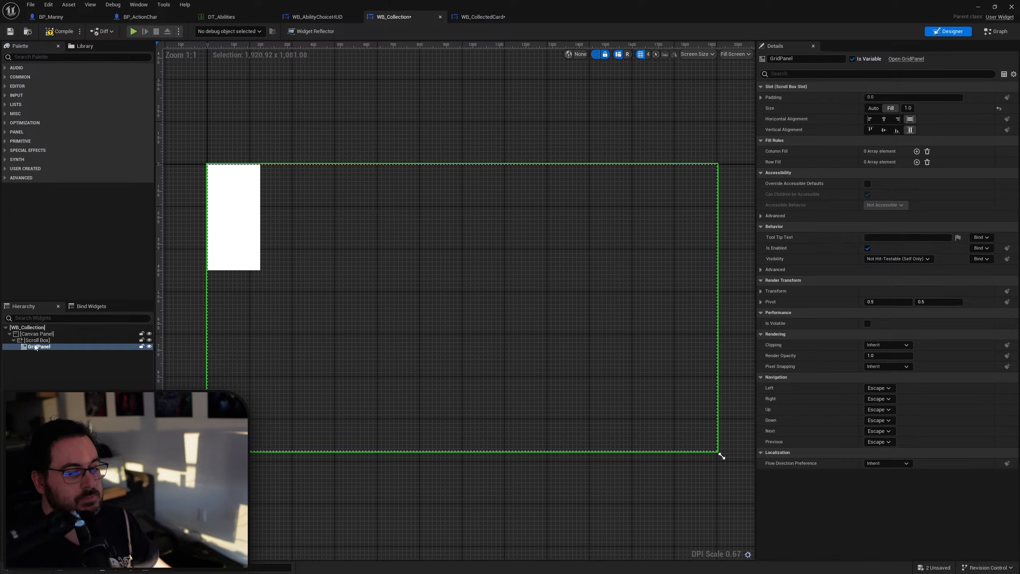
Set the padding of WB_Collection's GridPanel to 5.
left_click(38, 364)
left_click(39, 347)
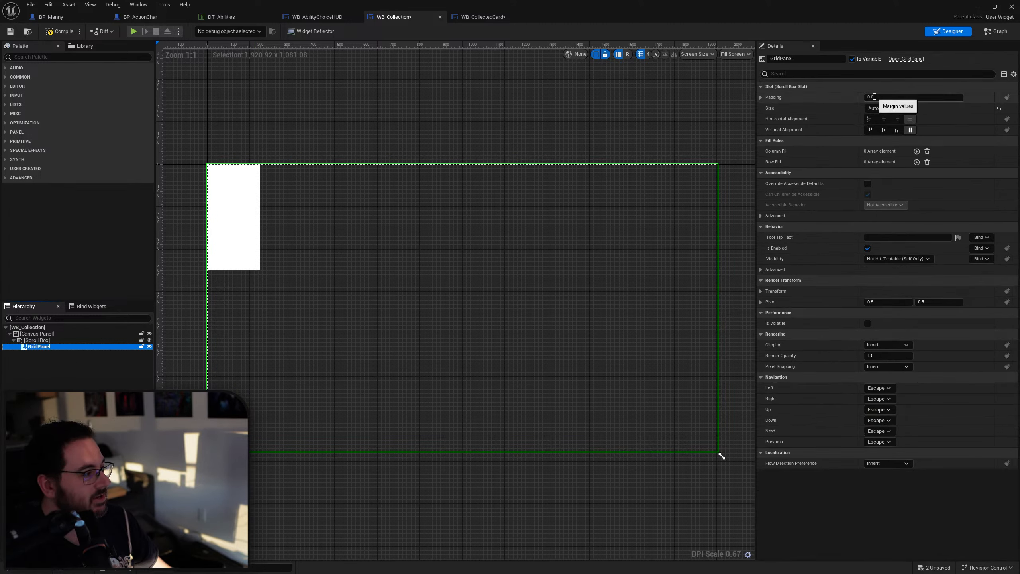
left_click(895, 97)
type("5")
key("Return")
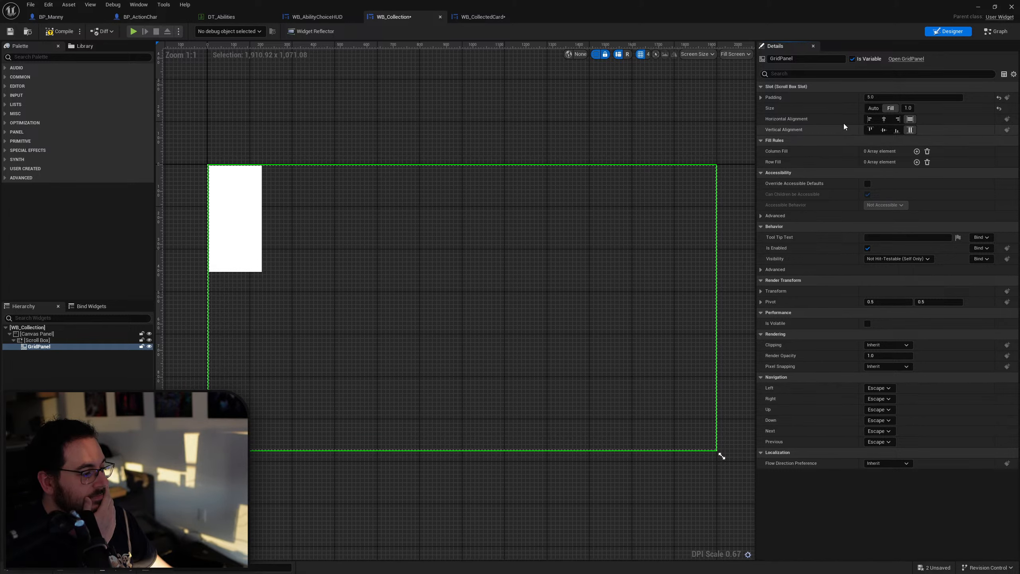
In the AddCollectedCard graph, add a Greater comparison fed by the incremented Row value and enter its integer threshold.
left_click(994, 32)
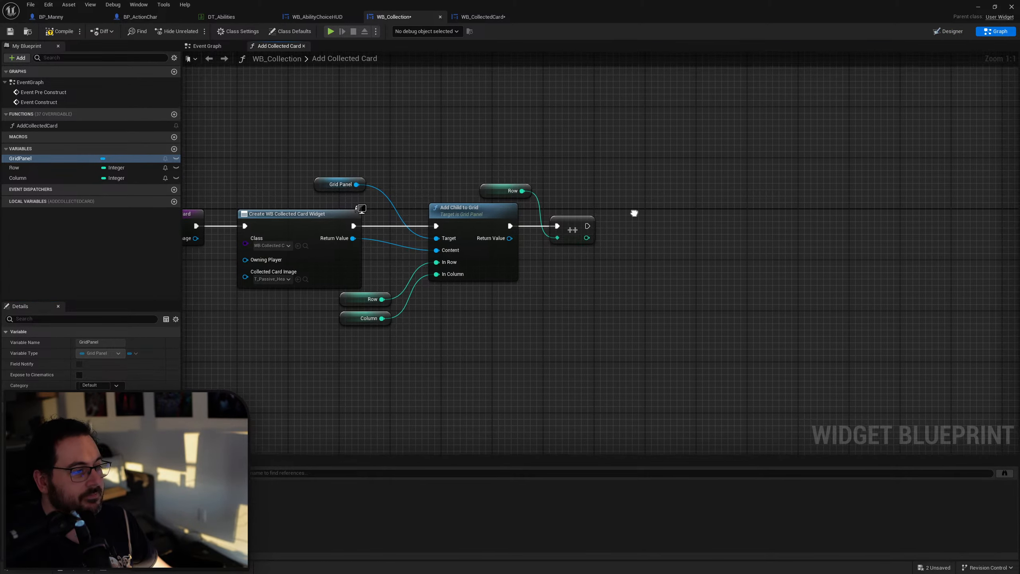
right_click_drag(658, 209, 673, 257)
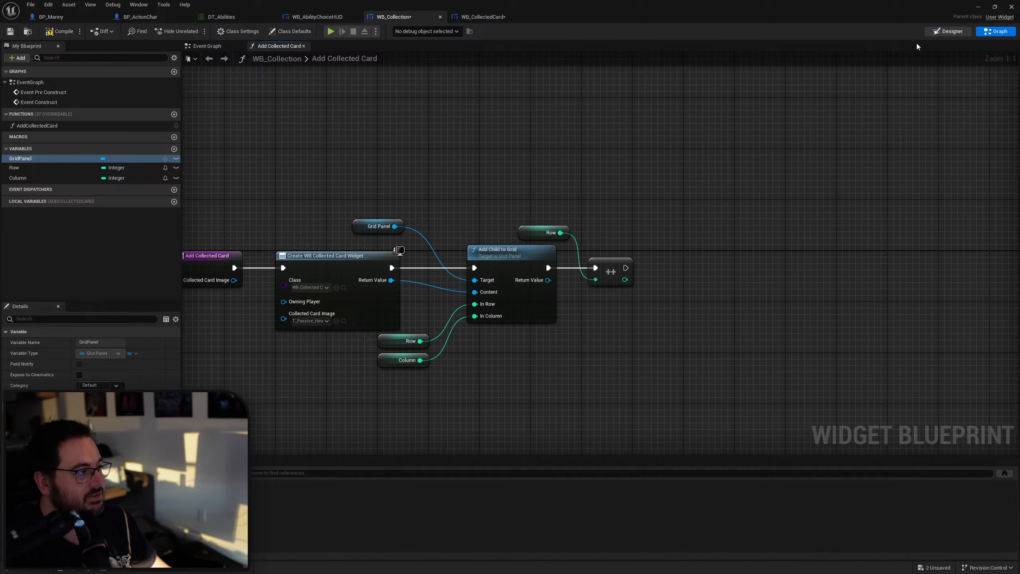
left_click(946, 32)
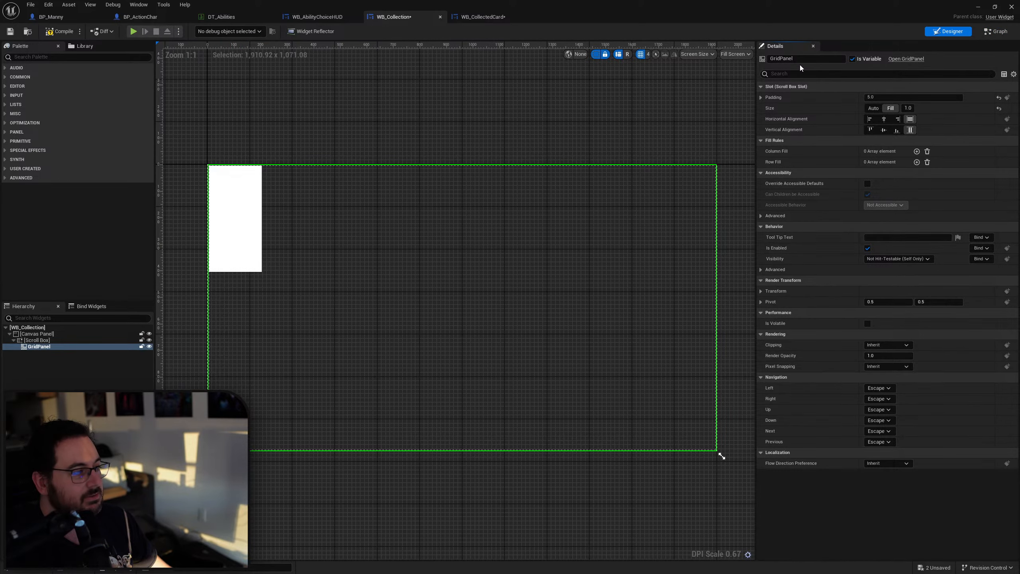
left_click(993, 32)
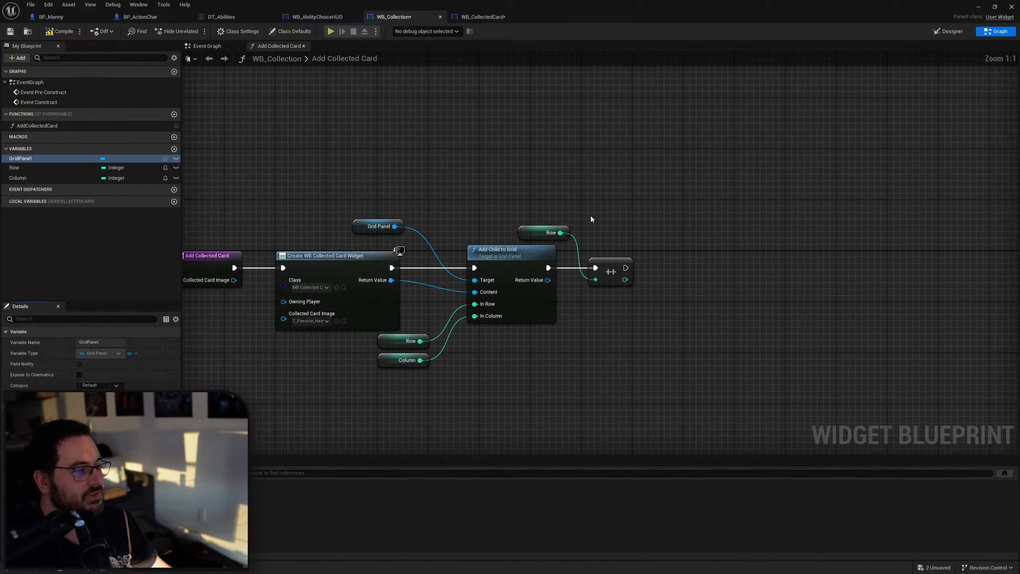
right_click_drag(643, 241, 597, 236)
left_click_drag(572, 269, 602, 283)
type("great")
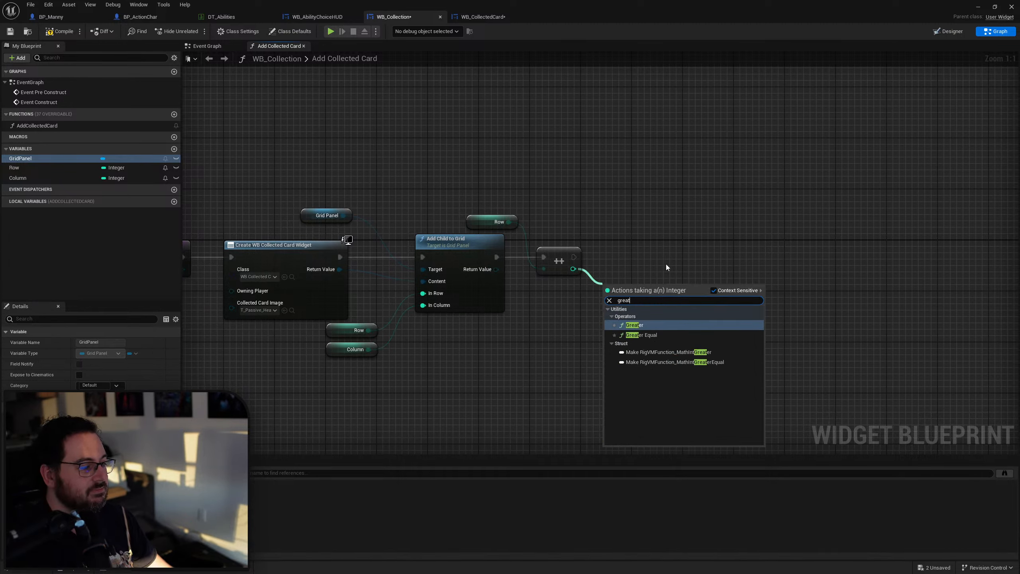
left_click(644, 325)
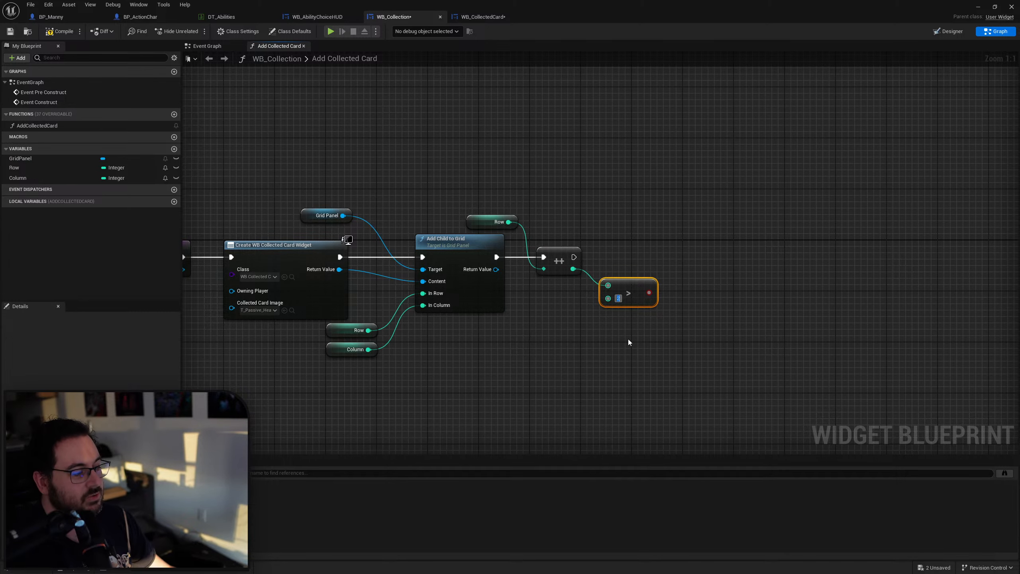
left_click(638, 337)
Add a Branch executed after the Row increment, using the Greater result as its condition.
right_click_drag(676, 270, 639, 283)
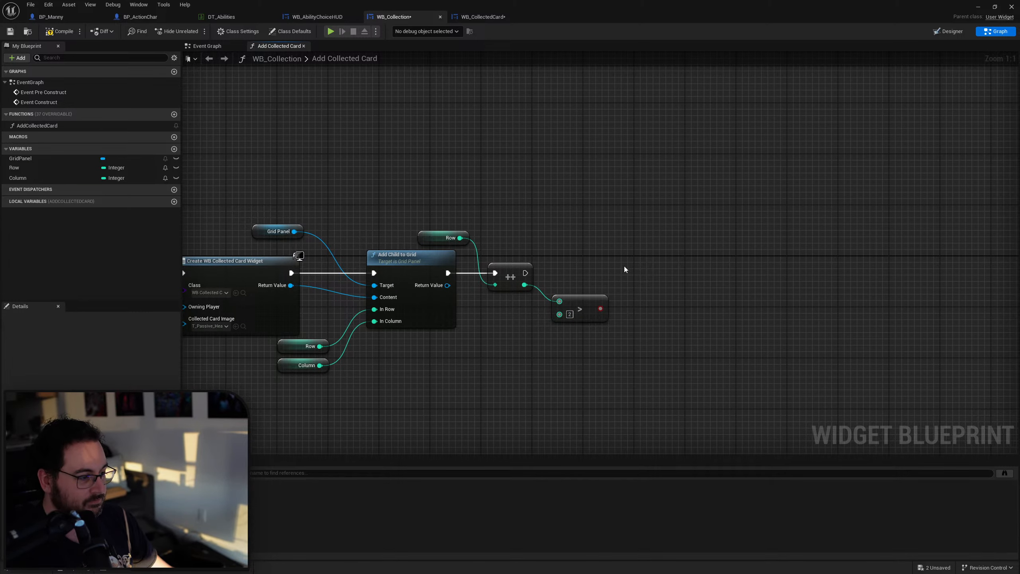
left_click(629, 272)
left_click_drag(635, 273, 525, 273)
left_click_drag(599, 309, 635, 285)
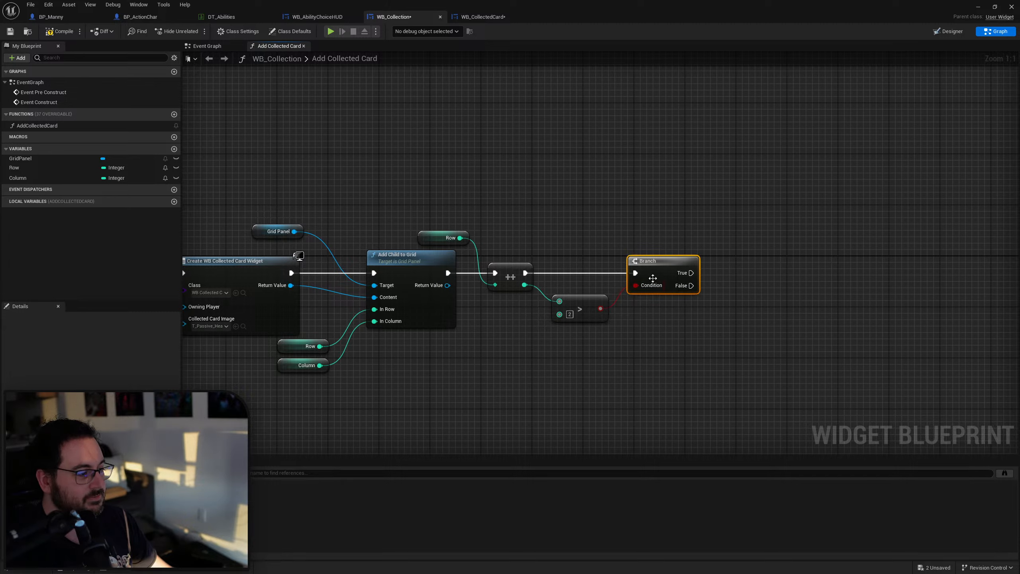
Set Row to 0 on the Branch's True output and add an Increment Int node fed by Column beside it.
left_click_drag(20, 169, 685, 274)
left_click_drag(755, 277, 743, 277)
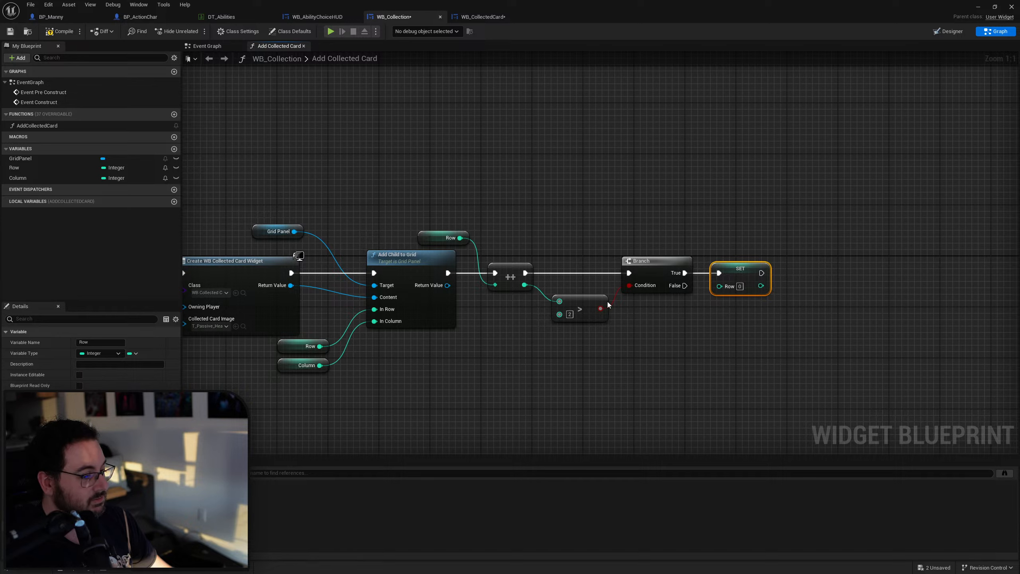
left_click_drag(18, 177, 791, 270)
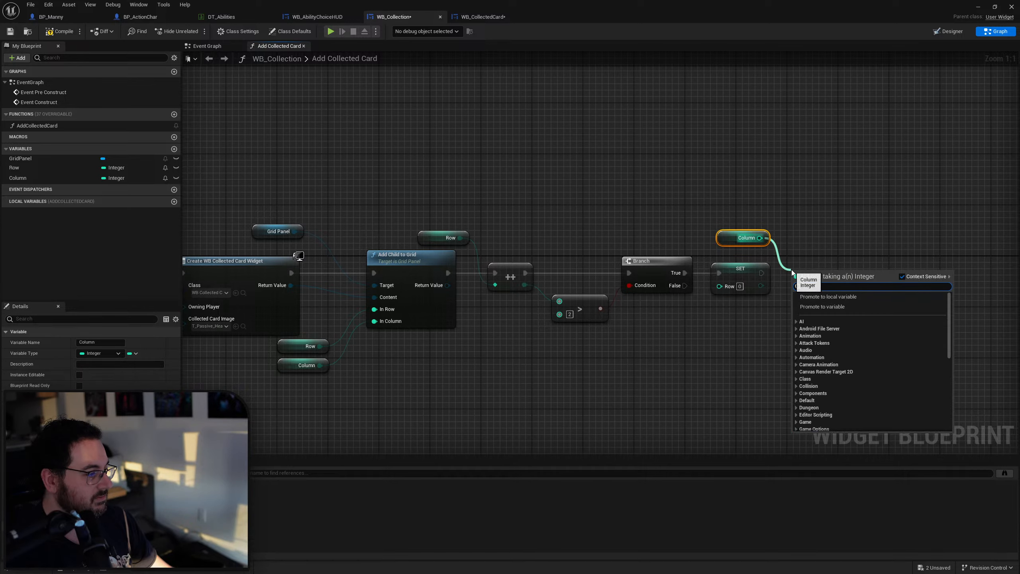
type("incre")
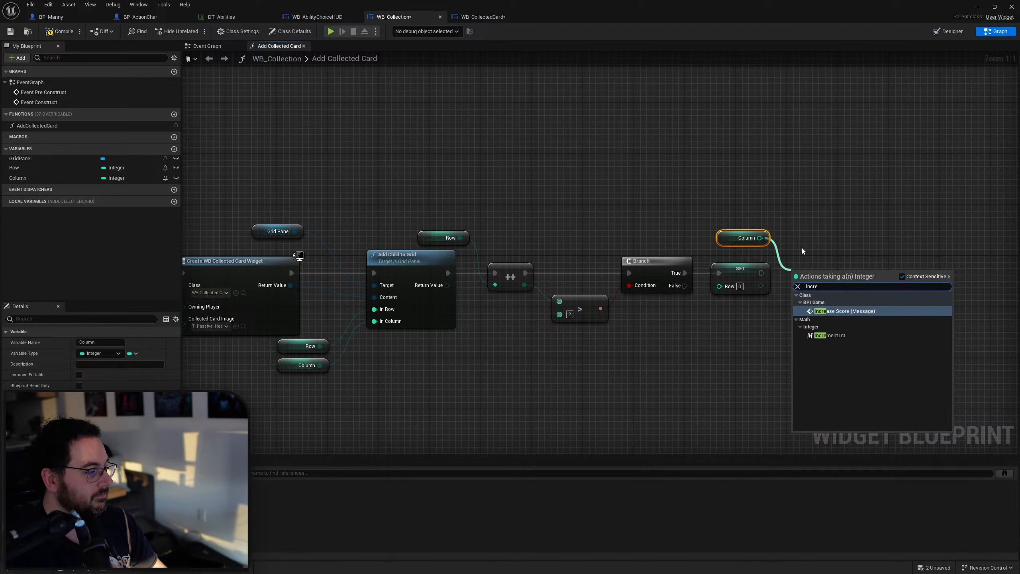
key("Down")
key("Return")
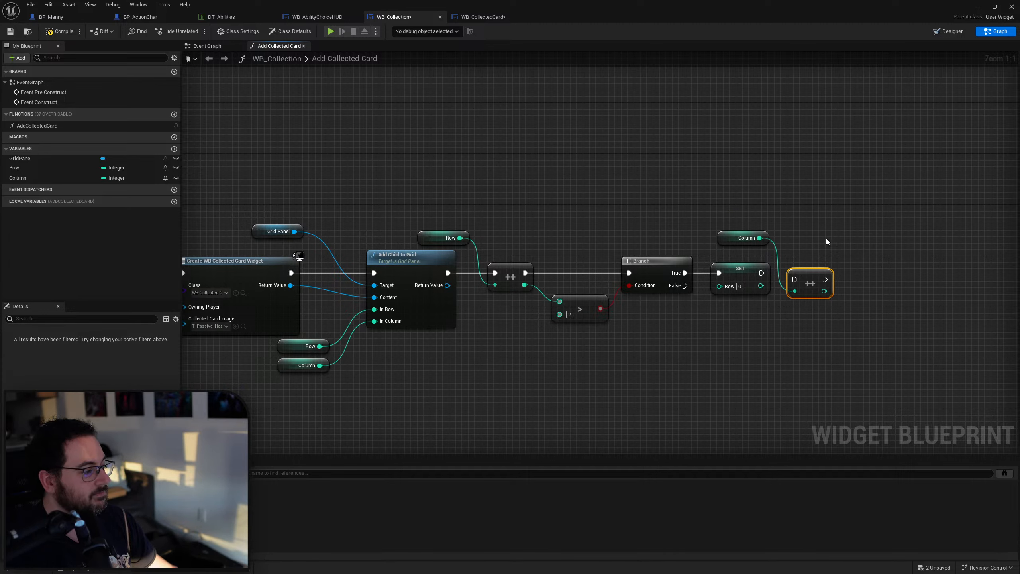
Connect the Set Row node's execution output to the Column increment and tidy the Column getter beside it.
left_click_drag(761, 273, 810, 276)
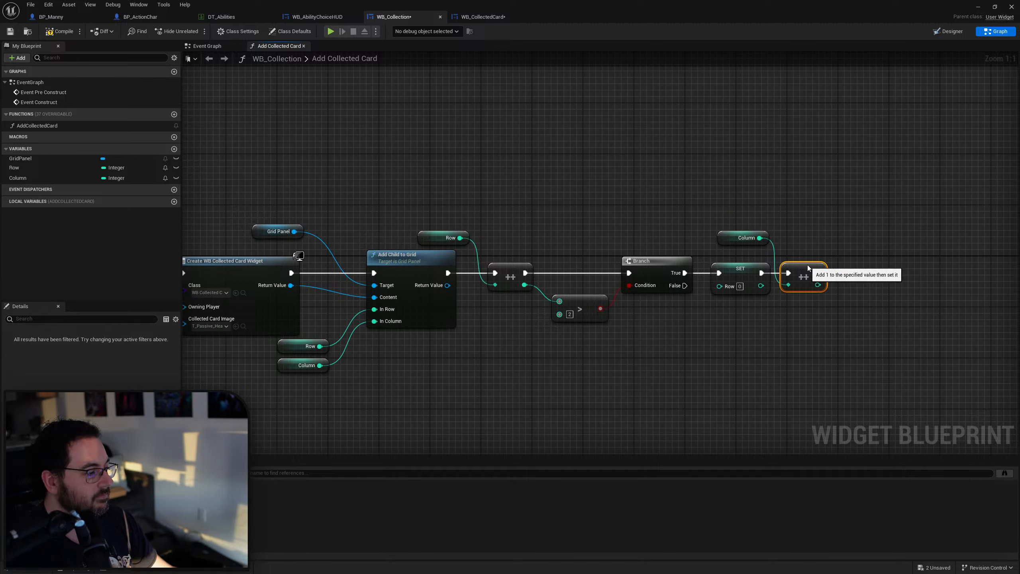
left_click_drag(745, 238, 745, 244)
left_click(763, 213)
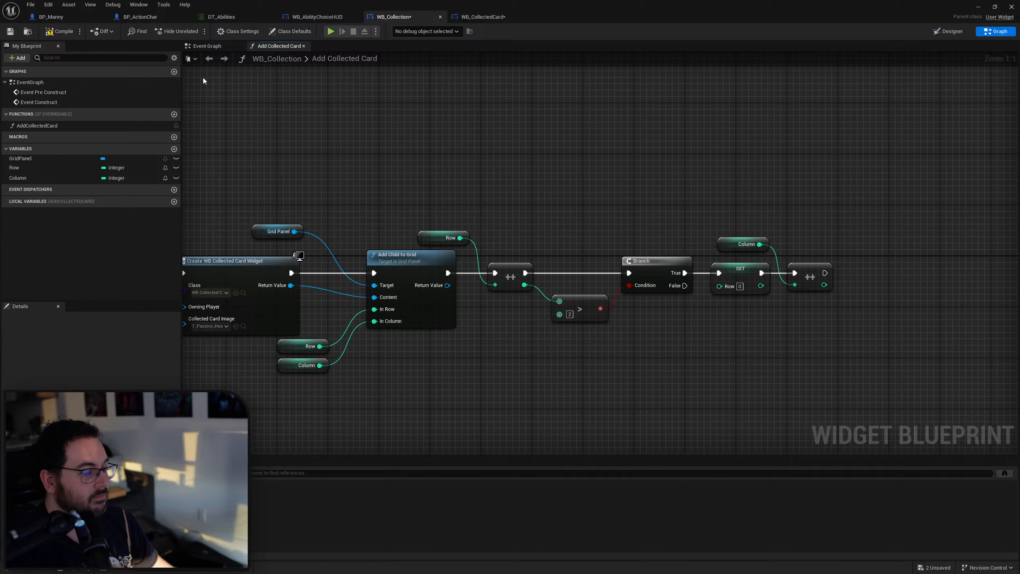
right_click_drag(663, 179, 756, 136)
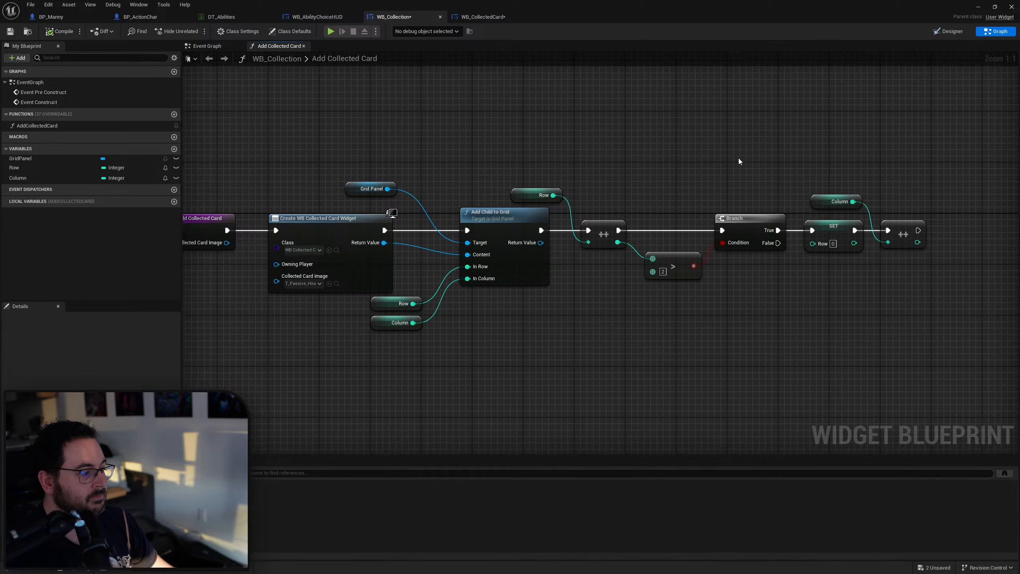
right_click_drag(566, 216, 680, 201)
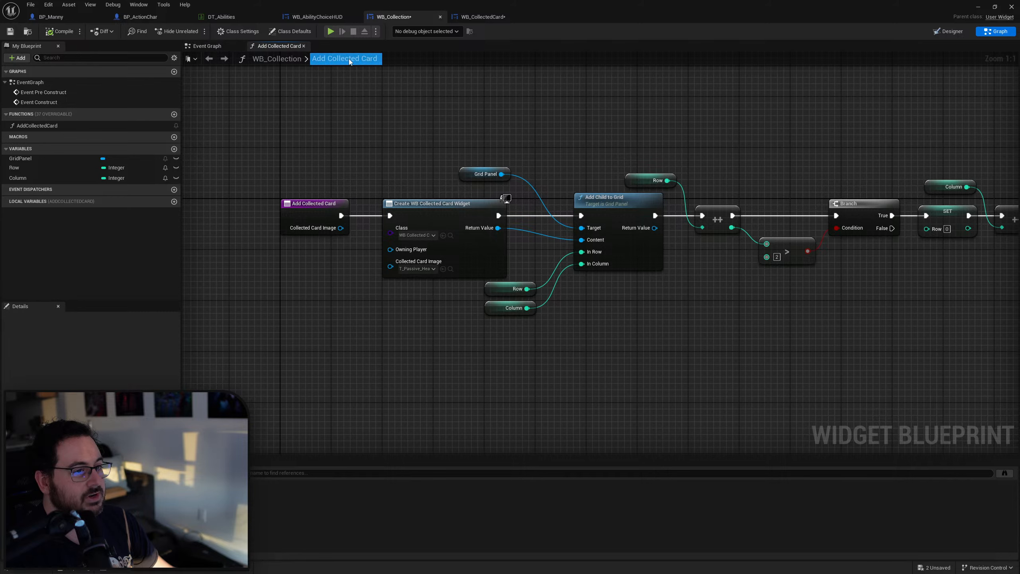
In the Event Graph, detach Add Collected Card from Event Pre Construct and add a For Loop executed by that event.
left_click(235, 48)
right_click_drag(543, 219, 510, 239)
left_click_drag(464, 211, 627, 220)
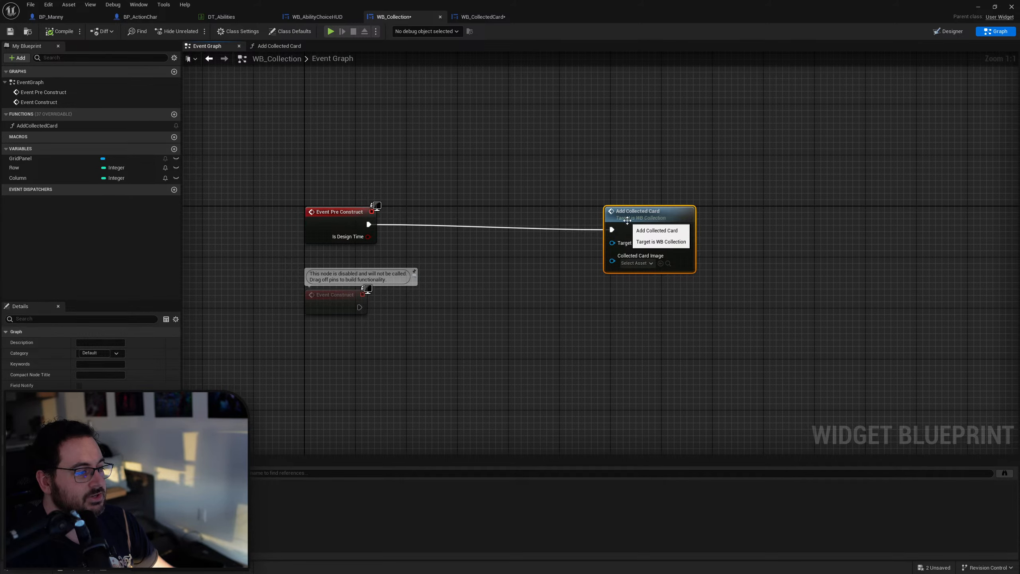
left_click(612, 229, "alt")
left_click_drag(368, 224, 421, 222)
type("f")
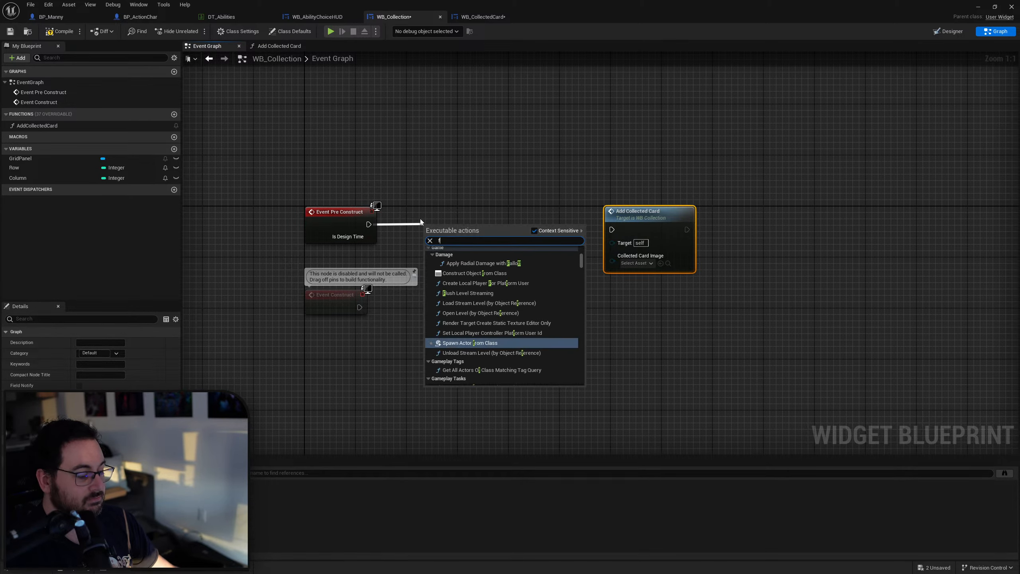
type("or loop")
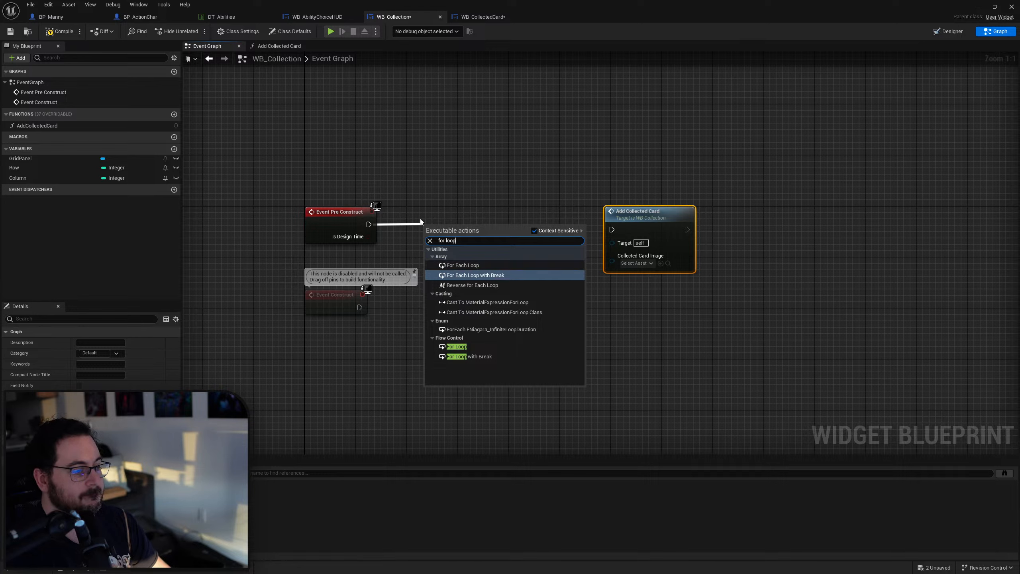
left_click(456, 346)
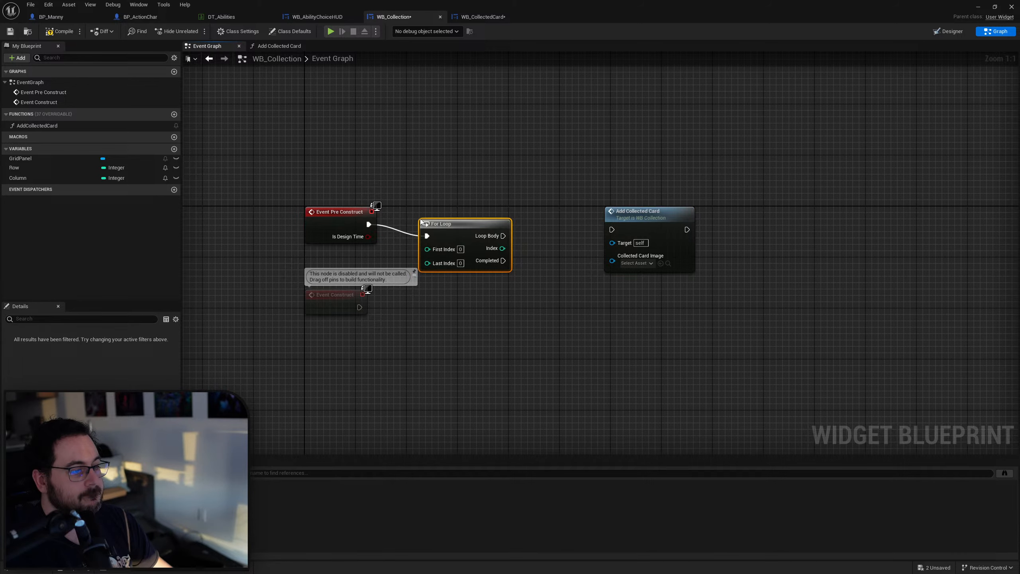
Set the For Loop's Last Index to 20 and connect its Loop Body to Add Collected Card.
left_click(460, 263)
type("20")
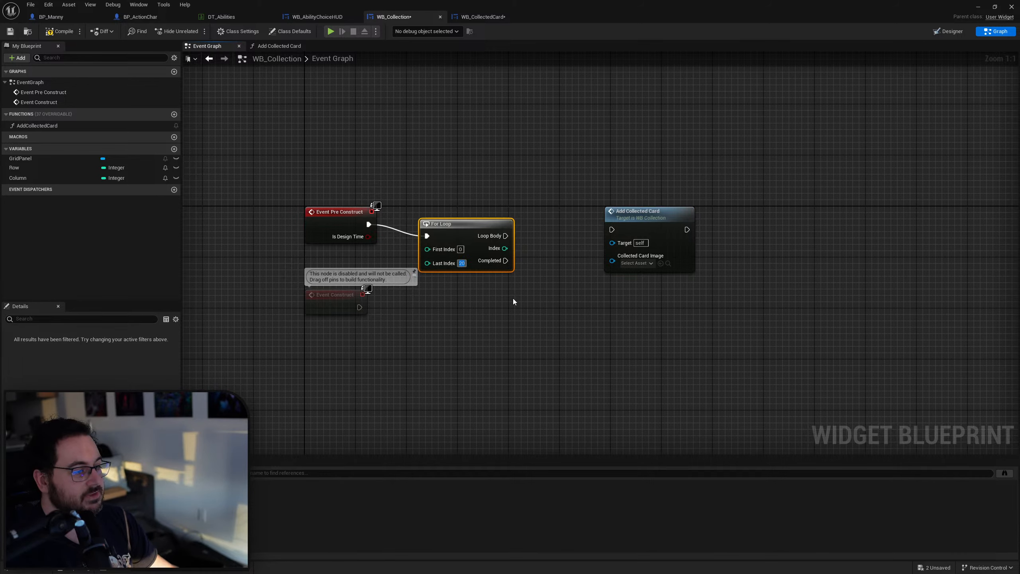
left_click_drag(454, 236, 623, 228)
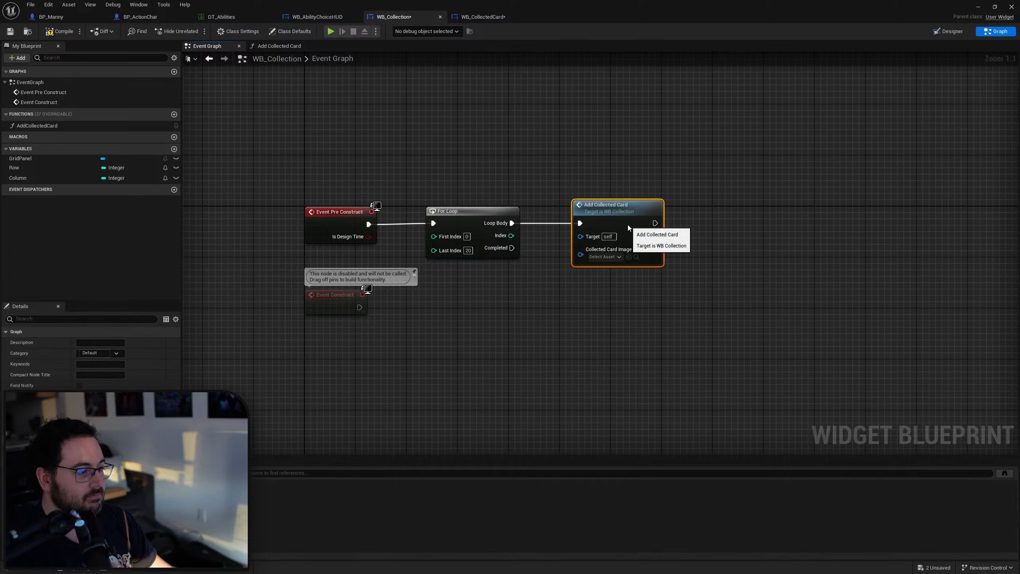
Assign the passive texture selected in the asset browser as Add Collected Card's Collected Card Image and compile the blueprint.
left_click(618, 257)
left_click(619, 257)
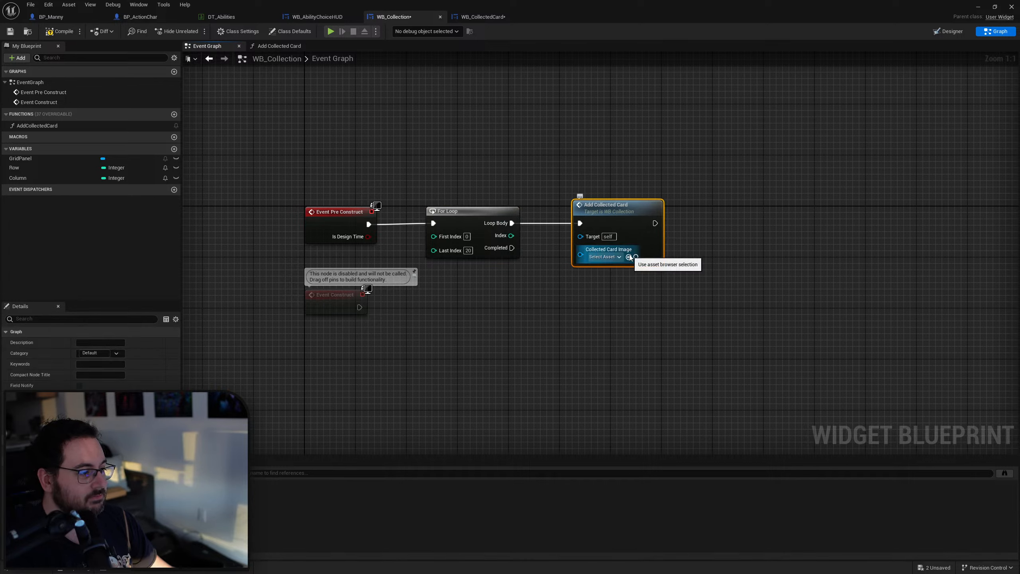
left_click(633, 256)
left_click(60, 31)
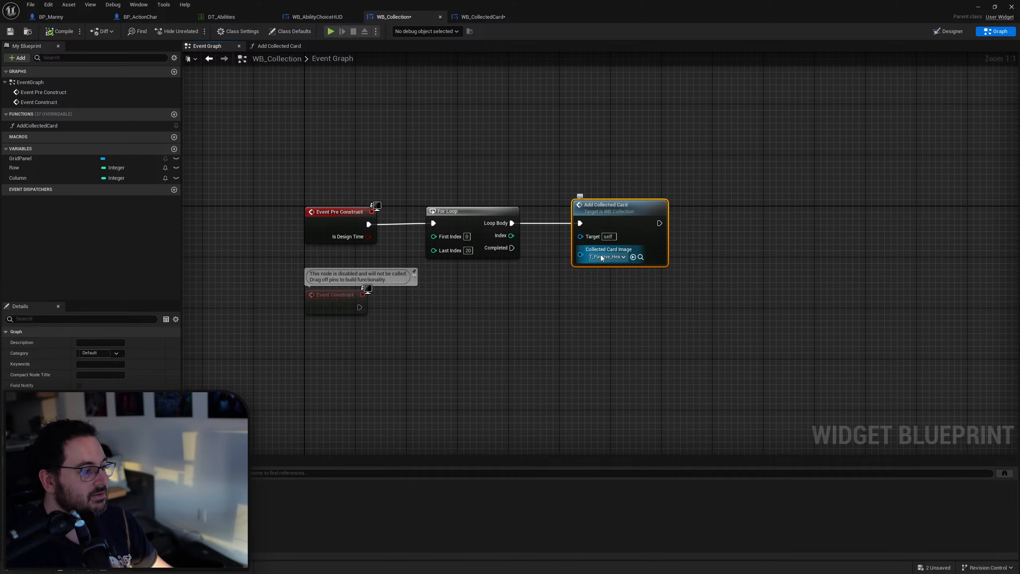
In the AddCollectedCard function, feed the Collected Card Image input into the Create WB Collected Card Widget node and compile.
double_click(621, 214)
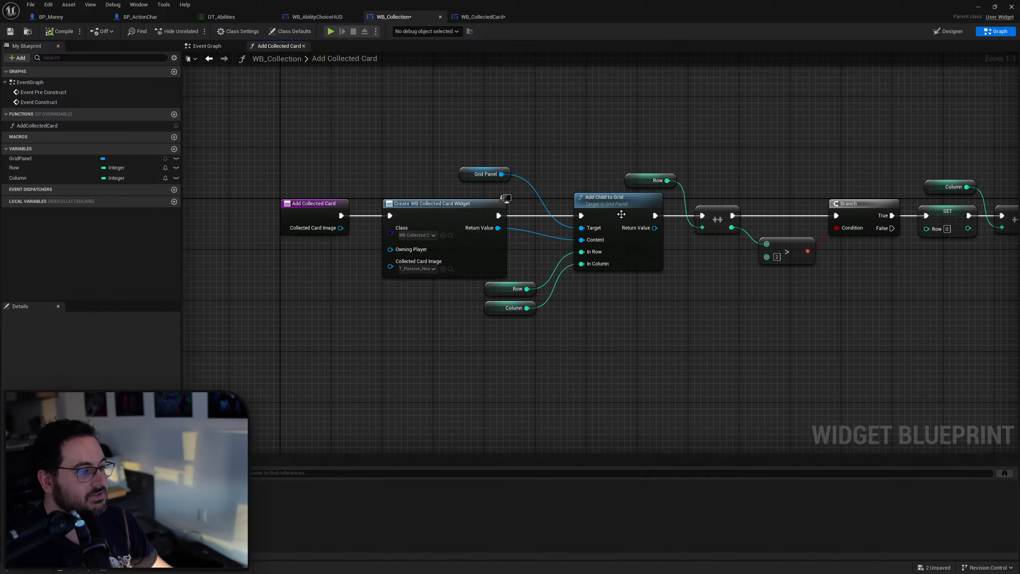
left_click_drag(390, 265, 341, 228)
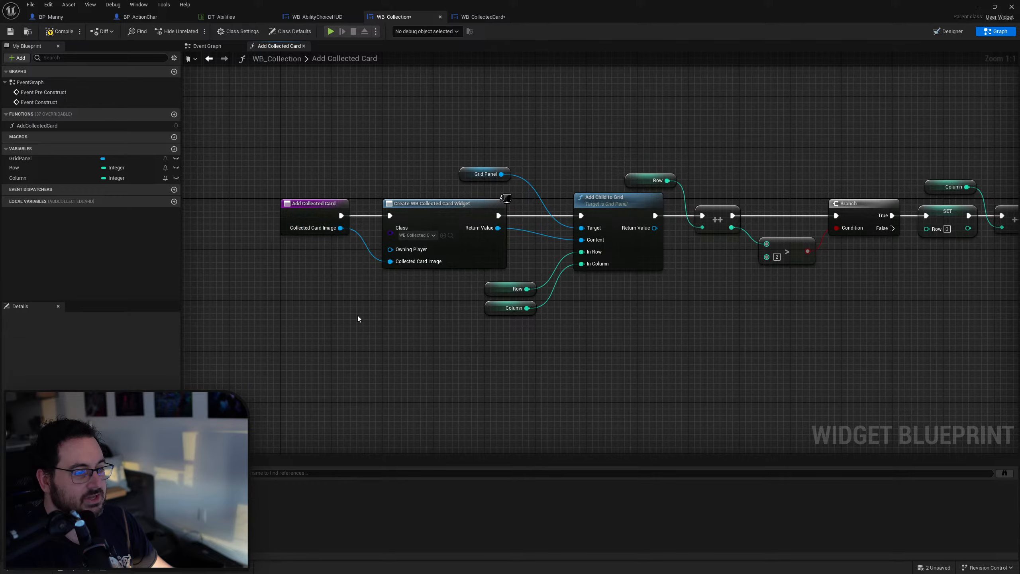
left_click(51, 32)
key("alt+Left")
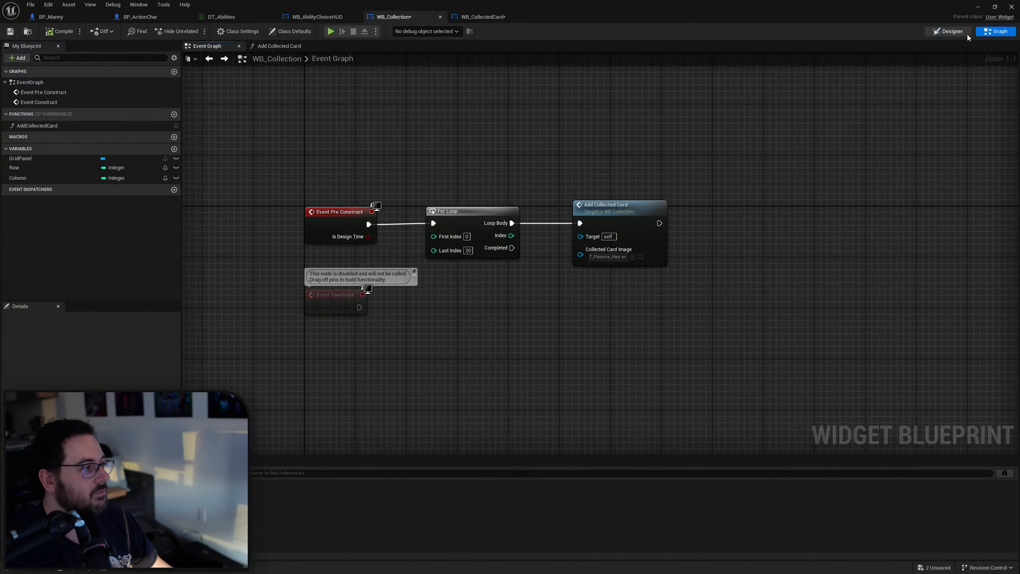
In the Designer, try GridPanel padding values of 10, 50 and 5, and settle on 10.
left_click(956, 32)
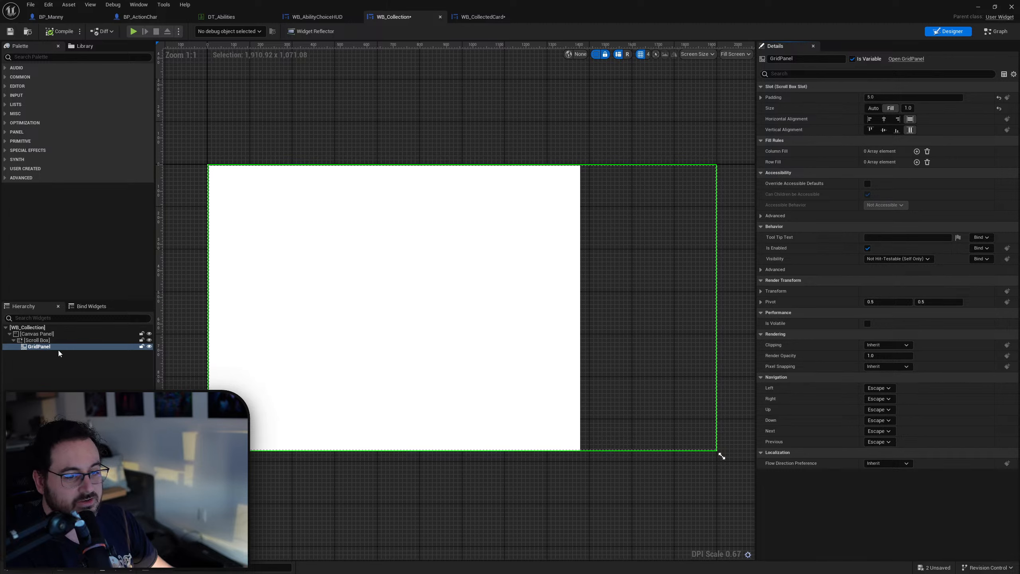
left_click(878, 98)
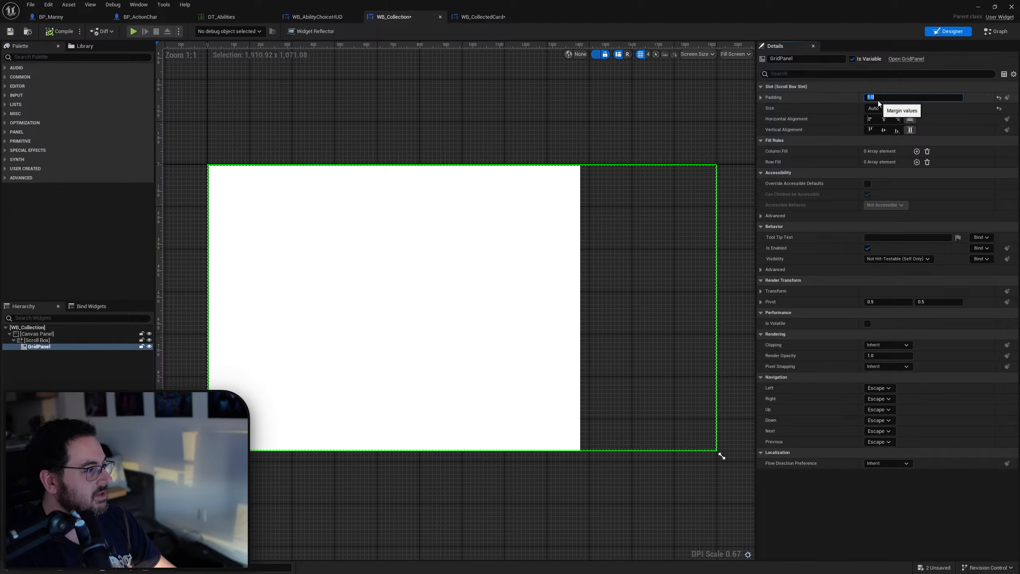
type("10")
key("Return")
type("50")
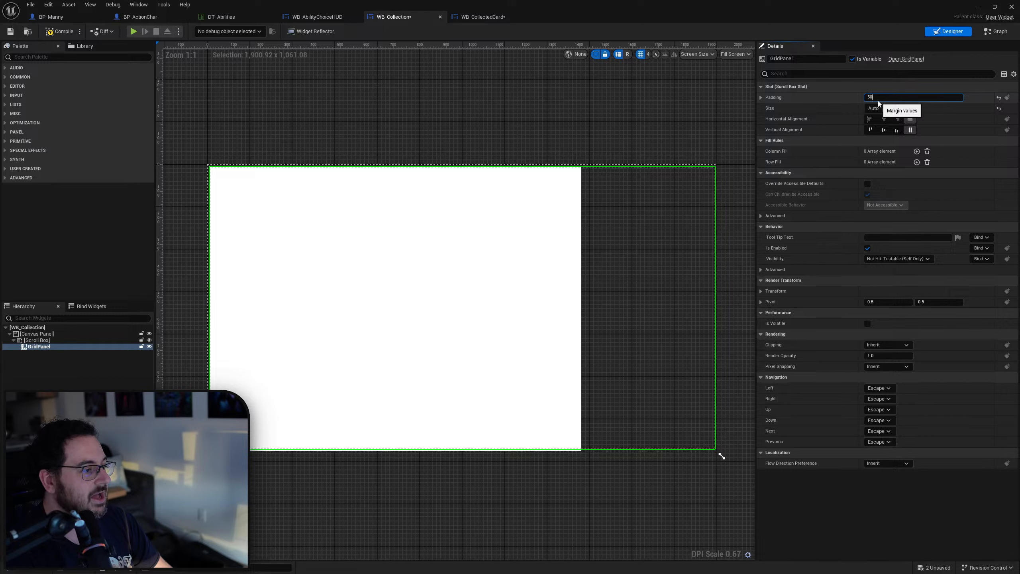
key("Return")
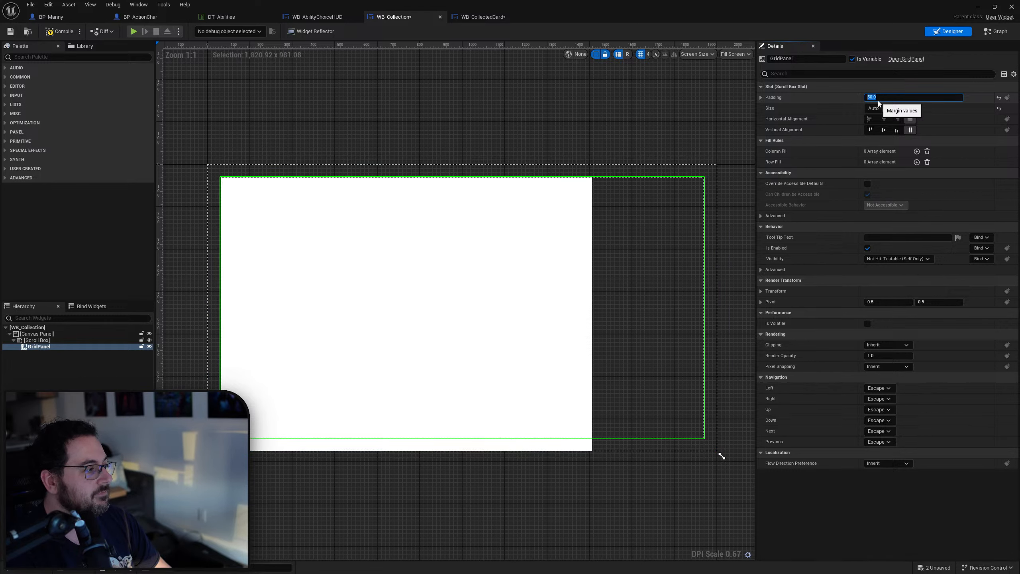
type("5")
key("Return")
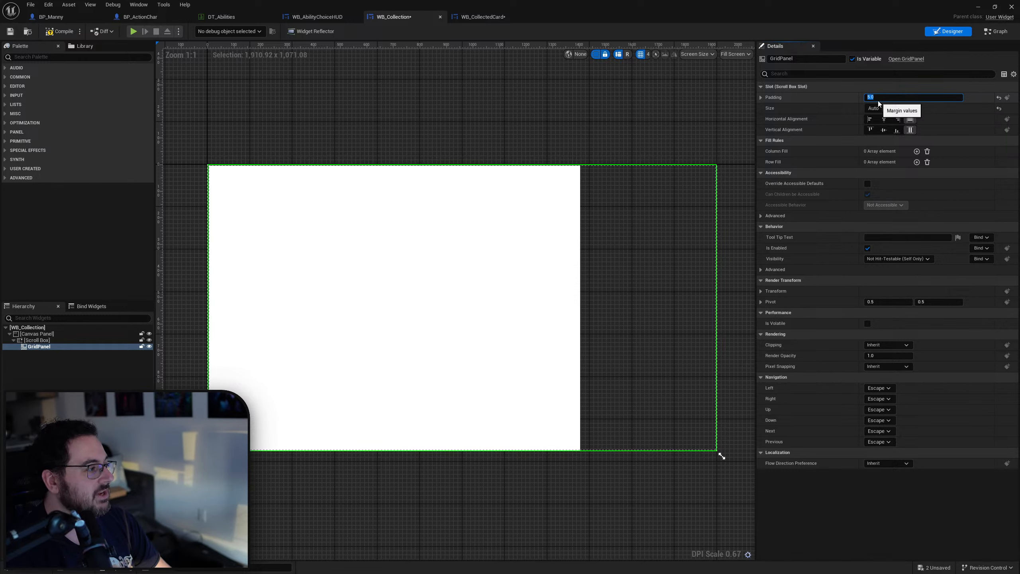
type("10")
key("Return")
left_click(840, 118)
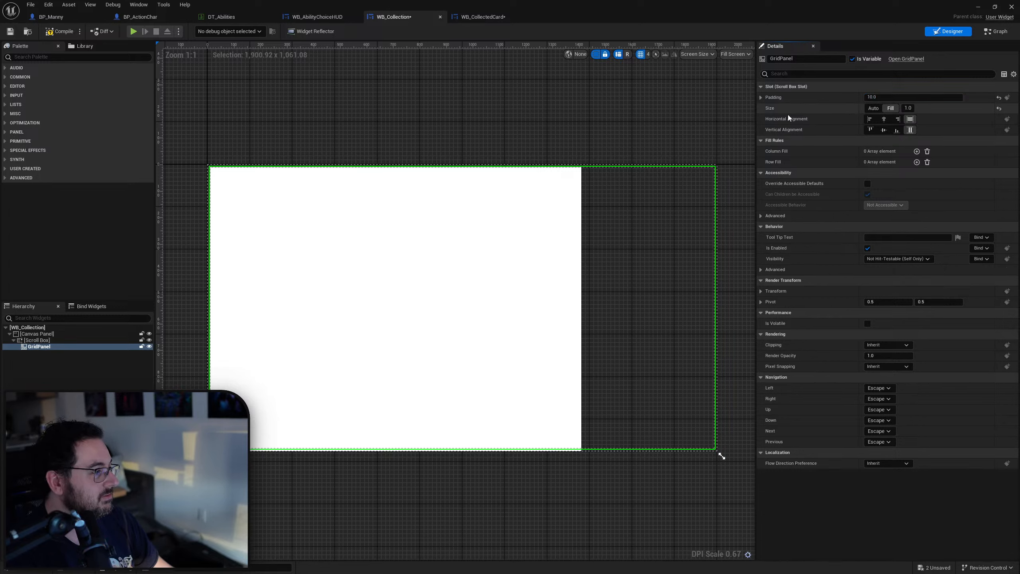
Try the Auto size rule and an added Column Fill element on GridPanel, restore both, and inspect the individual padding sides.
left_click(873, 108)
left_click(890, 108)
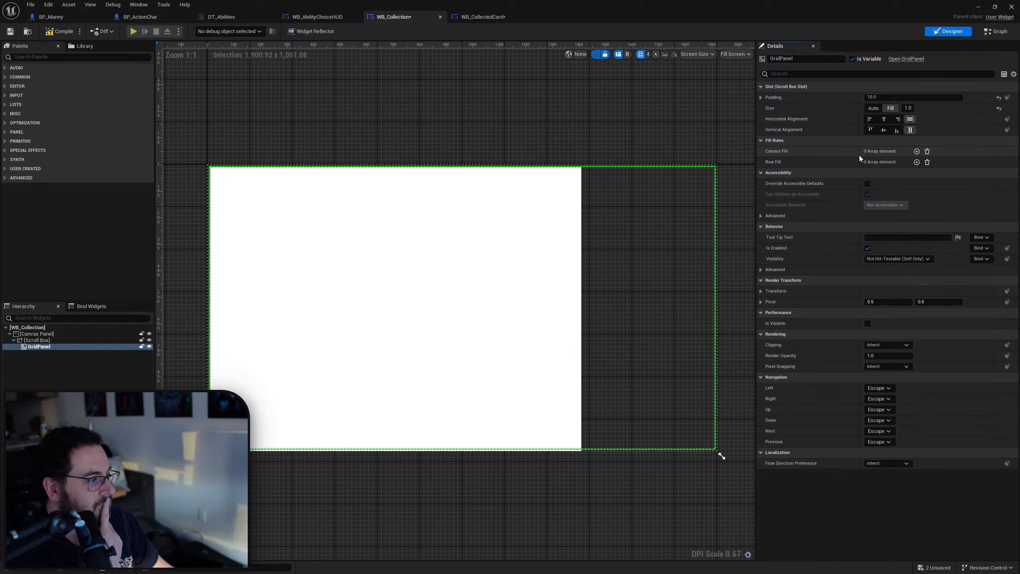
left_click(916, 152)
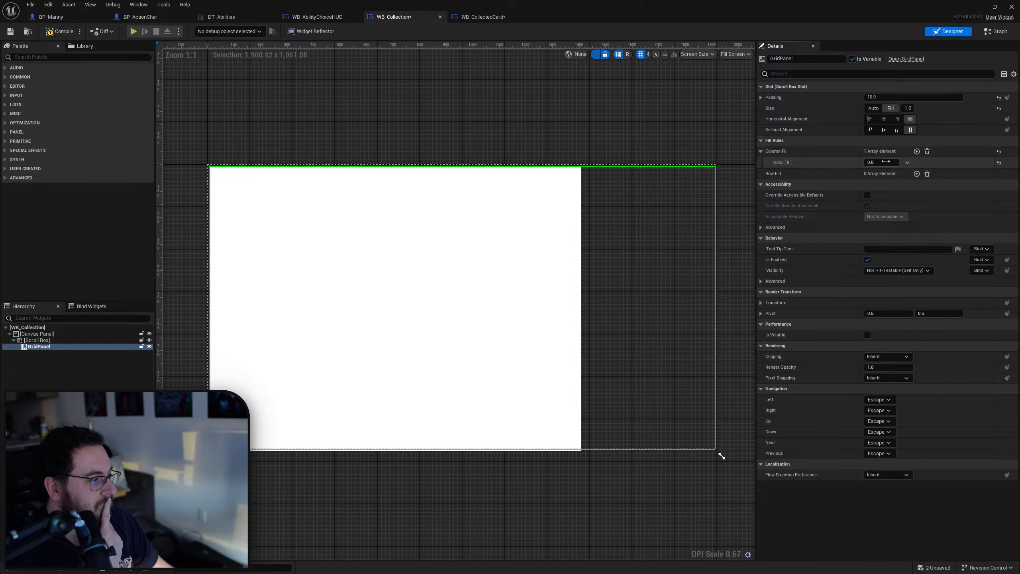
left_click(885, 162)
type("1")
key("Return")
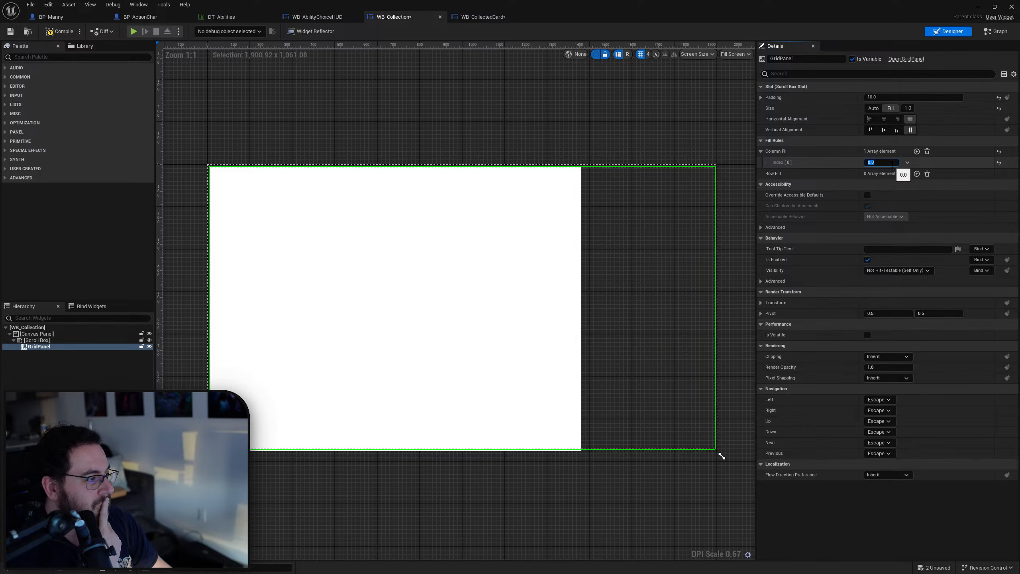
left_click(927, 151)
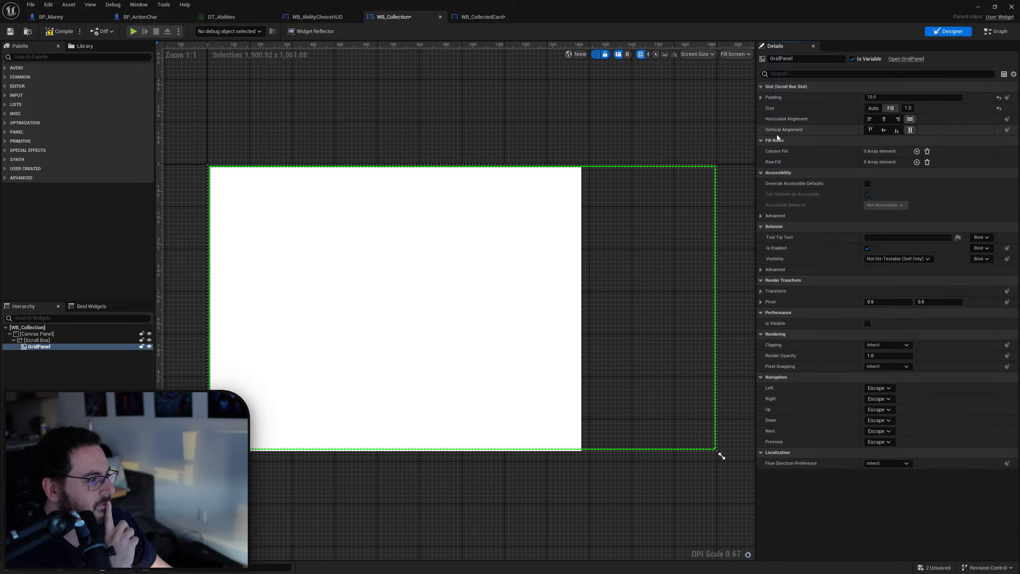
left_click(760, 98)
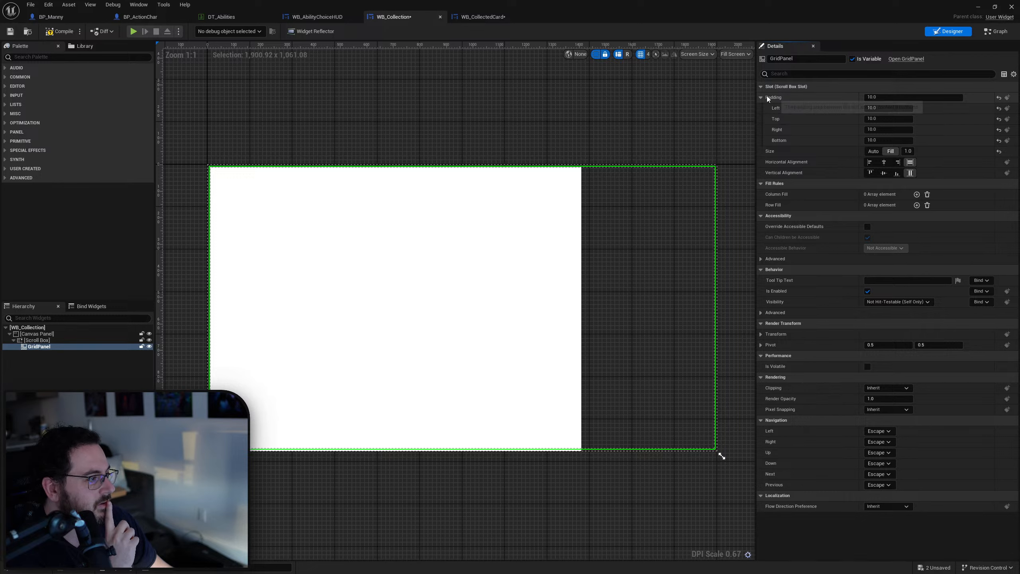
left_click(760, 98)
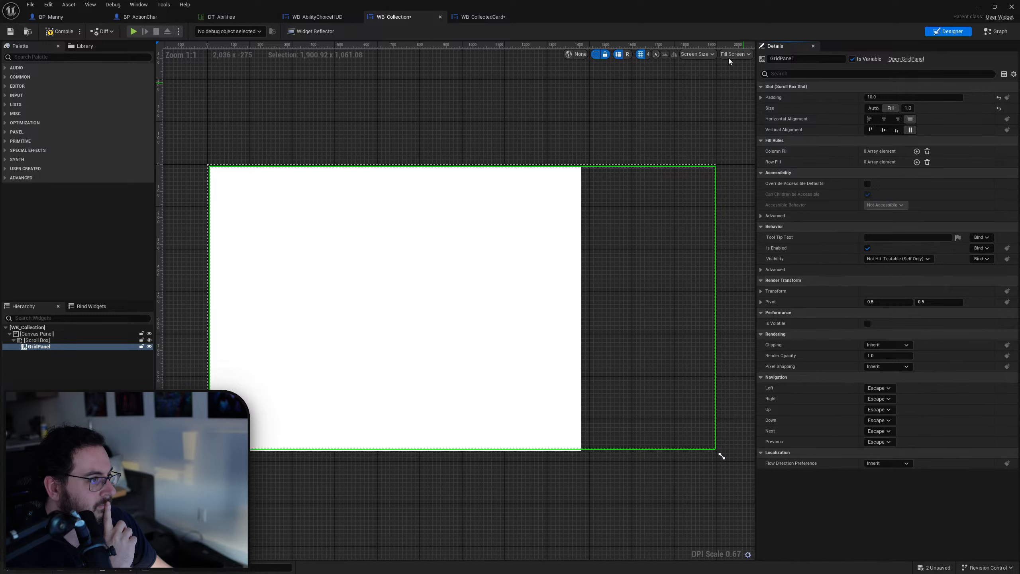
Look through the actions available on a Grid Panel reference in the event graph for padding and set functions.
left_click(996, 31)
left_click_drag(22, 158, 458, 151, "ctrl")
type("padd")
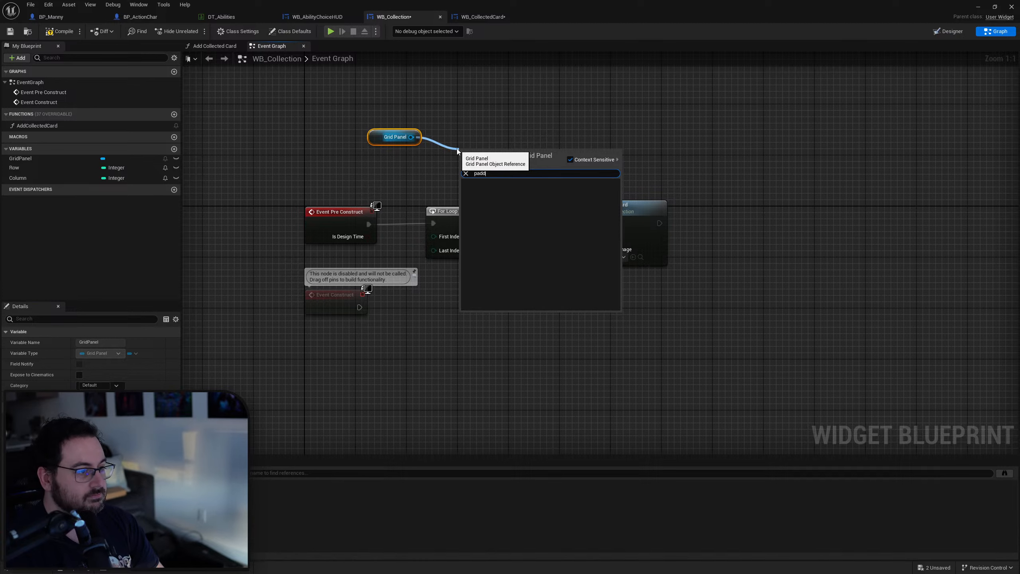
type("set")
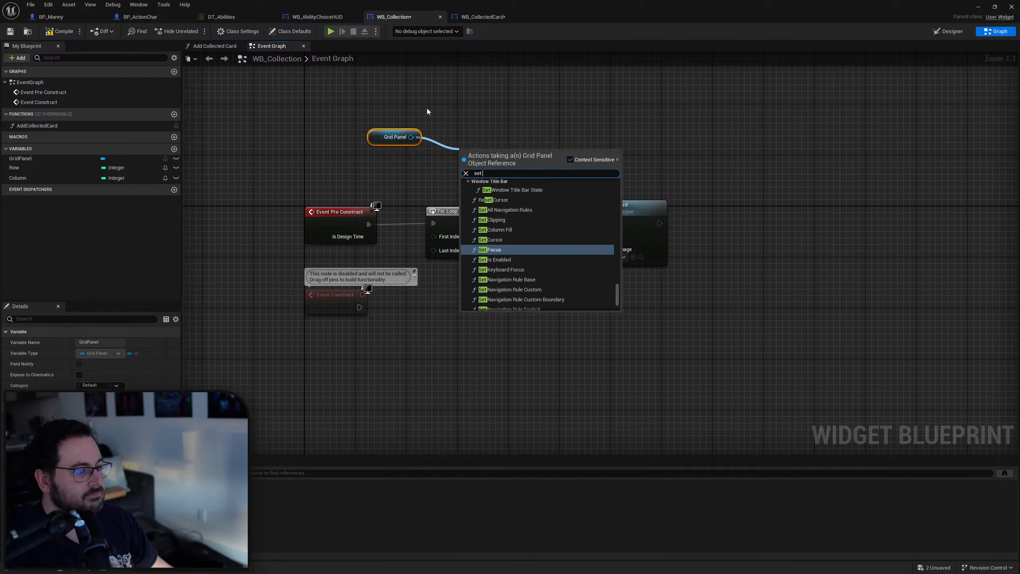
scroll(555, 238, "down", 2)
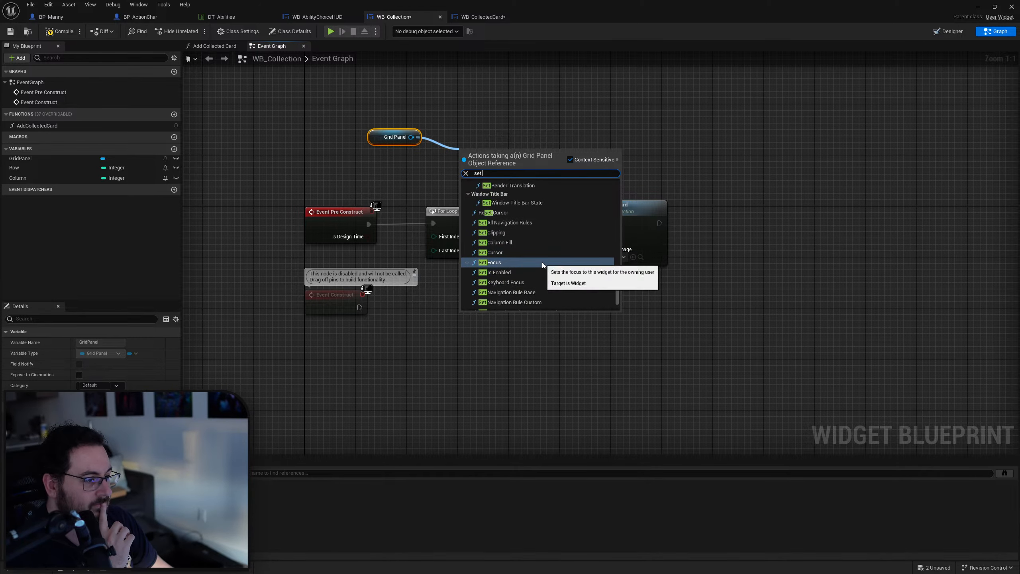
scroll(542, 261, "up", 4)
scroll(548, 270, "up", 4)
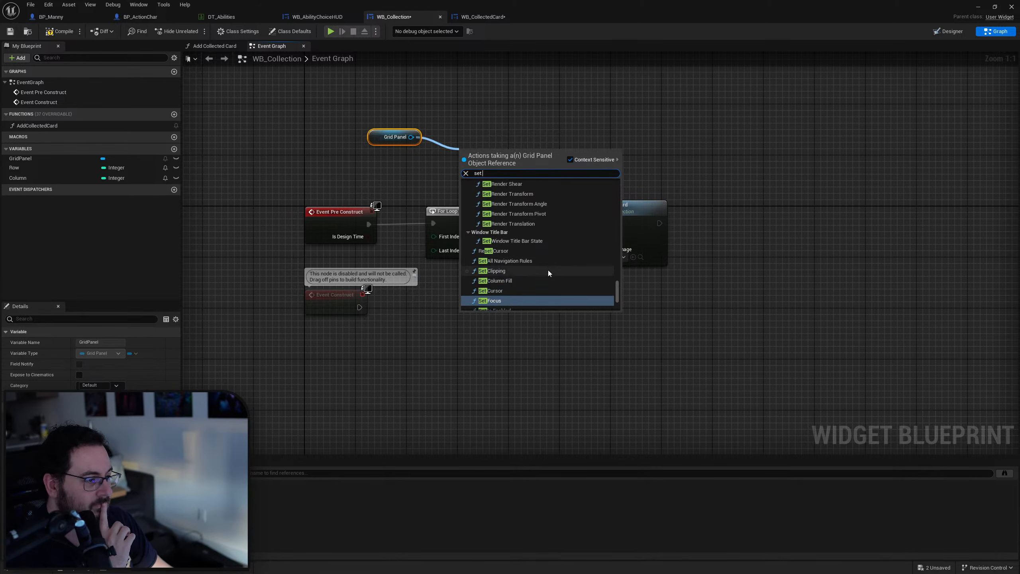
scroll(547, 269, "up", 6)
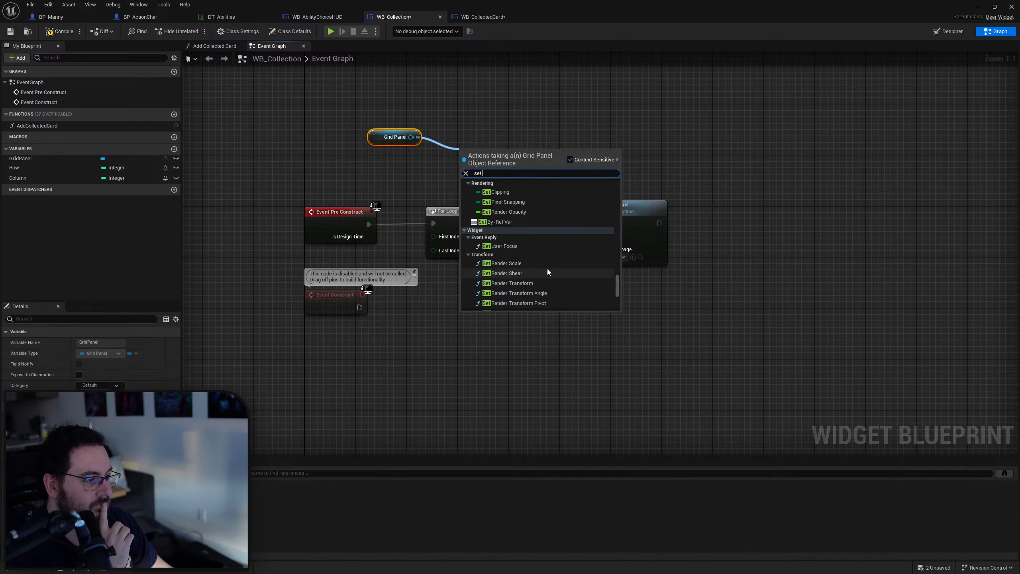
scroll(547, 272, "up", 3)
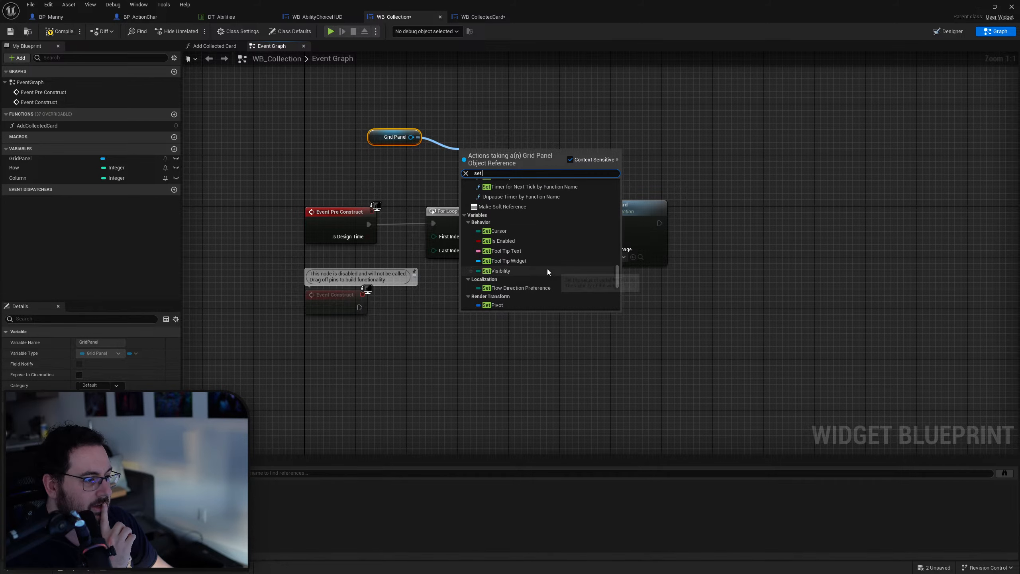
scroll(548, 272, "up", 3)
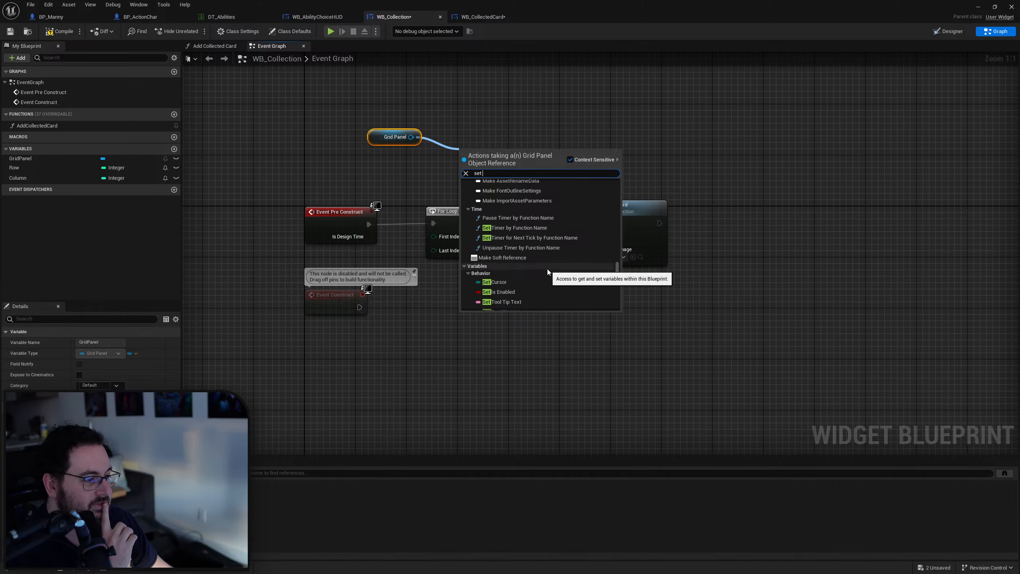
scroll(547, 272, "up", 2)
left_click(430, 113)
left_click(395, 137)
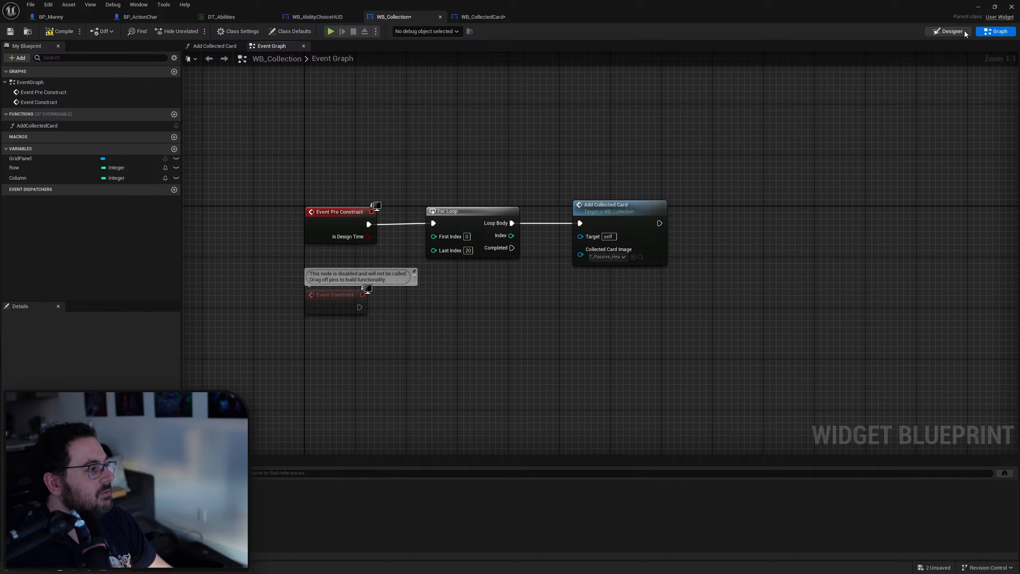
Try slot padding values of 30 and 100 on the GridPanel in the designer.
left_click(953, 31)
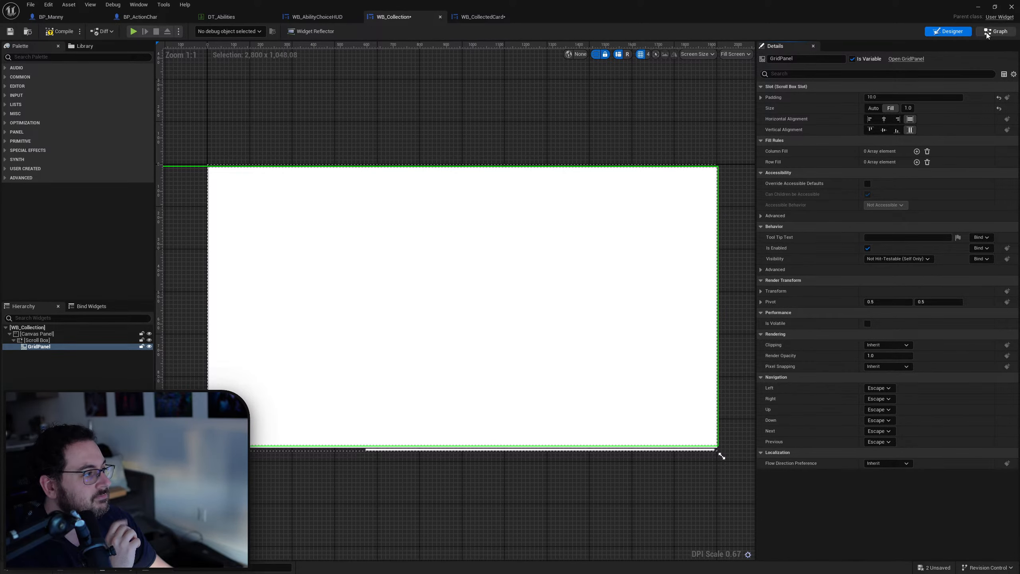
scroll(544, 150, "down", 4)
scroll(506, 143, "up", 2)
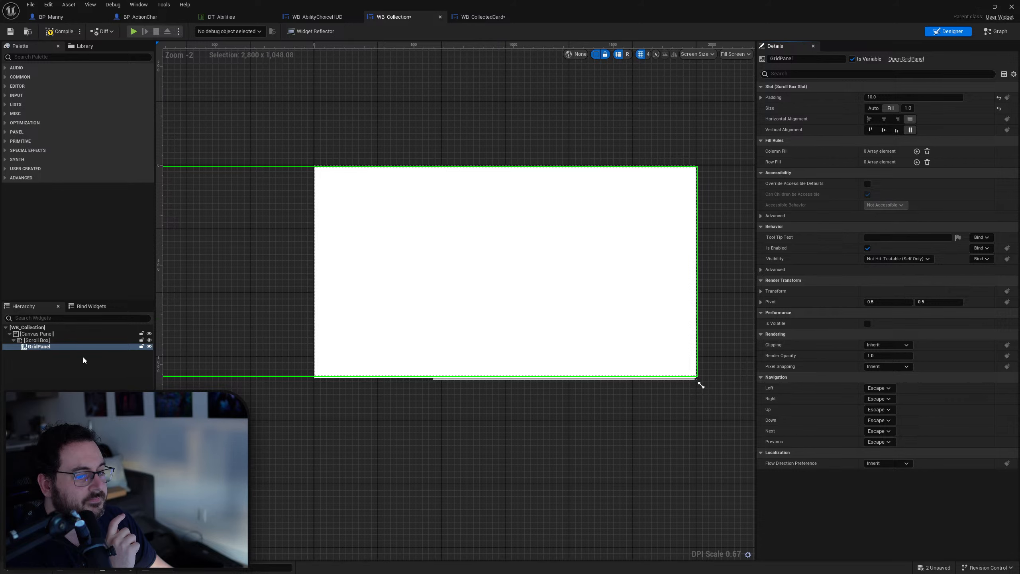
left_click(57, 340)
left_click(52, 348)
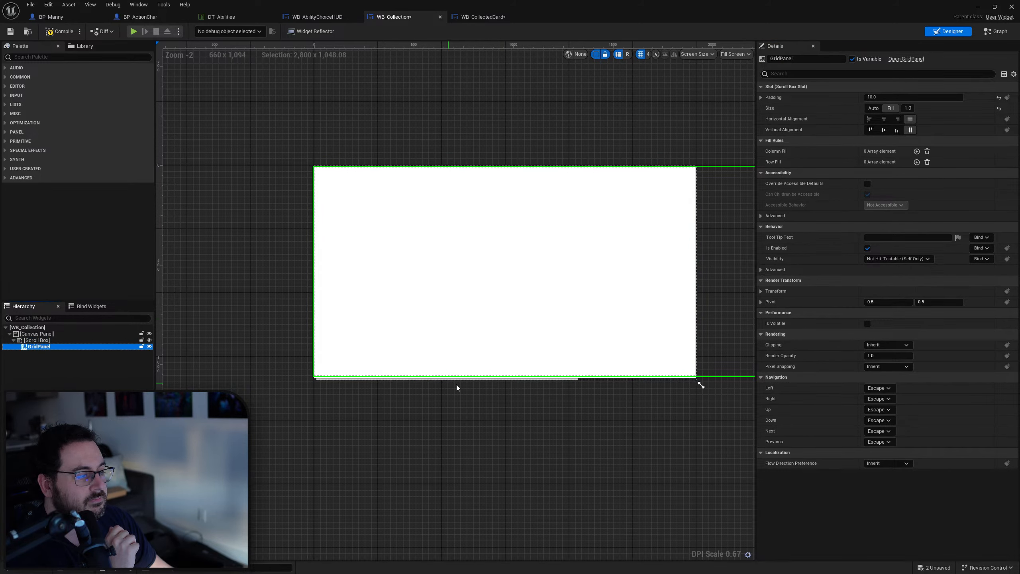
right_click_drag(699, 383, 499, 386)
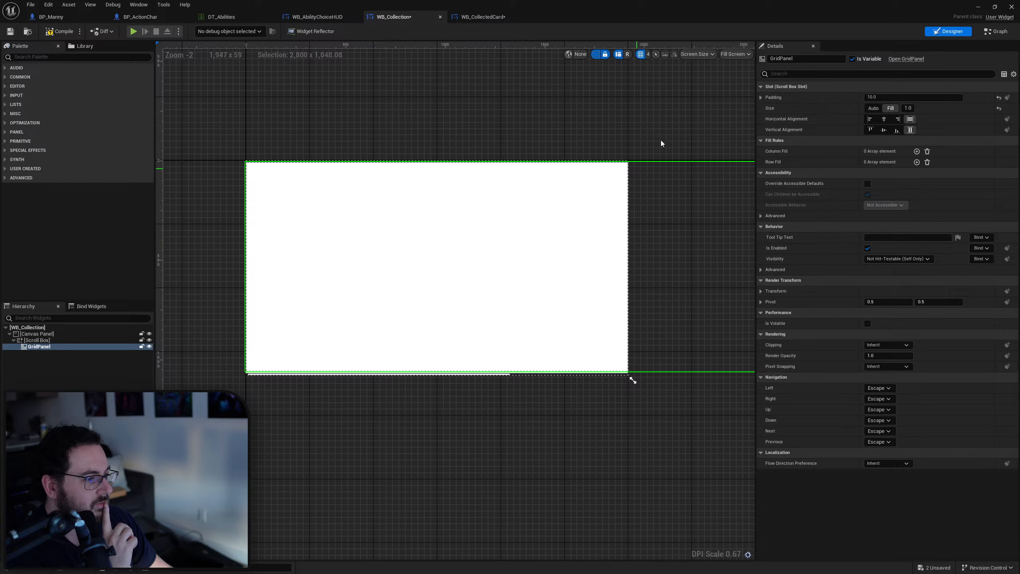
left_click(877, 99)
type("30")
key("Return")
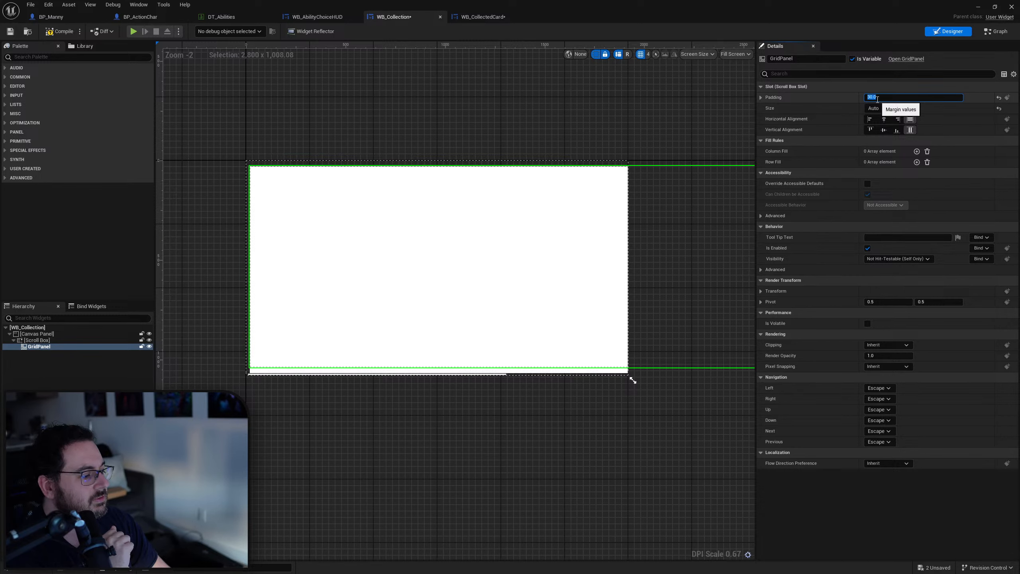
type("100")
key("Return")
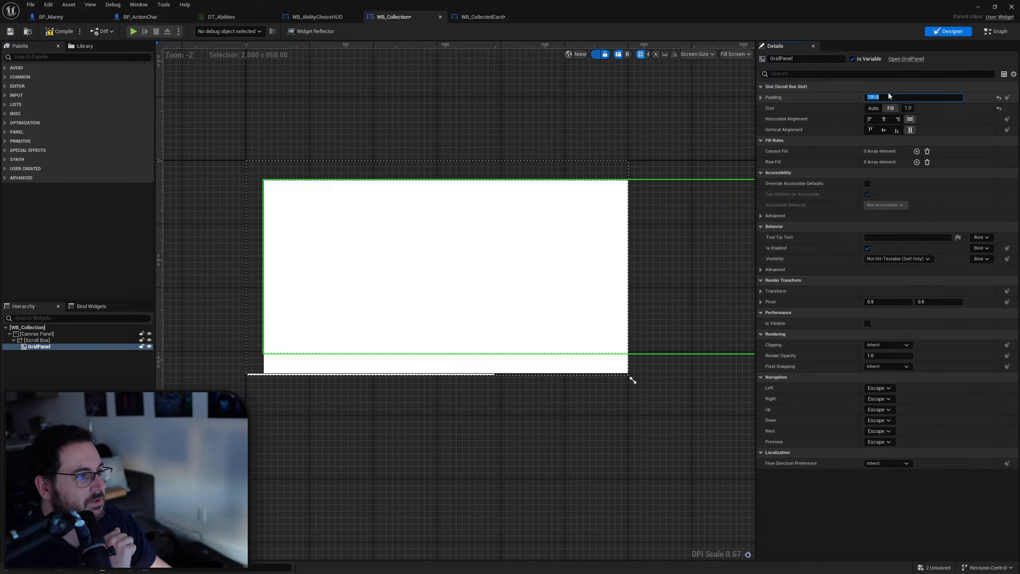
Set the Image's size in WB_CollectedCard to X 150 and Y 300.
left_click(482, 16)
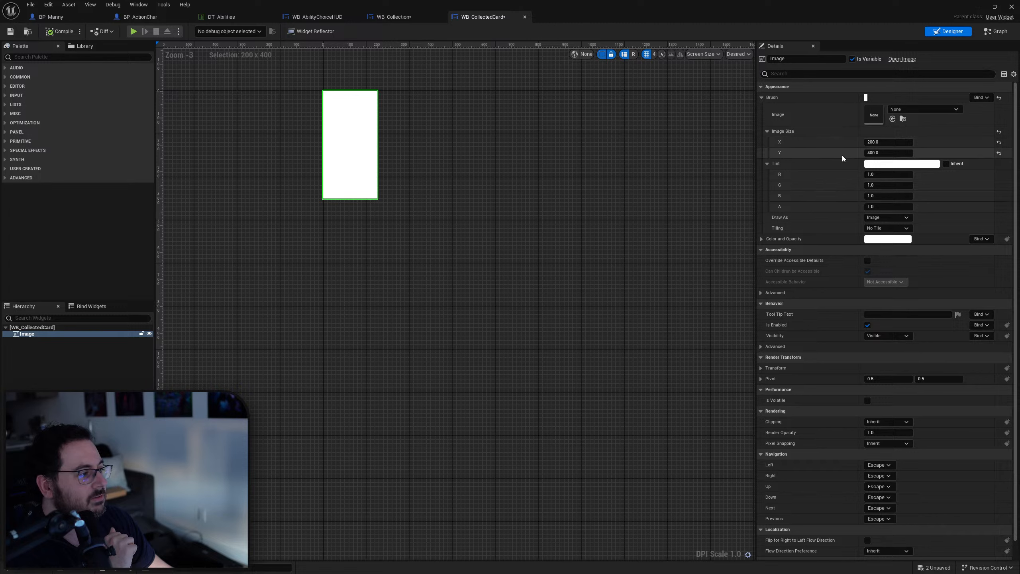
left_click(893, 144)
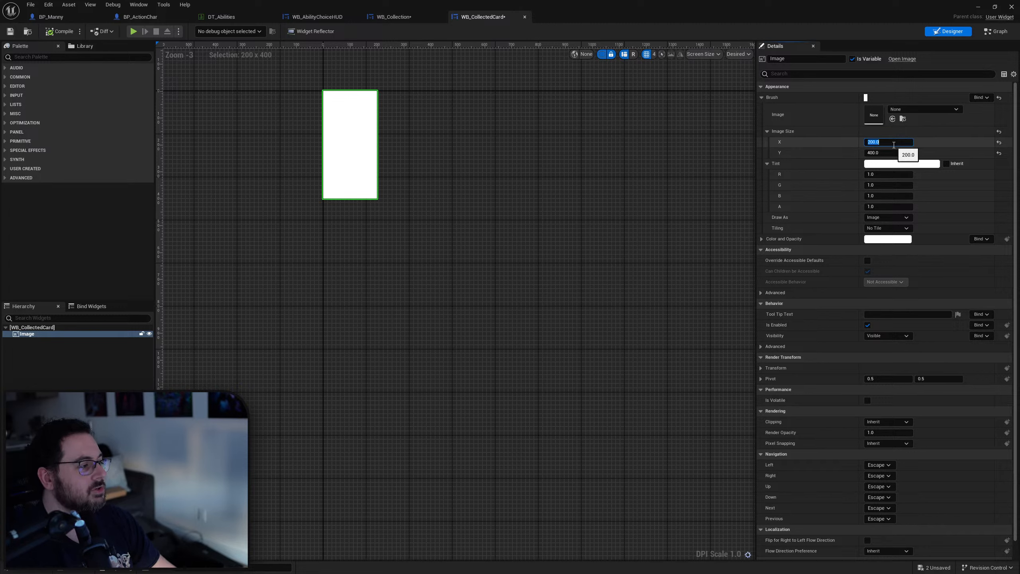
type("150")
key("Tab")
type("300")
key("Return")
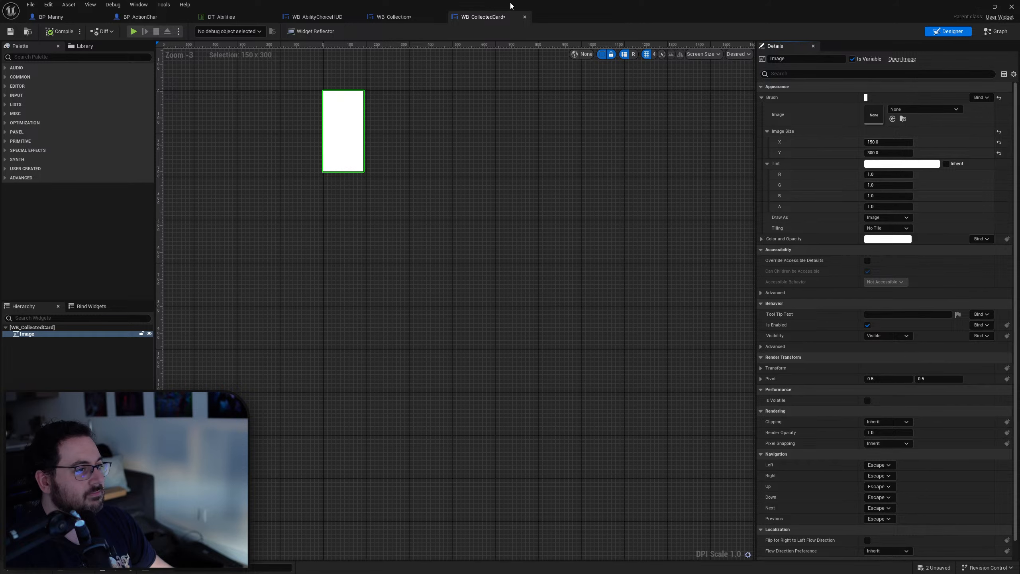
Compare GridPanel slot paddings of 10 and 100 in WB_Collection, and finish with the padding set to 10.
left_click(413, 17)
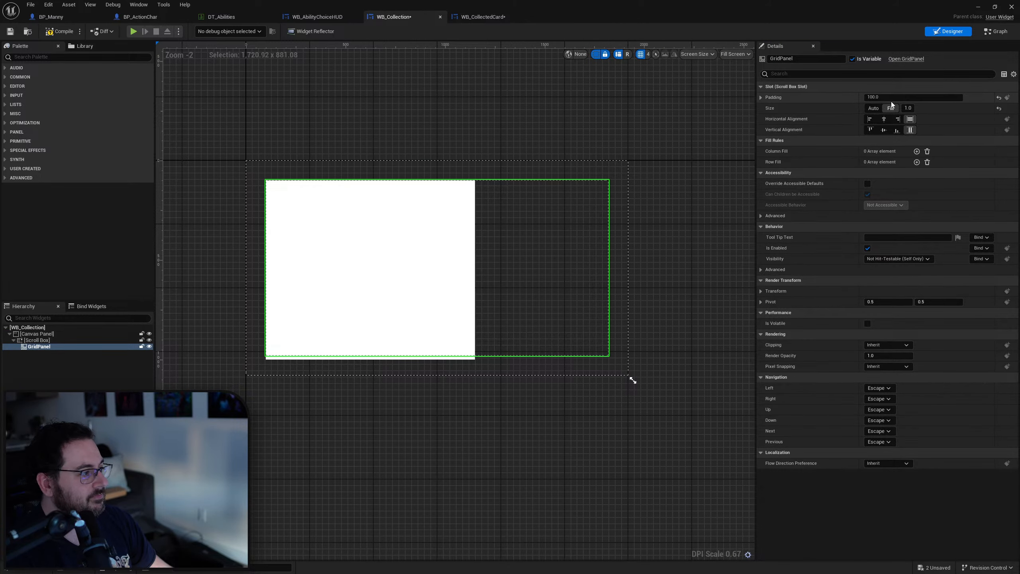
left_click(888, 88)
left_click(888, 89)
left_click(878, 96)
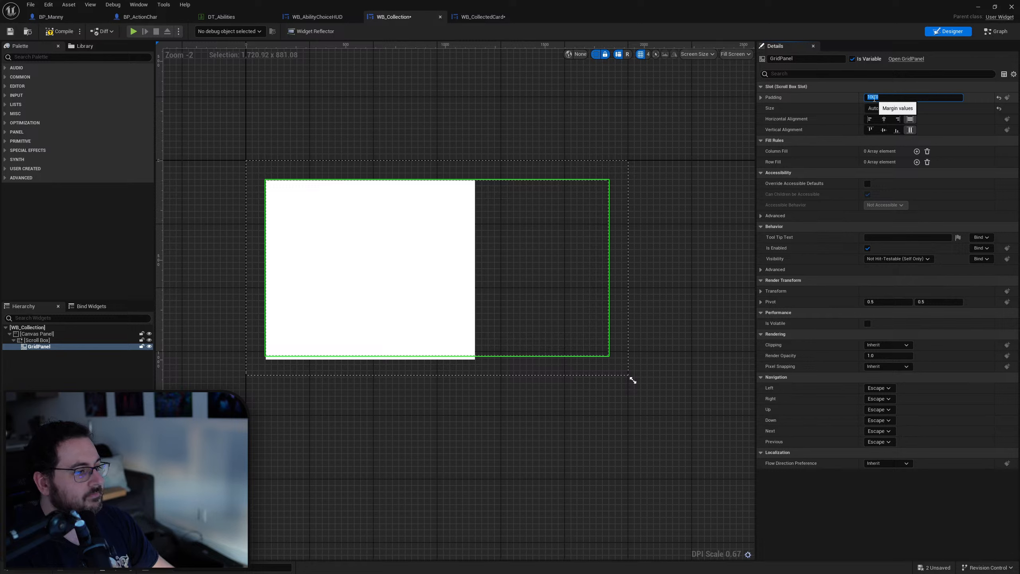
type("10")
key("Return")
type("100")
key("Return")
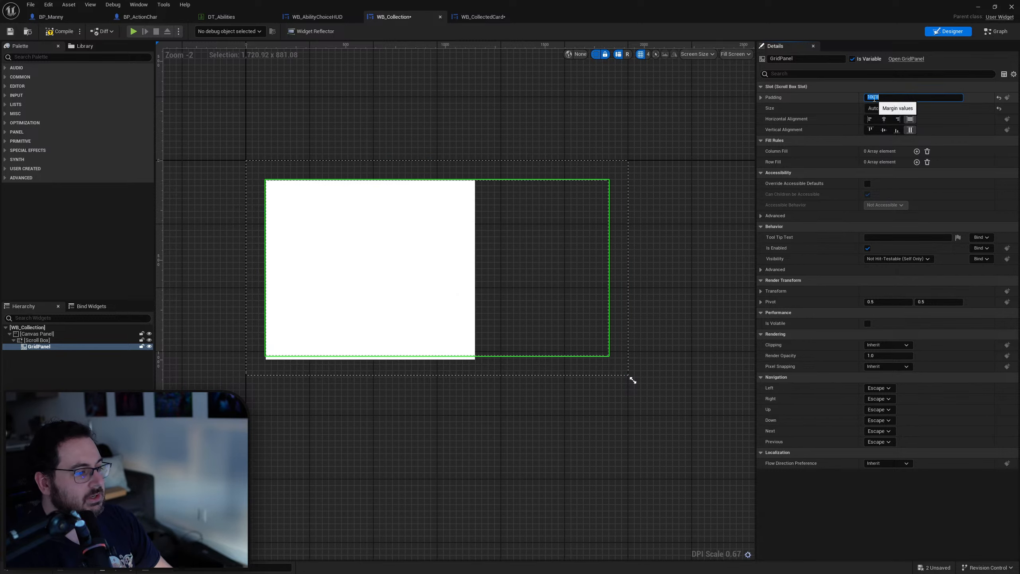
type("10")
key("Return")
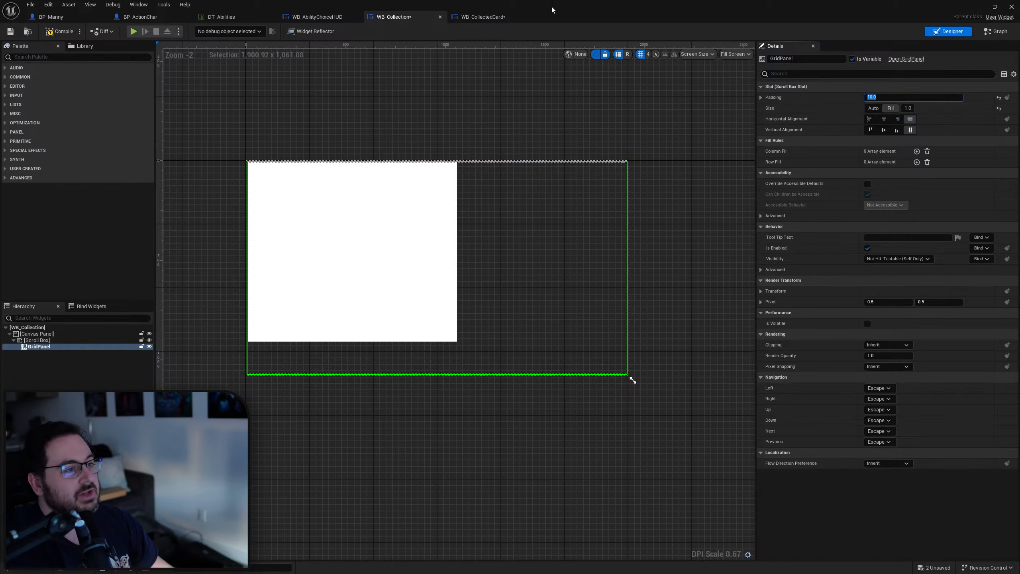
Try wrapping the Image in WB_CollectedCard with a Size Box.
left_click(480, 16)
scroll(343, 231, "up", 4)
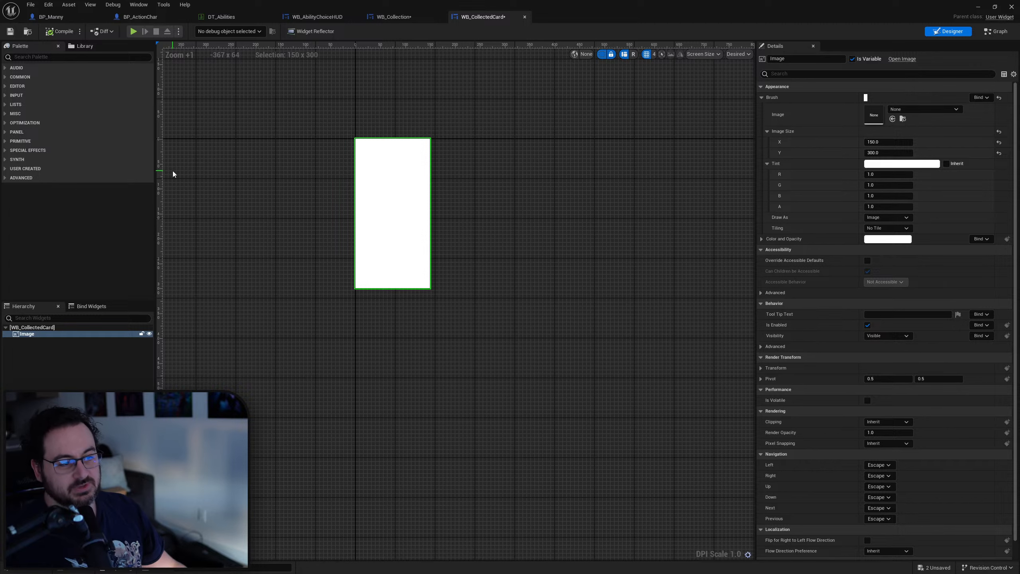
left_click(51, 357)
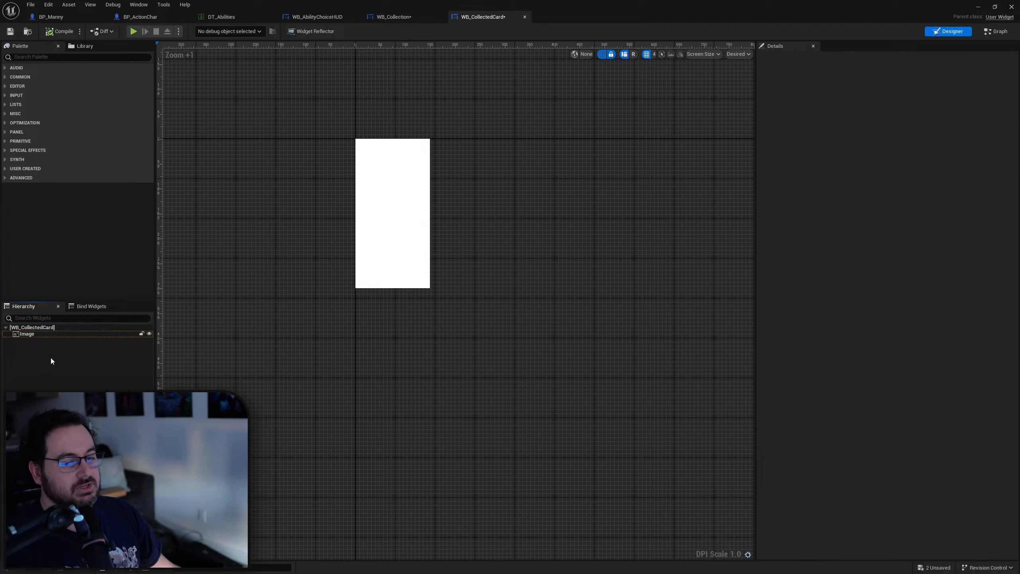
left_click(41, 334)
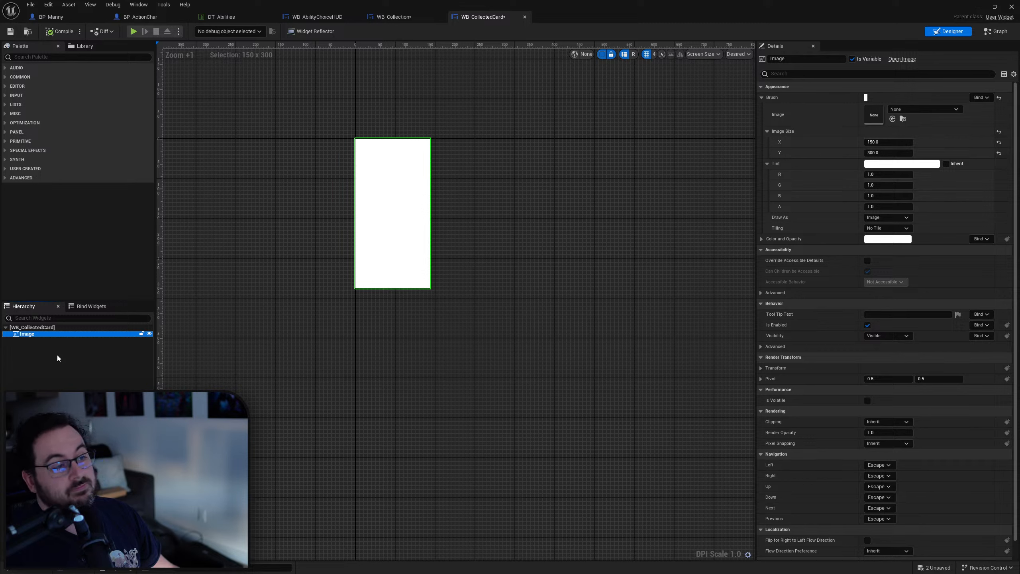
right_click(54, 334)
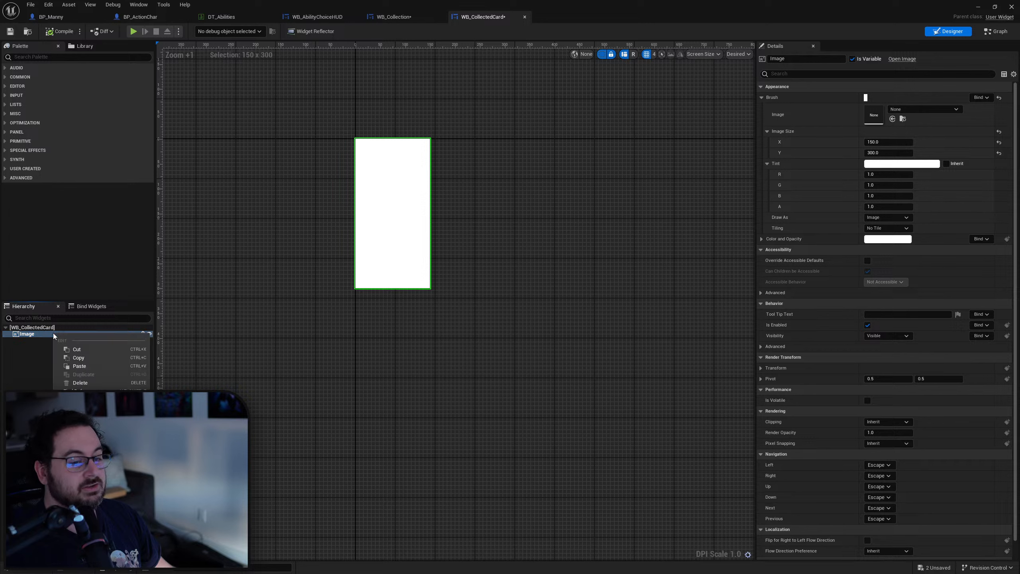
mouse_move(80, 407)
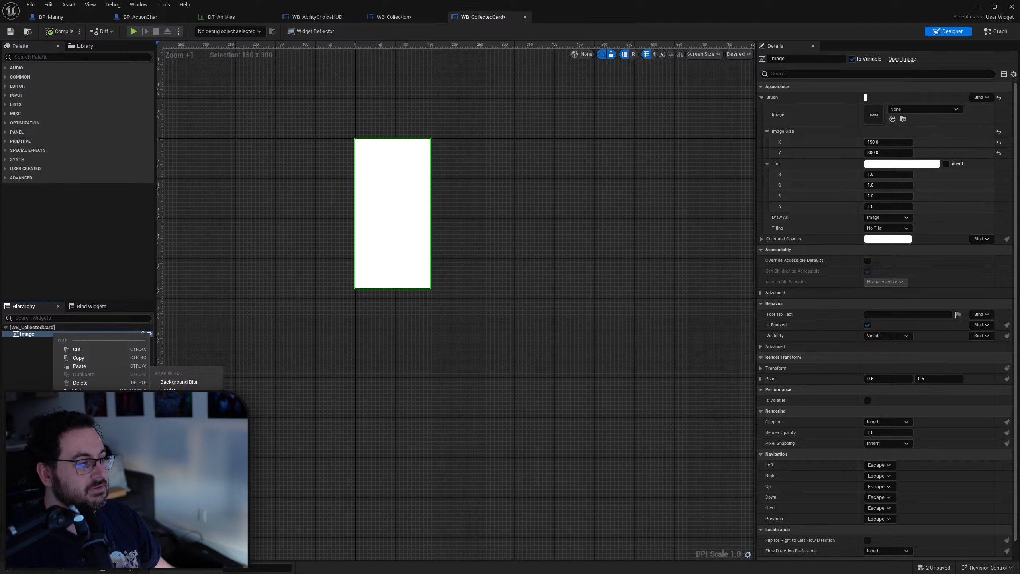
left_click(168, 507)
Try enabling the Size Box's width and height overrides, and undo back to the unwrapped Image.
left_click(33, 334)
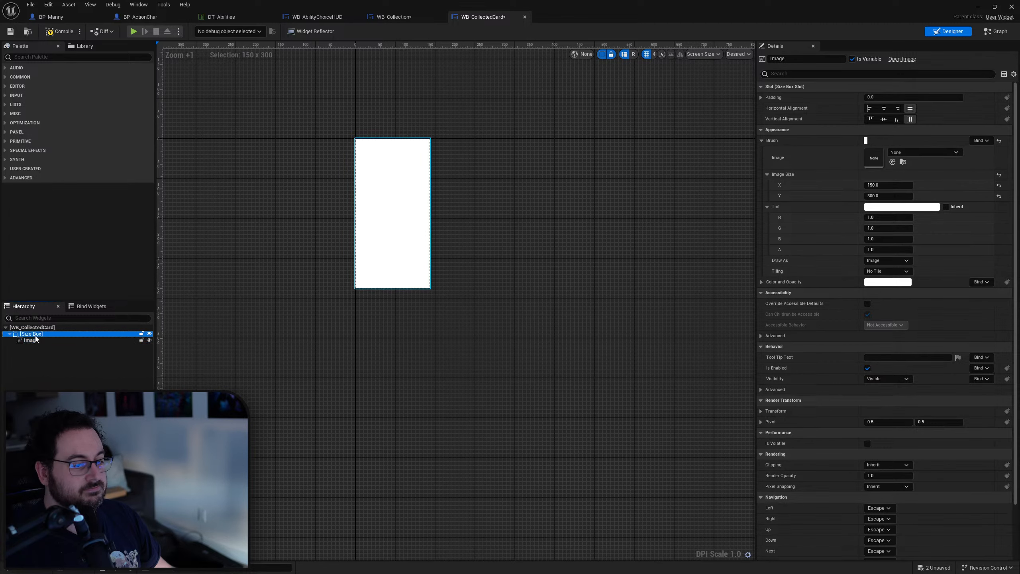
left_click(767, 98)
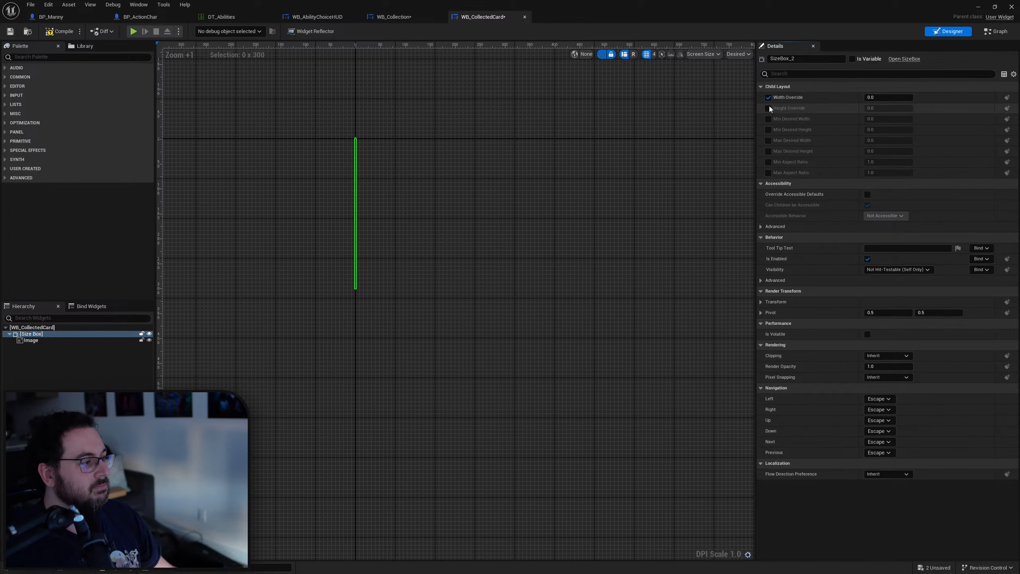
left_click(767, 108)
left_click(884, 99)
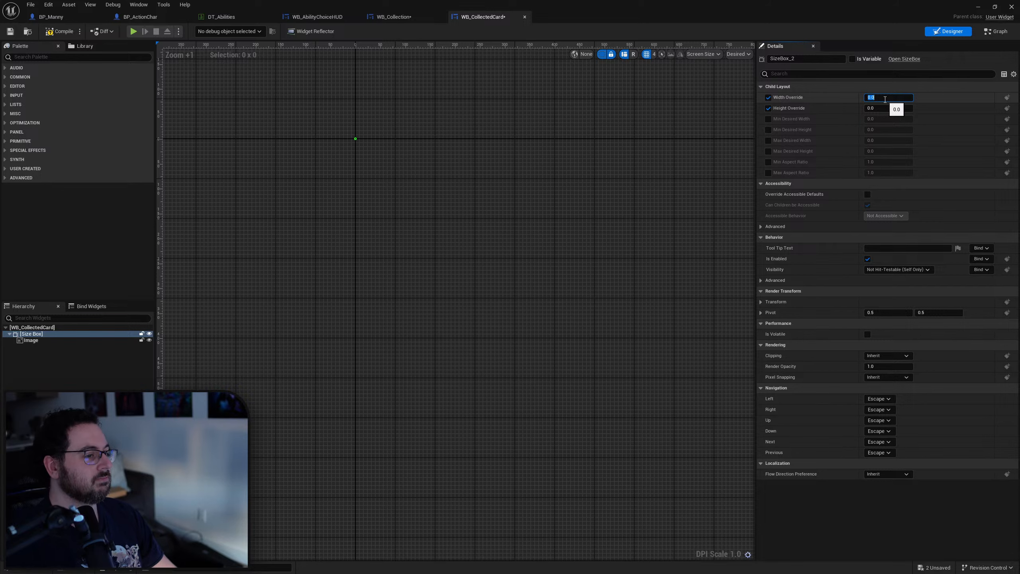
left_click(767, 108)
left_click(45, 354)
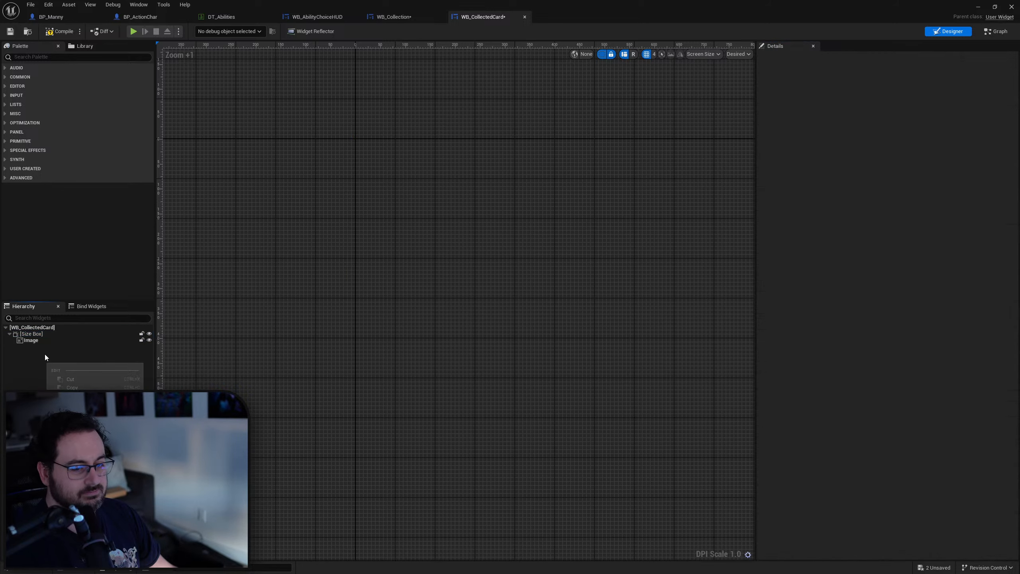
key("ctrl+z")
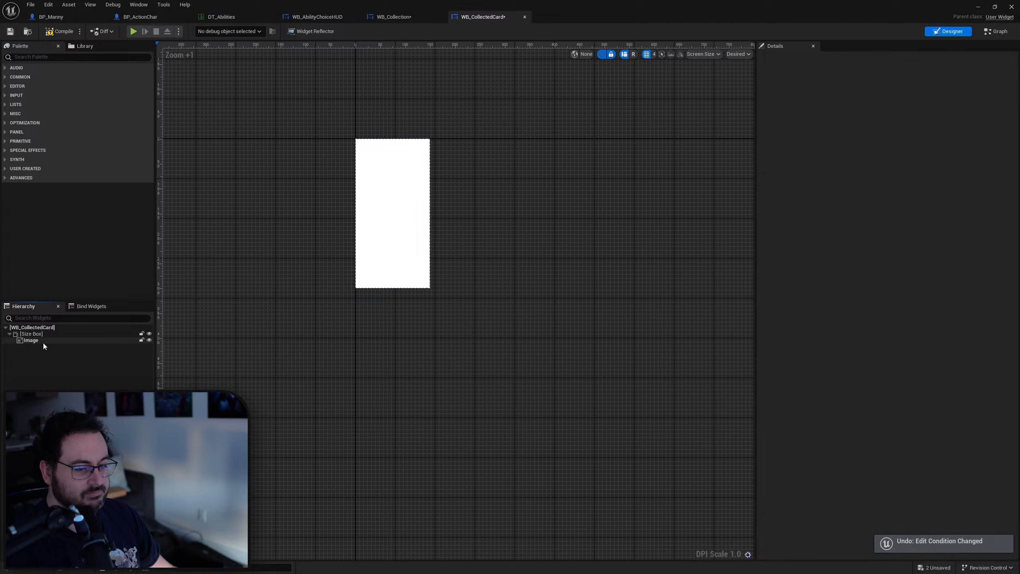
Replace the Image in WB_CollectedCard's hierarchy with a Canvas Panel.
left_click(35, 336)
right_click(35, 337)
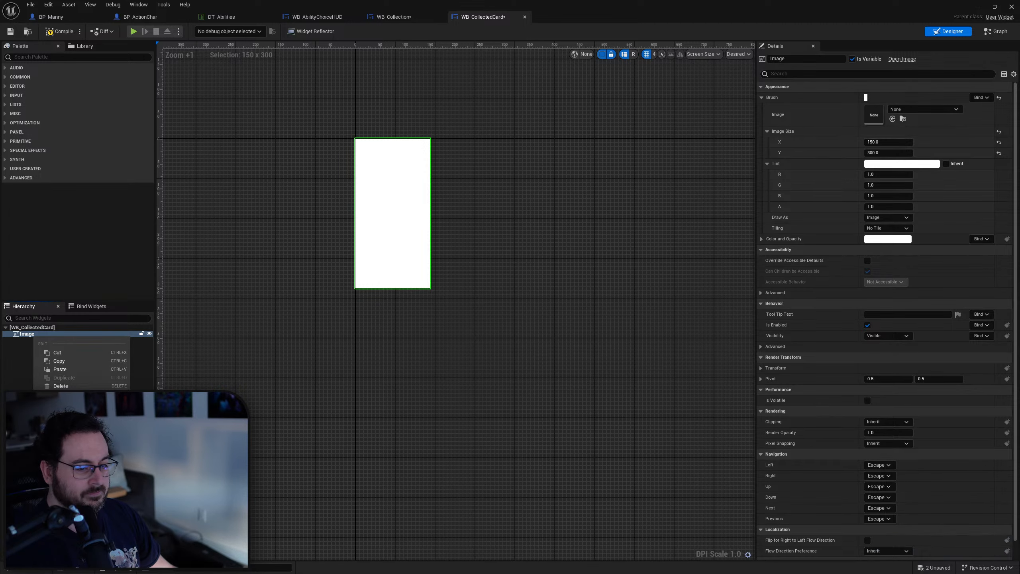
left_click(156, 431)
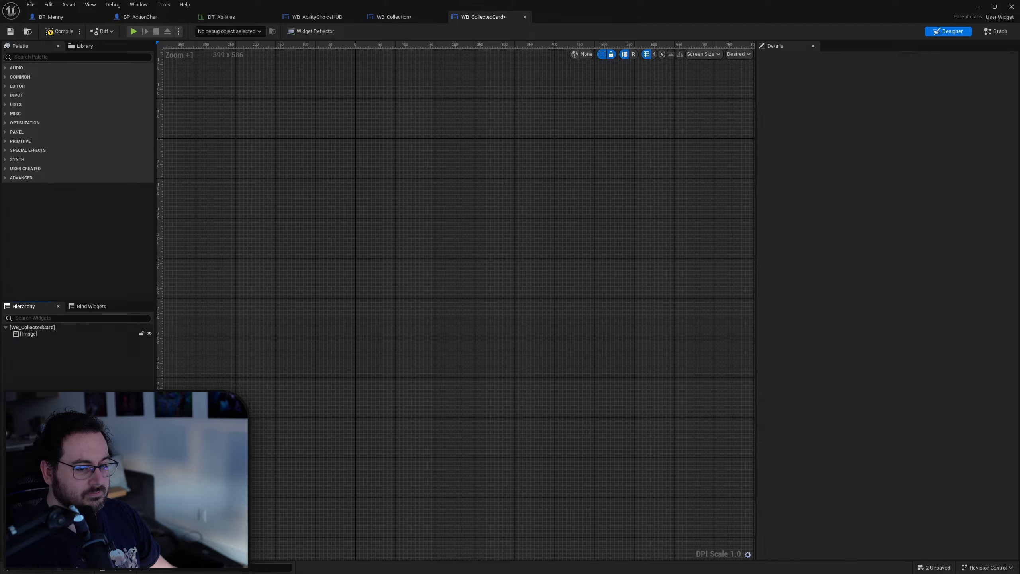
left_click(35, 336)
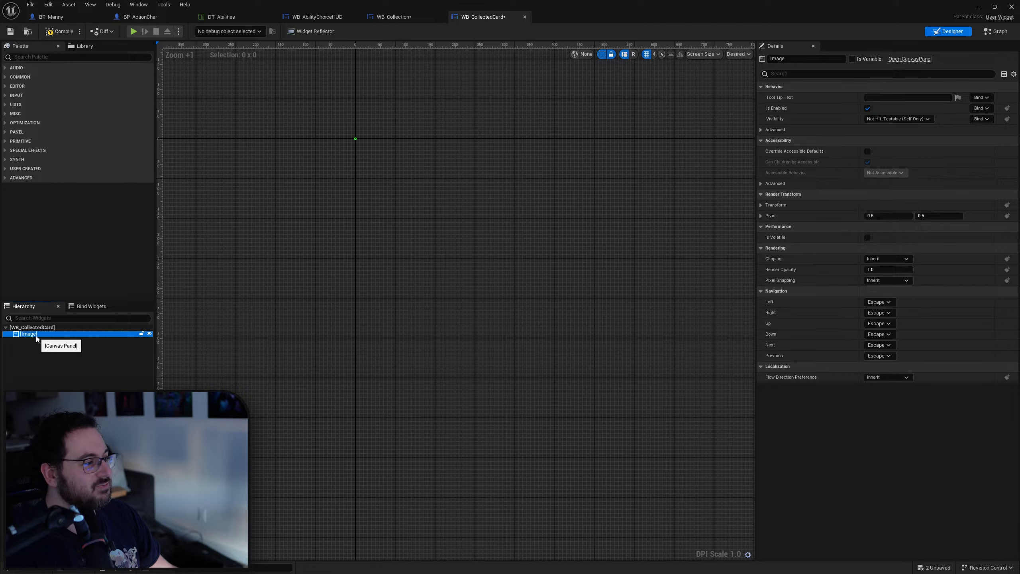
left_click(45, 352)
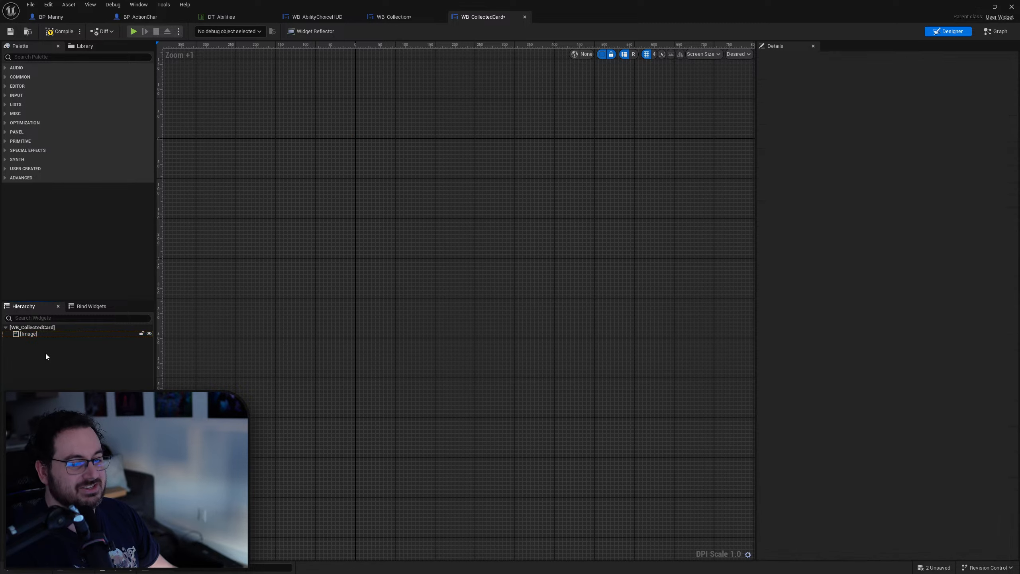
Undo the replacement of the Image with a Canvas Panel in WB_CollectedCard.
left_click(35, 334)
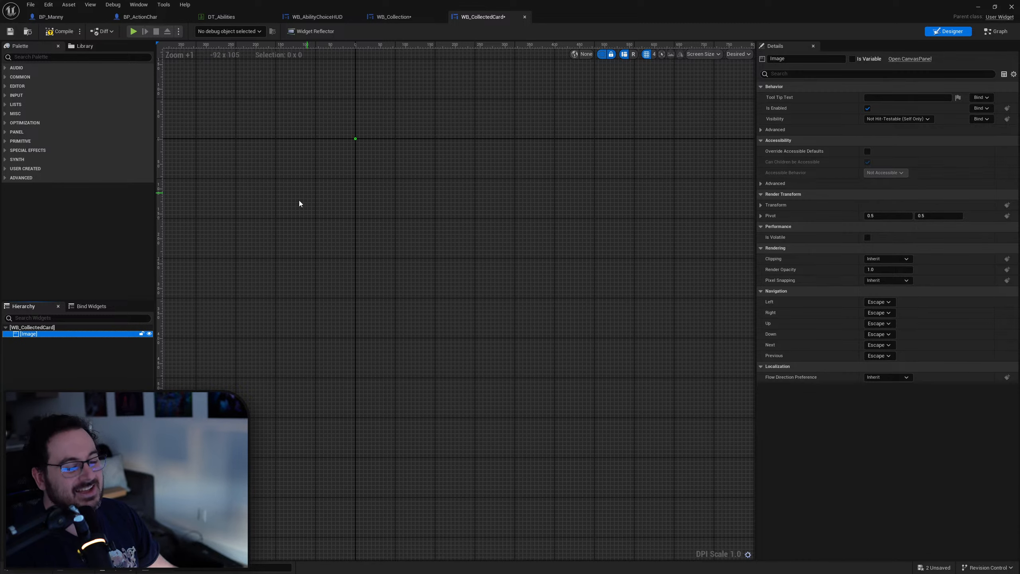
left_click(142, 402)
key("ctrl+z")
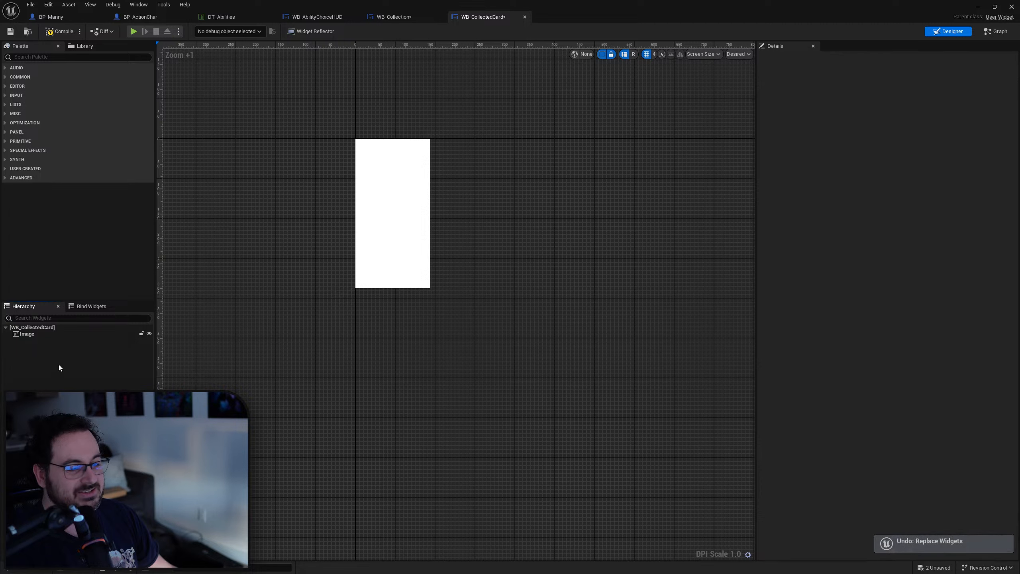
right_click(38, 335)
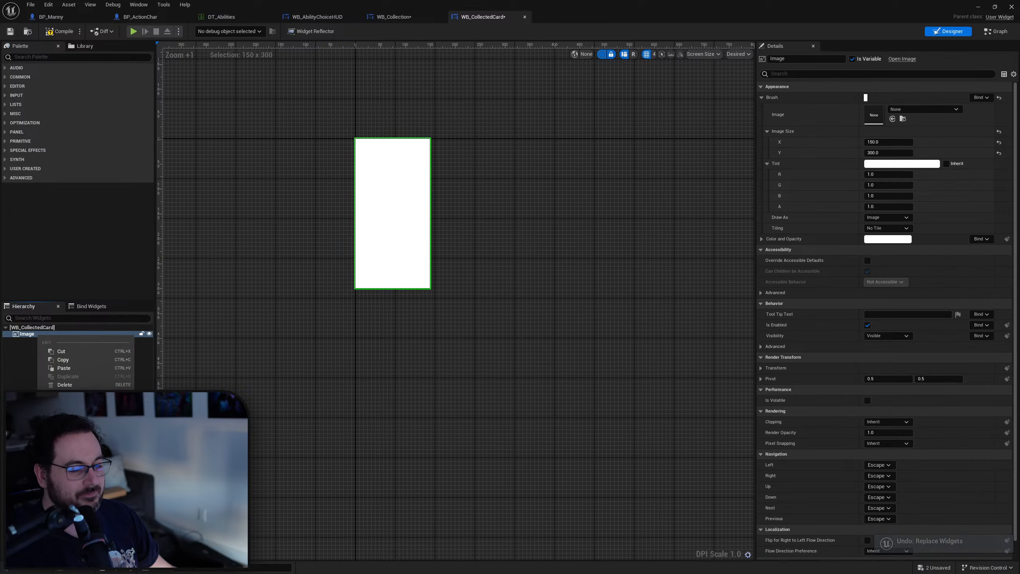
mouse_move(81, 401)
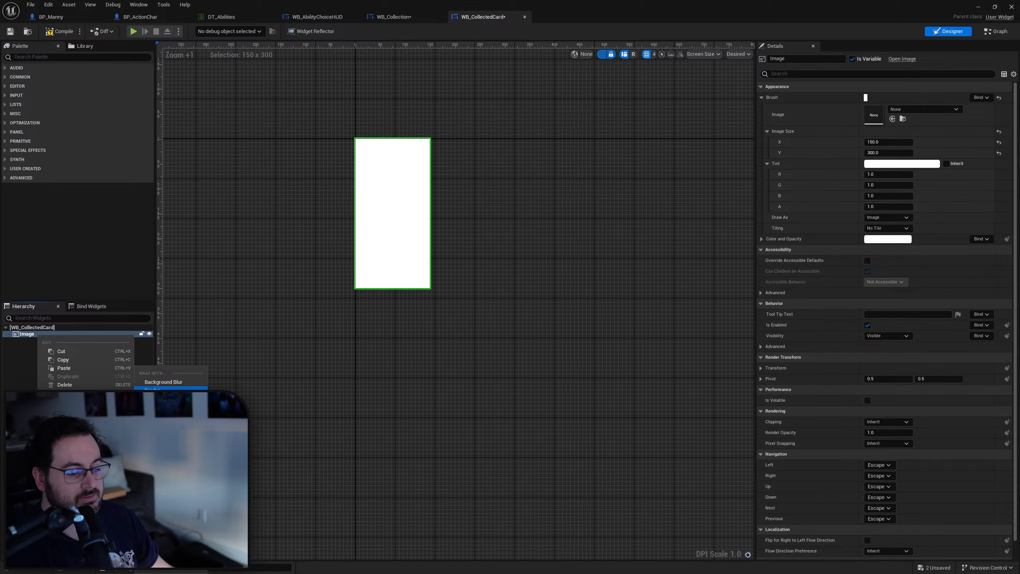
left_click(25, 361)
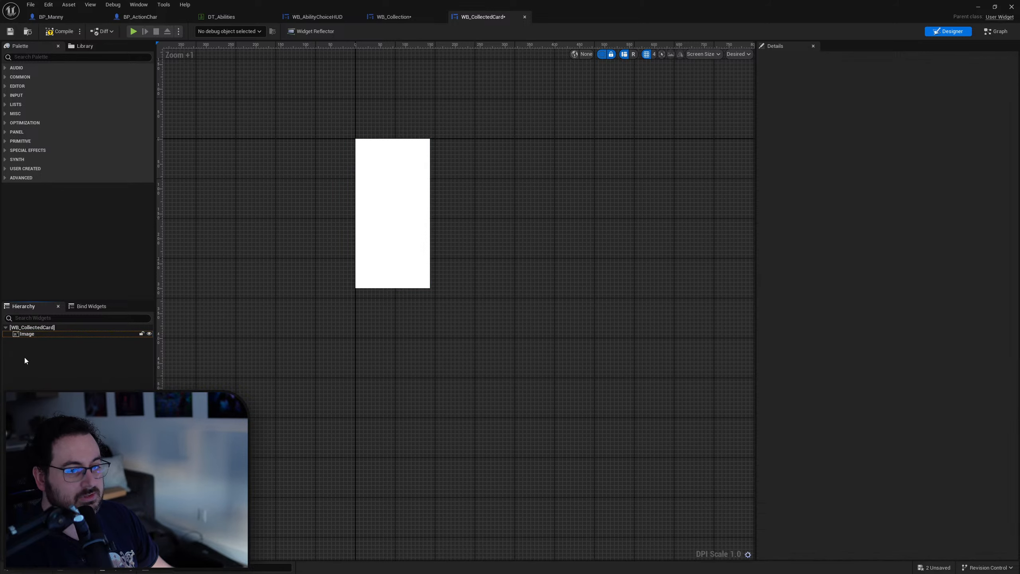
Search the widget palette for "ima" and try to add a second Image onto the existing one in the hierarchy.
left_click(54, 57)
type("ima")
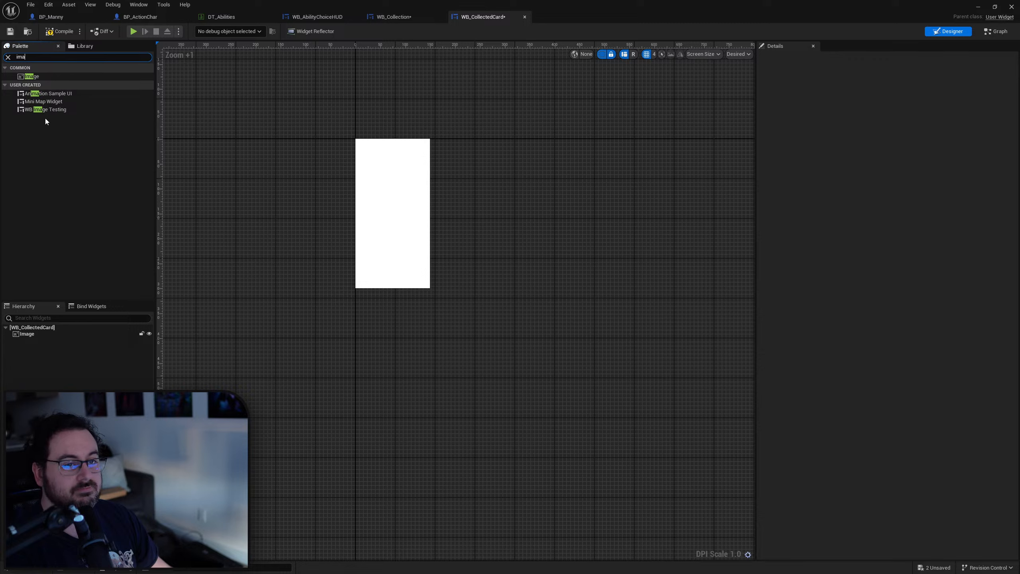
left_click_drag(33, 76, 29, 334)
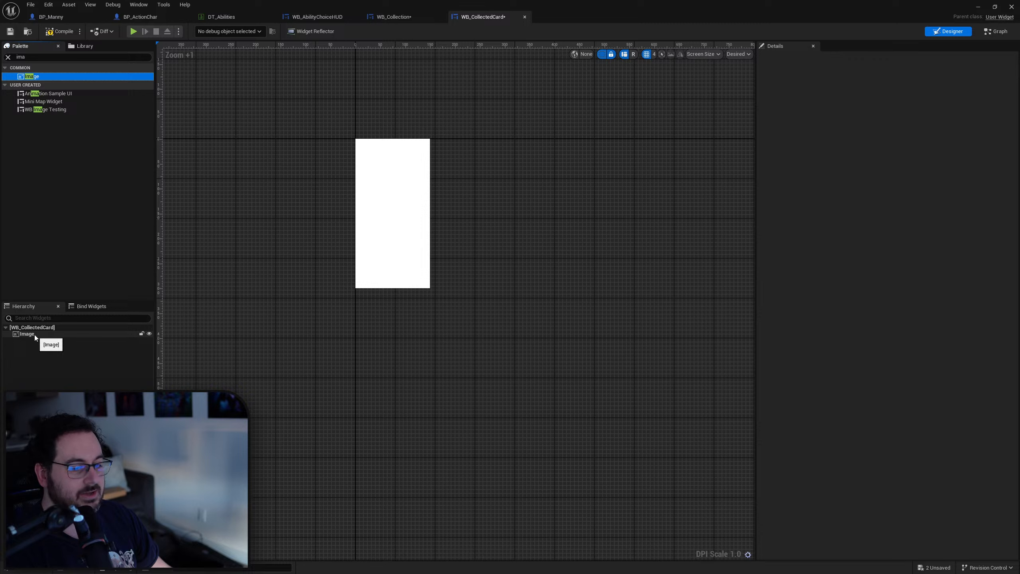
Wrap the Image with a Canvas Panel and set its slot size to 150 by 300.
right_click(34, 335)
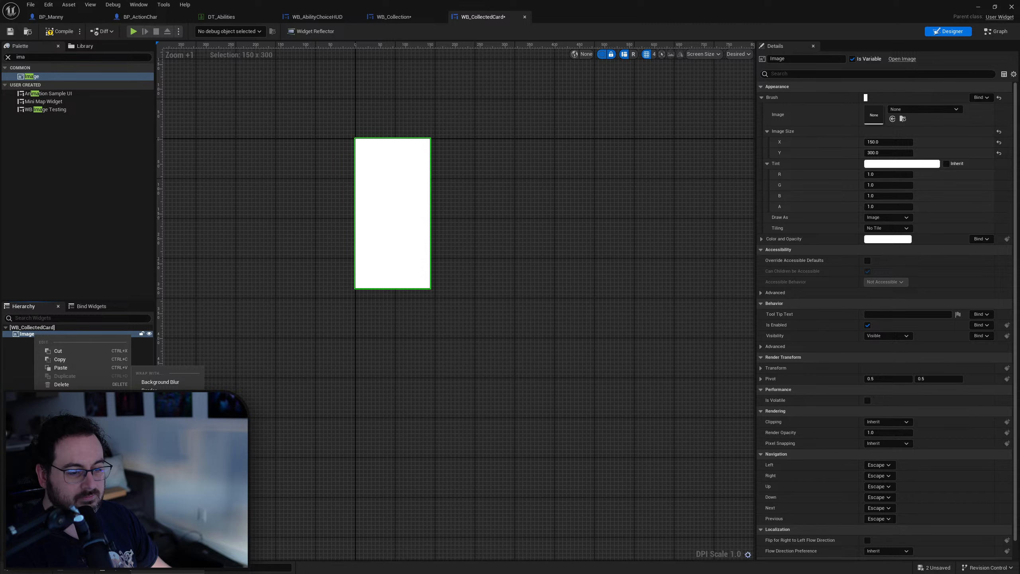
left_click(156, 406)
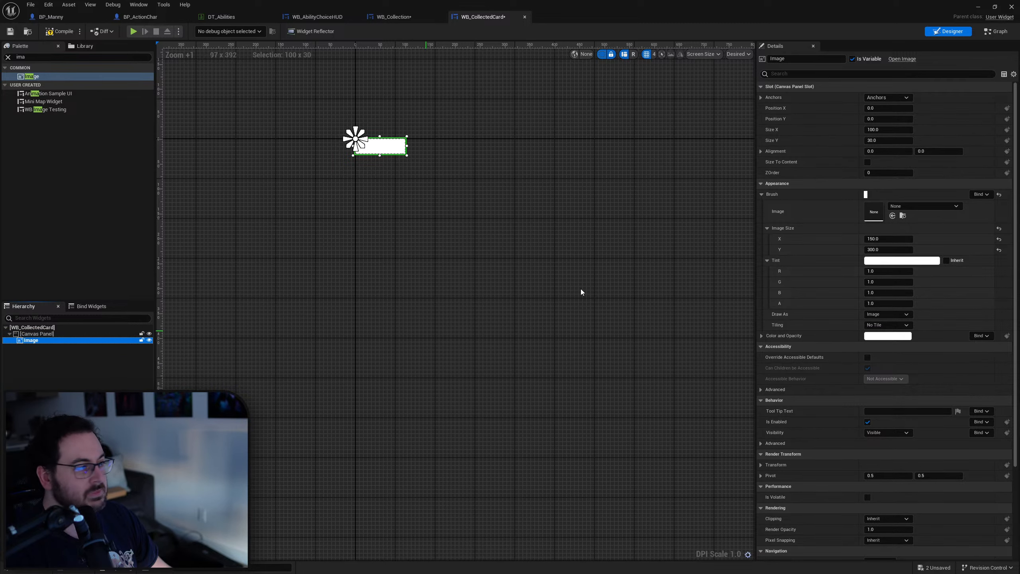
left_click(883, 140)
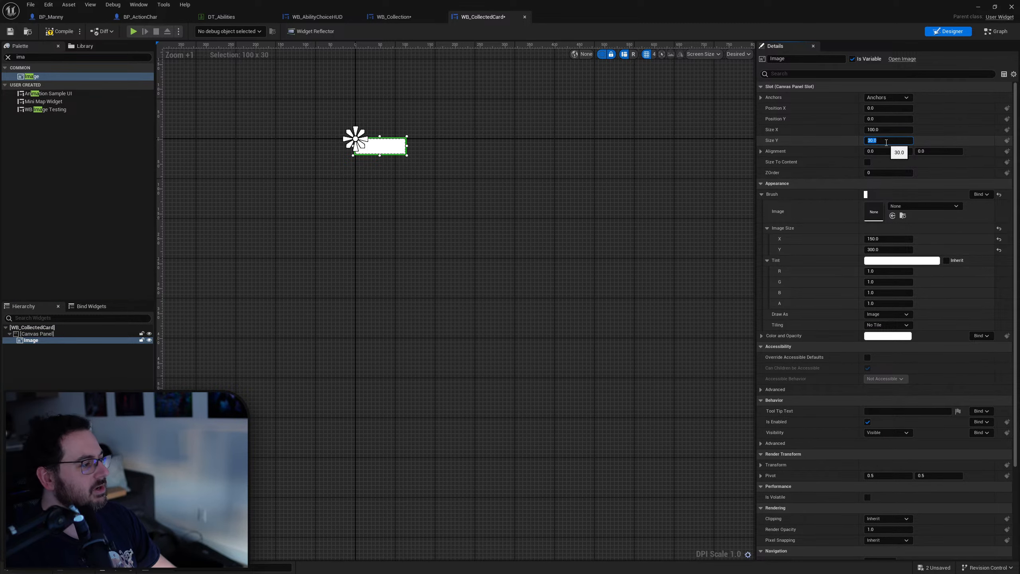
key("shift+Tab")
type("150")
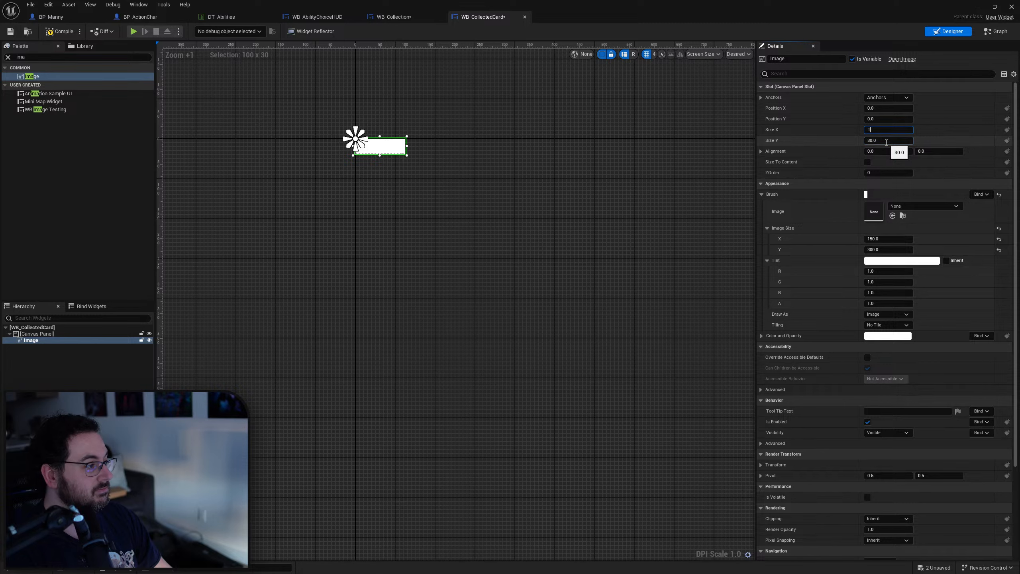
key("Tab")
type("300")
key("Return")
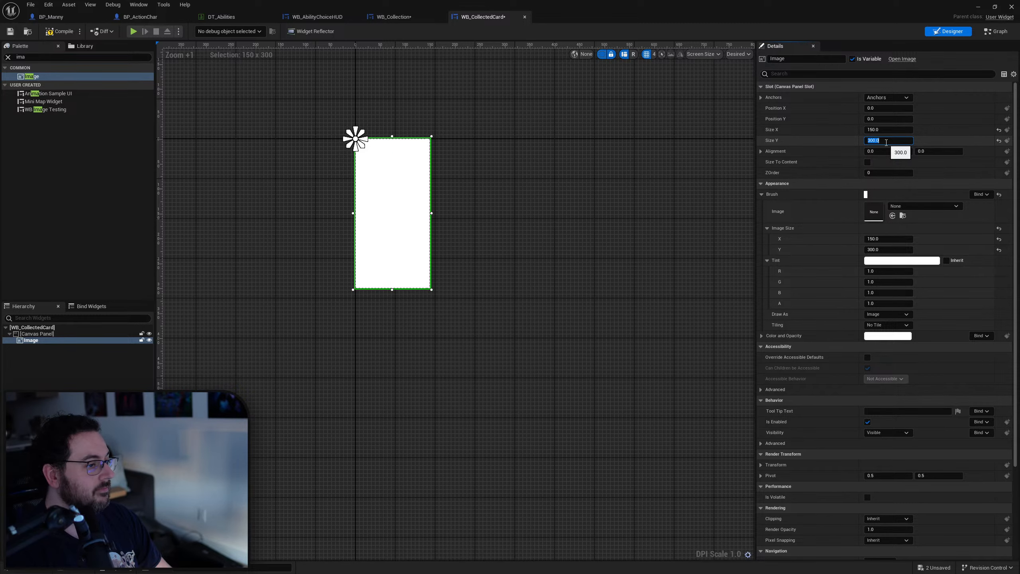
left_click(56, 357)
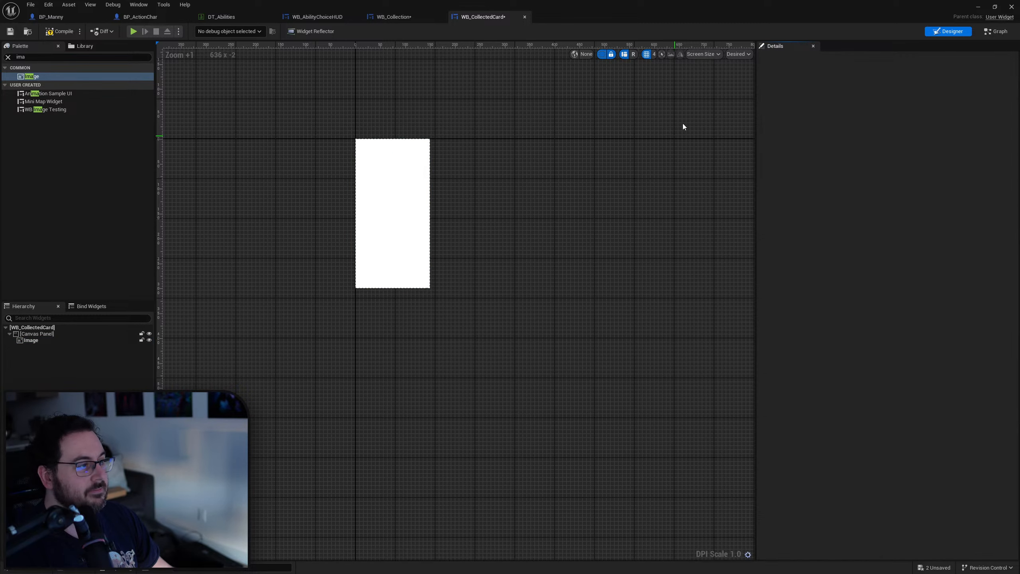
Add a second Image inside the Canvas Panel and set its slot size to 200 by 400.
left_click(51, 341)
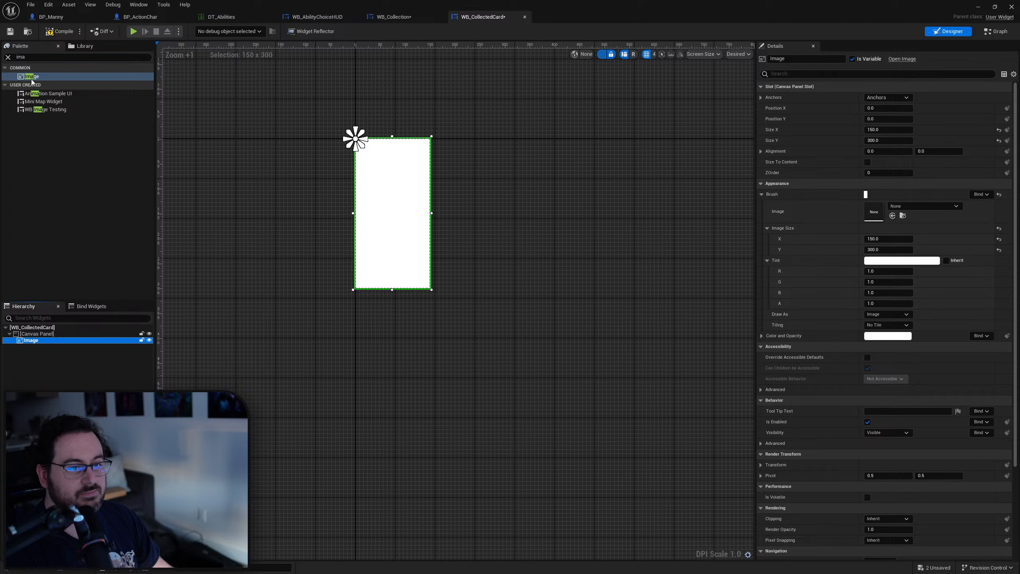
left_click_drag(32, 77, 49, 348)
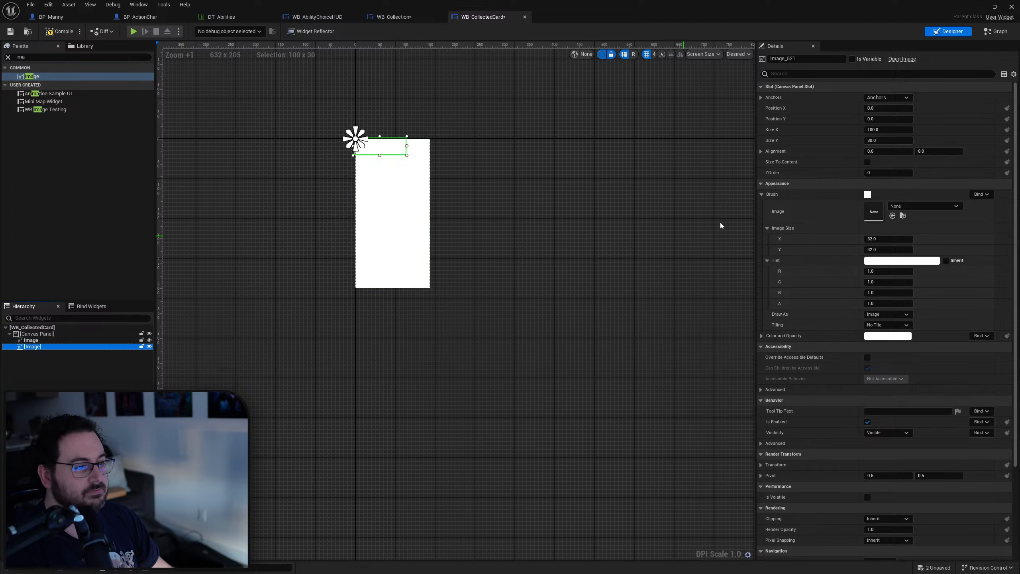
left_click(894, 130)
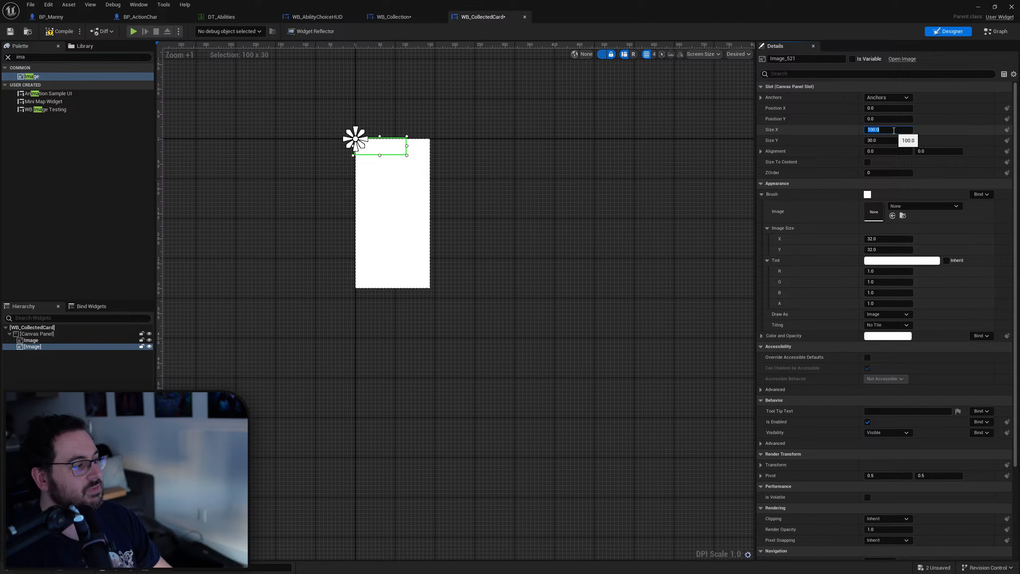
type("200")
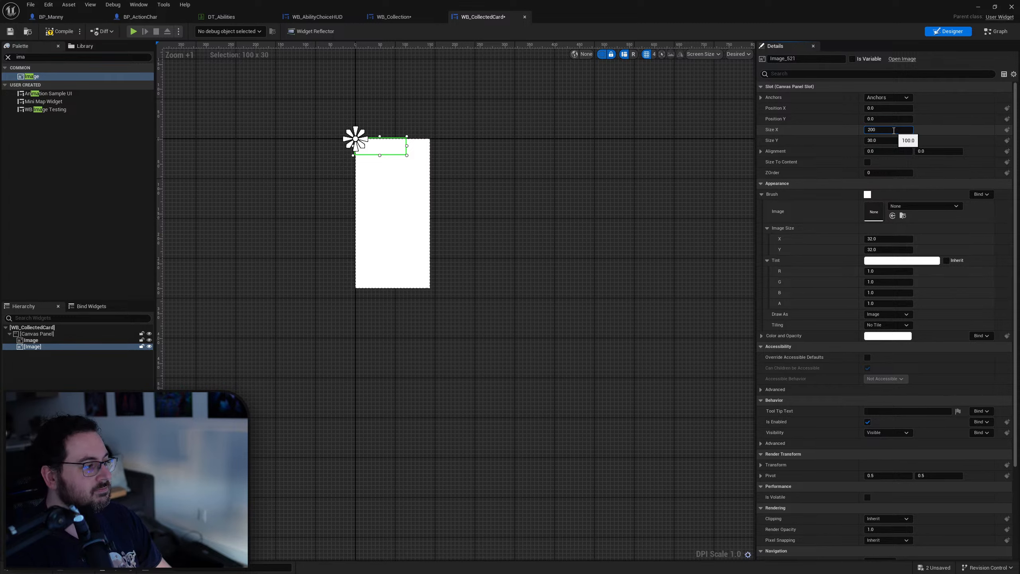
key("Tab")
type("400")
key("Return")
Resize the second Image to 170 wide and 320 high, trying a width of 150 first.
left_click(893, 130)
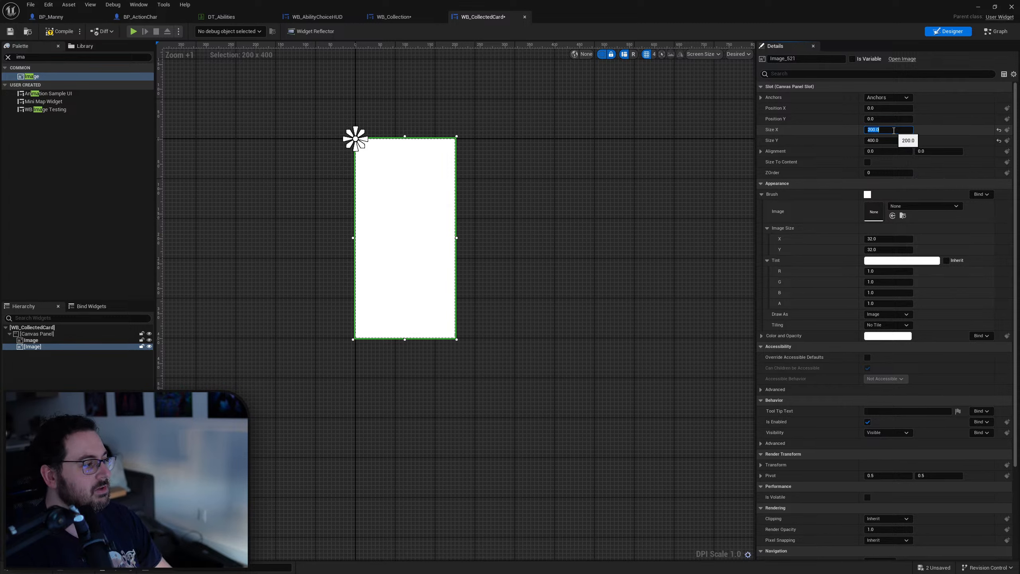
type("150")
key("Tab")
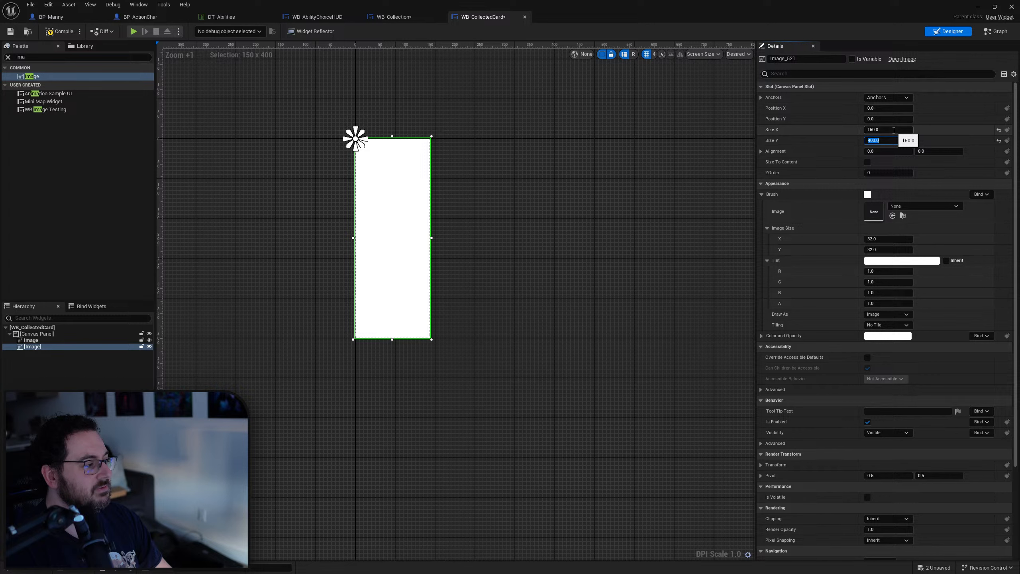
left_click(893, 129)
type("160")
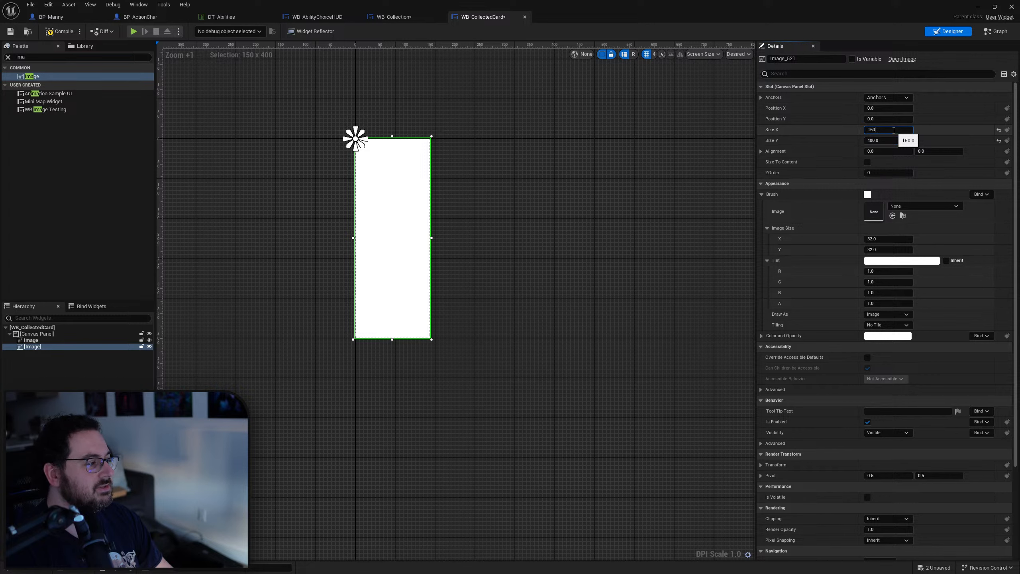
key("BackSpace")
key("BackSpace")
type("70")
key("Tab")
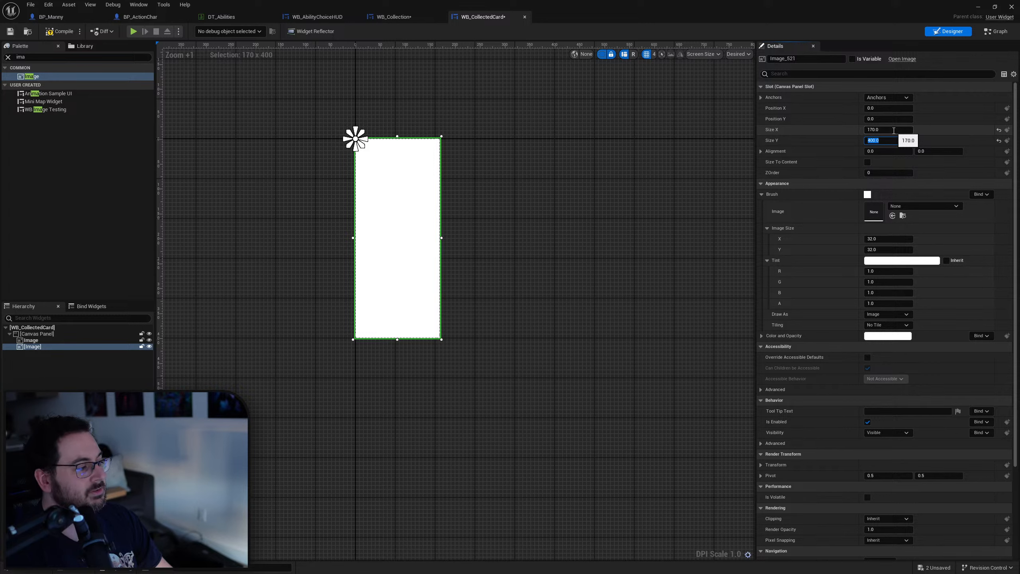
type("320")
key("Return")
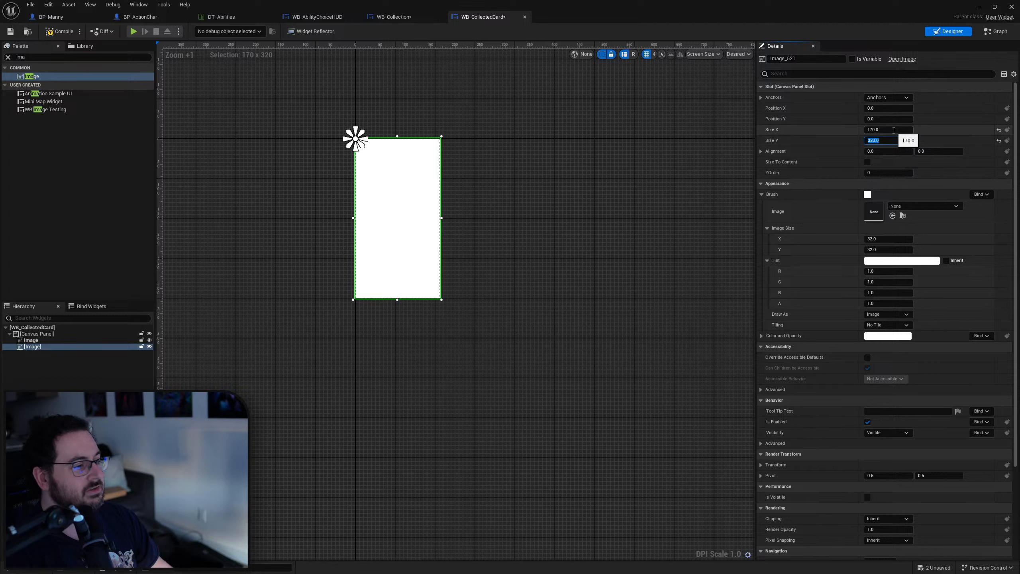
Change the second Image's brush tint to black.
left_click(872, 196)
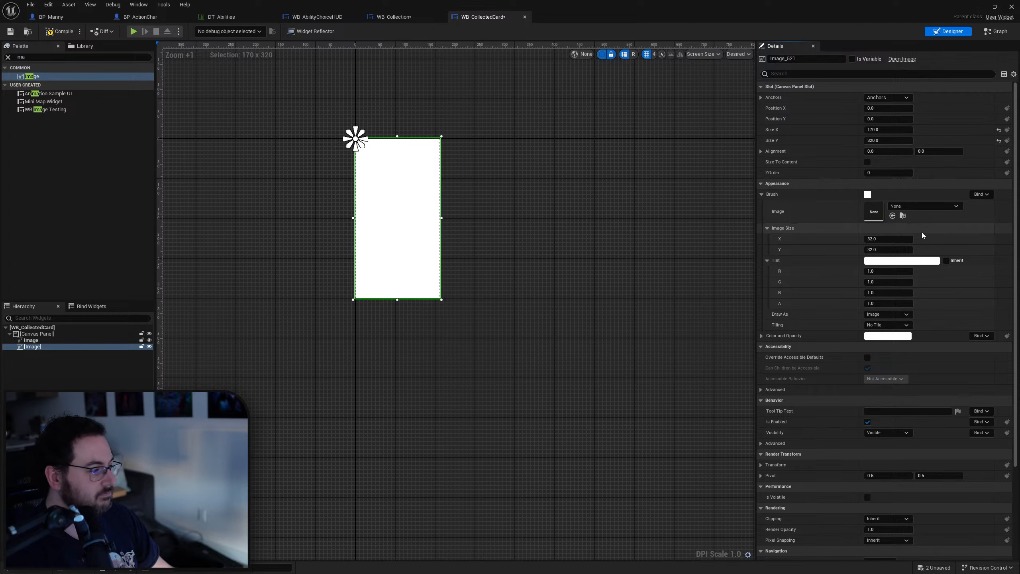
left_click(899, 261)
left_click_drag(846, 319, 846, 370)
left_click(846, 461)
Move the white Image in front of the black one and set its position to X 10, Y 10.
left_click_drag(30, 340, 40, 348)
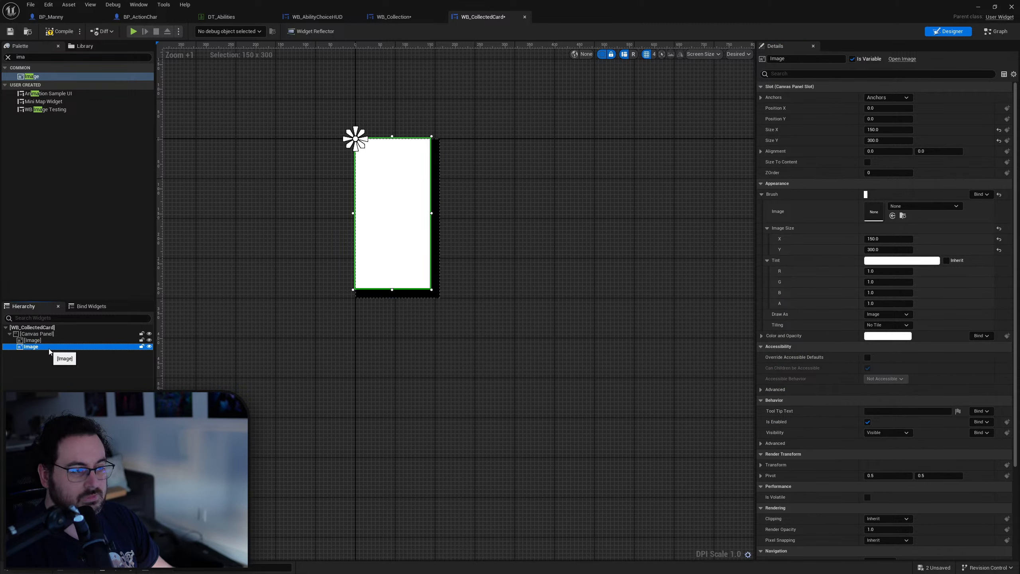
left_click(882, 109)
type("10")
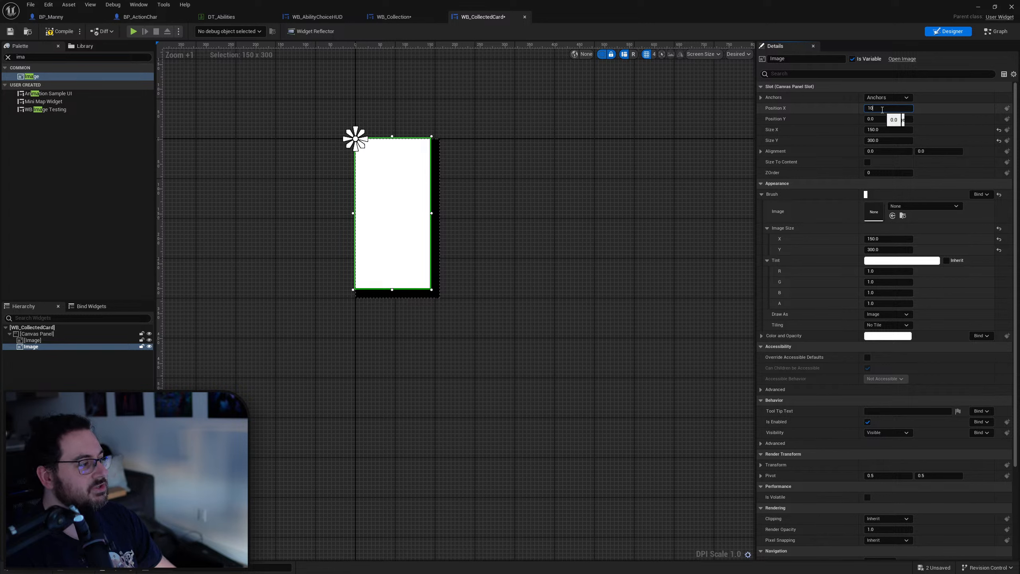
key("Tab")
type("10")
key("Return")
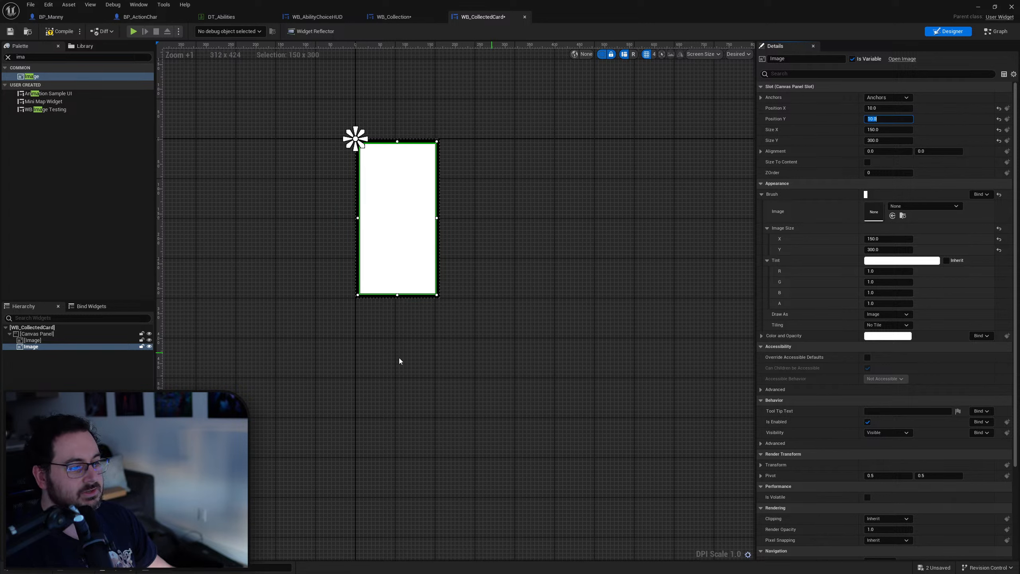
Make the black background Image fully transparent by setting its tint alpha to 0.
left_click(59, 339)
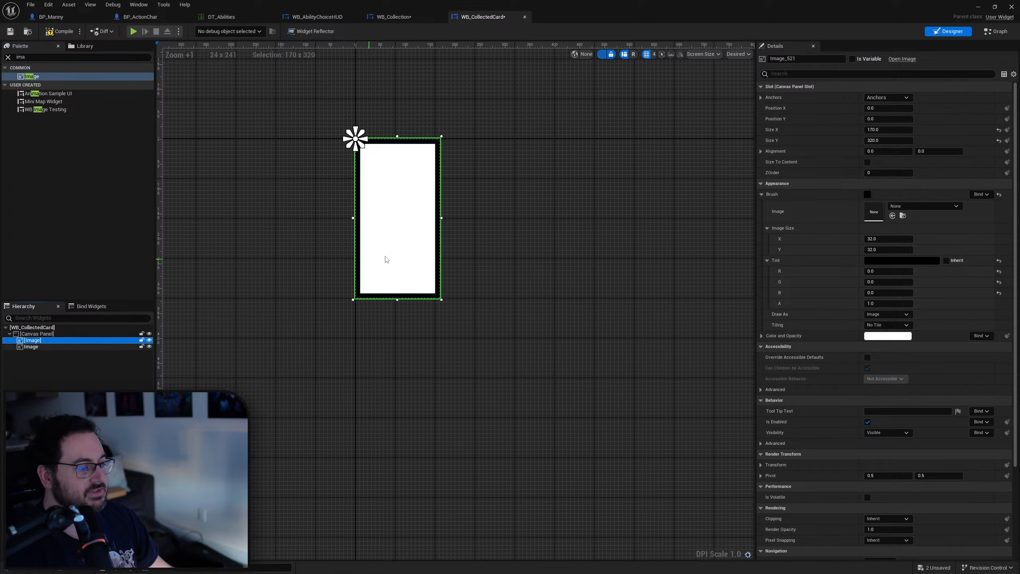
left_click(924, 260)
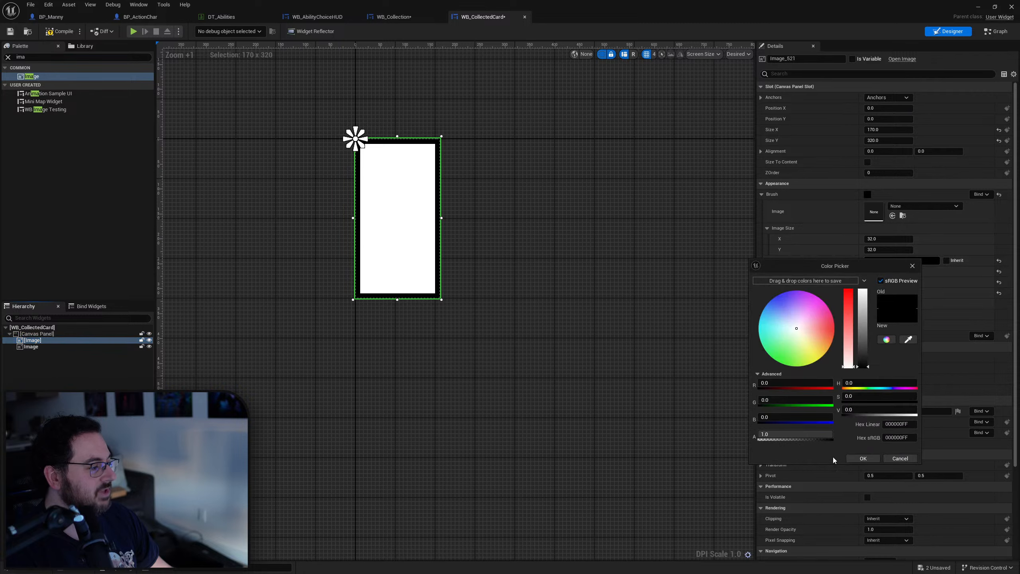
left_click_drag(794, 435, 758, 435)
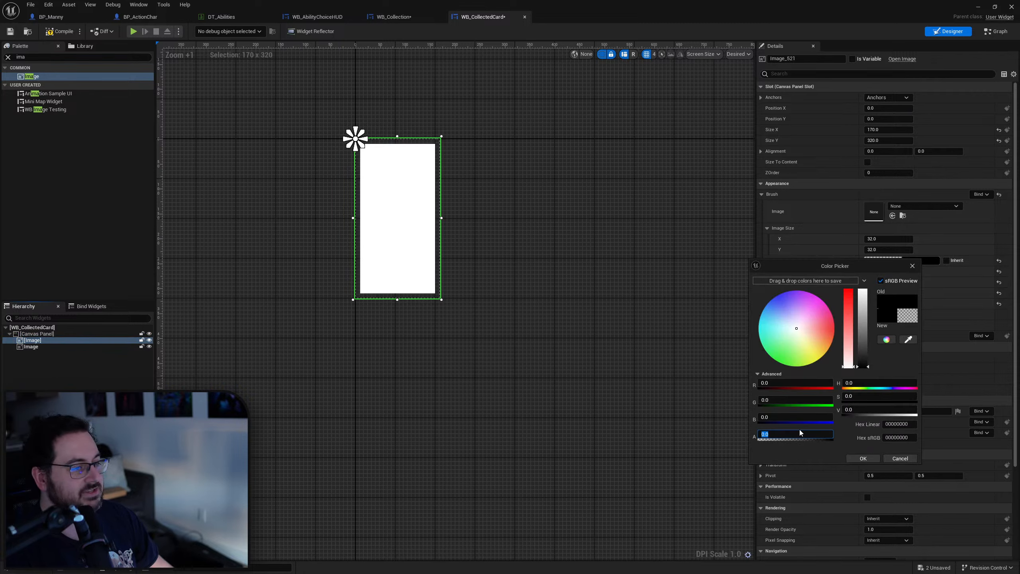
left_click(863, 458)
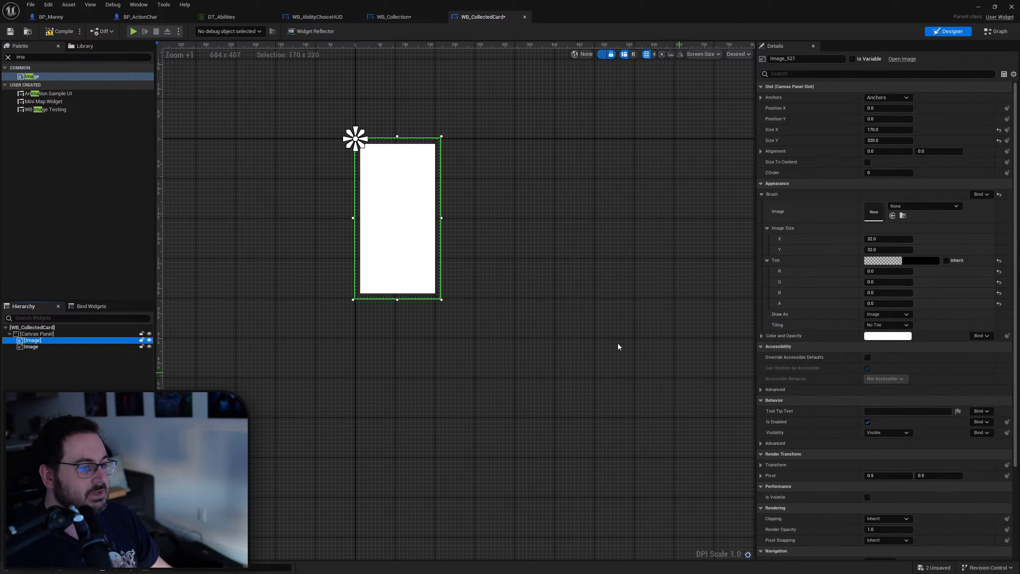
Compile WB_CollectedCard and inspect the card spacing in WB_Collection's grid.
left_click(68, 32)
left_click(403, 19)
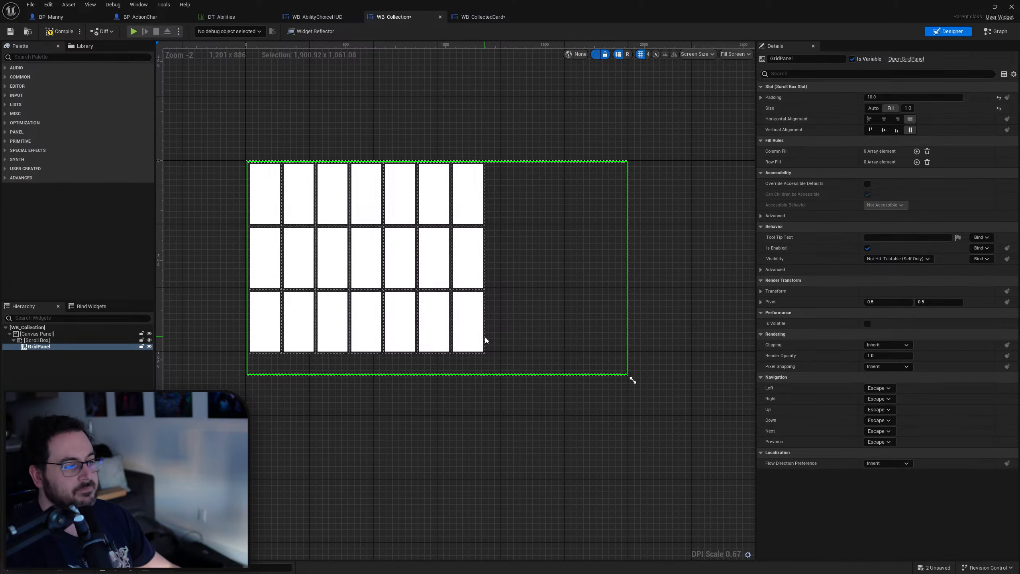
scroll(544, 416, "up", 2)
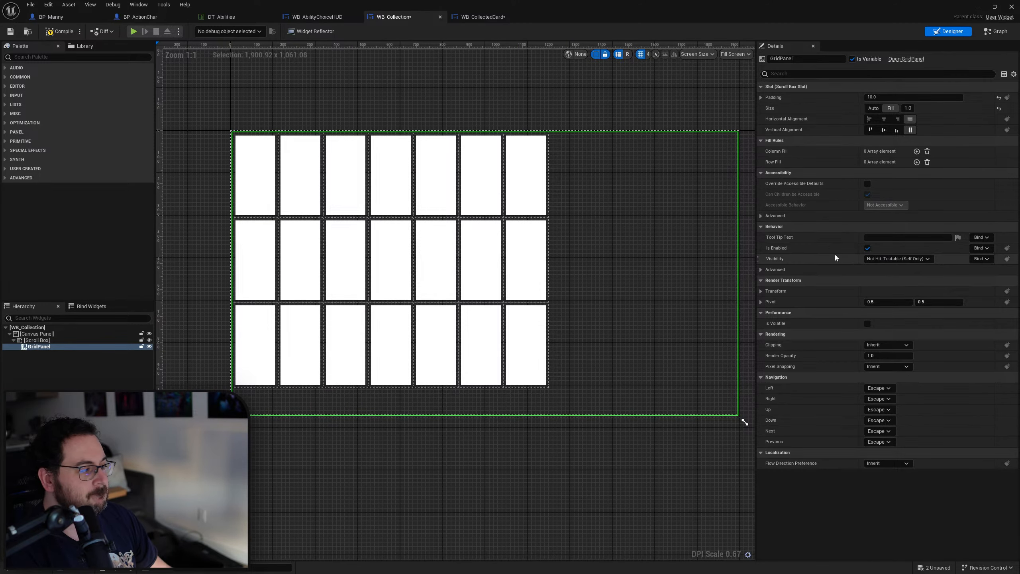
Try a Column Fill entry of 1.0 on the GridPanel, and clear the Column Fill array again.
left_click(917, 152)
left_click(880, 161)
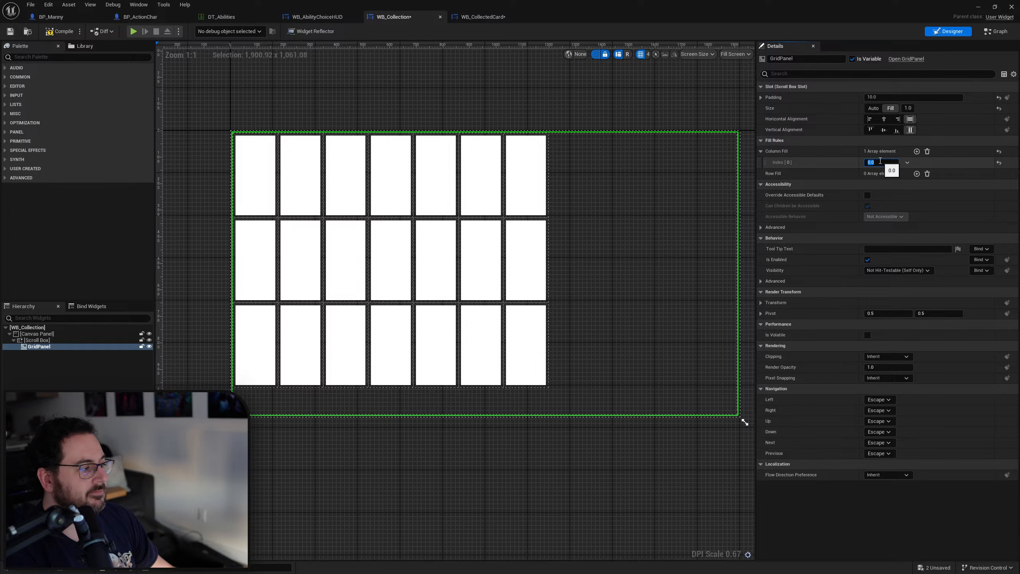
type("0.1")
key("Return")
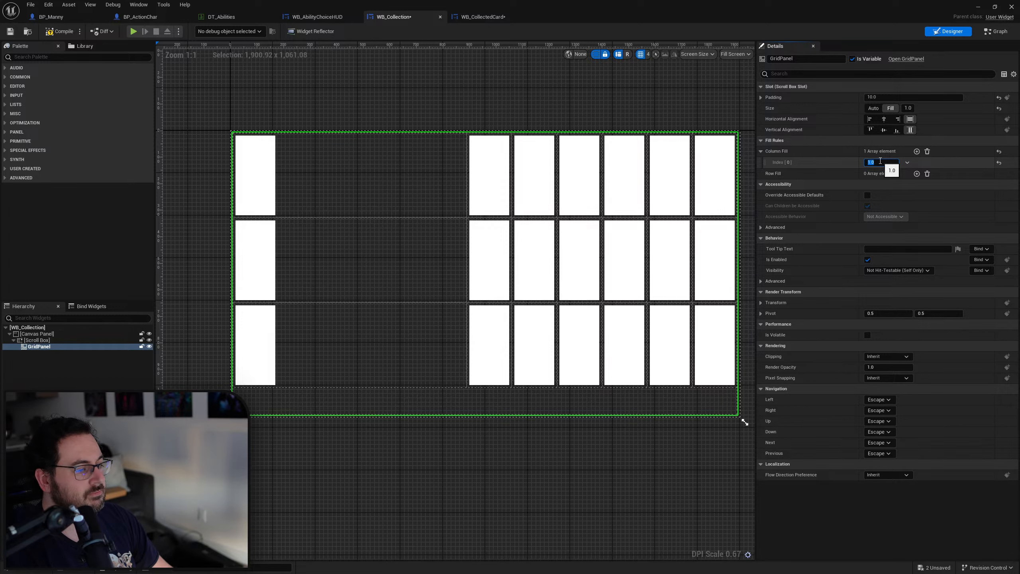
left_click(927, 151)
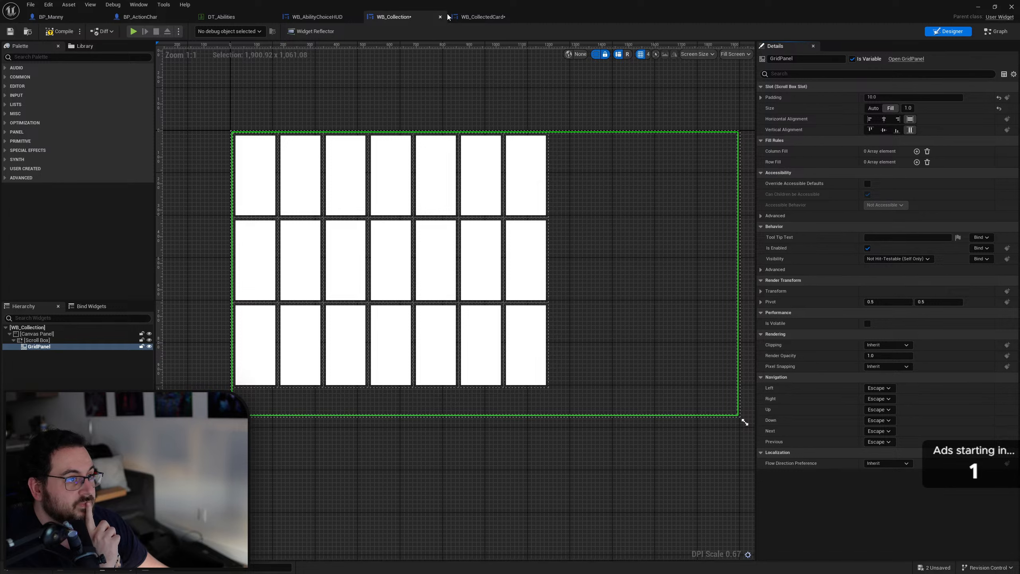
Open WB_CollectedCard and work out 1080 divided by 3 in Calculator for the card height.
left_click(484, 17)
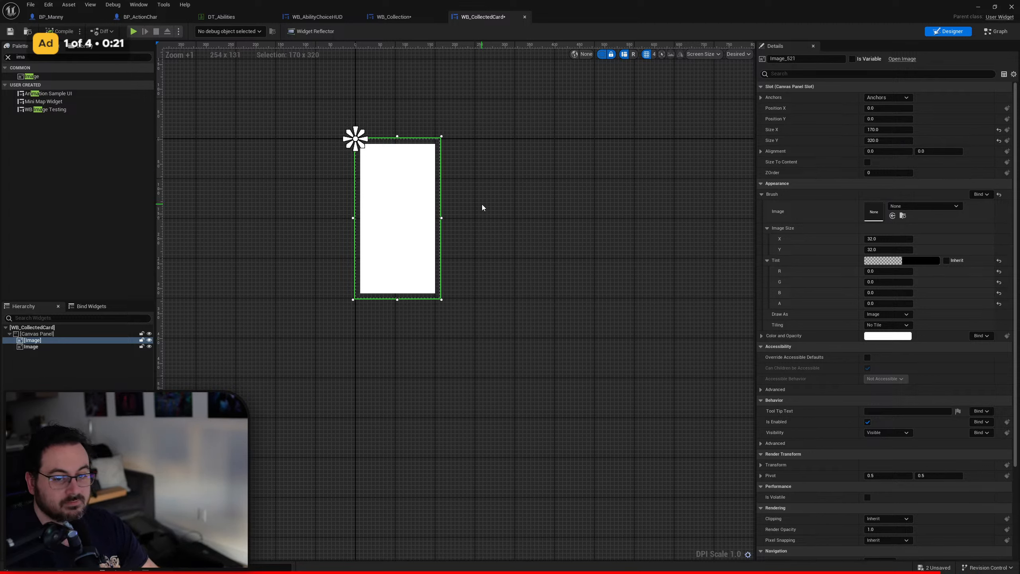
key("XF86Calculator")
type("1080*3")
key("Return")
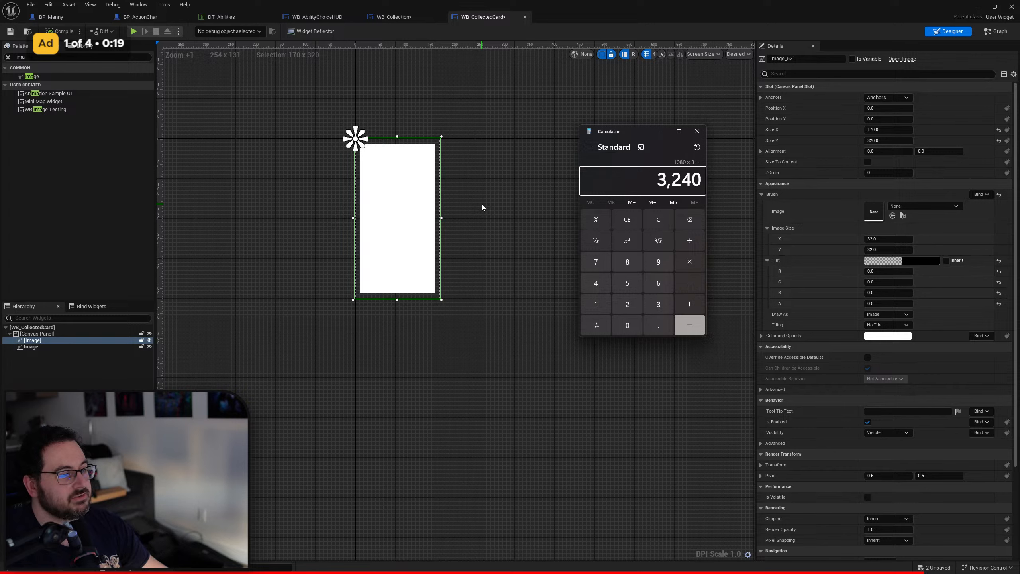
key("Escape")
type("1080*")
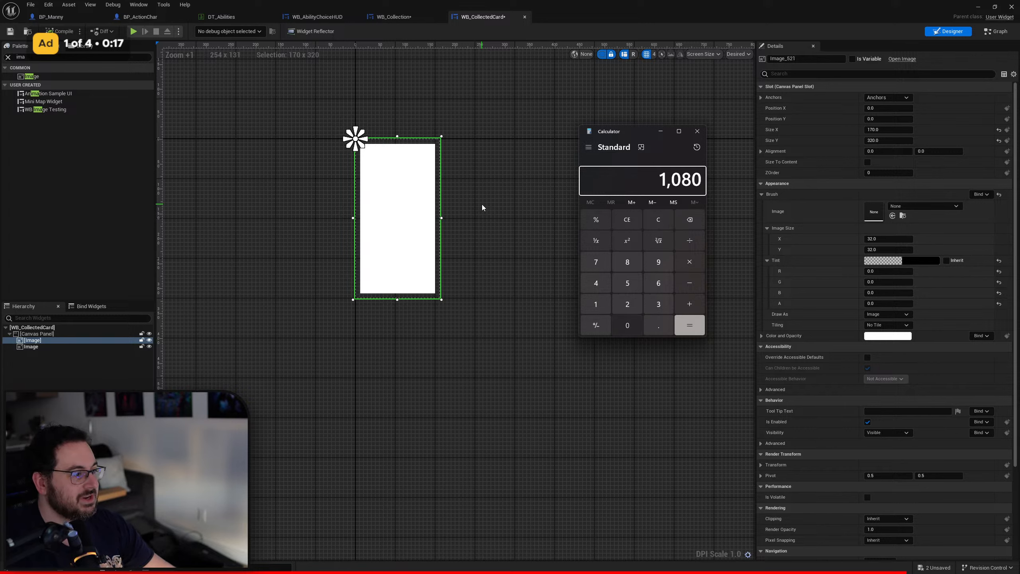
type("3")
key("Return")
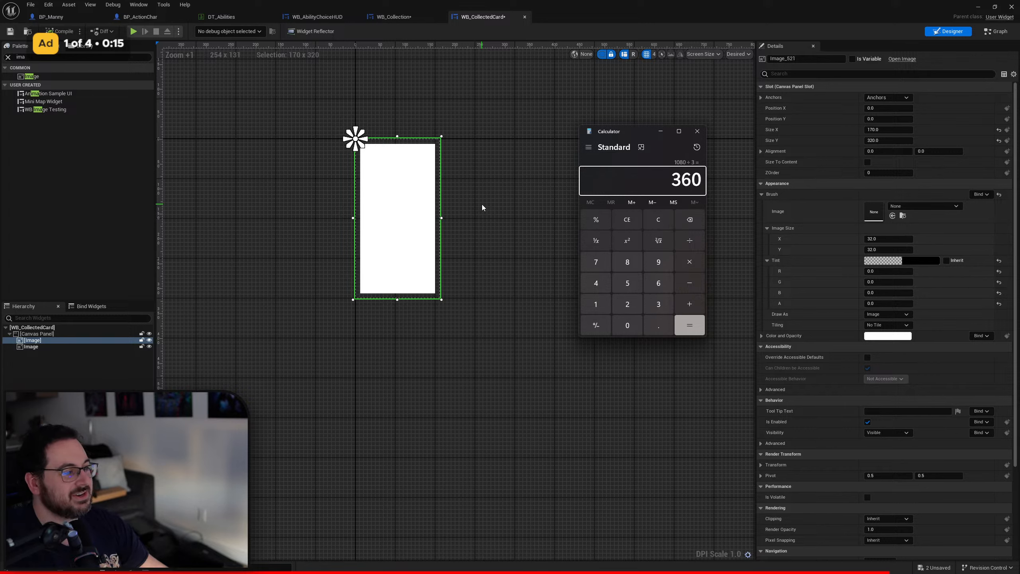
left_click(697, 131)
Set the transparent background Image's size to X 180 and Y 360.
left_click(883, 140)
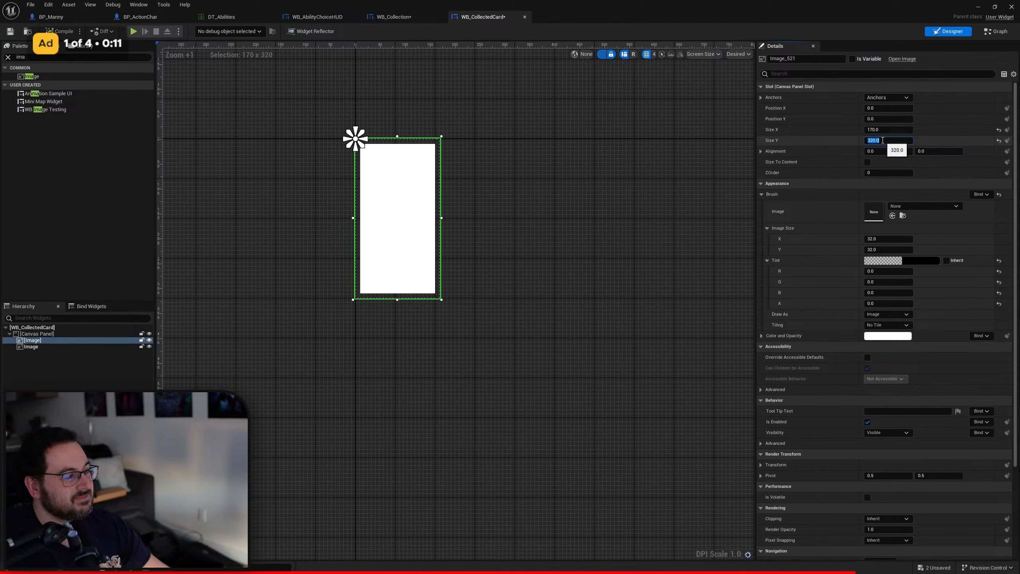
type("360")
key("Return")
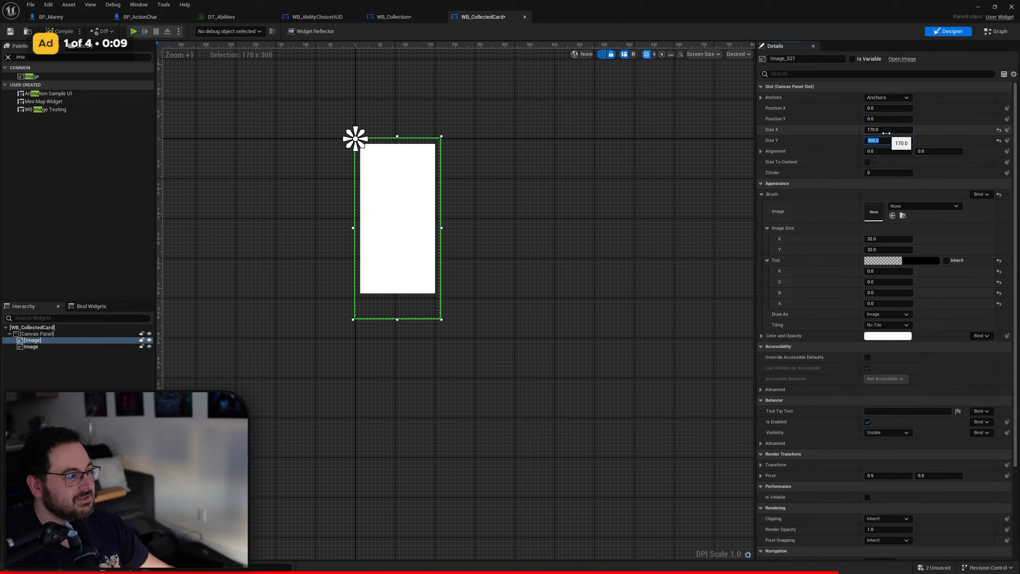
left_click(890, 130)
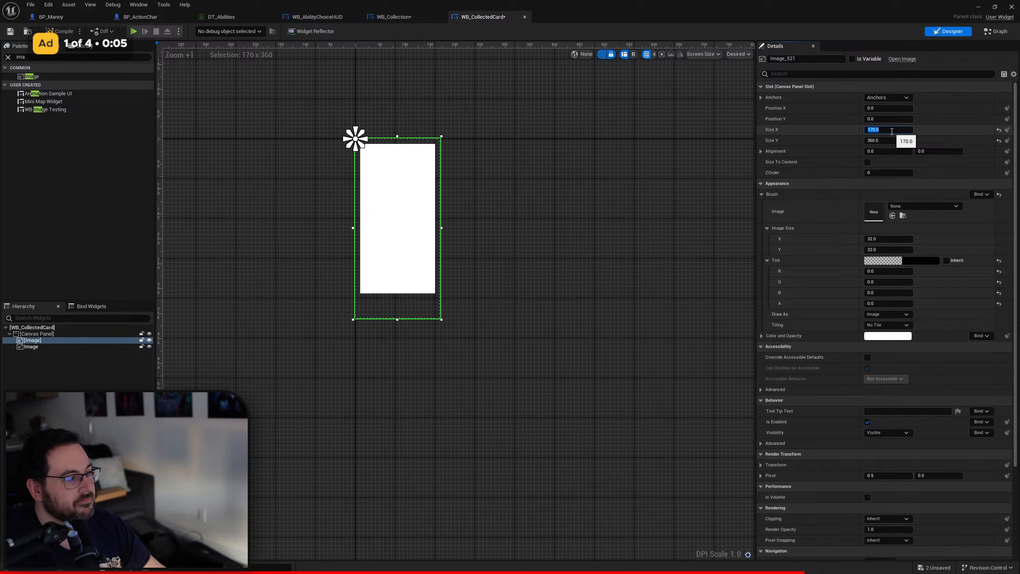
key("Return")
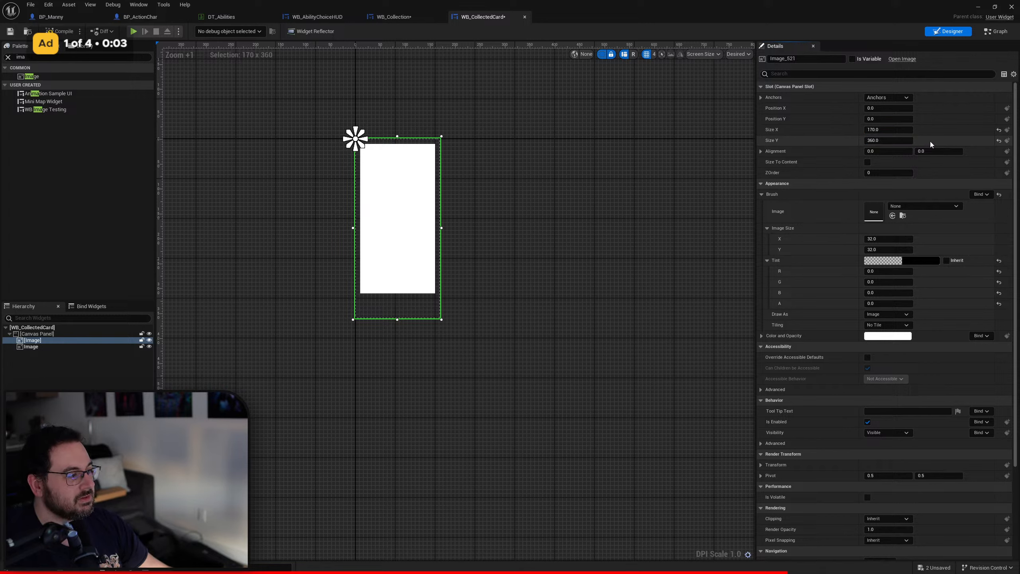
left_click(885, 131)
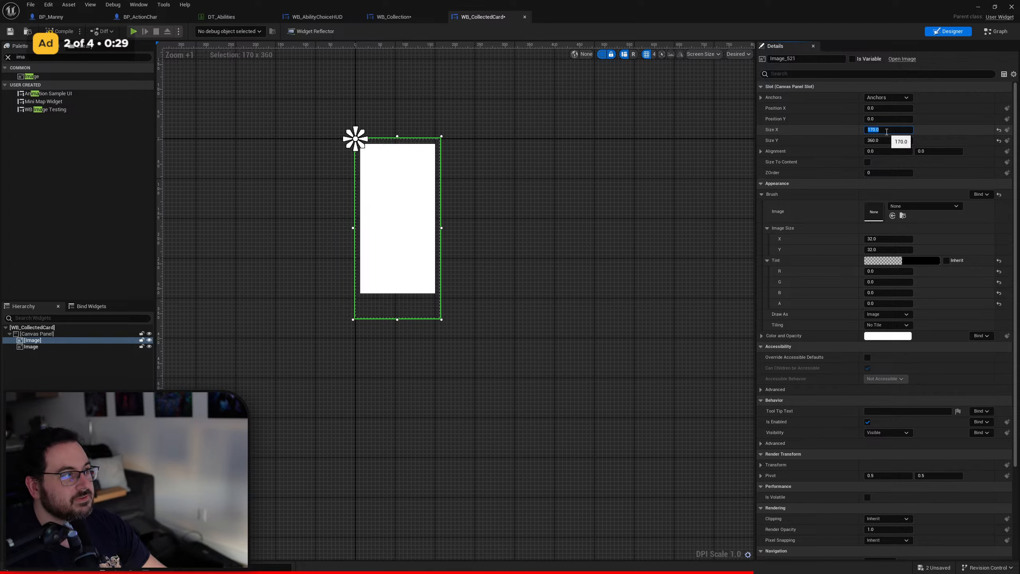
type("180")
key("Return")
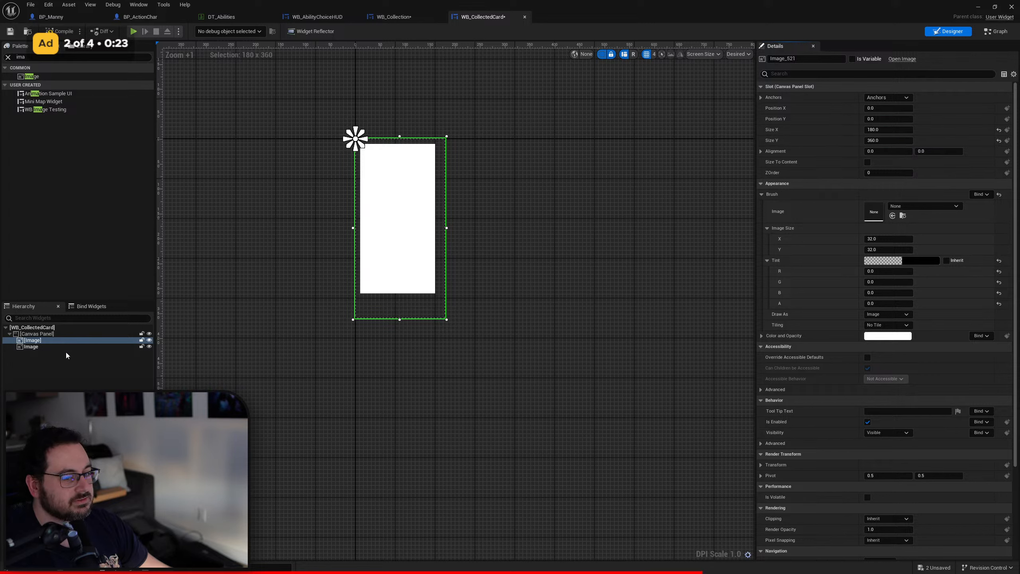
Set the white card Image's size to X 160 and Y 340.
left_click(42, 347)
left_click(879, 140)
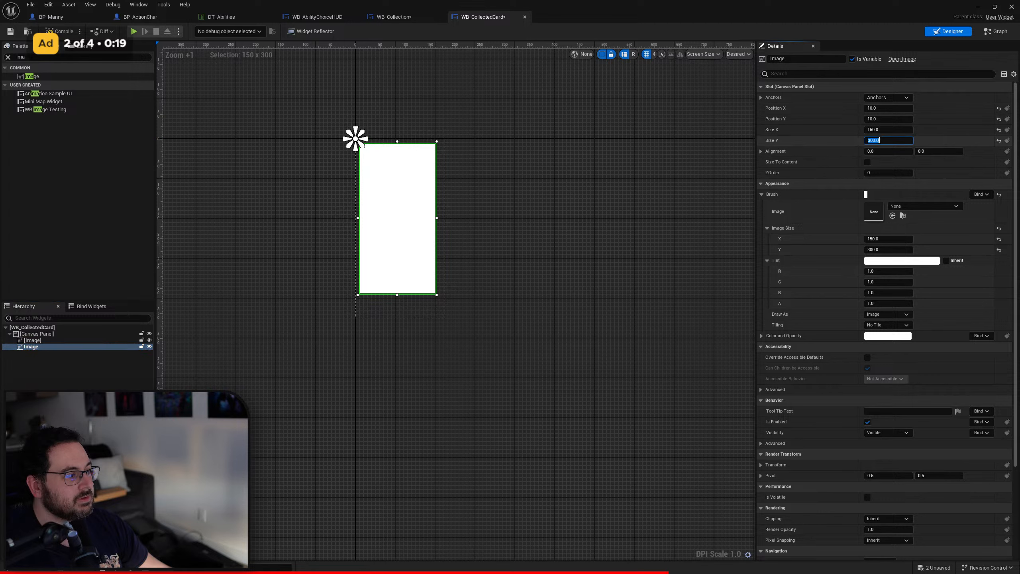
type("340")
key("shift+Tab")
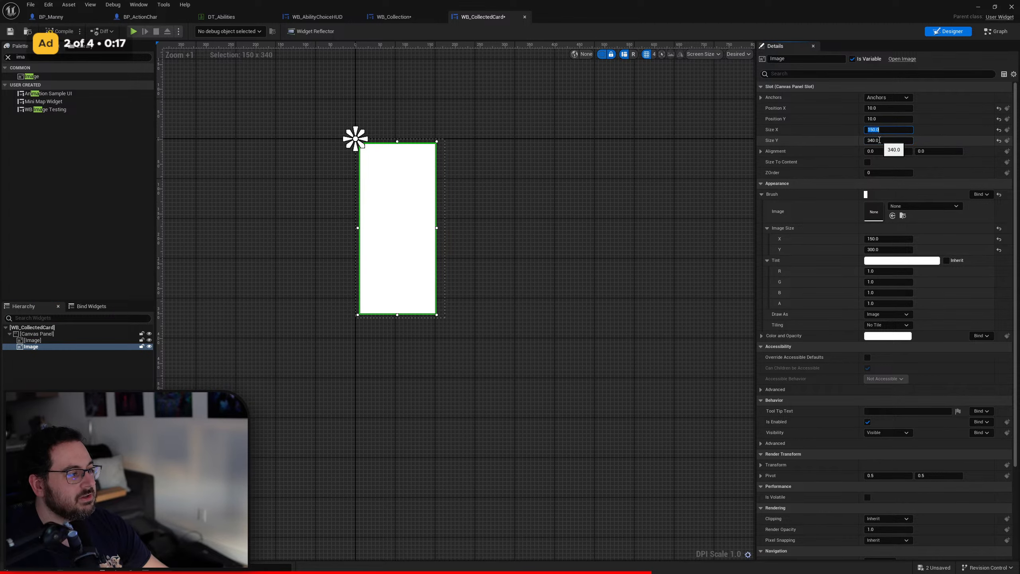
type("160")
key("Return")
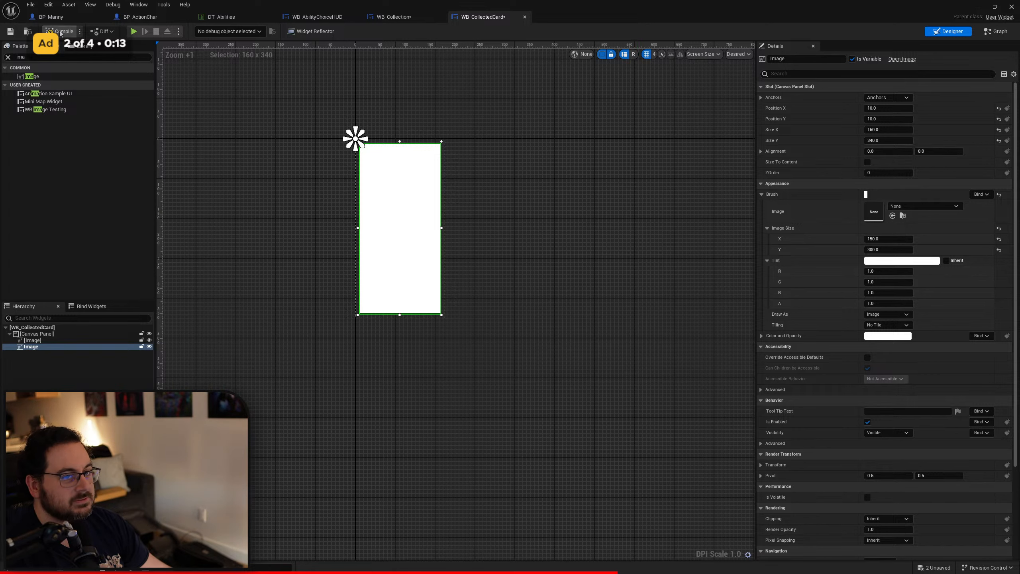
Set the padding of the GridPanel in WB_Collection to 0.
left_click(392, 16)
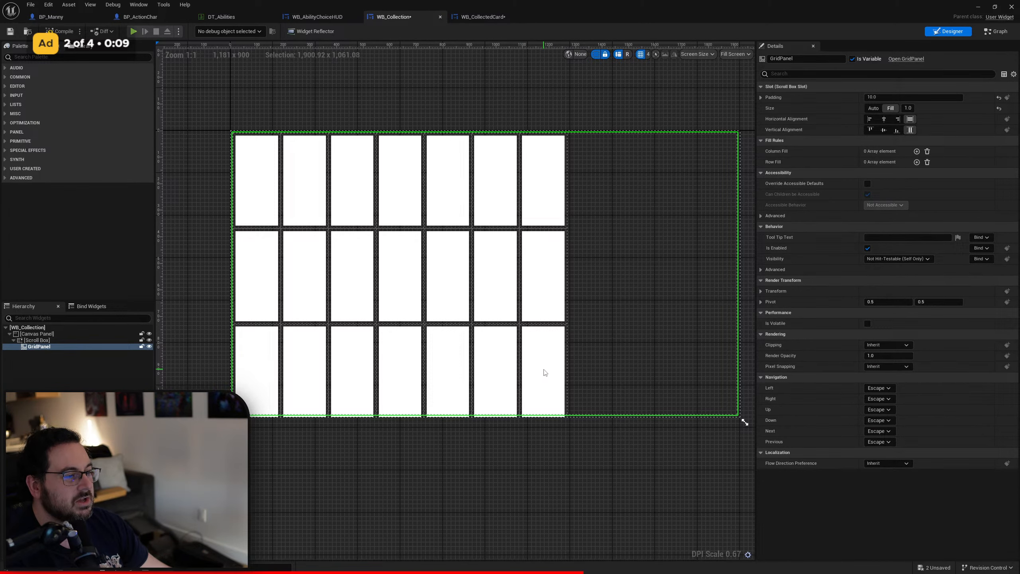
left_click(904, 97)
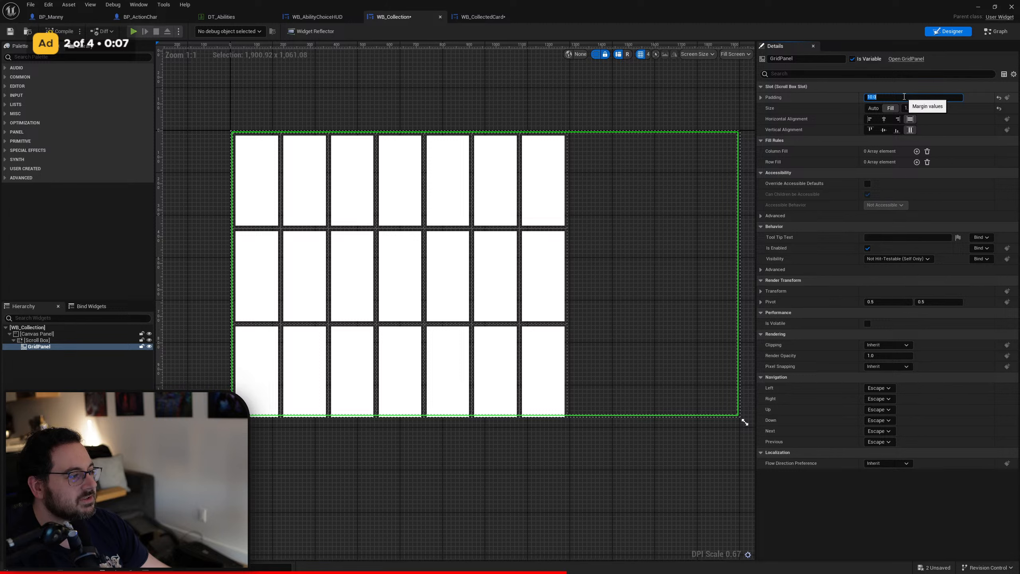
type("0")
key("Return")
left_click(610, 511)
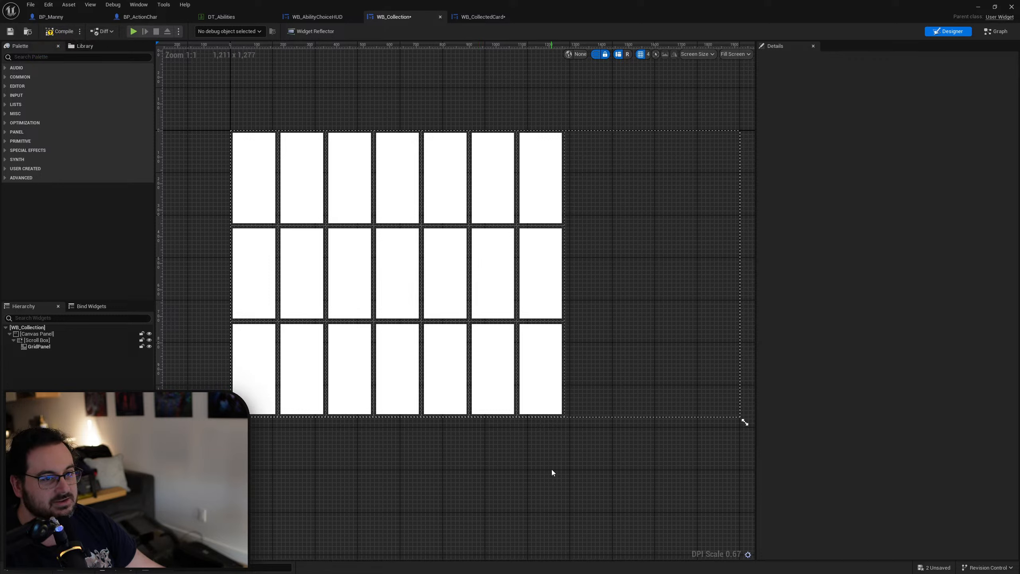
Set the For Loop's Last Index to 40 in WB_Collection's event graph, compile, and check the grid in the designer.
left_click(60, 33)
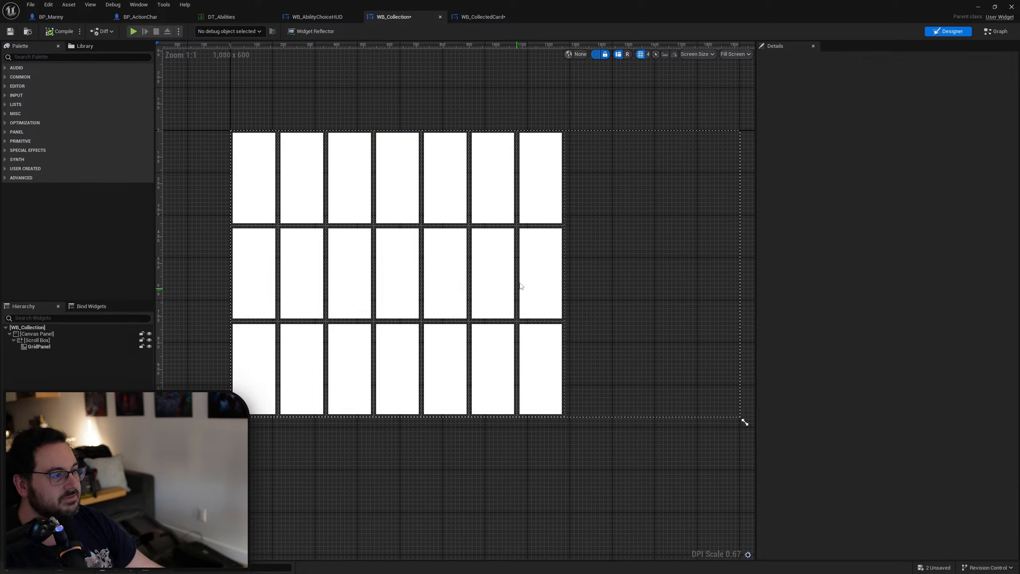
left_click(992, 32)
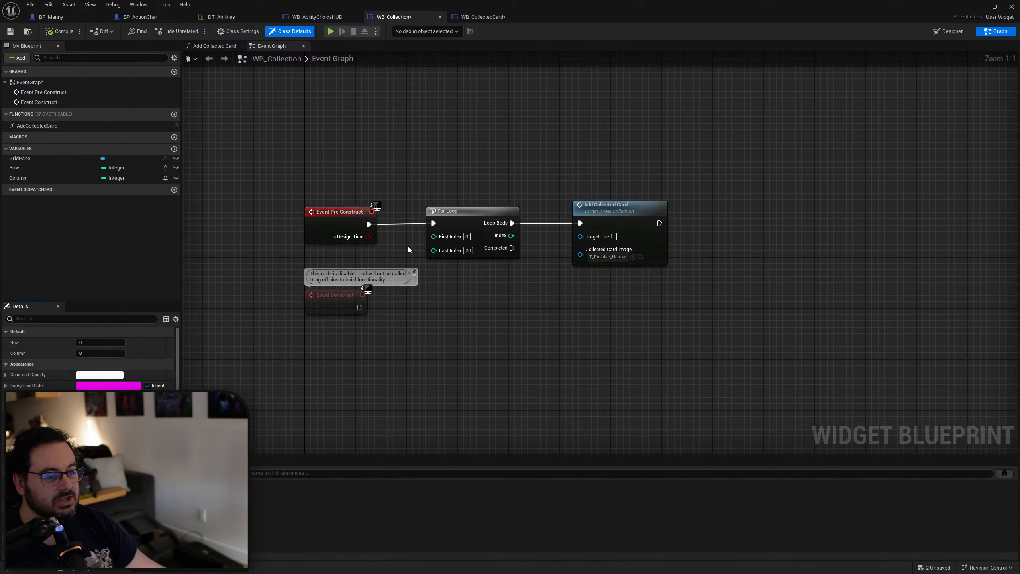
left_click(468, 250)
type("40")
key("Return")
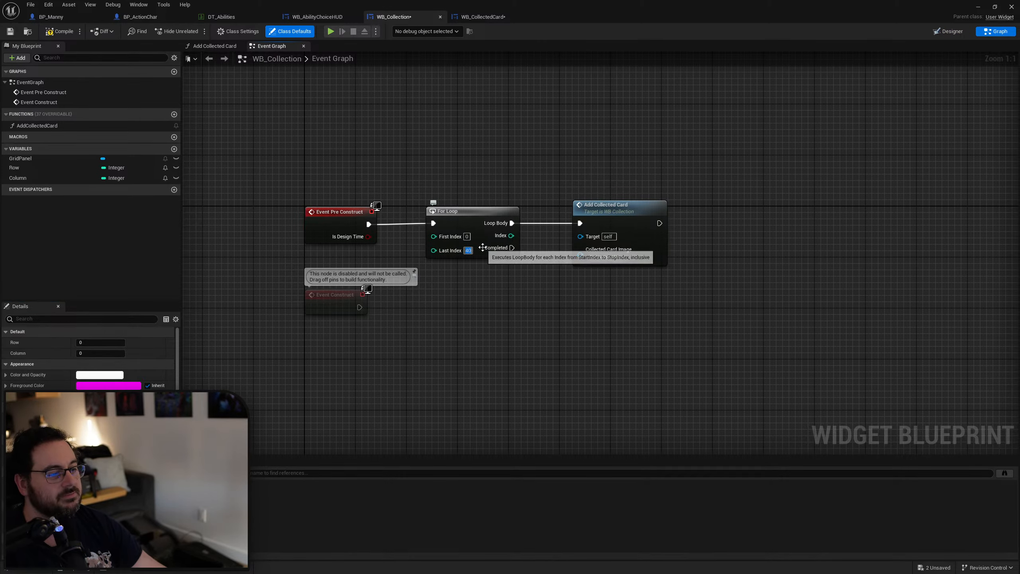
left_click(64, 32)
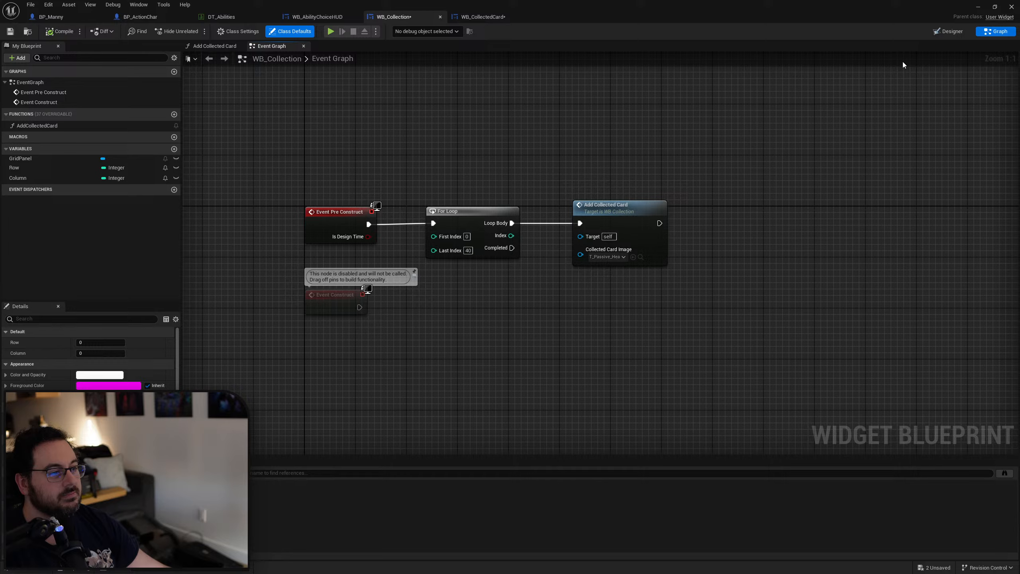
left_click(947, 32)
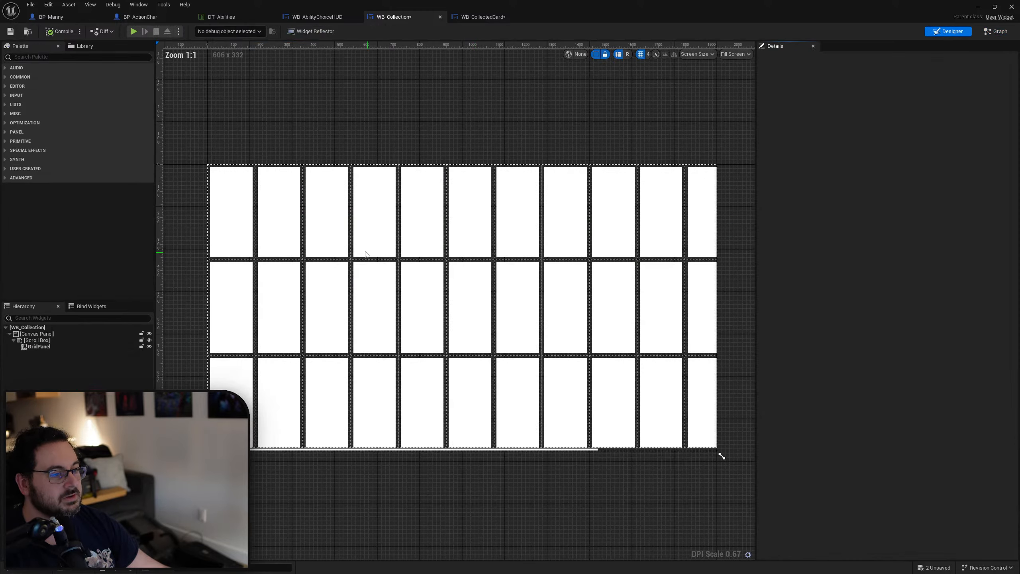
Connect Event Construct to the For Loop's execution input and compile WB_Collection.
left_click(995, 34)
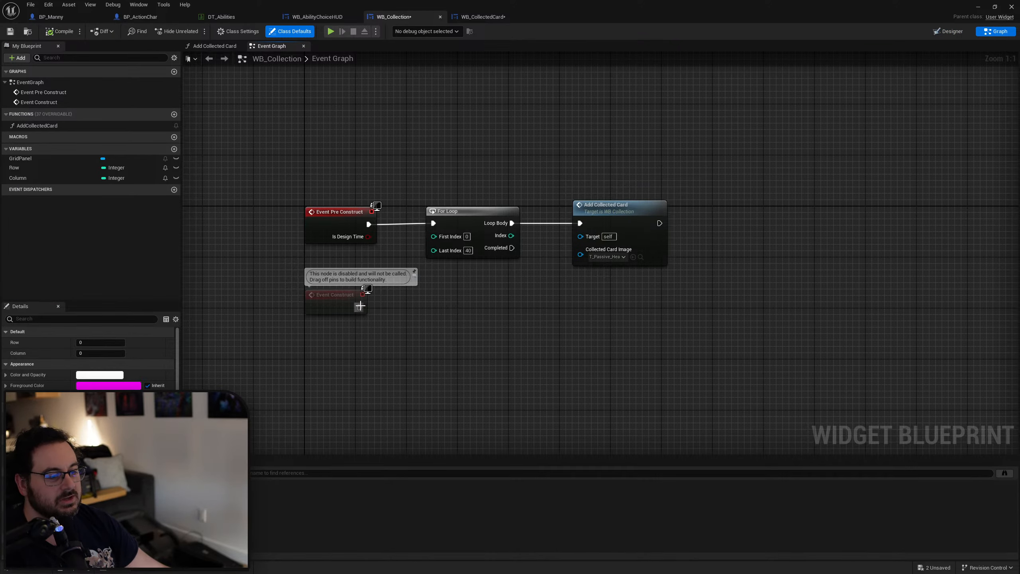
left_click_drag(360, 306, 433, 223)
left_click(58, 32)
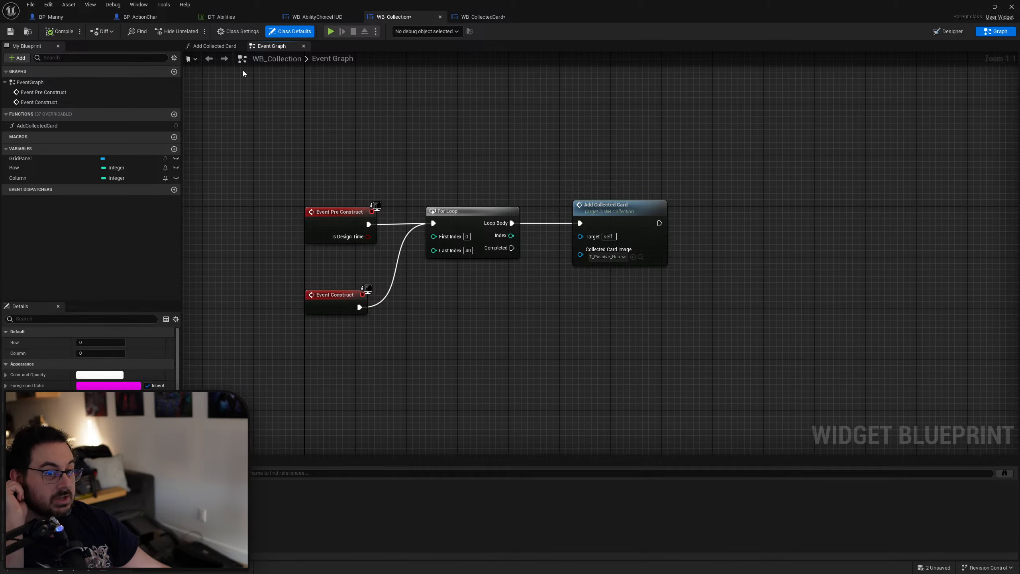
In BP_Manny's Testing section, set the class of the backslash debug key's Create Widget node to WB_Collection.
left_click(72, 17)
right_click_drag(414, 314, 508, 124)
scroll(576, 296, "down", 4)
scroll(508, 125, "up", 4)
right_click_drag(479, 166, 444, 400)
right_click_drag(550, 184, 546, 263)
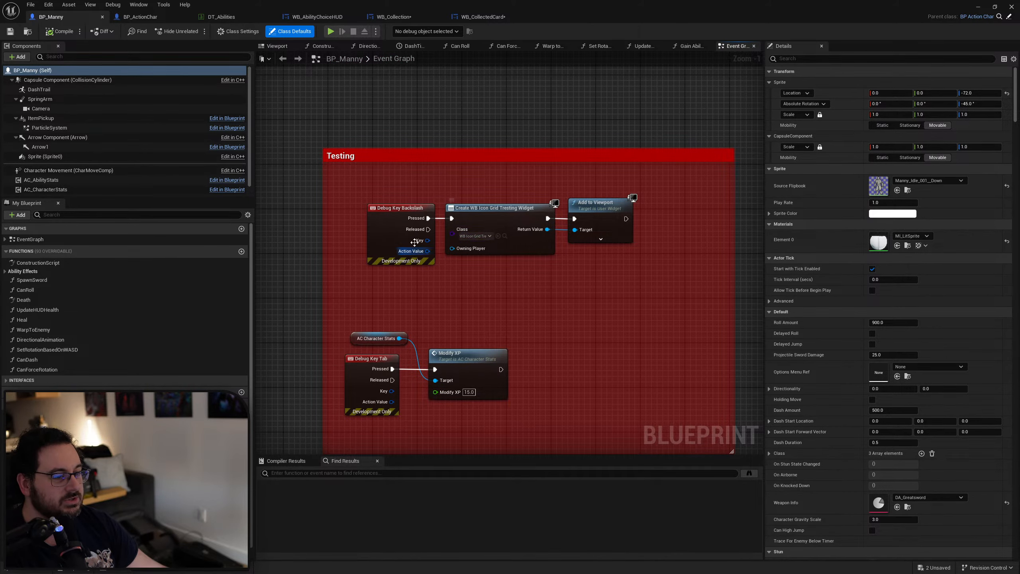
double_click(638, 15)
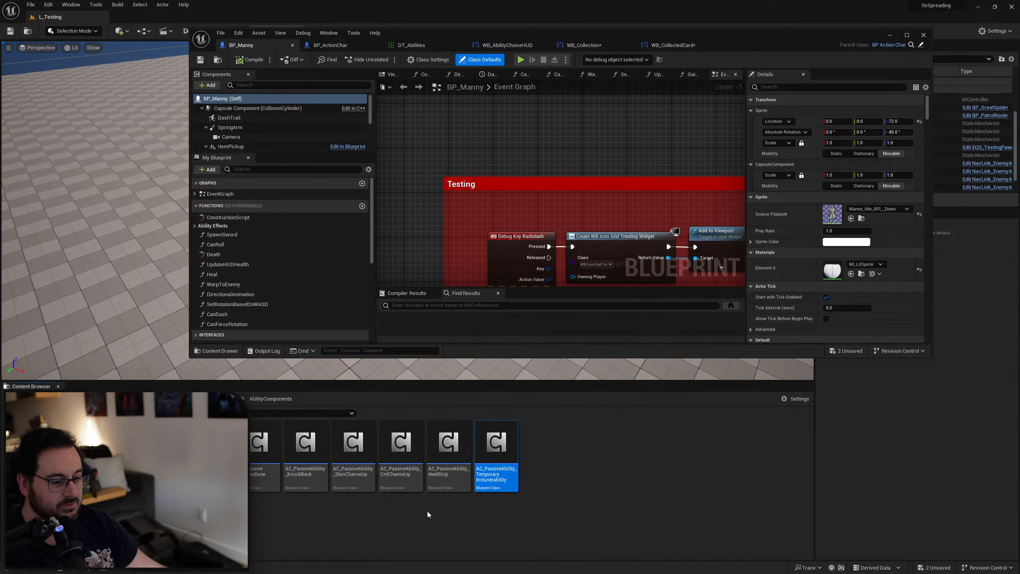
key("alt+Left")
key("alt+Left")
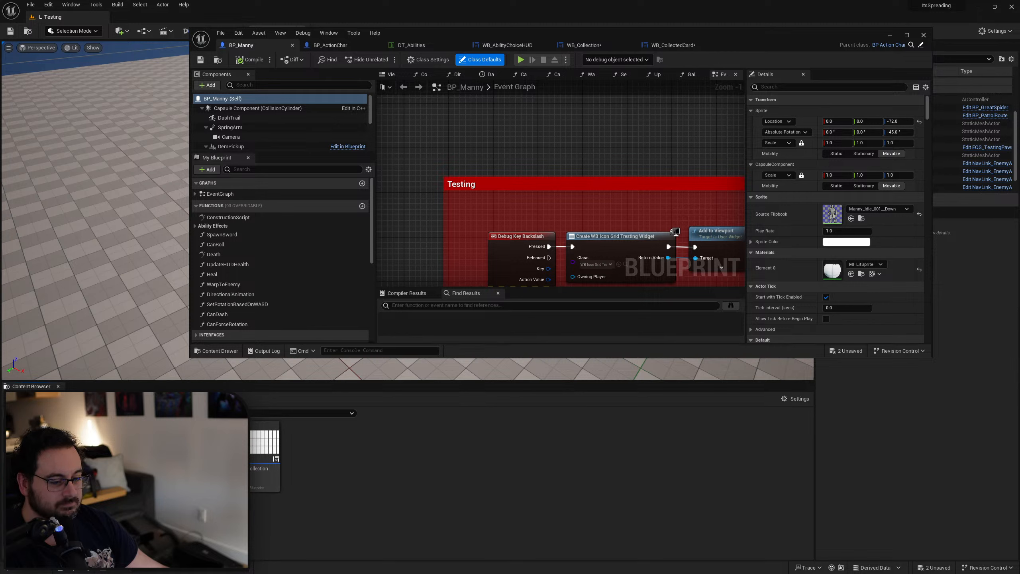
left_click(257, 489)
right_click_drag(595, 209, 531, 144)
left_click(555, 198)
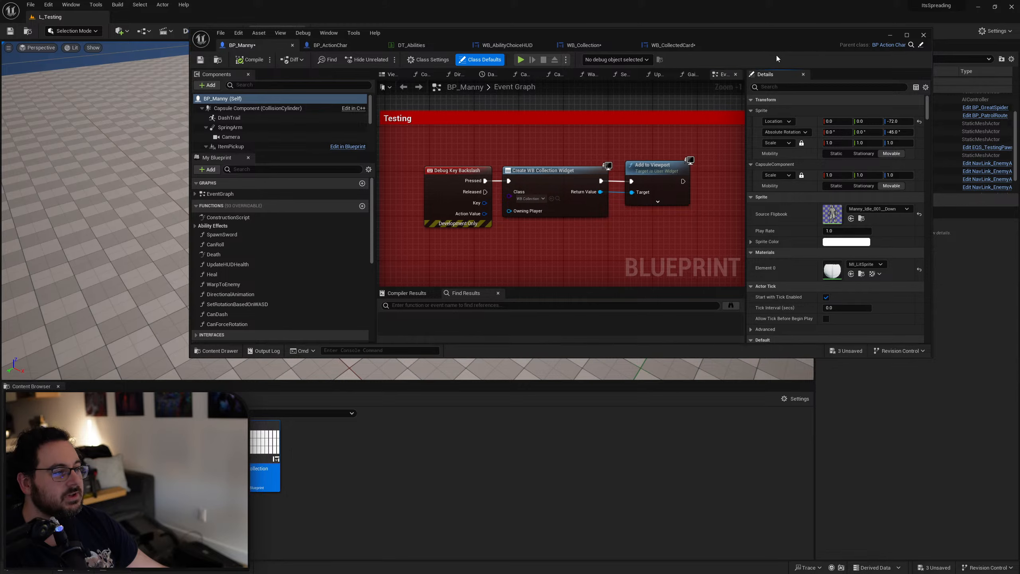
Move the blueprint window clear of the level viewport, play the level, and bring up the collection widget in-game.
left_click_drag(778, 44, 660, 479)
left_click(255, 31)
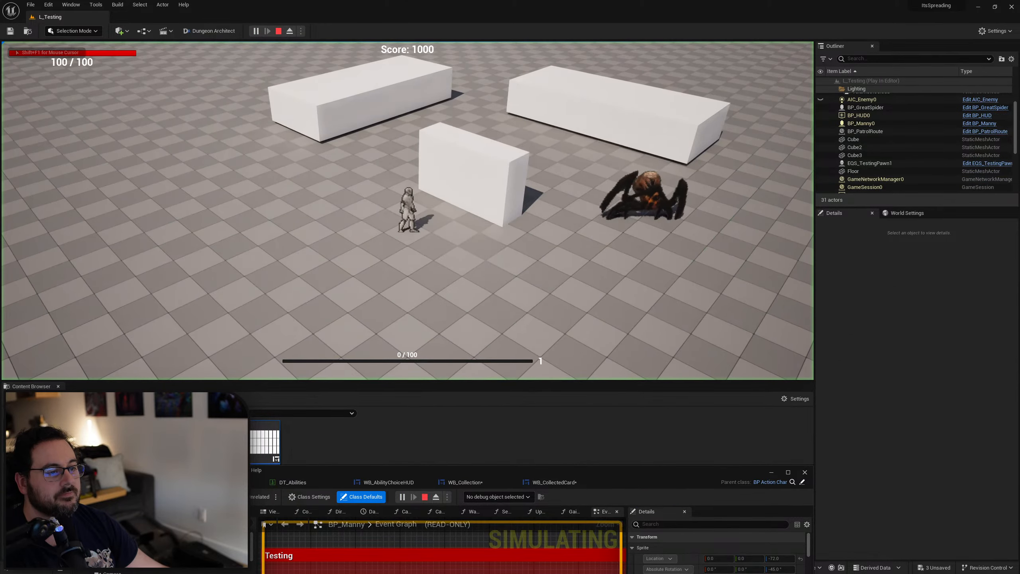
key("Tab")
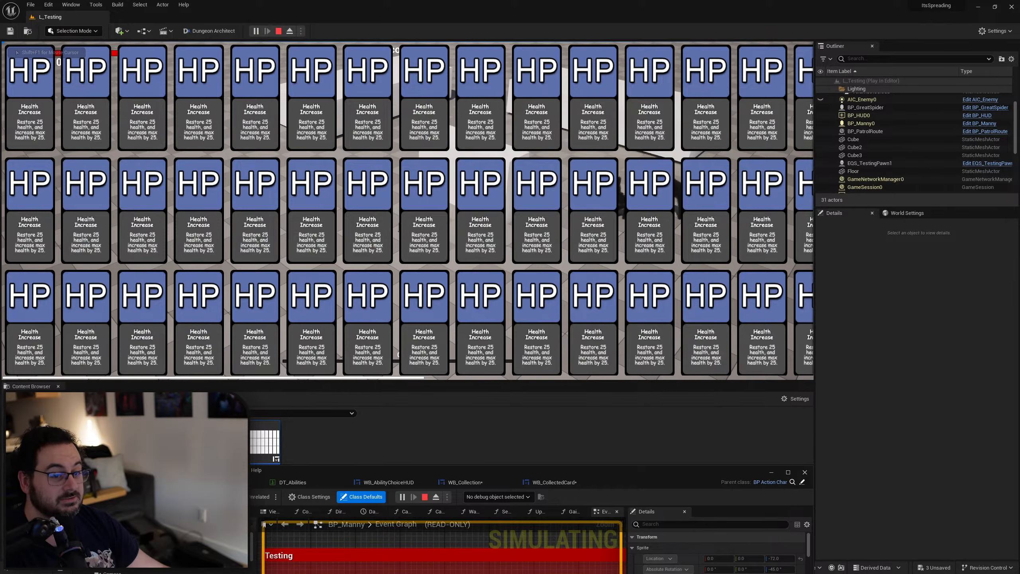
Show the running game full screen and scroll through the card collection to examine its spacing and scrolling.
key("F11")
key("F11")
key("F11")
key("F11")
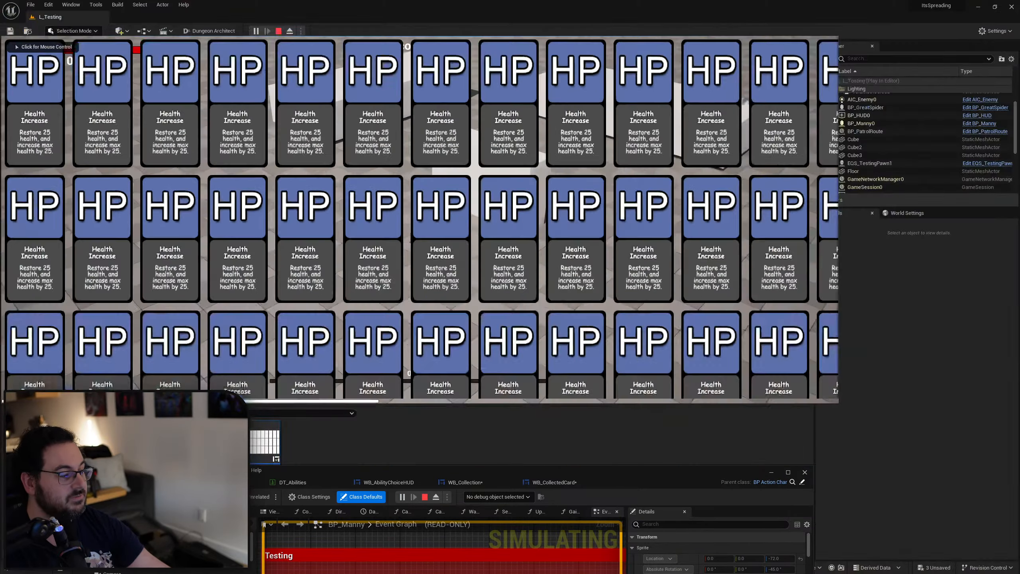
key("F11")
key("F11")
key("F11")
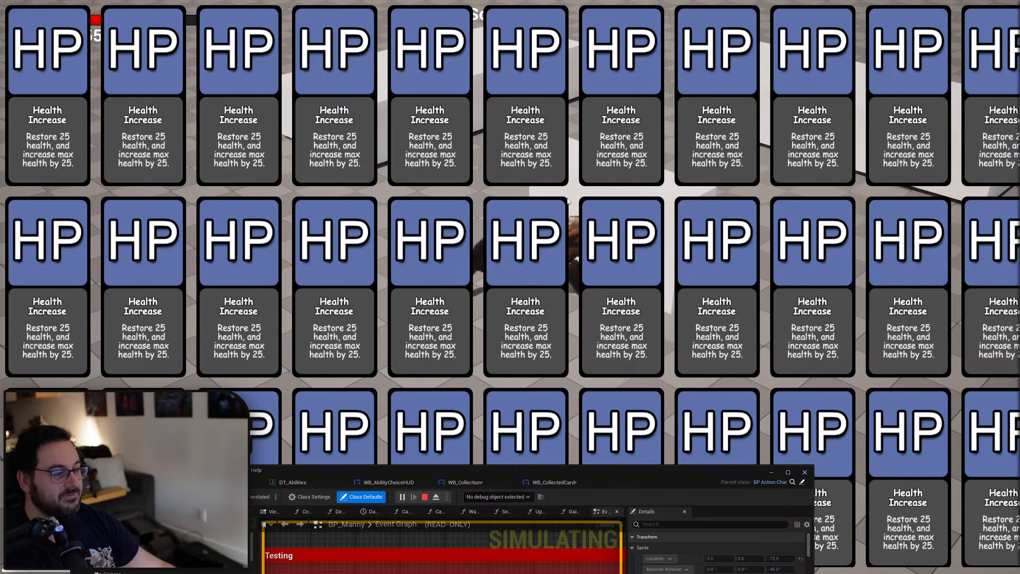
scroll(714, 222, "down", 5)
scroll(714, 222, "down", 10)
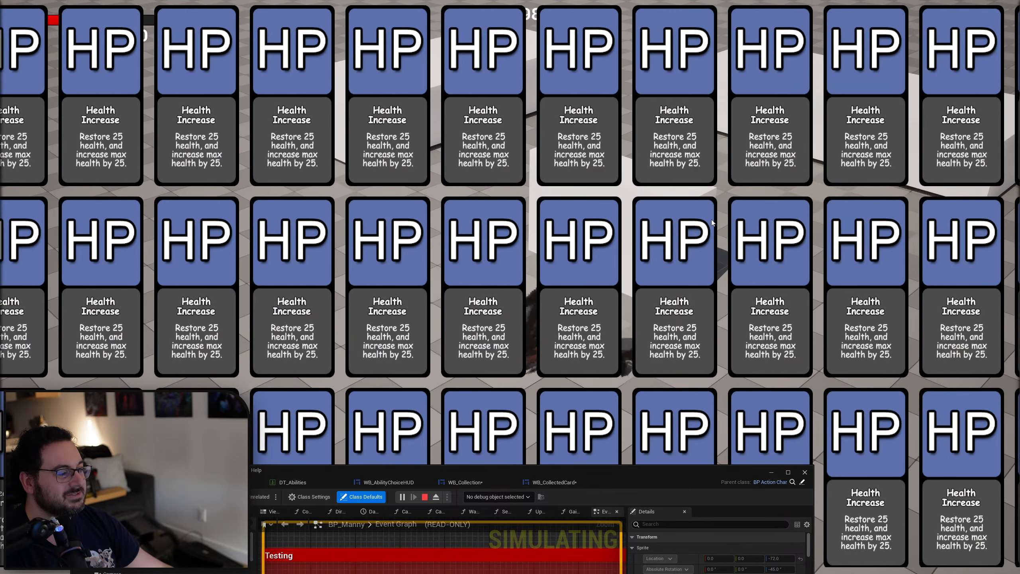
scroll(713, 233, "down", 8)
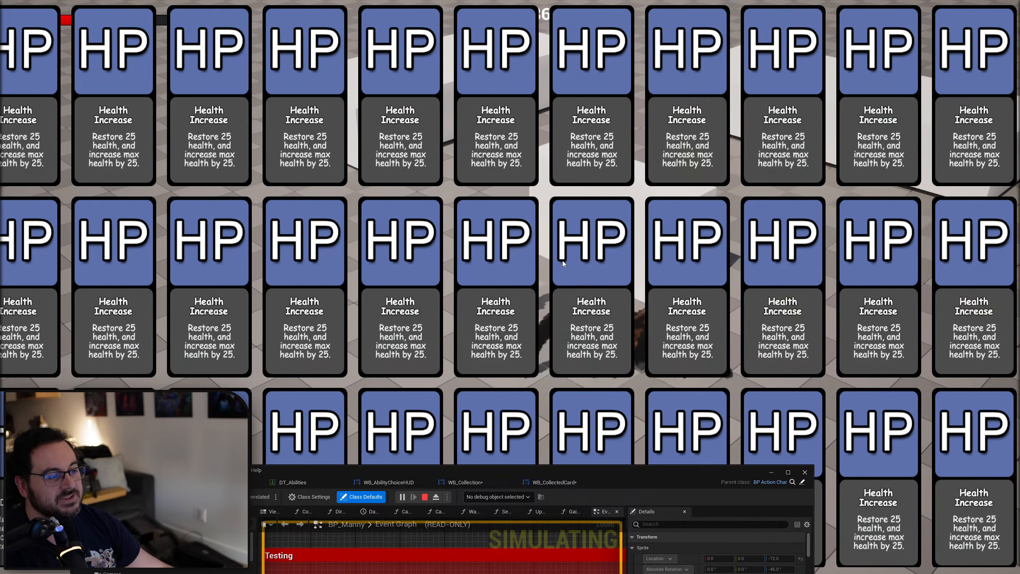
scroll(475, 300, "down", 8)
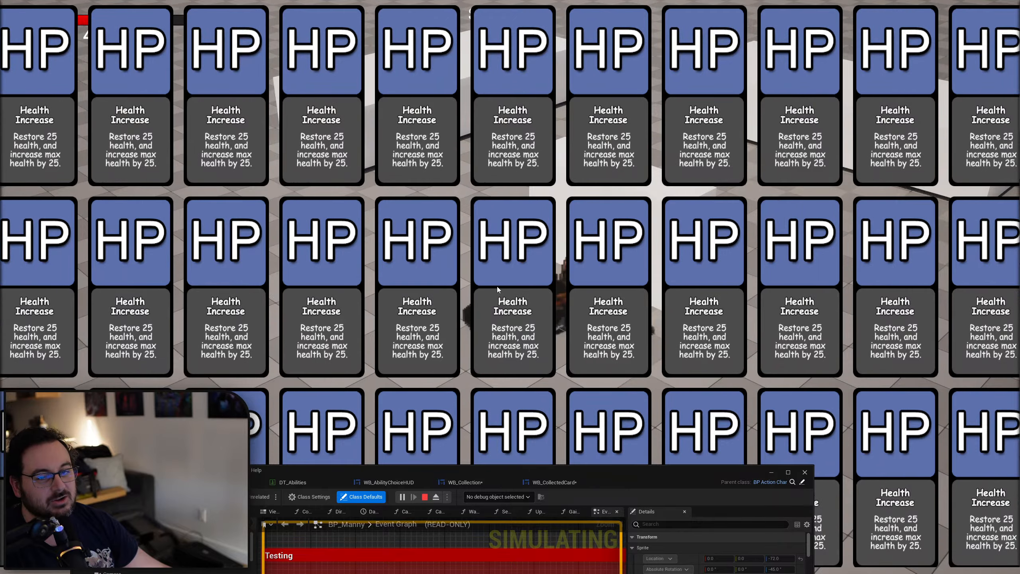
scroll(636, 253, "down", 8)
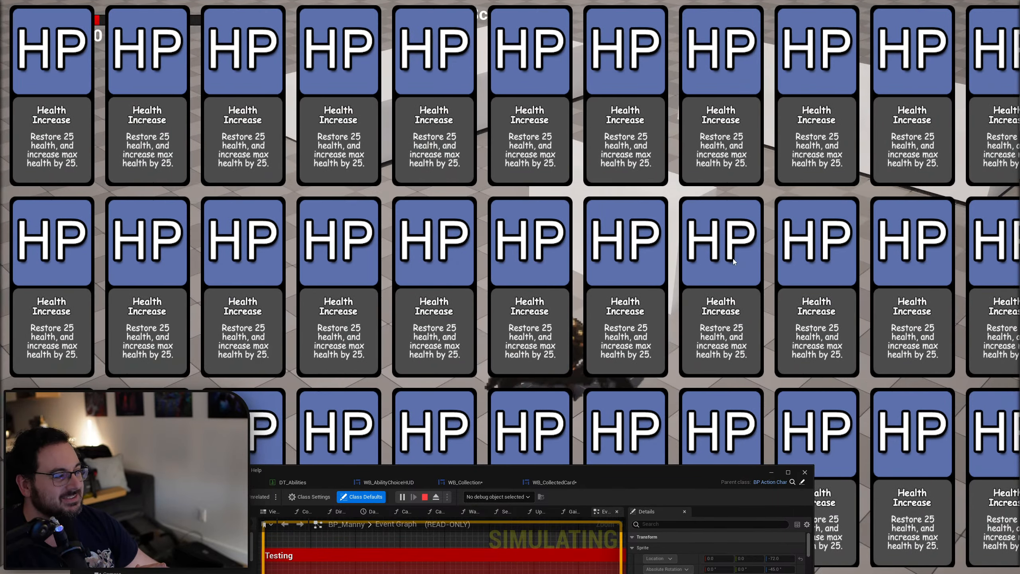
Scroll the in-game card collection to its end and move the blueprint window down to examine the last columns and bottom row.
scroll(572, 272, "down", 6)
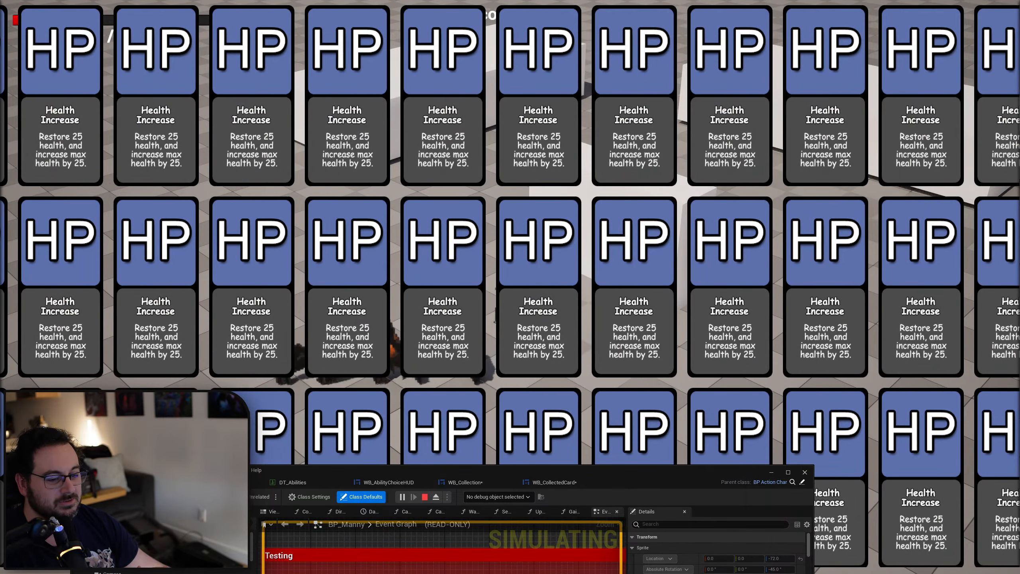
left_click_drag(656, 471, 518, 539)
left_click(838, 571)
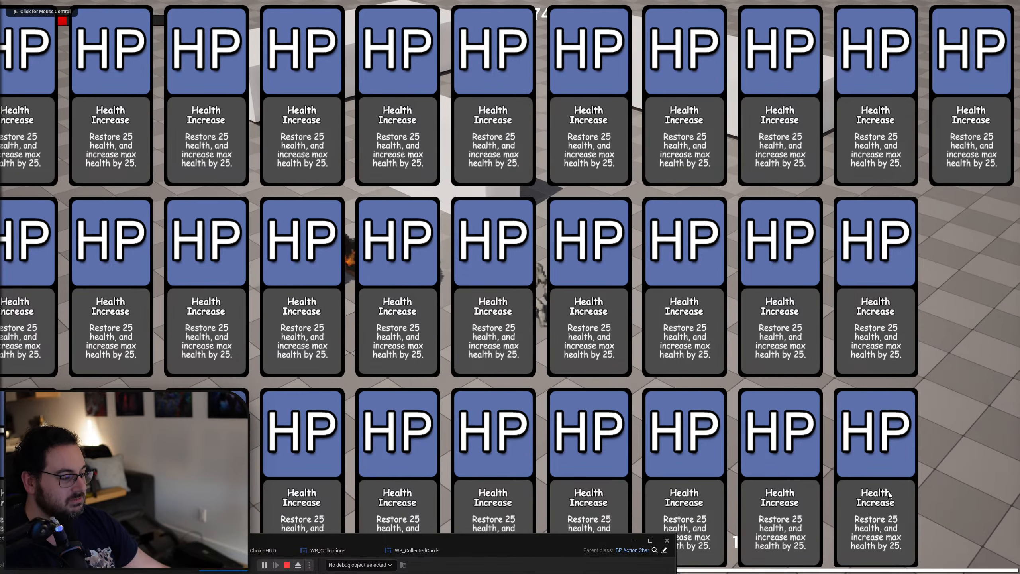
Stop the play session, take the level viewport out of full screen, and move the blueprint window back into view.
key("shift+F1")
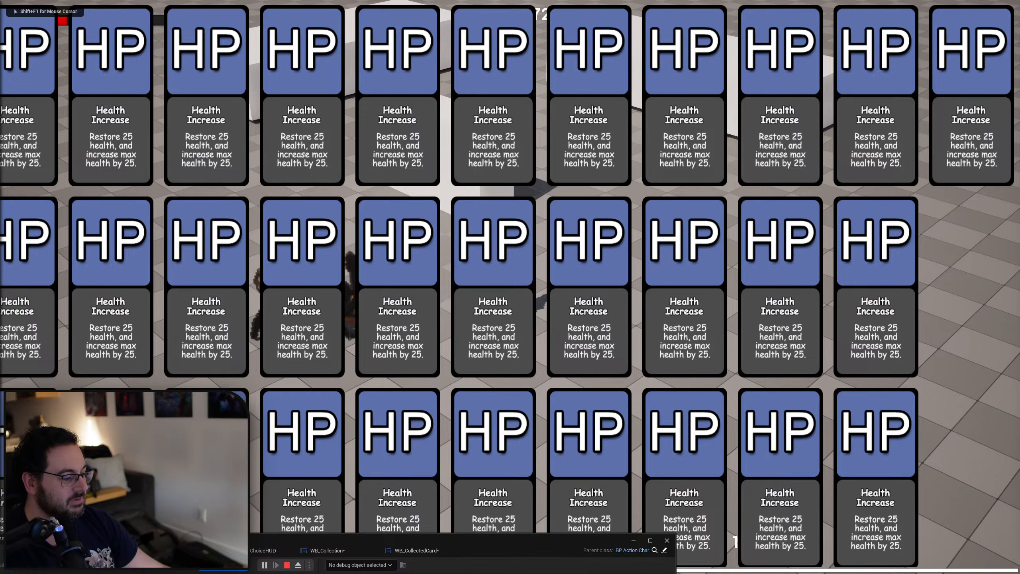
key("Escape")
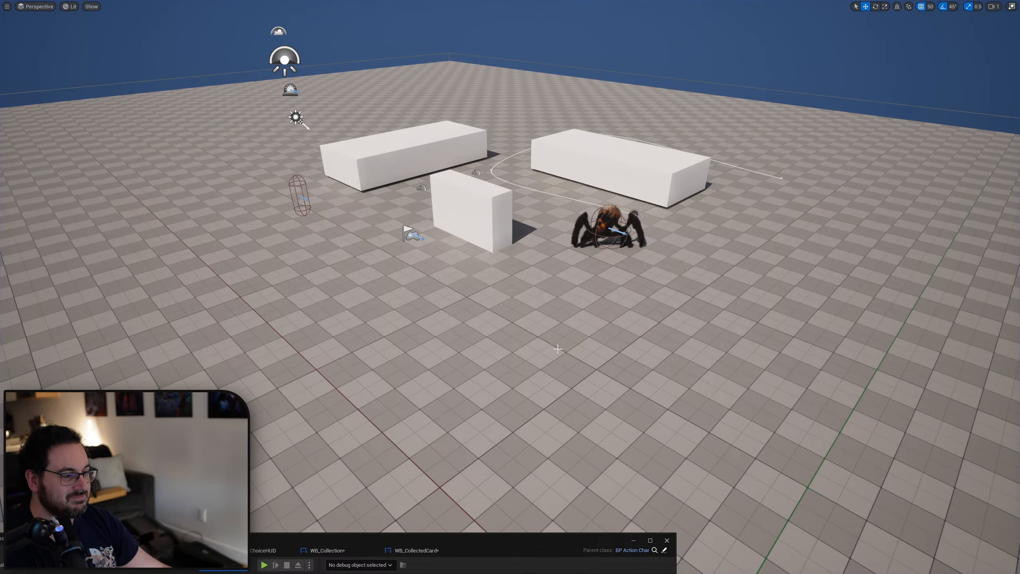
key("F11")
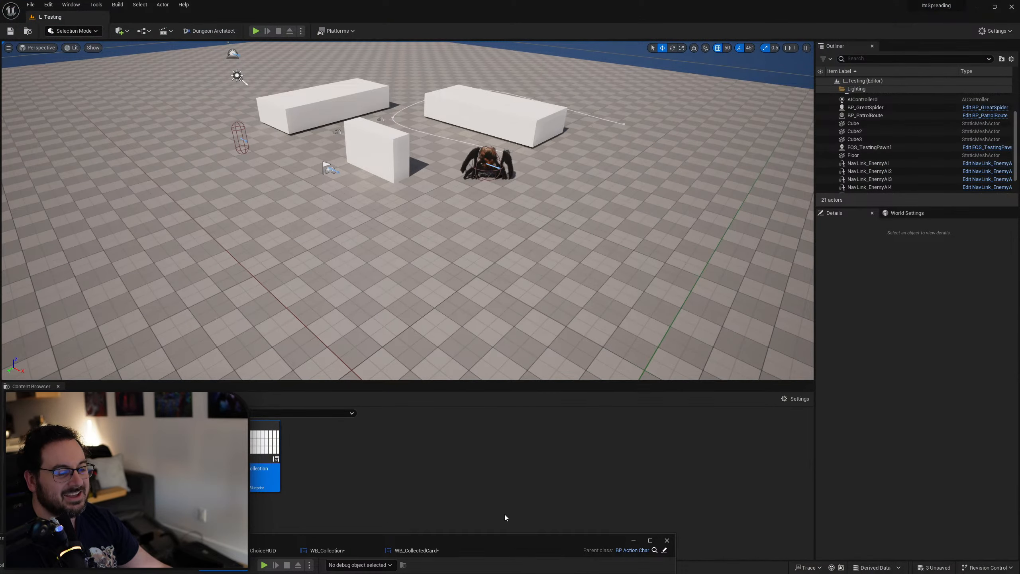
left_click_drag(511, 536, 632, 199)
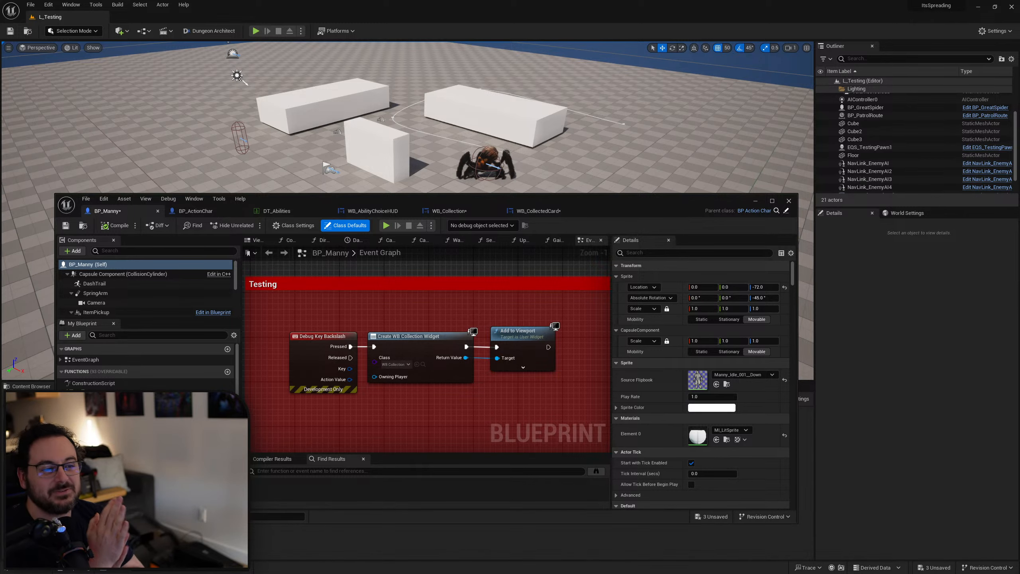
Show WB_CollectedCard in the maximized blueprint window, deselect its image, and save all modified assets.
left_click(549, 205)
double_click(629, 204)
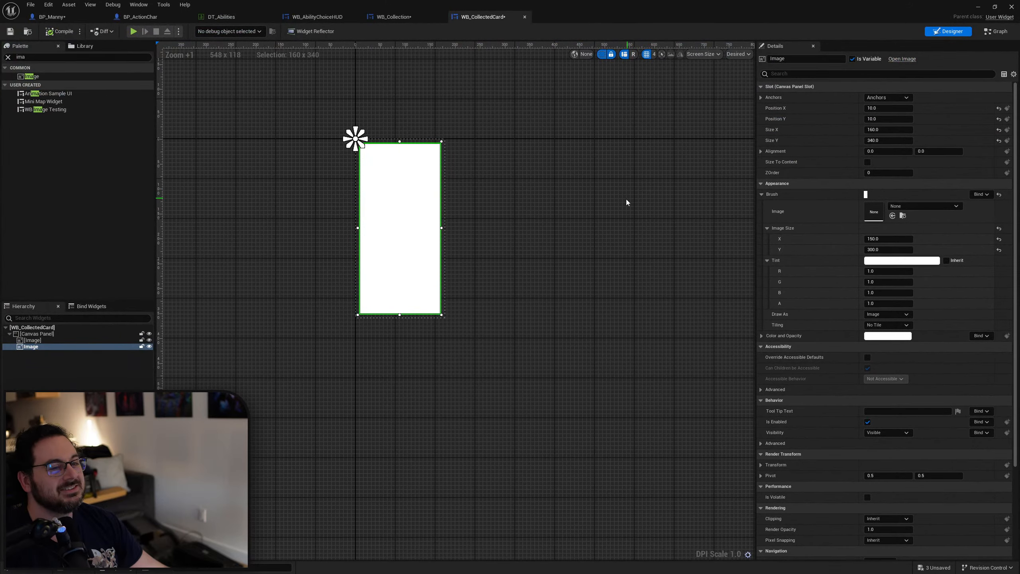
left_click(625, 199)
key("ctrl+shift+s")
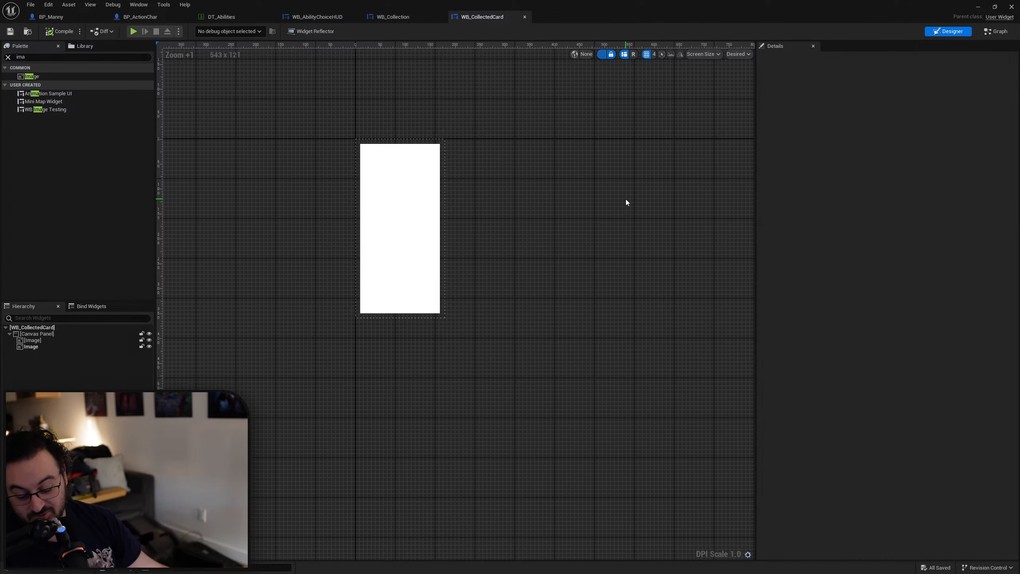
In WB_Collection's event graph, disconnect Event Pre Construct, delete the For Loop node, and compile the widget.
left_click(392, 17)
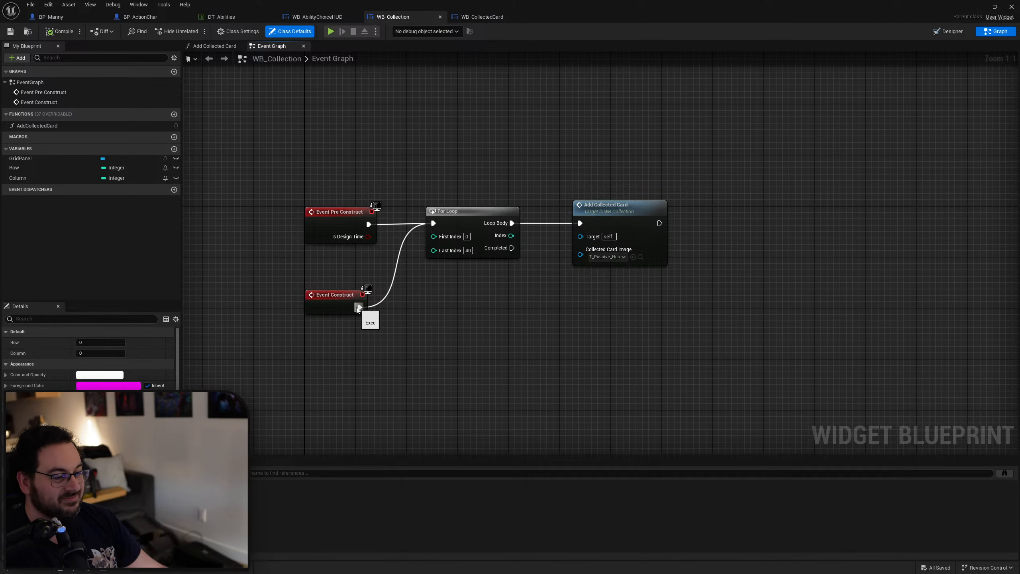
left_click(369, 224, "alt")
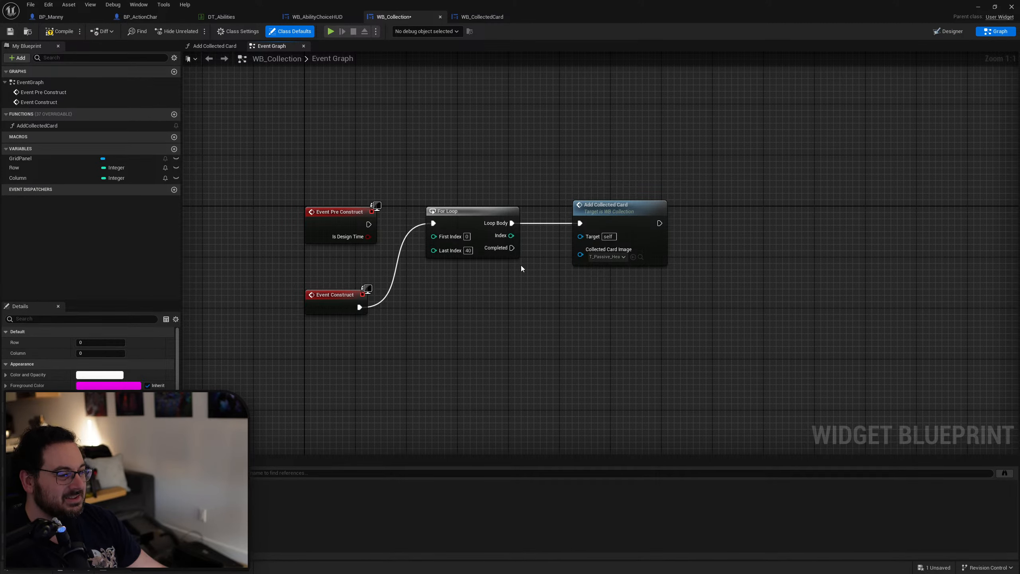
left_click(494, 255)
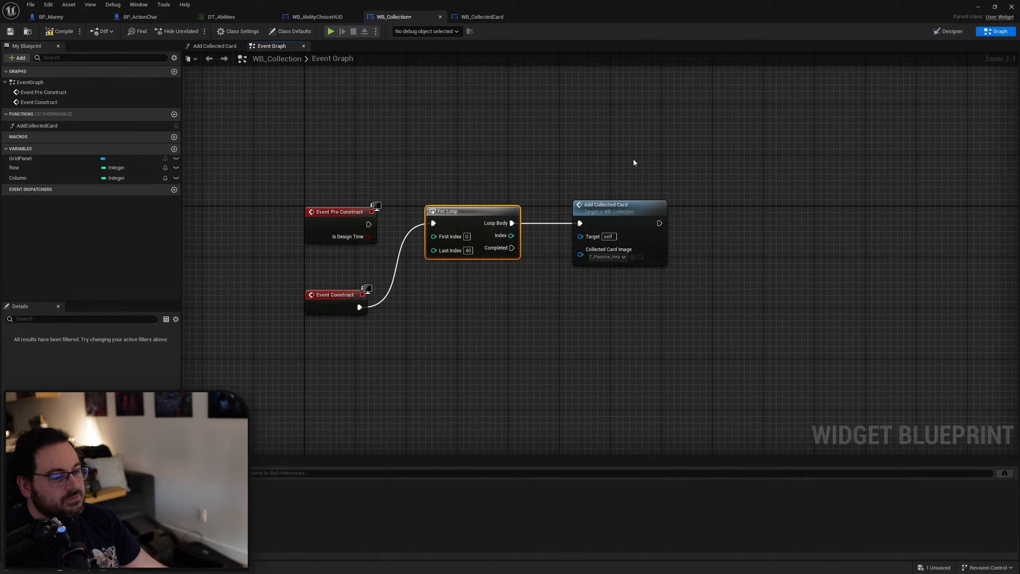
left_click(522, 243)
left_click_drag(502, 128, 462, 397)
key("Delete")
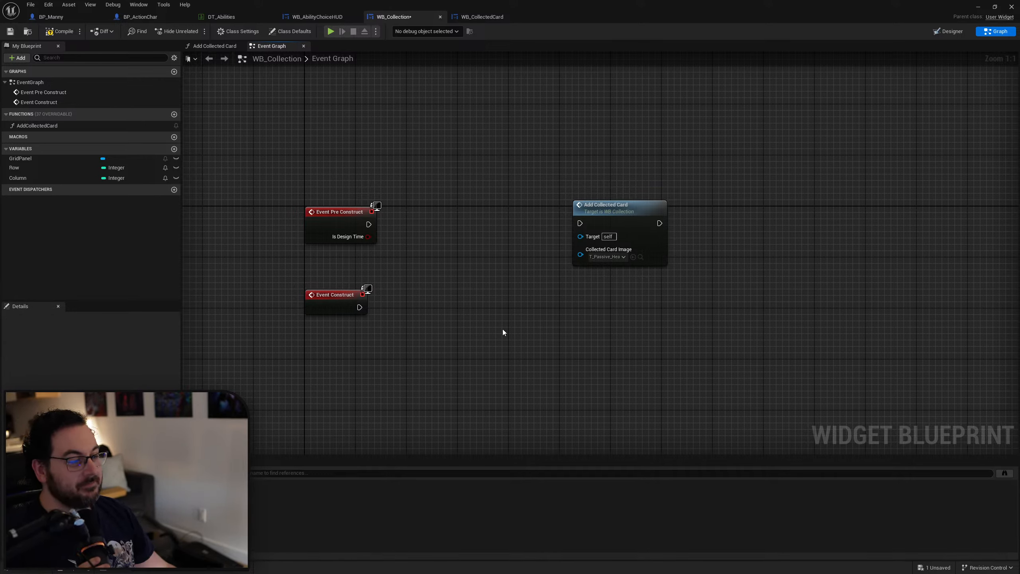
left_click(59, 33)
Move the Add Collected Card node closer to the two construct events and deselect it.
right_click_drag(510, 211, 532, 186)
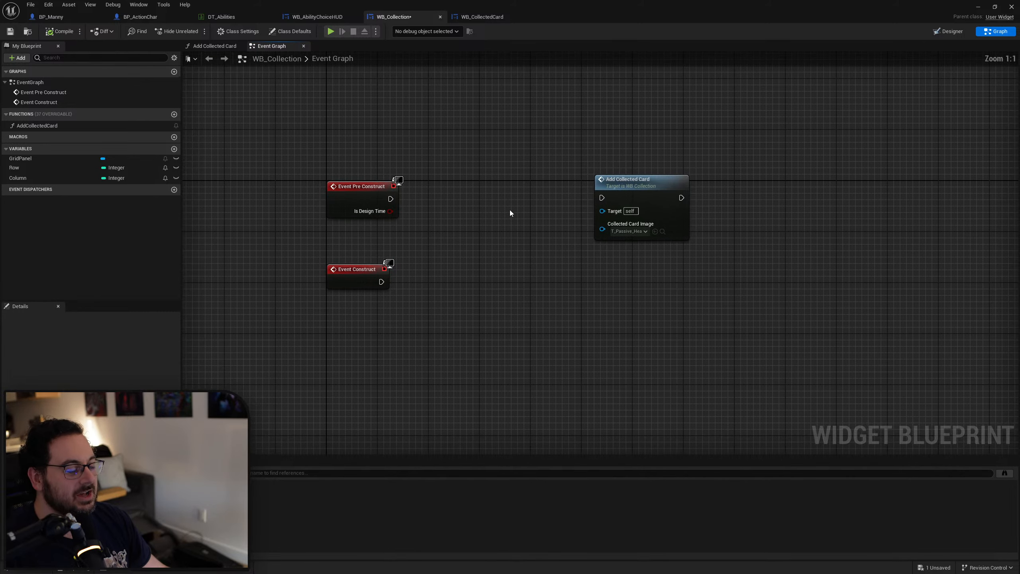
left_click_drag(618, 214, 580, 252)
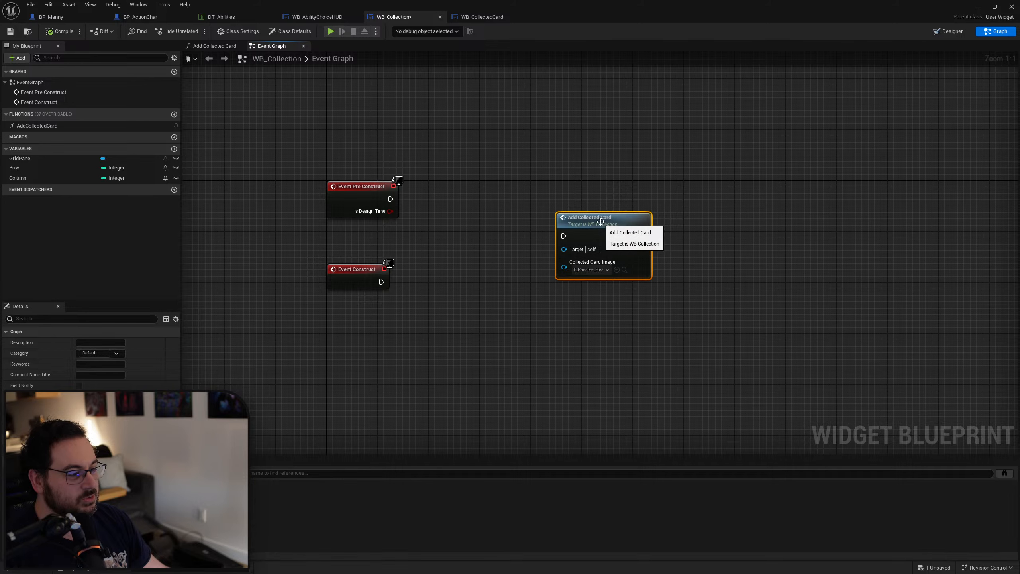
left_click(574, 188)
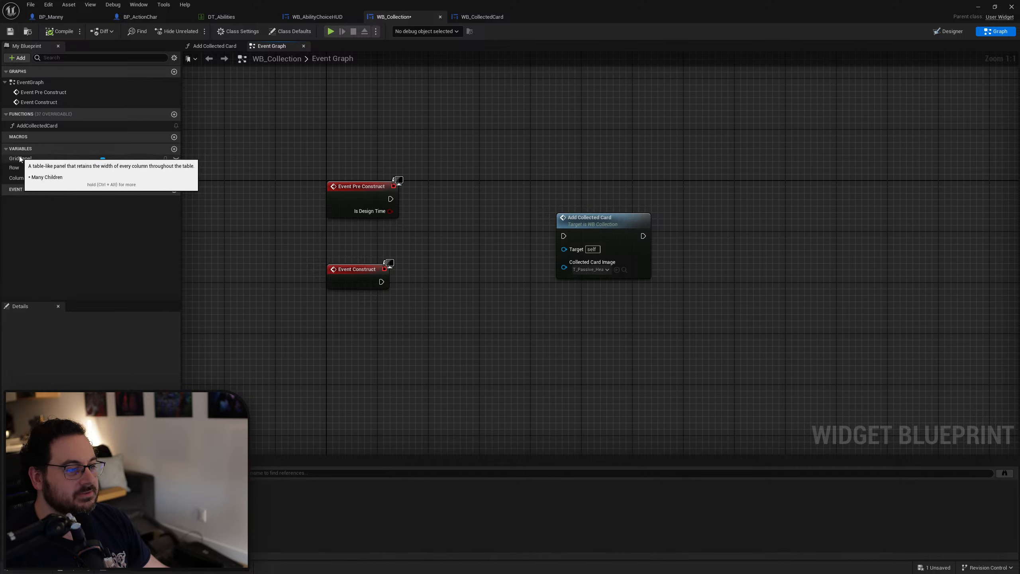
Open the Add Collected Card function and shift every node after its entry away to free space behind the entry node.
double_click(611, 257)
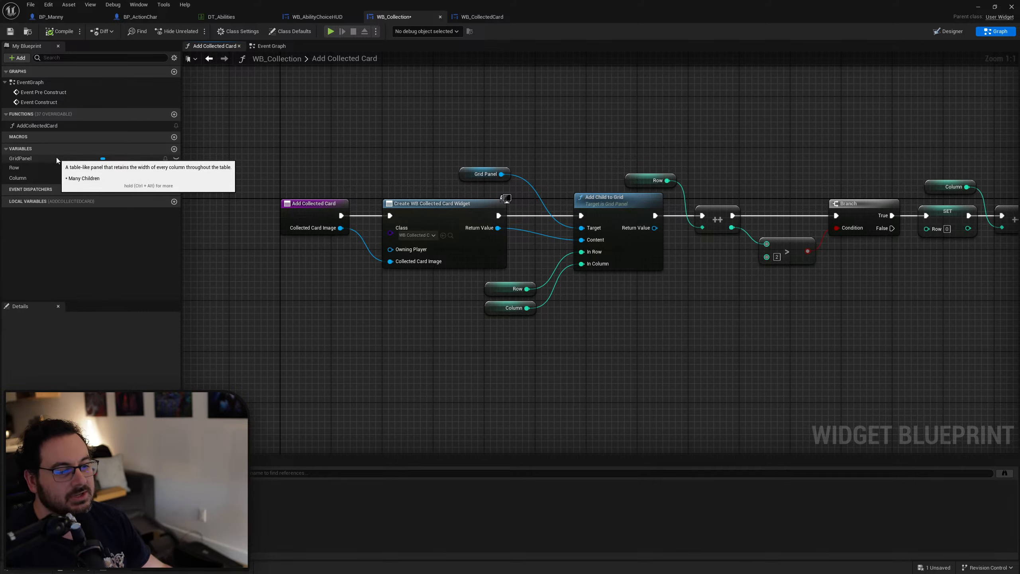
right_click_drag(364, 283, 328, 282)
scroll(289, 296, "down", 2)
scroll(391, 297, "up", 2)
right_click_drag(475, 284, 456, 253)
scroll(378, 157, "down", 1)
left_click_drag(321, 116, 835, 317)
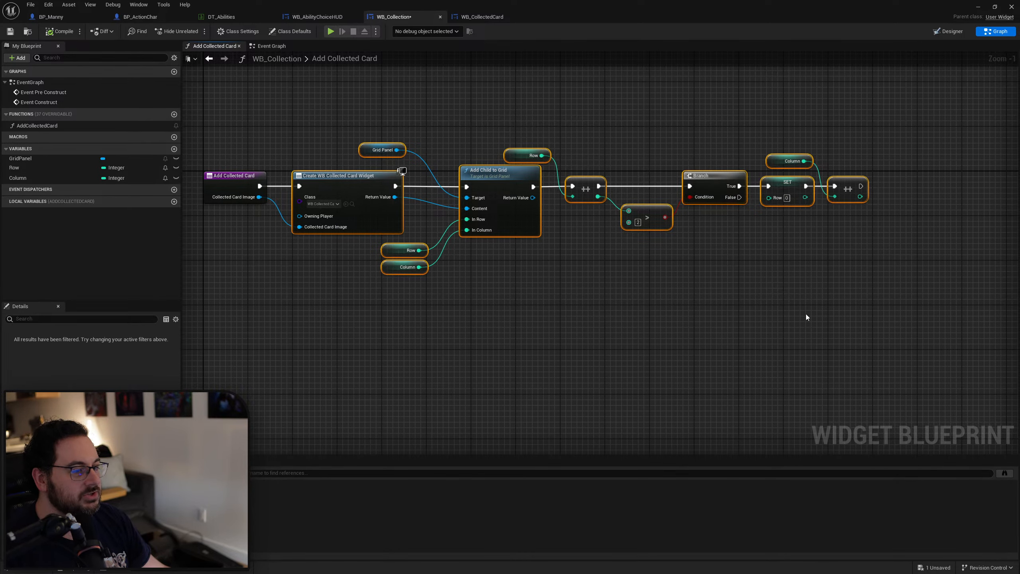
right_click_drag(323, 177, 446, 208)
scroll(446, 208, "up", 1)
left_click_drag(475, 213, 570, 214)
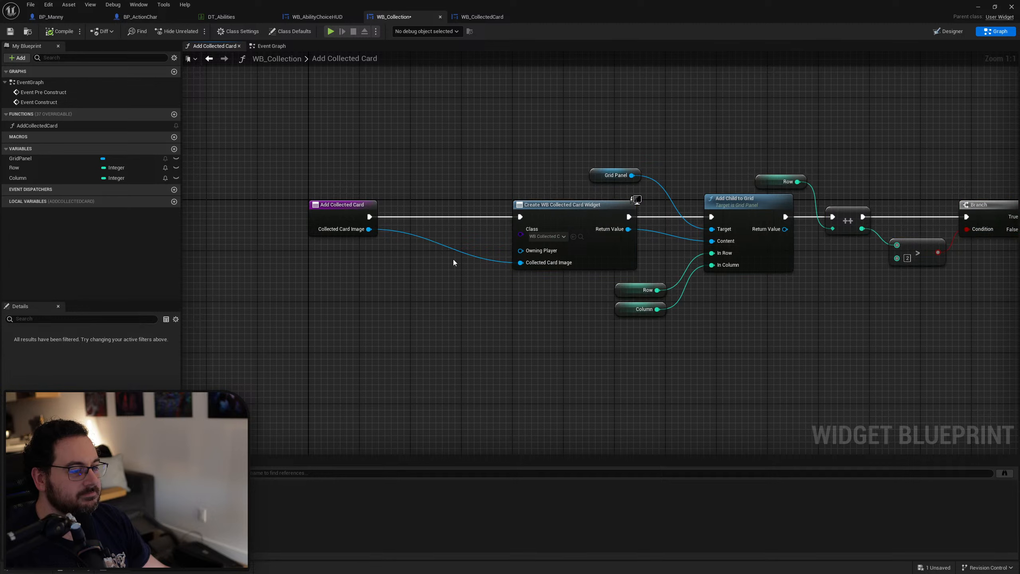
Promote the Collected Card Image input to an array variable named Collected Card Images, and delete the generated Set node.
right_click(368, 229)
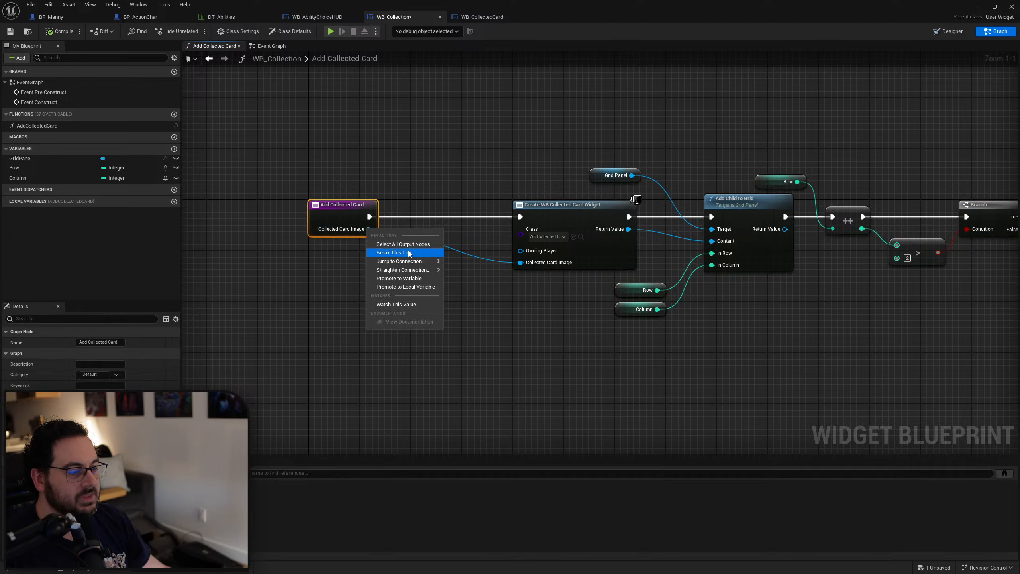
left_click(404, 278)
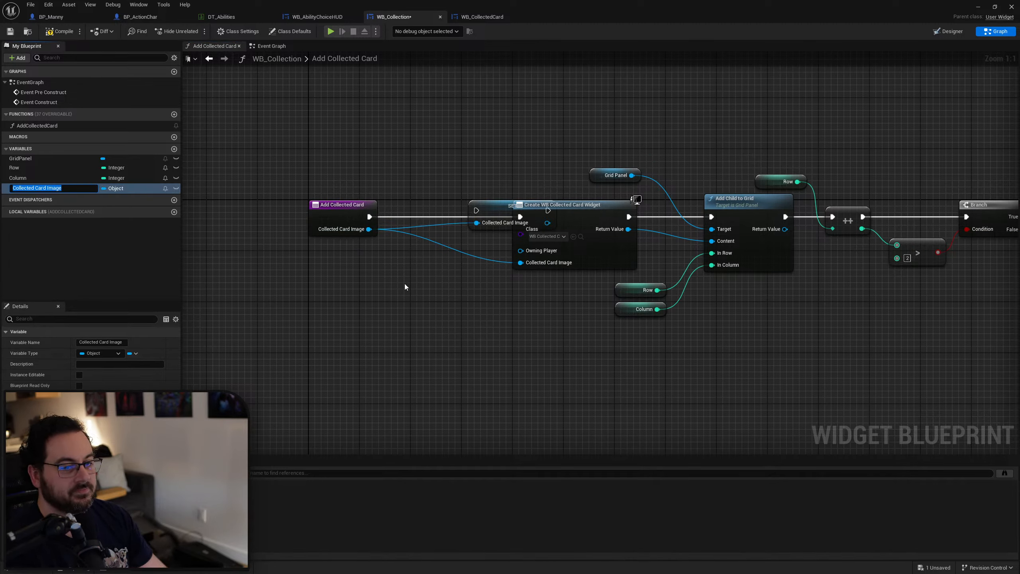
key("End")
type("s")
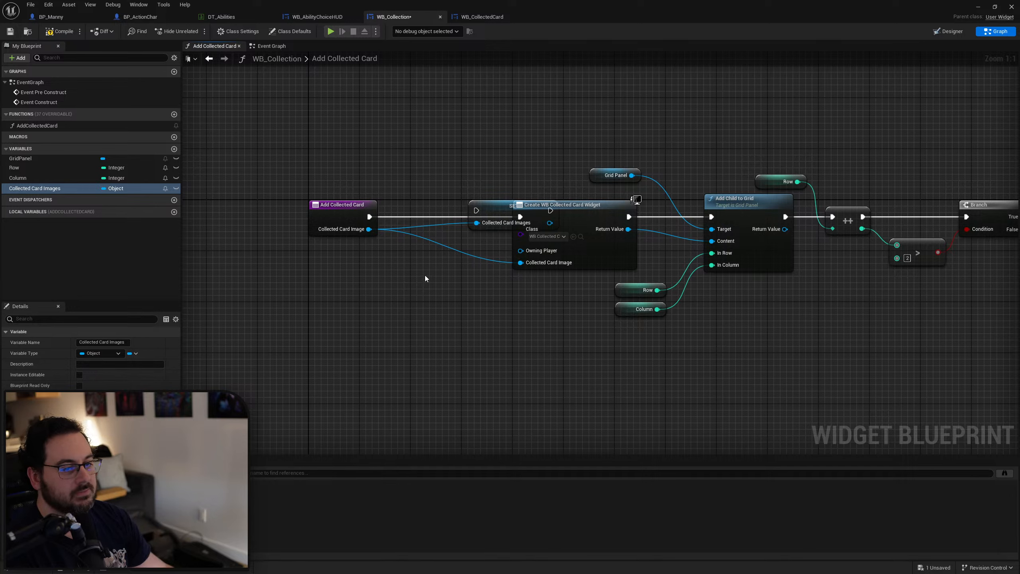
left_click_drag(494, 205, 425, 148)
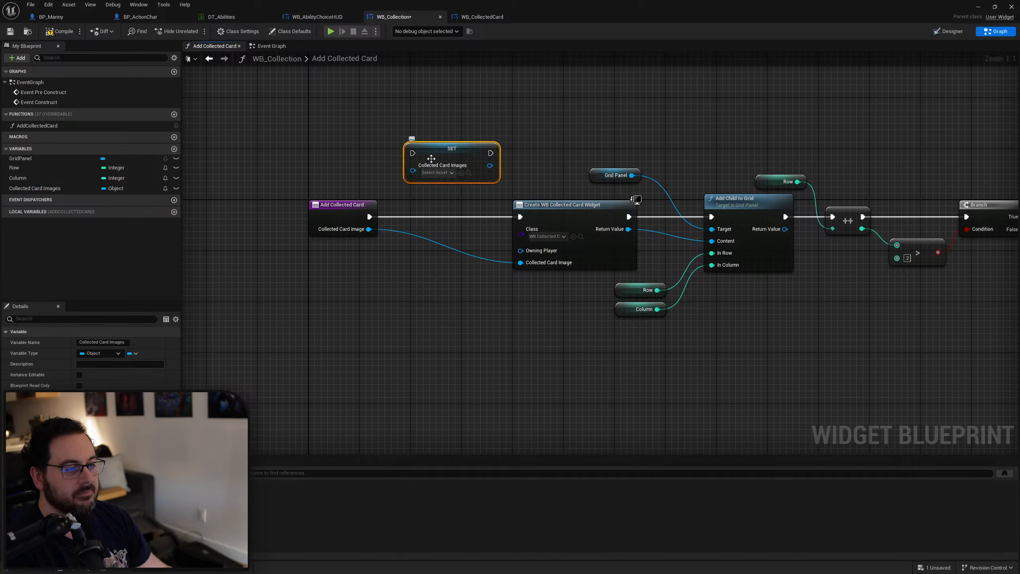
key("Delete")
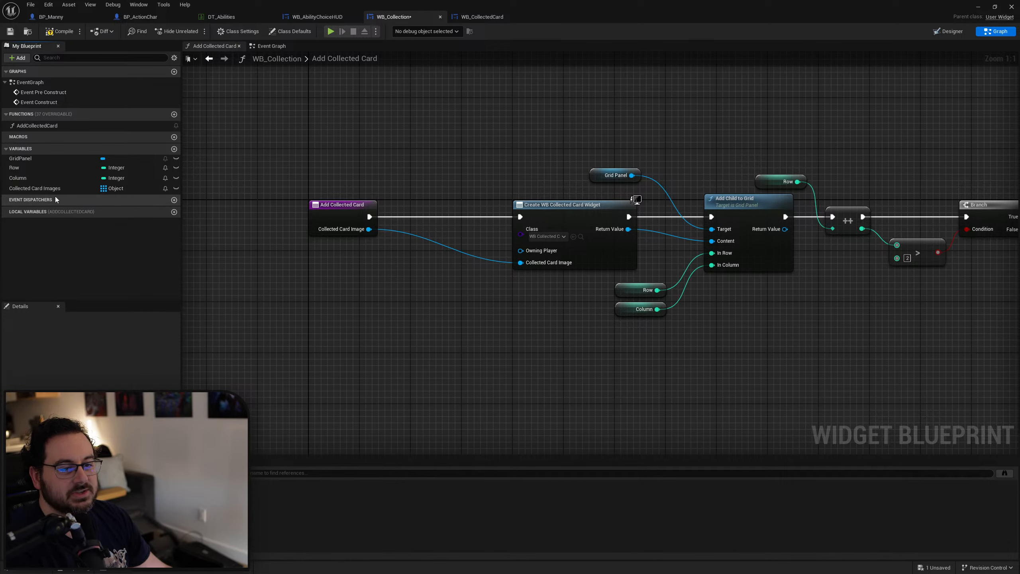
Insert an array Add node for Collected Card Images after the function entry, feed it Collected Card Image, and align the nodes.
left_click_drag(55, 189, 405, 201)
type("add")
key("Return")
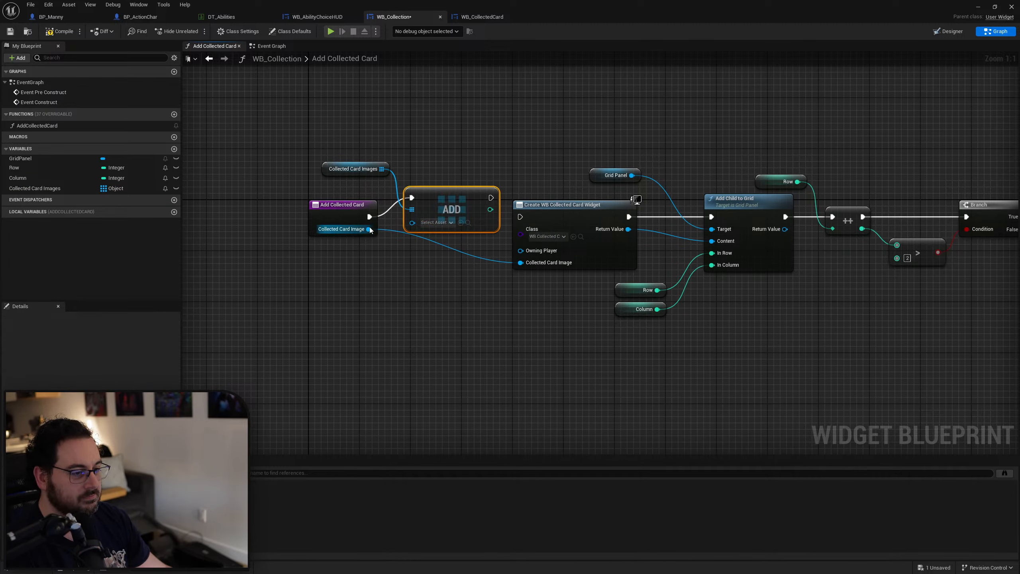
left_click_drag(368, 229, 405, 235)
left_click_drag(428, 199, 429, 218)
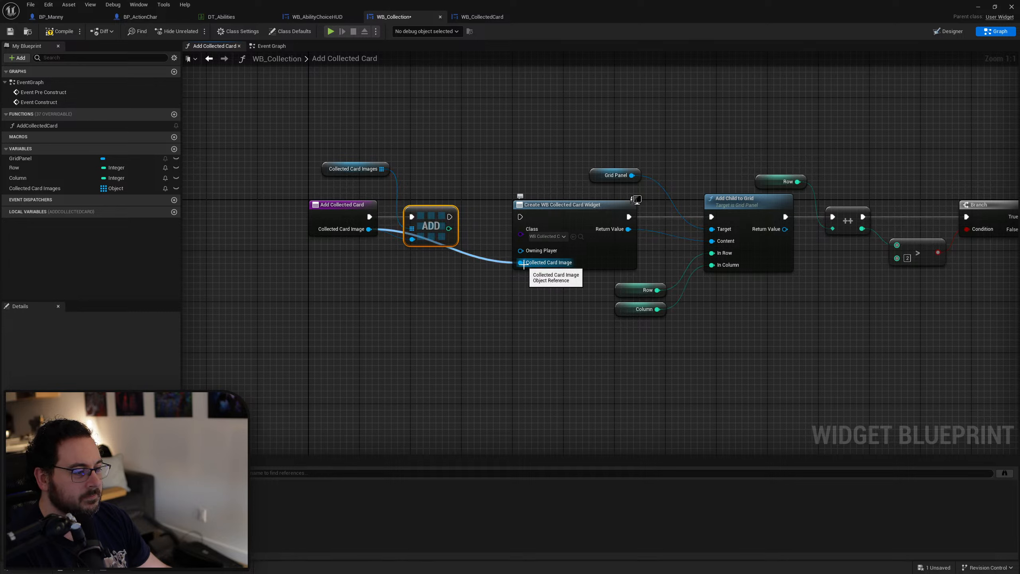
left_click_drag(325, 168, 311, 182)
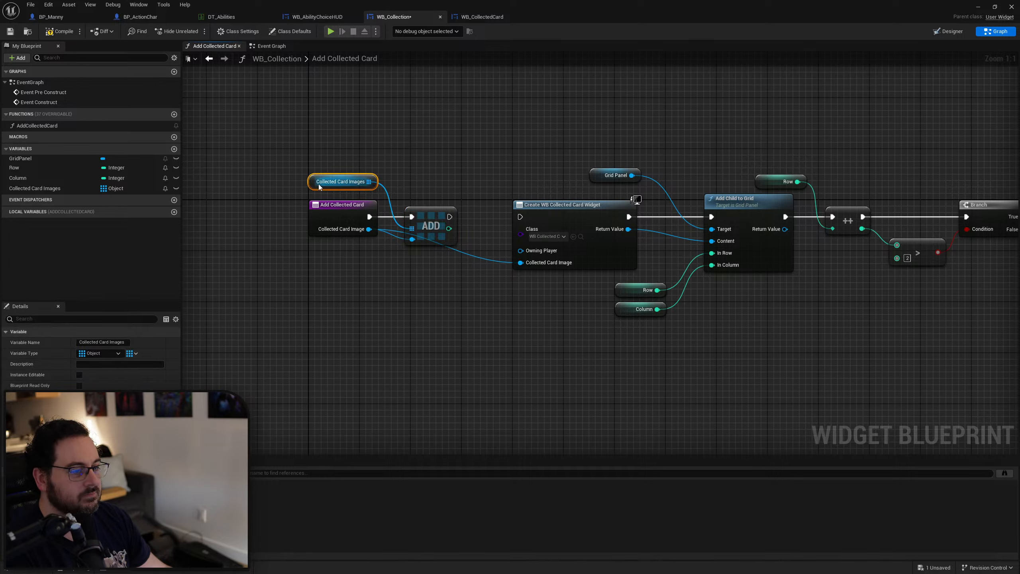
Move the node chain starting at Create WB Collected Card Widget down and away from the Add node.
right_click_drag(463, 216, 326, 205)
mouse_move(394, 189)
right_mouse_down()
mouse_move(412, 196)
mouse_move(384, 175)
right_mouse_up()
scroll(411, 196, "down", 2)
left_click_drag(329, 129, 815, 310)
right_click_drag(593, 279, 726, 345)
left_click_drag(502, 255, 551, 313)
left_click(480, 264)
right_click_drag(487, 251, 562, 228)
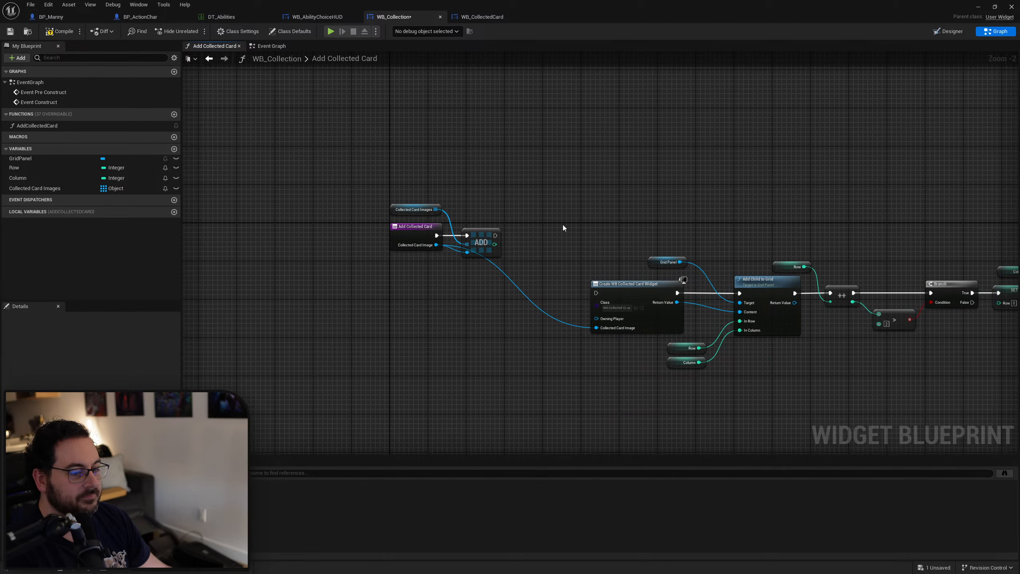
Place a Grid Panel reference, add a Clear Children node targeting it, and run it after the array Add node.
scroll(562, 227, "up", 2)
left_click_drag(52, 158, 402, 207)
left_click(418, 212)
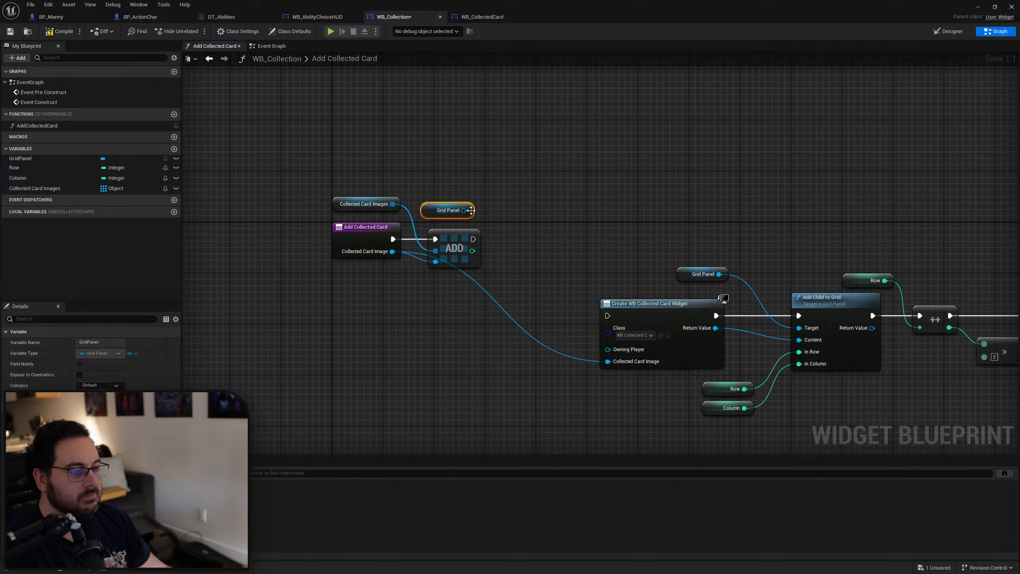
left_click_drag(463, 210, 505, 232)
type("clear")
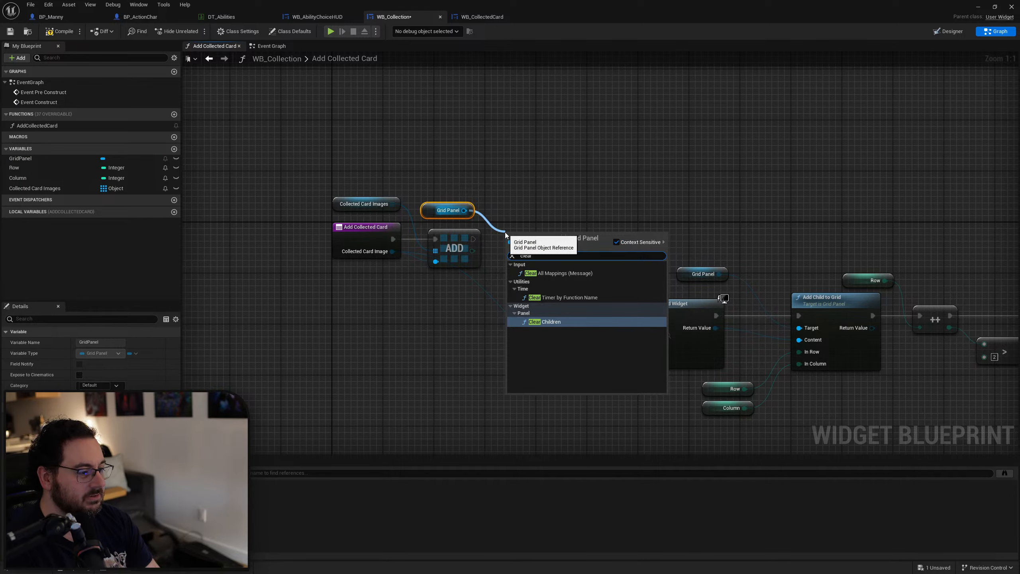
key("Return")
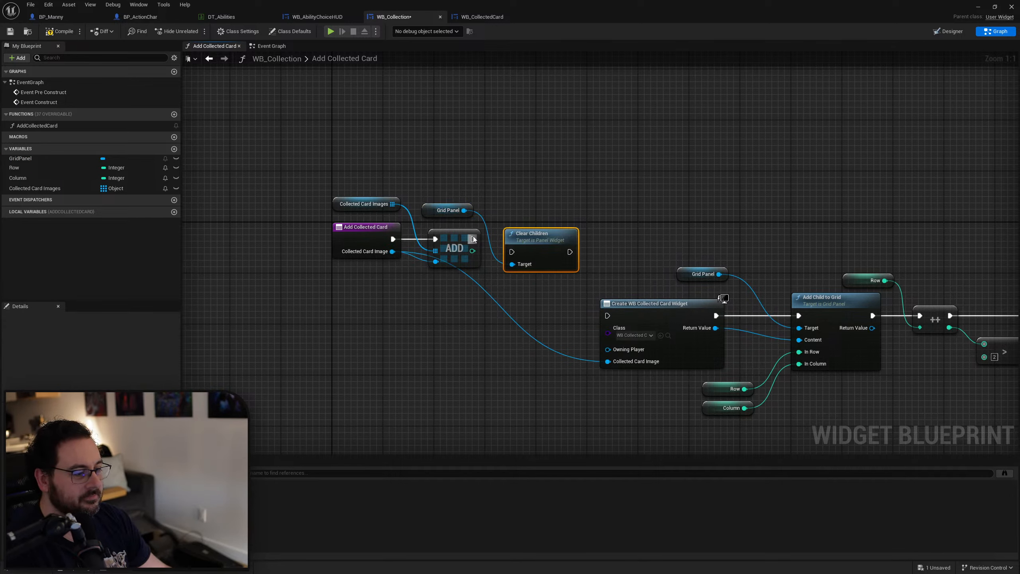
left_click_drag(473, 239, 511, 252)
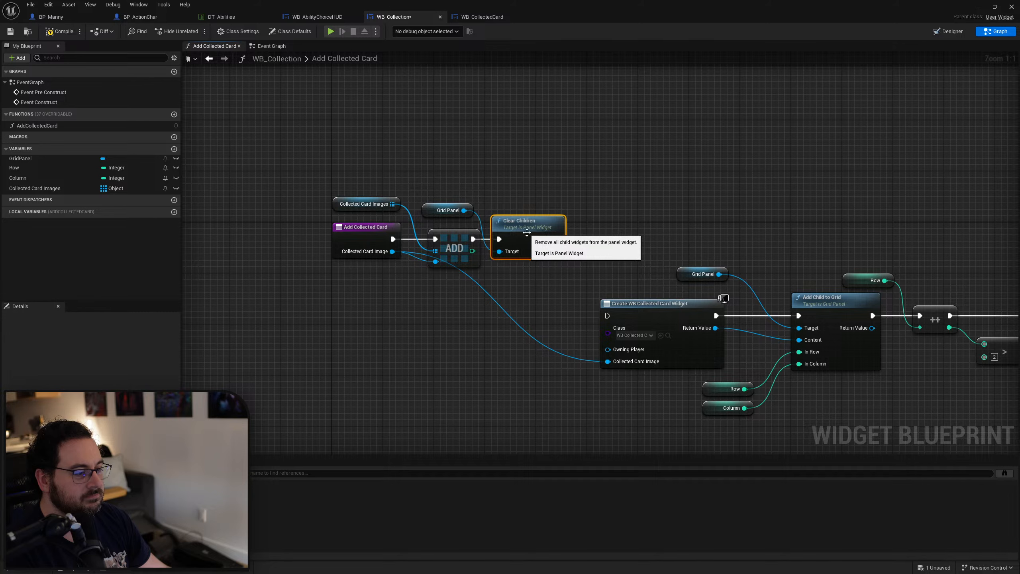
Duplicate the Collected Card Images reference and add a For Each Loop over it, executed after Clear Children.
right_click_drag(555, 216, 476, 195)
left_click(284, 184)
key("ctrl+c")
key("ctrl+v")
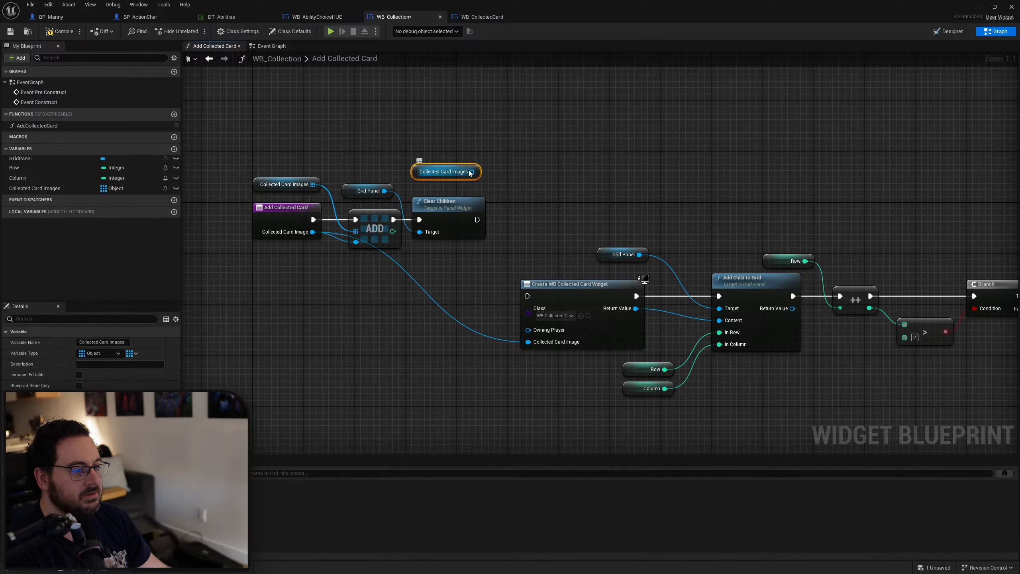
left_click_drag(477, 172, 500, 193)
type("for each")
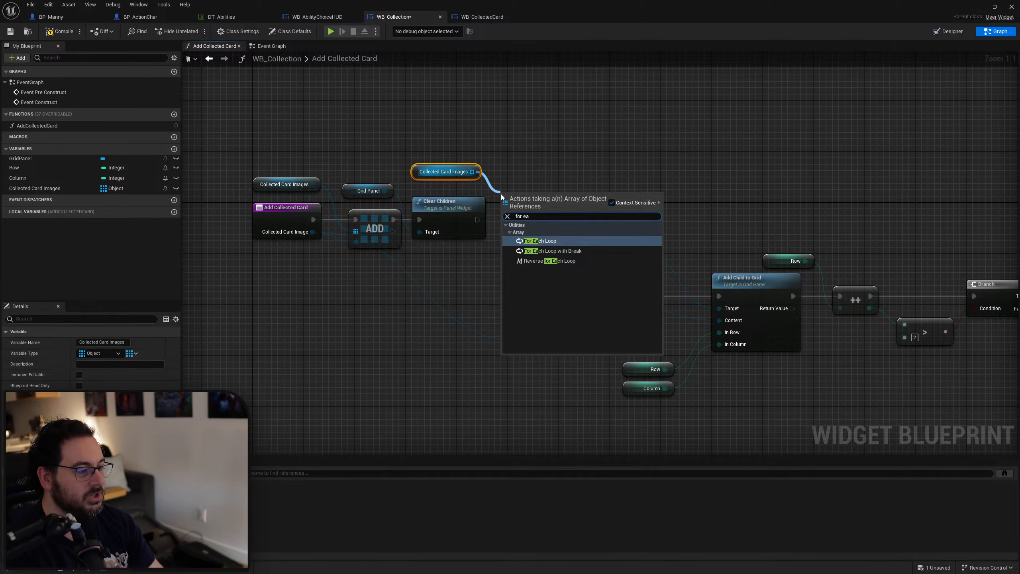
key("Return")
left_click_drag(477, 220, 503, 206)
left_click_drag(529, 198, 531, 213)
Align the widget creation and grid placement nodes behind the For Each Loop, with Loop Body driving Create WB Collected Card Widget.
scroll(597, 221, "down", 2)
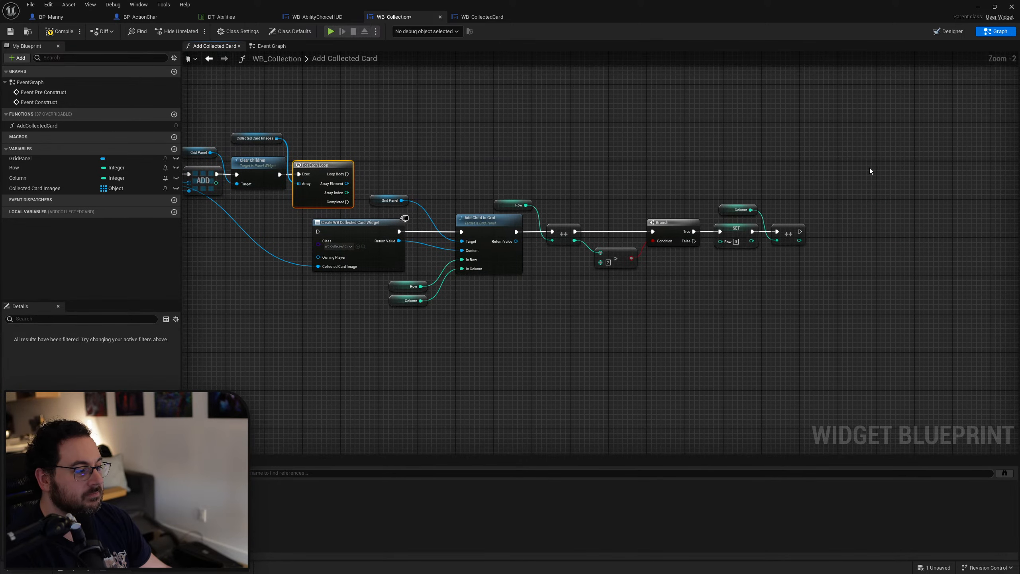
left_click_drag(869, 168, 401, 328)
right_click_drag(349, 257, 545, 286)
scroll(558, 269, "up", 2)
left_click_drag(574, 259, 662, 185)
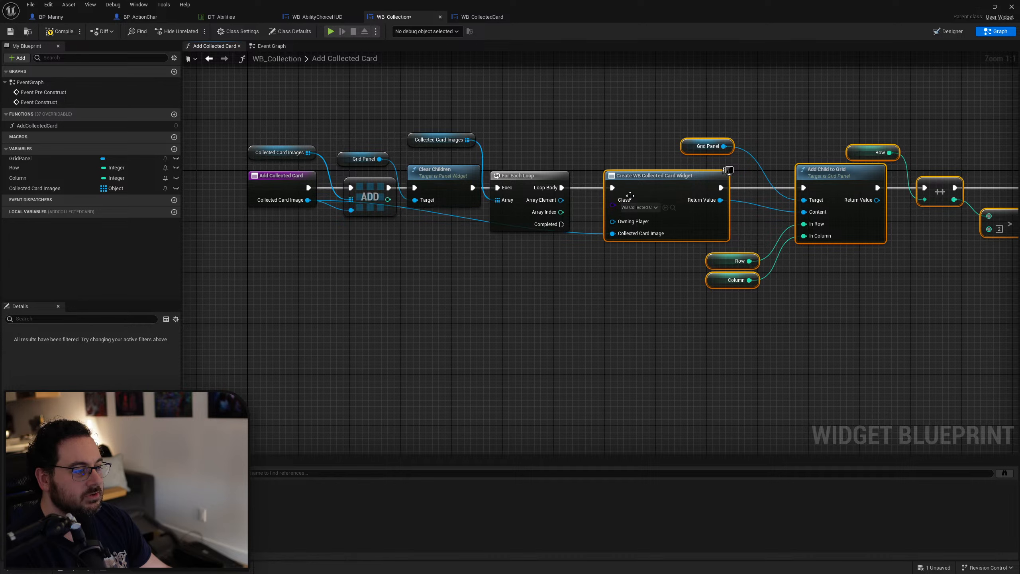
Connect the For Each Loop's Array Element to Collected Card Image on the Create WB Collected Card Widget node and tighten the node spacing.
right_click_drag(629, 240, 478, 264)
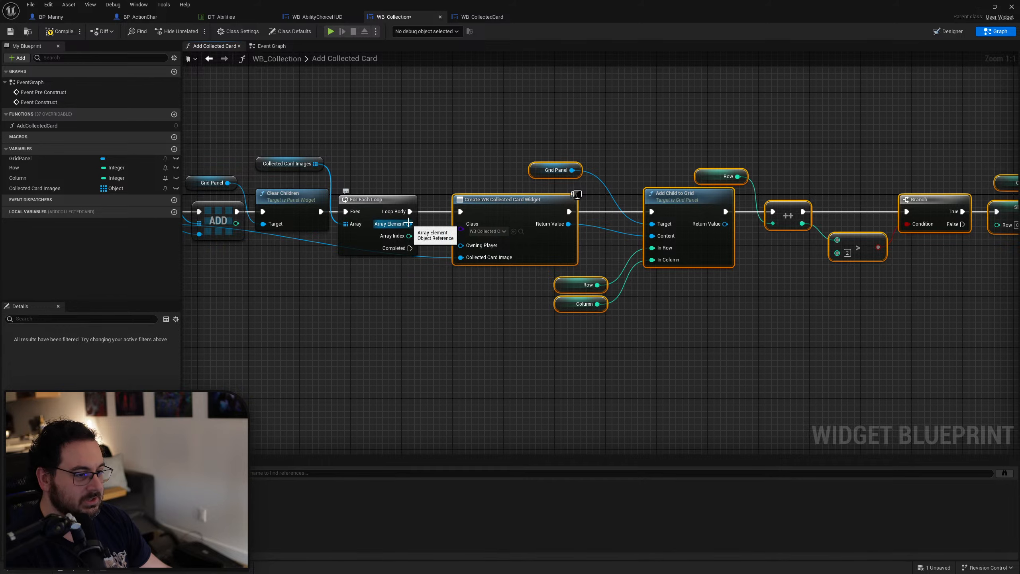
left_click_drag(409, 224, 465, 261)
right_click_drag(465, 261, 379, 273)
left_click_drag(459, 195, 449, 192)
right_click_drag(415, 158, 379, 157)
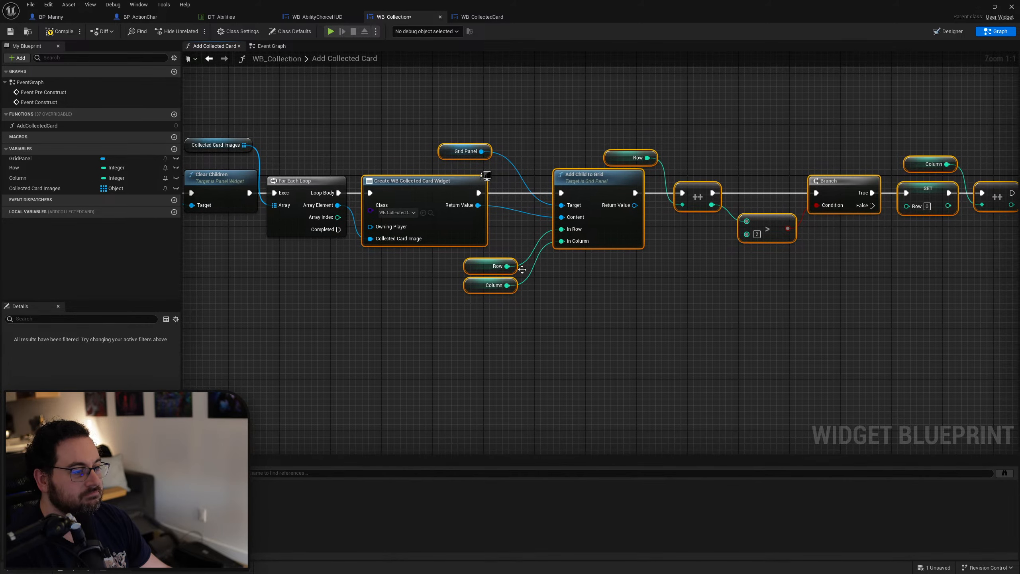
left_click(636, 303)
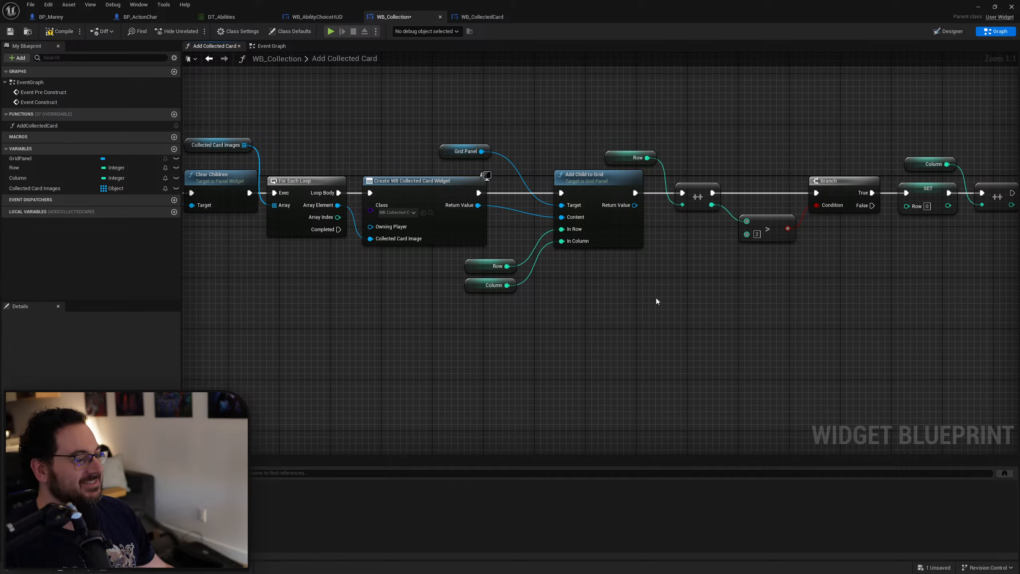
Nudge the greater-than comparison node up slightly, and compile and save WB_Collection.
left_click_drag(765, 231, 765, 225)
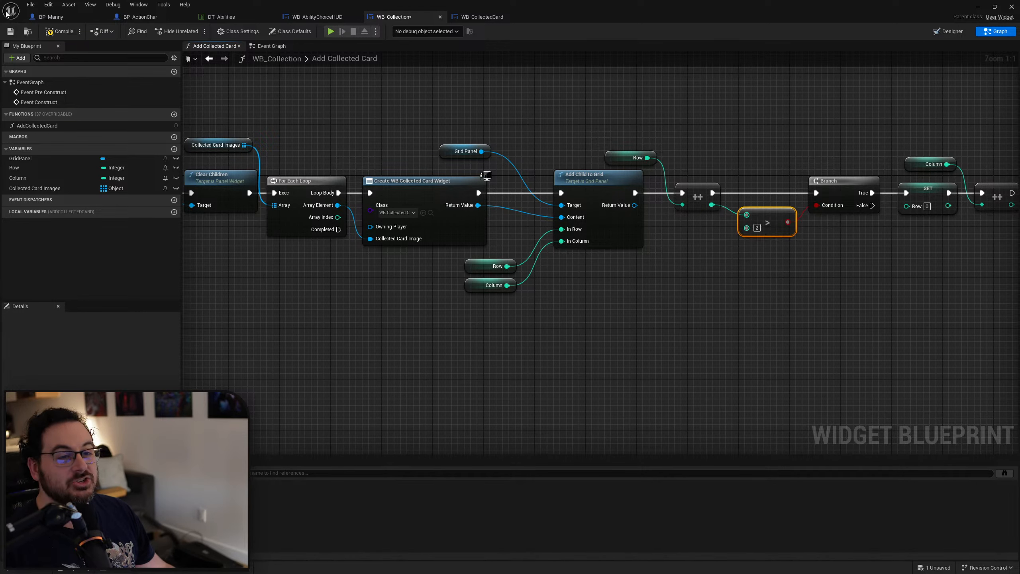
left_click(59, 31)
left_click(10, 31)
Shift the array Add node and the first Collected Card Images reference slightly left with the function entry, and save the blueprint.
left_click(343, 309)
right_click_drag(343, 308, 541, 309)
right_click_drag(462, 298, 539, 316)
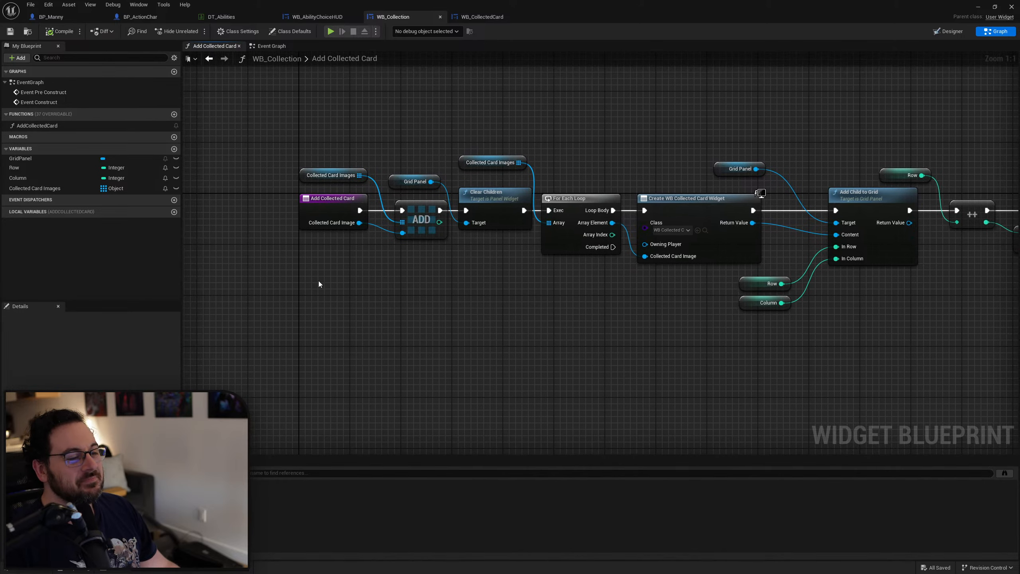
left_click_drag(382, 240, 422, 204)
left_click(346, 177, "shift")
left_click(436, 275)
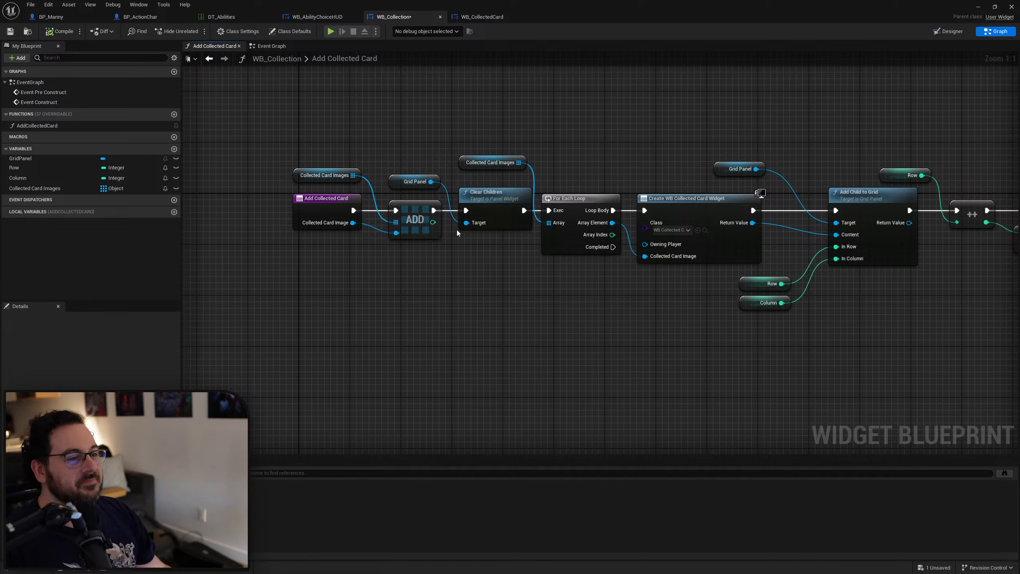
left_click(10, 31)
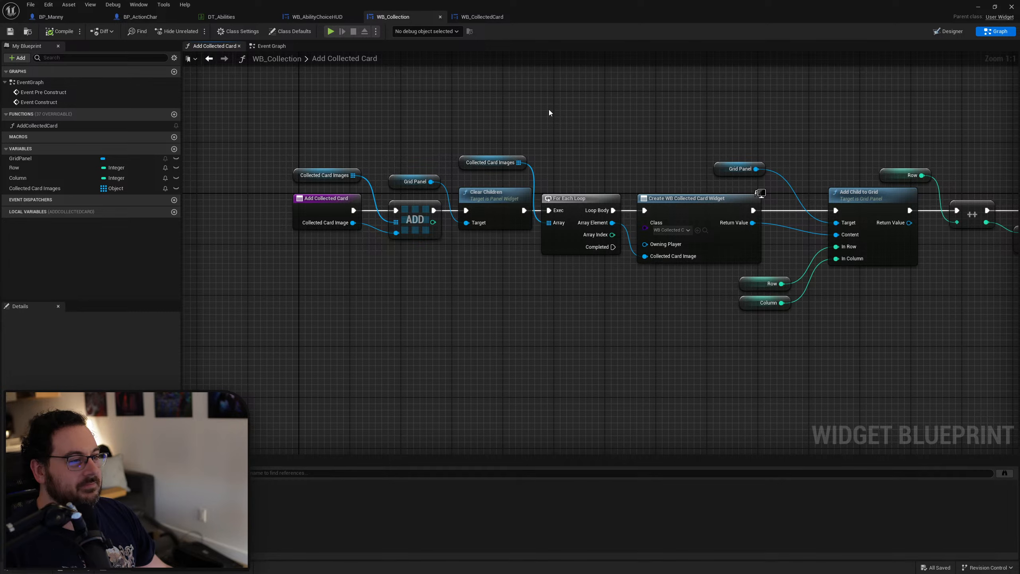
left_click(491, 18)
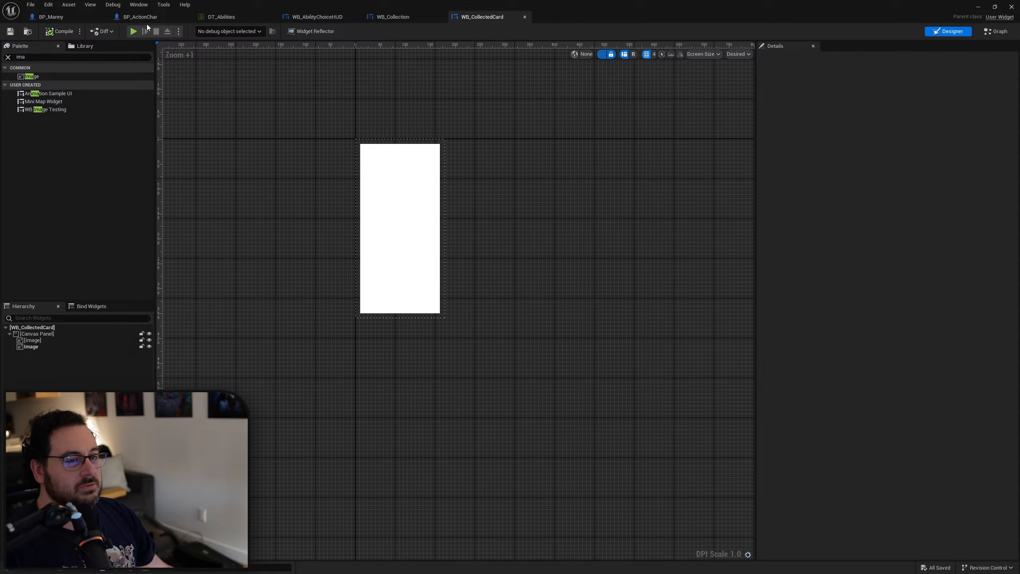
left_click(145, 22)
left_click(497, 19)
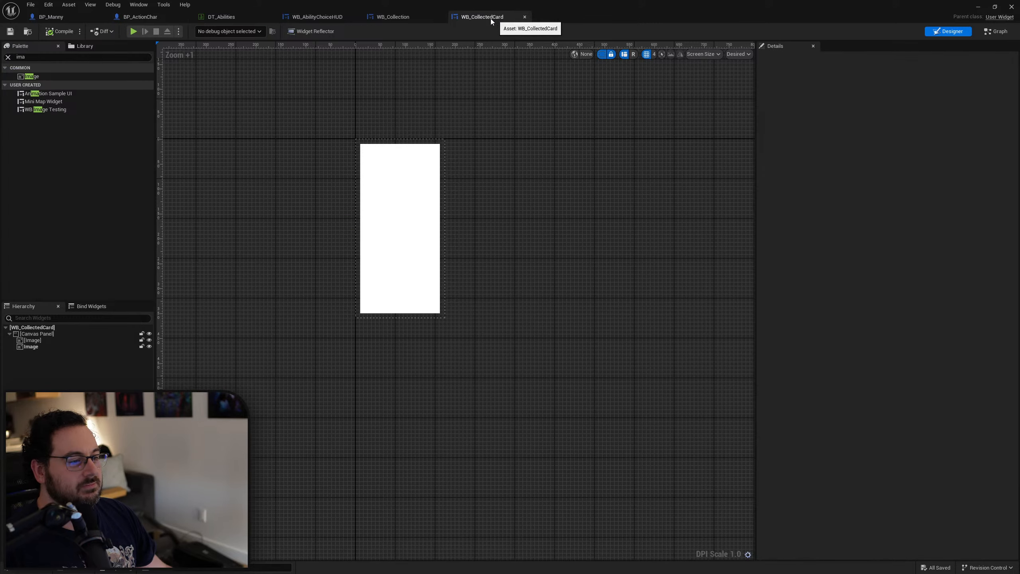
left_click(386, 18)
In WB_Collection's designer layout, set the Scroll Box's left offset to 200.
left_click(949, 30)
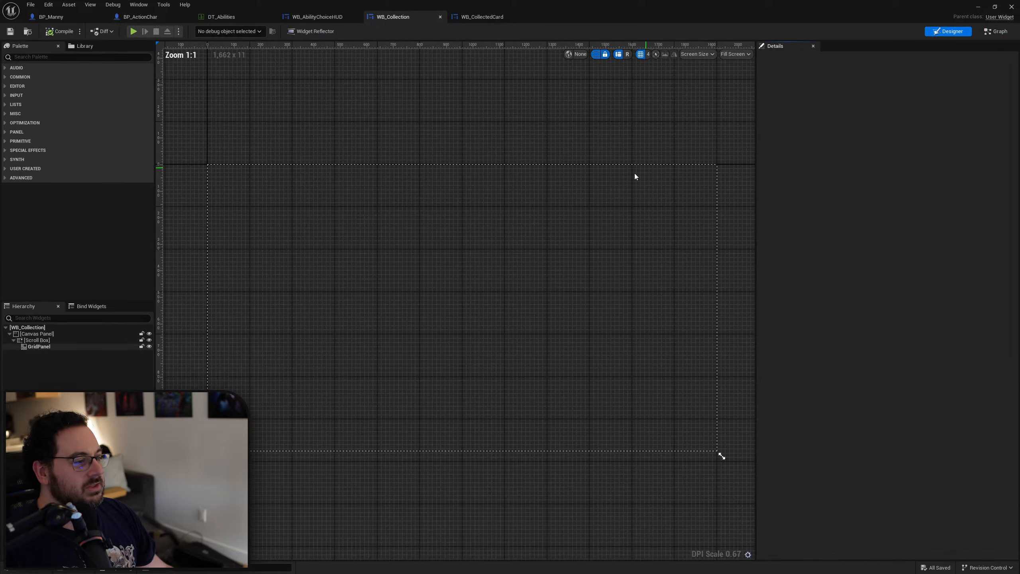
left_click(992, 33)
left_click(963, 33)
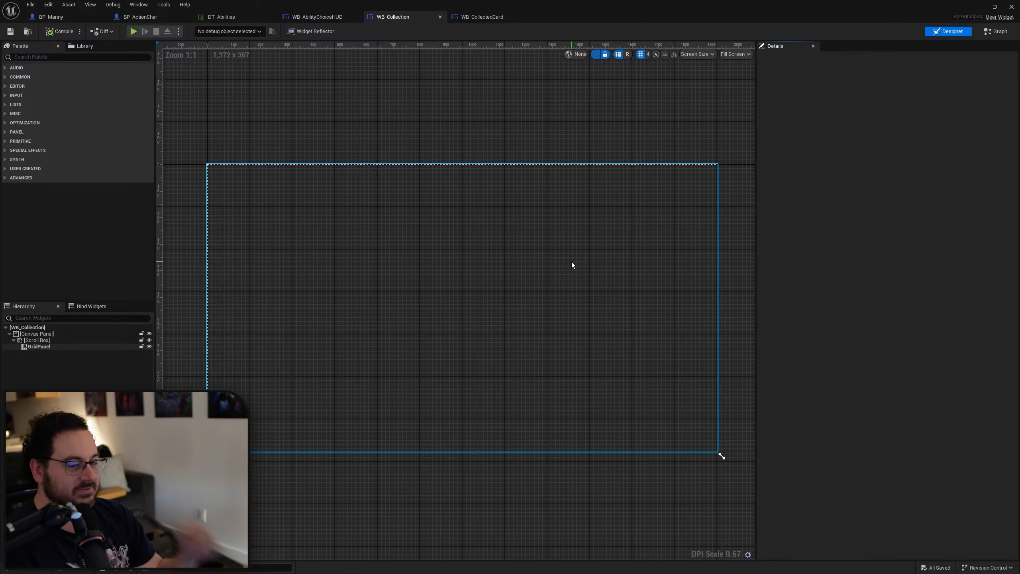
left_click(48, 339)
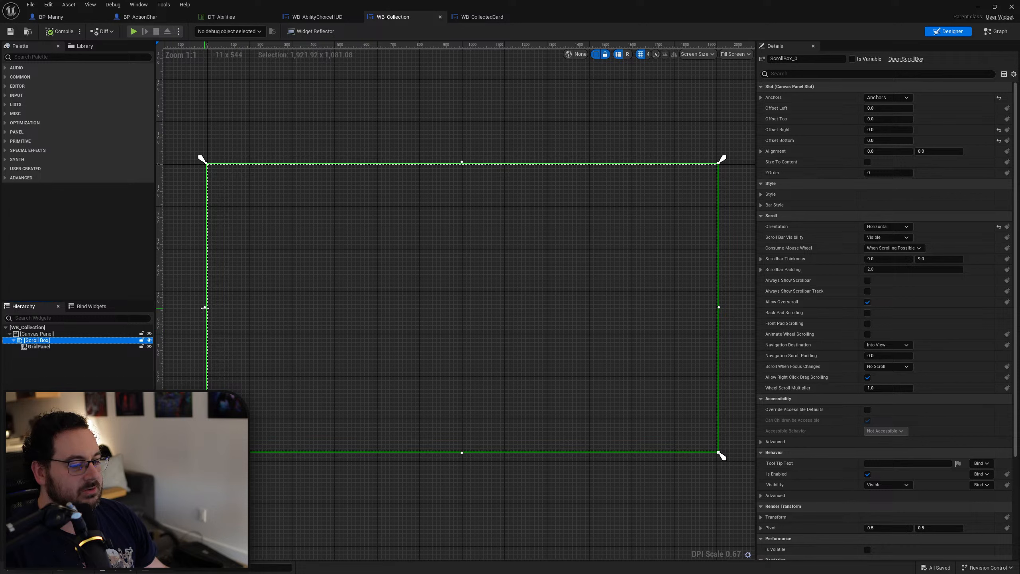
left_click_drag(204, 306, 248, 306)
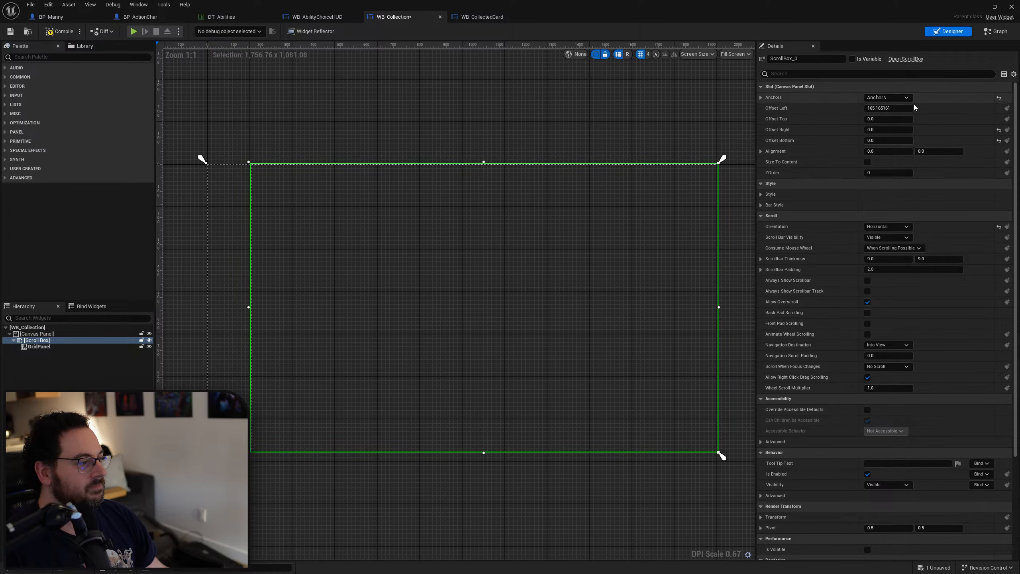
left_click(896, 109)
type("200")
key("Return")
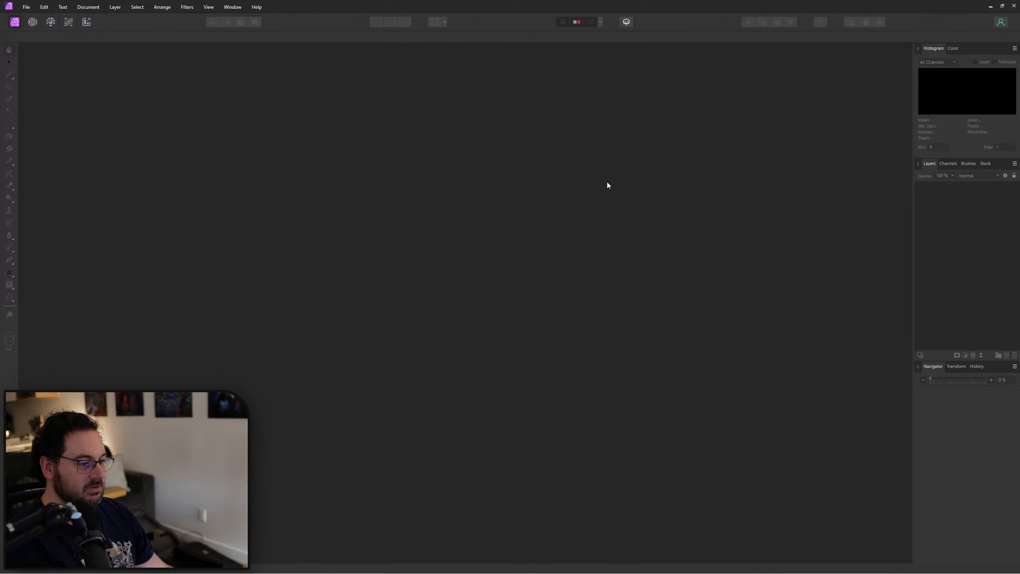
In Affinity Photo, create a new 200 × 1080 px document at 72 DPI.
left_click(512, 344)
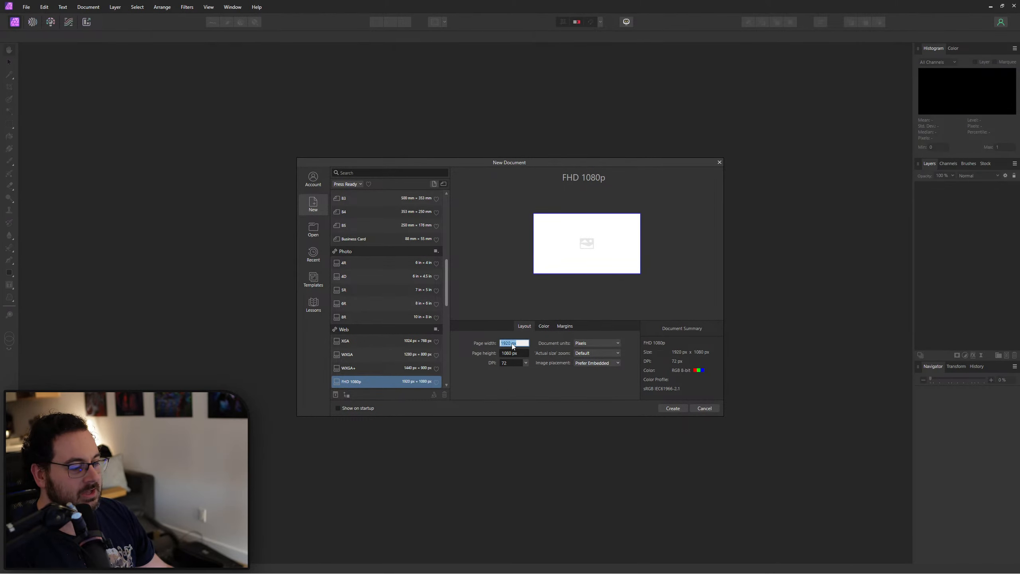
type("200")
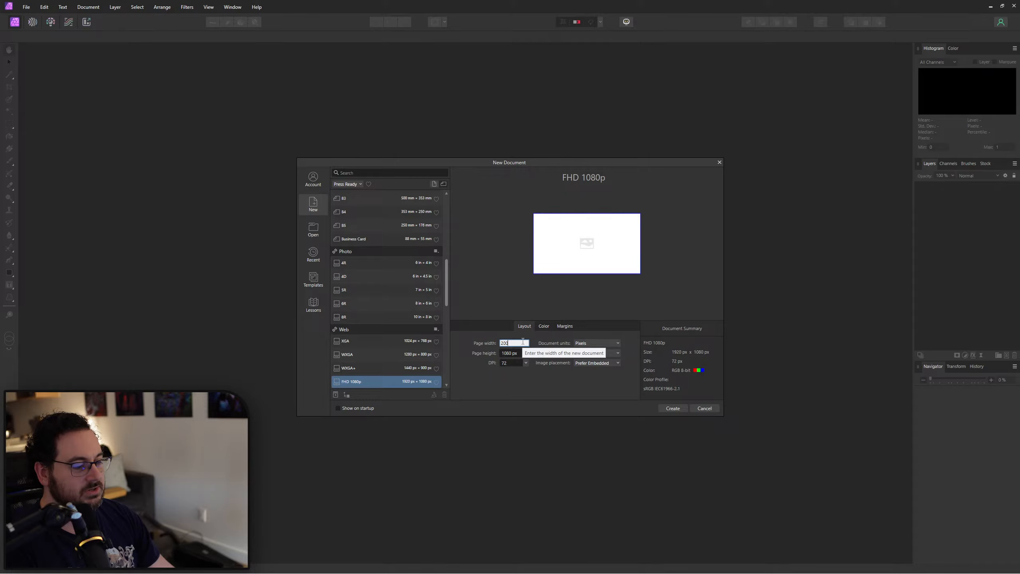
key("Return")
left_click(672, 409)
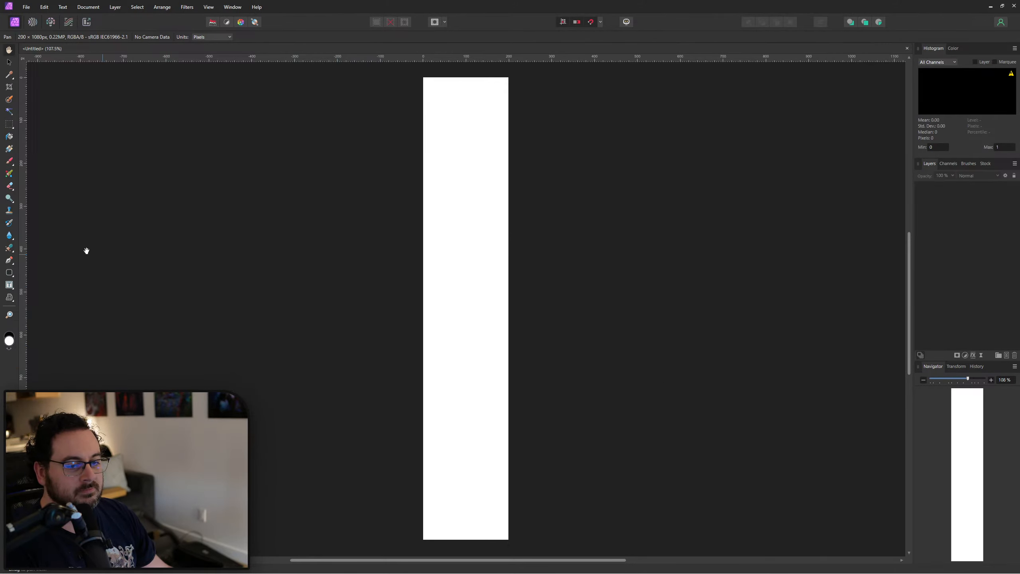
Set the active colour to dark grey 1C1C1C.
double_click(9, 342)
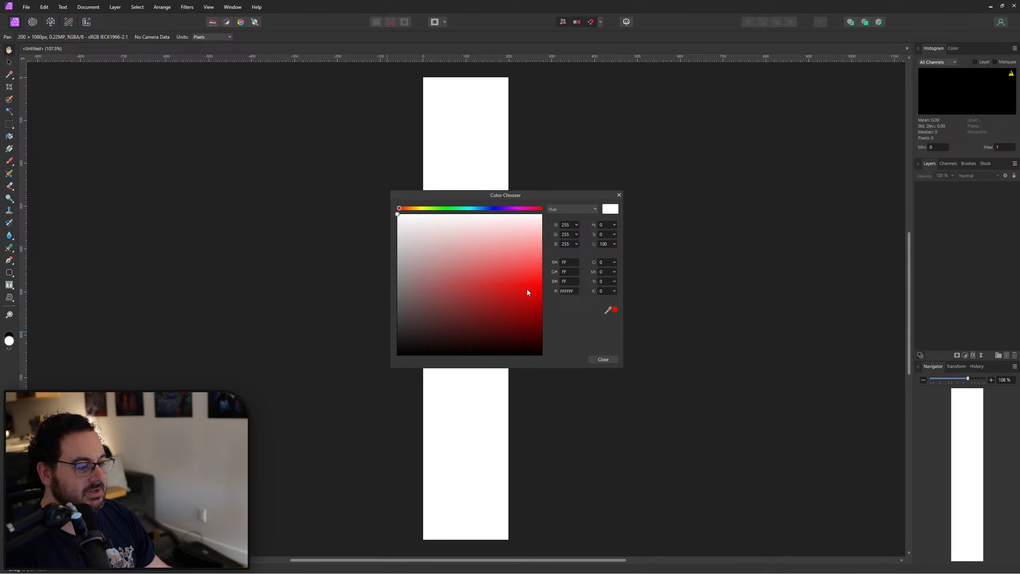
left_click_drag(528, 291, 565, 334)
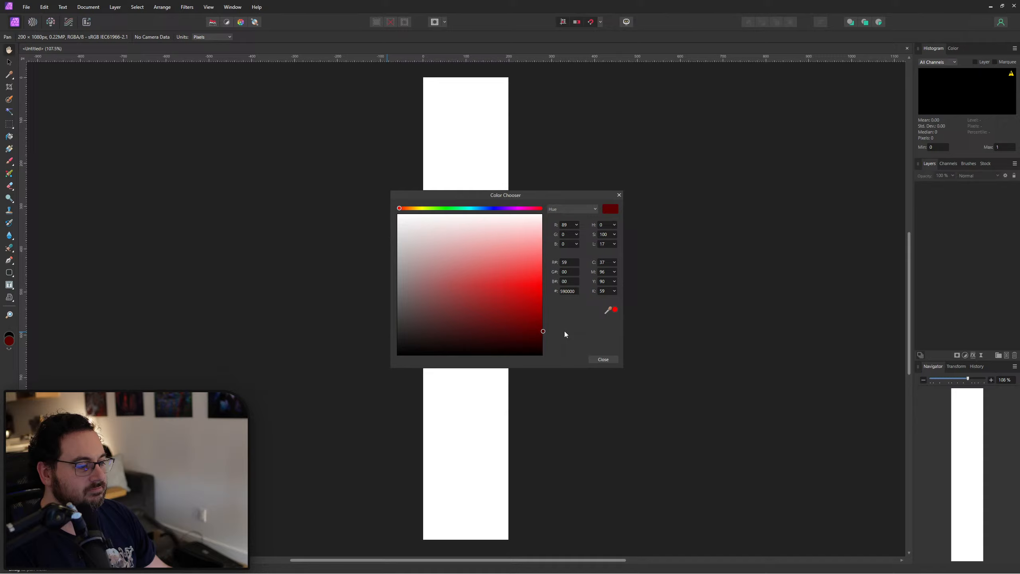
left_click_drag(431, 329, 358, 339)
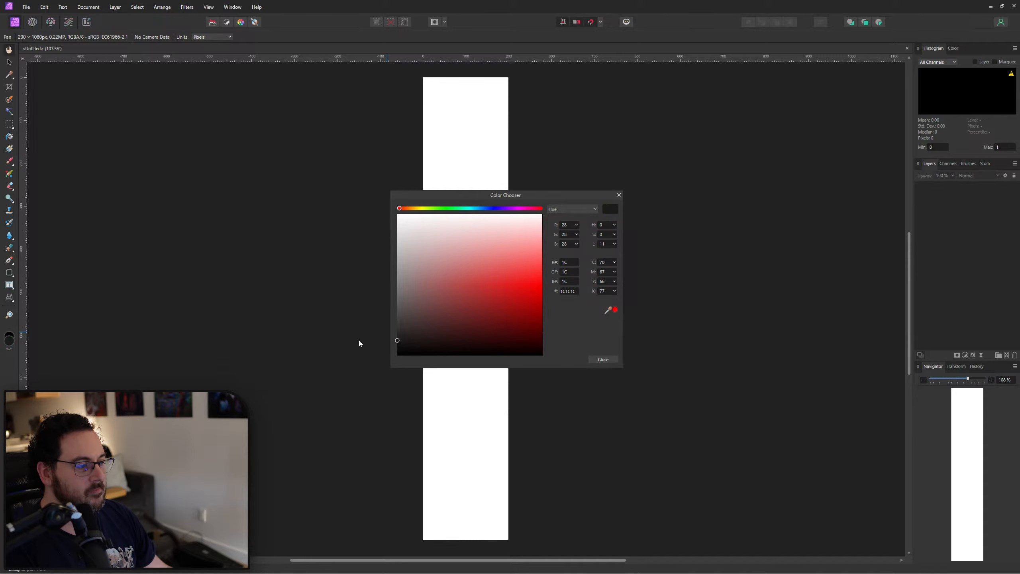
left_click(603, 359)
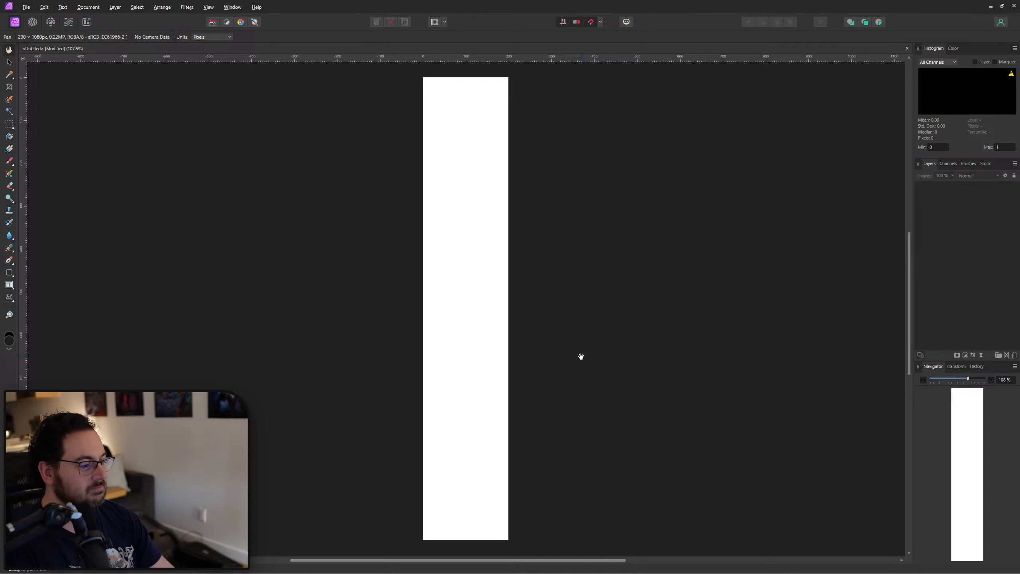
Add a pixel layer to the document and fill it with black.
left_click(1005, 355)
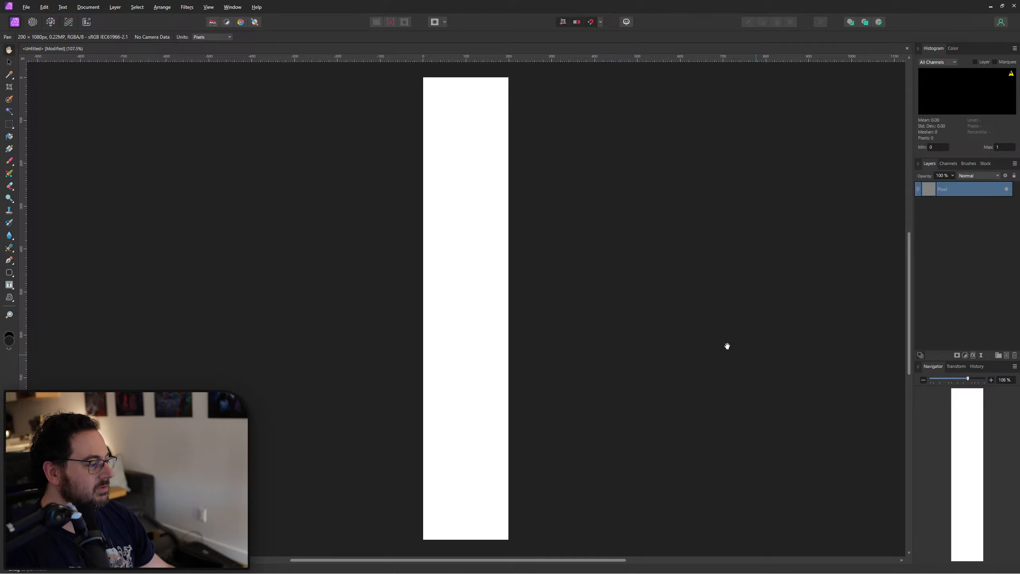
key("alt+BackSpace")
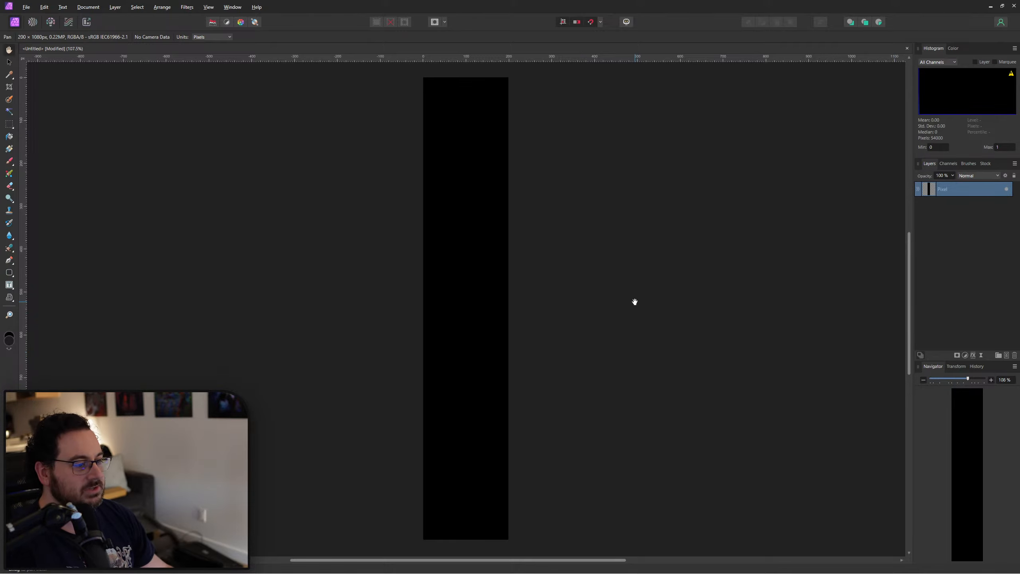
Add the artistic text "Collection" in 12 pt Arial near the upper part of the black strip.
key("t")
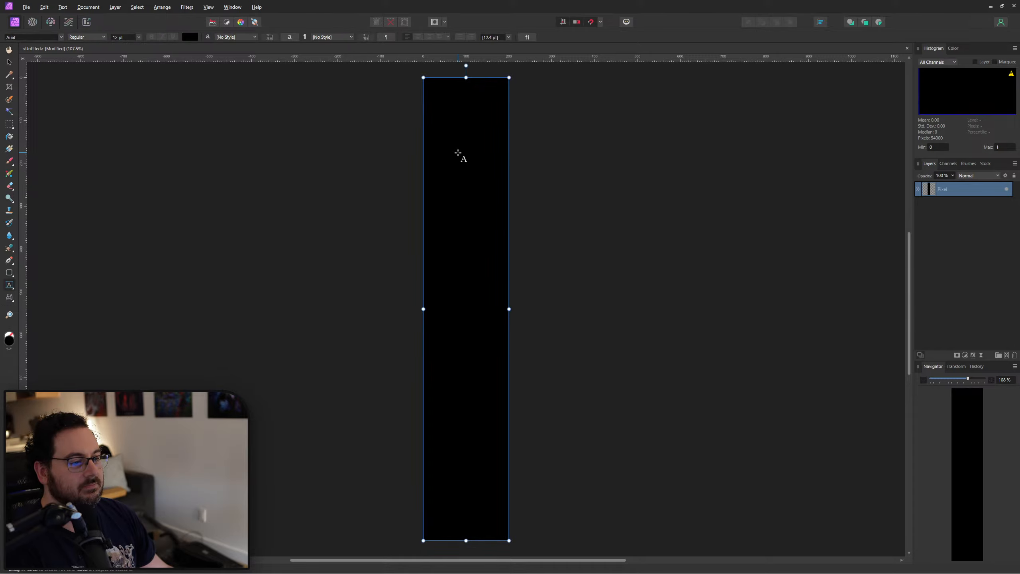
left_click(458, 150)
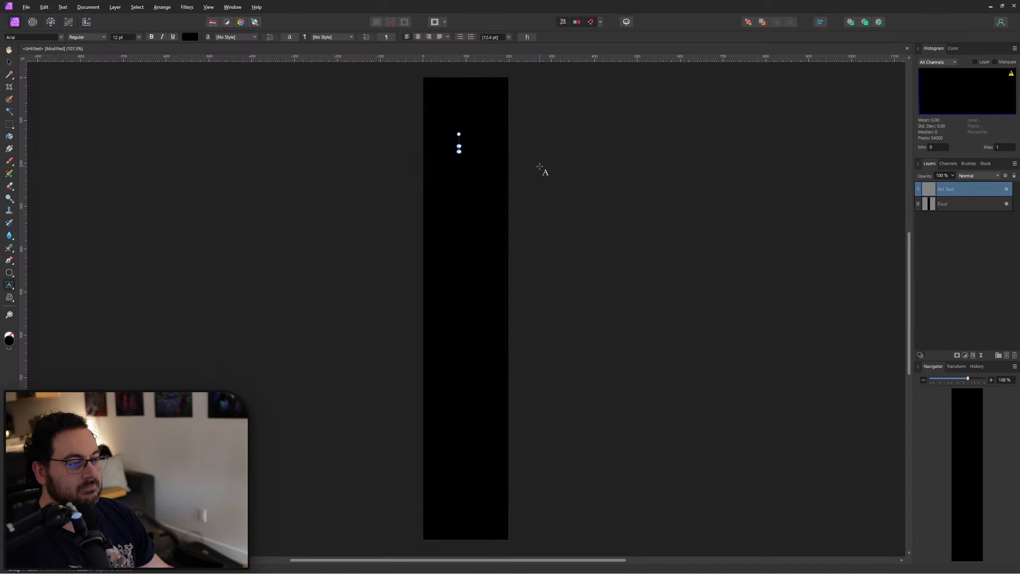
type("C")
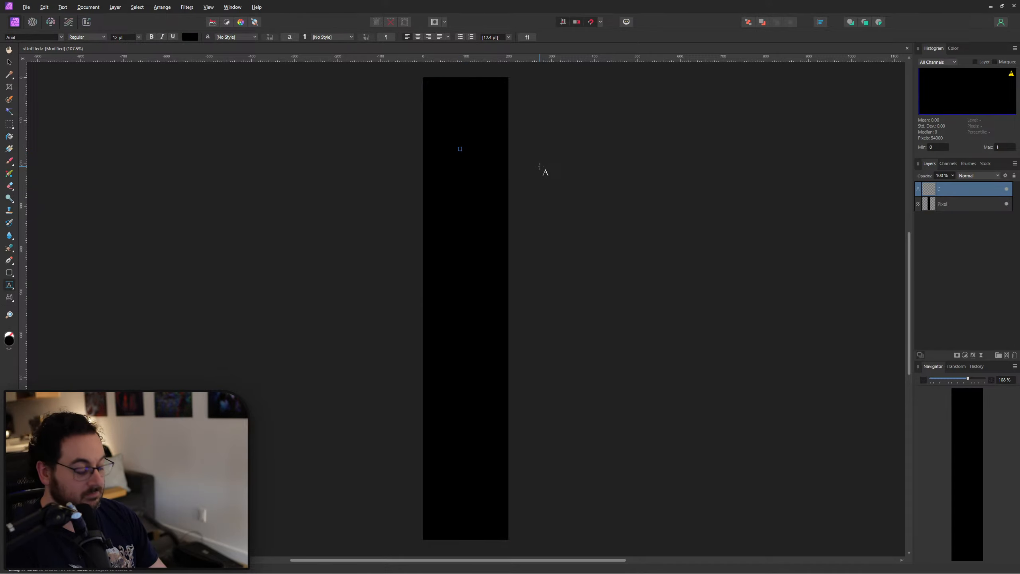
type("ollection")
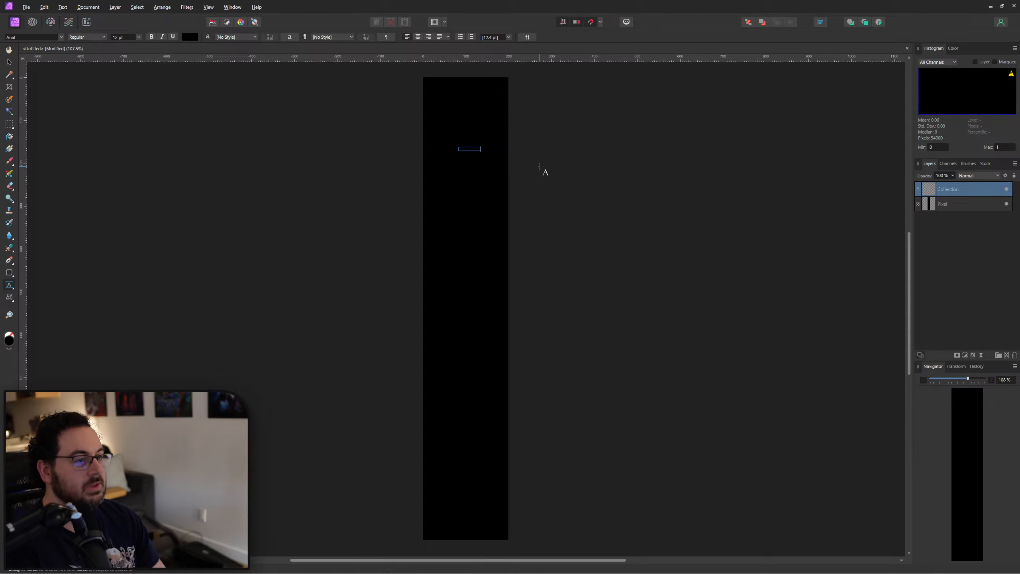
key("Escape")
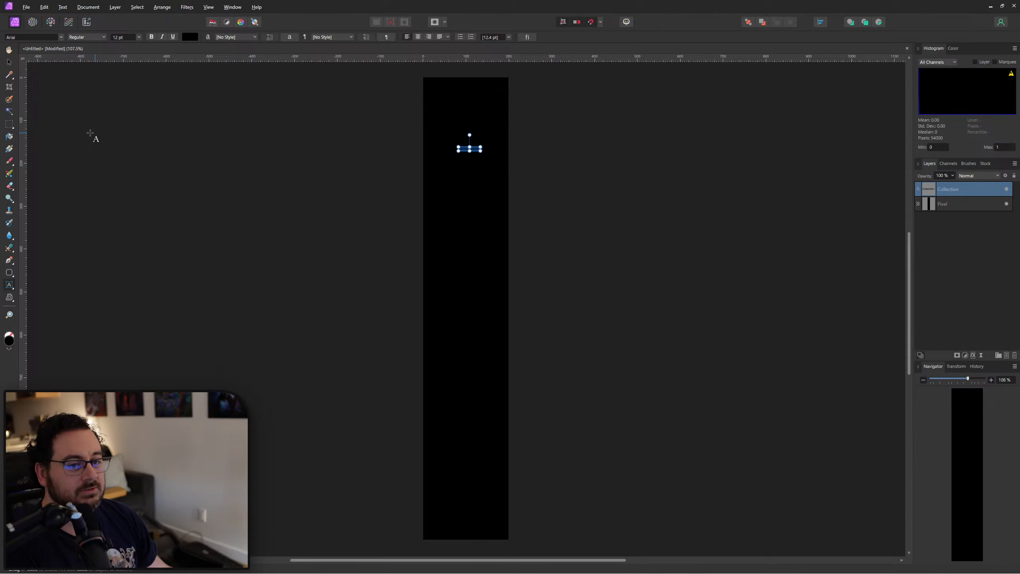
left_click(13, 291)
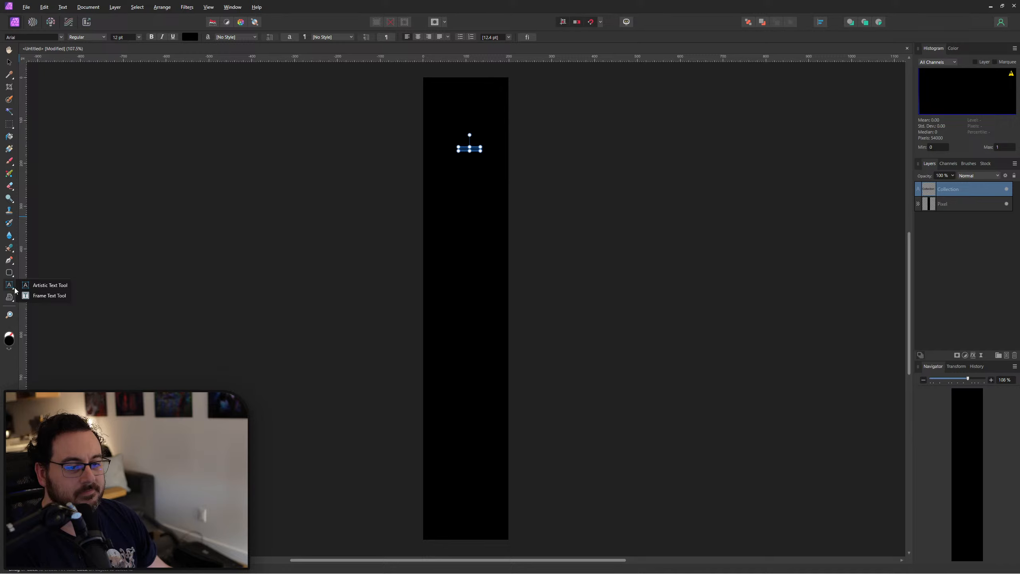
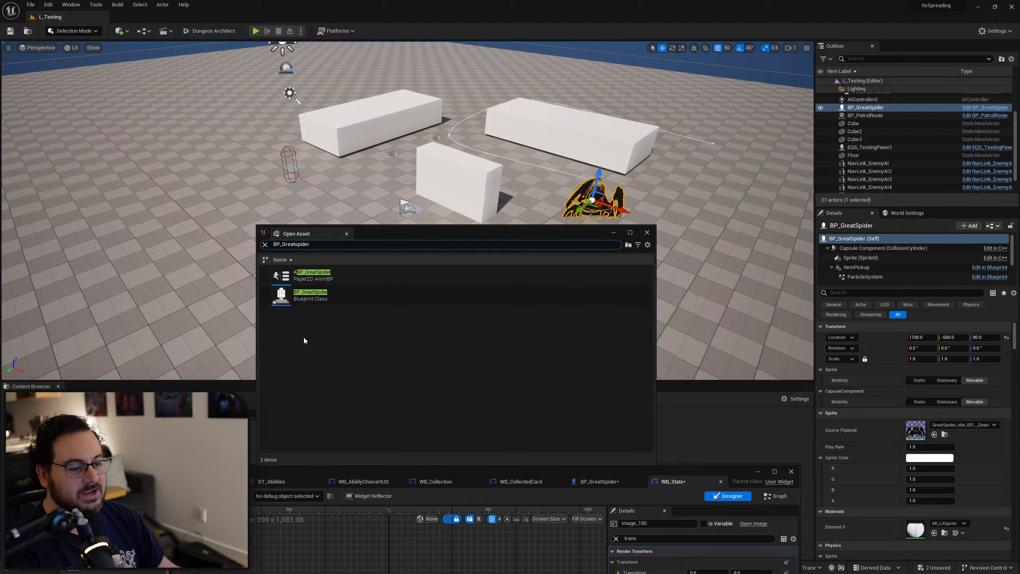
left_click_drag(311, 295, 175, 191)
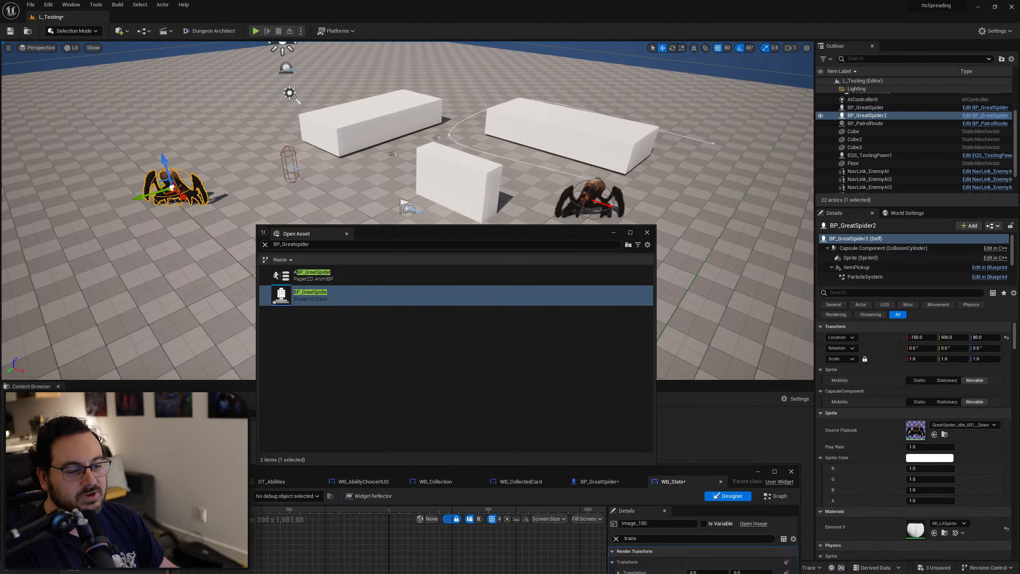
middle_click(308, 233)
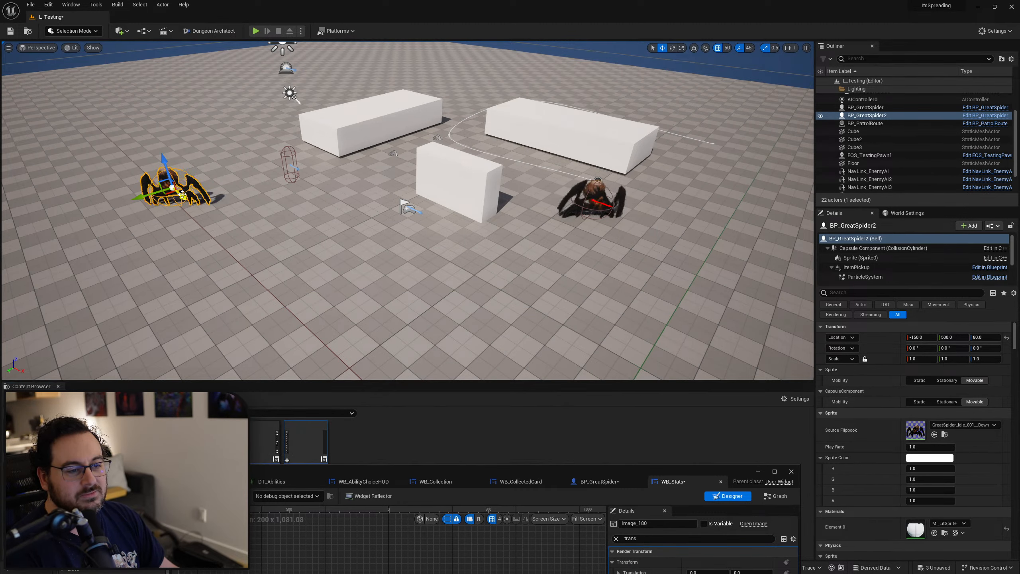
key("Delete")
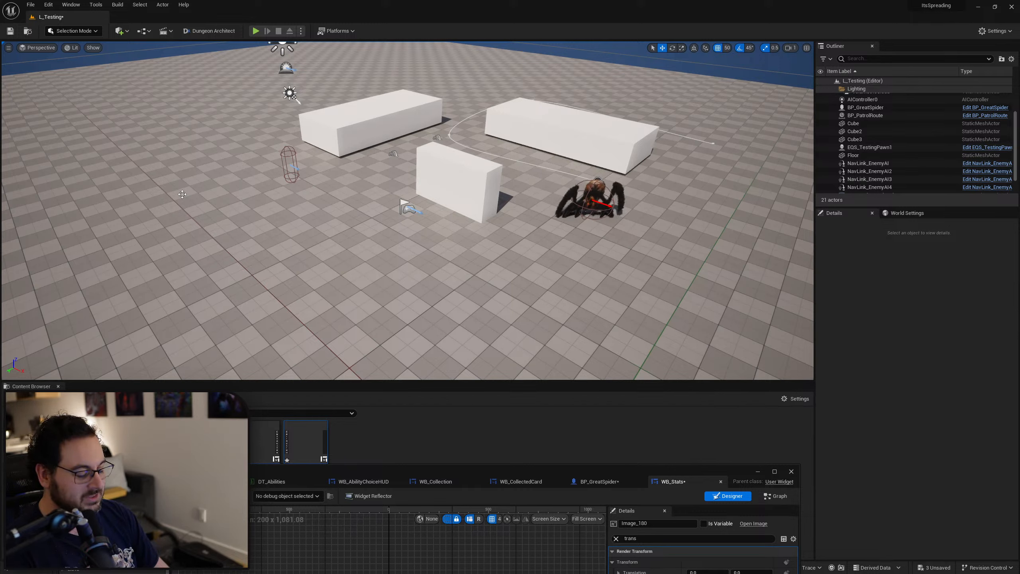
key("ctrl+p")
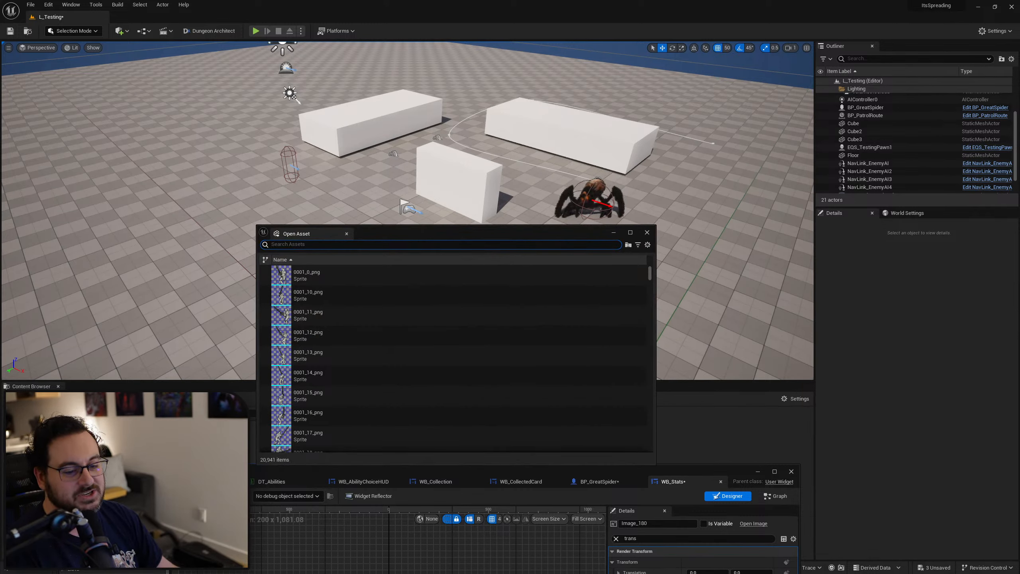
left_click(646, 232)
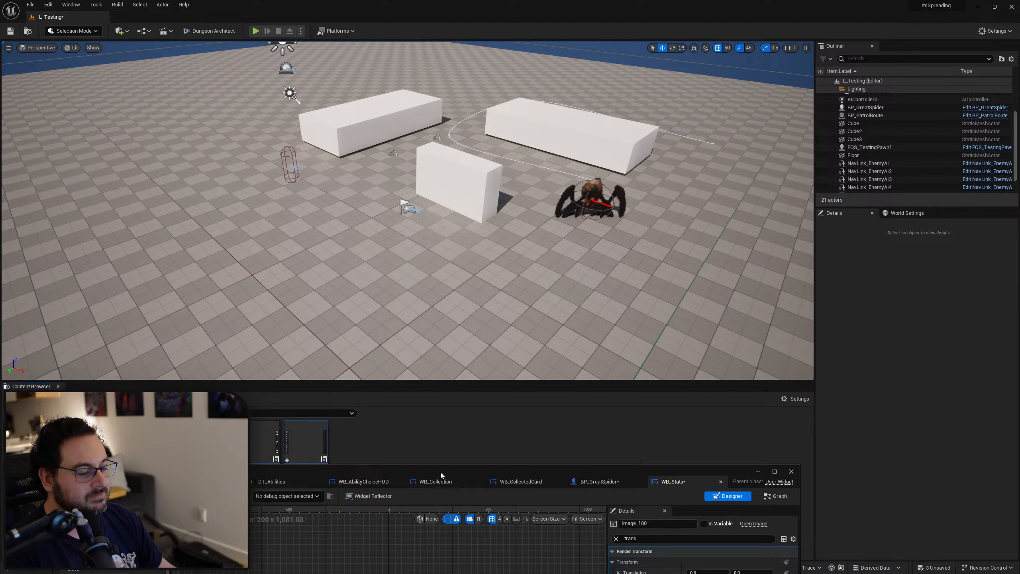
left_click_drag(467, 471, 472, 453)
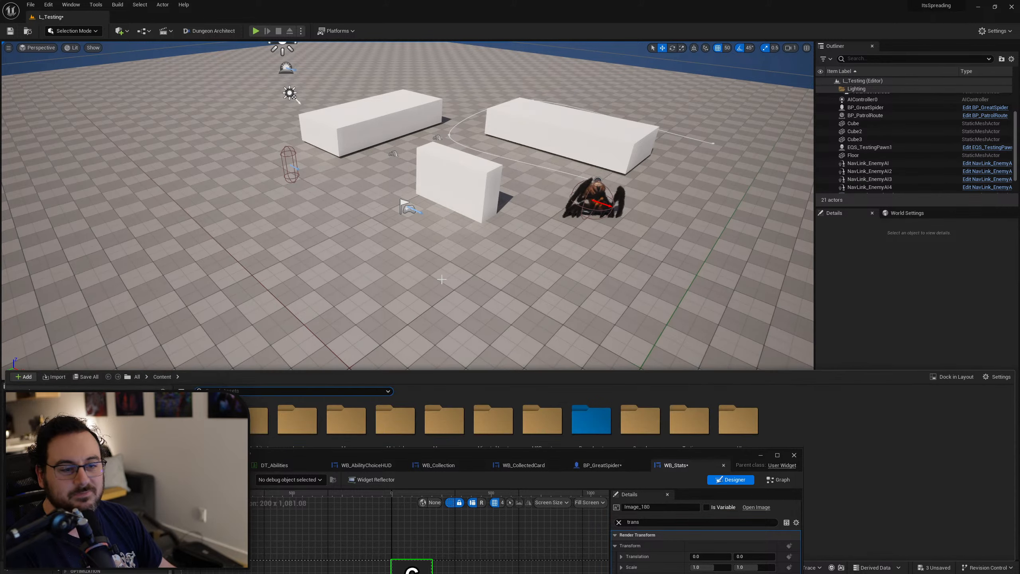
key("ctrl+space")
left_click_drag(435, 452, 415, 533)
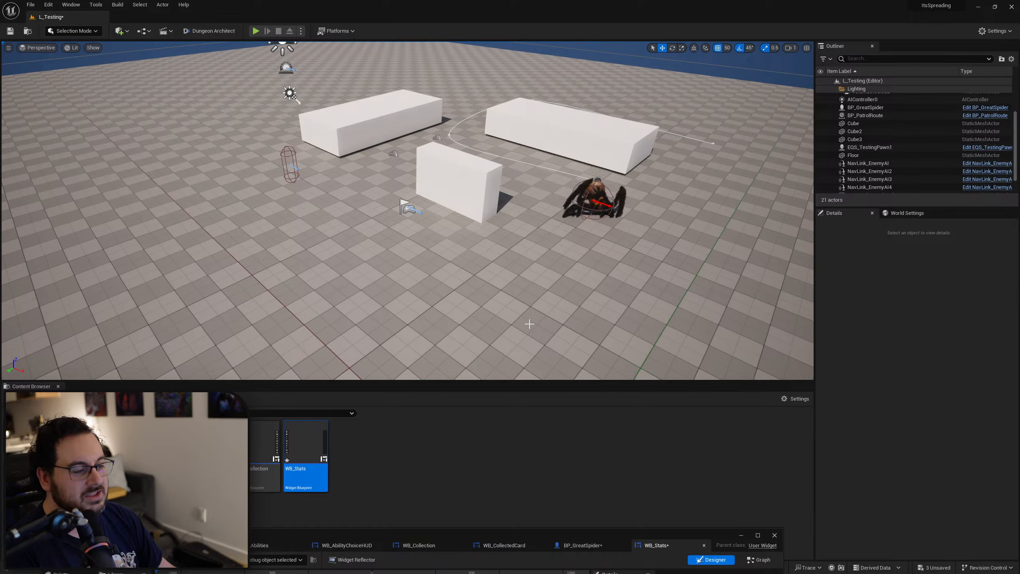
key("ctrl+space")
key("ctrl+space")
key("ctrl+space")
key("ctrl+space")
key("ctrl+space")
key("ctrl+space")
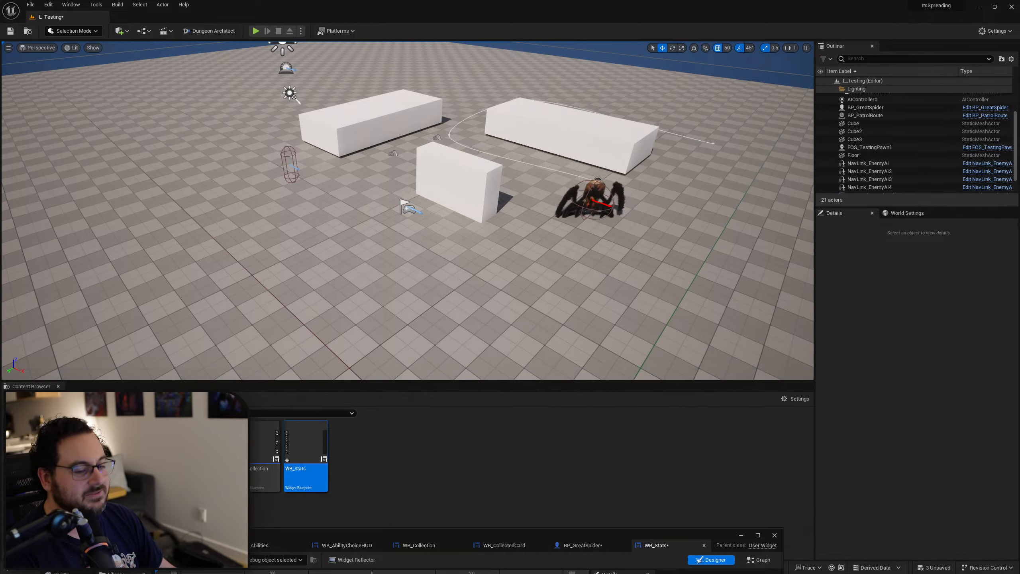
key("ctrl+space")
key("ctrl+space")
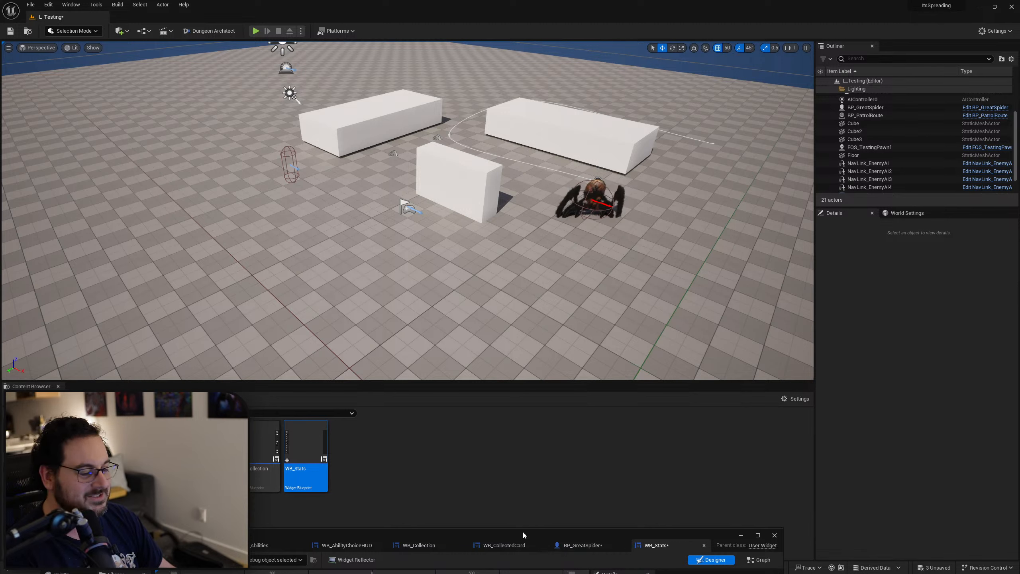
Locate the T_Collection_Bar texture assigned to the strip image in WB_Stats and reimport it from its source file.
left_click_drag(523, 532, 564, 466)
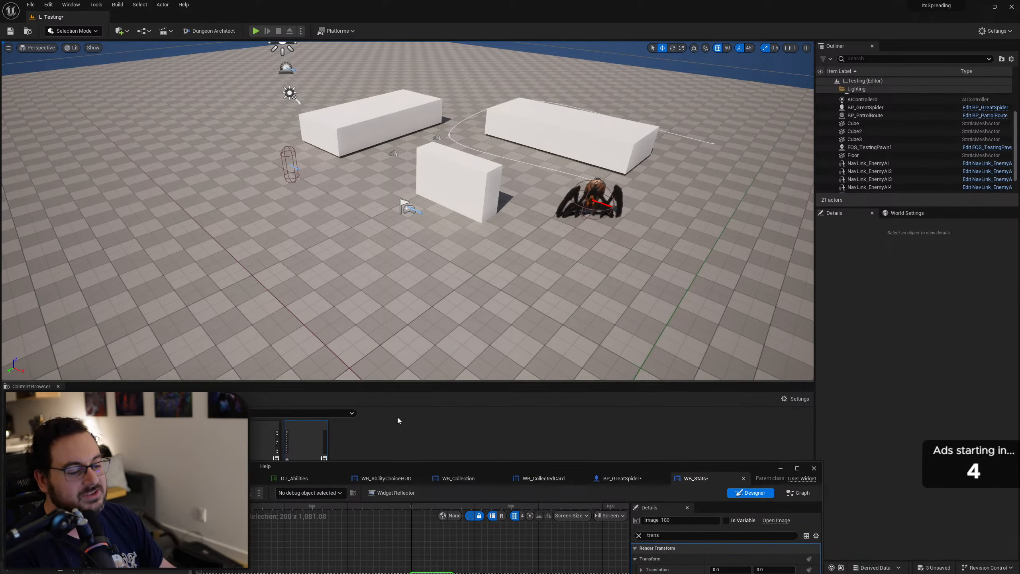
left_click_drag(529, 464, 562, 214)
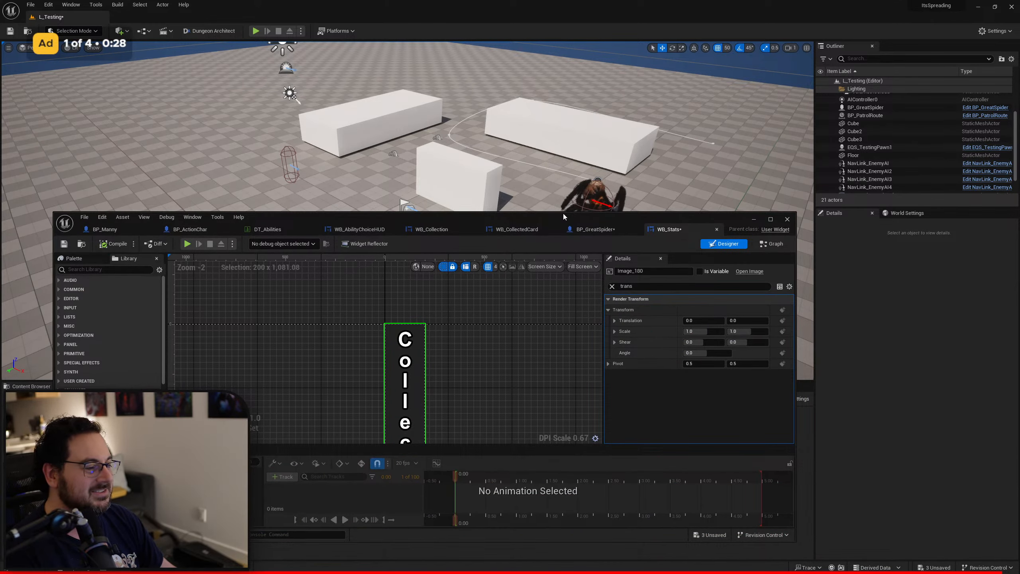
double_click(562, 213)
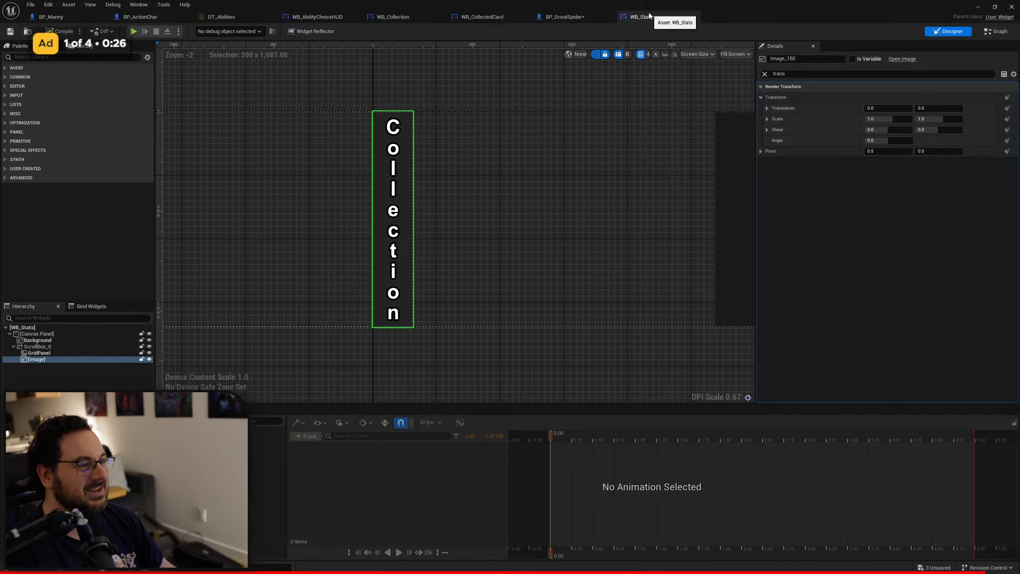
left_click_drag(658, 5, 602, 144)
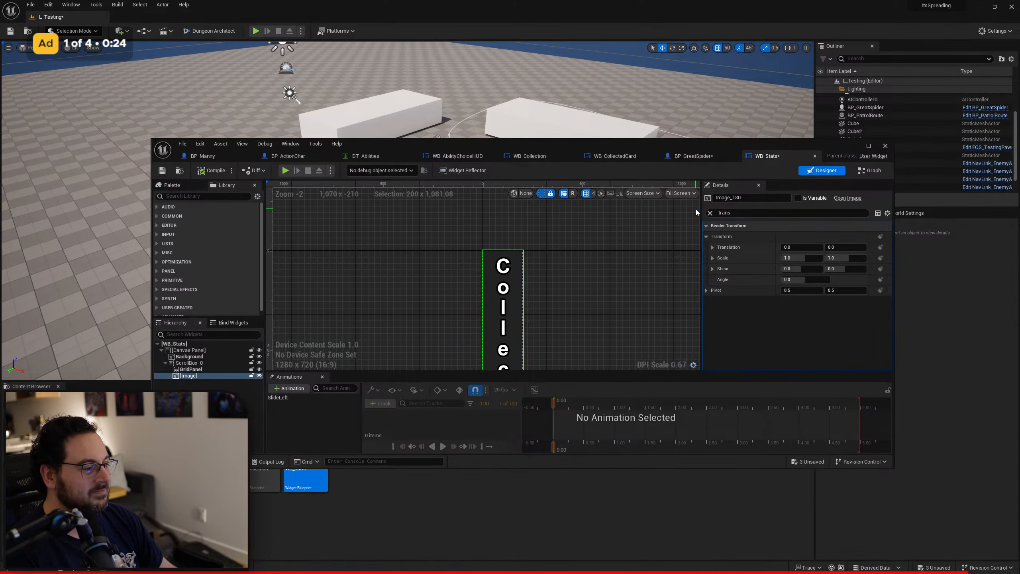
left_click(711, 216)
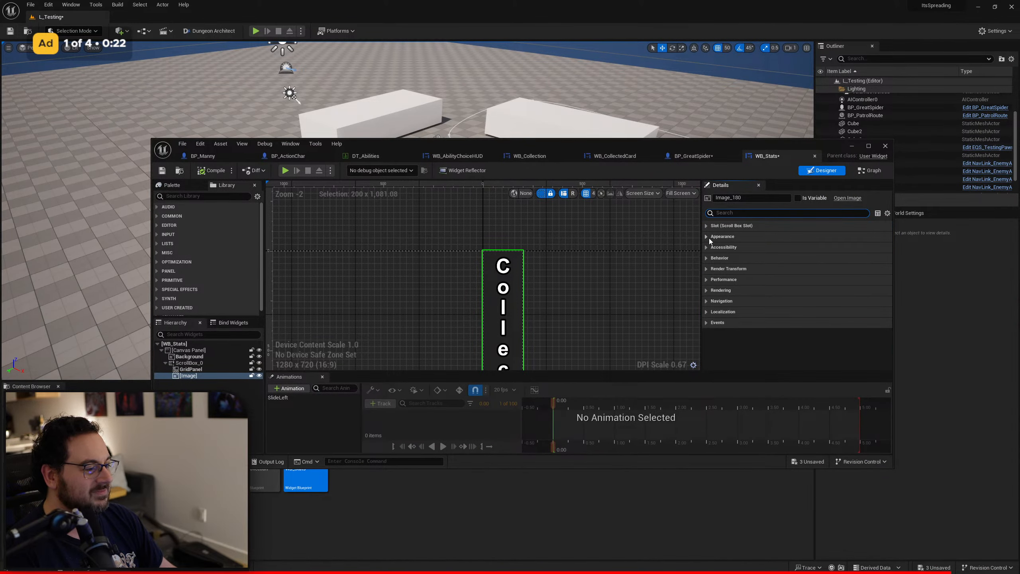
left_click(708, 238)
left_click(710, 248)
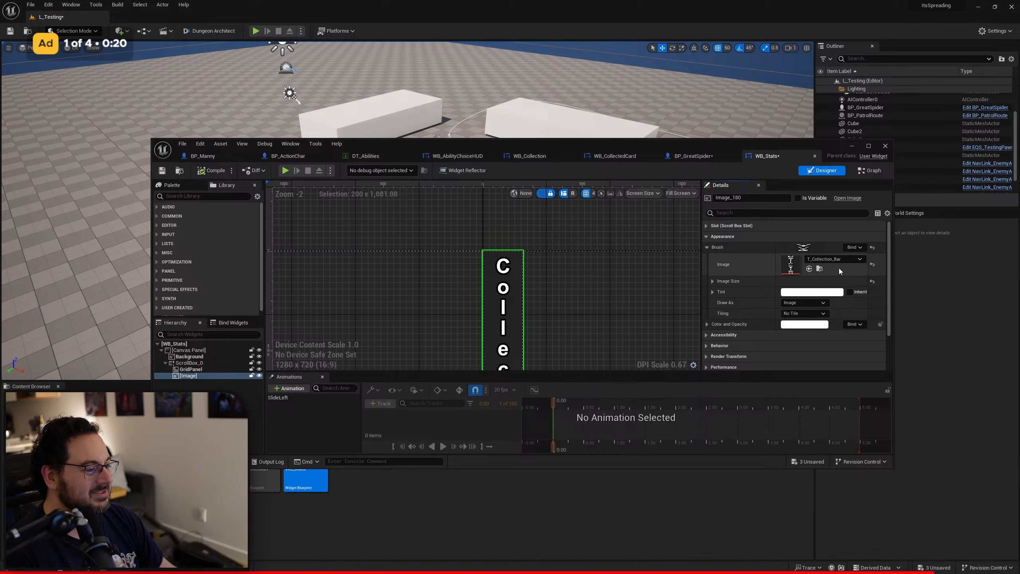
left_click(819, 269)
right_click(370, 515)
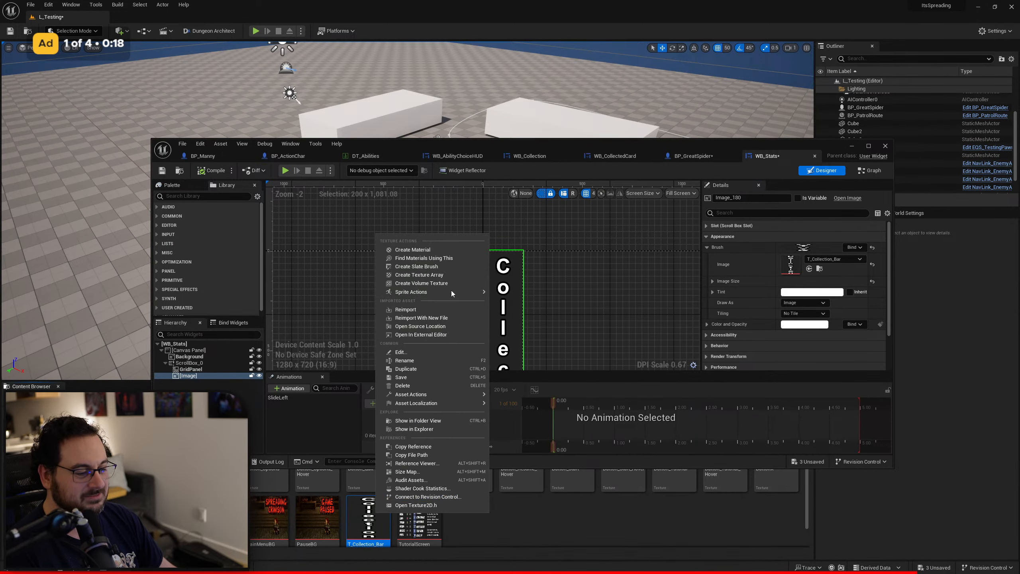
left_click(401, 308)
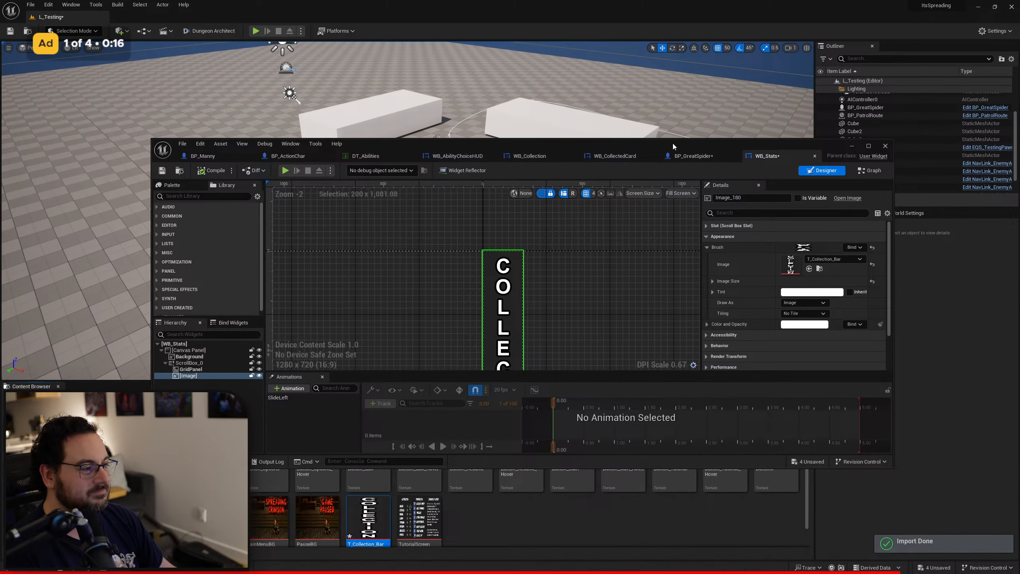
Switch to Affinity Photo and export the 200 × 1080 px STATS strip as a JPEG with the Best quality preset.
left_click_drag(718, 162, 648, 110)
left_click(138, 118)
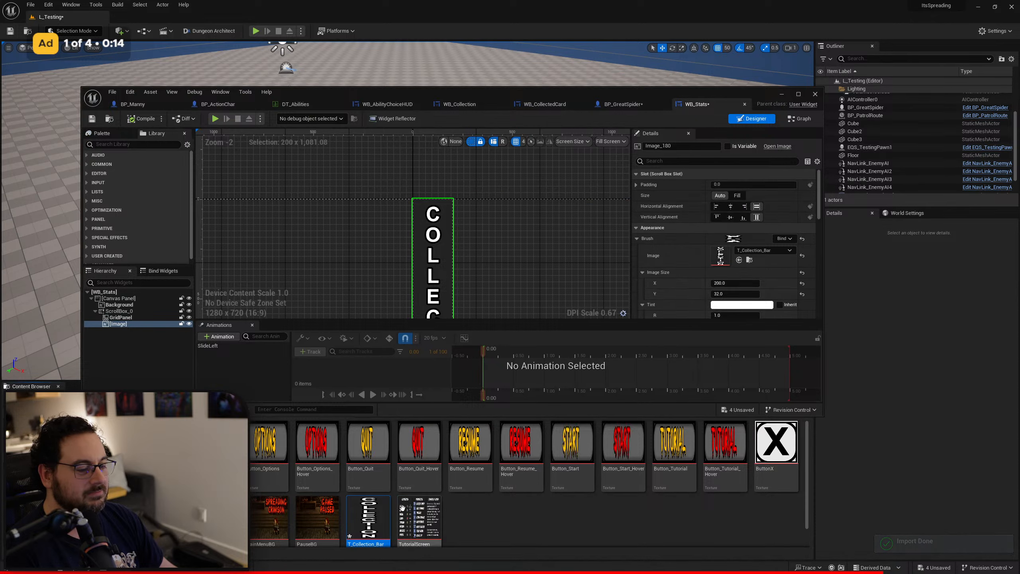
key("alt+Tab")
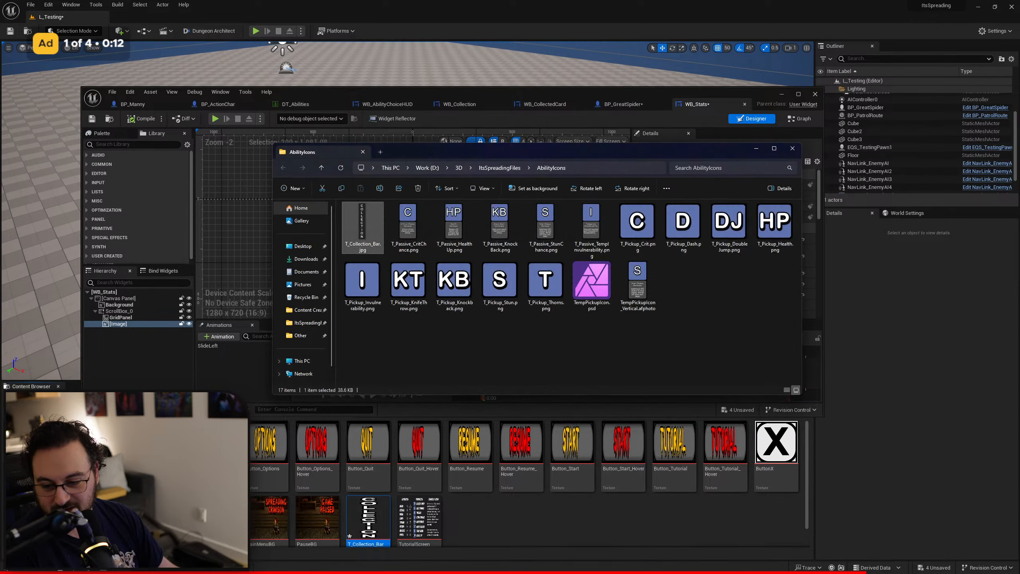
left_click(621, 345)
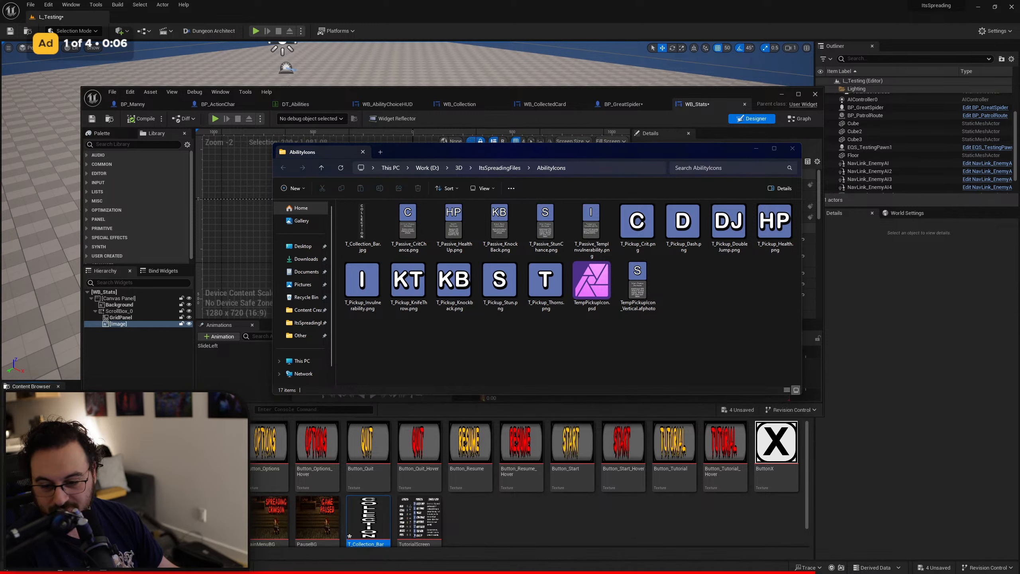
key("alt+Tab")
key("ctrl+alt+shift+w")
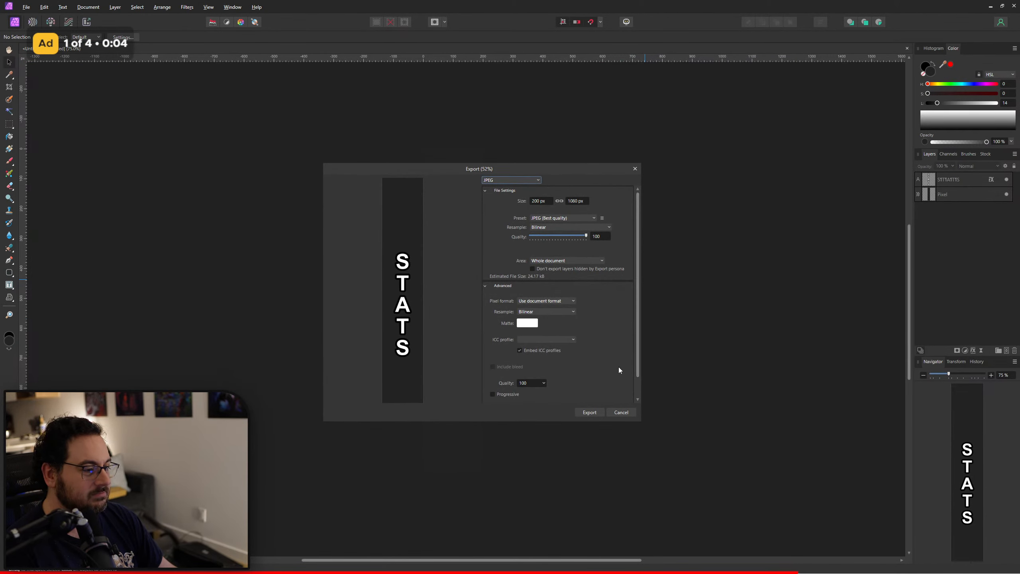
left_click(591, 412)
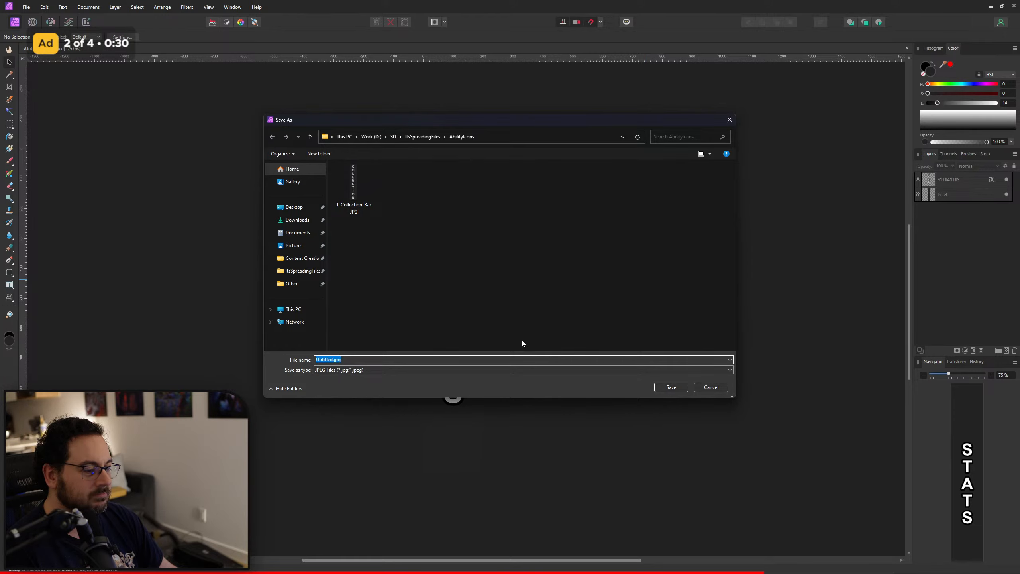
Save the exported strip as T_Stats_Bar.jpg in the AbilityIcons folder.
left_click_drag(538, 127, 523, 144)
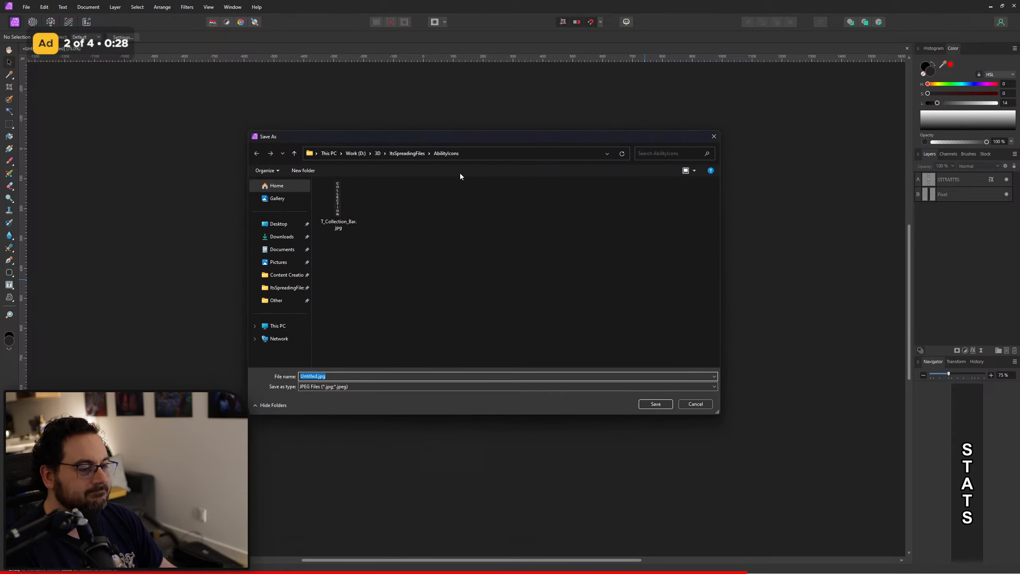
left_click(338, 204)
left_click(317, 376)
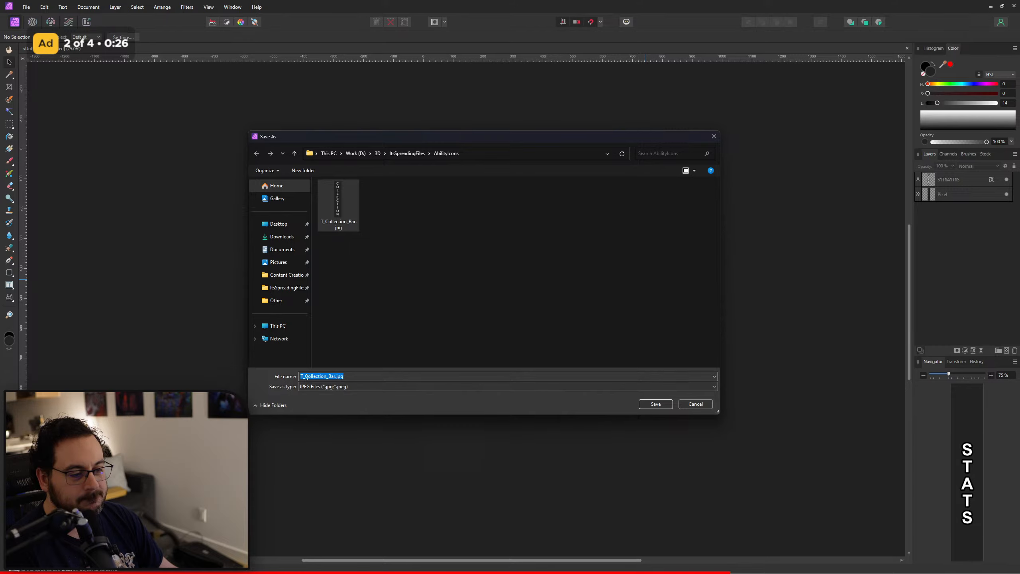
left_click_drag(305, 376, 328, 376)
key("BackSpace")
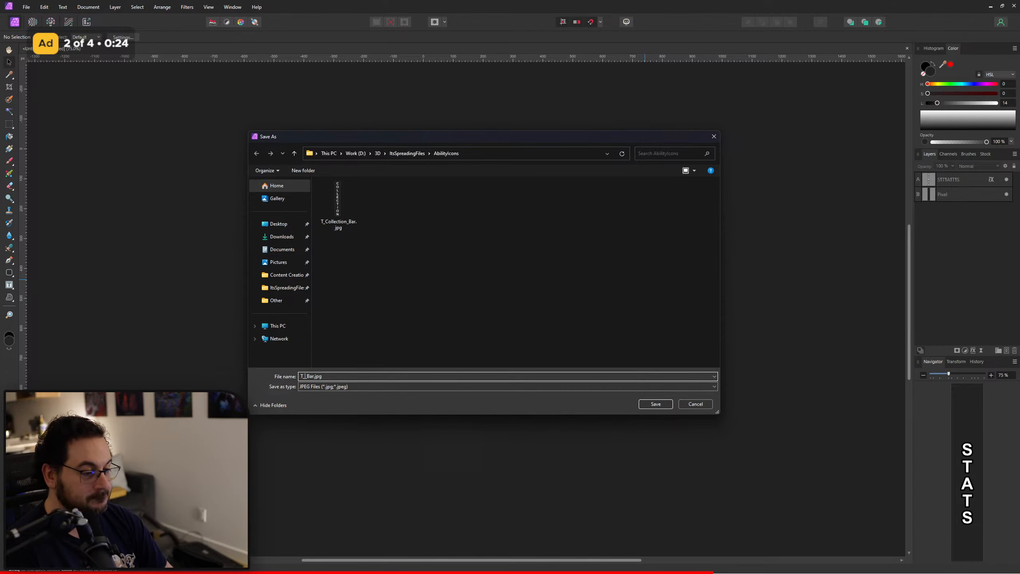
type("Stats")
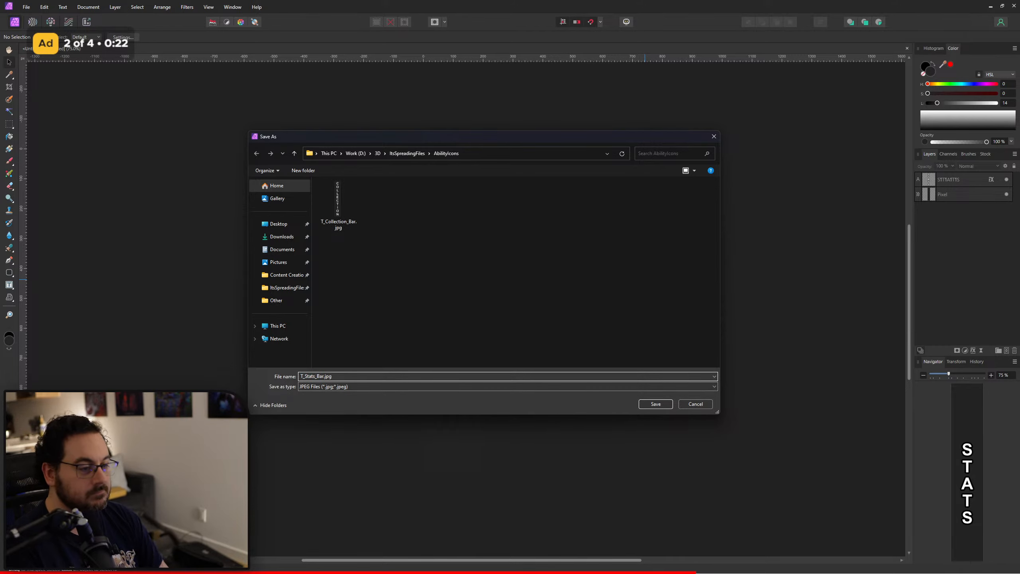
key("Return")
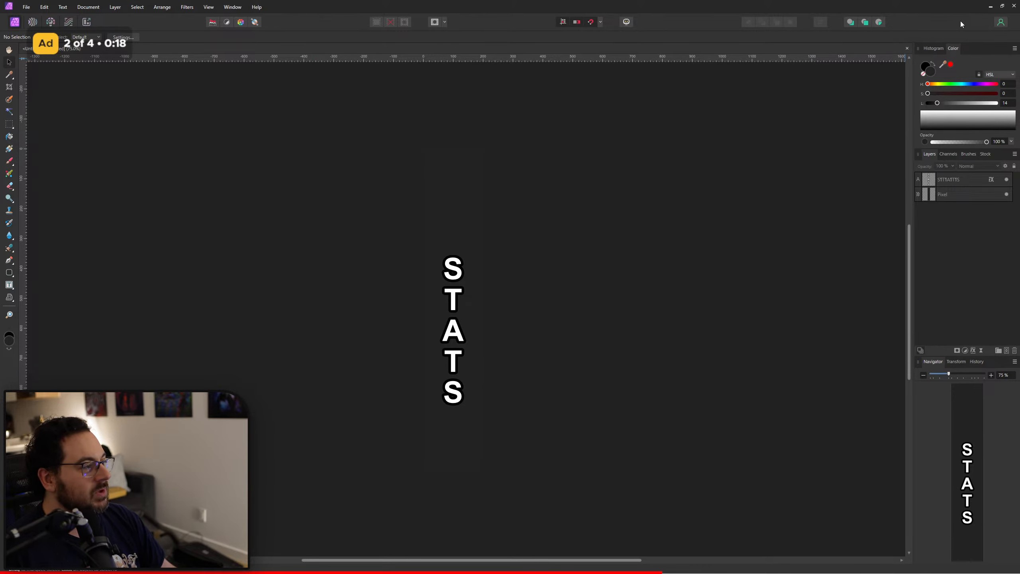
Return to Unreal Editor, import T_Stats_Bar.jpg alongside T_Collection_Bar and save both textures.
left_click(990, 7)
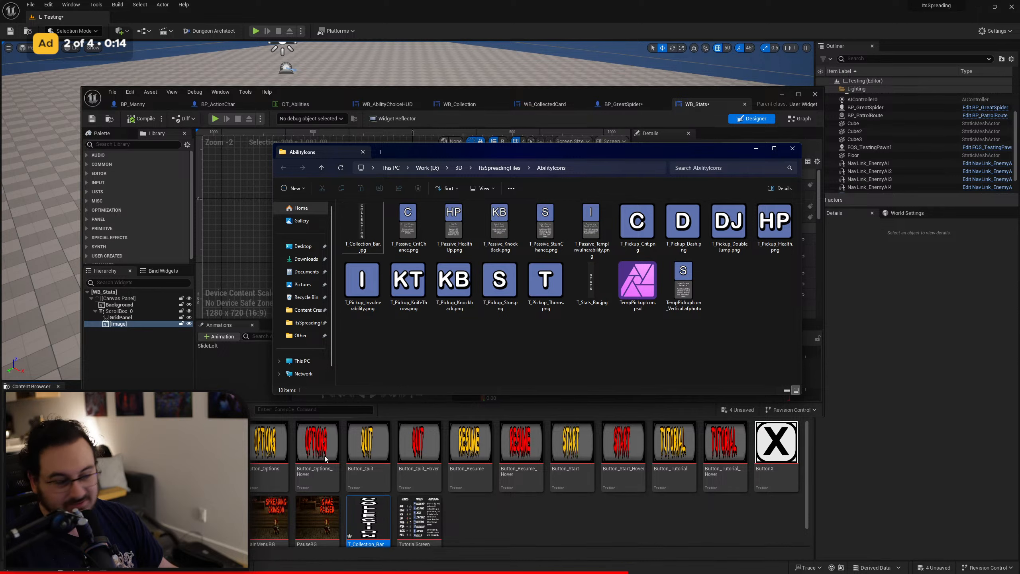
left_click_drag(591, 281, 521, 520)
left_click(508, 524)
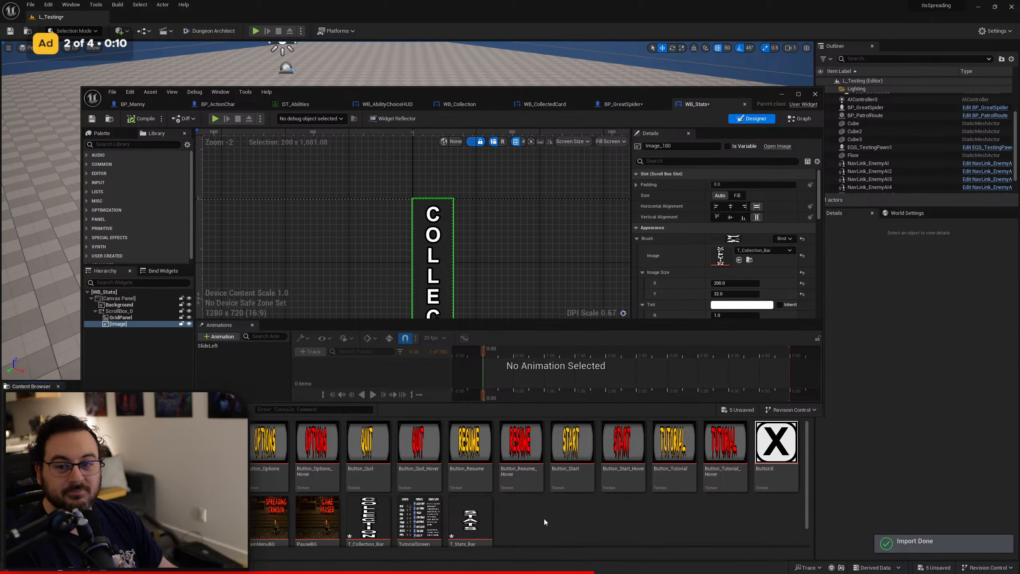
left_click(471, 518)
left_click(373, 519, "ctrl")
key("ctrl+s")
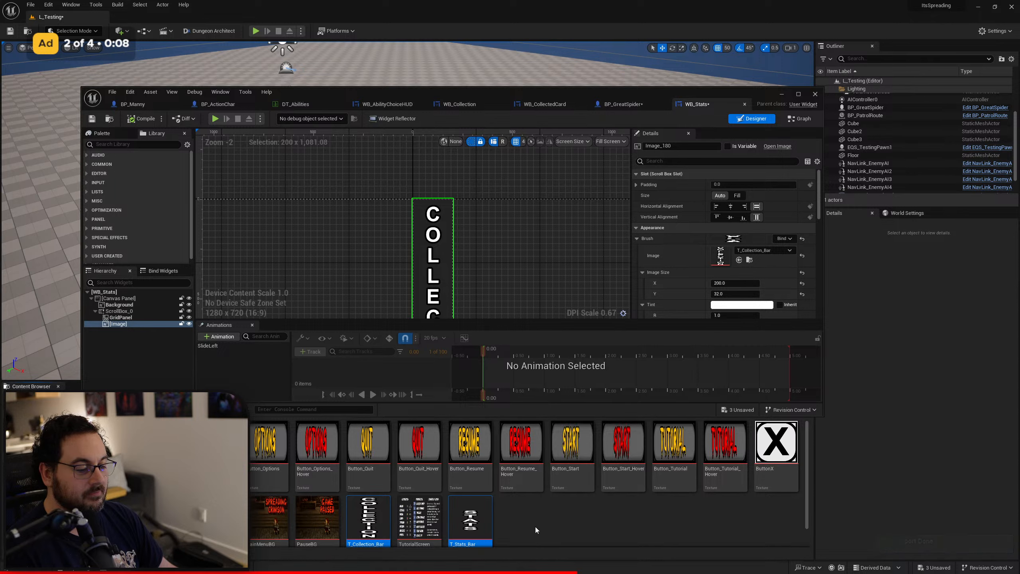
Assign the T_Stats_Bar texture to the strip image's brush in WB_Stats and enlarge the widget editor to full screen.
left_click(540, 522)
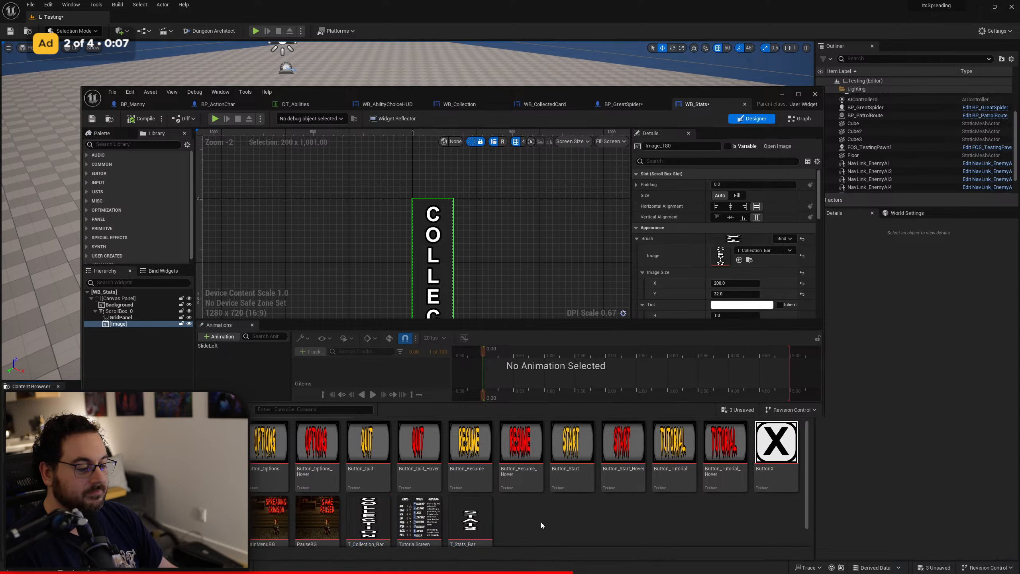
left_click(451, 533)
left_click(739, 260)
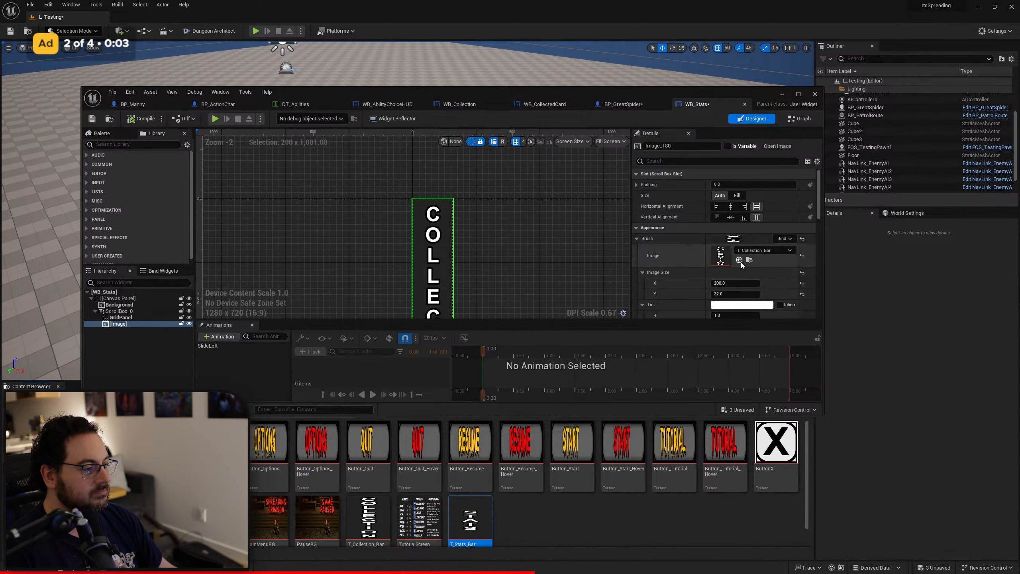
left_click(798, 94)
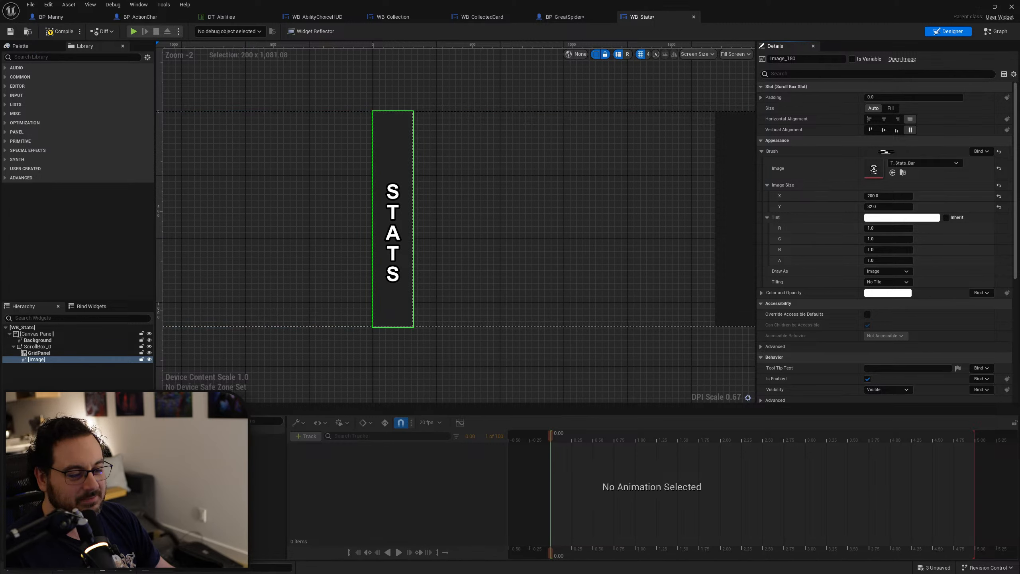
Rename the SlideLeft animation to SlideRight and set the X translation of Background and ScrollBox_0 to -1720 at time 0.00.
left_click(267, 430)
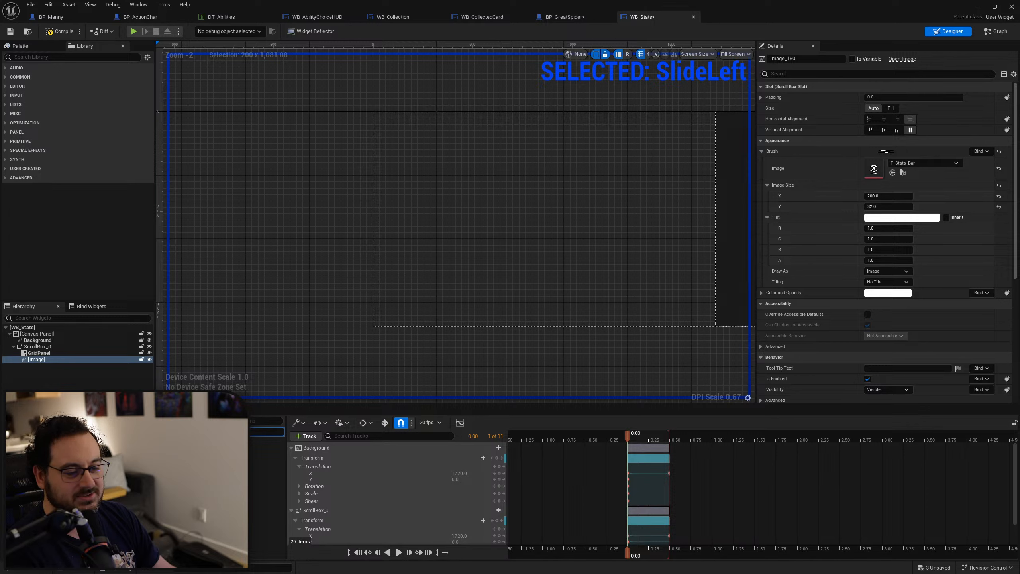
key("Return")
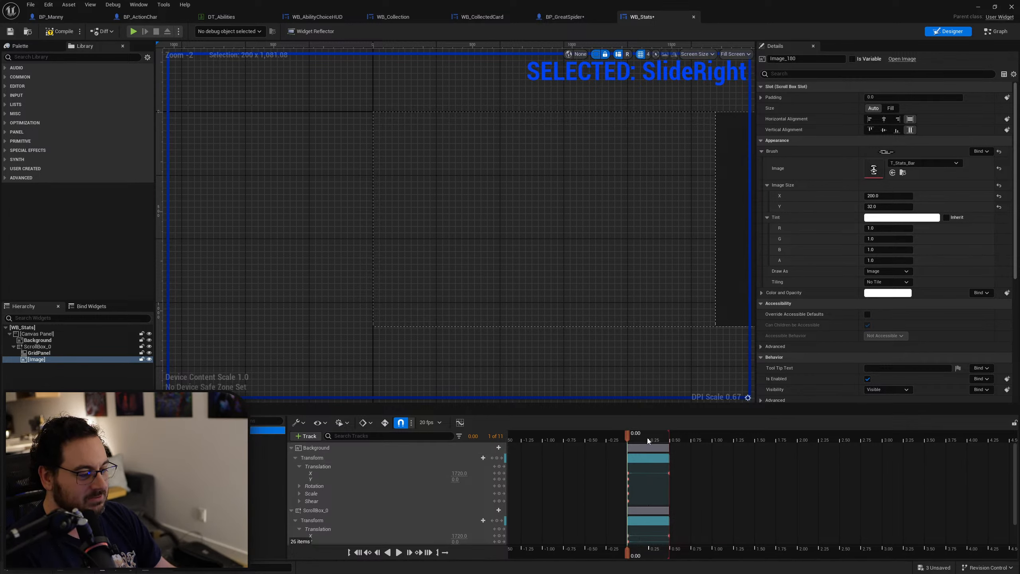
left_click_drag(649, 437, 627, 443)
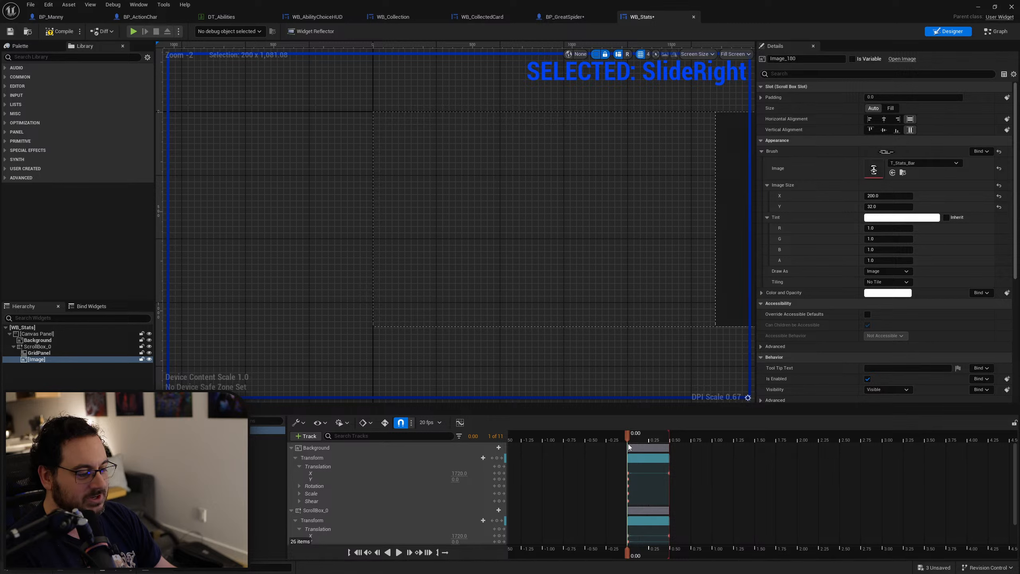
left_click(457, 474)
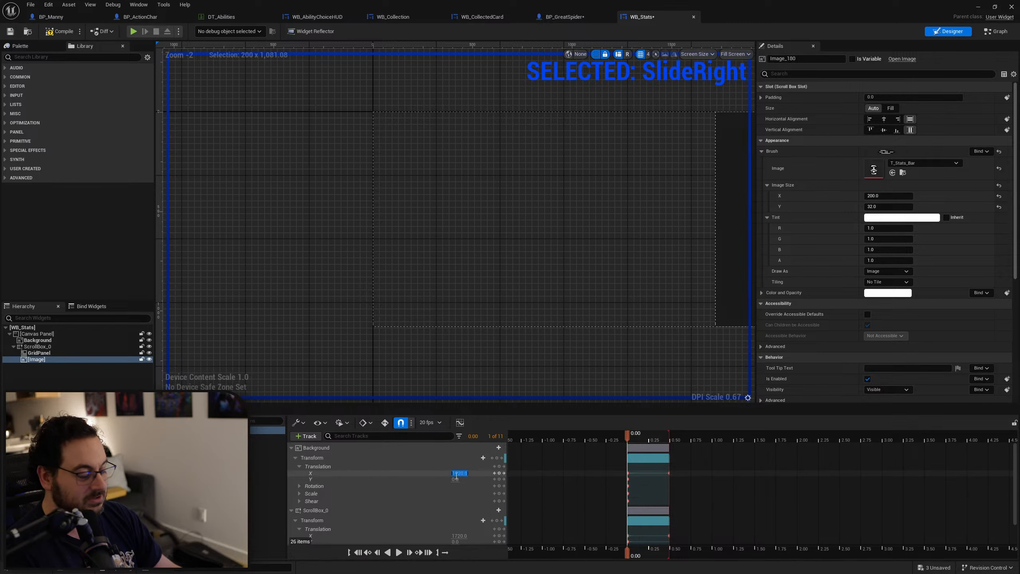
type("-1720")
key("Return")
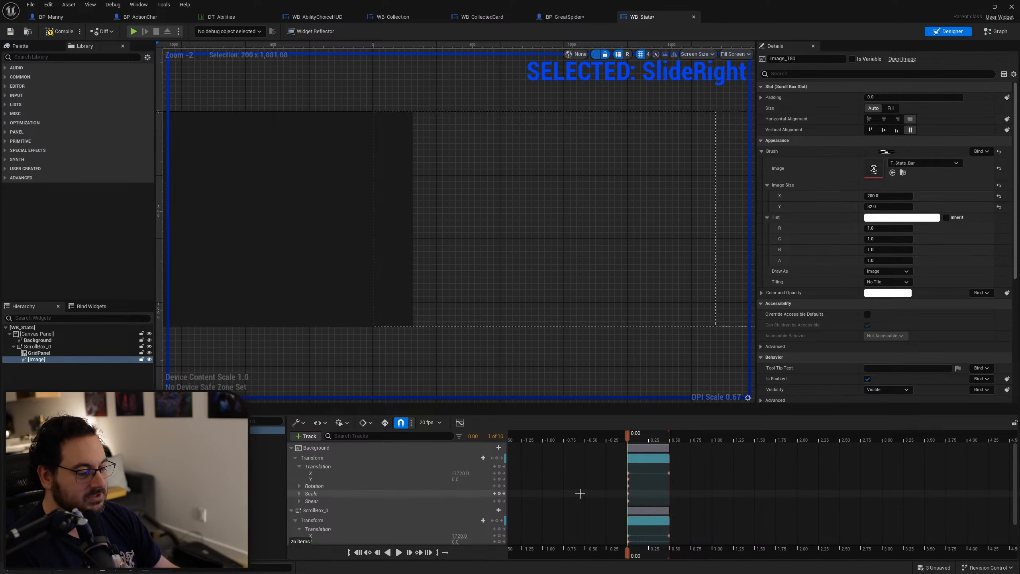
left_click(458, 536)
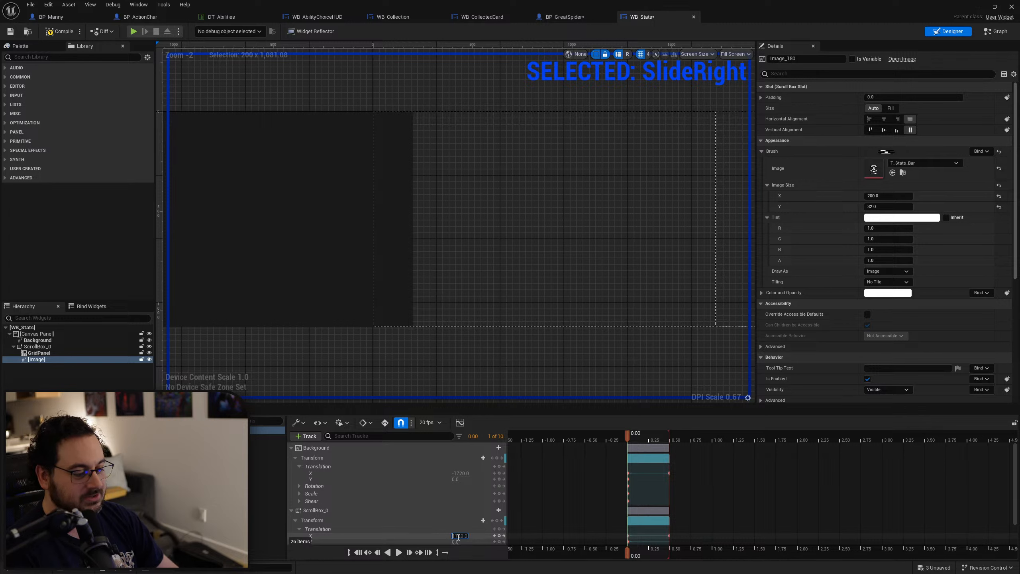
type("-1720")
key("Return")
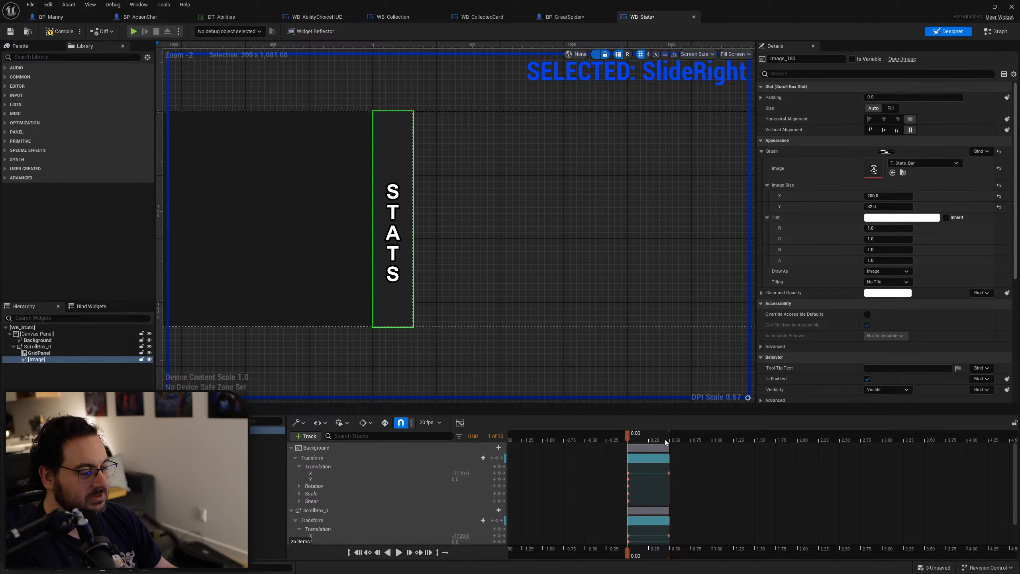
Set the X translation of Background and ScrollBox_0 to -600 at time 0.50 in the SlideRight animation.
left_click_drag(627, 434, 668, 440)
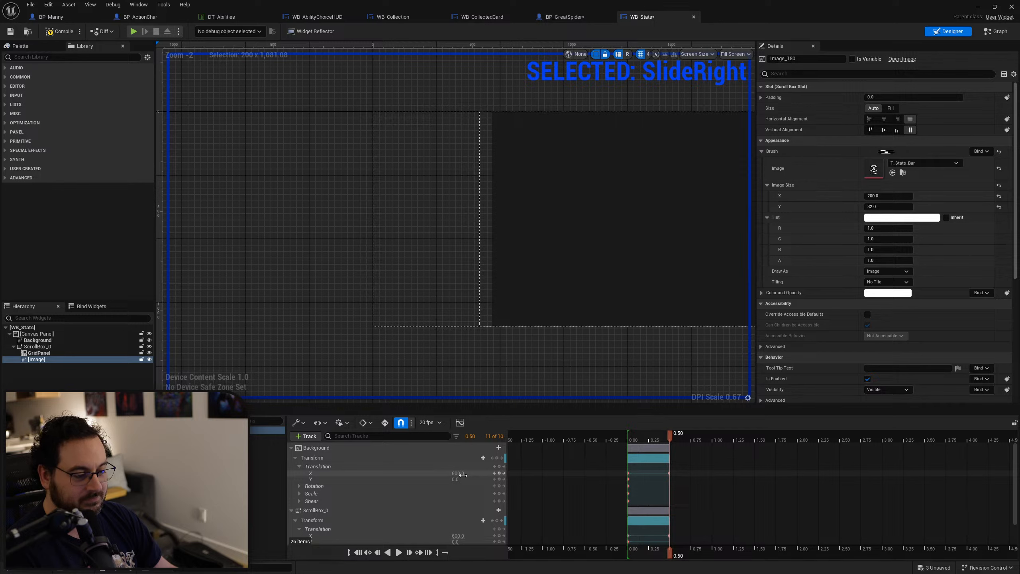
left_click_drag(462, 475, 426, 475)
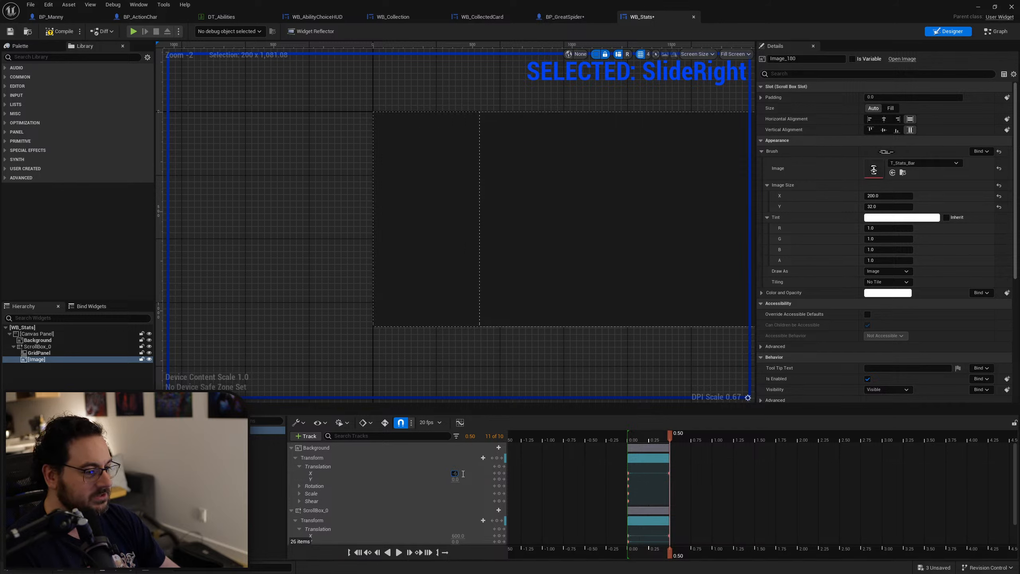
key("Return")
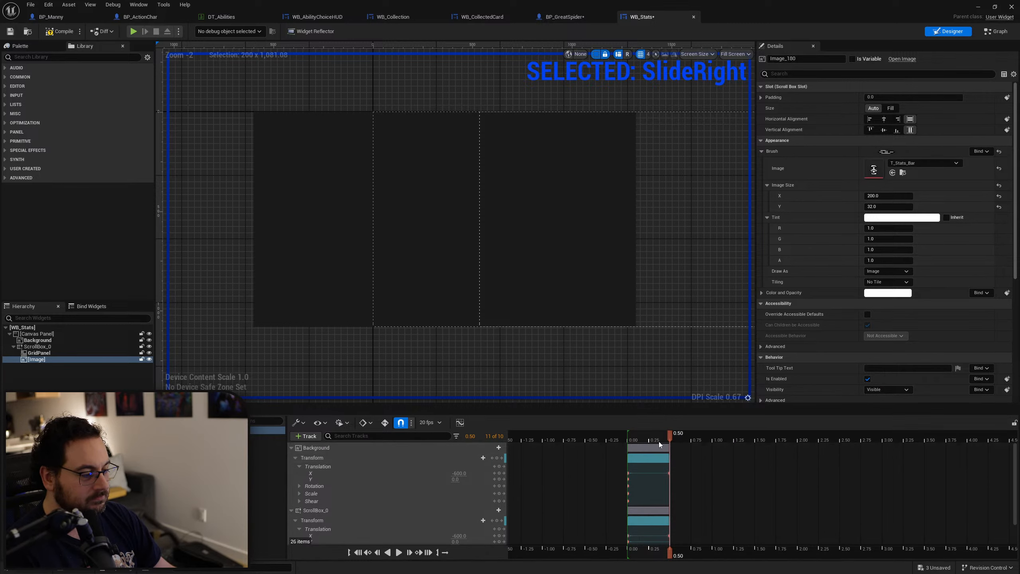
mouse_move(658, 441)
left_mouse_down()
mouse_move(636, 443)
mouse_move(666, 444)
mouse_move(671, 433)
left_mouse_up()
scroll(626, 384, "down", 2)
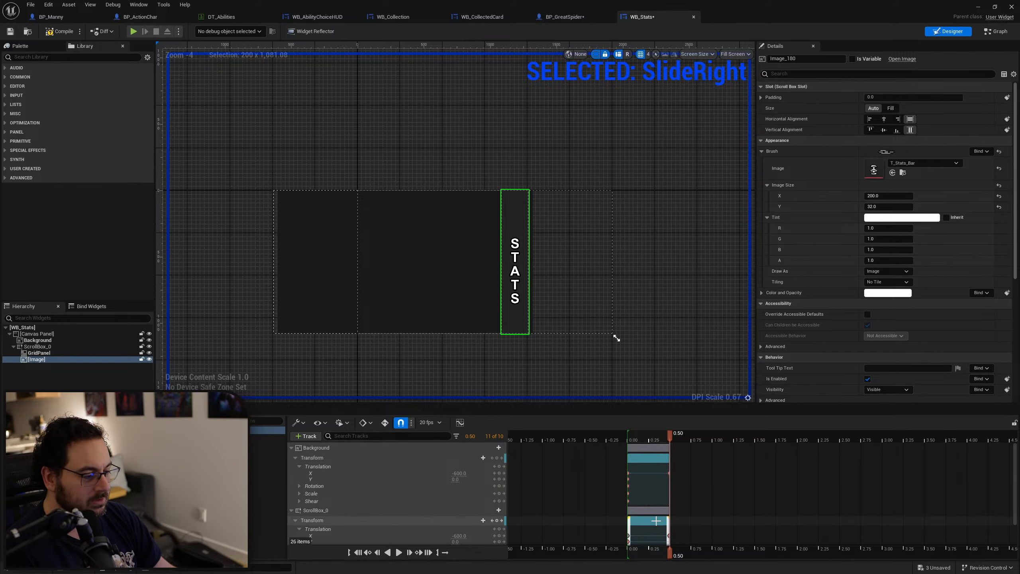
scroll(467, 283, "up", 3)
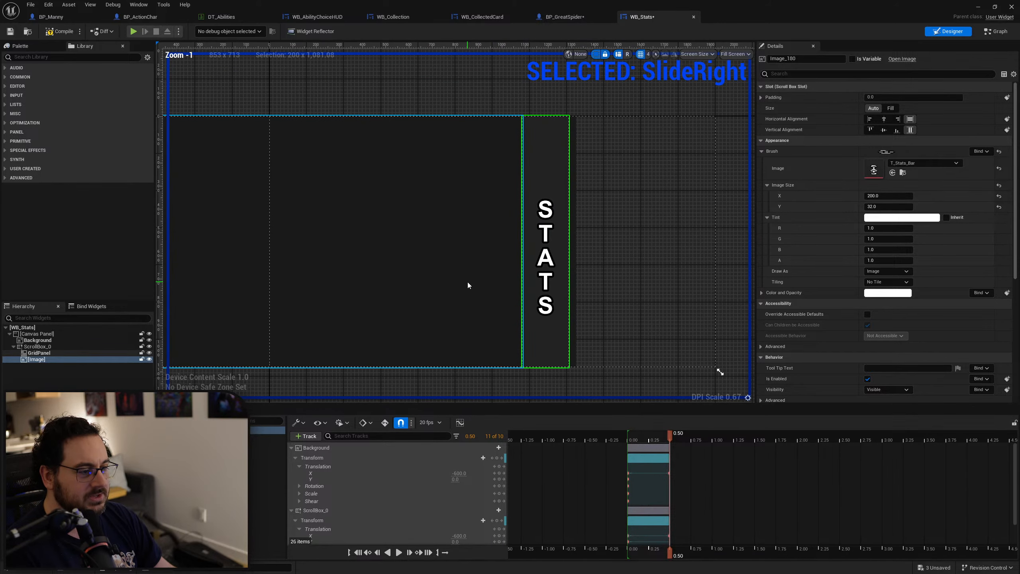
scroll(406, 279, "down", 3)
scroll(425, 254, "up", 3)
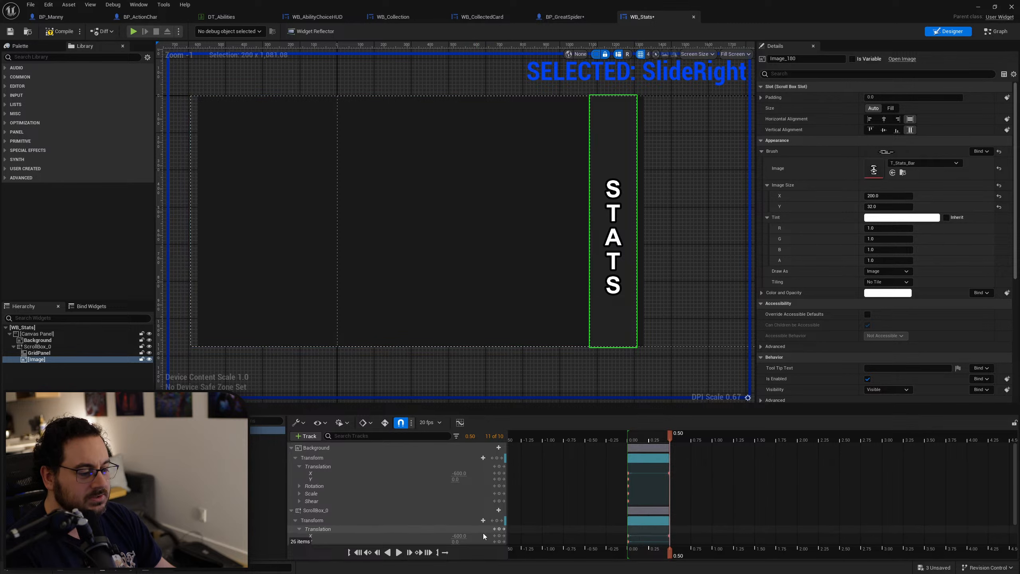
scroll(470, 519, "down", 2)
scroll(478, 513, "up", 2)
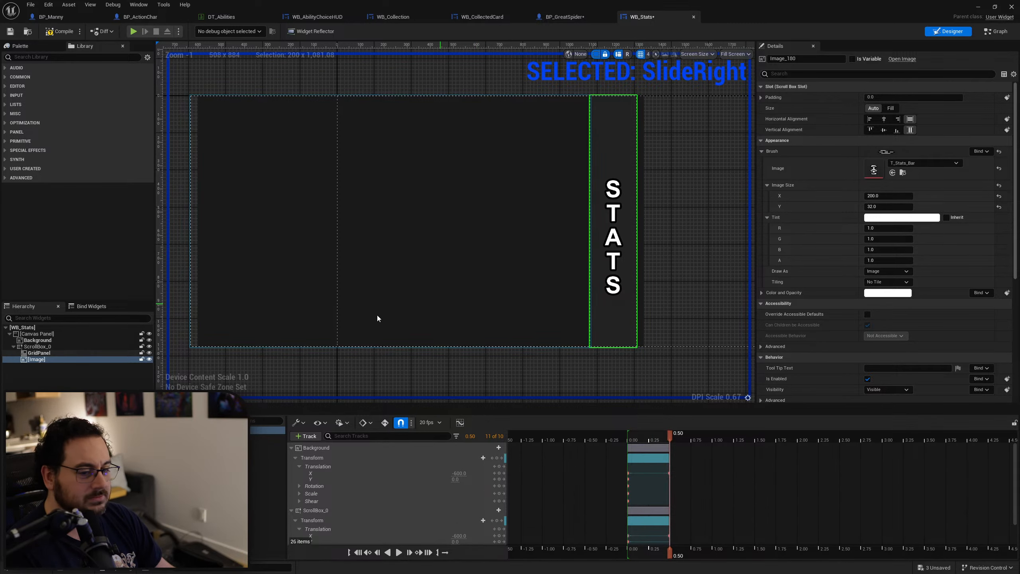
Compare the bounds of ScrollBox_0, the strip image and Background while scrubbing SlideRight from its start to 0.50.
left_click(48, 353)
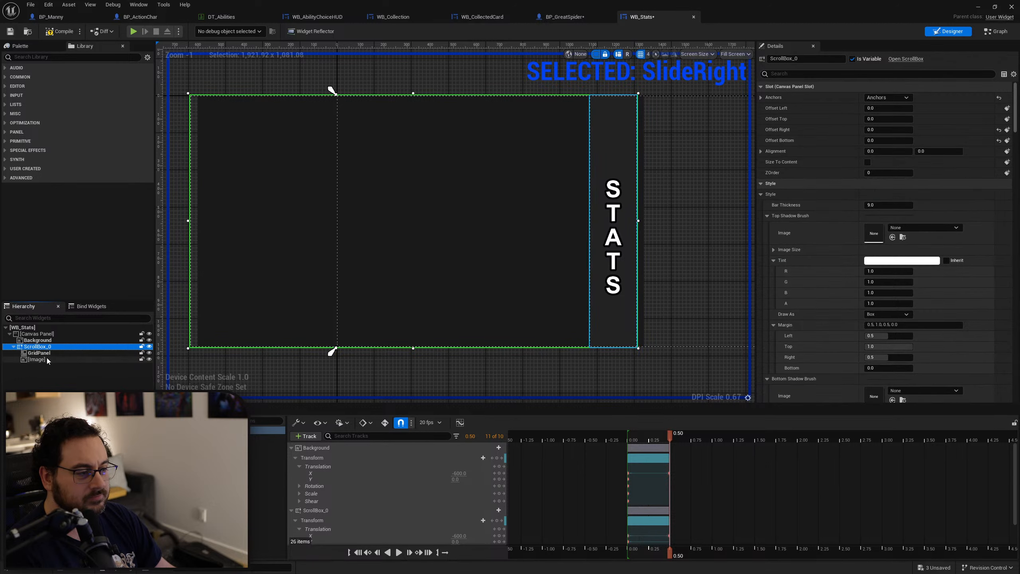
left_click(47, 360)
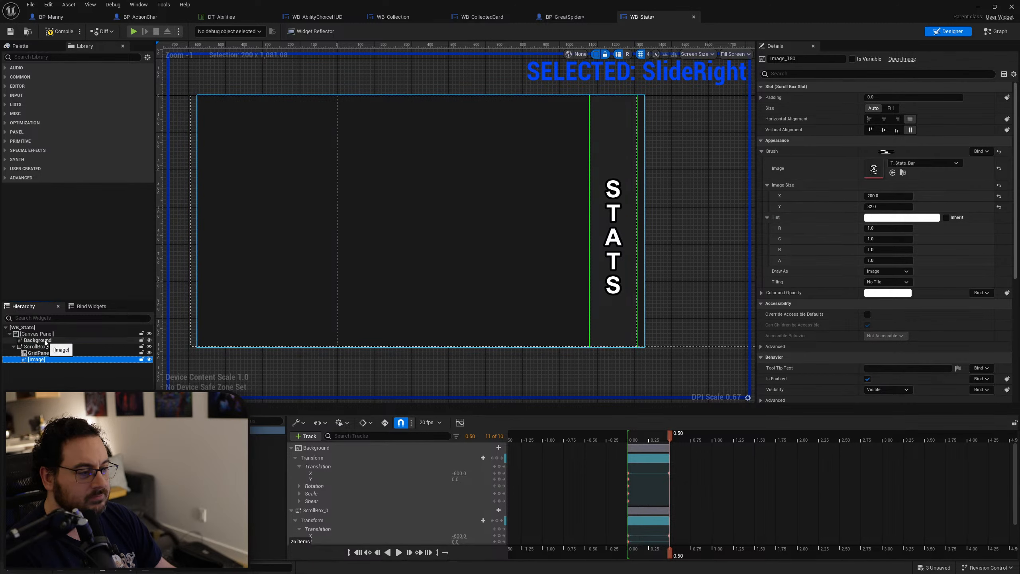
left_click(44, 339)
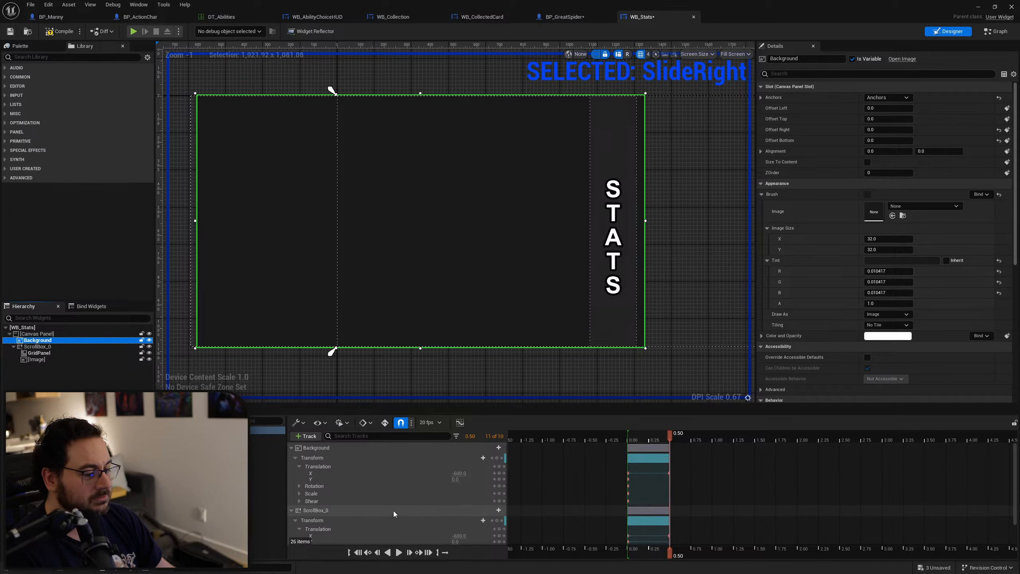
left_click(629, 441)
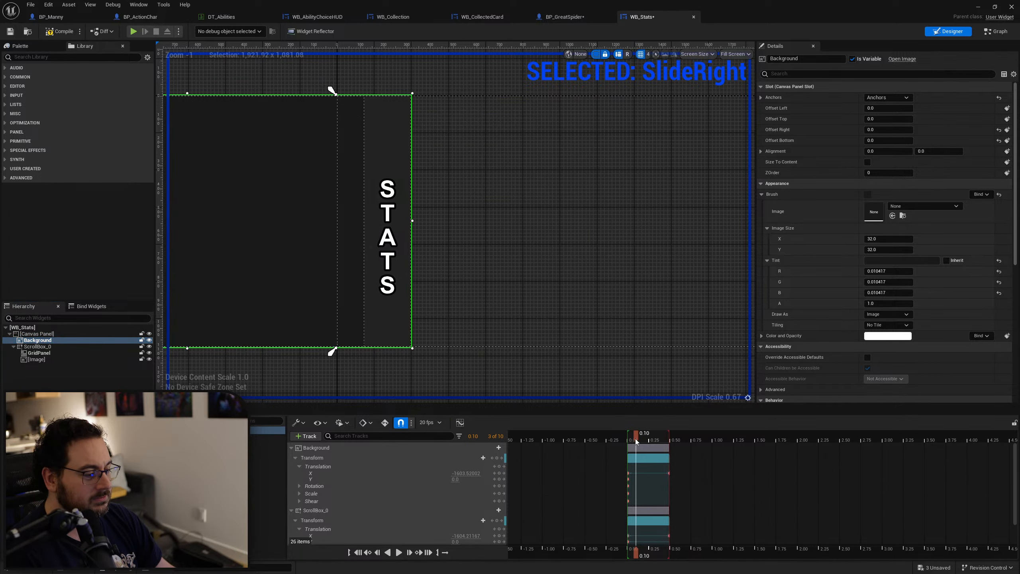
left_click_drag(628, 441, 666, 438)
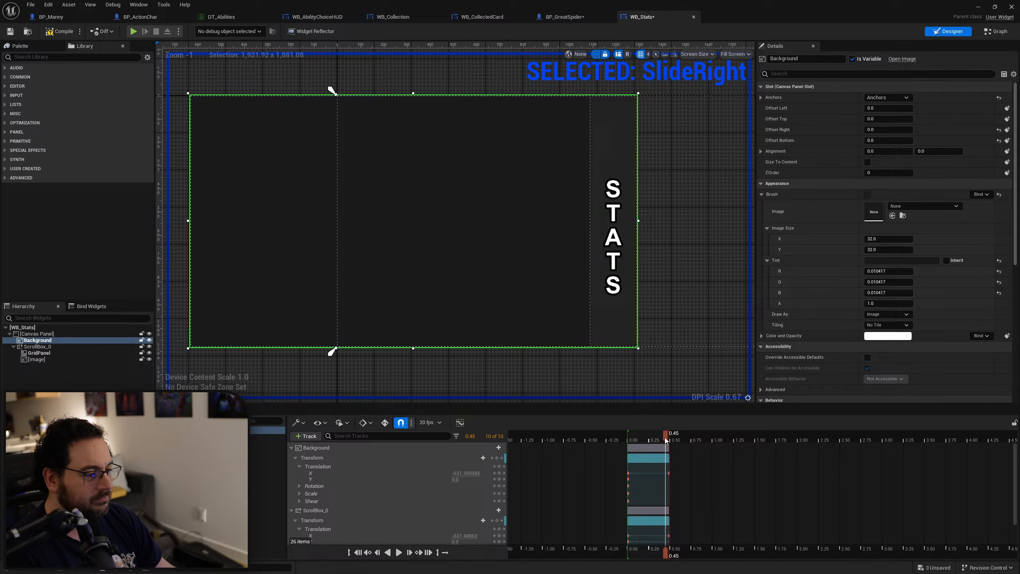
left_click_drag(665, 440, 670, 438)
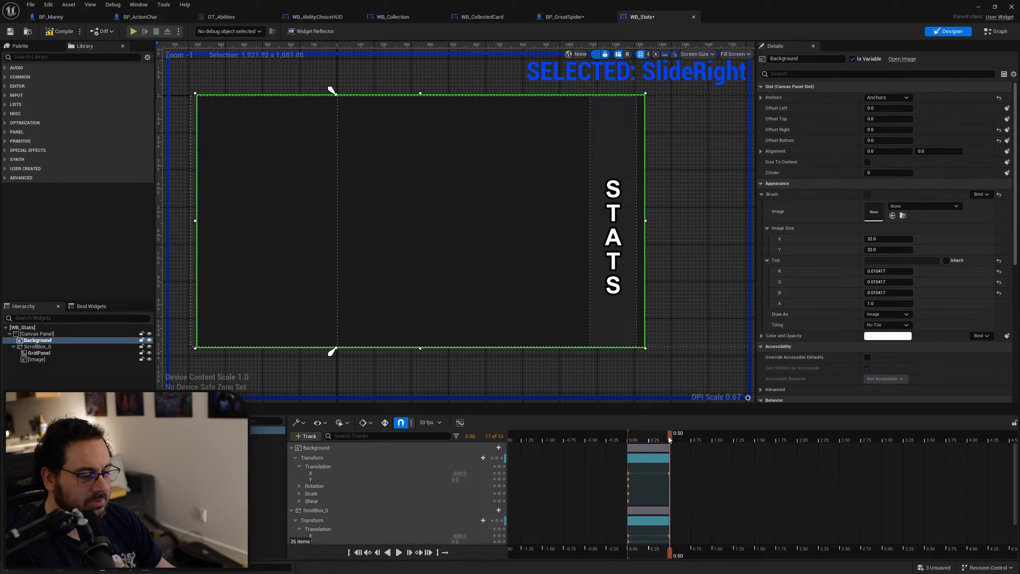
Try nudging ScrollBox_0's X translation key at 0.50 to line the strip up with Background.
scroll(358, 500, "down", 2)
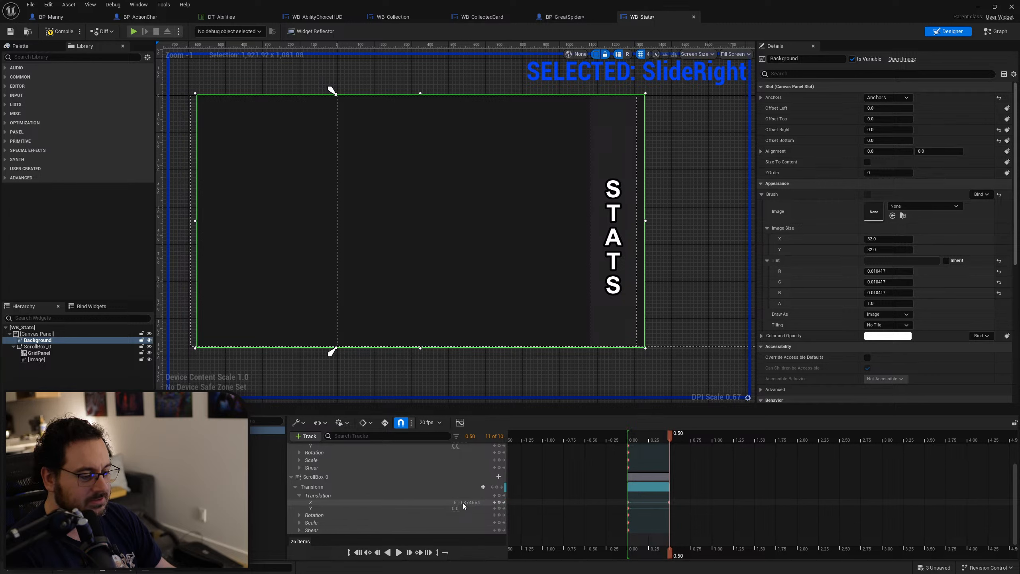
left_click_drag(466, 502, 452, 502)
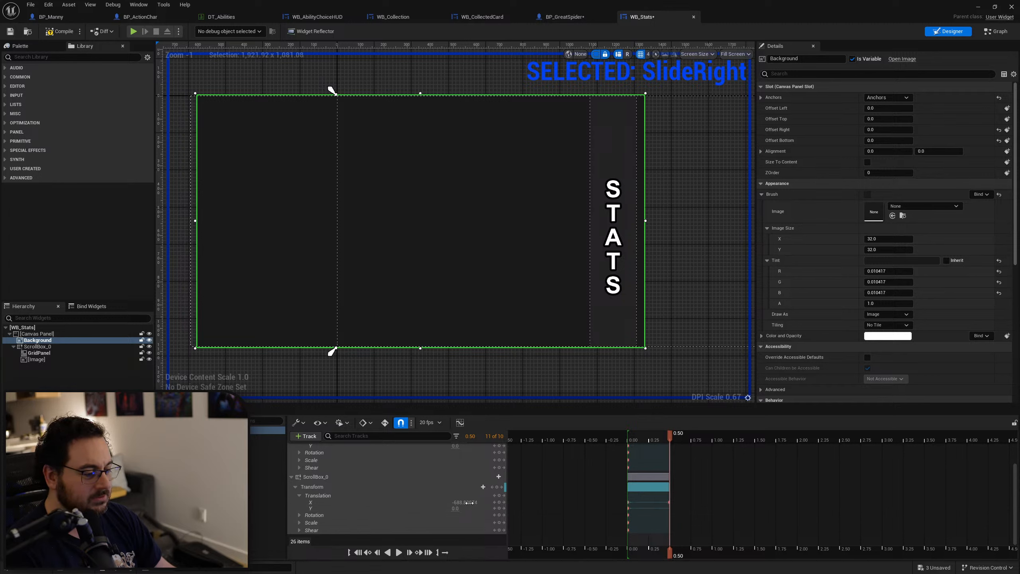
key("ctrl+z")
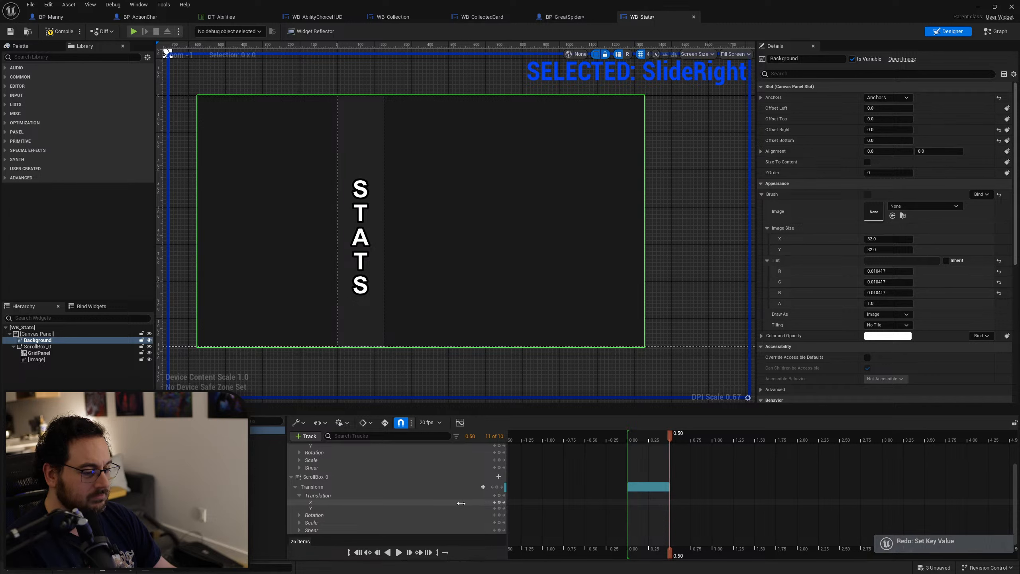
key("ctrl+y")
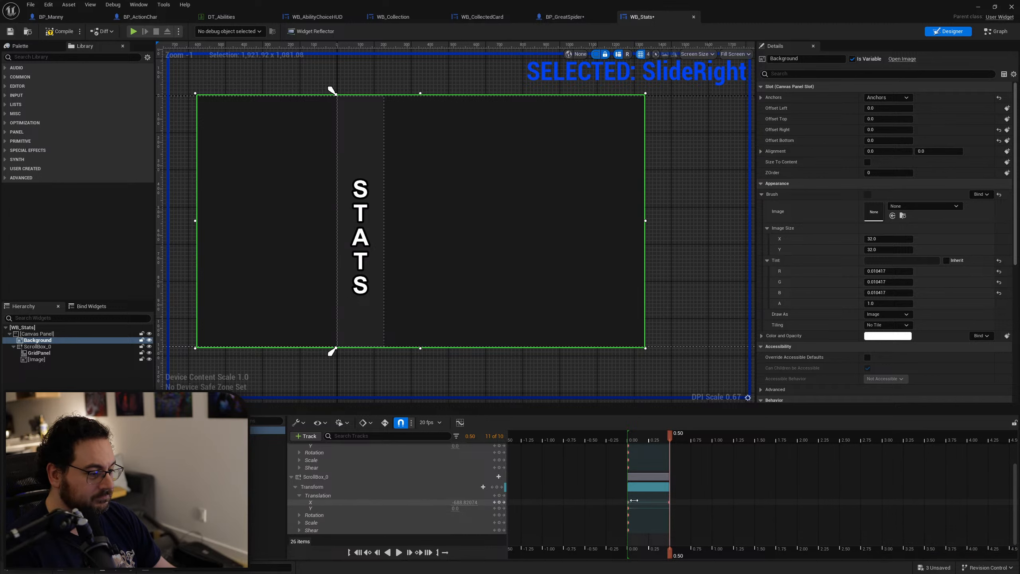
scroll(654, 498, "up", 2)
left_click_drag(651, 437, 668, 440)
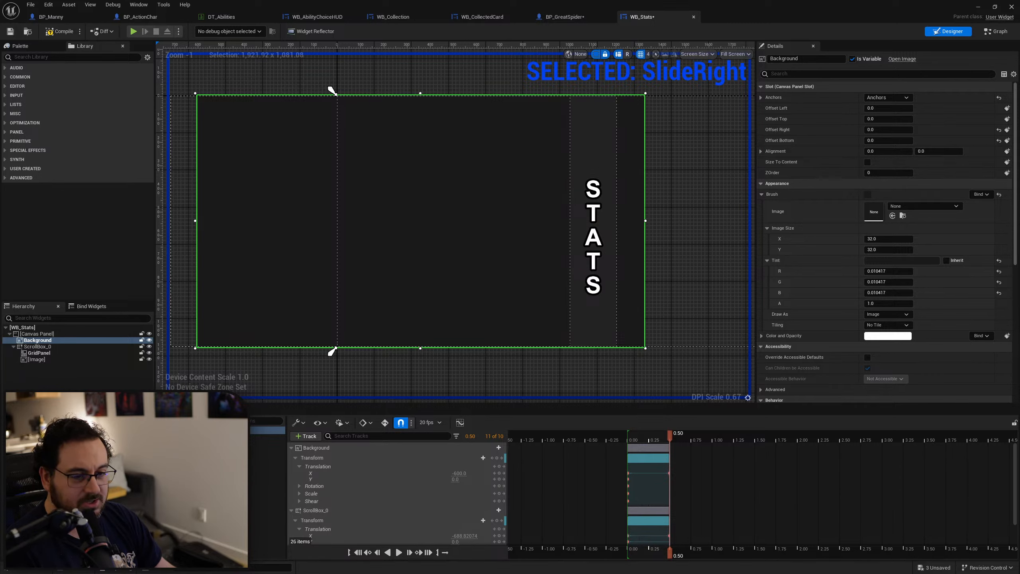
Set ScrollBox_0's X translation at time 0.50 to -600.
left_click(36, 348)
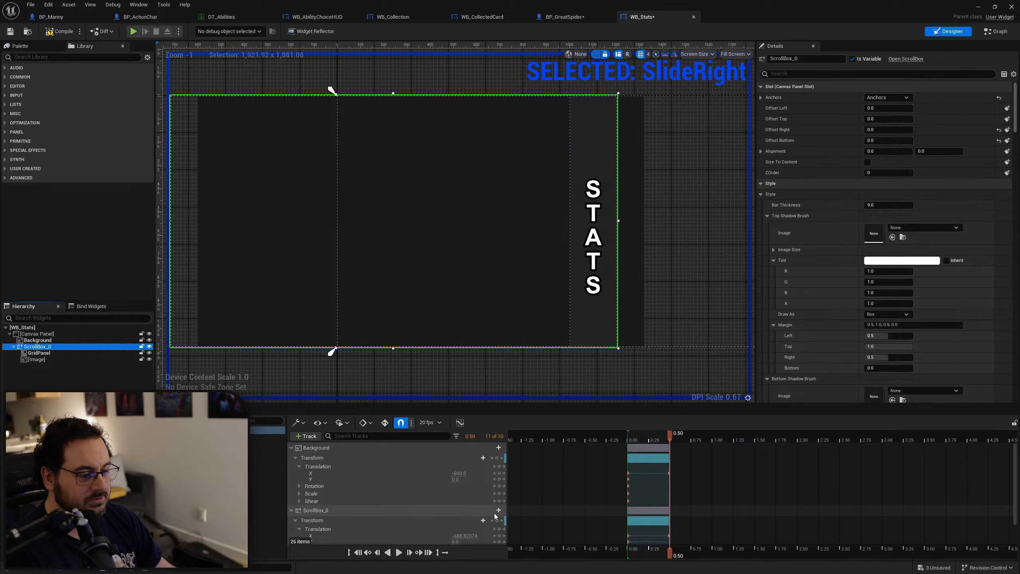
scroll(474, 523, "down", 1)
scroll(463, 515, "up", 1)
left_click(465, 524)
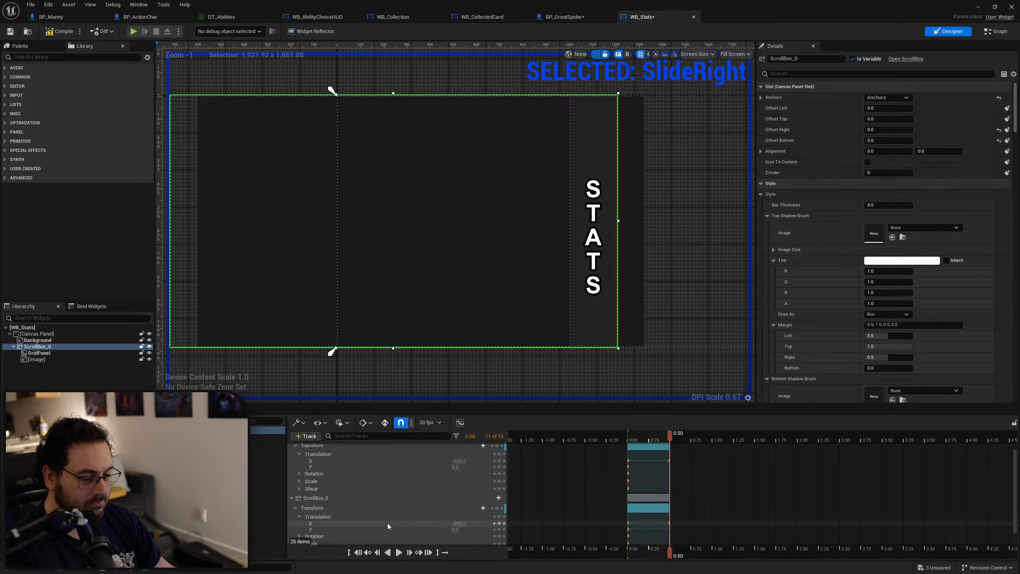
Extend ScrollBox_0's transform section to start at frame -2, scrub the final frames and deselect the animation.
left_click(441, 517)
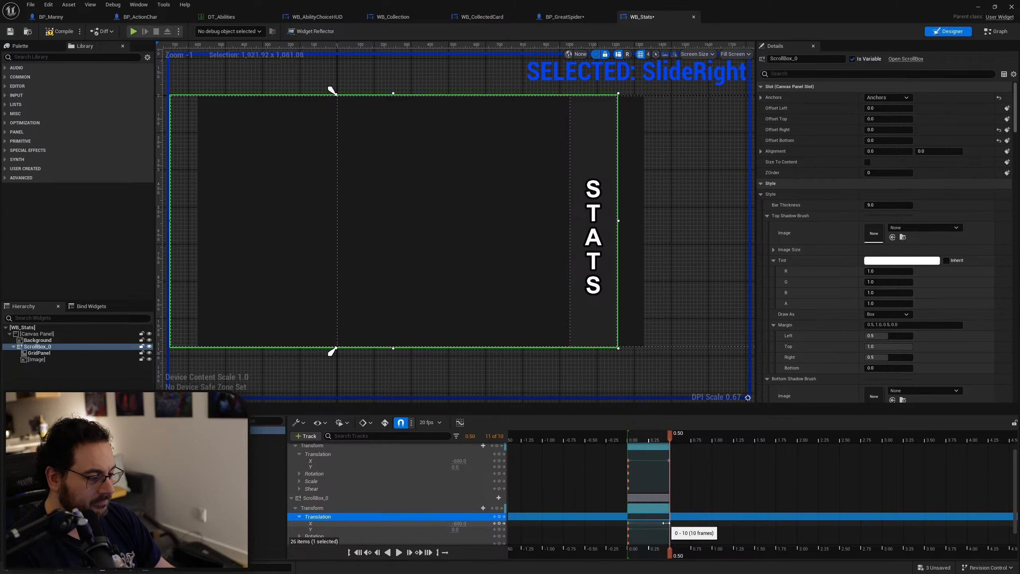
left_click_drag(667, 524, 660, 523)
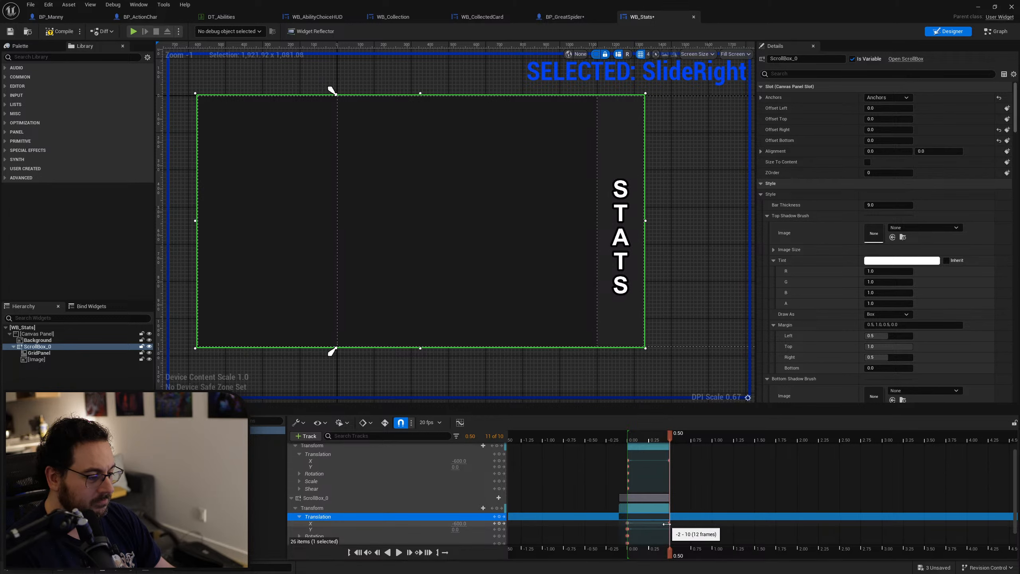
left_click(666, 440)
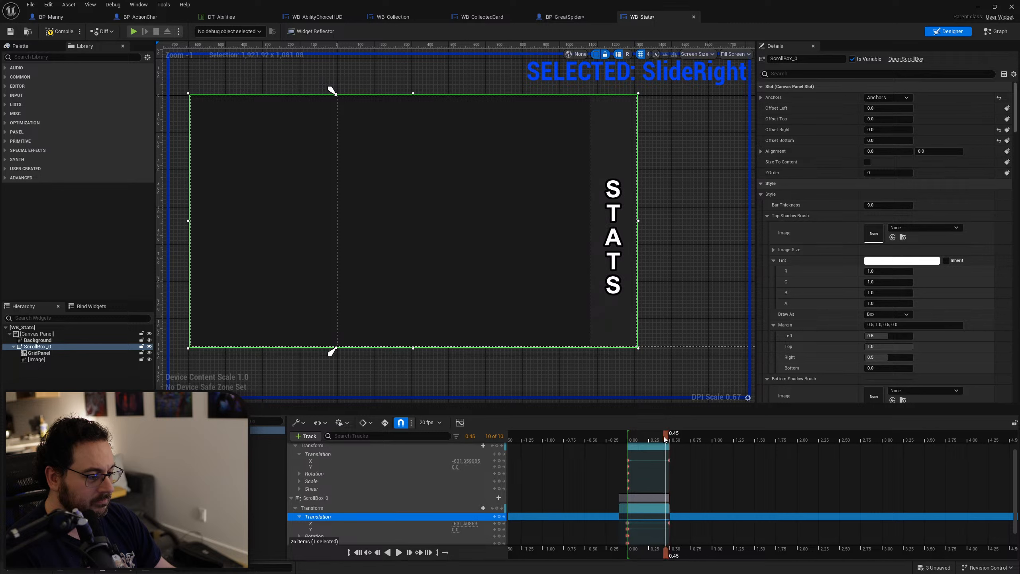
mouse_move(667, 441)
left_mouse_down()
mouse_move(633, 443)
mouse_move(670, 442)
left_mouse_up()
left_click(267, 462)
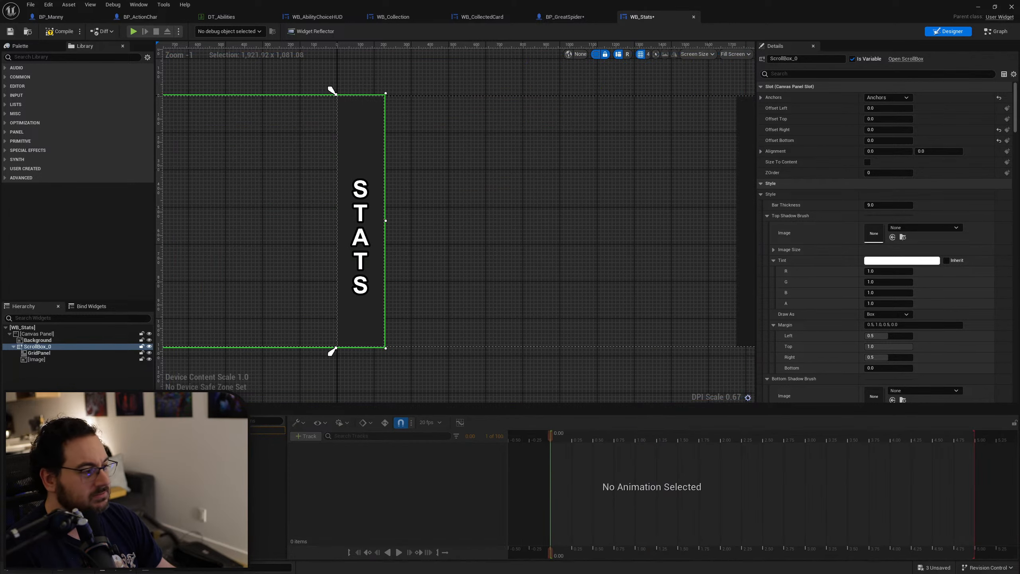
Check the mouse enter and leave animation logic in the WB_Stats event graph, and compile and save the widget.
left_click(996, 31)
right_click_drag(607, 358, 522, 273)
scroll(613, 355, "down", 1)
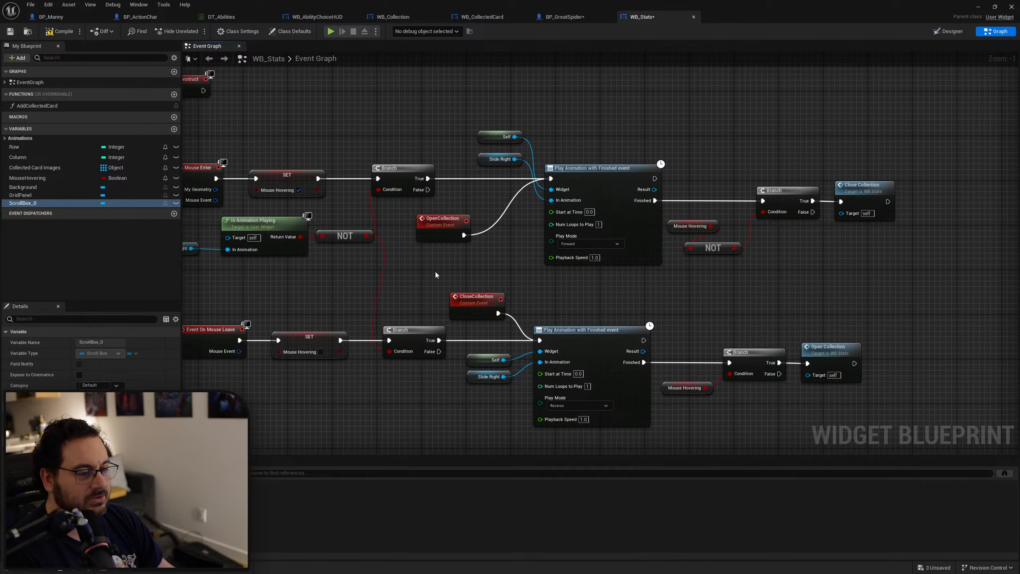
right_click_drag(435, 271, 518, 446)
scroll(550, 250, "down", 2)
right_click_drag(550, 250, 501, 97)
left_click(63, 32)
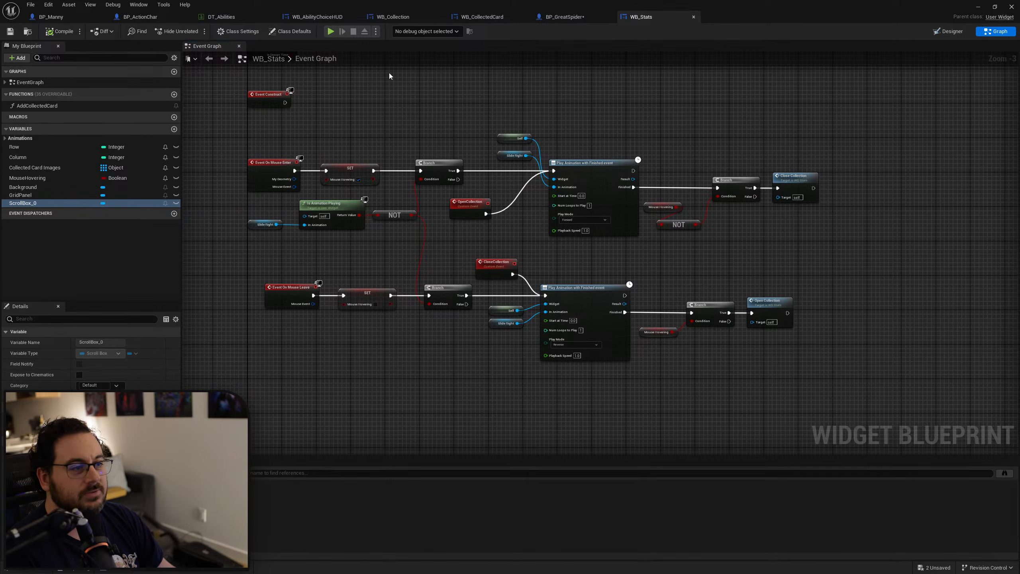
Examine the COLLECTION strip's layout on the WB_Collection design canvas.
left_click(406, 17)
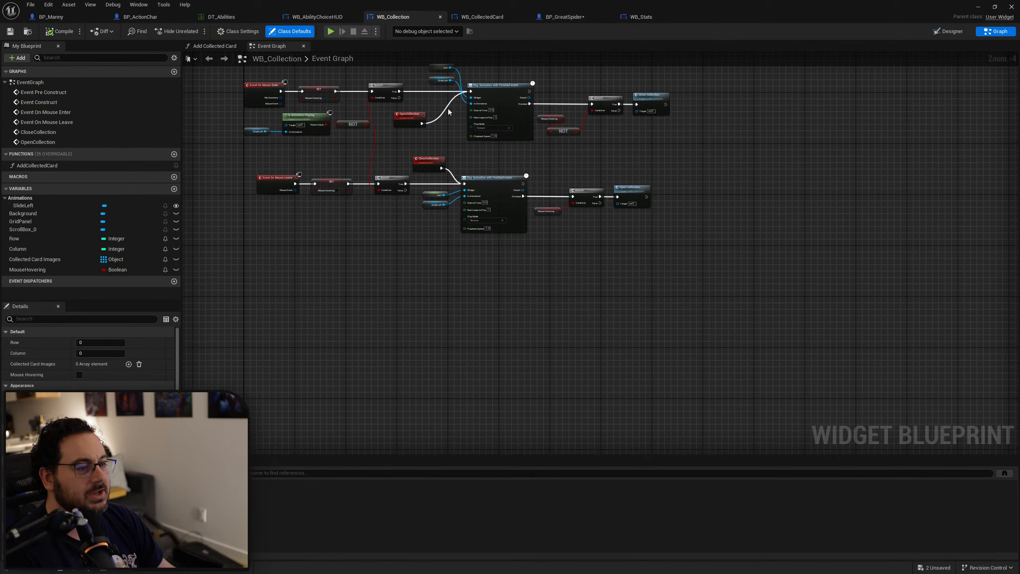
left_click(946, 32)
scroll(513, 169, "down", 1)
scroll(421, 183, "down", 1)
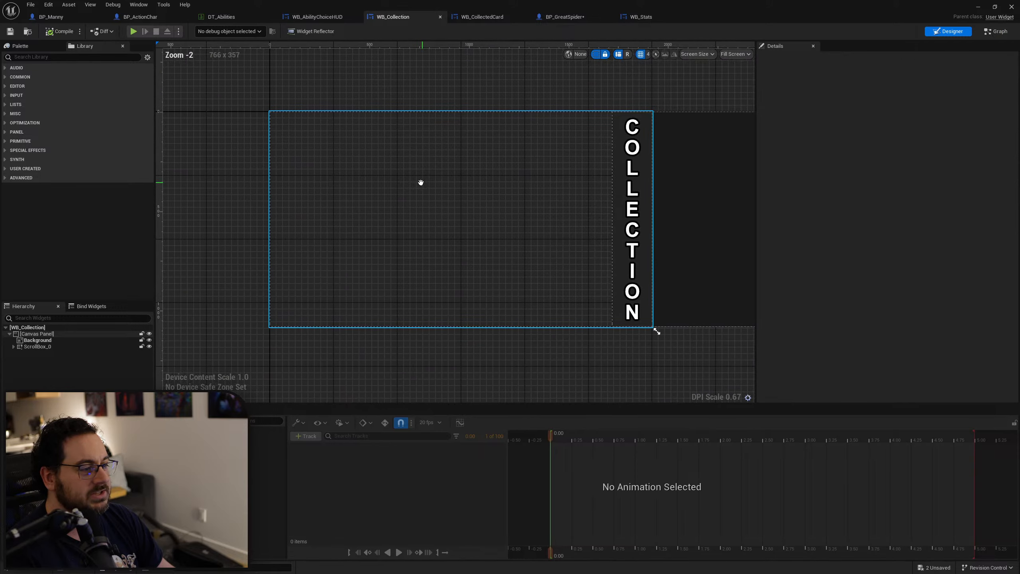
right_click_drag(421, 183, 399, 199)
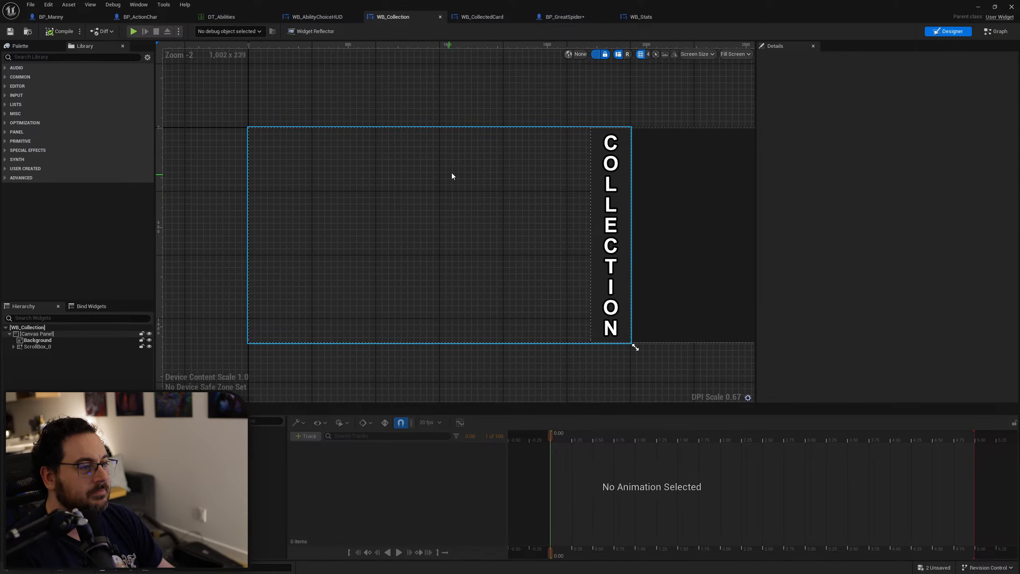
Add the WB_Stats widget to the Canvas Panel of WB_AbilityChoiceHUD, directly below WB_Collection in the hierarchy.
left_click(347, 16)
left_click(950, 33)
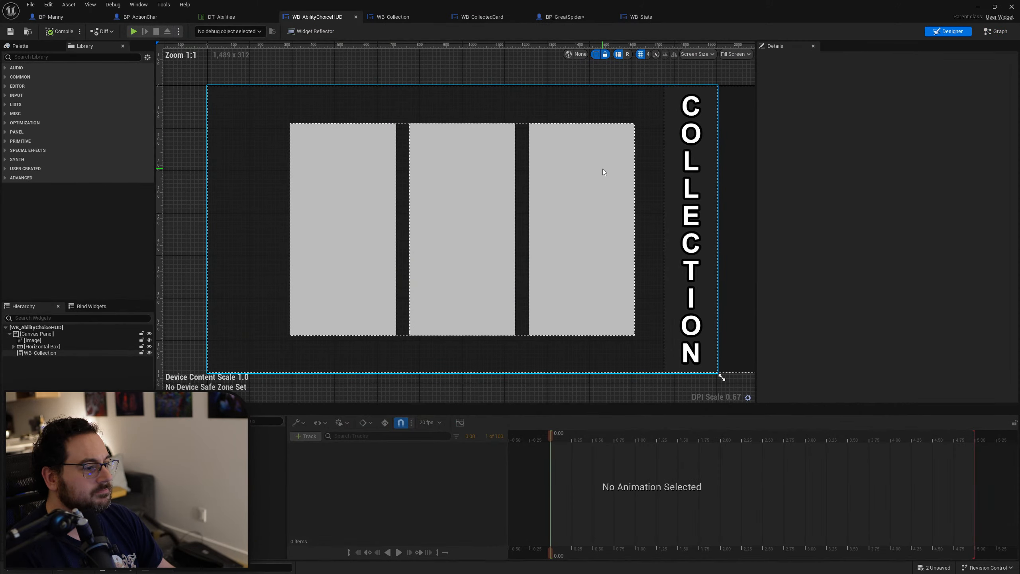
scroll(603, 170, "down", 1)
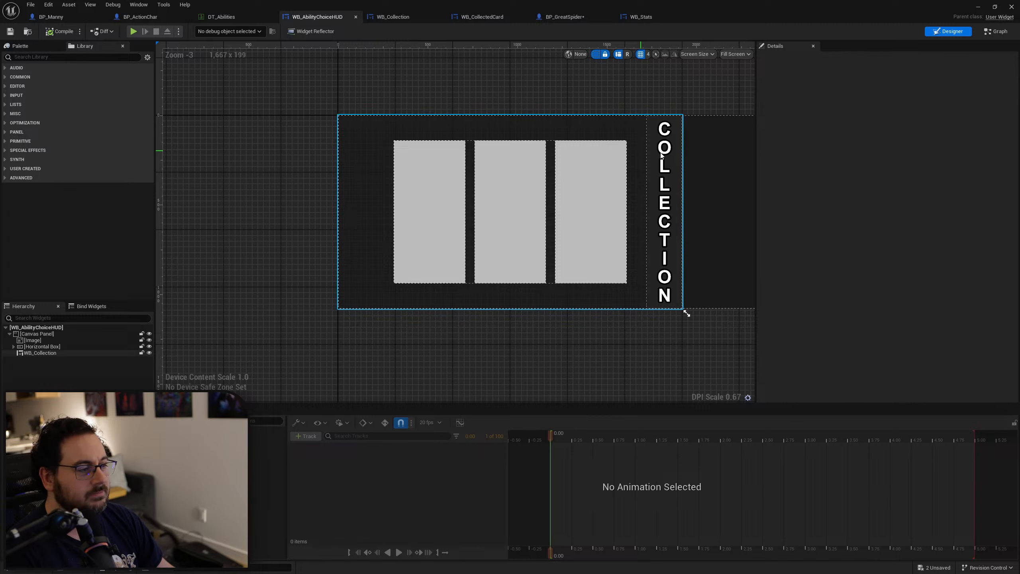
left_click(53, 355)
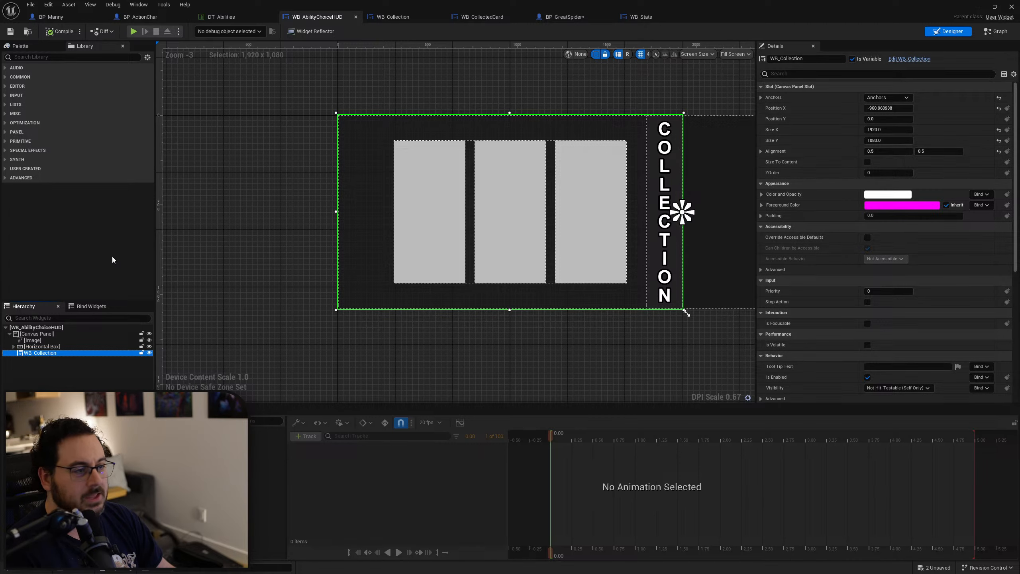
left_click(33, 58)
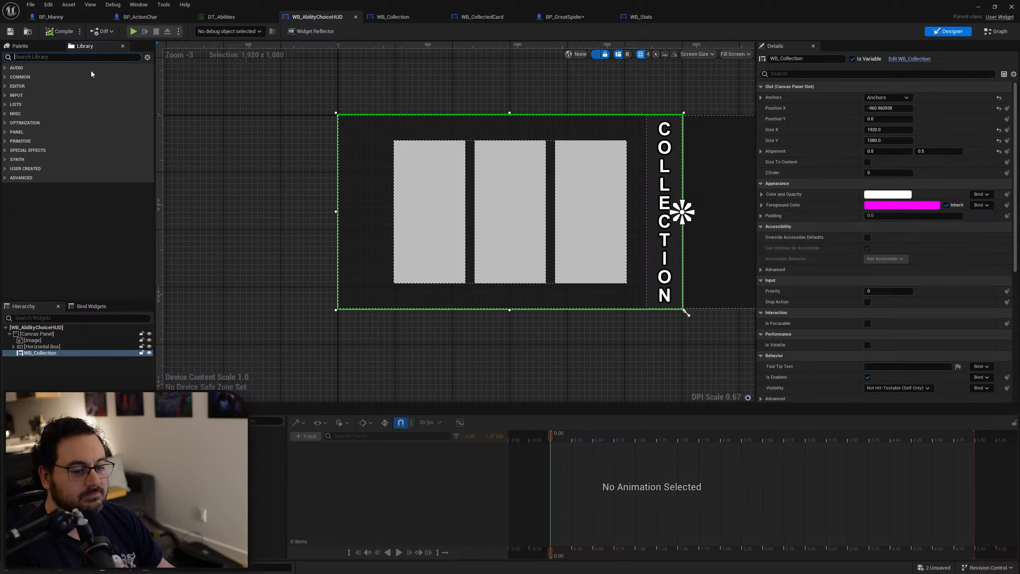
type("WB_S")
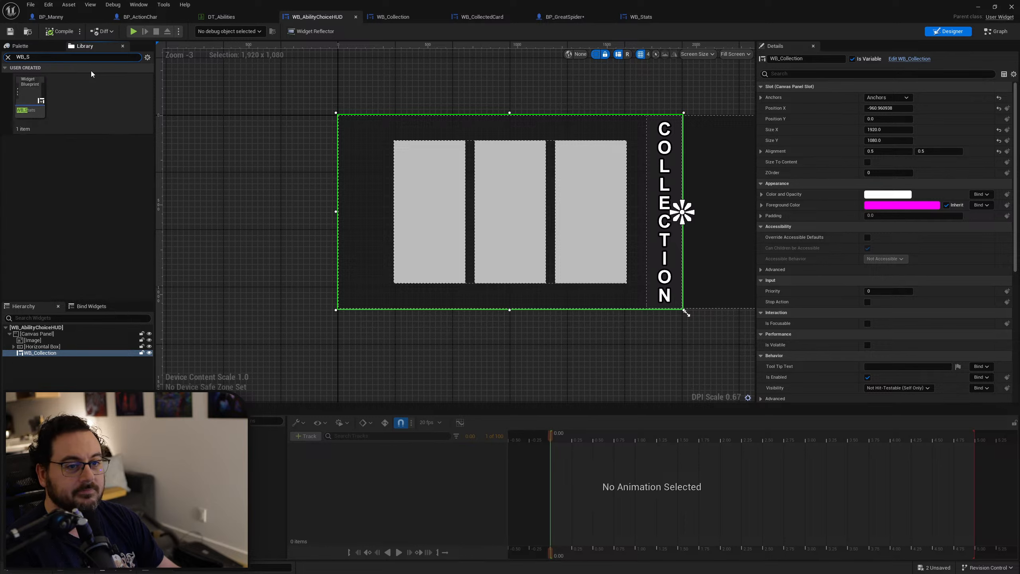
left_click_drag(30, 96, 56, 355)
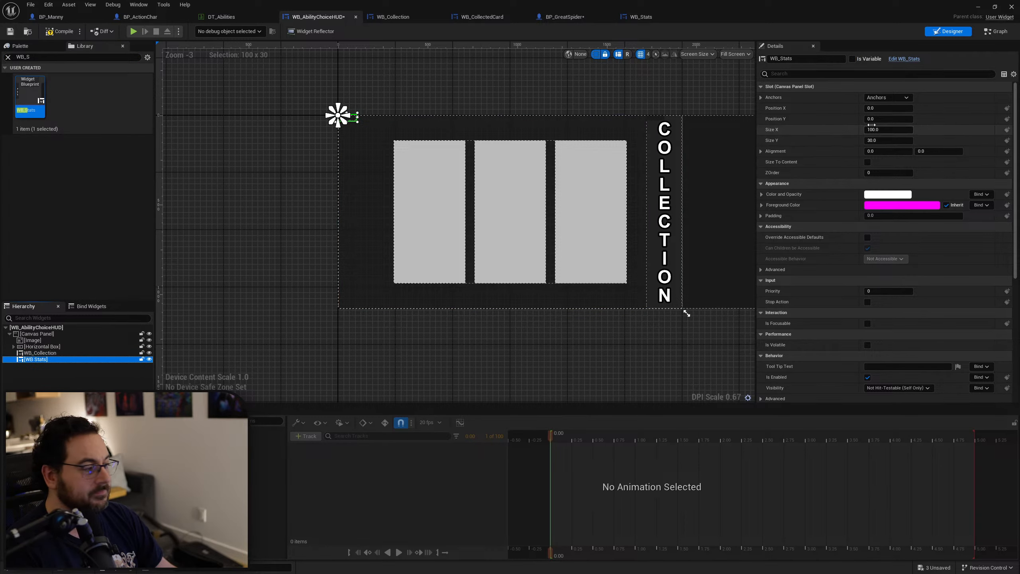
Anchor WB_Stats to fill the whole canvas, set its right and bottom offsets to 0, and compile WB_AbilityChoiceHUD.
left_click(887, 97)
left_click(963, 212)
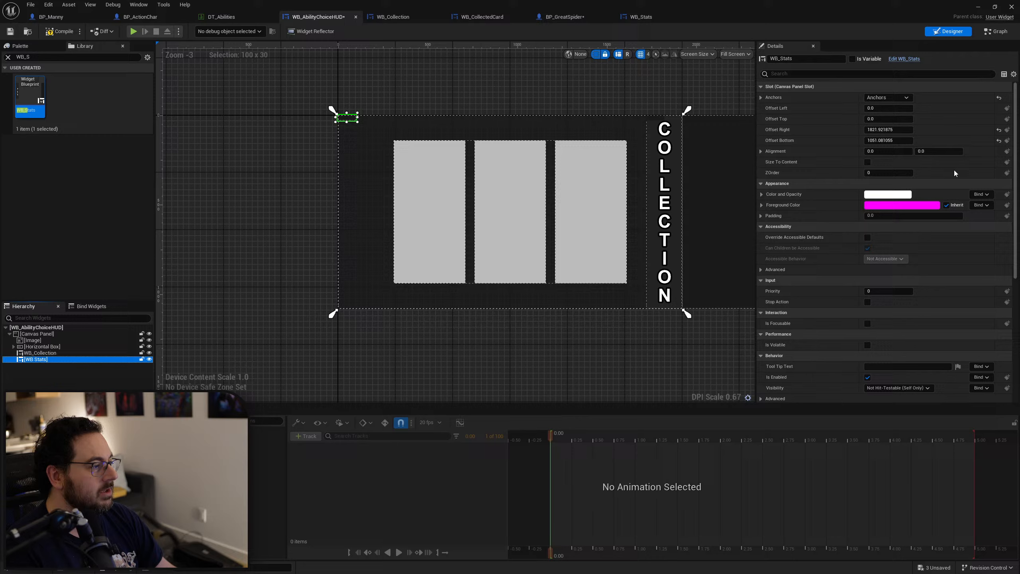
left_click(880, 130)
type("0")
key("Tab")
type("0")
key("Tab")
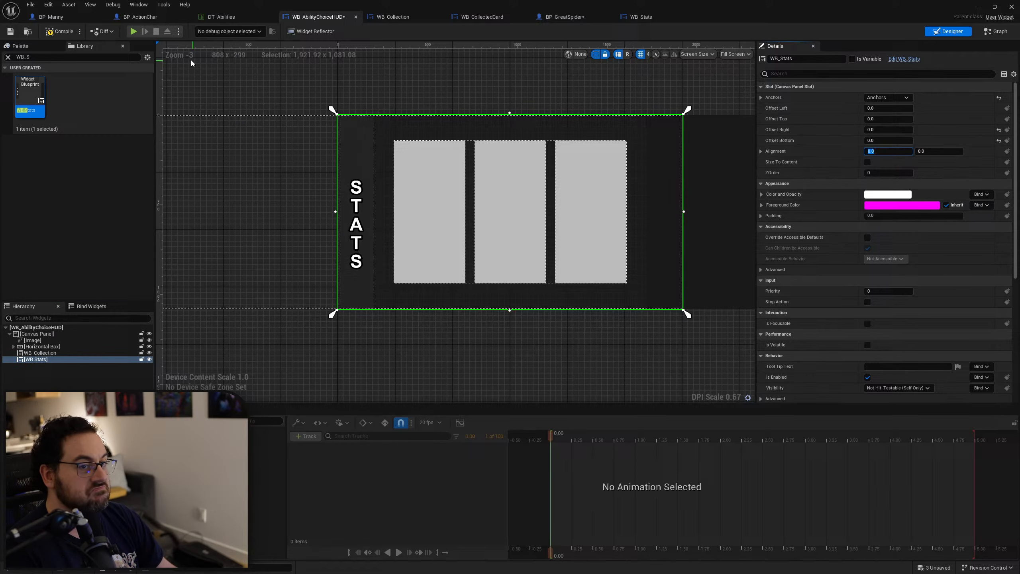
left_click(59, 31)
Play-test L_Testing to check how the STATS panel slides, stop the session and return to the WB_AbilityChoiceHUD designer.
left_click_drag(730, 7, 526, 541)
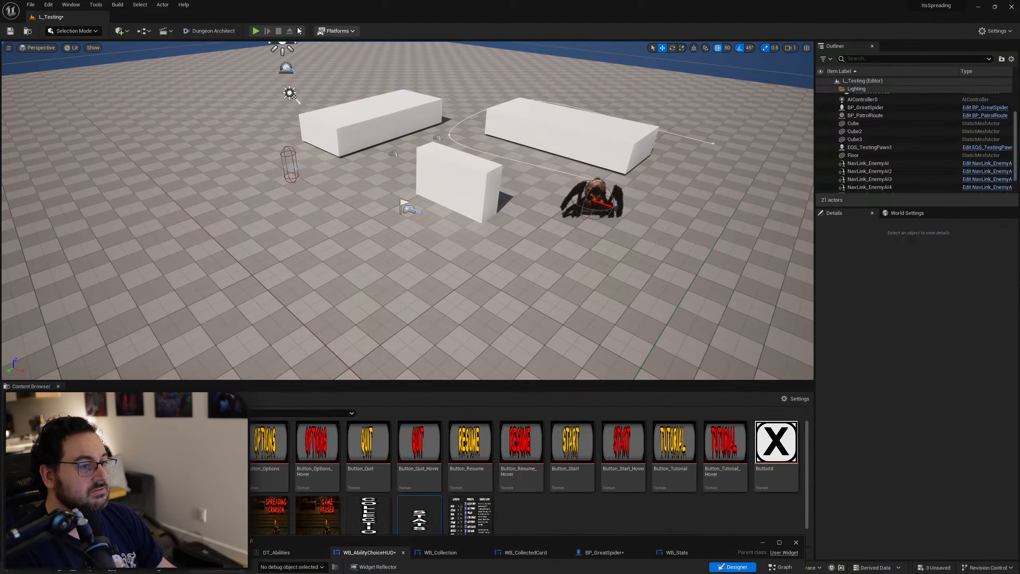
left_click(256, 31)
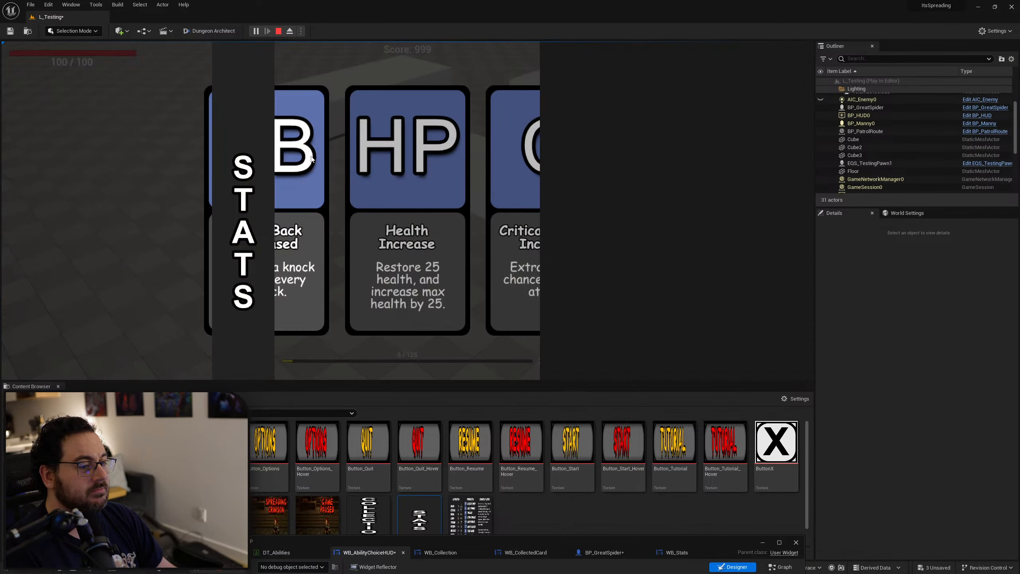
left_click(247, 164)
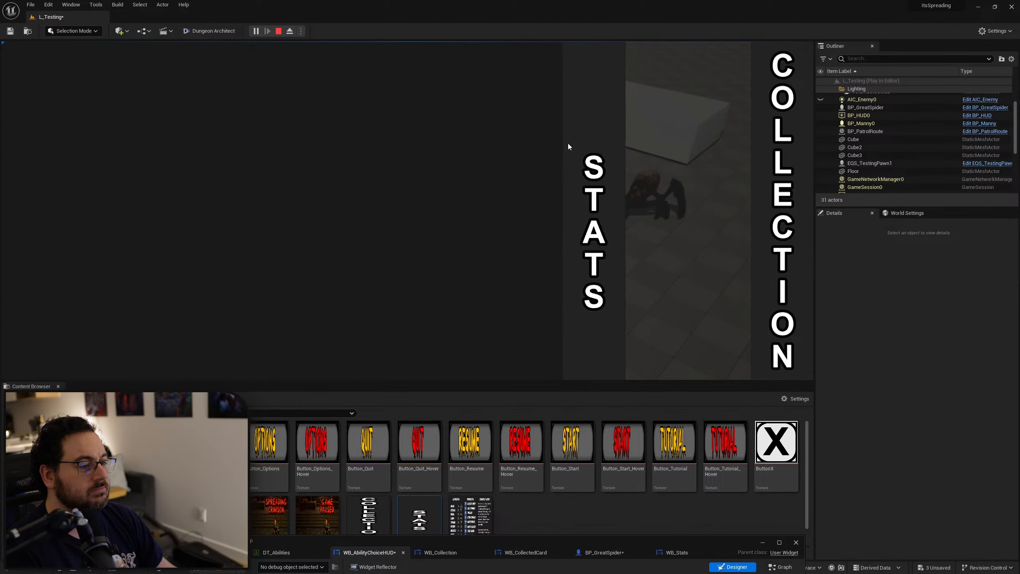
key("Escape")
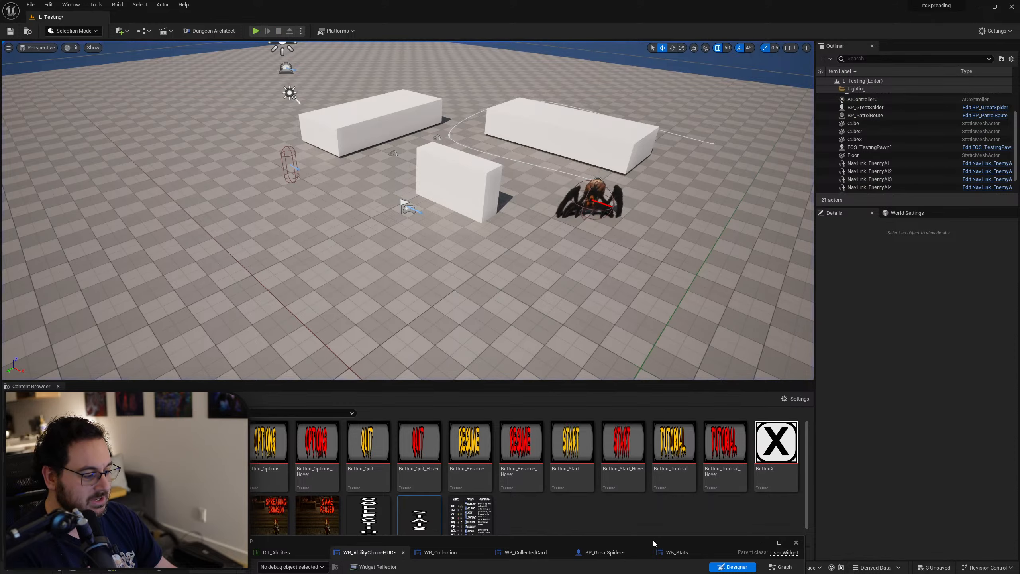
left_click_drag(654, 540, 603, 102)
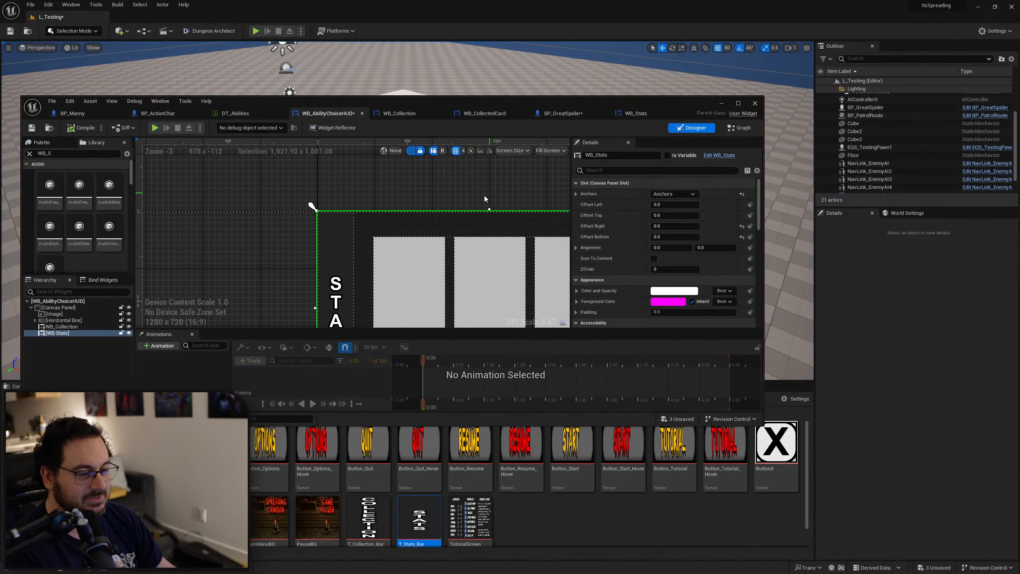
double_click(525, 103)
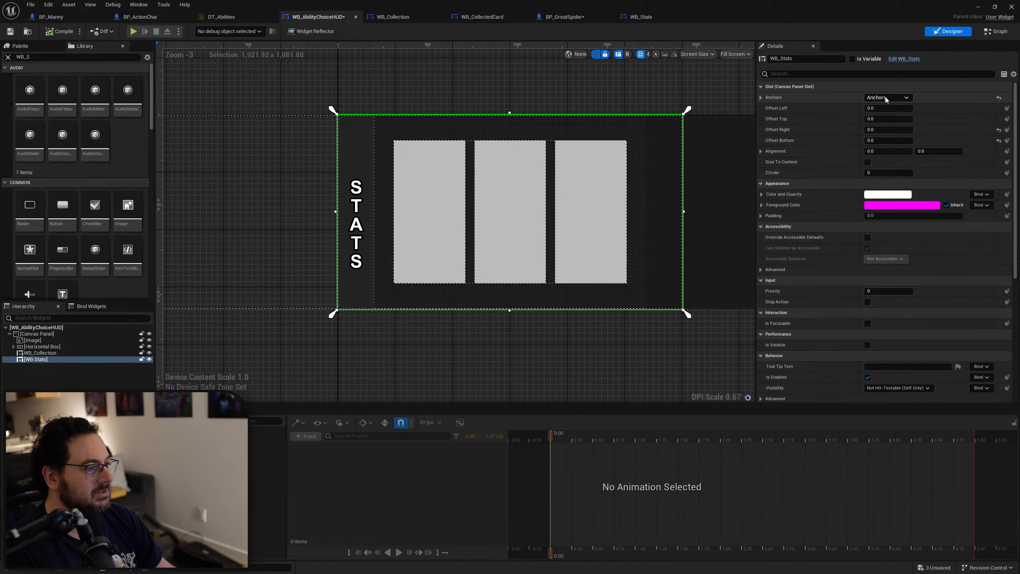
Anchor WB_Stats to the centre left of the canvas and play-test the STATS panel's slide in the level.
left_click(883, 98)
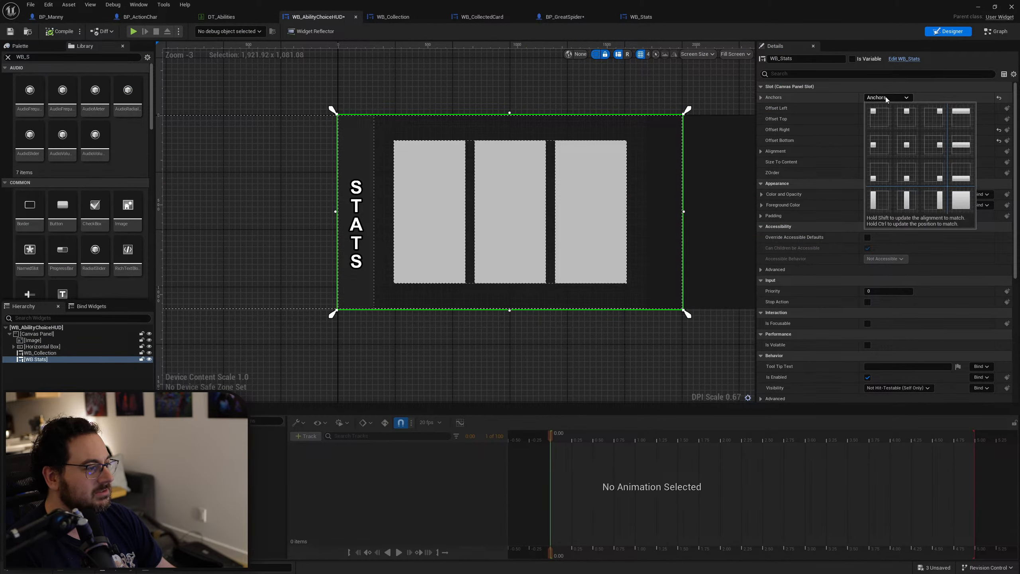
left_click(879, 149)
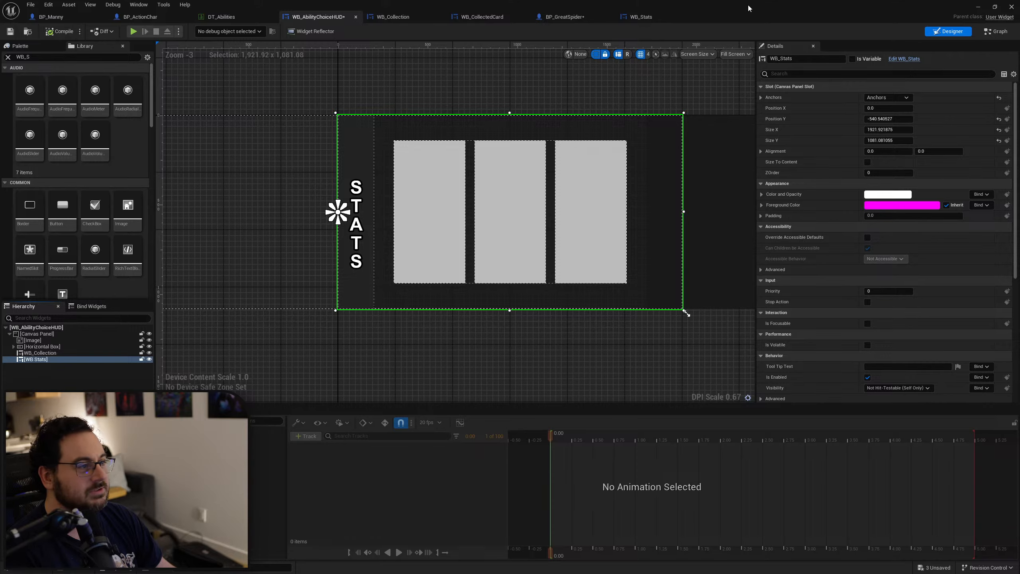
left_click_drag(749, 9, 608, 509)
key("alt+p")
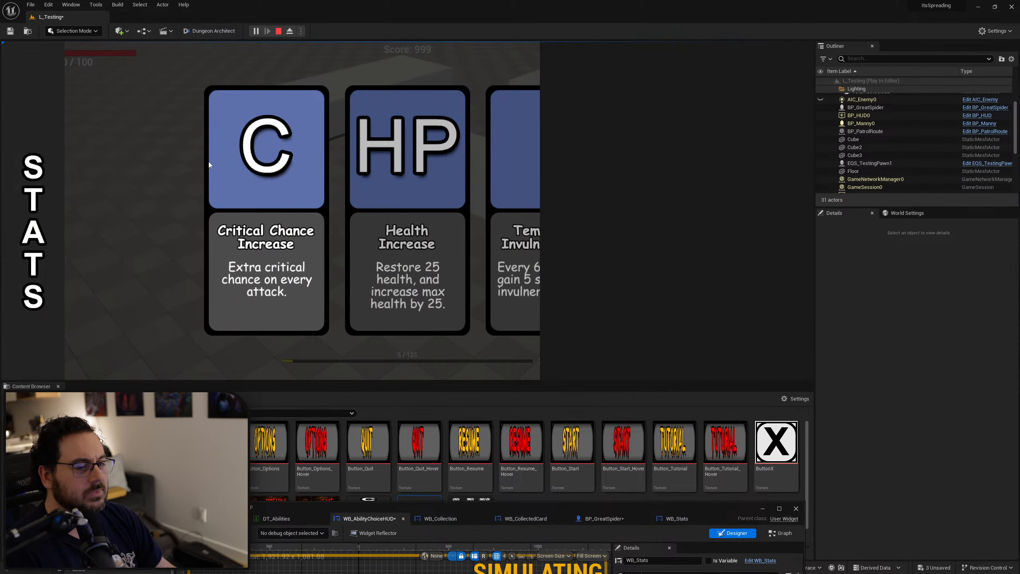
left_click(38, 157)
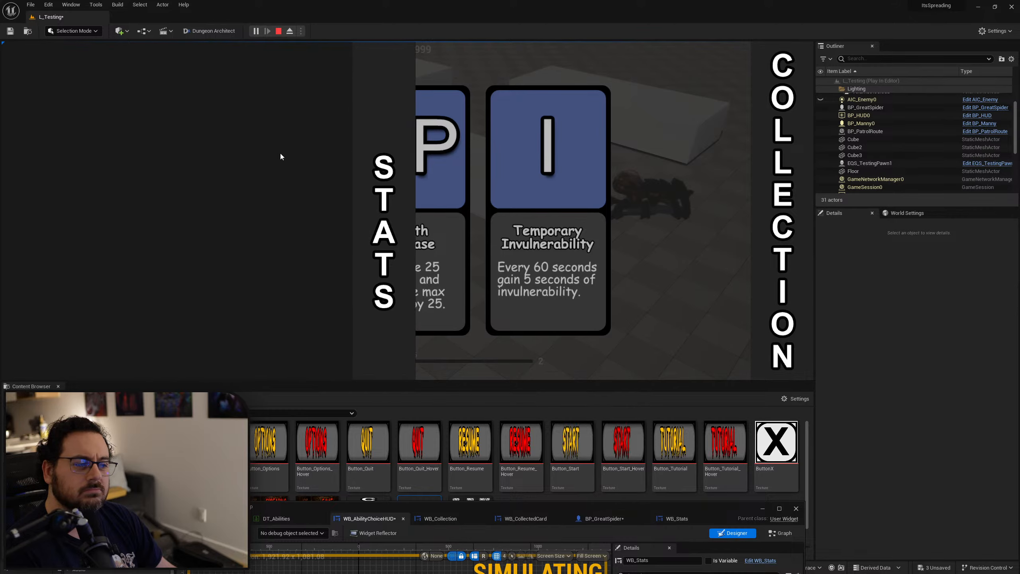
key("Escape")
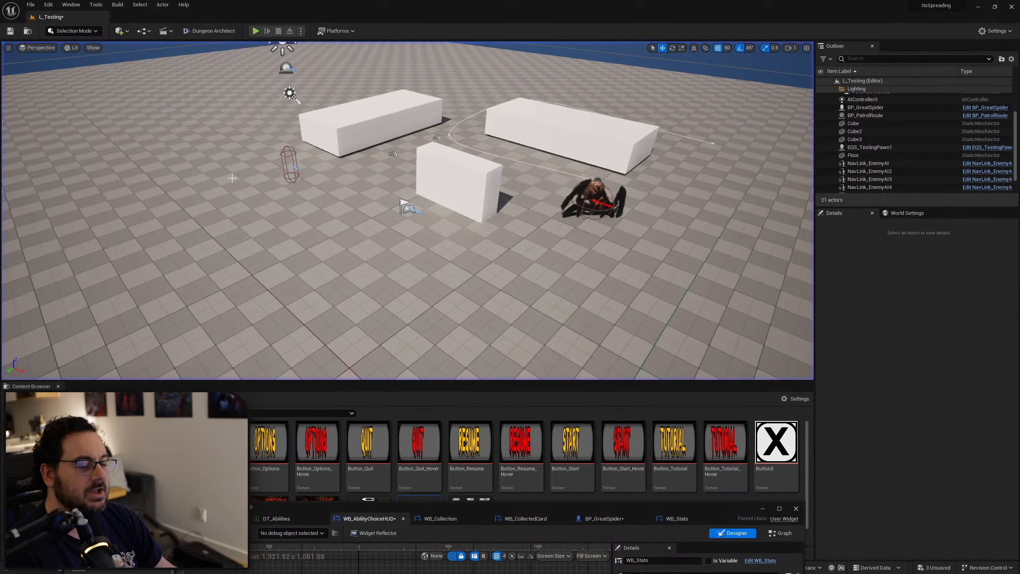
left_click_drag(593, 505, 619, 116)
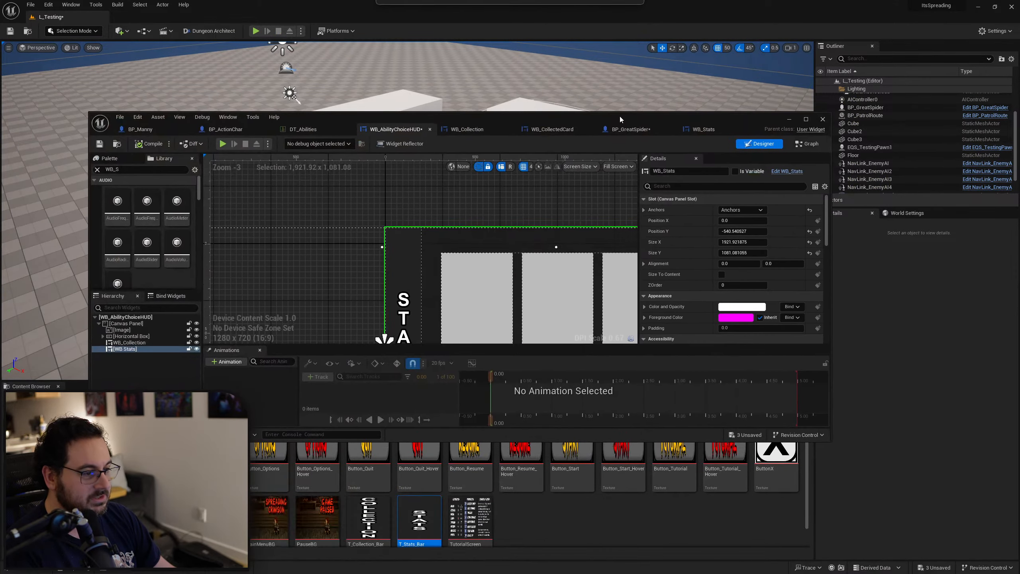
double_click(618, 118)
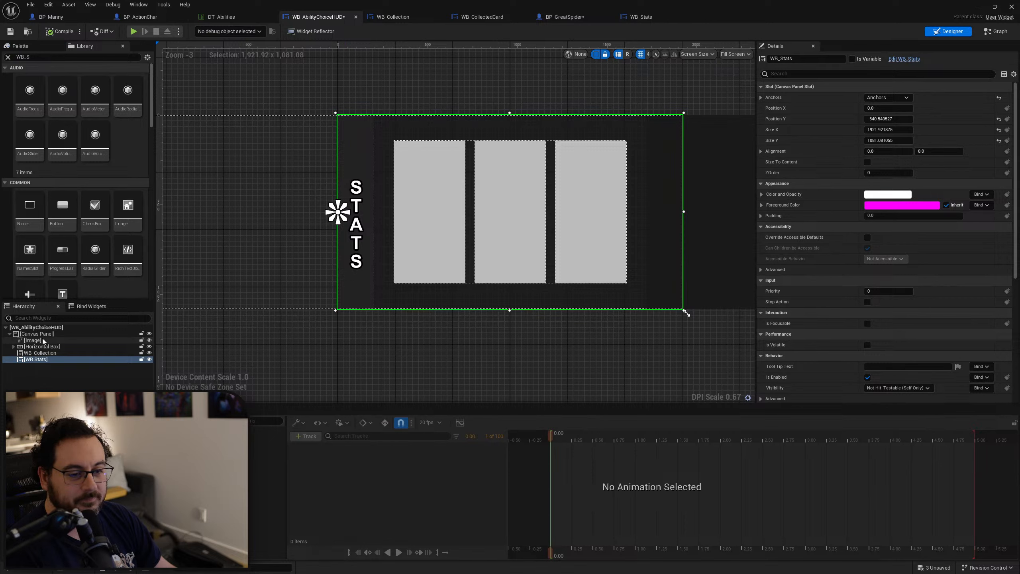
Check the render transform settings of the Image widget in WB_AbilityChoiceHUD.
left_click(40, 341)
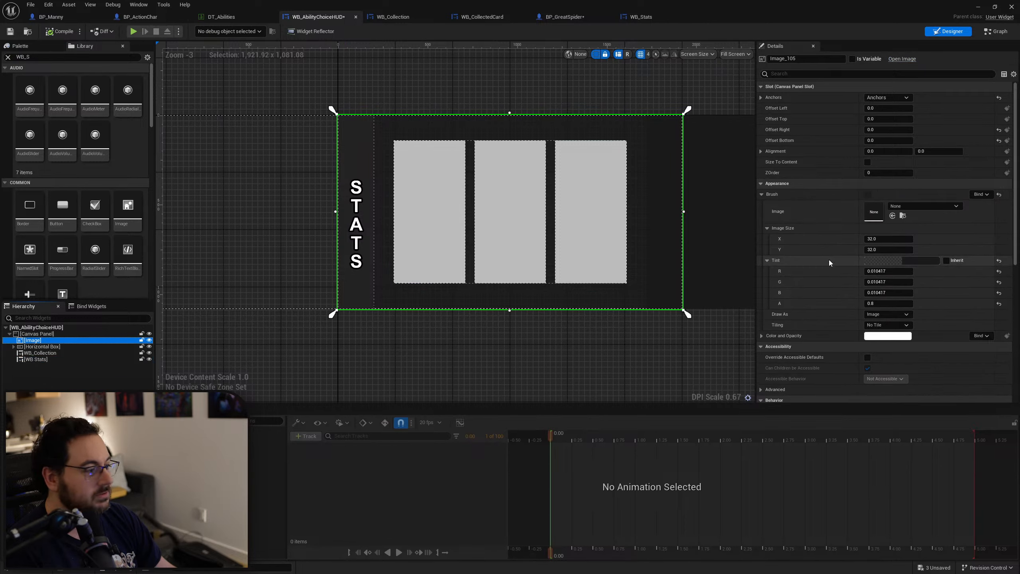
left_click(830, 75)
type("tra")
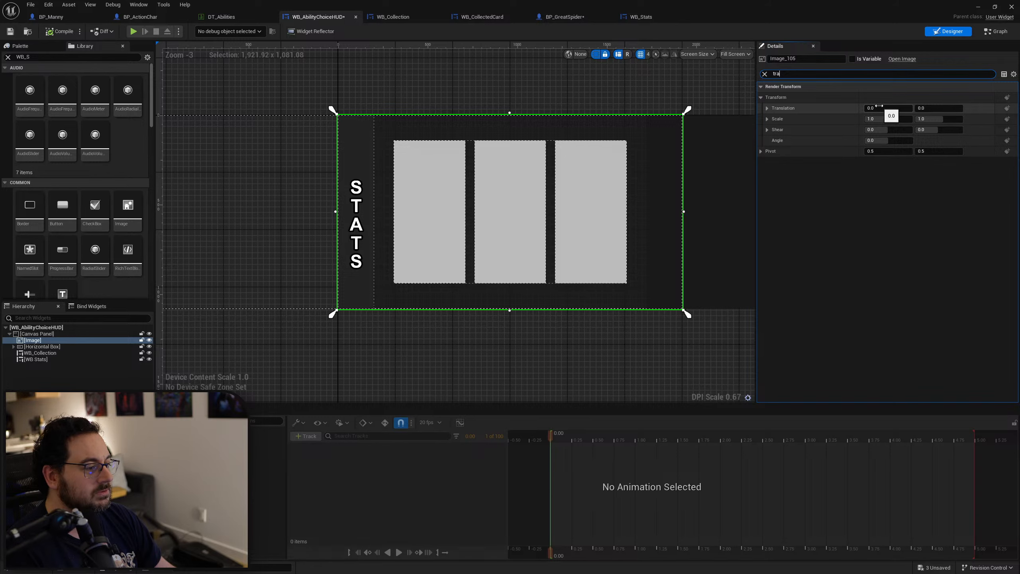
Close the BP_GreatSpider blueprint and show the full WB_Stats layout on its design canvas.
left_click(564, 16)
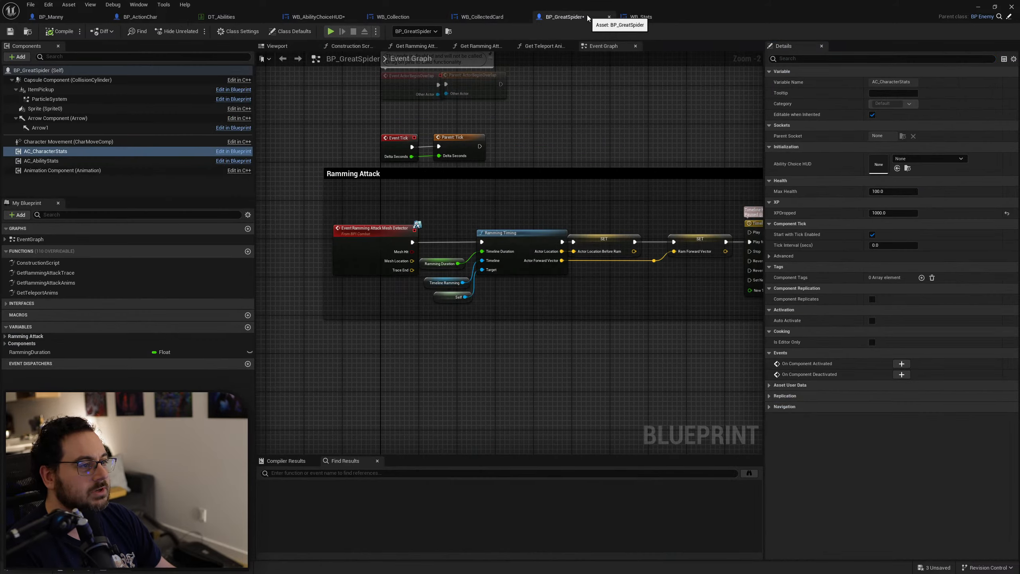
left_click(608, 17)
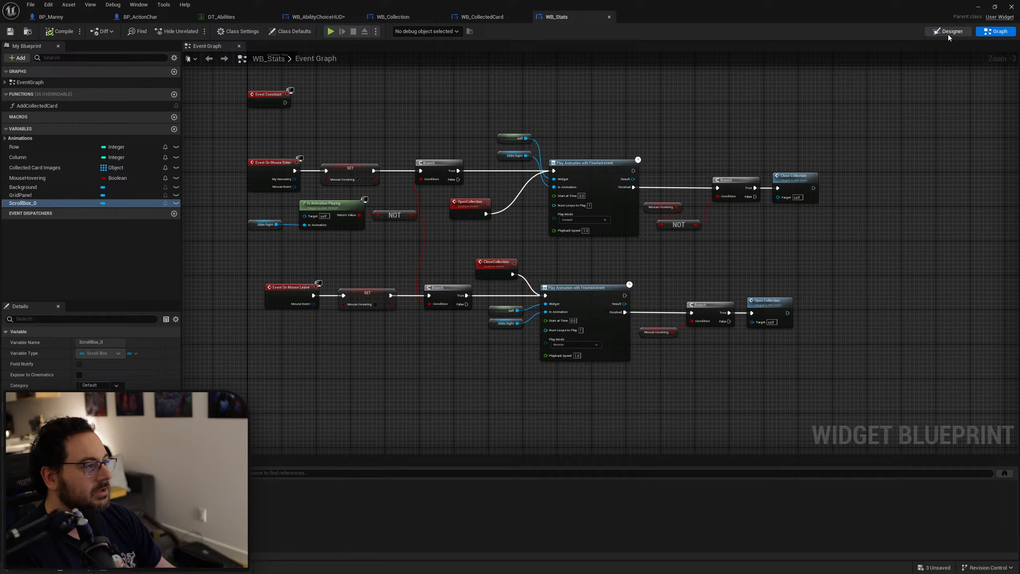
left_click(948, 31)
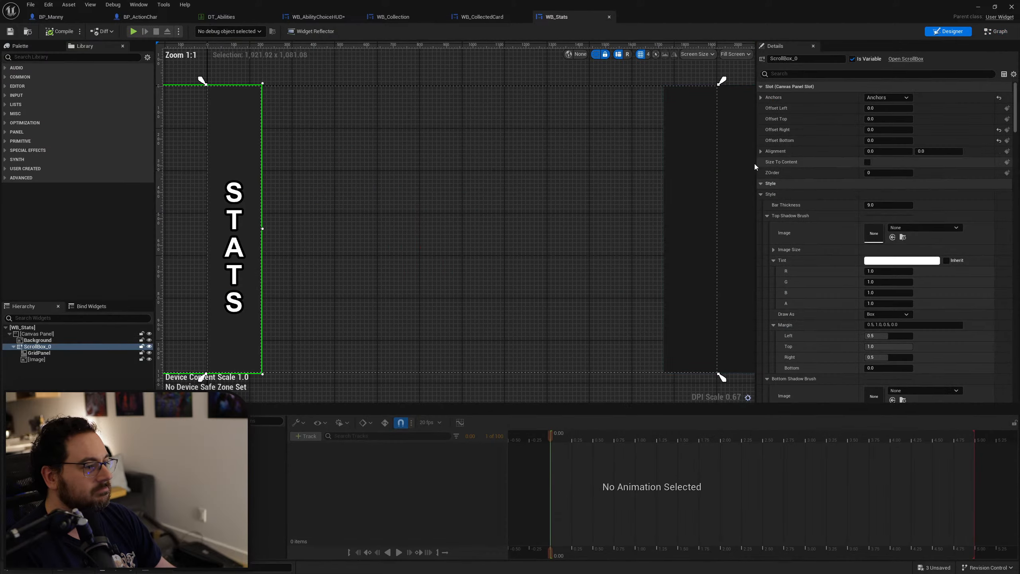
scroll(492, 188, "up", 3)
scroll(493, 188, "down", 4)
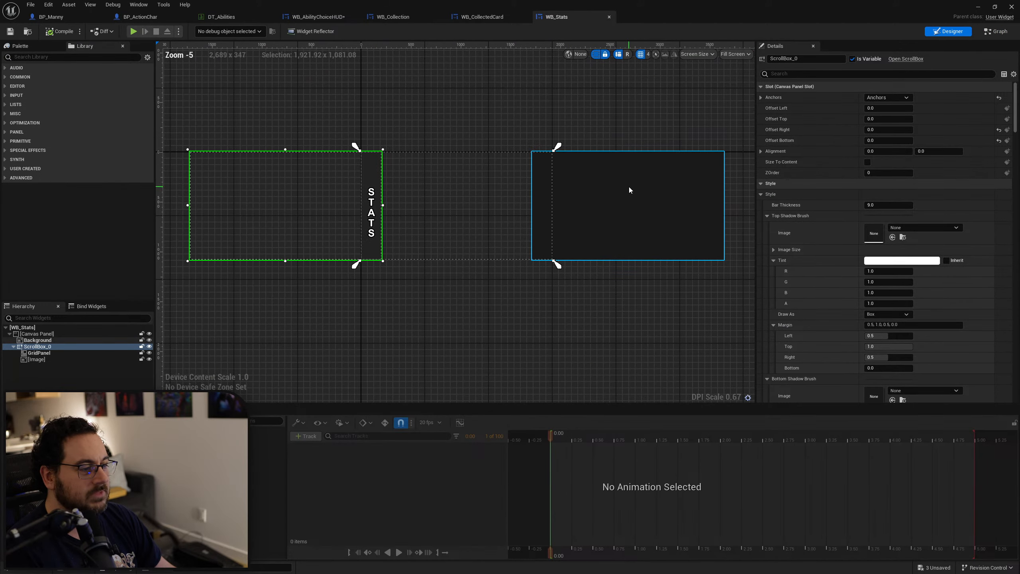
Set the X translation of the WB_Stats Background image to -1720 and compile the widget.
left_click(628, 187)
left_click(837, 74)
type("tr")
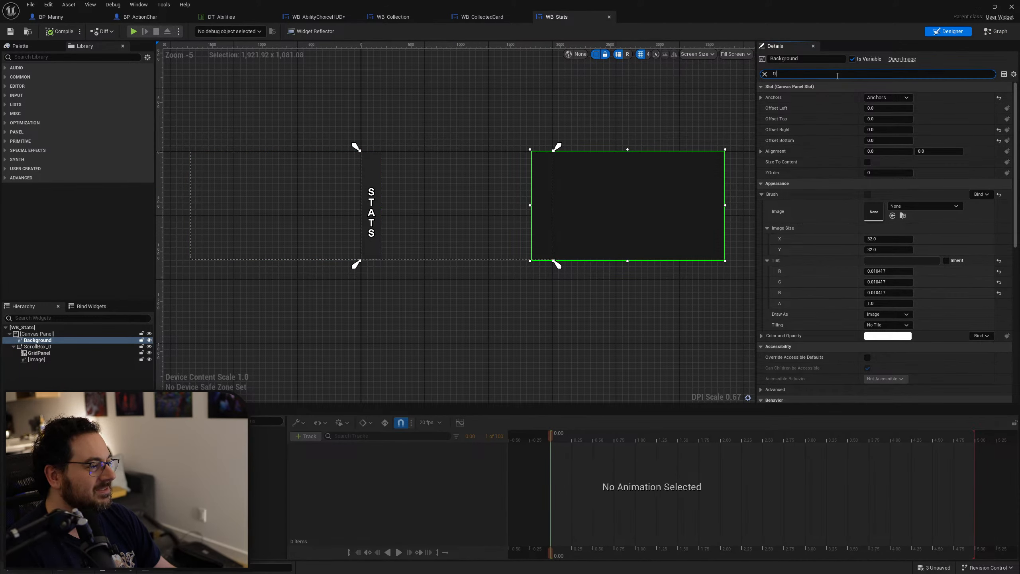
type("an")
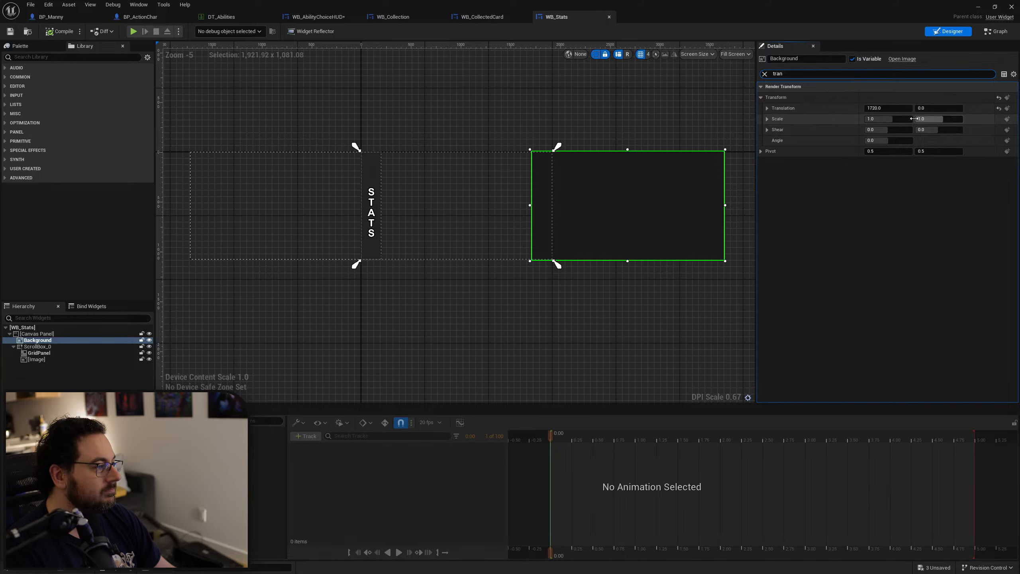
left_click(893, 108)
type("-")
key("Return")
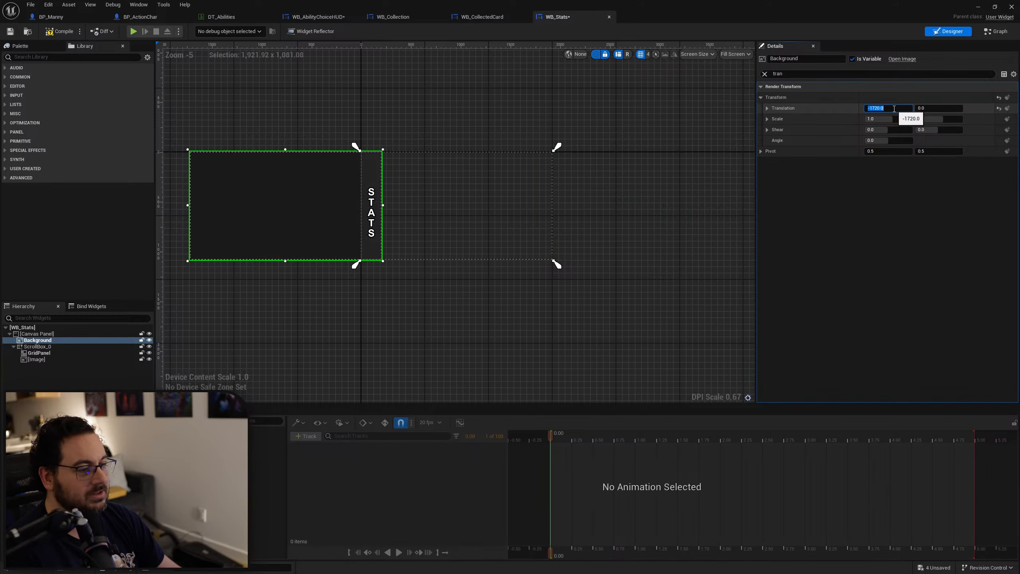
left_click(59, 33)
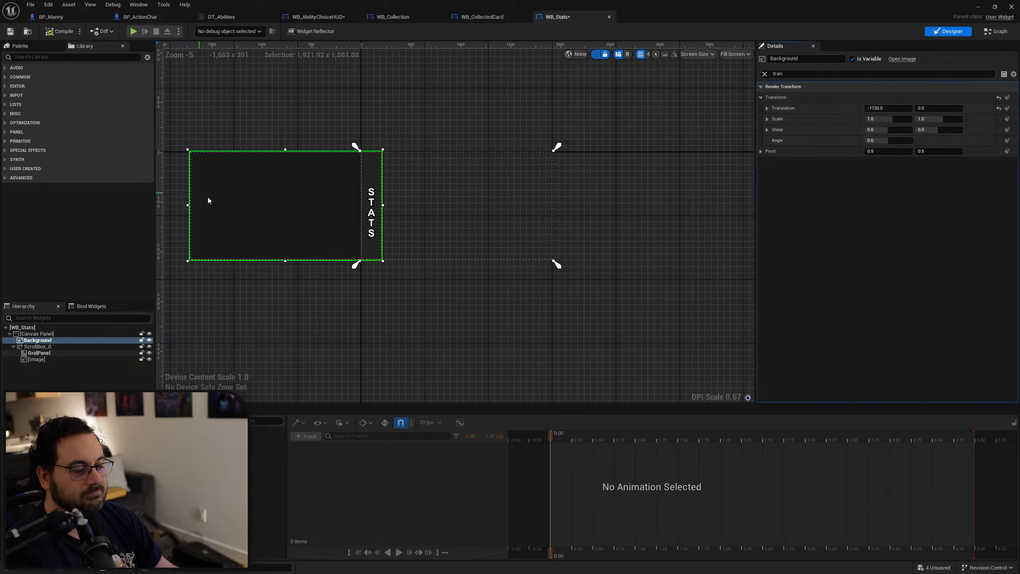
Play-test the level and check how the STATS and COLLECTION panels slide over the ability cards.
right_click_drag(462, 263, 465, 270)
scroll(464, 272, "up", 1)
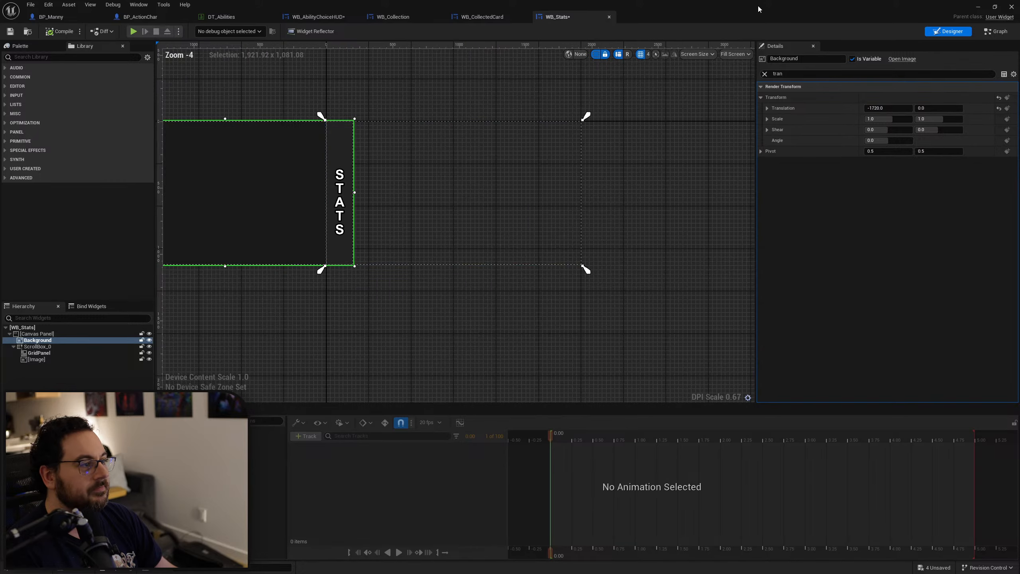
left_click_drag(758, 8, 581, 486)
left_click(256, 32)
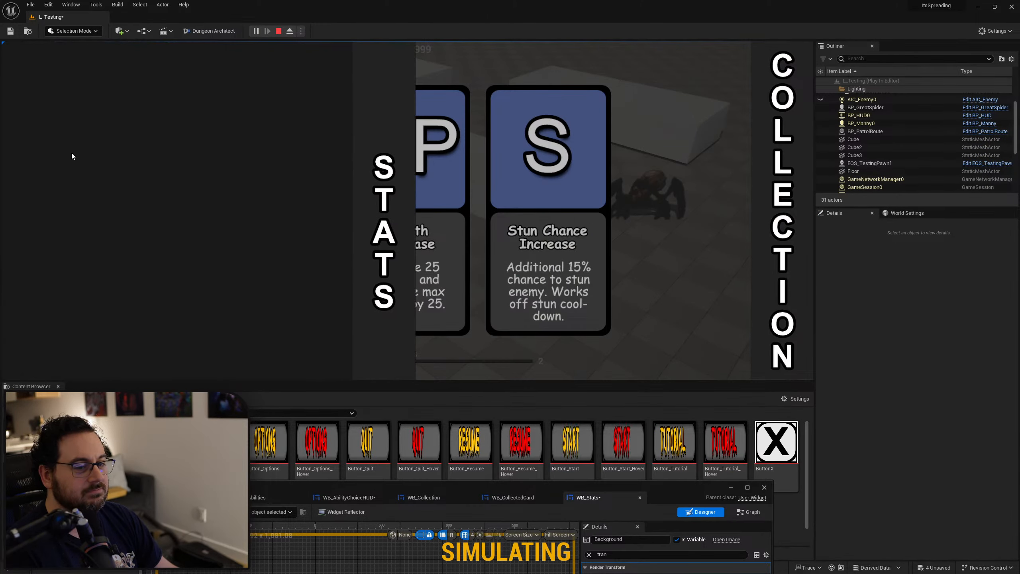
mouse_move(763, 145)
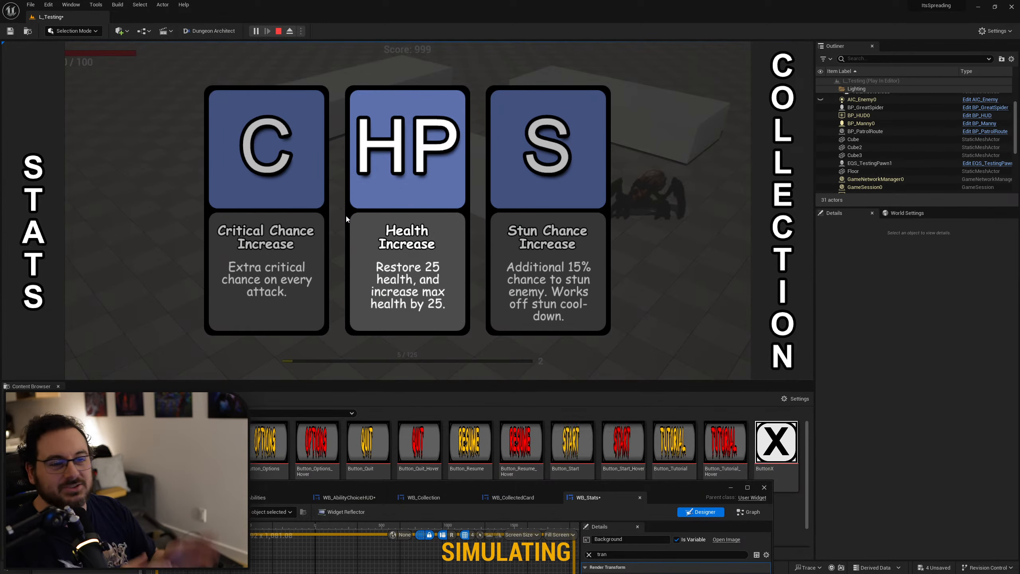
key("Escape")
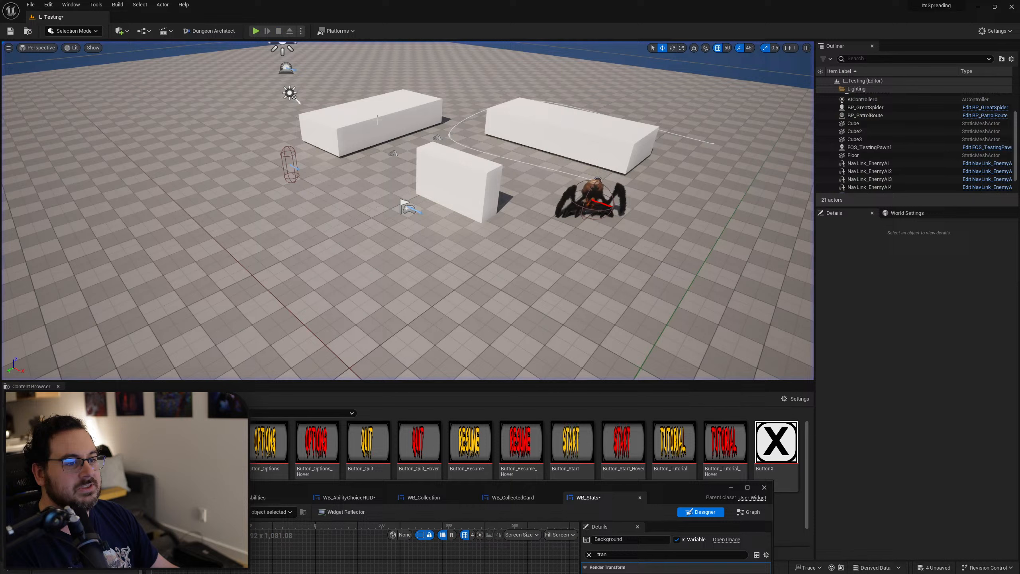
Launch the level as a Standalone Game, saving BP_GreatSpider, L_Testing, WB_AbilityChoiceHUD and WB_Stats.
left_click(300, 31)
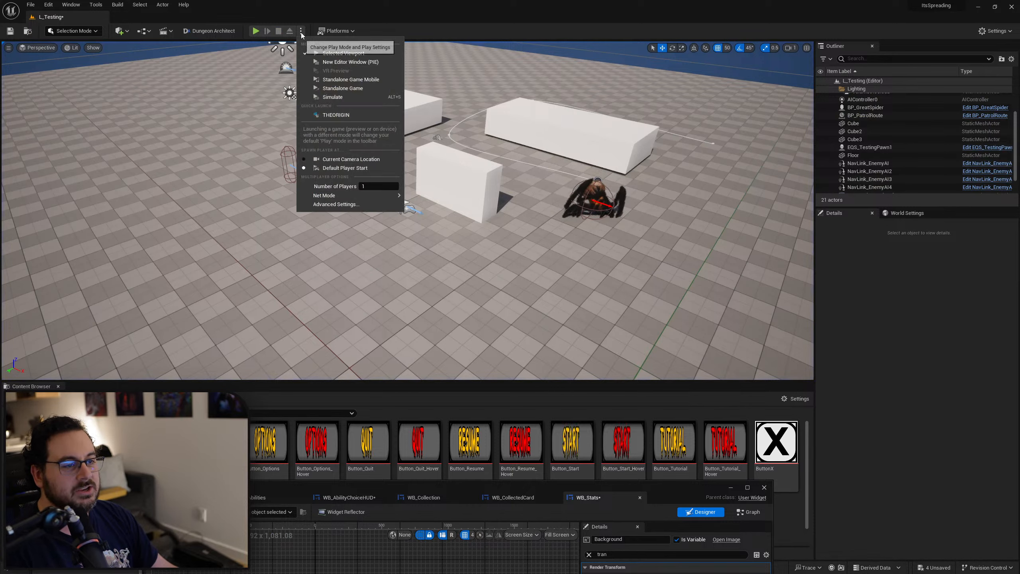
left_click(348, 88)
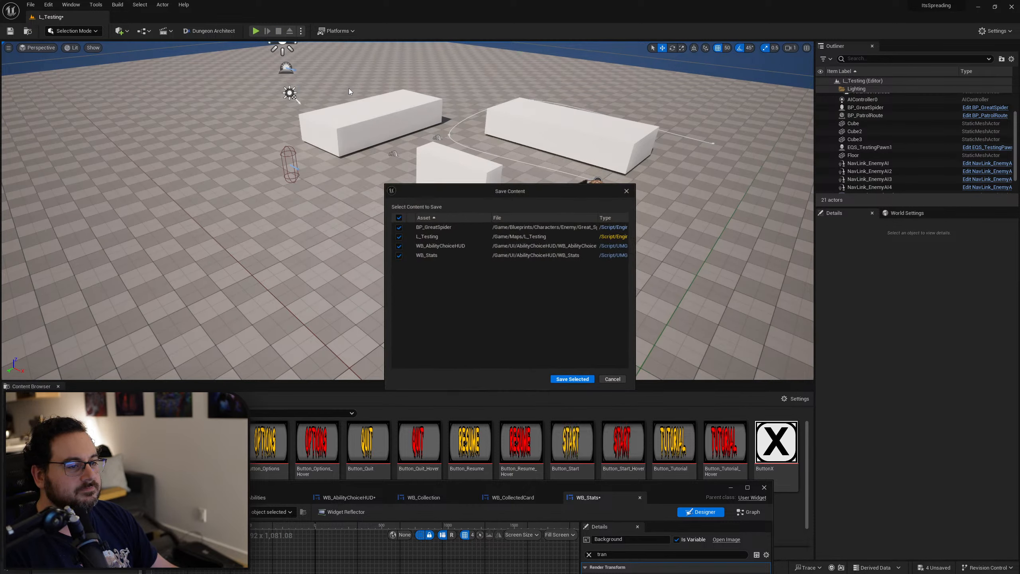
left_click(572, 379)
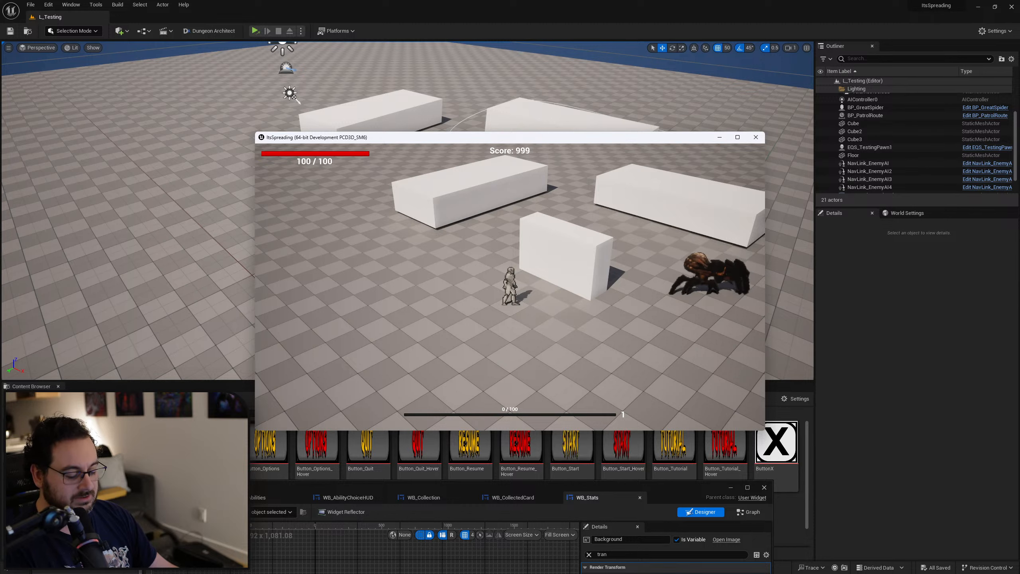
Bring up the pause menu in the standalone game, reposition its window and close the game.
key("Escape")
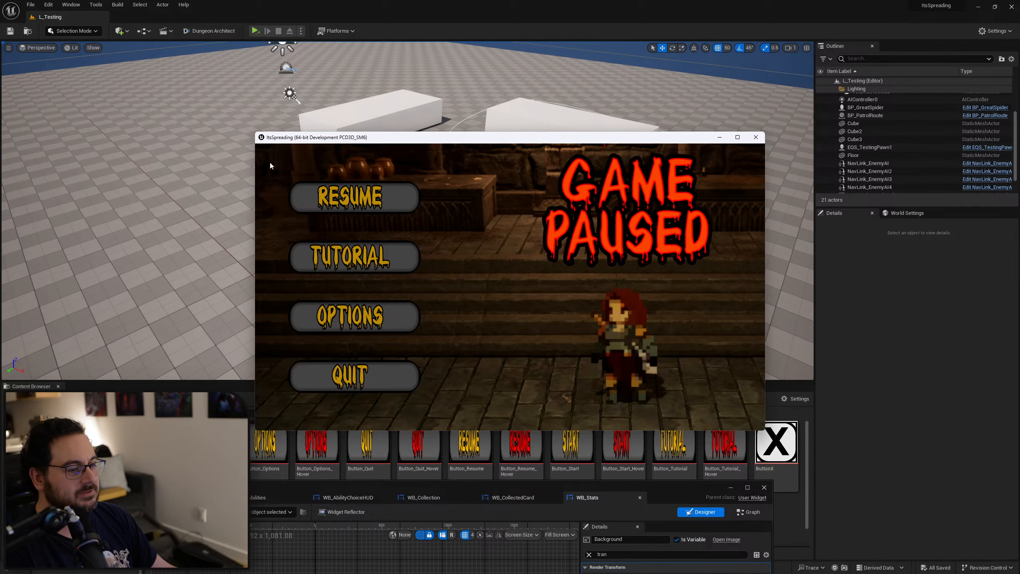
left_click_drag(639, 137, 534, 74)
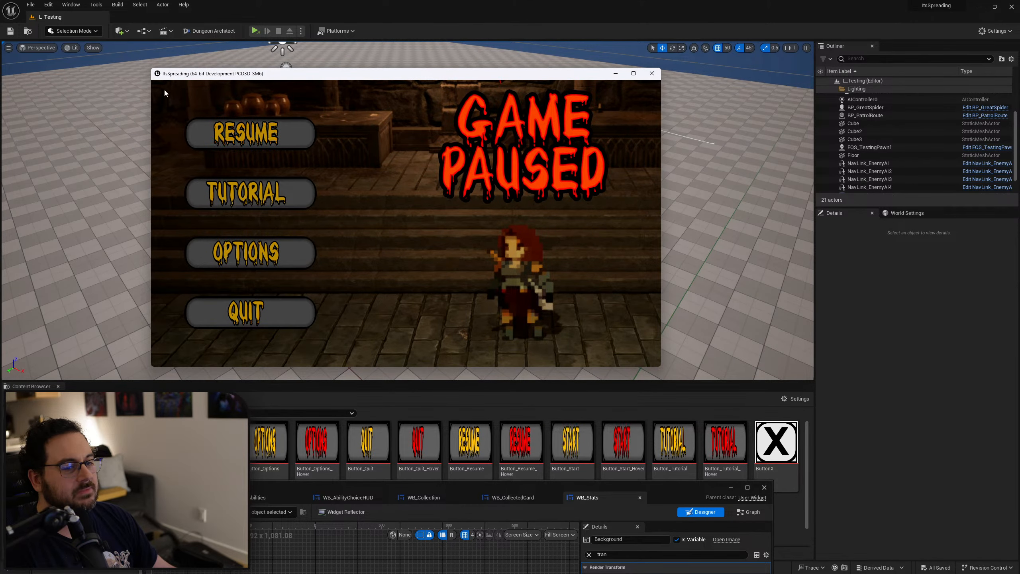
left_click(652, 74)
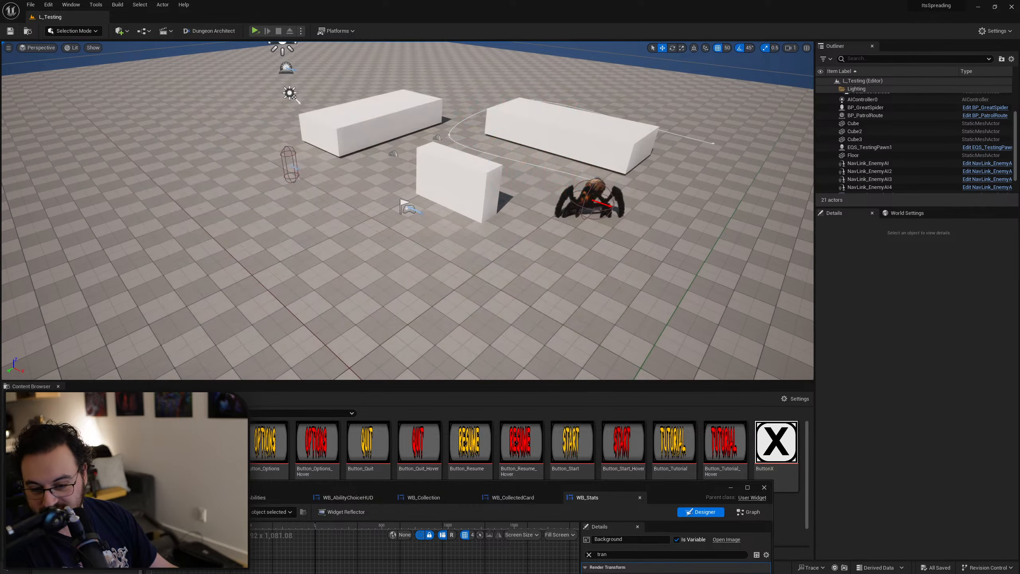
Switch to the Paint mockup and erase the three ability cards and the arrows between the STATS and COLLECTION panels.
key("alt+Tab")
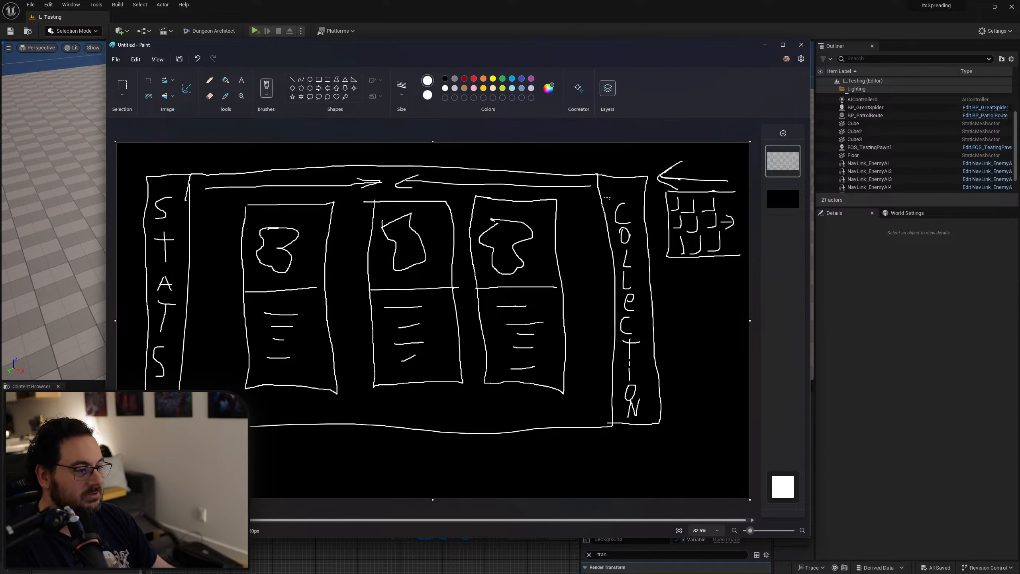
left_click_drag(592, 182, 350, 355)
key("ctrl+z")
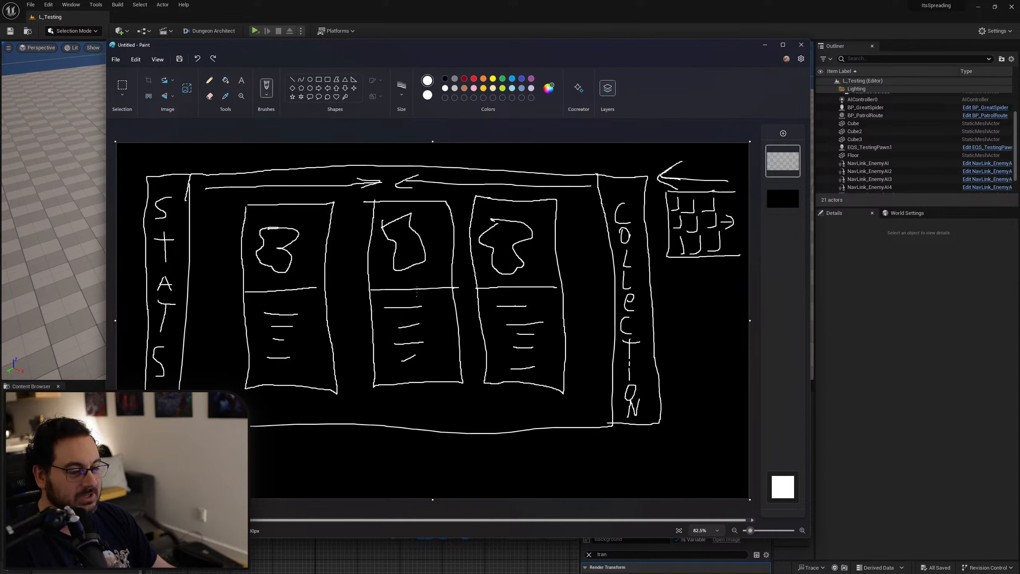
left_click(122, 85)
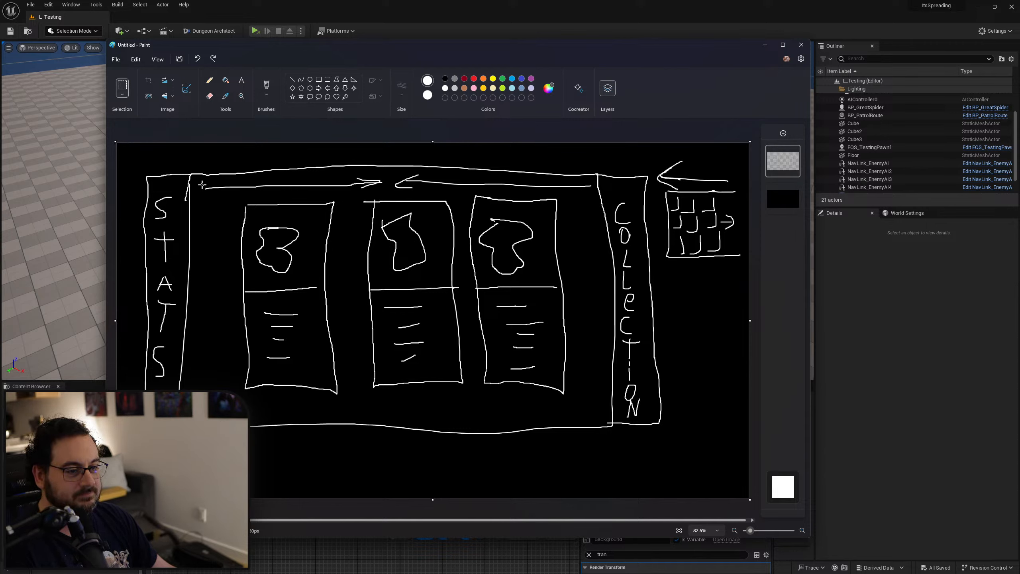
mouse_move(202, 184)
left_mouse_down()
mouse_move(361, 329)
mouse_move(614, 412)
mouse_move(574, 412)
mouse_move(589, 410)
left_mouse_up()
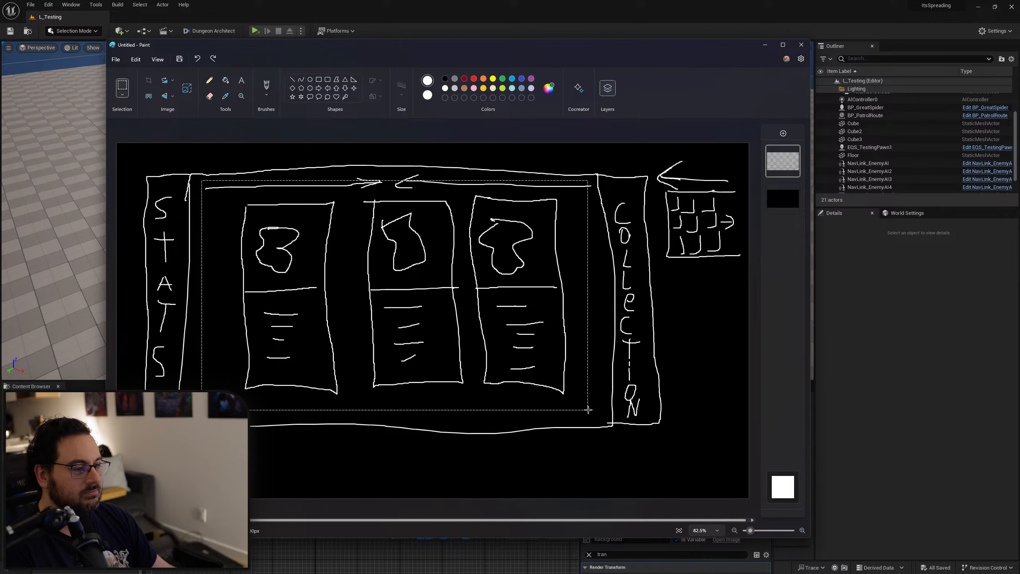
key("Delete")
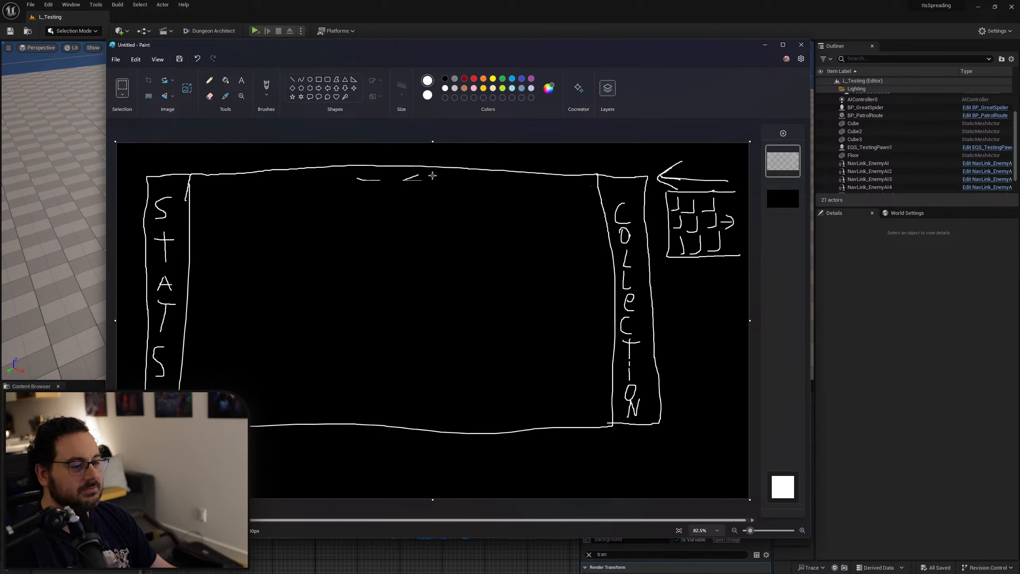
left_click_drag(432, 176, 348, 197)
key("Delete")
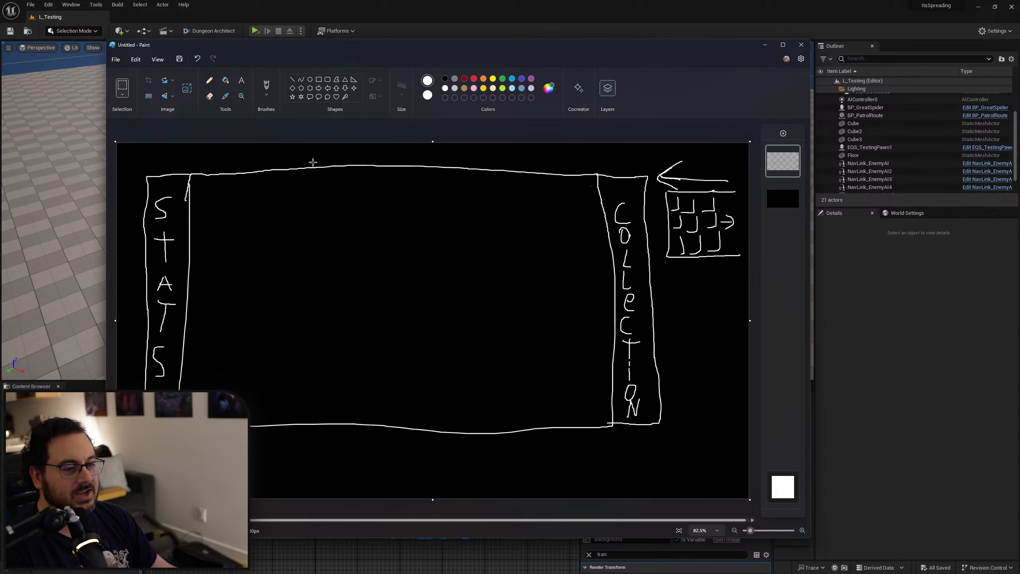
Switch to the Pencil tool, undo the thin test outline and choose a thicker line size.
key("p")
left_click_drag(355, 307, 374, 308)
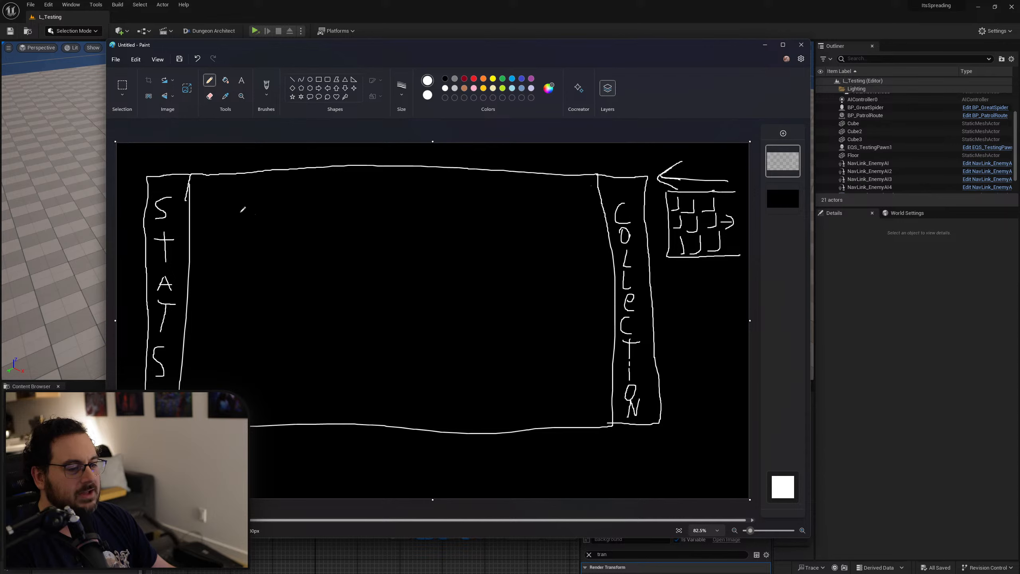
mouse_move(240, 208)
left_mouse_down()
mouse_move(212, 343)
mouse_move(289, 200)
left_mouse_up()
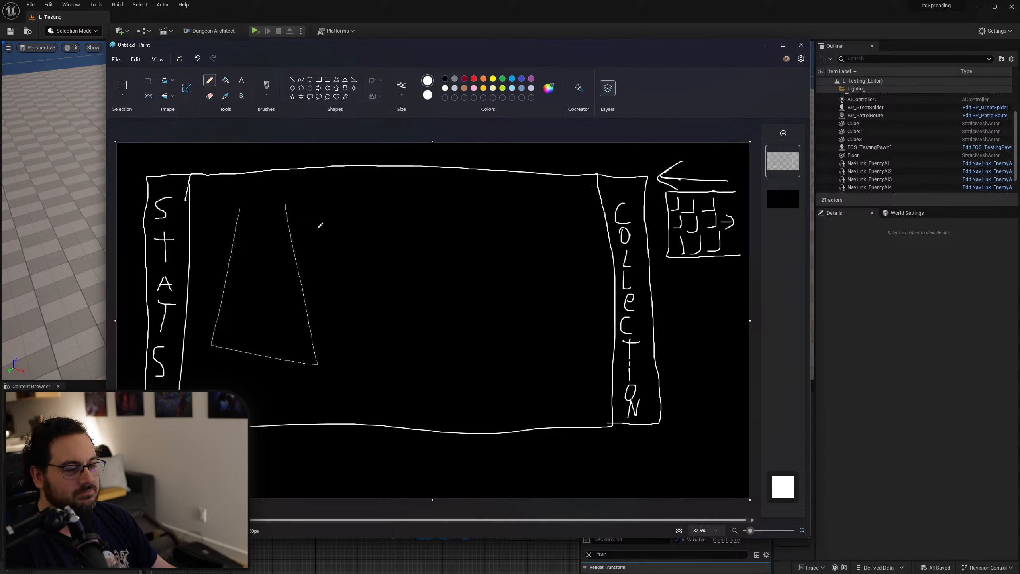
key("ctrl+z")
left_click(401, 91)
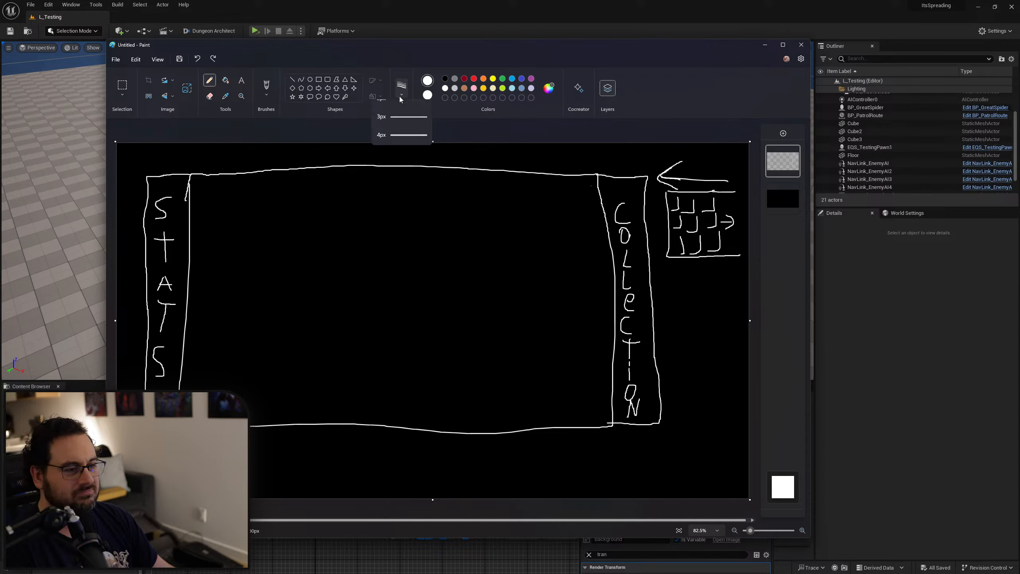
left_click(402, 164)
Try a layout of three upright card outlines between the STATS and COLLECTION panels, and undo it.
mouse_move(260, 204)
left_mouse_down()
mouse_move(311, 376)
mouse_move(233, 371)
mouse_move(239, 222)
left_mouse_up()
mouse_move(356, 216)
left_mouse_down()
mouse_move(444, 366)
mouse_move(413, 219)
mouse_move(355, 215)
left_mouse_up()
mouse_move(480, 232)
left_mouse_down()
mouse_move(545, 379)
mouse_move(450, 219)
left_mouse_up()
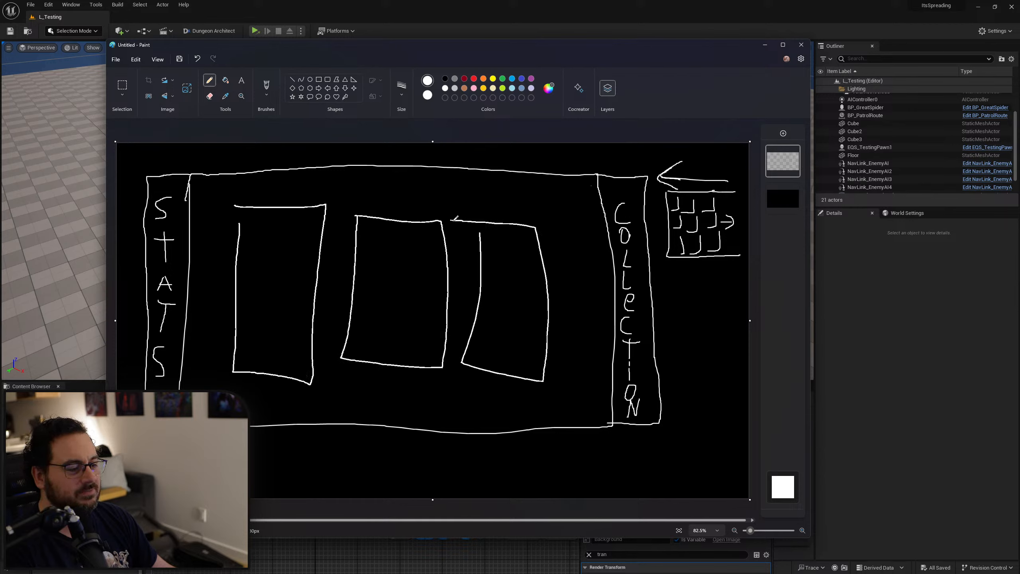
key("ctrl+z")
key("ctrl+z")
key("ctrl+z")
Try a two-by-two layout of four boxes between the STATS and COLLECTION panels, and undo it.
mouse_move(255, 203)
left_mouse_down()
mouse_move(249, 270)
mouse_move(370, 277)
mouse_move(236, 193)
left_mouse_up()
mouse_move(458, 201)
left_mouse_down()
mouse_move(441, 292)
mouse_move(576, 286)
left_mouse_up()
mouse_move(576, 286)
left_mouse_down()
mouse_move(545, 193)
mouse_move(451, 205)
left_mouse_up()
mouse_move(240, 313)
left_mouse_down()
mouse_move(237, 387)
mouse_move(353, 306)
mouse_move(245, 307)
left_mouse_up()
mouse_move(436, 326)
left_mouse_down()
mouse_move(565, 408)
mouse_move(434, 316)
left_mouse_up()
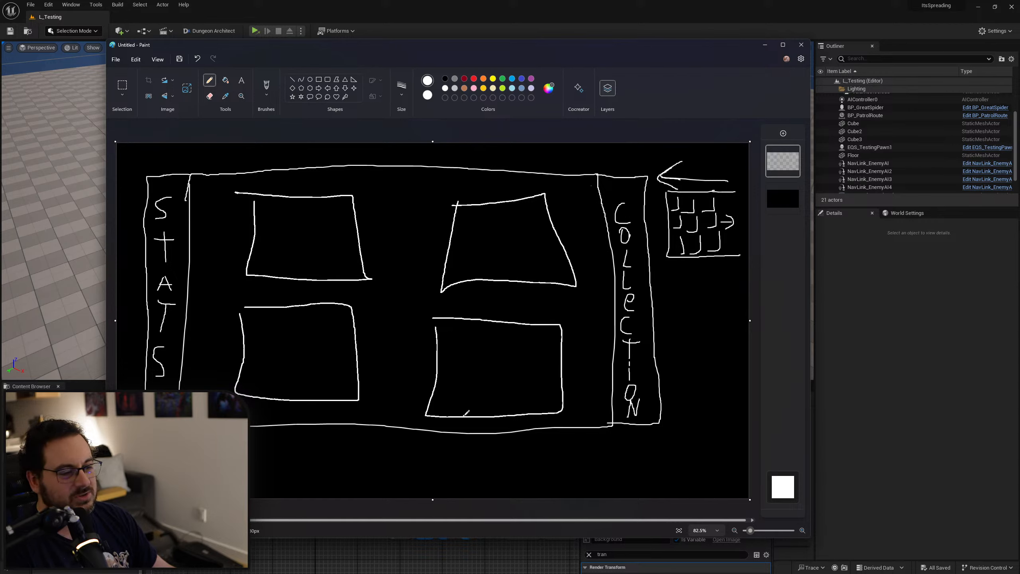
key("ctrl+z")
key("ctrl+z")
key("ctrl+z")
key("ctrl+z")
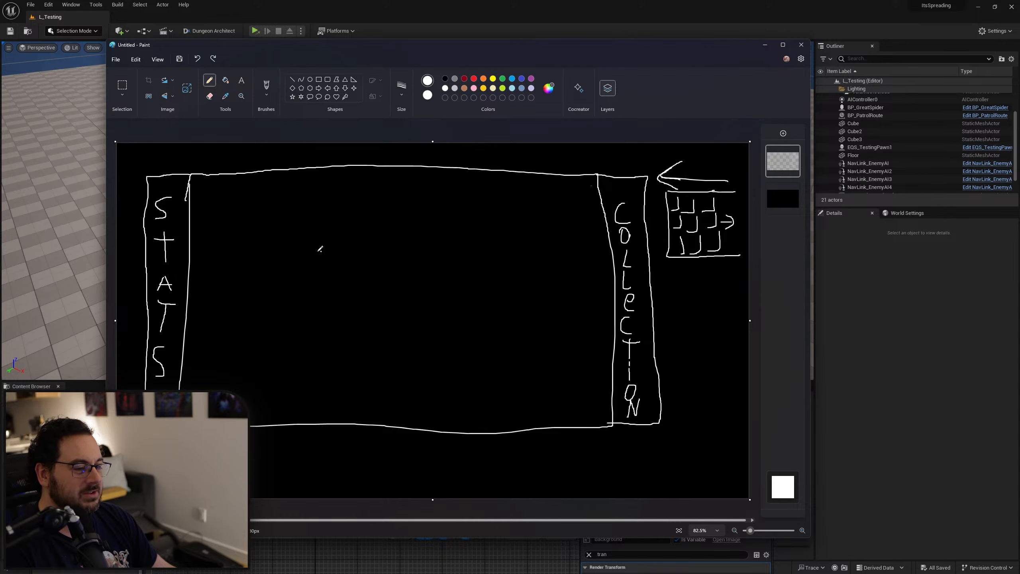
Try handwriting "Paused" in the upper area between the side panels, and undo the lettering.
left_click_drag(246, 206, 245, 256)
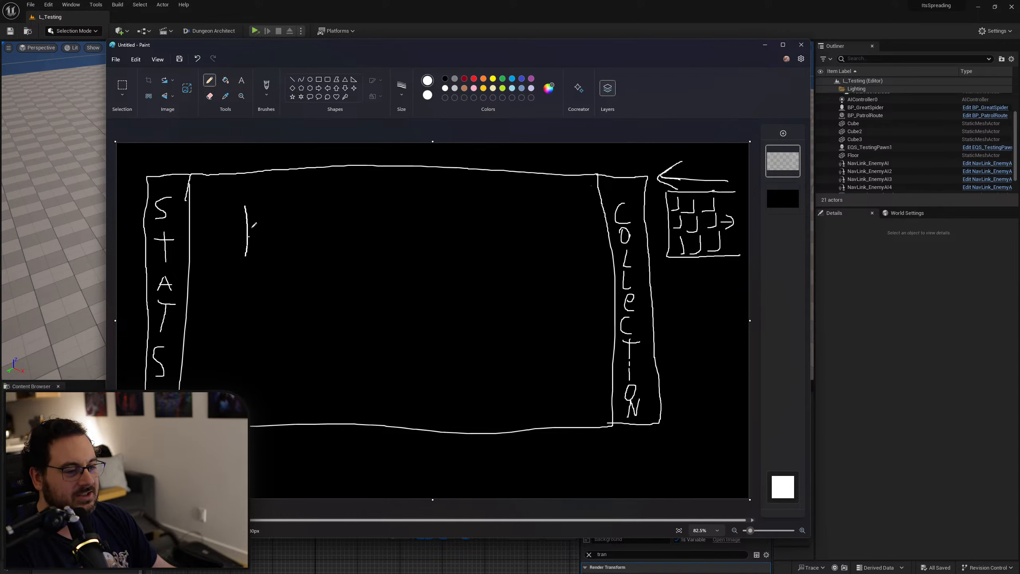
mouse_move(282, 200)
left_mouse_down()
mouse_move(252, 227)
mouse_move(291, 243)
mouse_move(386, 244)
left_mouse_up()
left_click_drag(407, 191, 421, 239)
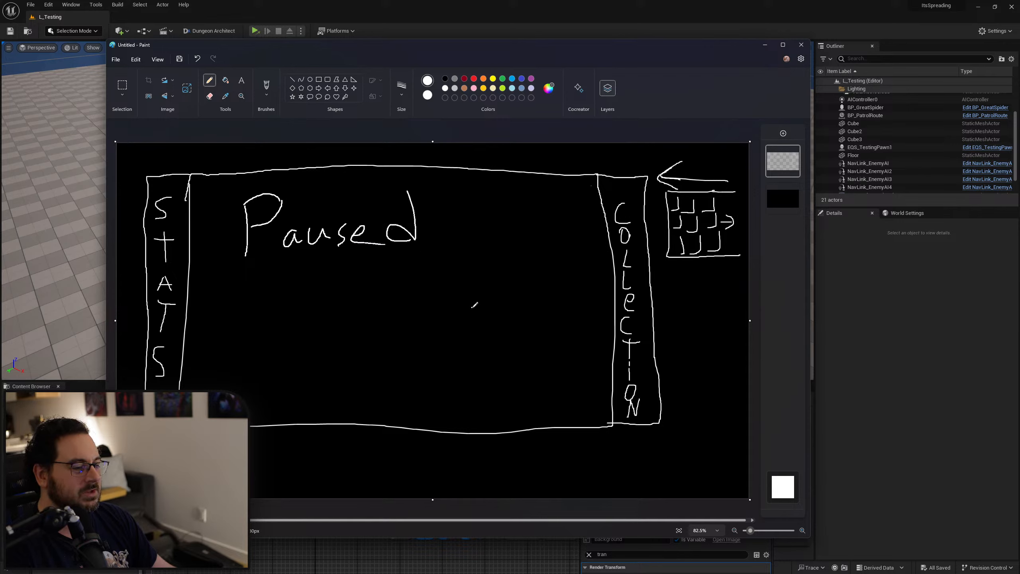
key("ctrl+z")
key("ctrl+z")
key("ctrl+z")
key("ctrl+z")
key("ctrl+z")
key("ctrl+z")
key("ctrl+z")
key("ctrl+z")
key("ctrl+z")
key("ctrl+z")
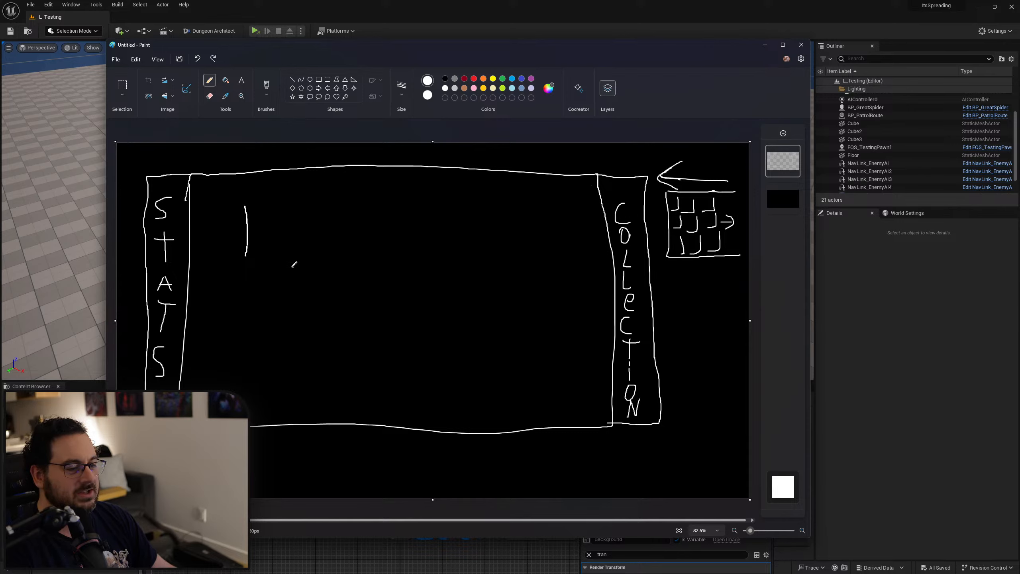
Draw a horizontal divider with an upward arrow between the side panels and handwrite "Paused" above it.
left_click_drag(215, 284, 577, 282)
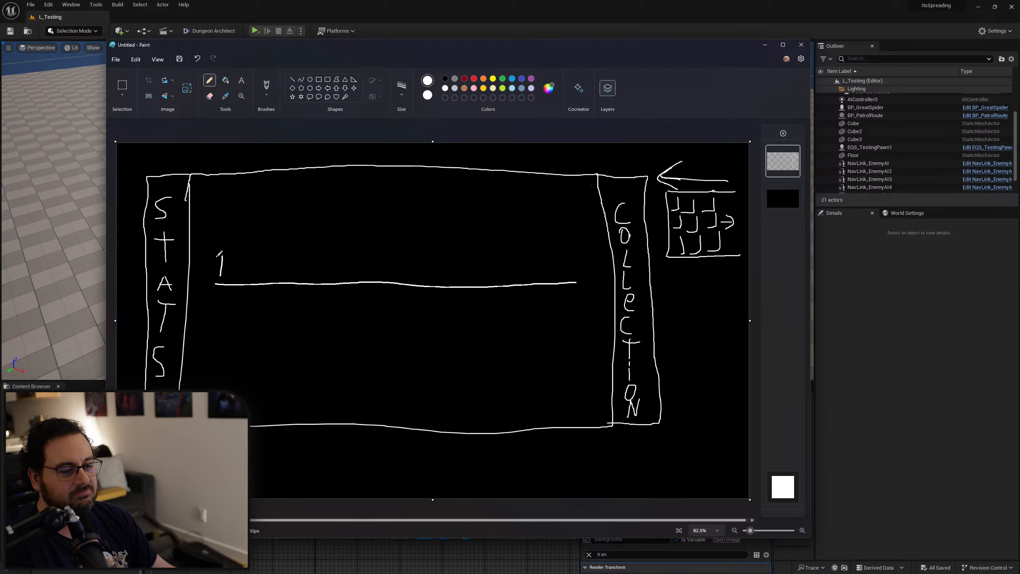
mouse_move(285, 193)
left_mouse_down()
mouse_move(286, 242)
mouse_move(287, 227)
mouse_move(401, 249)
left_mouse_up()
mouse_move(428, 216)
left_mouse_down()
mouse_move(430, 244)
mouse_move(440, 242)
left_mouse_up()
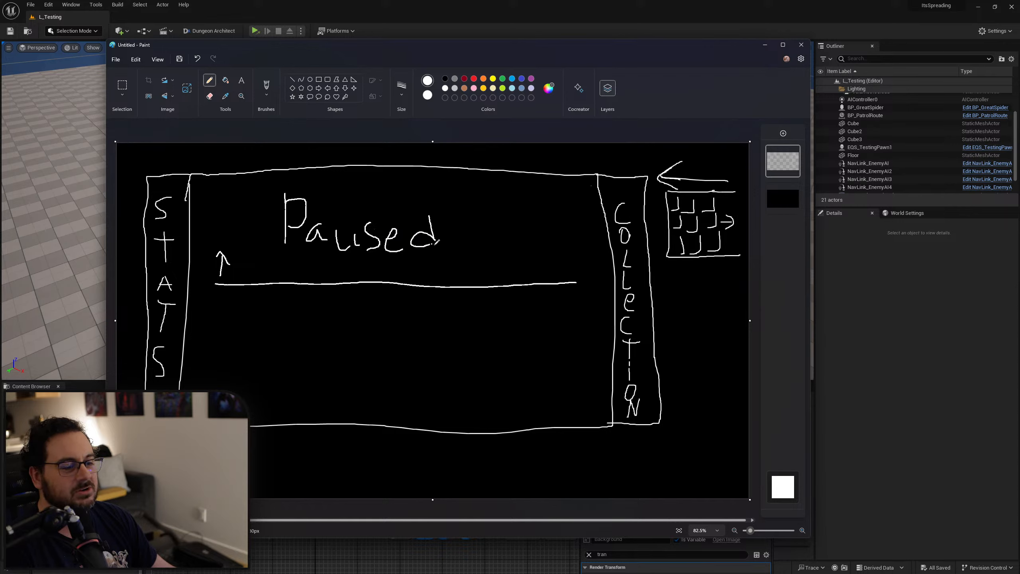